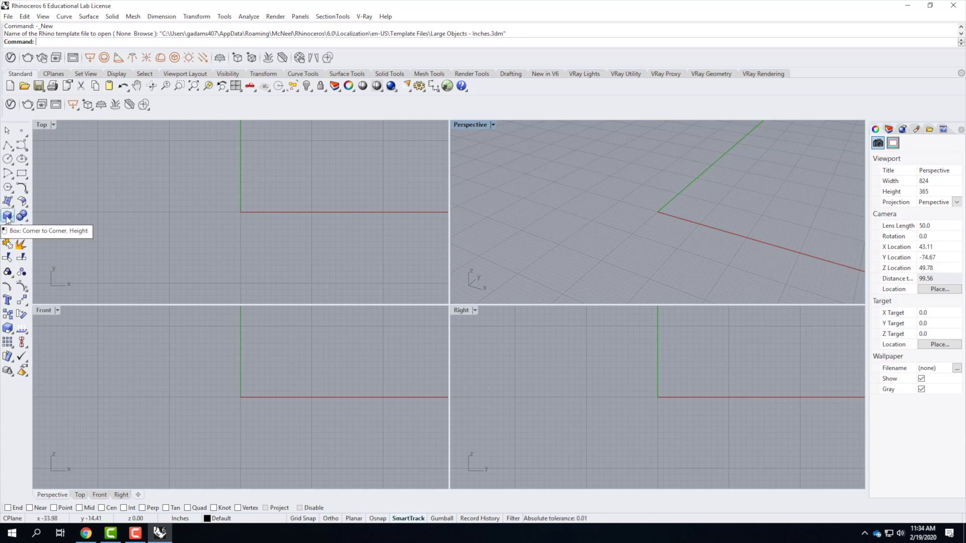
Create a wall-like box in the Perspective view with a 12' by 1' base and a height of 8'.
{"action": "left_click", "coordinate": [7, 216]}
{"action": "left_click", "coordinate": [473, 126]}
{"action": "double_click", "coordinate": [473, 127]}
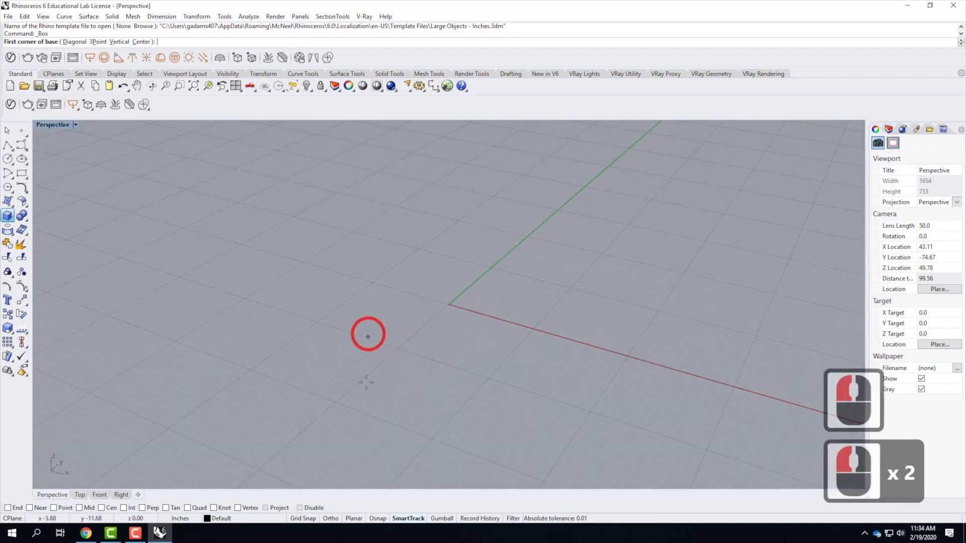
{"action": "scroll", "coordinate": [402, 347], "scroll_direction": "down", "scroll_amount": 4}
{"action": "left_click", "coordinate": [382, 276]}
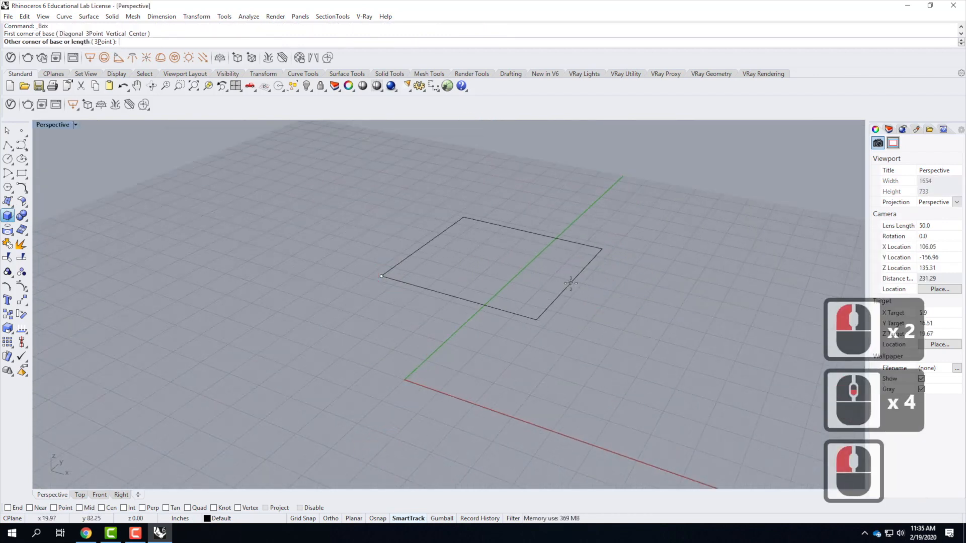
{"action": "type", "text": "@"}
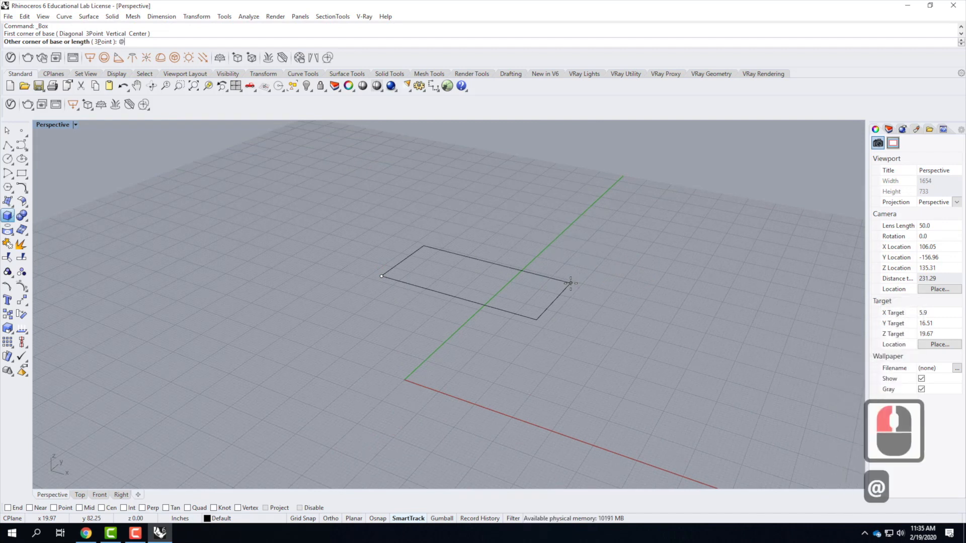
{"action": "type", "text": "12"}
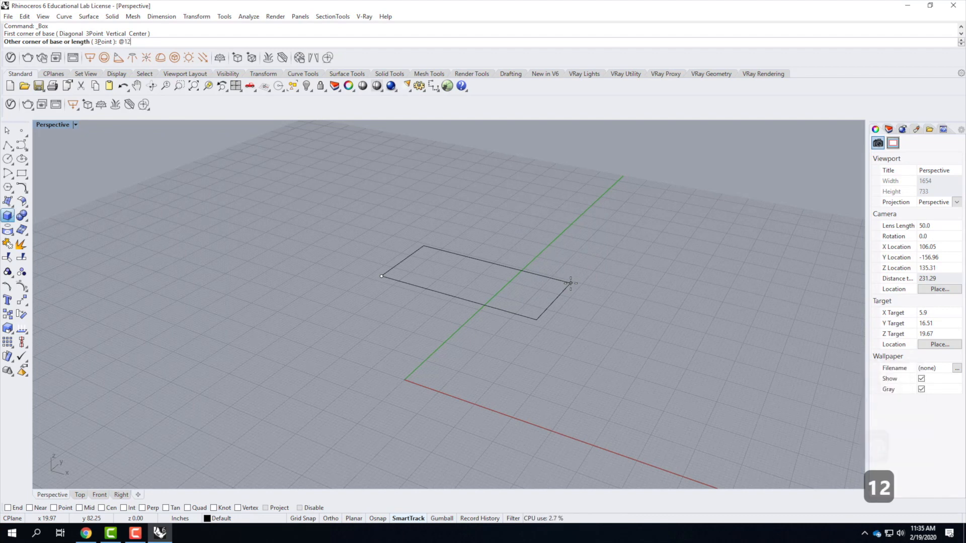
{"action": "type", "text": "',1'"}
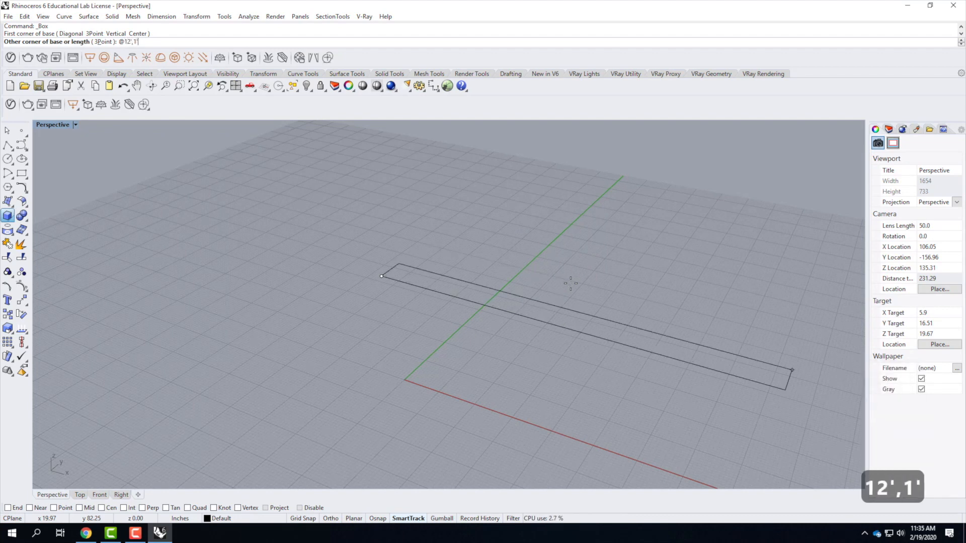
{"action": "key", "text": "Return"}
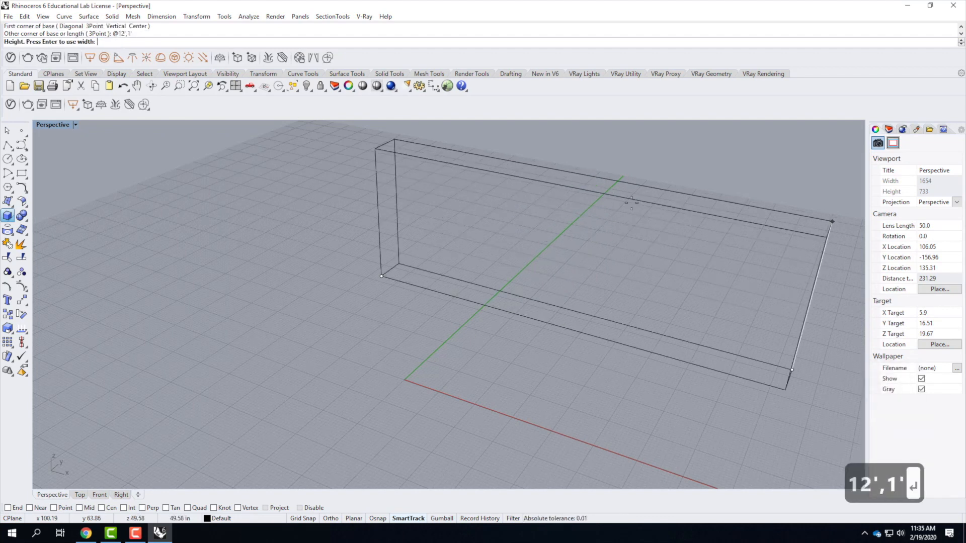
{"action": "type", "text": "8'"}
{"action": "key", "text": "Return"}
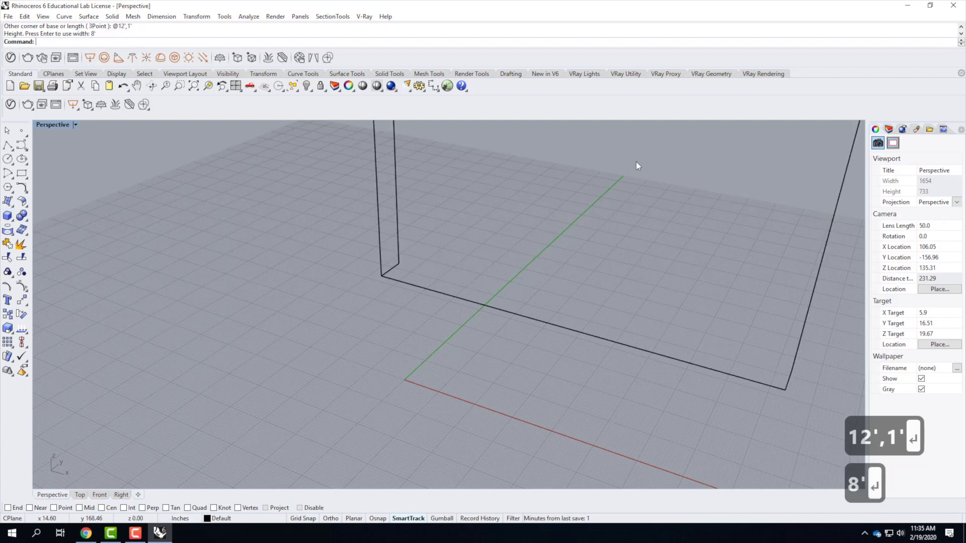
Set the Perspective viewport's display mode to Shaded and frame the whole wall box.
{"action": "scroll", "coordinate": [466, 330], "scroll_direction": "down", "scroll_amount": 1}
{"action": "scroll", "coordinate": [466, 331], "scroll_direction": "down", "scroll_amount": 5}
{"action": "left_click", "coordinate": [447, 330]}
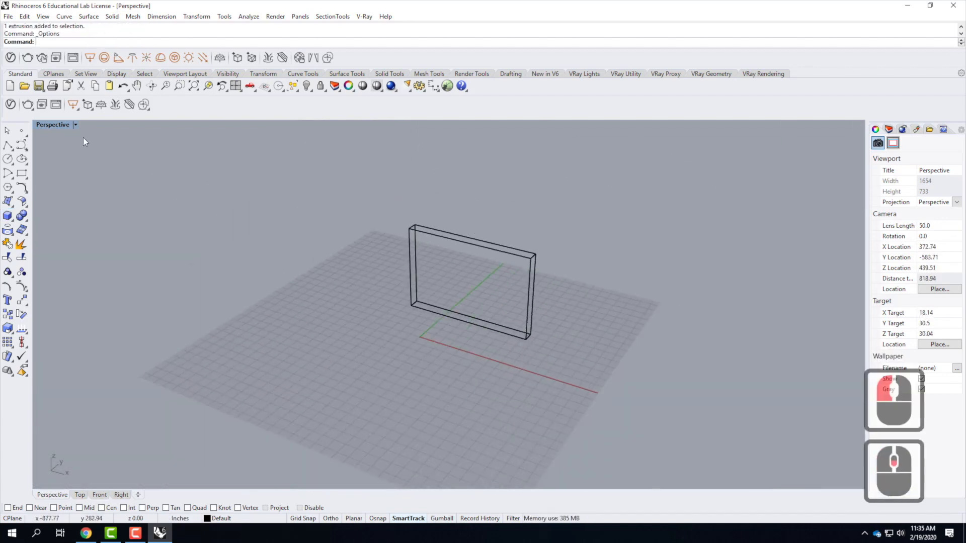
{"action": "left_click", "coordinate": [75, 125]}
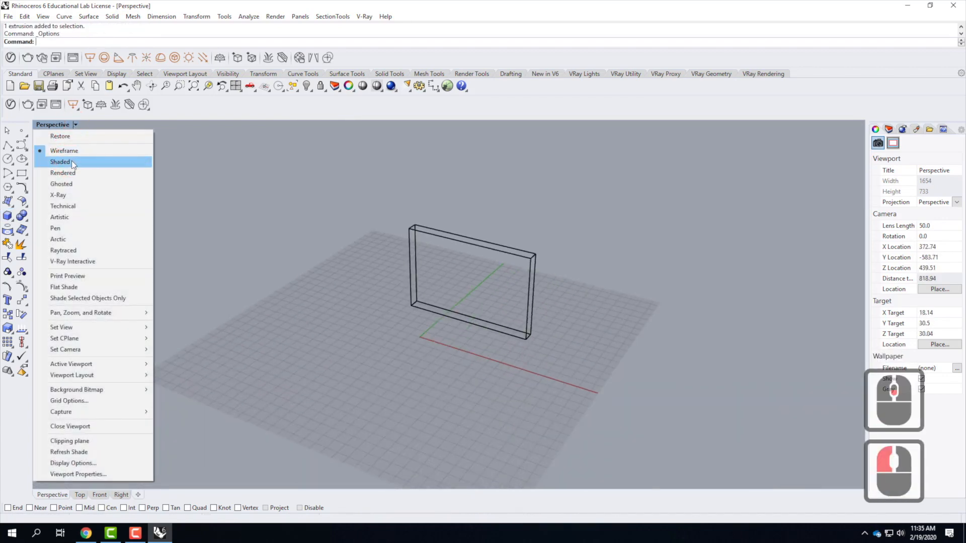
{"action": "left_click", "coordinate": [60, 162]}
{"action": "scroll", "coordinate": [379, 319], "scroll_direction": "down", "scroll_amount": 3}
{"action": "scroll", "coordinate": [434, 306], "scroll_direction": "up", "scroll_amount": 4}
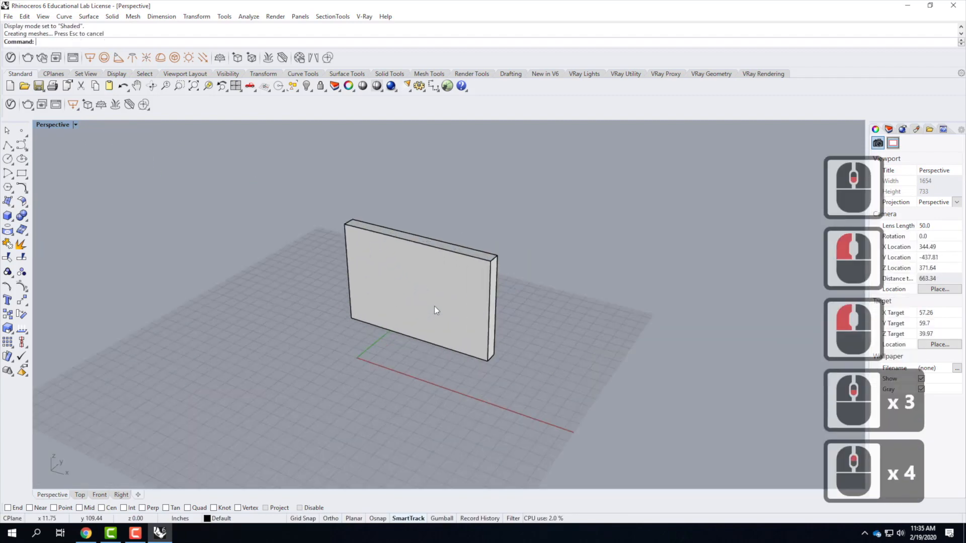
{"action": "scroll", "coordinate": [434, 305], "scroll_direction": "up", "scroll_amount": 1}
{"action": "right_click_drag", "start_coordinate": [413, 361], "coordinate": [287, 330]}
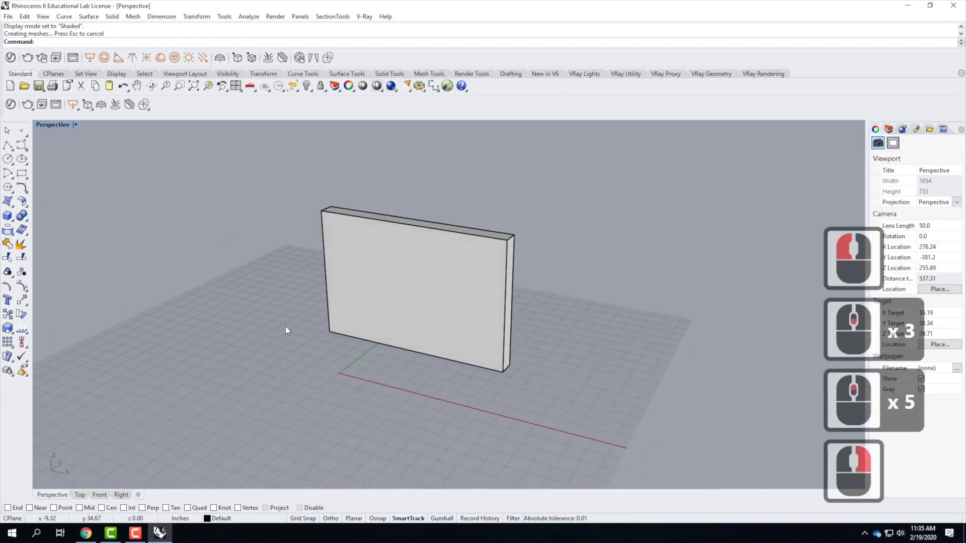
Try a box in front of the wall with a 4' by 4' base and 1' height, and undo it.
{"action": "left_click", "coordinate": [8, 216]}
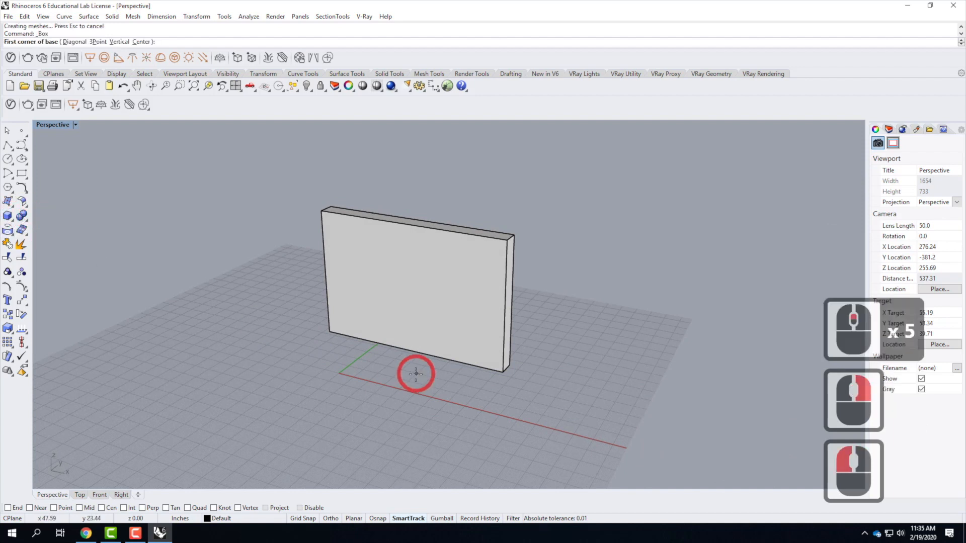
{"action": "left_click", "coordinate": [288, 367]}
{"action": "type", "text": "@4',4'"}
{"action": "key", "text": "Return"}
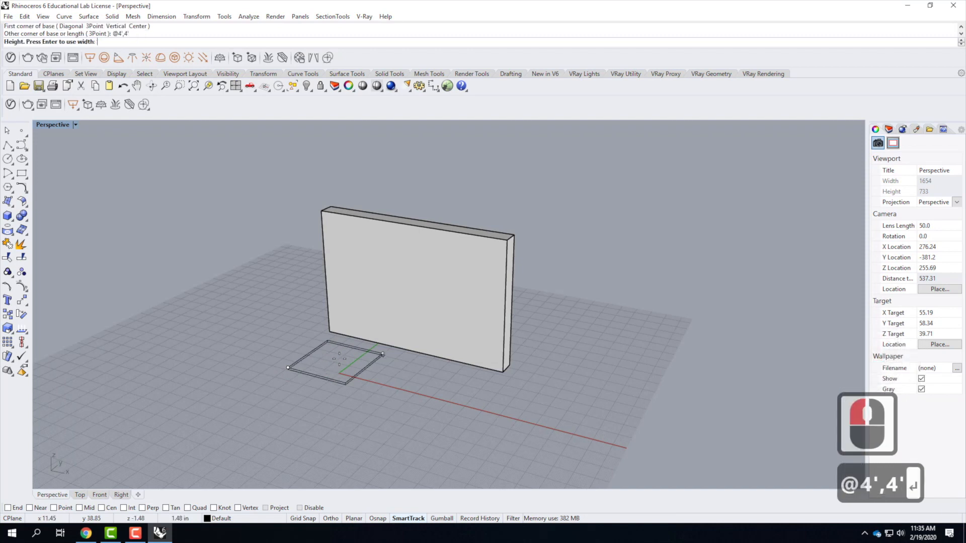
{"action": "type", "text": "1'"}
{"action": "key", "text": "Return"}
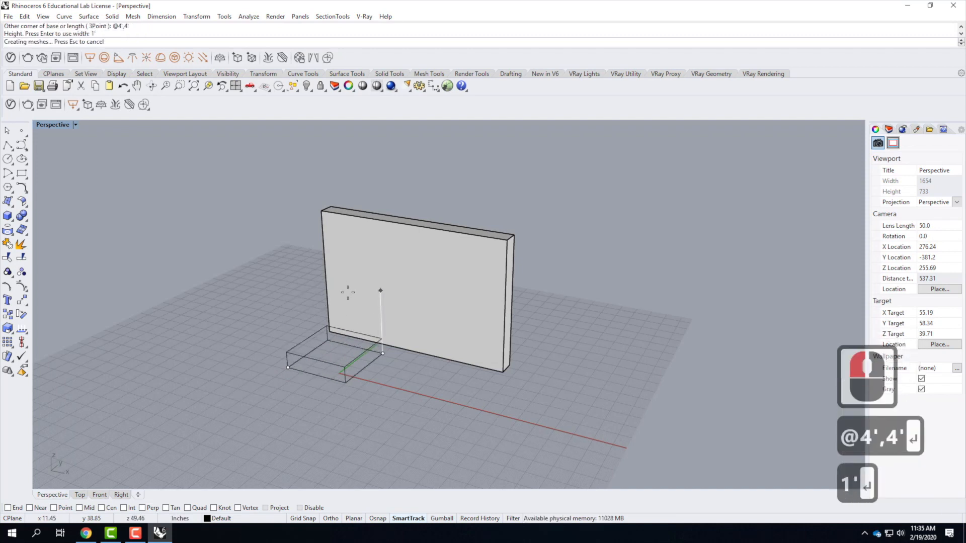
{"action": "key", "text": "ctrl+z"}
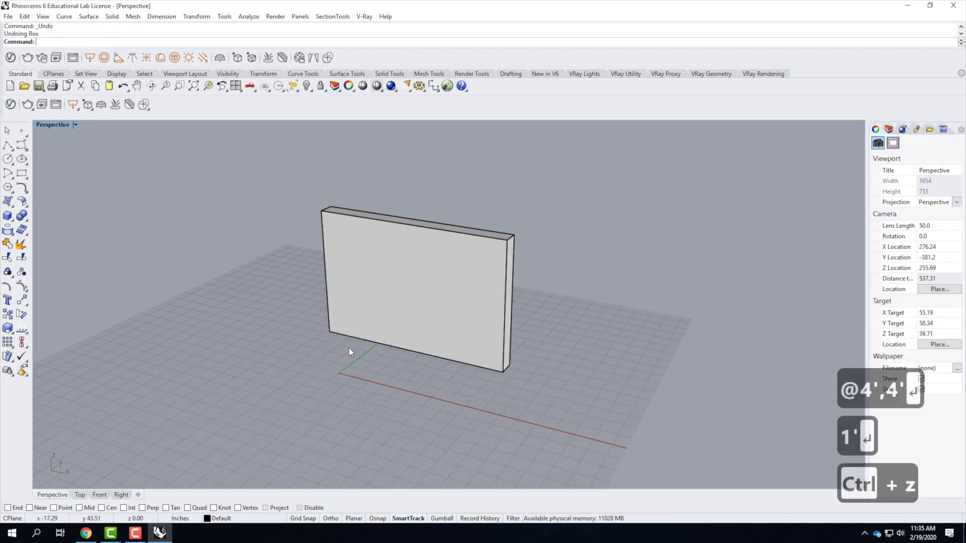
Create a cube in front of the wall with a 4' by 4' base and a height of 4'.
{"action": "left_click", "coordinate": [7, 215]}
{"action": "left_click", "coordinate": [291, 369]}
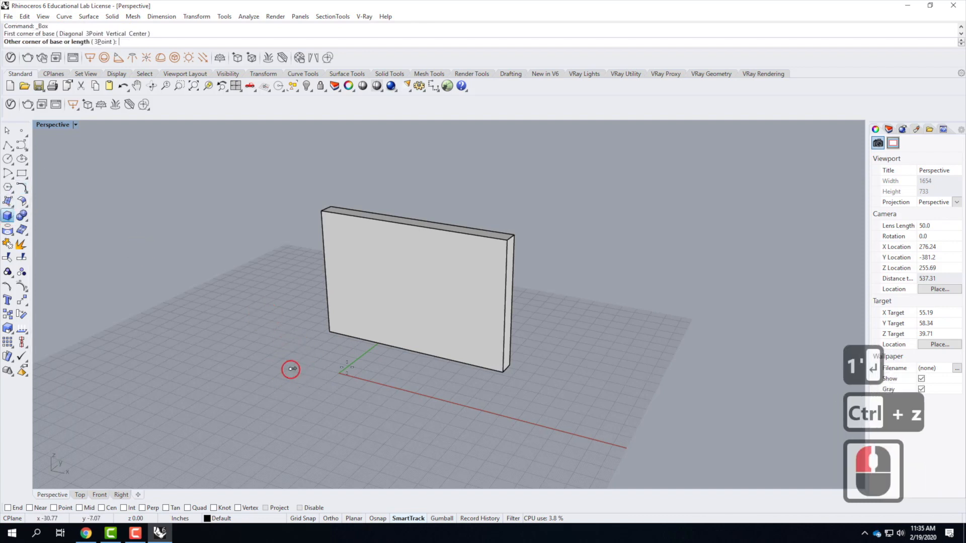
{"action": "type", "text": "@4'"}
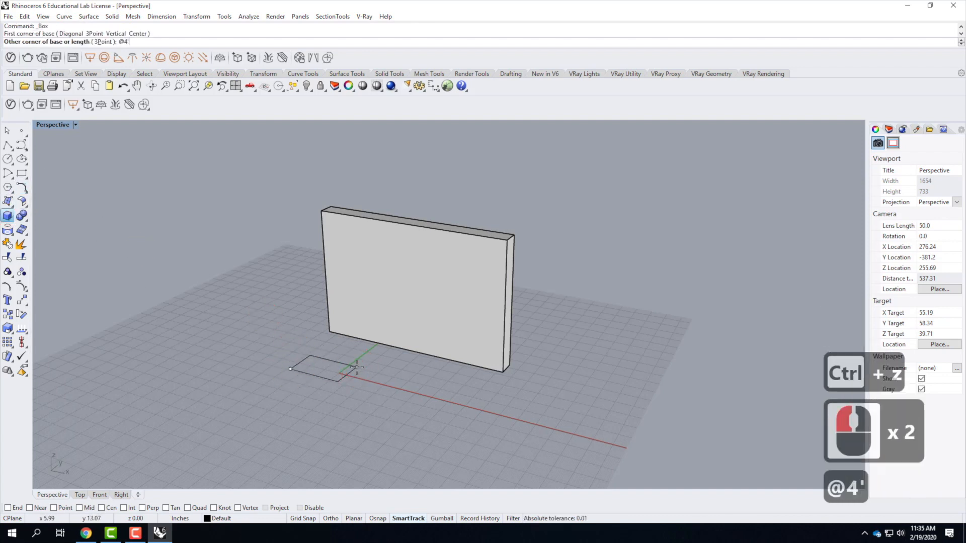
{"action": "type", "text": ",4'"}
{"action": "key", "text": "Return"}
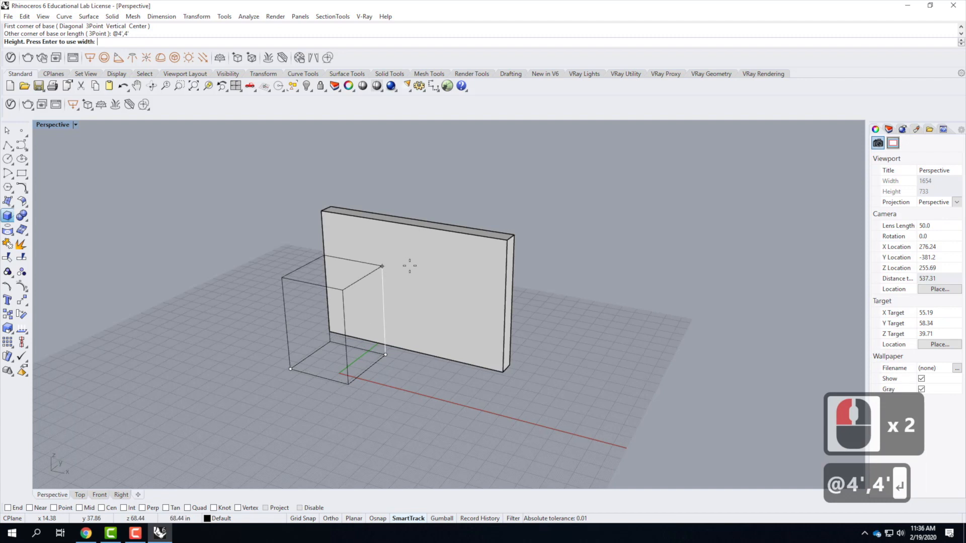
{"action": "type", "text": "4'"}
{"action": "key", "text": "Return"}
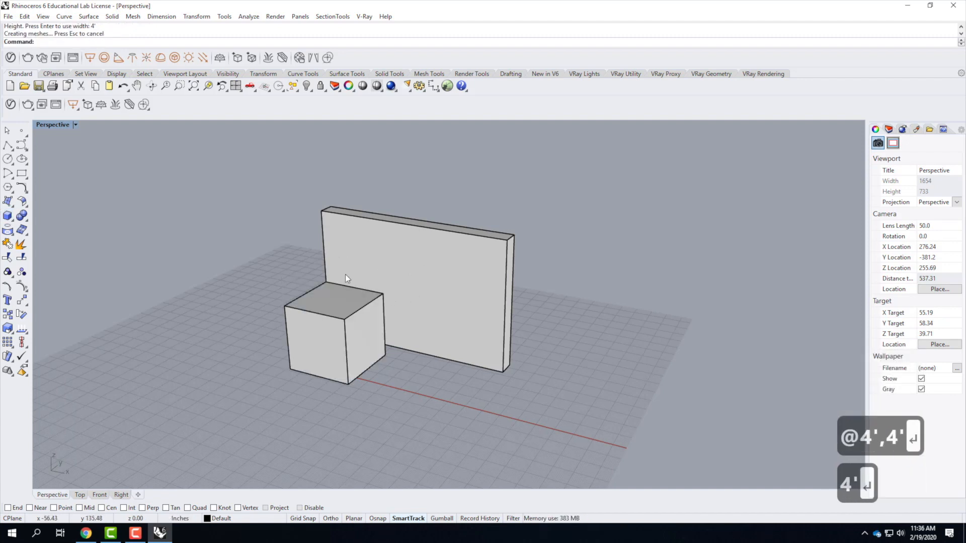
Create a sphere with a 2' radius on the ground plane beside the cube, in front of the wall.
{"action": "left_click", "coordinate": [10, 218]}
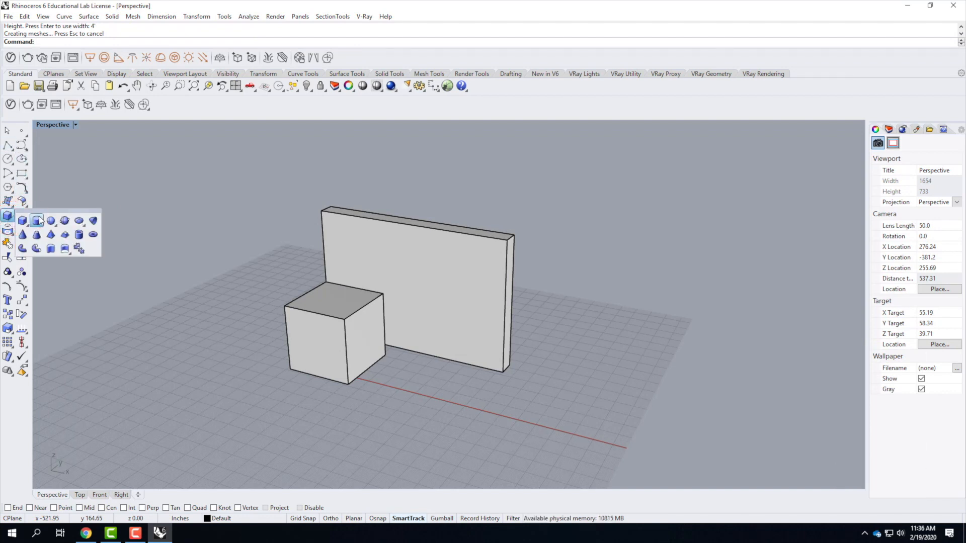
{"action": "mouse_move", "coordinate": [53, 221]}
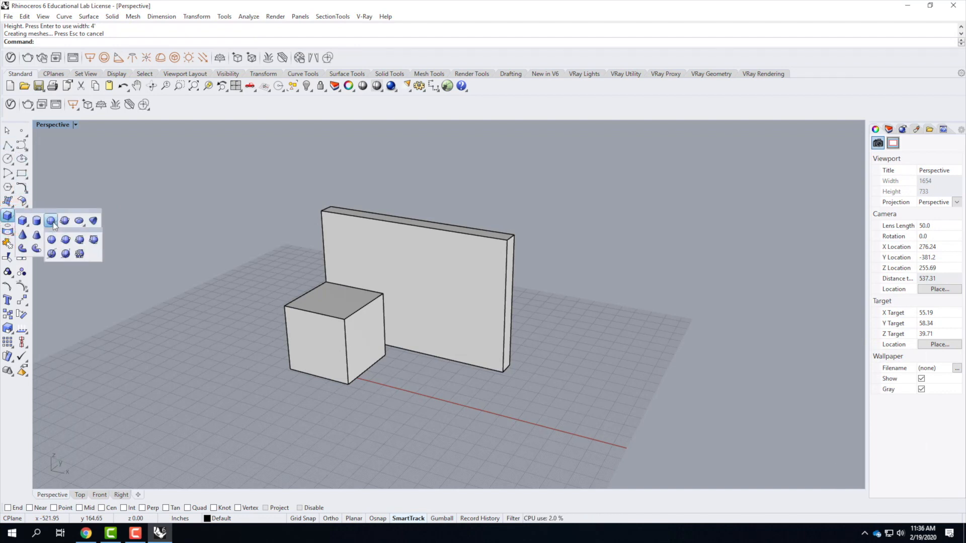
{"action": "left_click", "coordinate": [52, 221]}
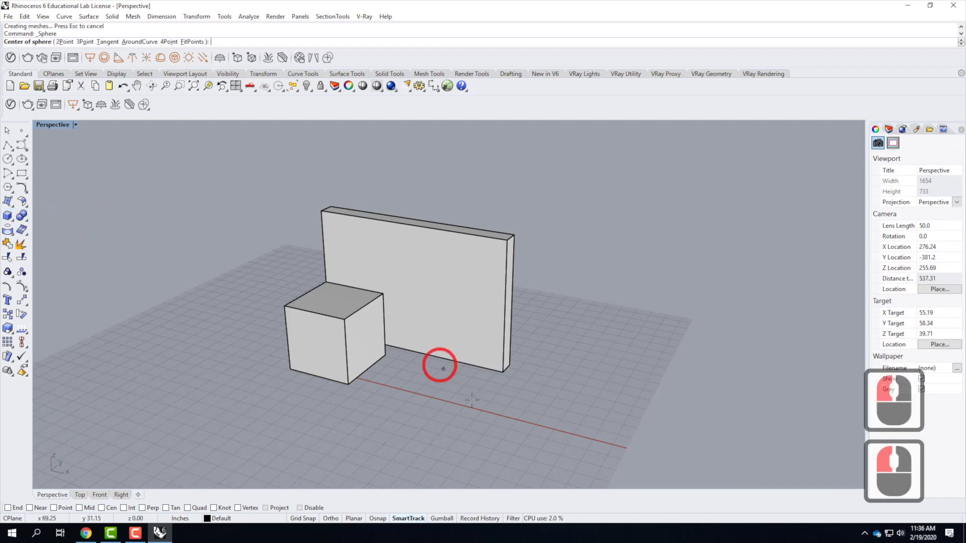
{"action": "left_click", "coordinate": [422, 389]}
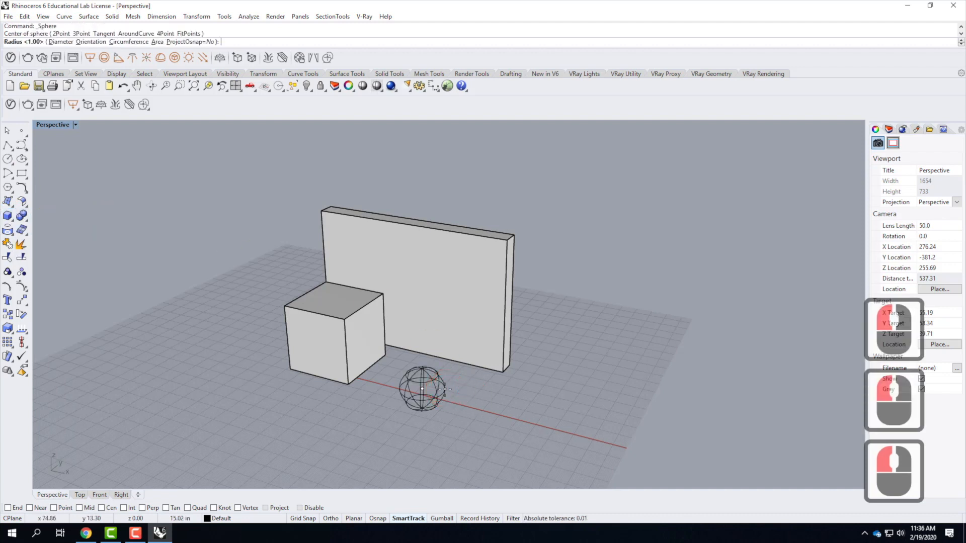
{"action": "type", "text": "4"}
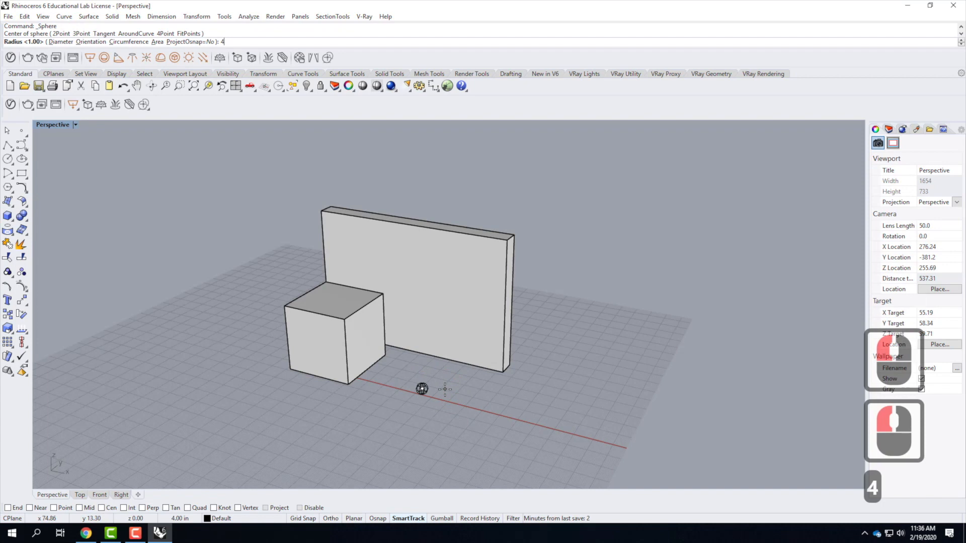
{"action": "key", "text": "BackSpace"}
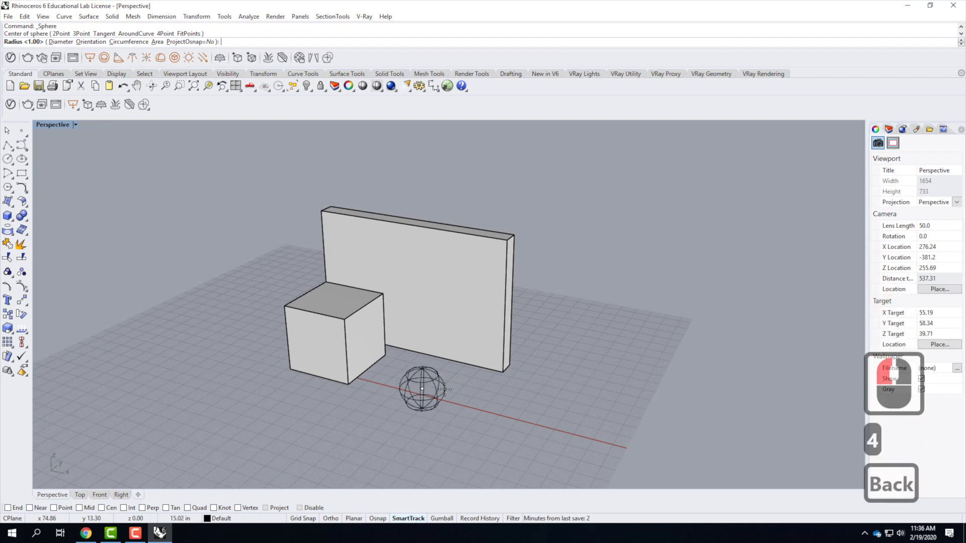
{"action": "type", "text": "2'"}
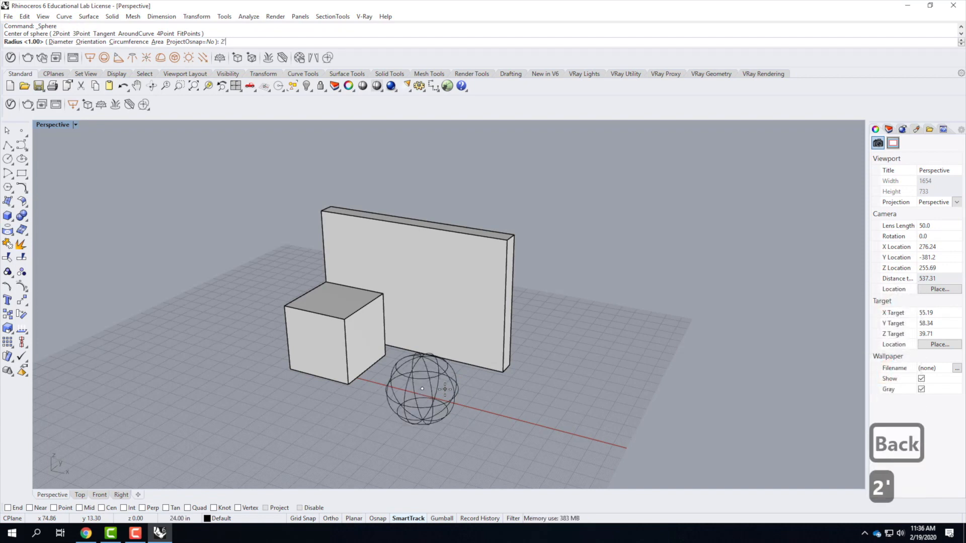
{"action": "key", "text": "Return"}
Move the sphere upward in the Front view so that it rests on the ground line beside the cube.
{"action": "left_click", "coordinate": [427, 373]}
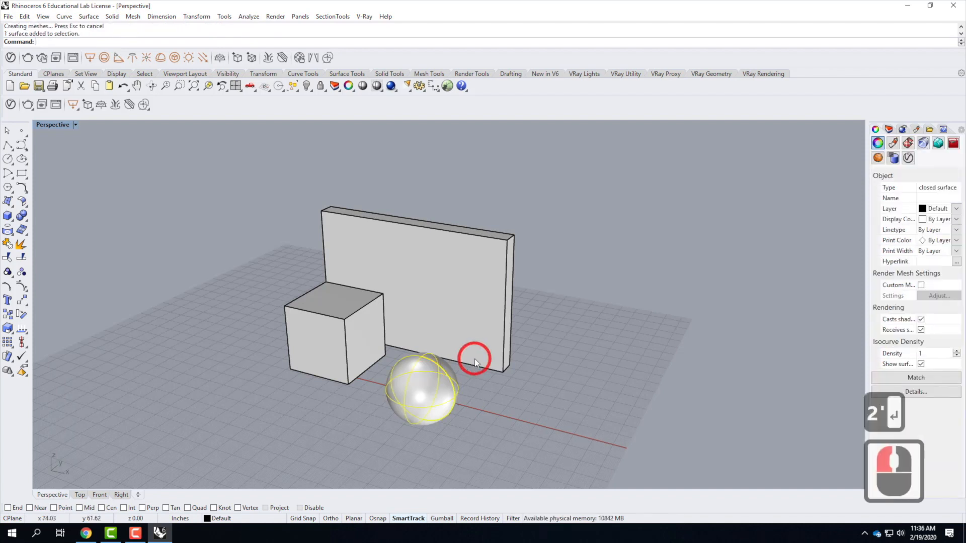
{"action": "double_click", "coordinate": [53, 125]}
{"action": "scroll", "coordinate": [618, 364], "scroll_direction": "down", "scroll_amount": 10}
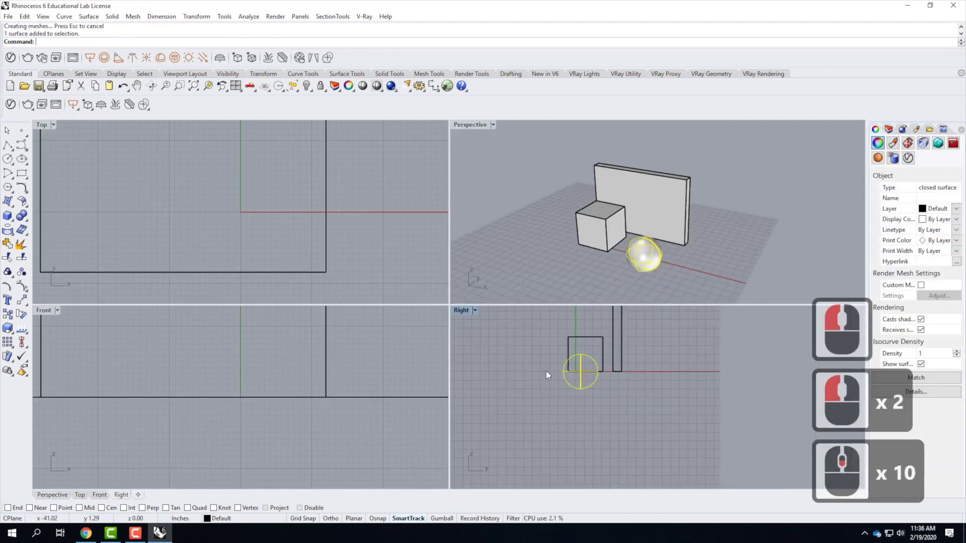
{"action": "scroll", "coordinate": [191, 405], "scroll_direction": "down", "scroll_amount": 8}
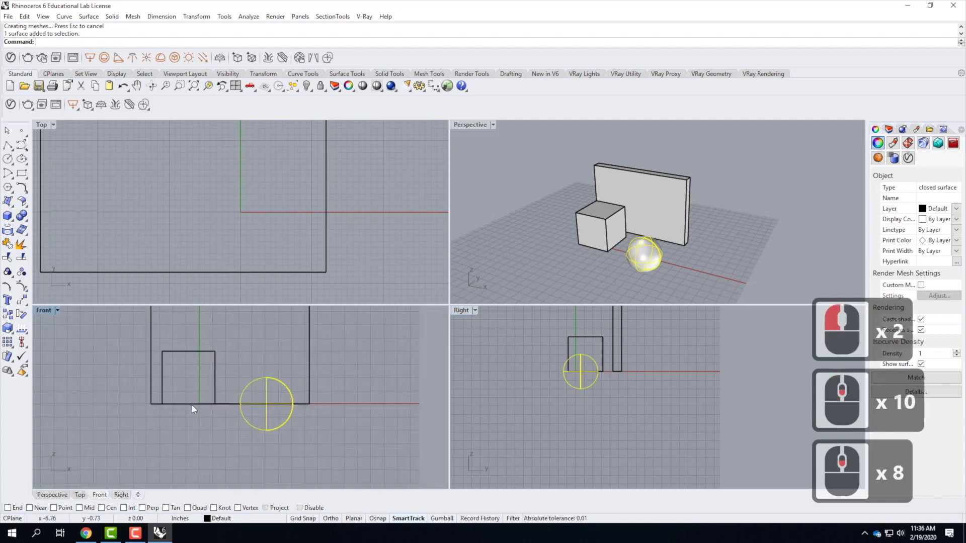
{"action": "type", "text": "move"}
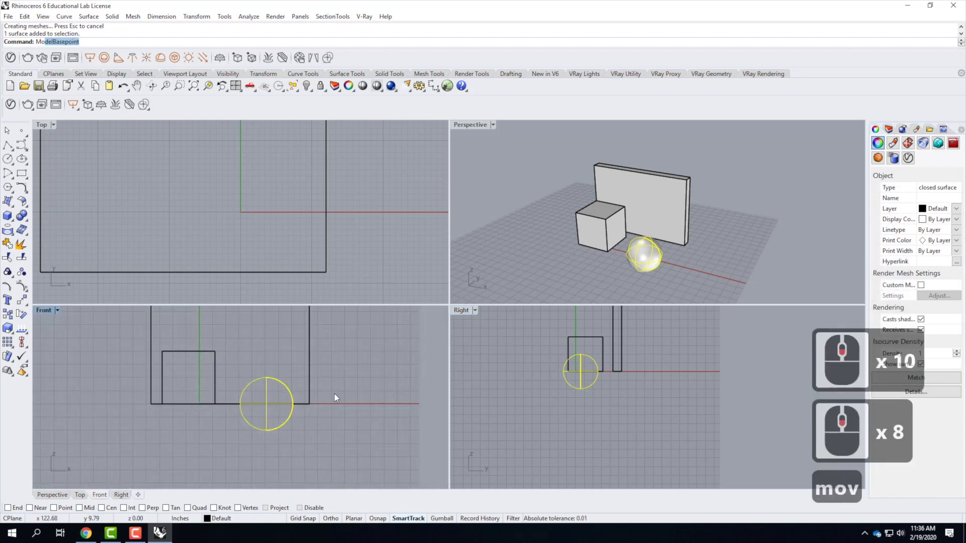
{"action": "key", "text": "Return"}
{"action": "left_click", "coordinate": [365, 410]}
{"action": "left_click", "coordinate": [362, 383]}
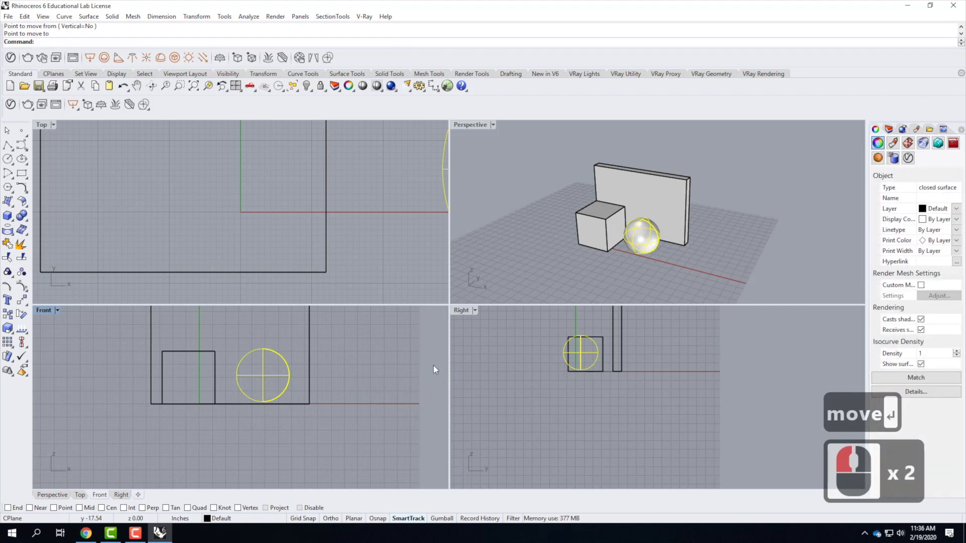
Create a cone with a 2' base radius and a 4' height on the ground plane, on the sphere's far side from the cube.
{"action": "double_click", "coordinate": [474, 124]}
{"action": "double_click", "coordinate": [416, 347]}
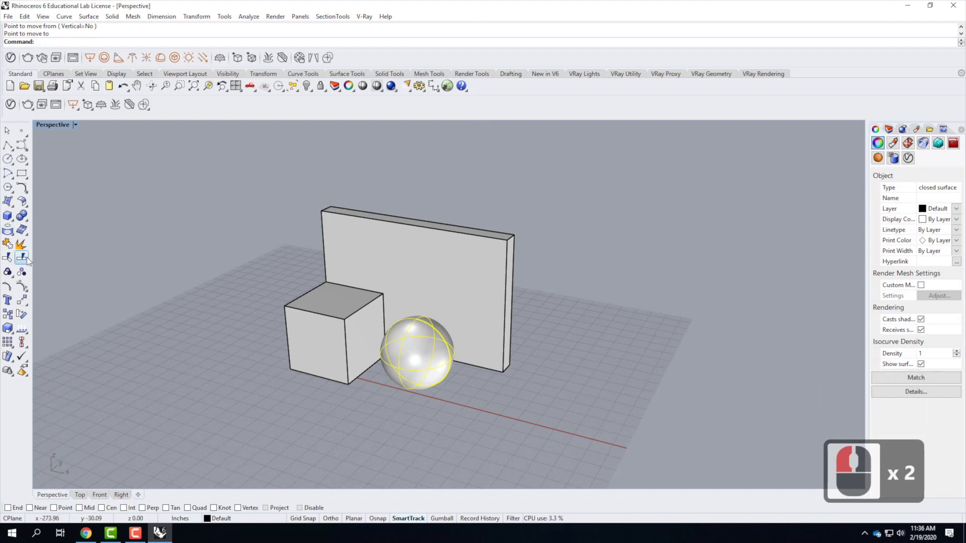
{"action": "left_click", "coordinate": [9, 217]}
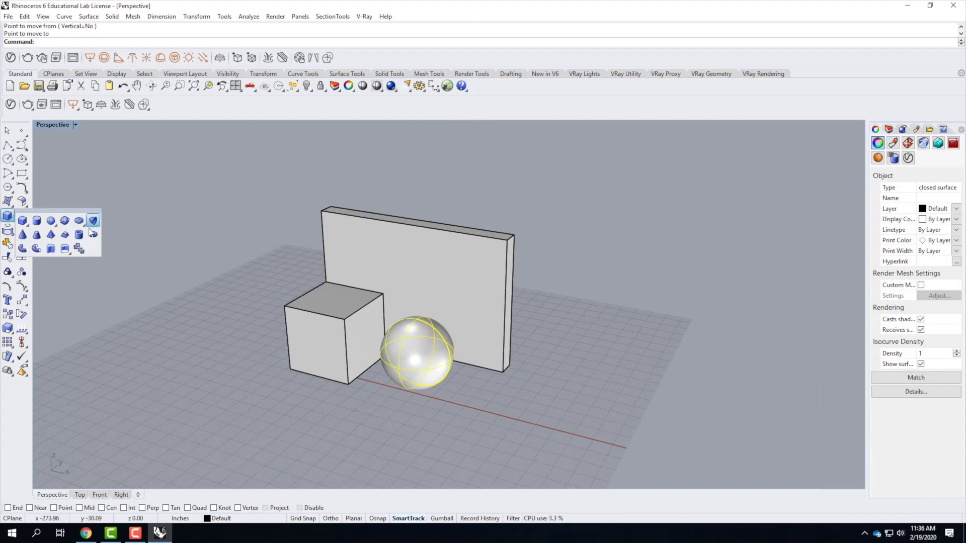
{"action": "left_click", "coordinate": [23, 235]}
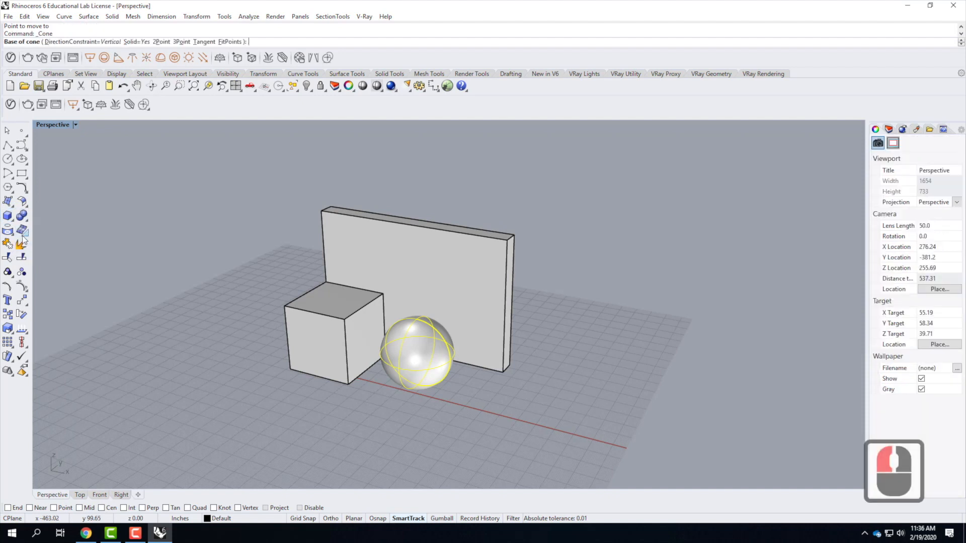
{"action": "left_click", "coordinate": [490, 401]}
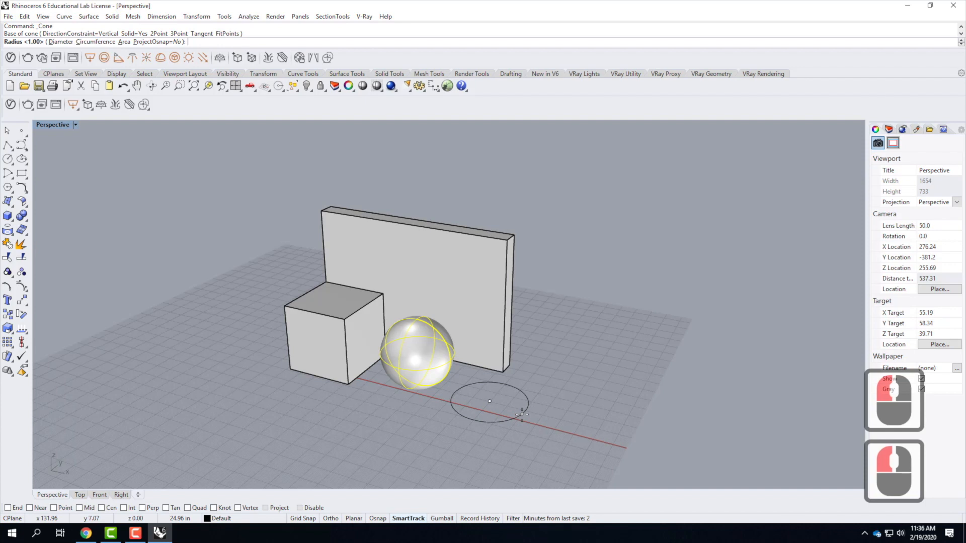
{"action": "type", "text": "2'"}
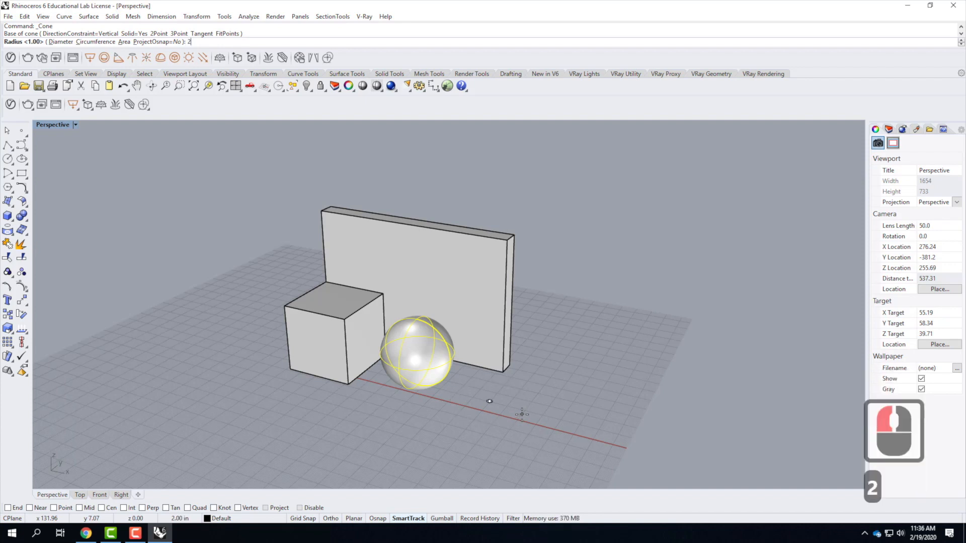
{"action": "key", "text": "Return"}
{"action": "type", "text": "\\"}
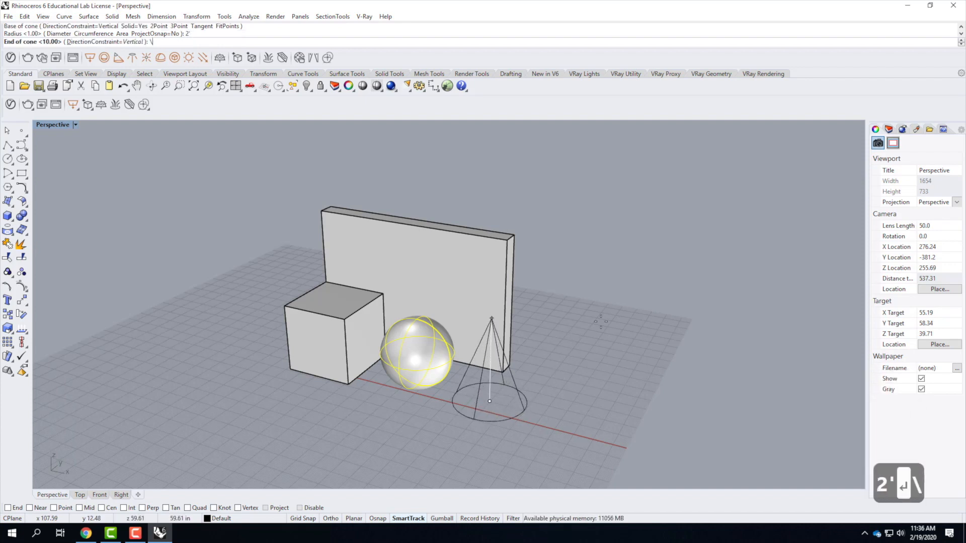
{"action": "type", "text": "1'"}
{"action": "key", "text": "Return"}
{"action": "type", "text": "'"}
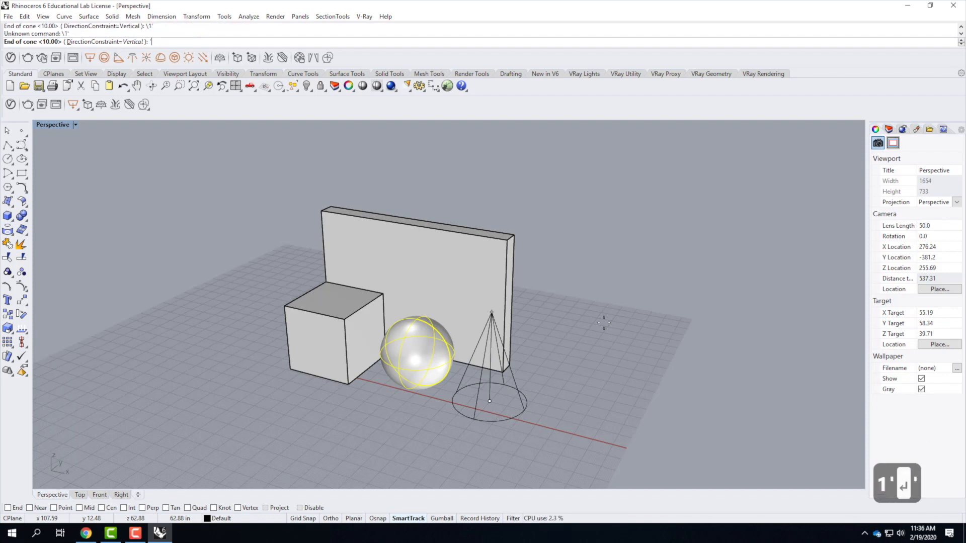
{"action": "key", "text": "BackSpace"}
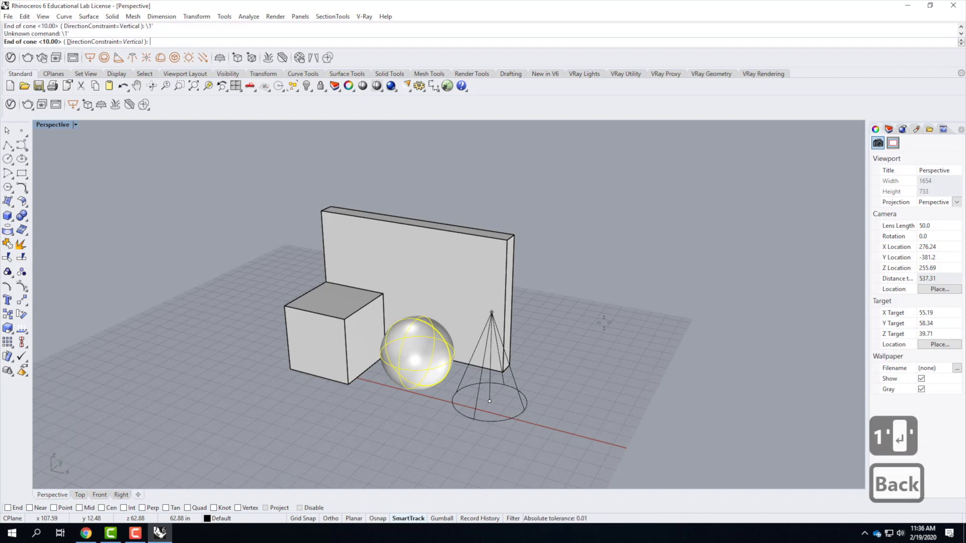
{"action": "type", "text": "4'"}
{"action": "key", "text": "Return"}
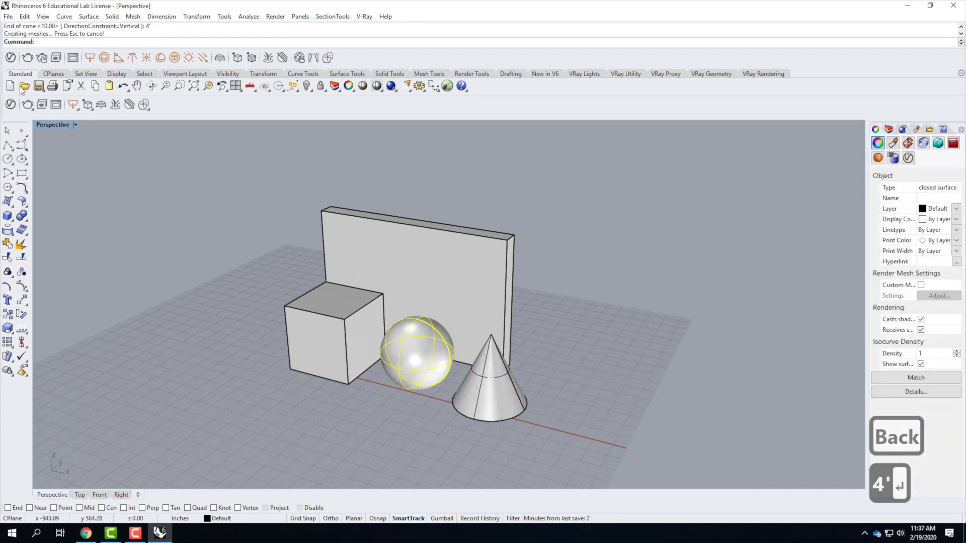
Create a four-sided pyramid beside the cone, with a 2' center-to-corner distance and a 4' height, and clear the selection.
{"action": "left_click", "coordinate": [8, 216]}
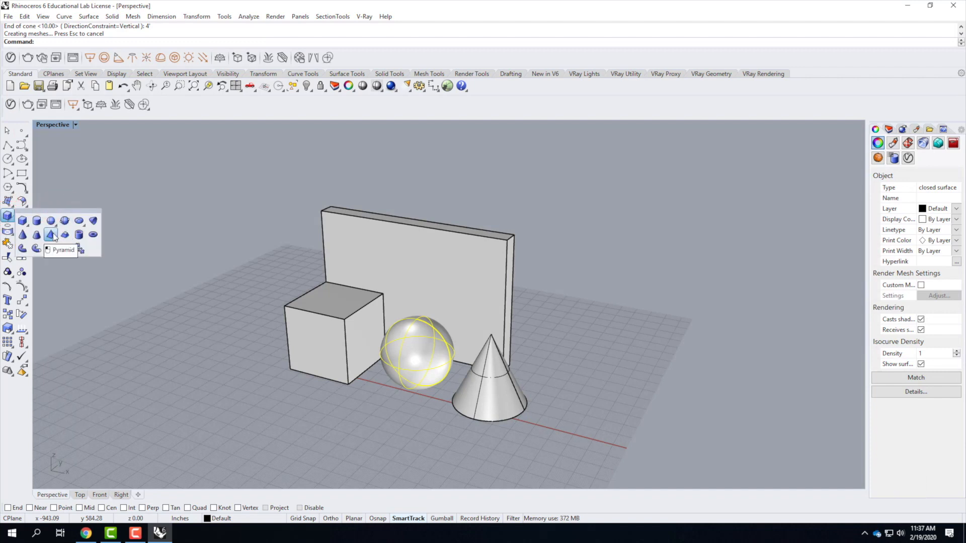
{"action": "left_click", "coordinate": [52, 235]}
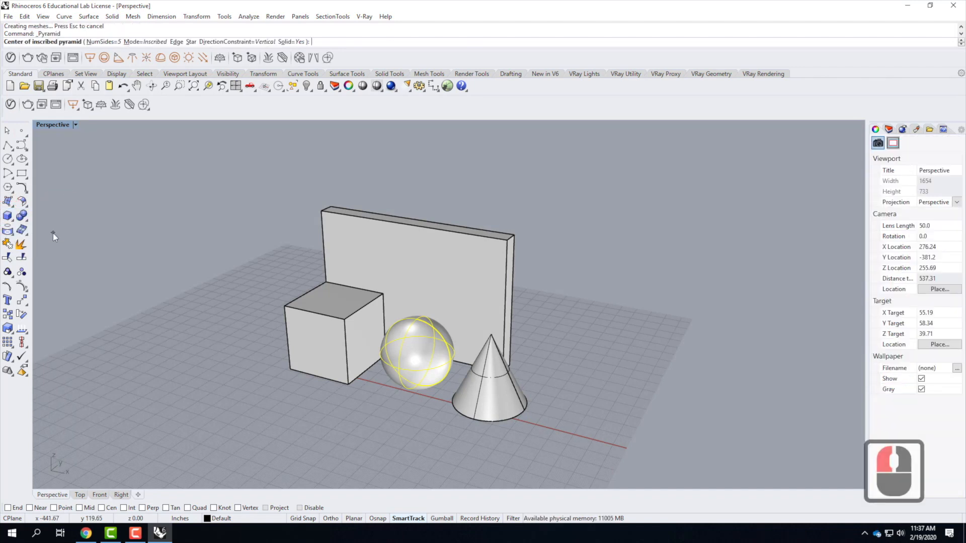
{"action": "left_click", "coordinate": [111, 42]}
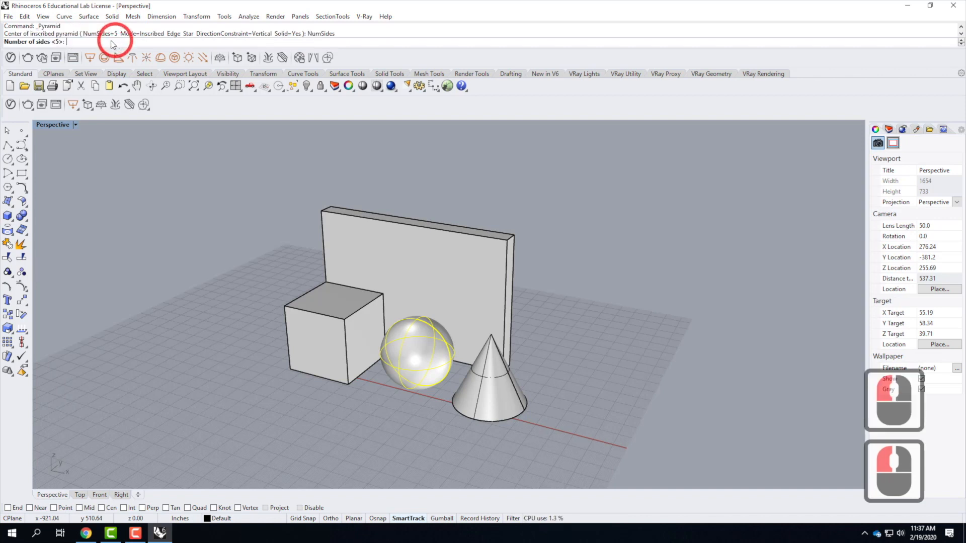
{"action": "type", "text": "4"}
{"action": "key", "text": "Return"}
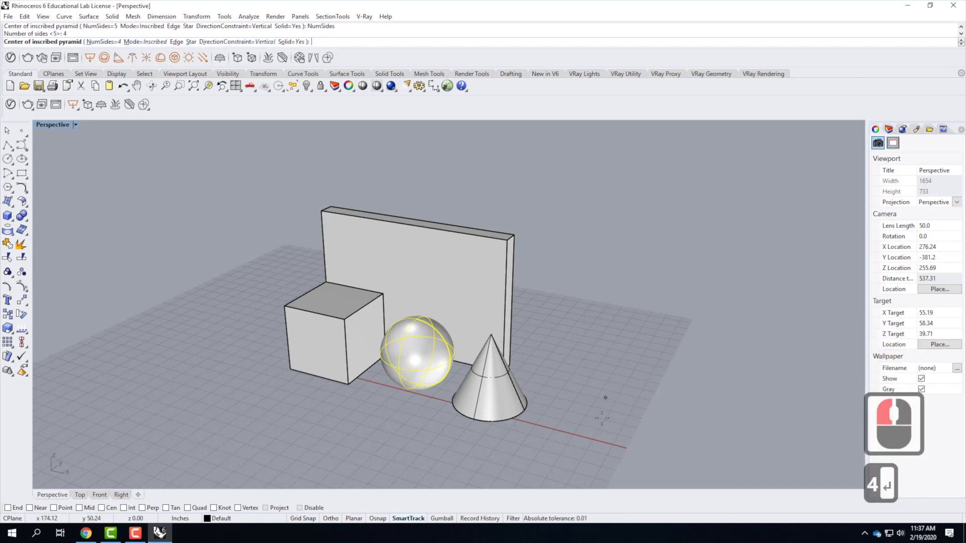
{"action": "left_click", "coordinate": [575, 433]}
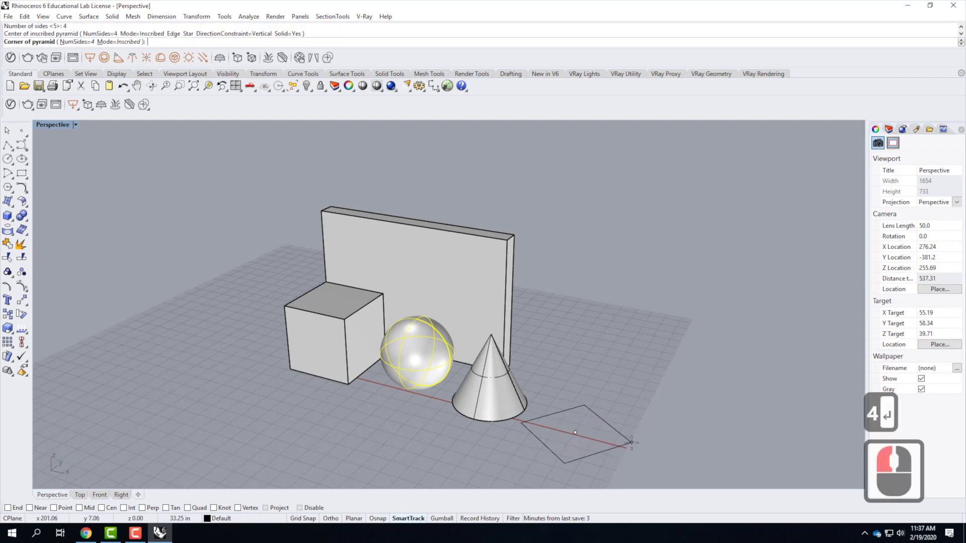
{"action": "type", "text": "2'"}
{"action": "key", "text": "Return"}
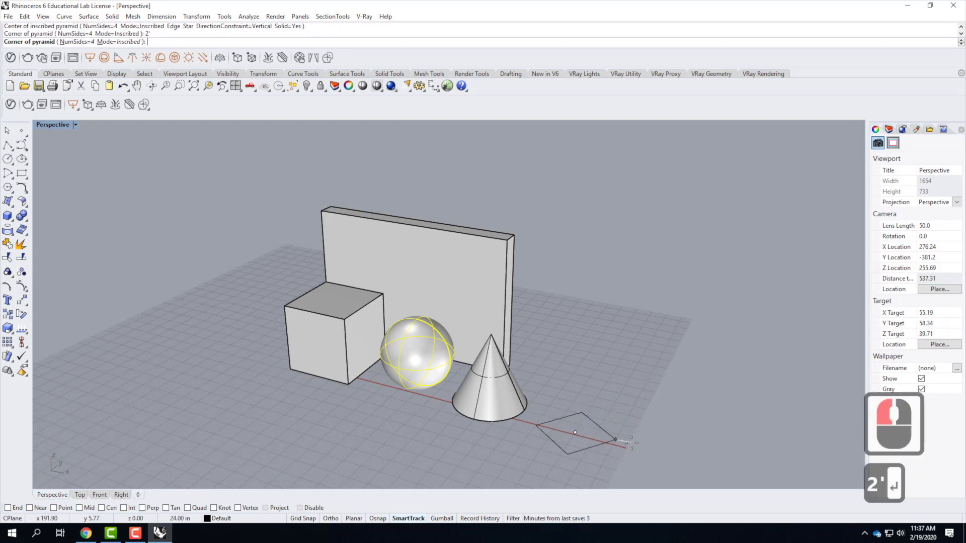
{"action": "left_click", "coordinate": [693, 445]}
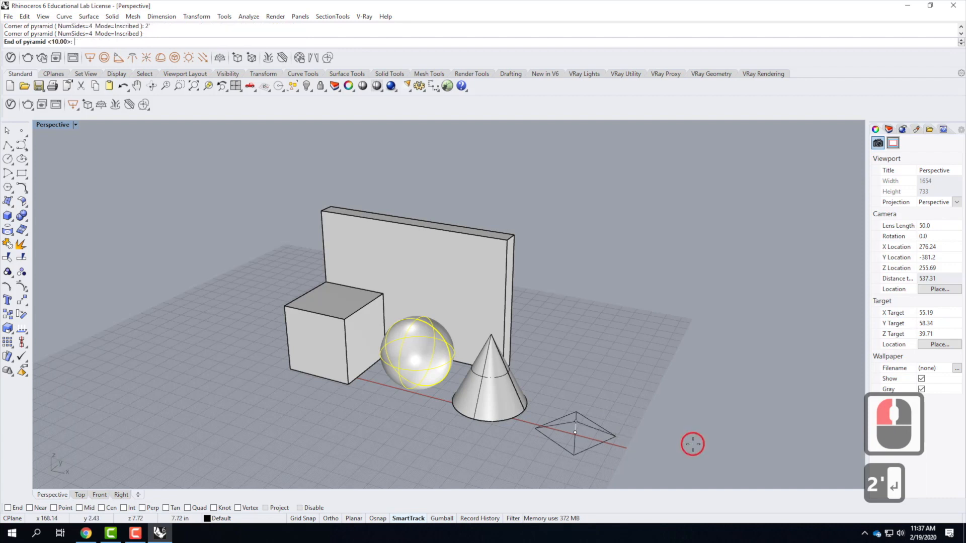
{"action": "type", "text": "4'"}
{"action": "key", "text": "Return"}
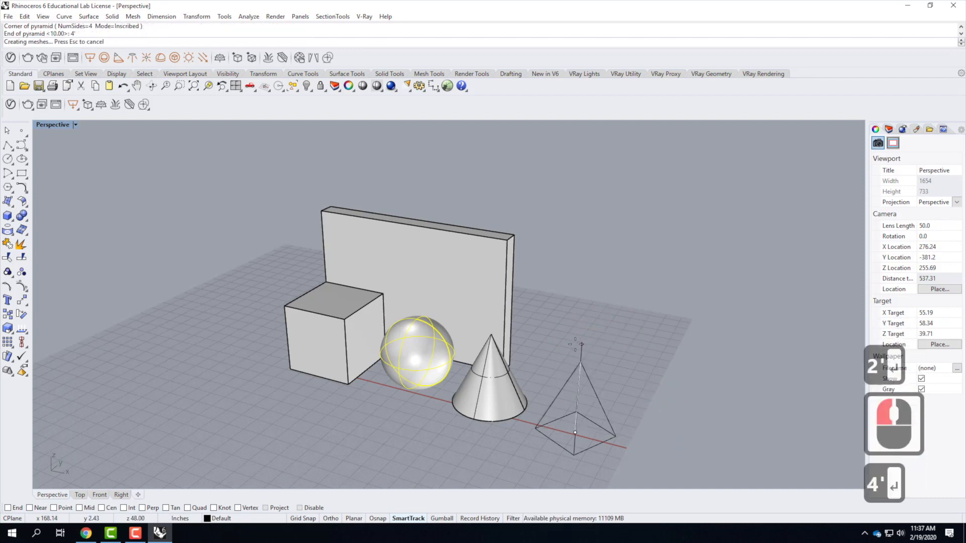
{"action": "scroll", "coordinate": [563, 341], "scroll_direction": "down", "scroll_amount": 2}
{"action": "left_click", "coordinate": [563, 342]}
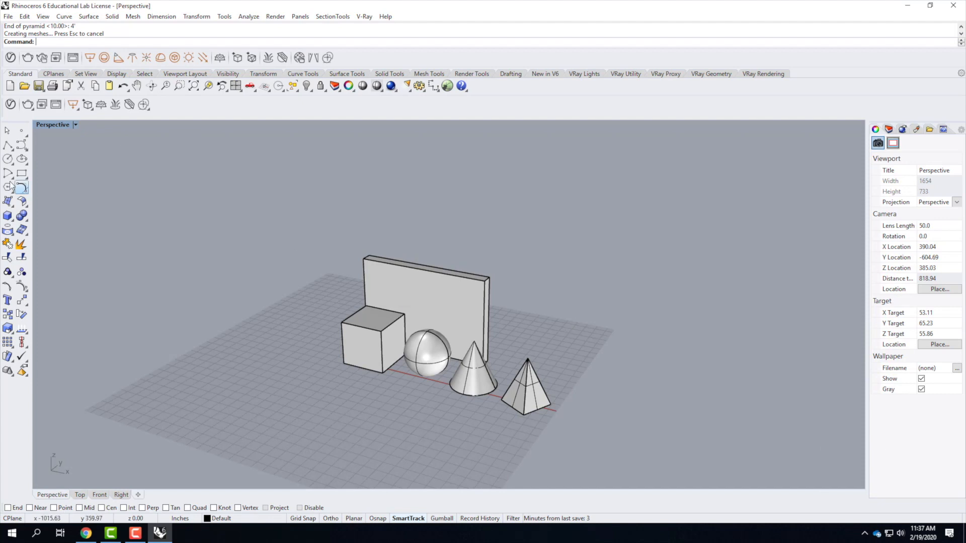
Start a cylinder on the ground plane in front of the cube and give its base a 2' radius.
{"action": "left_click", "coordinate": [16, 217]}
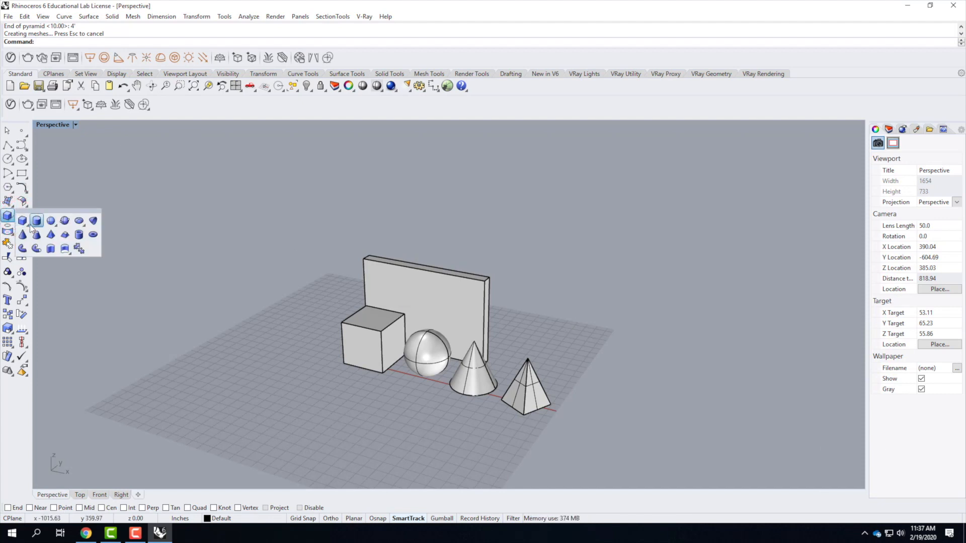
{"action": "left_click", "coordinate": [37, 221]}
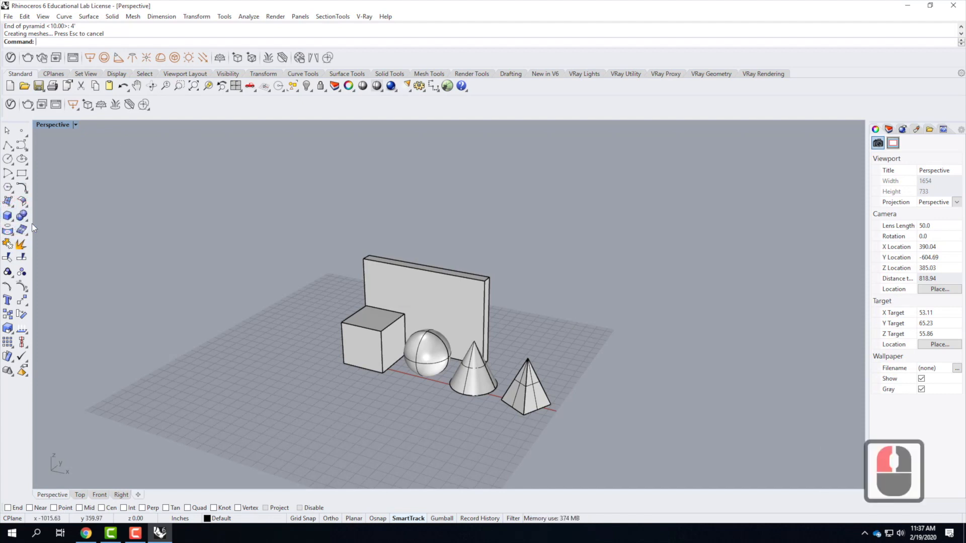
{"action": "left_click", "coordinate": [320, 377]}
{"action": "type", "text": "2'"}
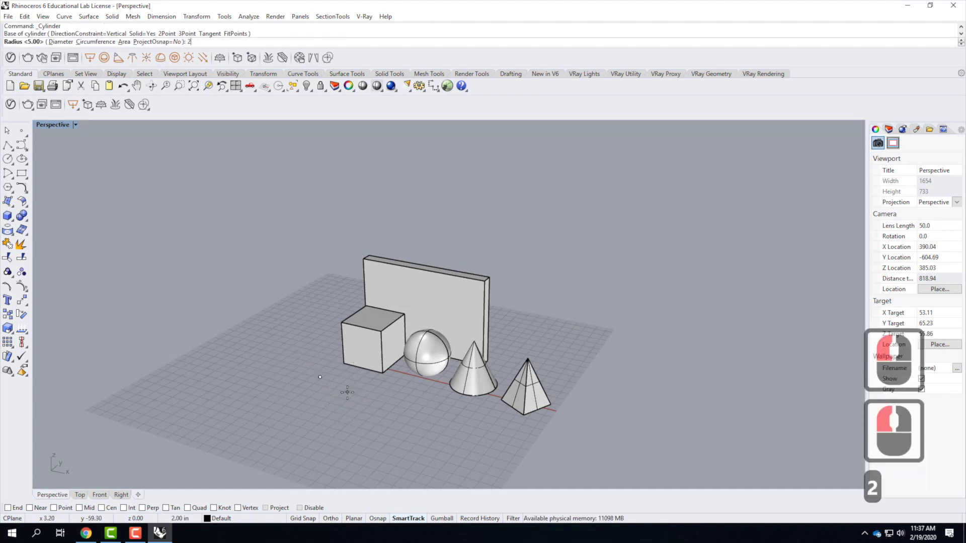
{"action": "key", "text": "Return"}
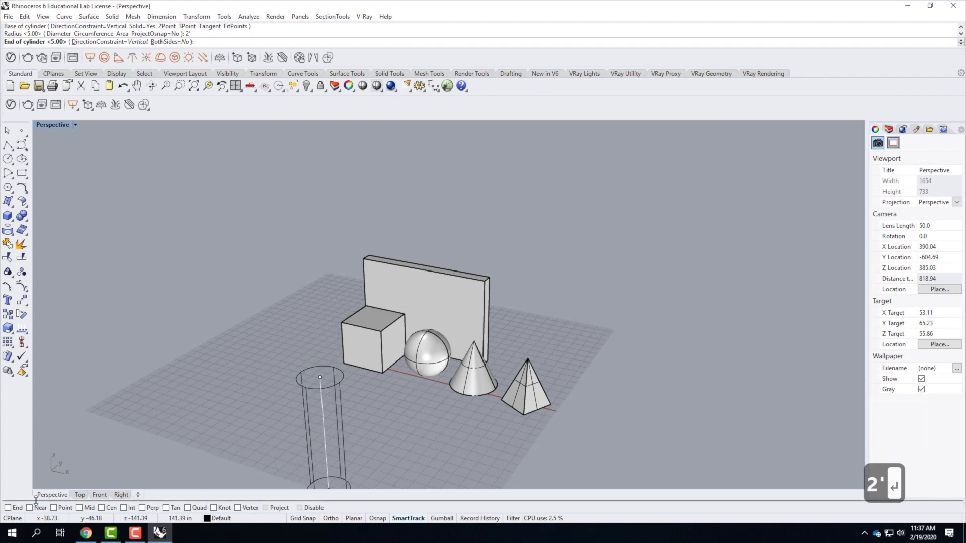
Enable the End, Perp and Mid object snaps and finish the cylinder level with the cube's top.
{"action": "left_click", "coordinate": [8, 508]}
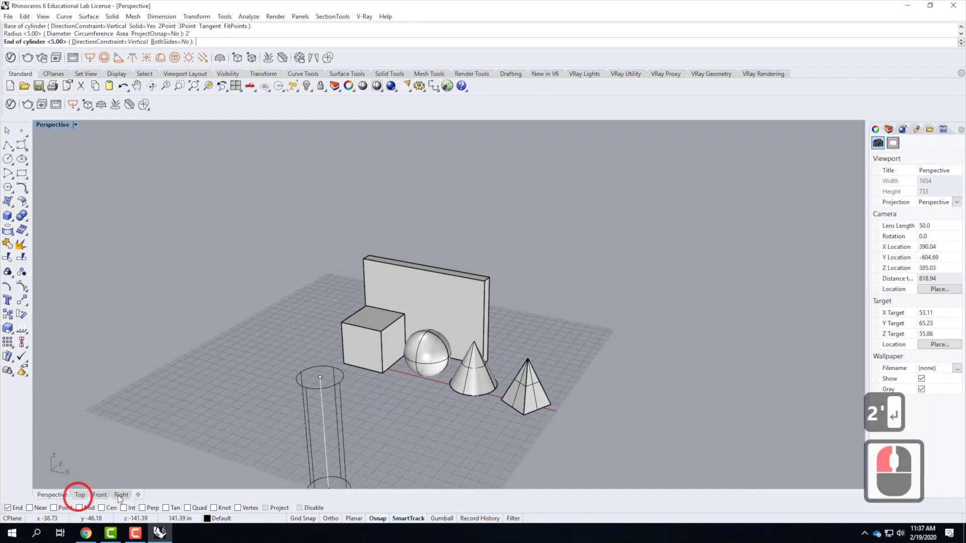
{"action": "left_click", "coordinate": [142, 507]}
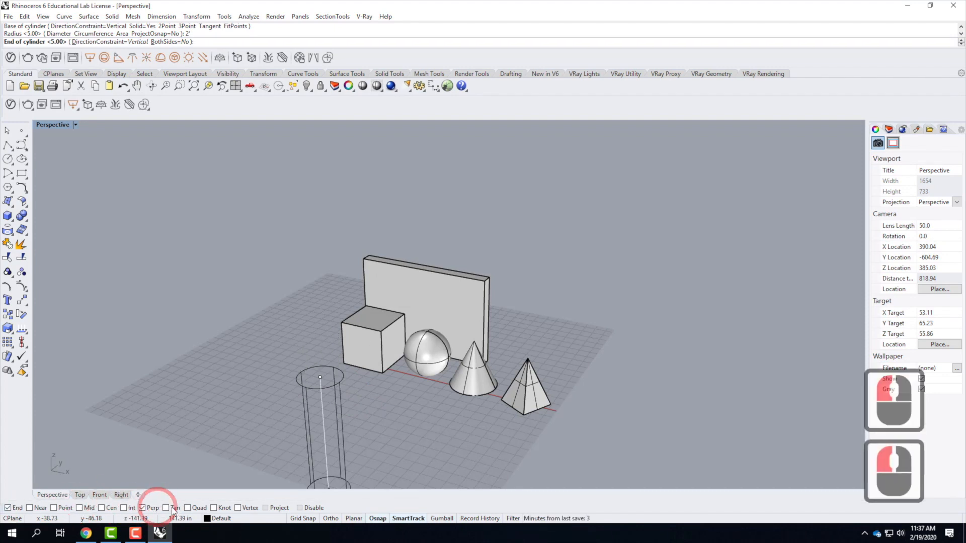
{"action": "left_click", "coordinate": [81, 508]}
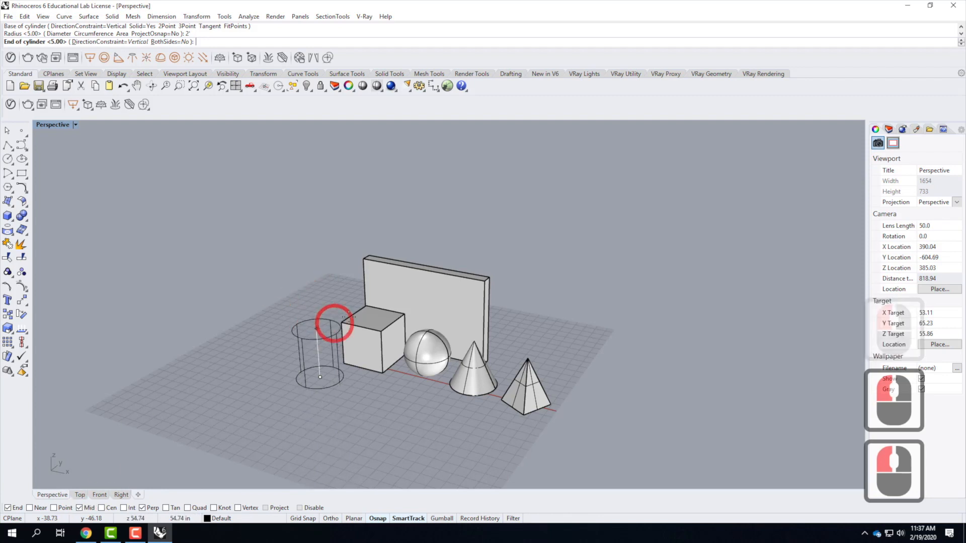
{"action": "left_click", "coordinate": [497, 353]}
{"action": "left_click", "coordinate": [399, 410]}
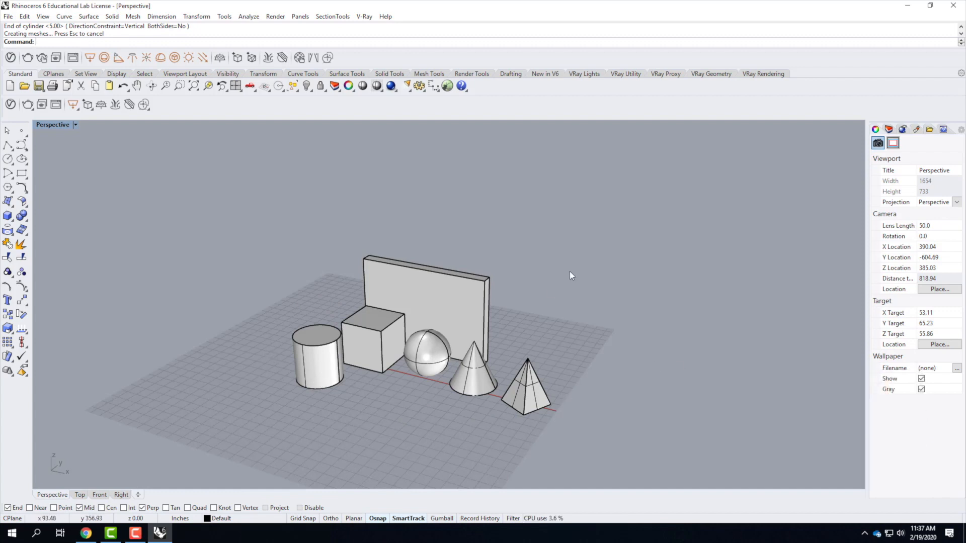
{"action": "left_click", "coordinate": [420, 249]}
{"action": "left_click", "coordinate": [609, 413]}
Show the layer list and rename Layer 01 as Environment.
{"action": "left_click", "coordinate": [889, 129]}
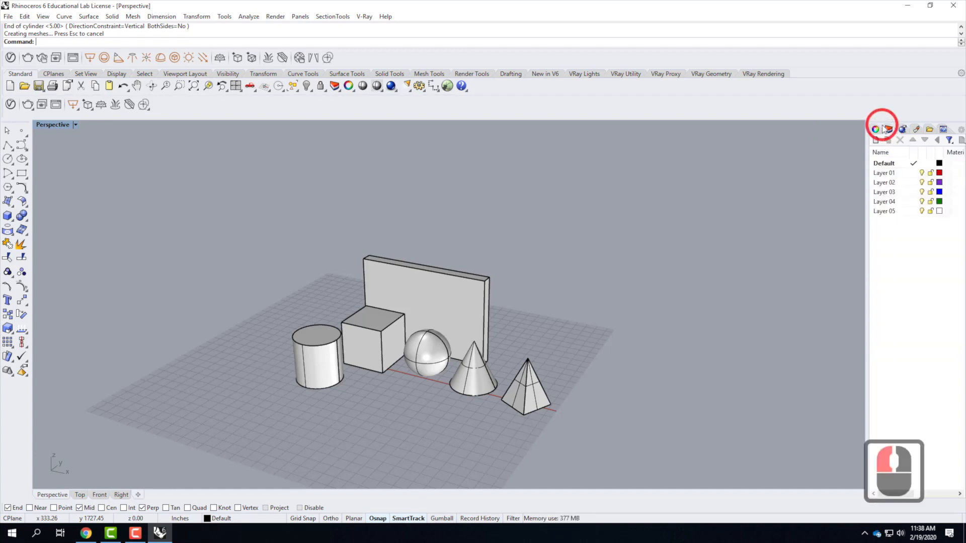
{"action": "left_click", "coordinate": [886, 174]}
{"action": "double_click", "coordinate": [886, 173]}
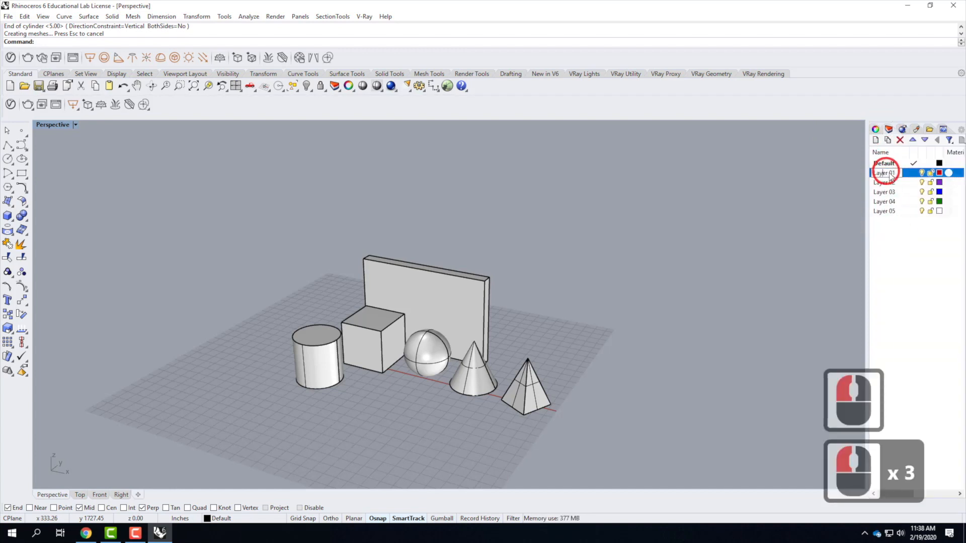
{"action": "type", "text": "E"}
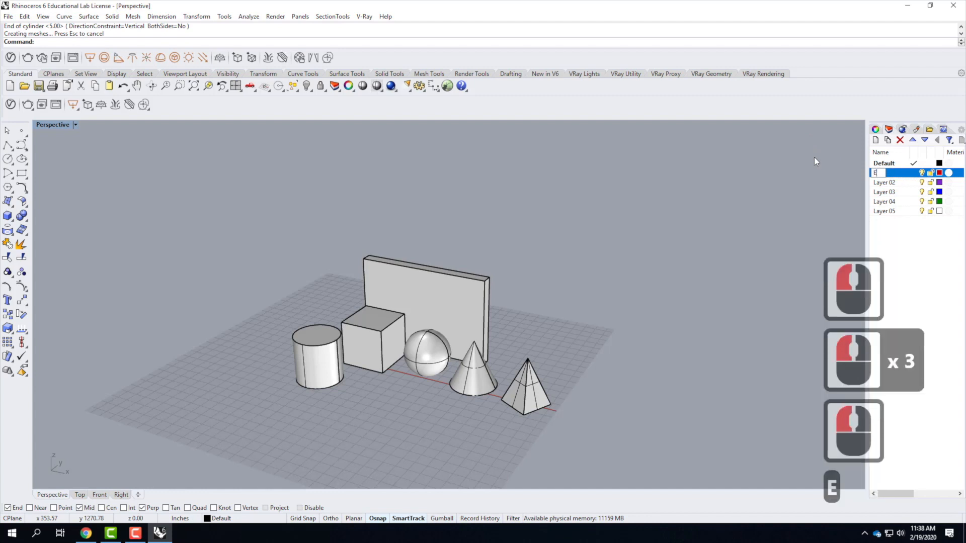
{"action": "type", "text": "nvironment"}
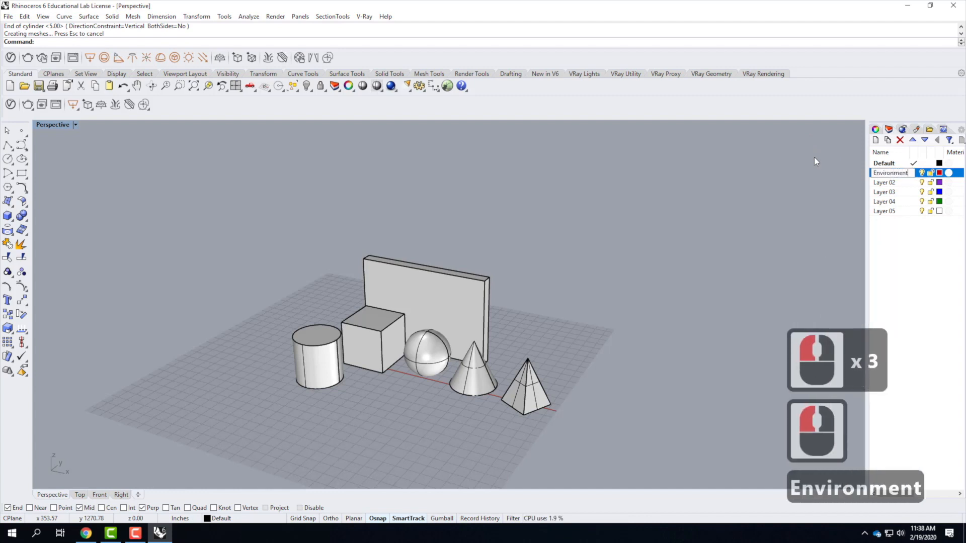
Rename Layer 02 as IP and Layer 03 as Light.
{"action": "double_click", "coordinate": [884, 183]}
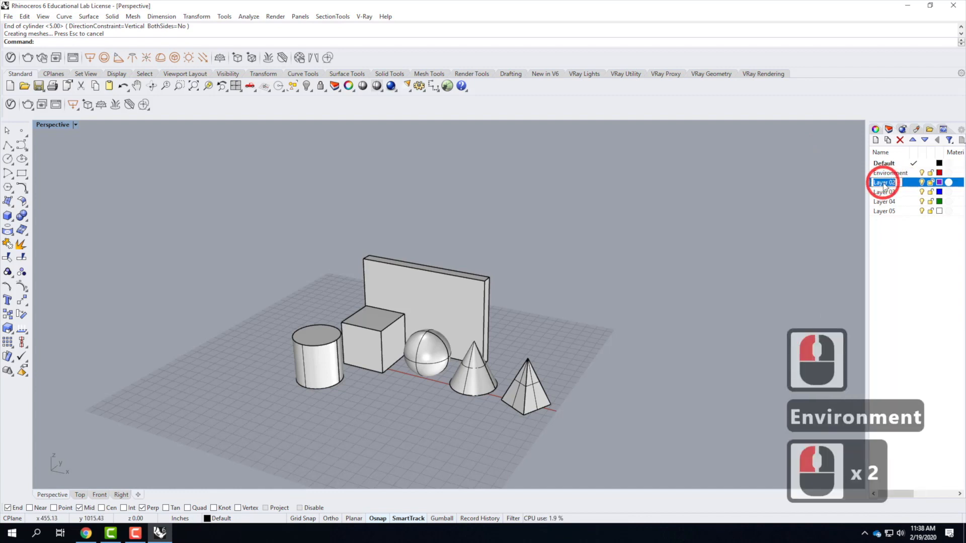
{"action": "type", "text": "IP"}
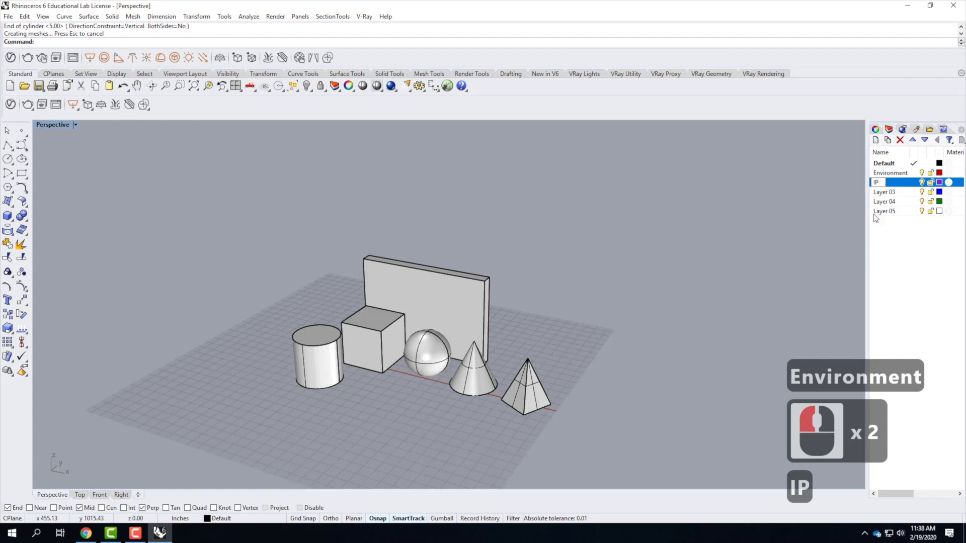
{"action": "double_click", "coordinate": [885, 192]}
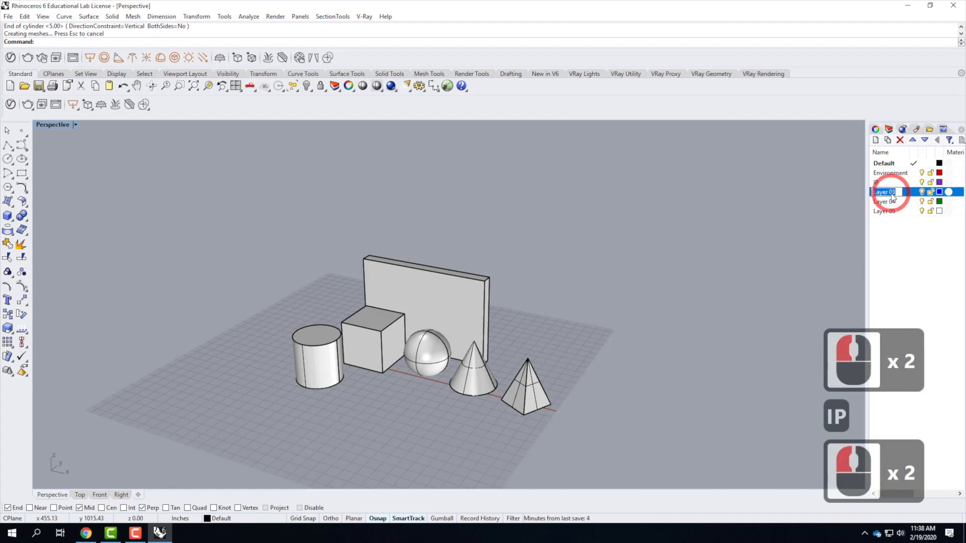
{"action": "type", "text": "Light"}
{"action": "key", "text": "Return"}
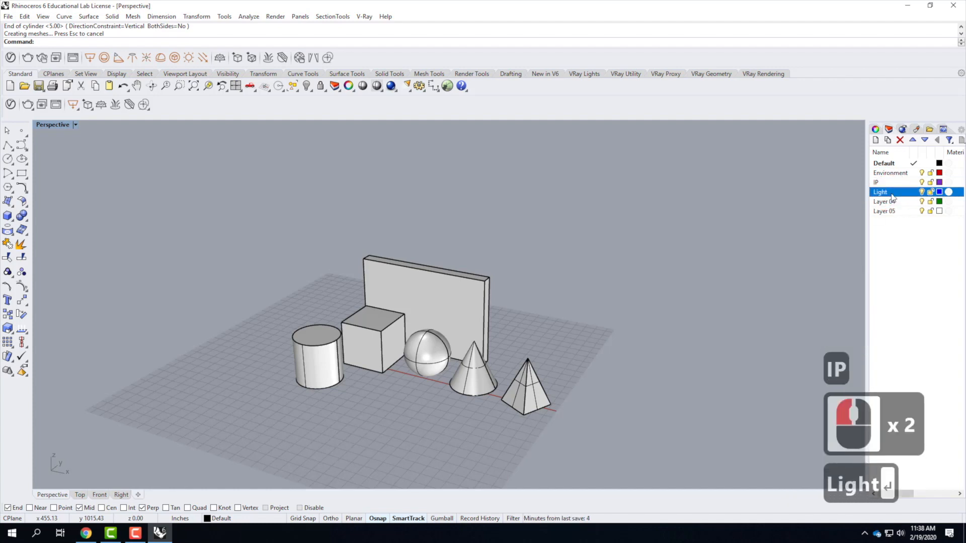
Nest the IP and Light layers as sublayers of the Environment layer.
{"action": "left_click", "coordinate": [887, 186], "text": "shift"}
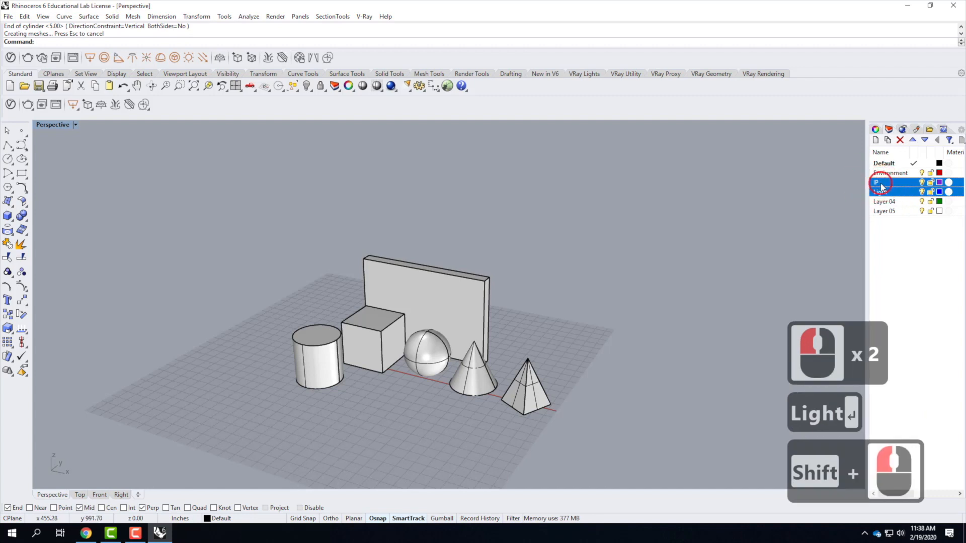
{"action": "left_click", "coordinate": [887, 175], "text": "shift"}
{"action": "left_click_drag", "start_coordinate": [888, 182], "coordinate": [889, 174]}
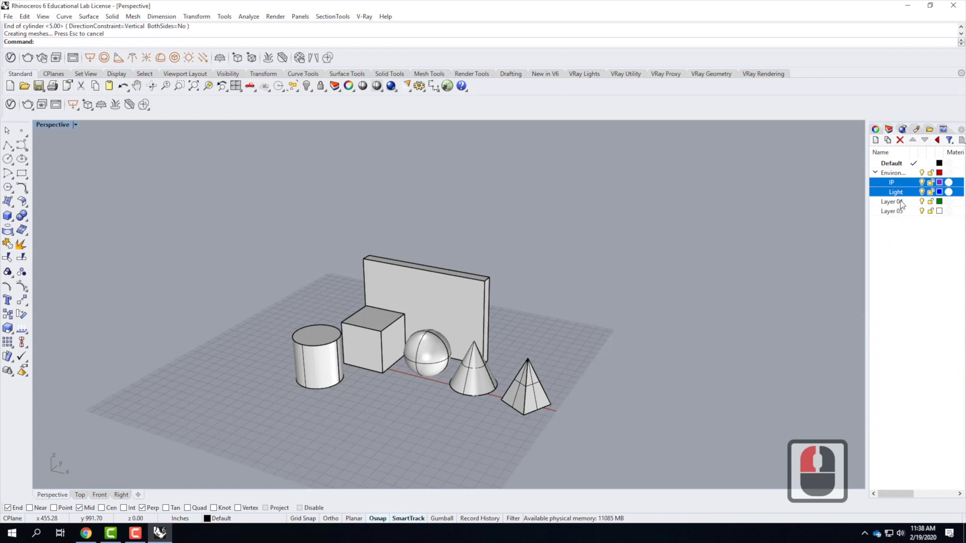
Make IP the current layer and add a V-Ray infinite plane to the scene.
{"action": "left_click", "coordinate": [915, 183]}
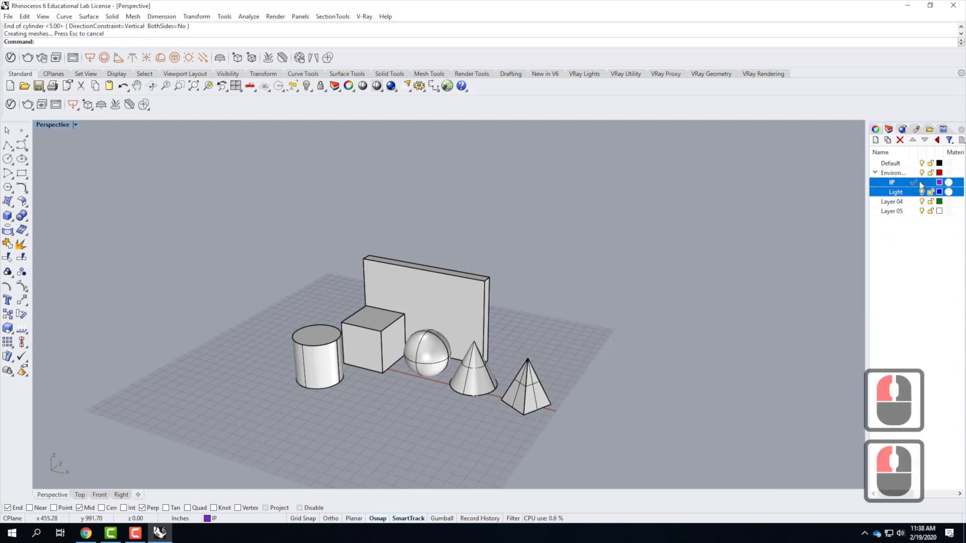
{"action": "left_click", "coordinate": [917, 264]}
{"action": "left_click", "coordinate": [217, 244]}
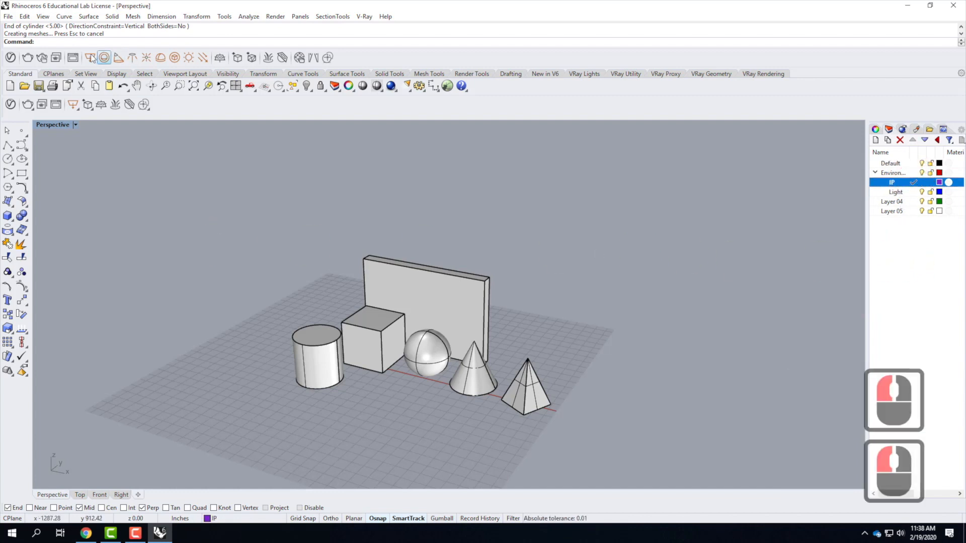
{"action": "left_click", "coordinate": [101, 105]}
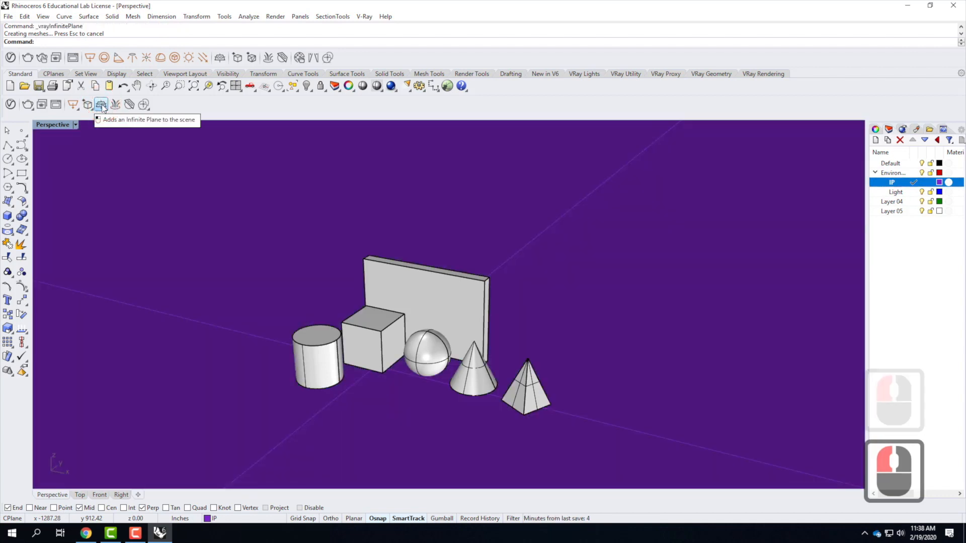
Set the IP layer's color to Black.
{"action": "left_click", "coordinate": [939, 183]}
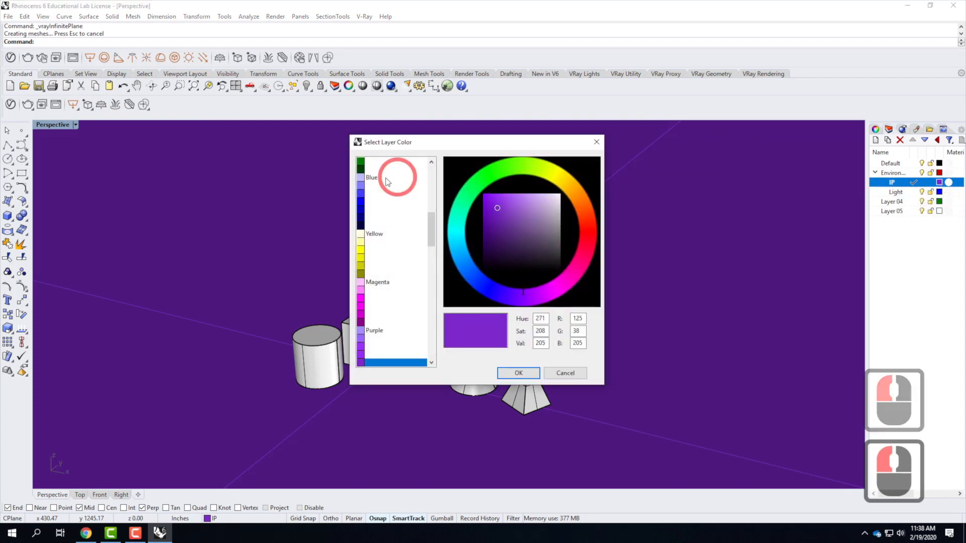
{"action": "scroll", "coordinate": [415, 245], "scroll_direction": "down", "scroll_amount": 9}
{"action": "scroll", "coordinate": [433, 194], "scroll_direction": "up", "scroll_amount": 5}
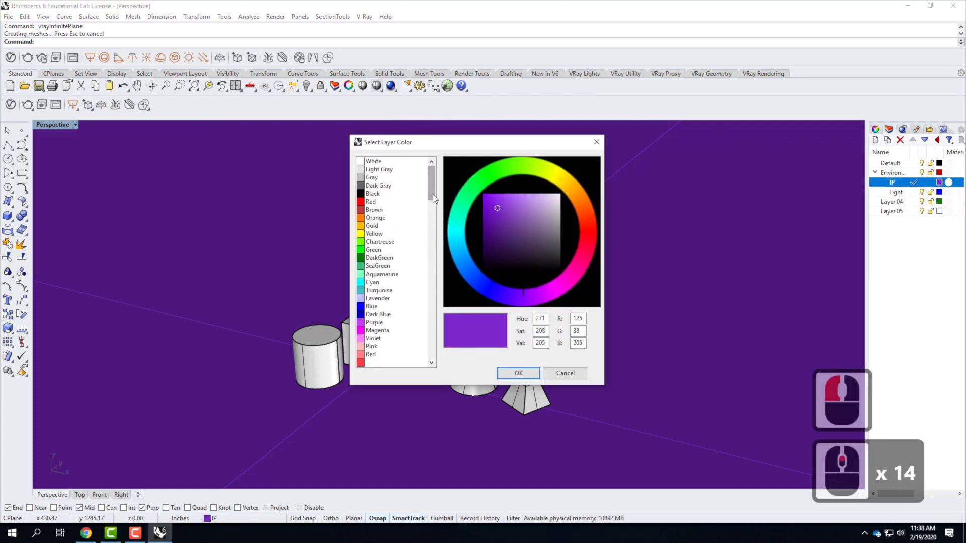
{"action": "left_click", "coordinate": [373, 193]}
{"action": "left_click", "coordinate": [518, 370]}
{"action": "left_click", "coordinate": [518, 371]}
{"action": "left_click", "coordinate": [541, 374]}
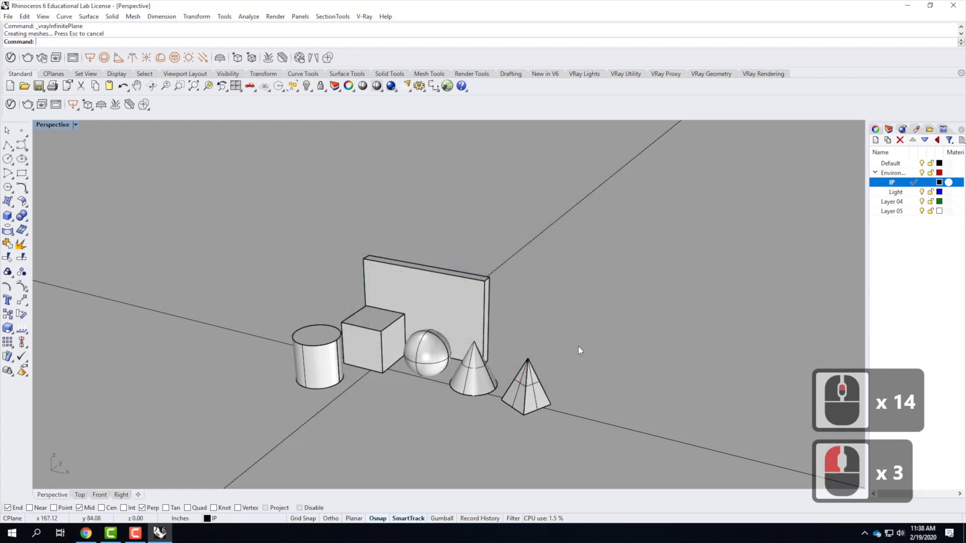
Make Light the current layer and draw a freehand guide box next to the cylinder, taller than the cylinder.
{"action": "left_click", "coordinate": [897, 192]}
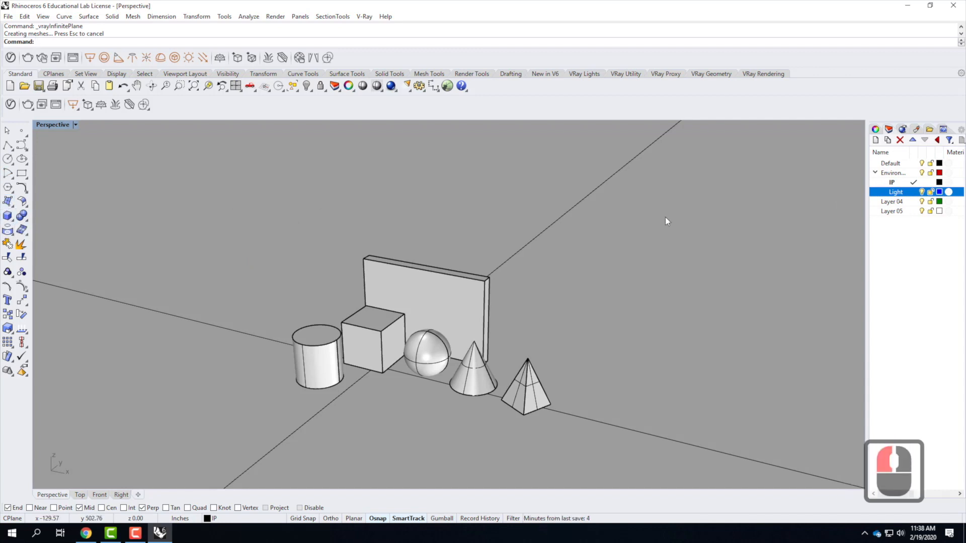
{"action": "left_click", "coordinate": [913, 192]}
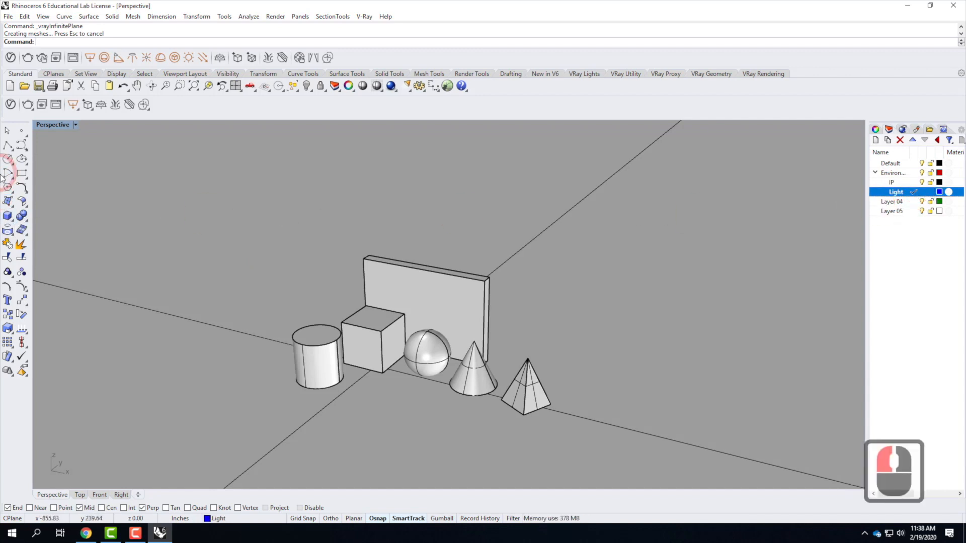
{"action": "left_click", "coordinate": [7, 215]}
{"action": "left_click", "coordinate": [259, 373]}
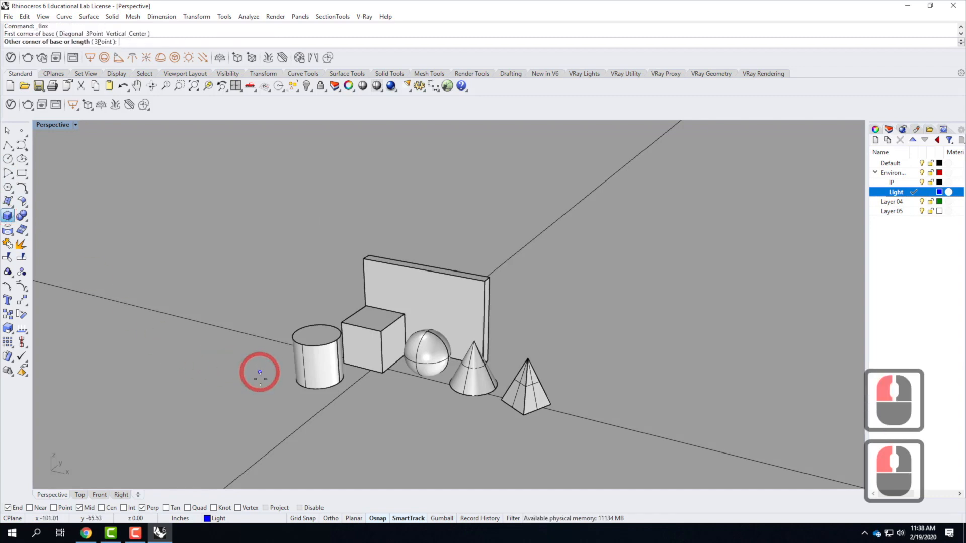
{"action": "left_click", "coordinate": [260, 406]}
{"action": "left_click", "coordinate": [296, 324]}
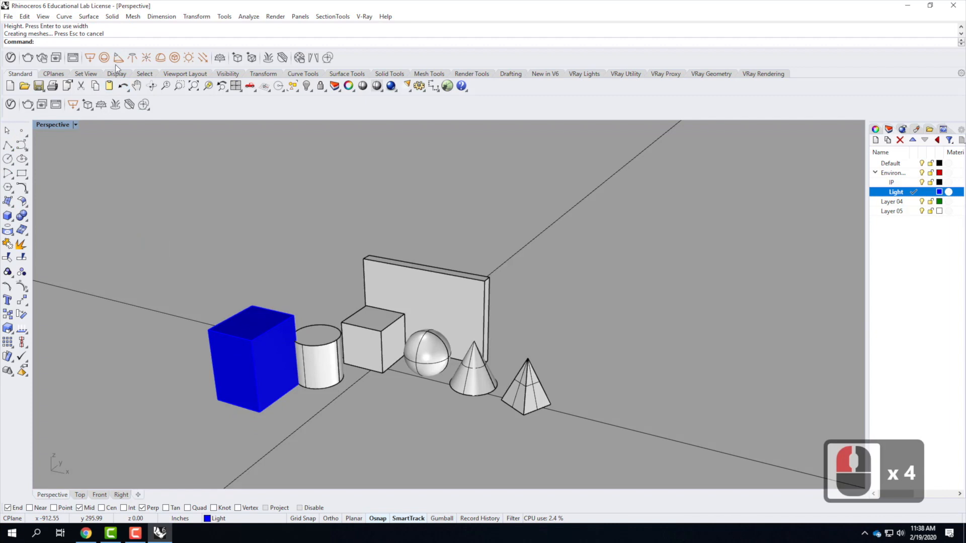
Move the guide box clear of the cylinder so that its lower corner near the cylinder is free.
{"action": "left_click", "coordinate": [204, 58]}
{"action": "left_click", "coordinate": [313, 371]}
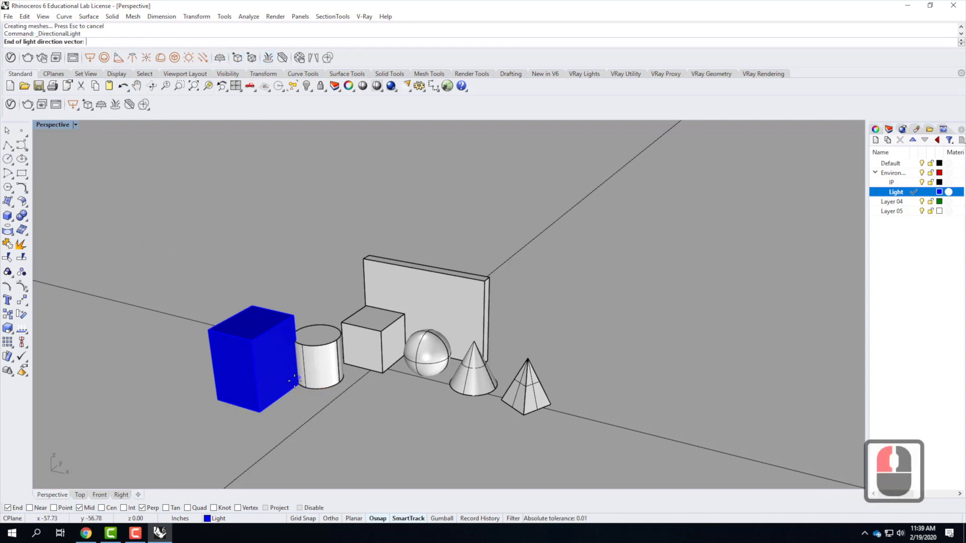
{"action": "left_click", "coordinate": [7, 130]}
{"action": "left_click", "coordinate": [266, 368]}
{"action": "left_click_drag", "start_coordinate": [261, 376], "coordinate": [245, 386]}
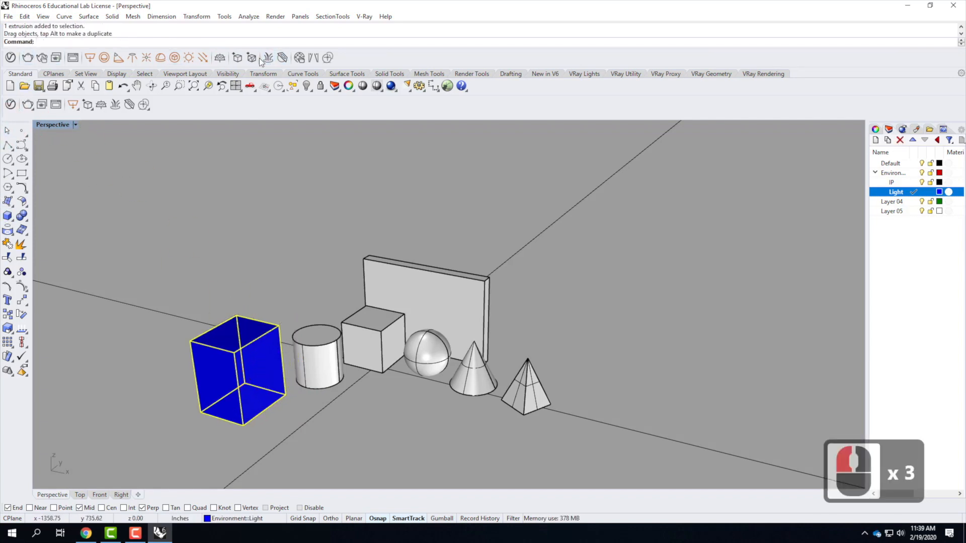
Place a directional light shining from the guide box's far upper corner to its lower corner near the cylinder, and delete the box.
{"action": "left_click", "coordinate": [220, 59]}
{"action": "left_click", "coordinate": [287, 395]}
{"action": "left_click", "coordinate": [188, 341]}
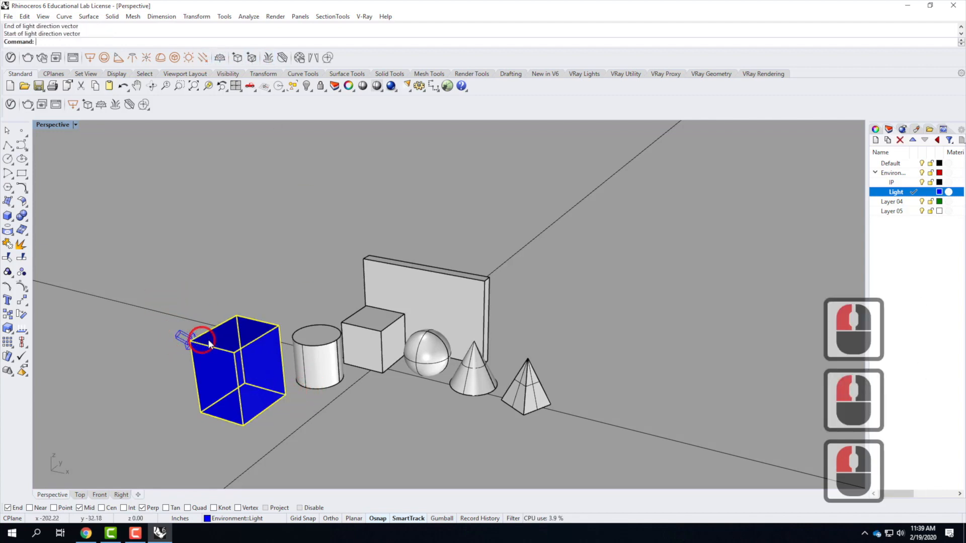
{"action": "double_click", "coordinate": [282, 337]}
{"action": "key", "text": "Delete"}
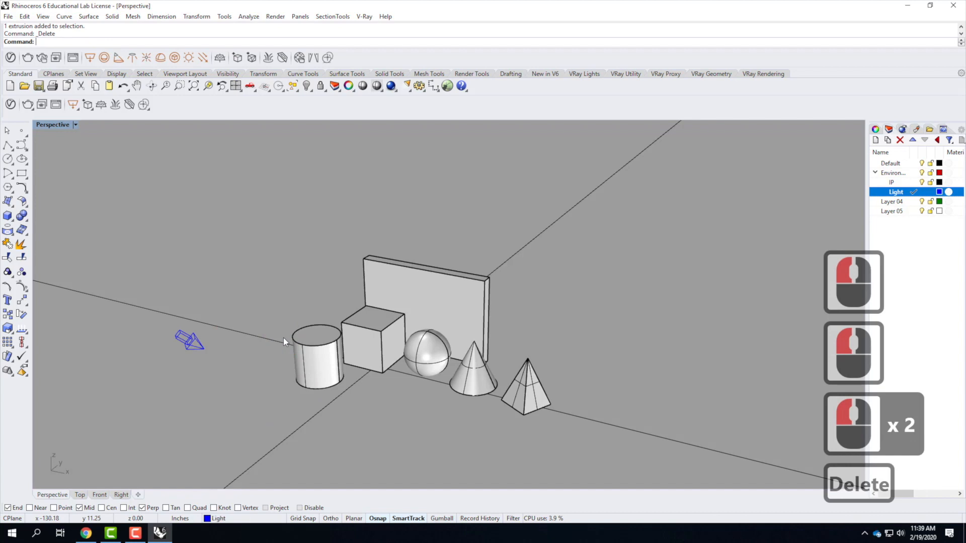
{"action": "right_click_drag", "start_coordinate": [134, 406], "coordinate": [177, 389]}
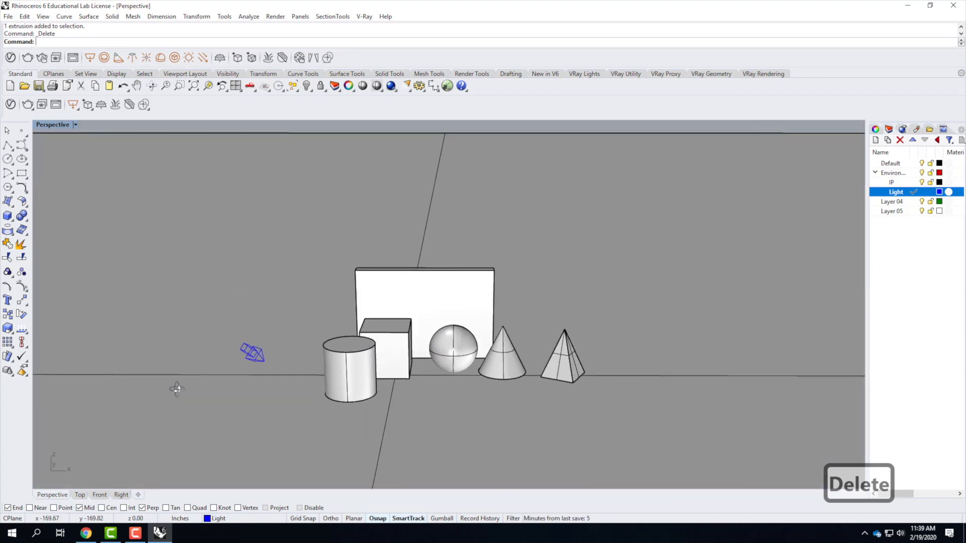
{"action": "scroll", "coordinate": [448, 373], "scroll_direction": "up", "scroll_amount": 2}
{"action": "right_click_drag", "start_coordinate": [514, 384], "coordinate": [472, 390]}
{"action": "scroll", "coordinate": [475, 393], "scroll_direction": "down", "scroll_amount": 3}
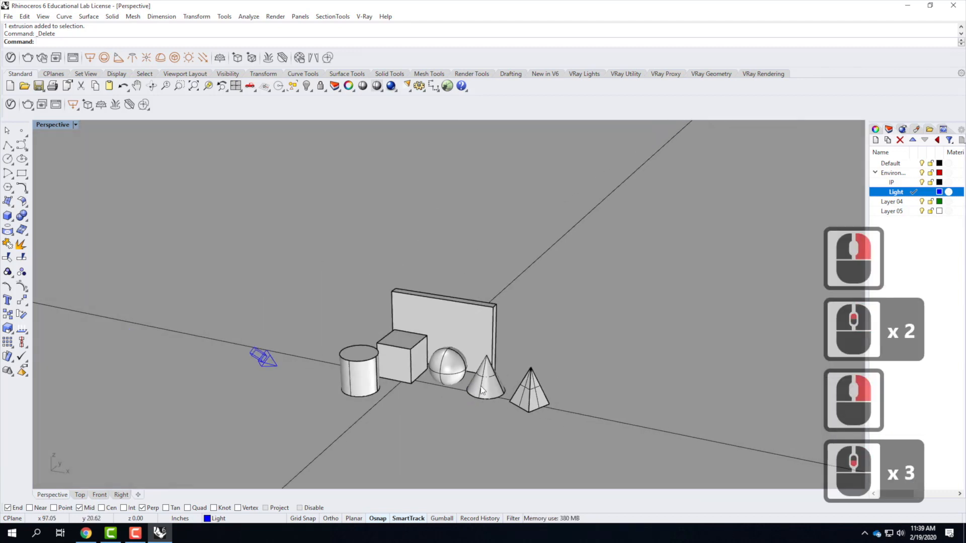
{"action": "scroll", "coordinate": [415, 360], "scroll_direction": "up", "scroll_amount": 2}
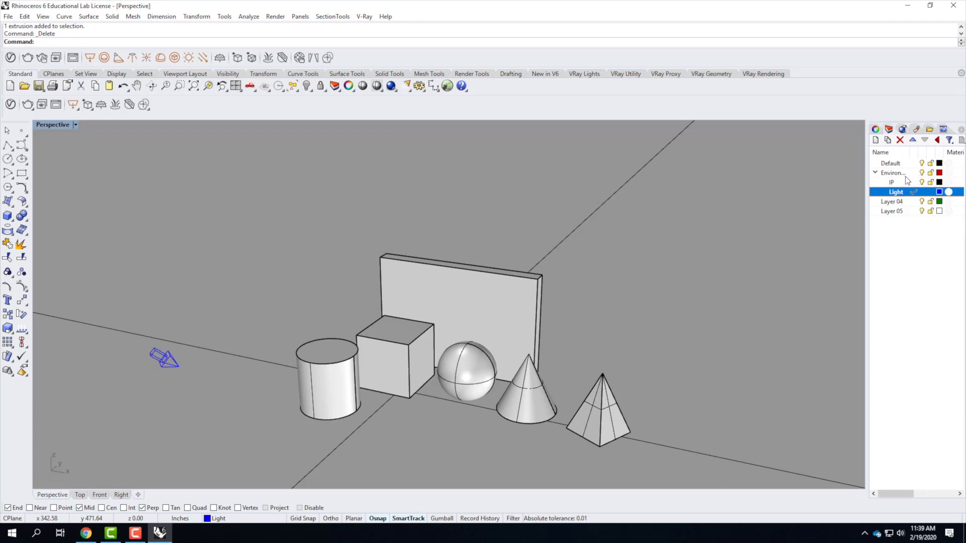
Make Default the current layer and lock the Environment layer together with its sublayers.
{"action": "left_click", "coordinate": [931, 174]}
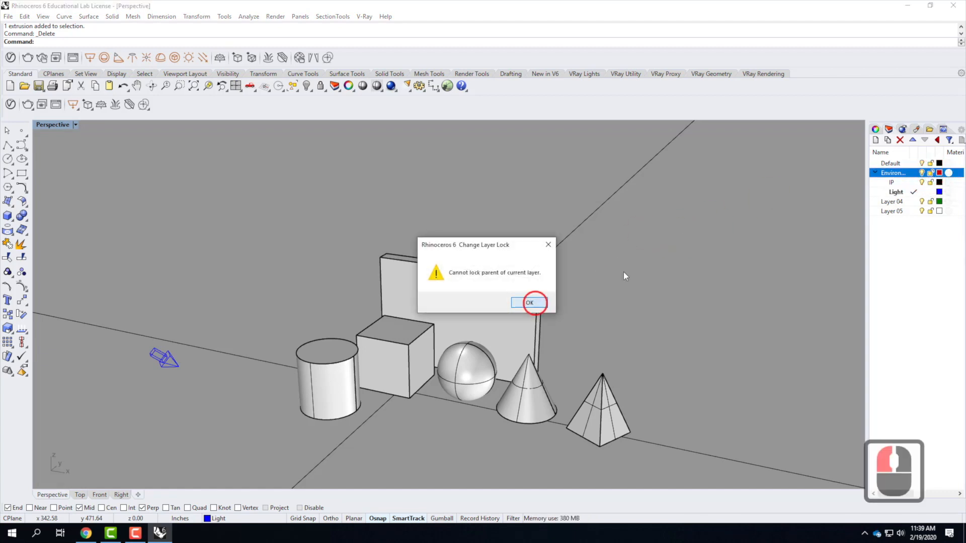
{"action": "left_click", "coordinate": [529, 303]}
{"action": "left_click", "coordinate": [912, 164]}
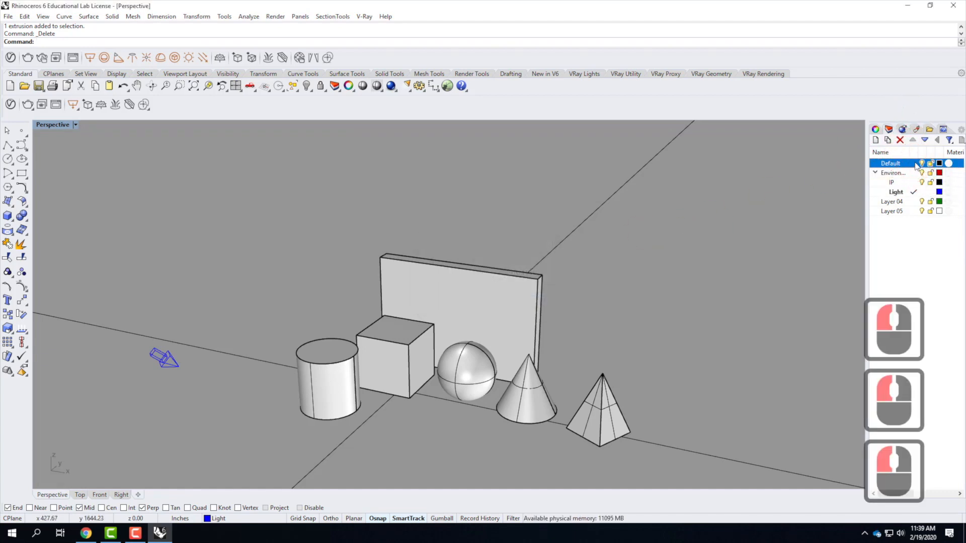
{"action": "left_click", "coordinate": [914, 164]}
{"action": "left_click", "coordinate": [931, 173]}
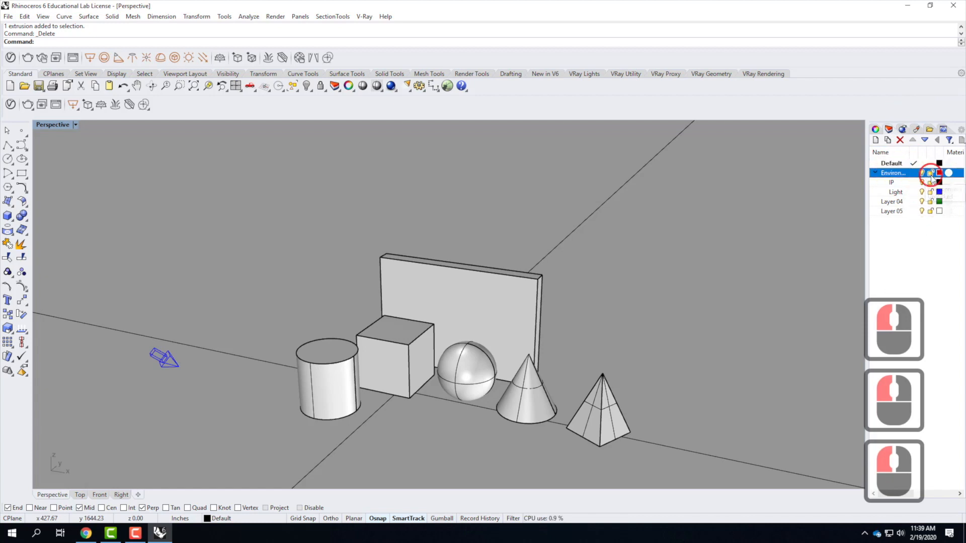
Test whether the infinite plane and the directional light can still be selected.
{"action": "left_click", "coordinate": [545, 256]}
{"action": "left_click", "coordinate": [608, 210]}
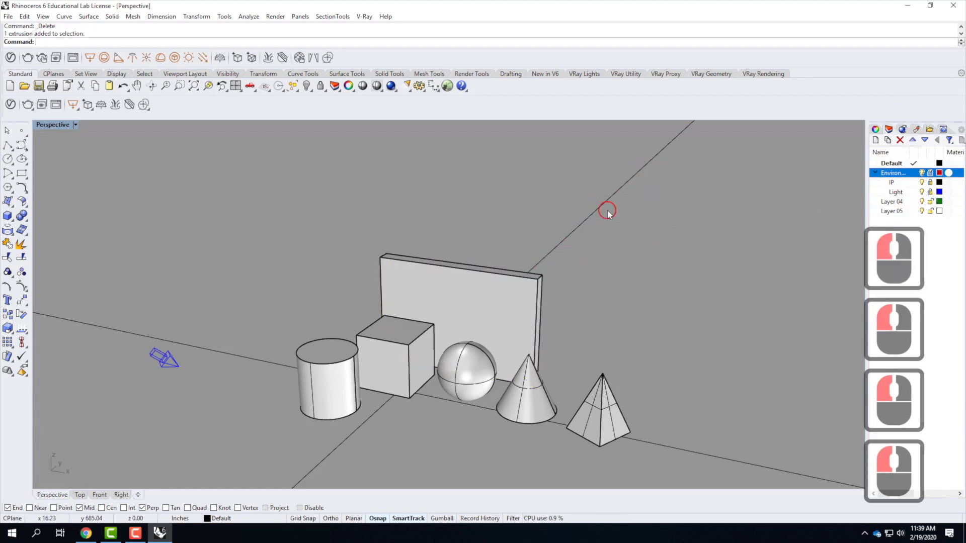
{"action": "left_click", "coordinate": [578, 254]}
{"action": "left_click_drag", "start_coordinate": [215, 276], "coordinate": [114, 392]}
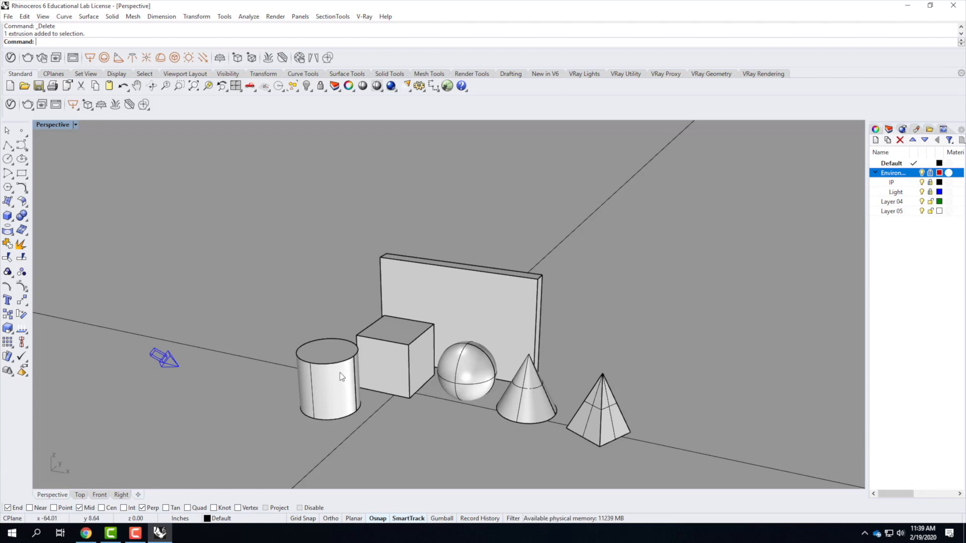
Hide the cylinder, sphere, cone, pyramid and wall, keeping only the cube from the modeled shapes.
{"action": "left_click", "coordinate": [321, 370]}
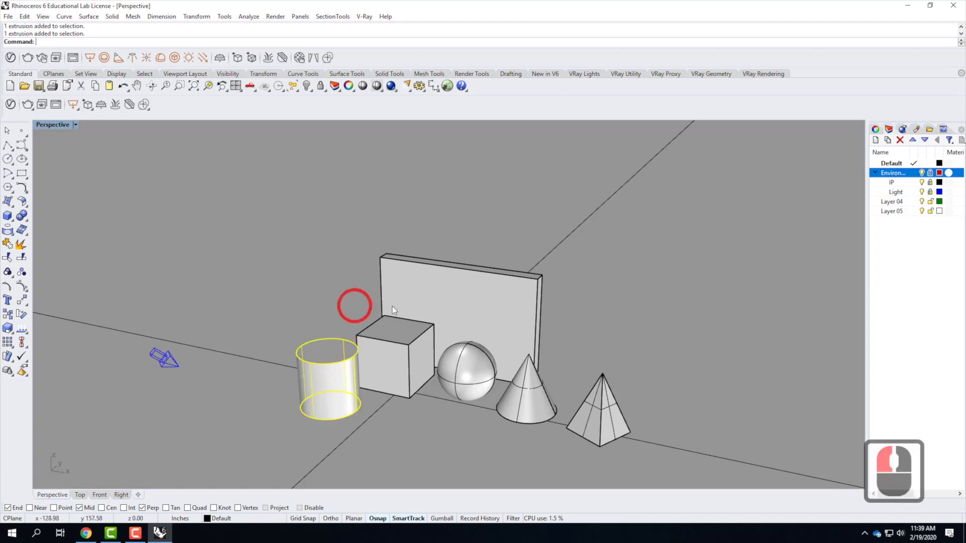
{"action": "left_click", "coordinate": [460, 369], "text": "shift"}
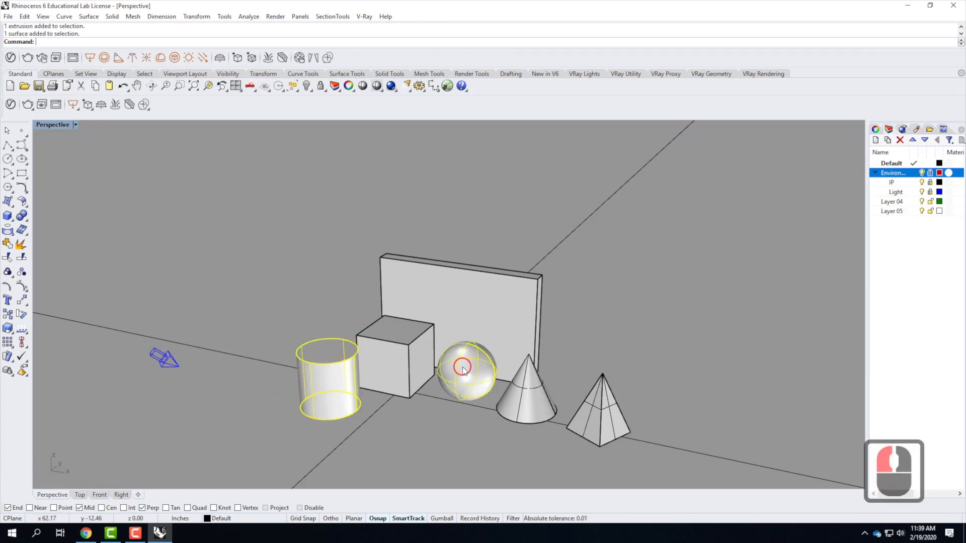
{"action": "left_click", "coordinate": [509, 382], "text": "shift"}
{"action": "left_click", "coordinate": [587, 409], "text": "shift"}
{"action": "left_click", "coordinate": [429, 261], "text": "shift"}
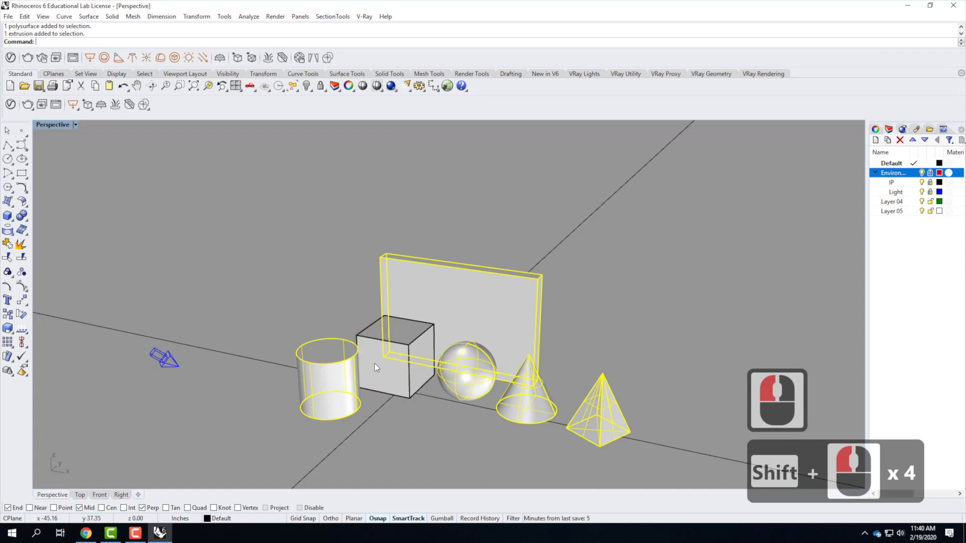
{"action": "type", "text": "hide"}
{"action": "key", "text": "Return"}
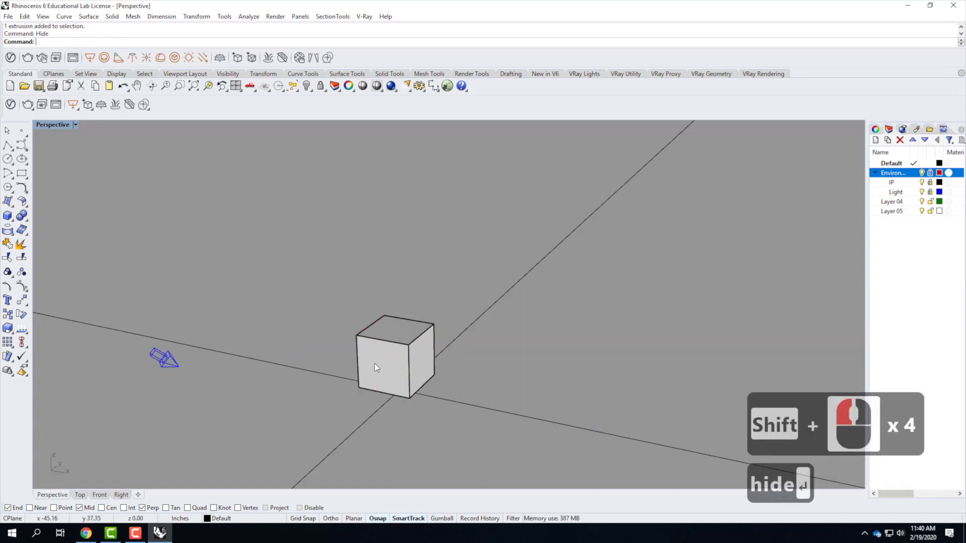
Open the V-Ray Asset Editor and expand its material library categories.
{"action": "left_click", "coordinate": [442, 264]}
{"action": "left_click", "coordinate": [390, 358]}
{"action": "scroll", "coordinate": [371, 385], "scroll_direction": "up", "scroll_amount": 5}
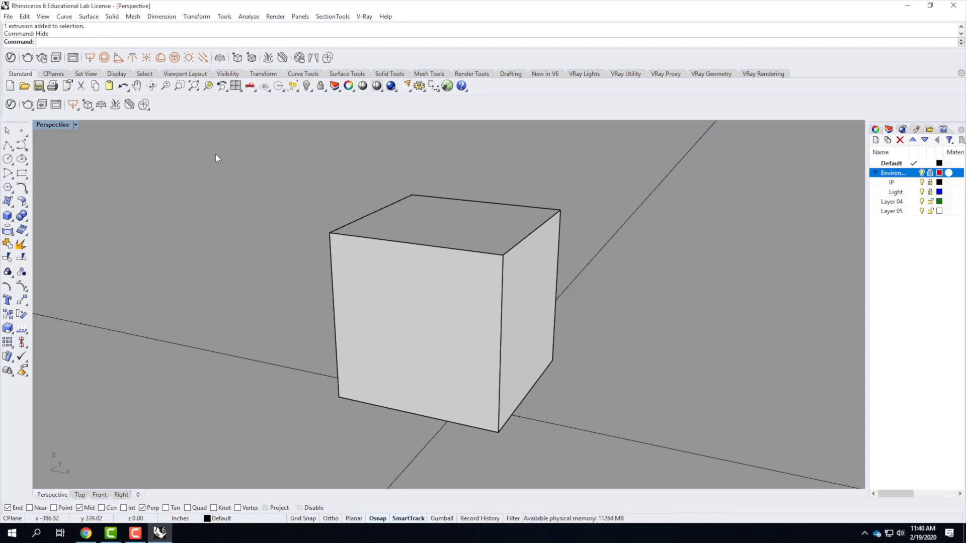
{"action": "left_click", "coordinate": [11, 105]}
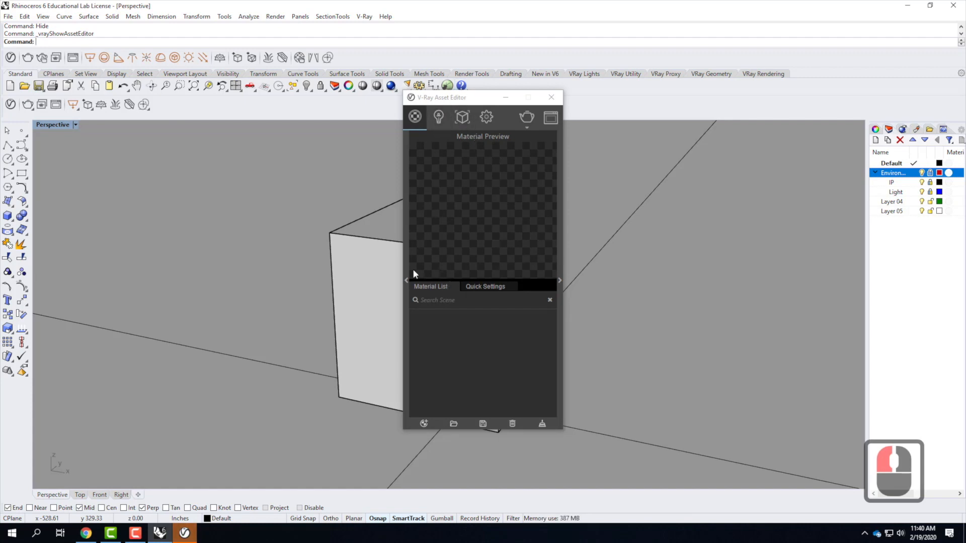
{"action": "left_click", "coordinate": [406, 280]}
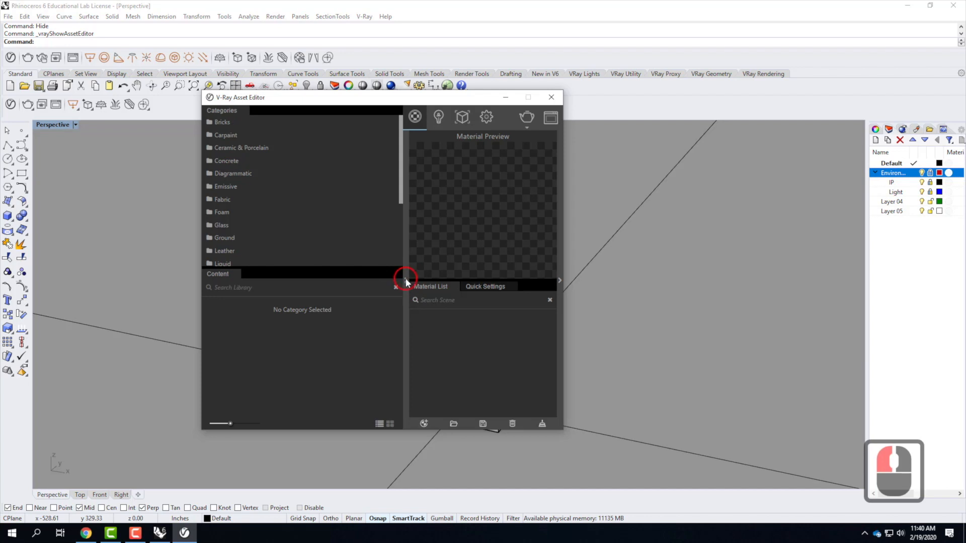
{"action": "left_click", "coordinate": [407, 280]}
{"action": "left_click", "coordinate": [406, 280]}
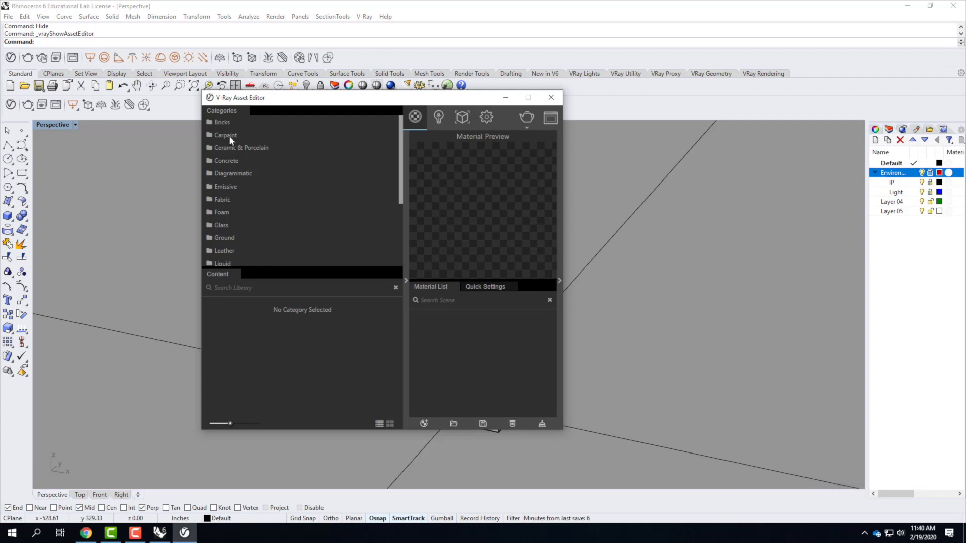
Browse the Bricks materials in the library and show the Wood & Laminate category.
{"action": "left_click", "coordinate": [234, 145]}
{"action": "left_click", "coordinate": [224, 123]}
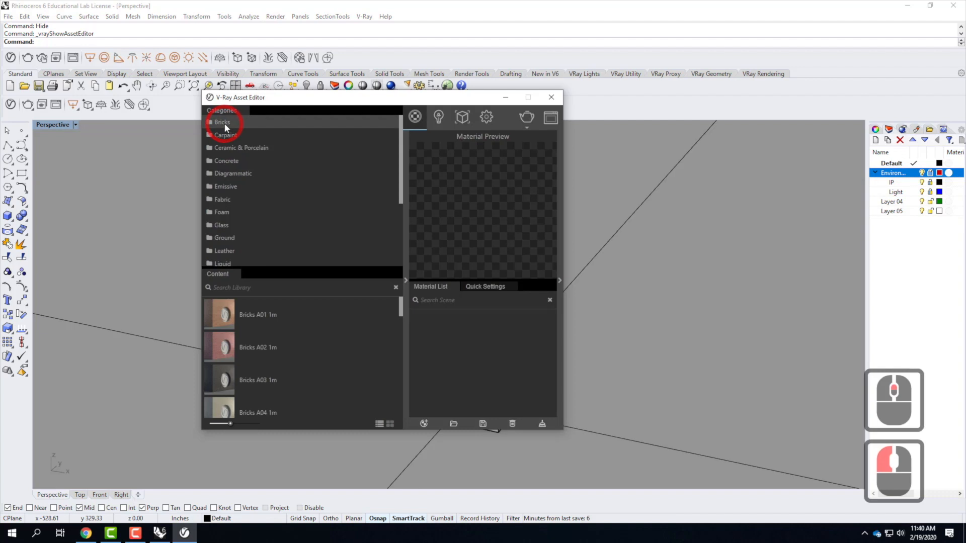
{"action": "left_click_drag", "start_coordinate": [397, 162], "coordinate": [399, 244]}
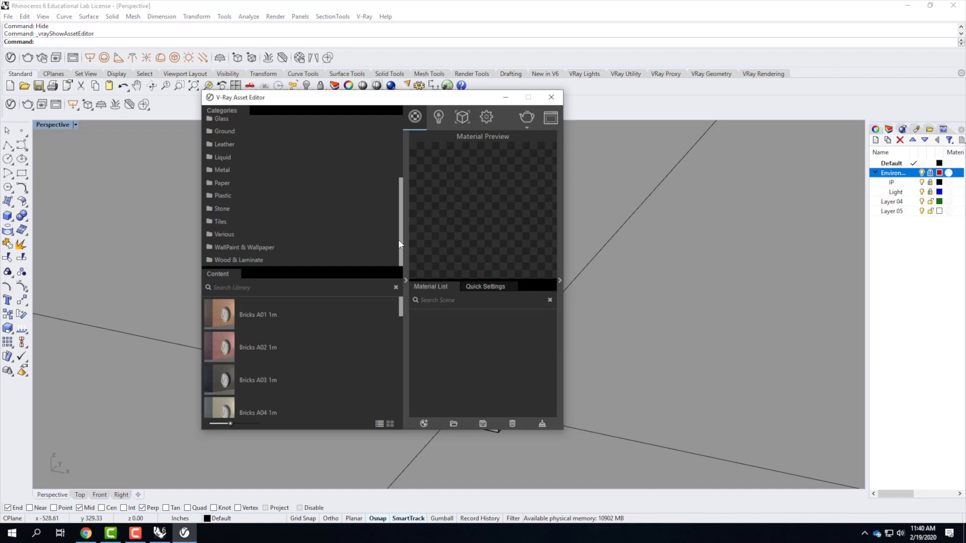
{"action": "left_click", "coordinate": [322, 259]}
{"action": "left_click", "coordinate": [260, 262]}
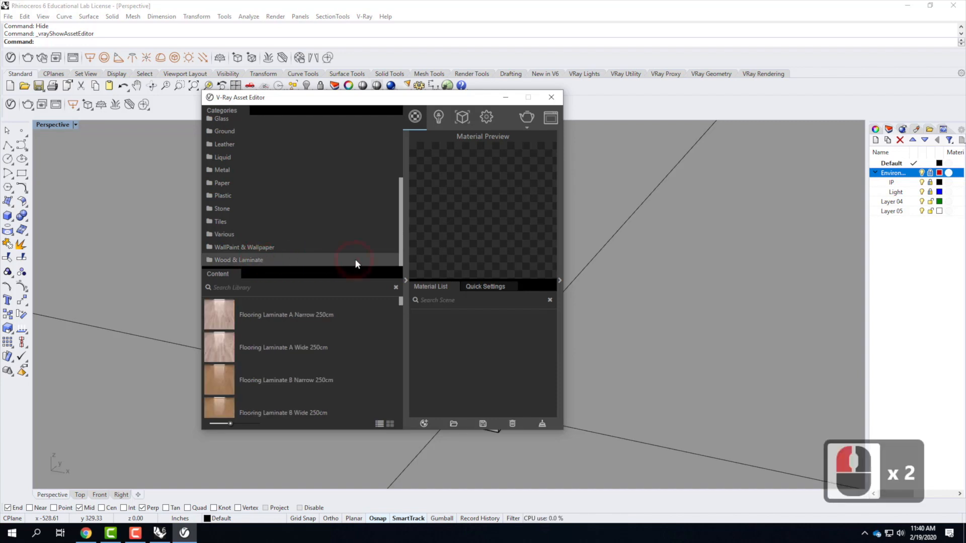
Browse the Wood & Laminate materials from the laminate floorings through the parquets to the plywoods and veneers.
{"action": "scroll", "coordinate": [261, 341], "scroll_direction": "down", "scroll_amount": 5}
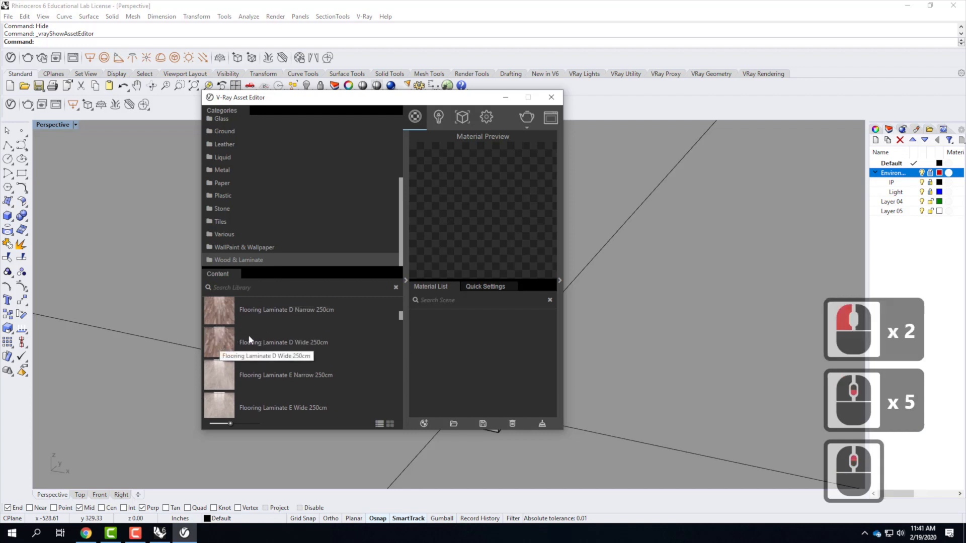
{"action": "scroll", "coordinate": [321, 313], "scroll_direction": "down", "scroll_amount": 4}
{"action": "scroll", "coordinate": [321, 313], "scroll_direction": "down", "scroll_amount": 10}
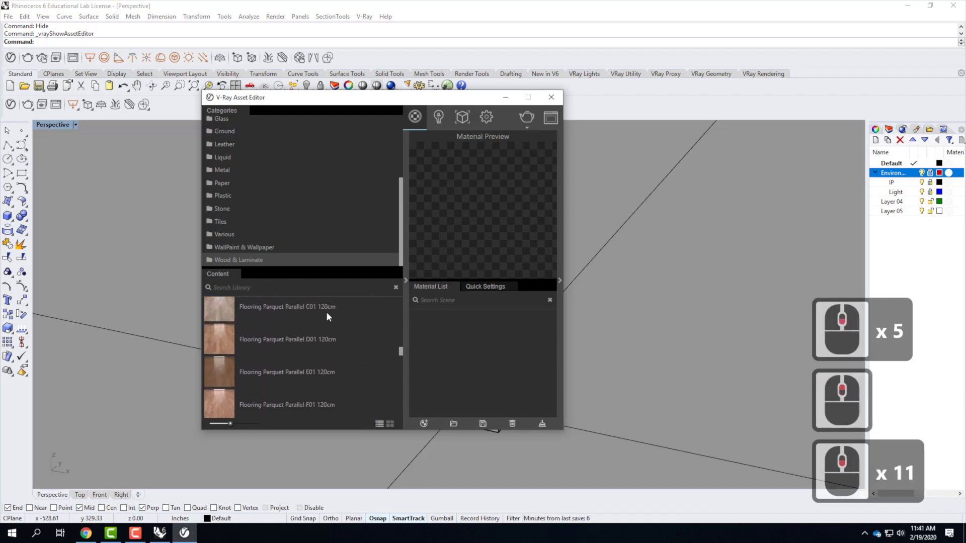
{"action": "scroll", "coordinate": [327, 315], "scroll_direction": "down", "scroll_amount": 6}
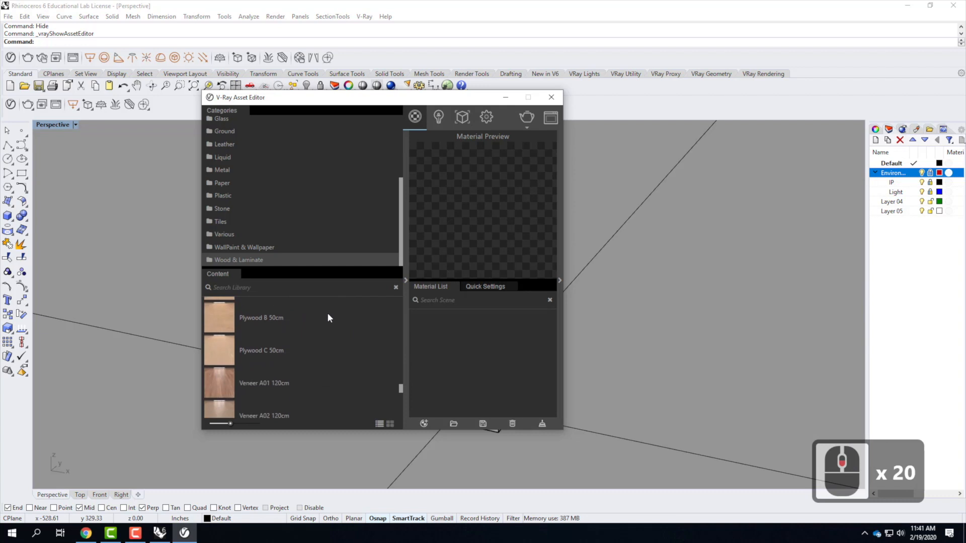
Return to the Bricks category and add the Bricks A02 1m material to the scene's material list.
{"action": "left_click_drag", "start_coordinate": [397, 232], "coordinate": [399, 82]}
{"action": "left_click_drag", "start_coordinate": [401, 185], "coordinate": [395, 108]}
{"action": "left_click", "coordinate": [237, 123]}
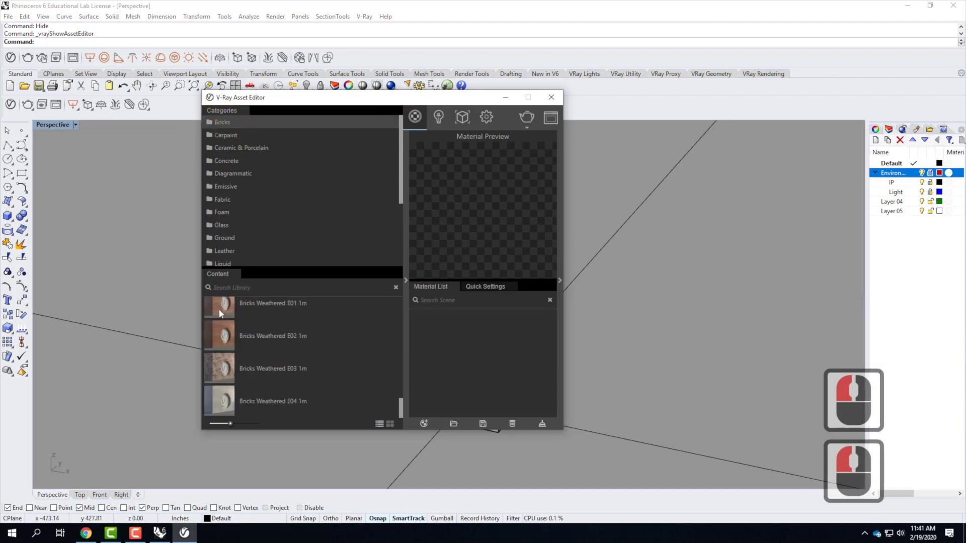
{"action": "scroll", "coordinate": [250, 380], "scroll_direction": "down", "scroll_amount": 2}
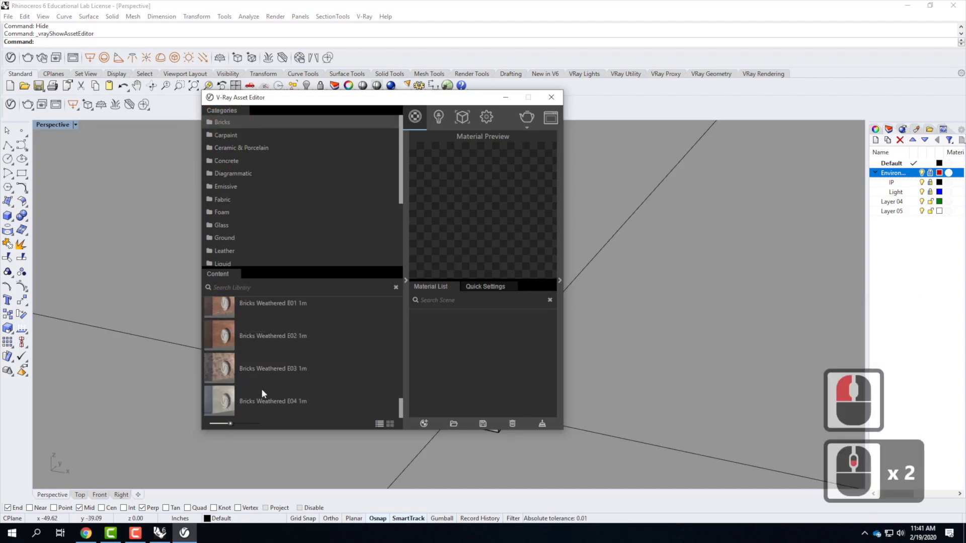
{"action": "left_click_drag", "start_coordinate": [400, 405], "coordinate": [408, 286]}
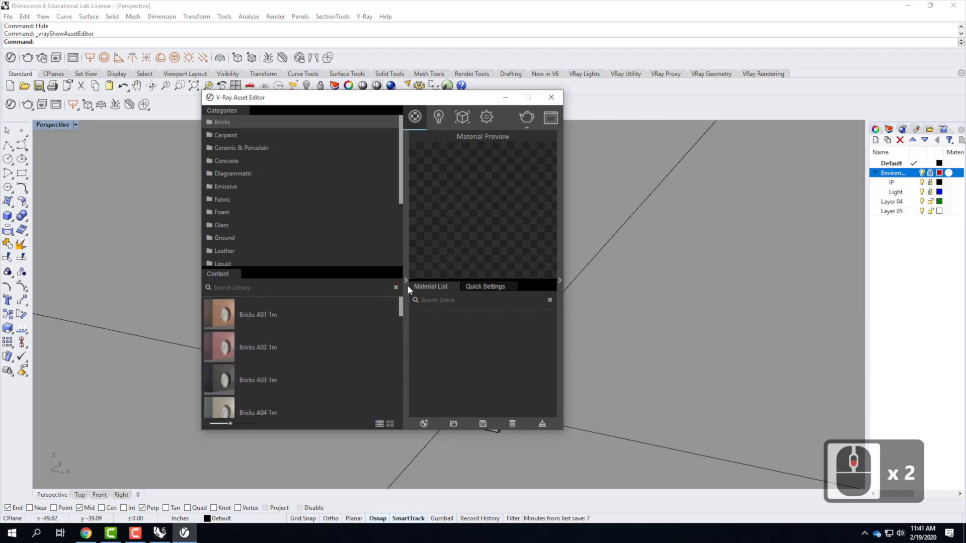
{"action": "left_click", "coordinate": [209, 348]}
{"action": "left_click_drag", "start_coordinate": [212, 345], "coordinate": [466, 334]}
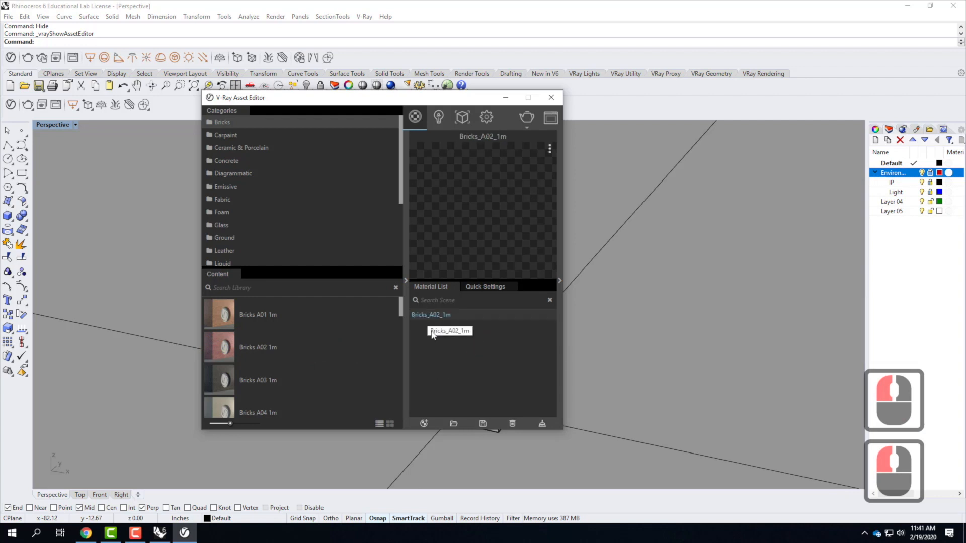
{"action": "left_click", "coordinate": [454, 317]}
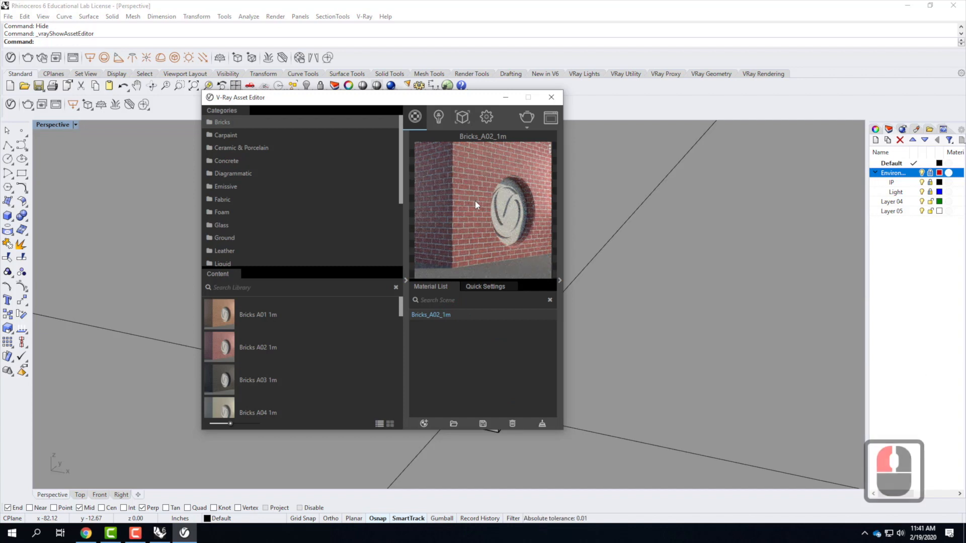
Move the V-Ray Asset Editor off the cube and apply the Bricks_A02_1m material to the selected cube.
{"action": "left_click_drag", "start_coordinate": [426, 99], "coordinate": [659, 143]}
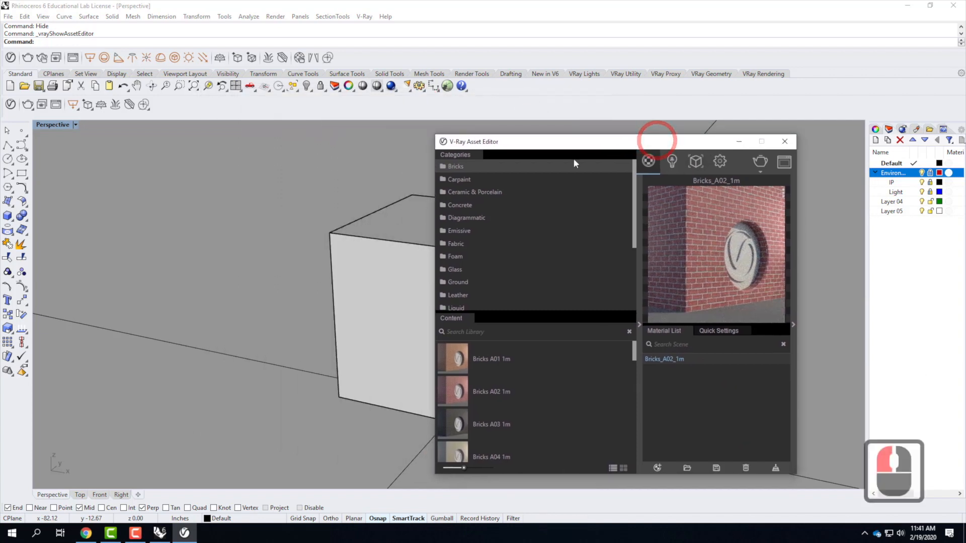
{"action": "left_click", "coordinate": [365, 248]}
{"action": "left_click", "coordinate": [394, 269]}
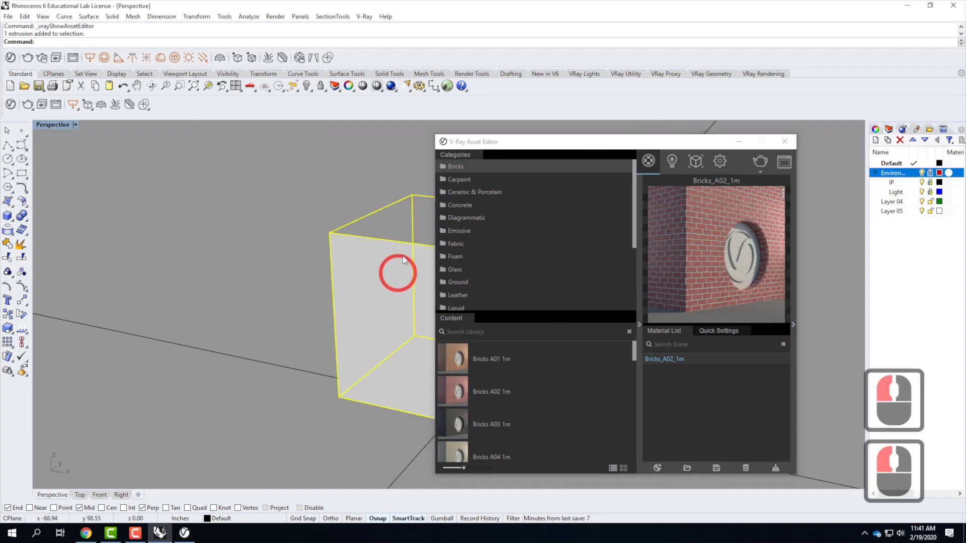
{"action": "right_click", "coordinate": [657, 360]}
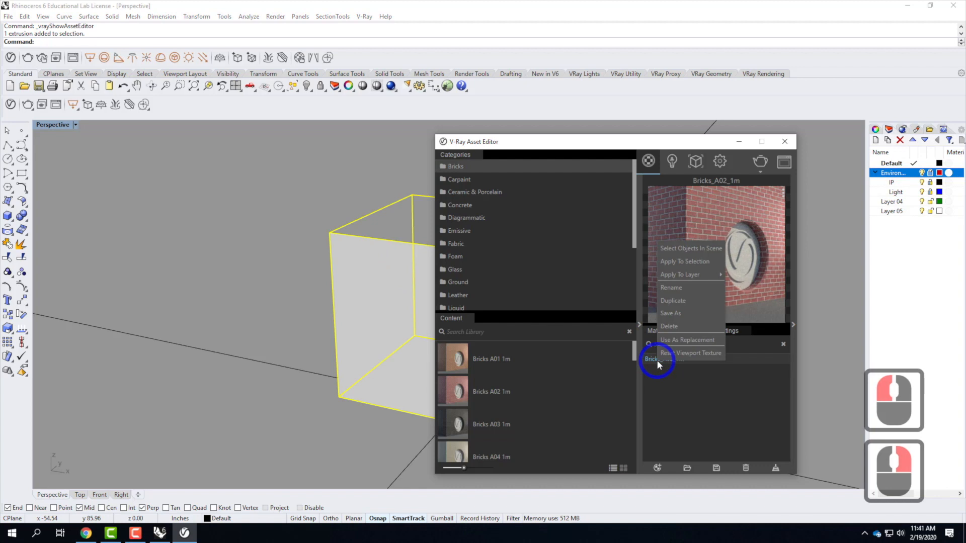
{"action": "left_click", "coordinate": [685, 262]}
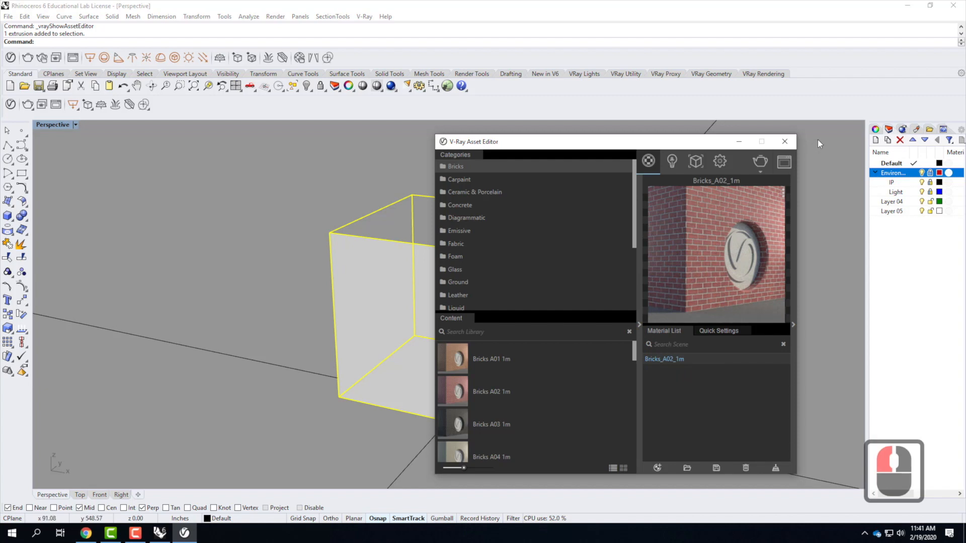
Close the V-Ray Asset Editor and set the Perspective viewport's display mode to Rendered.
{"action": "left_click", "coordinate": [786, 142]}
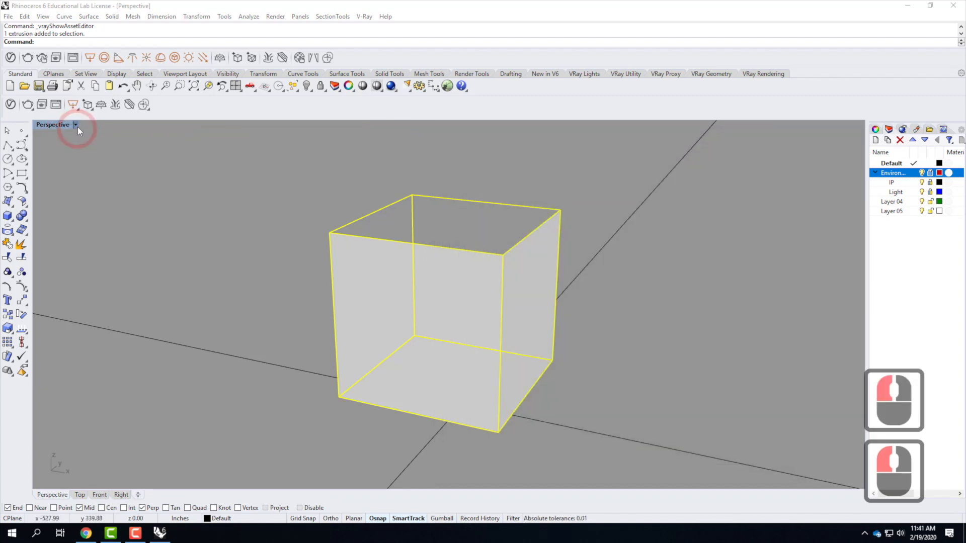
{"action": "left_click", "coordinate": [77, 126]}
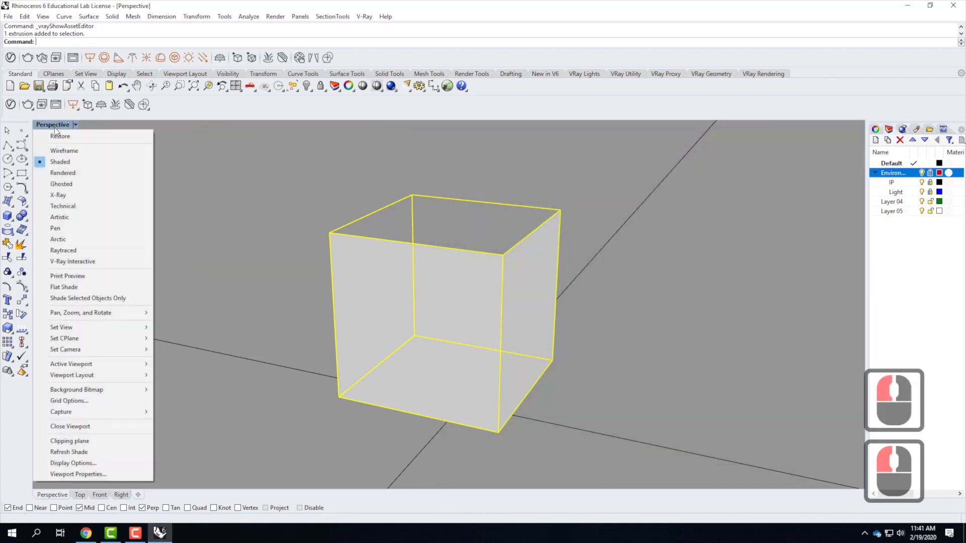
{"action": "left_click", "coordinate": [73, 174]}
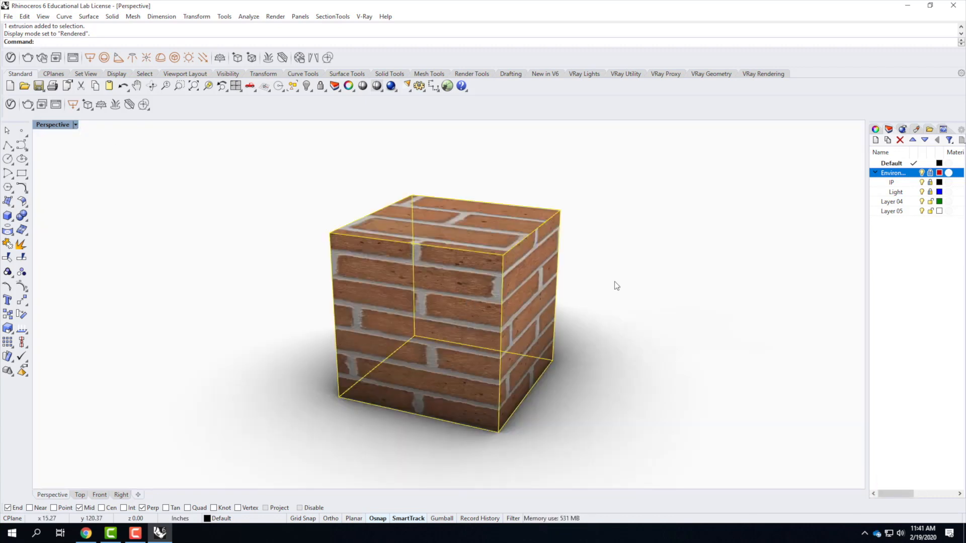
Deselect the cube and examine from several sides how the brick texture runs across its top and side faces.
{"action": "right_click_drag", "start_coordinate": [619, 284], "coordinate": [605, 309]}
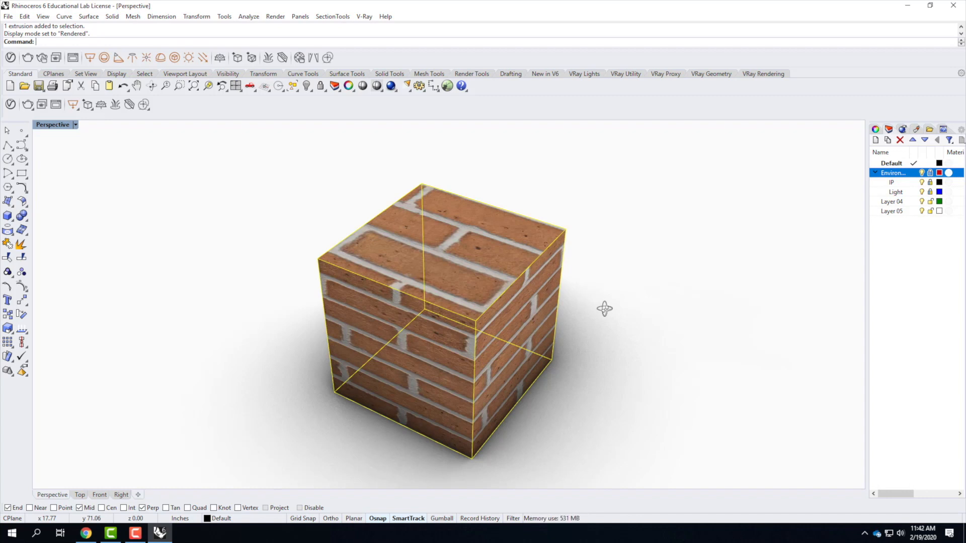
{"action": "right_click_drag", "start_coordinate": [680, 279], "coordinate": [648, 274]}
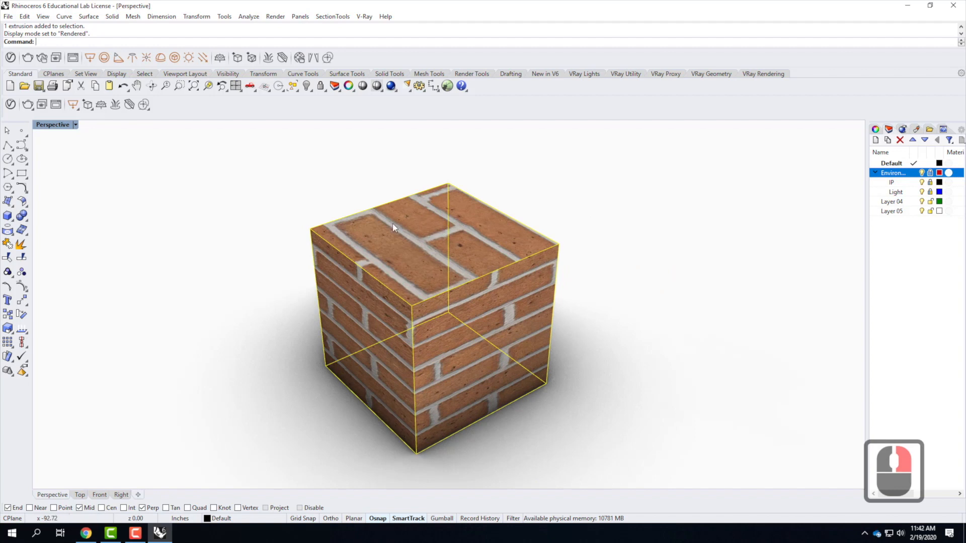
{"action": "scroll", "coordinate": [418, 284], "scroll_direction": "down", "scroll_amount": 1}
{"action": "scroll", "coordinate": [429, 295], "scroll_direction": "up", "scroll_amount": 1}
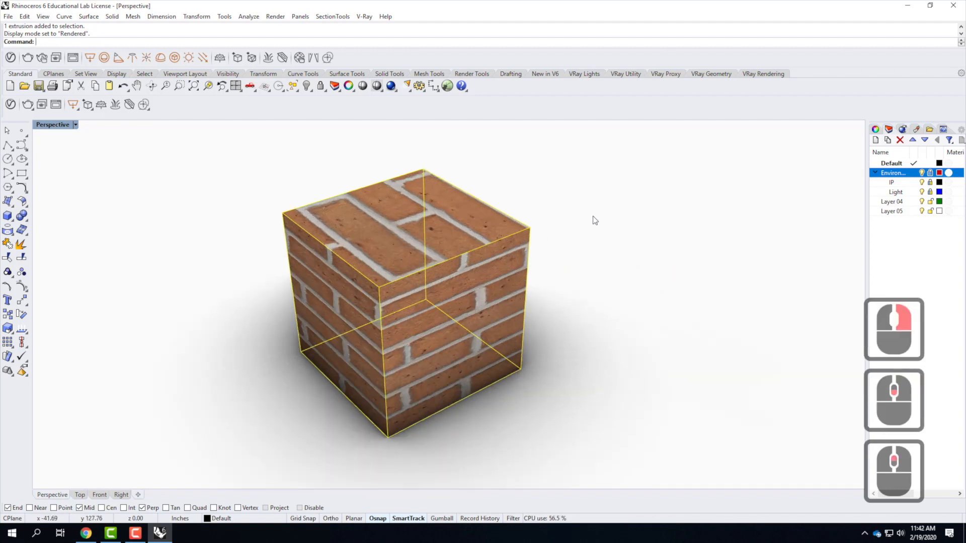
{"action": "left_click", "coordinate": [528, 365]}
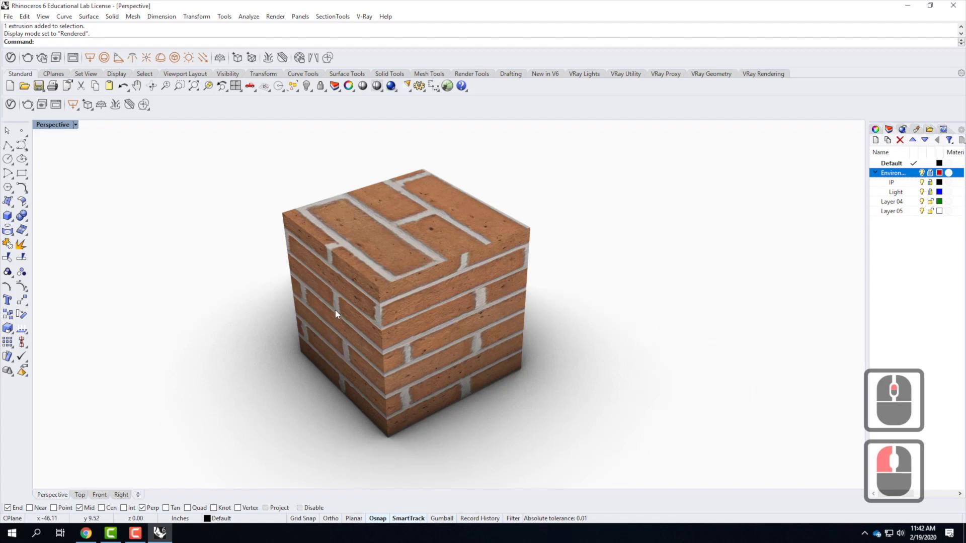
{"action": "right_click_drag", "start_coordinate": [523, 302], "coordinate": [344, 293]}
{"action": "right_click_drag", "start_coordinate": [456, 318], "coordinate": [542, 306]}
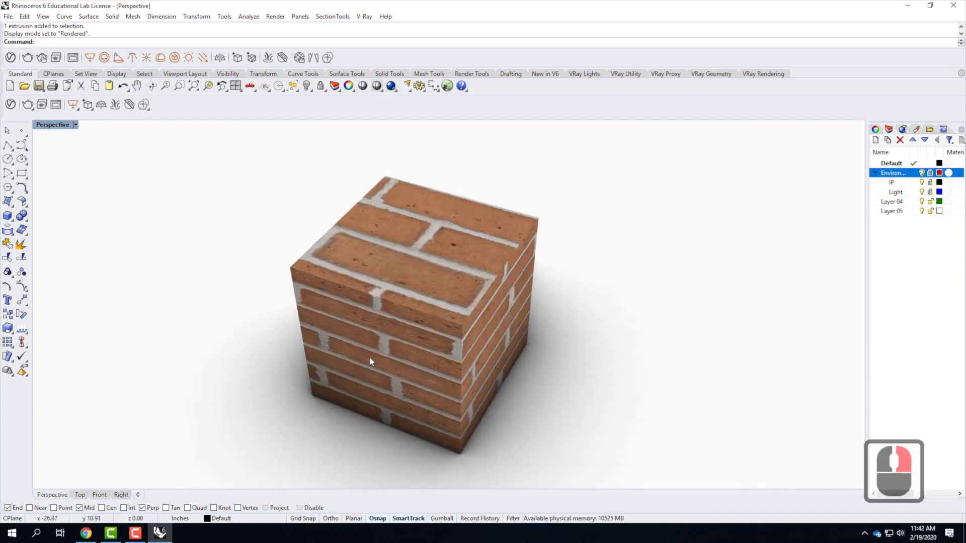
{"action": "right_click_drag", "start_coordinate": [506, 319], "coordinate": [431, 293]}
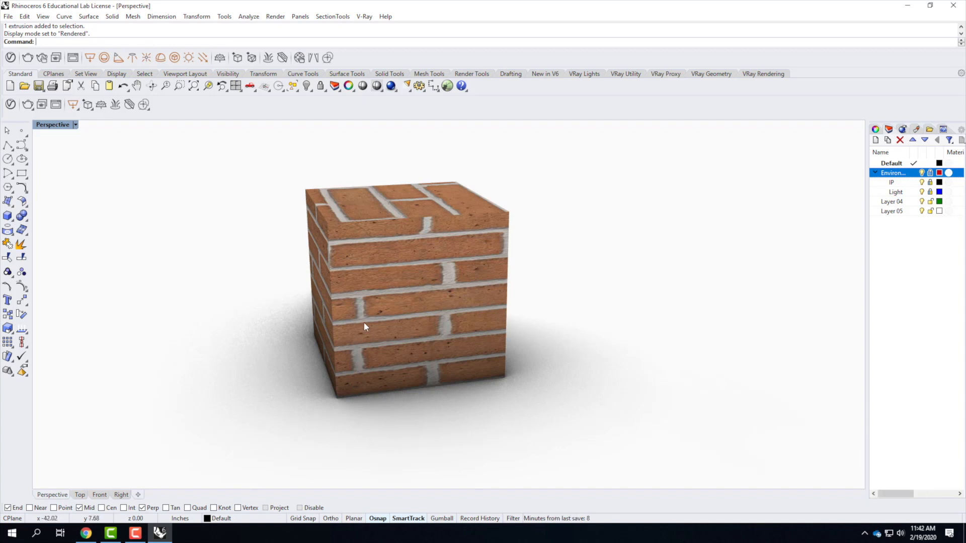
{"action": "mouse_move", "coordinate": [381, 315]}
{"action": "right_mouse_down"}
{"action": "mouse_move", "coordinate": [403, 328]}
{"action": "mouse_move", "coordinate": [383, 312]}
{"action": "right_mouse_up"}
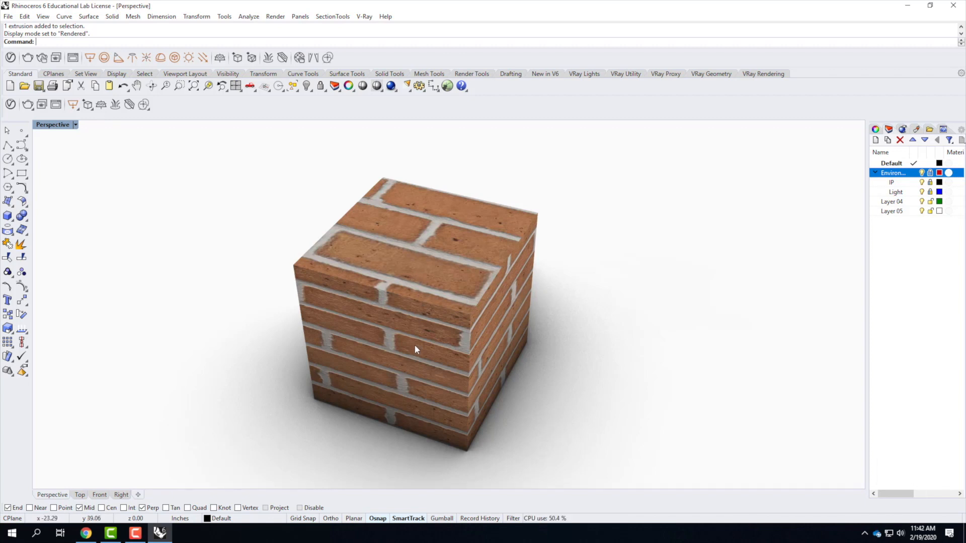
Select the cube, show its texture mapping properties and widen the panel so all mapping options fit.
{"action": "left_click", "coordinate": [438, 246]}
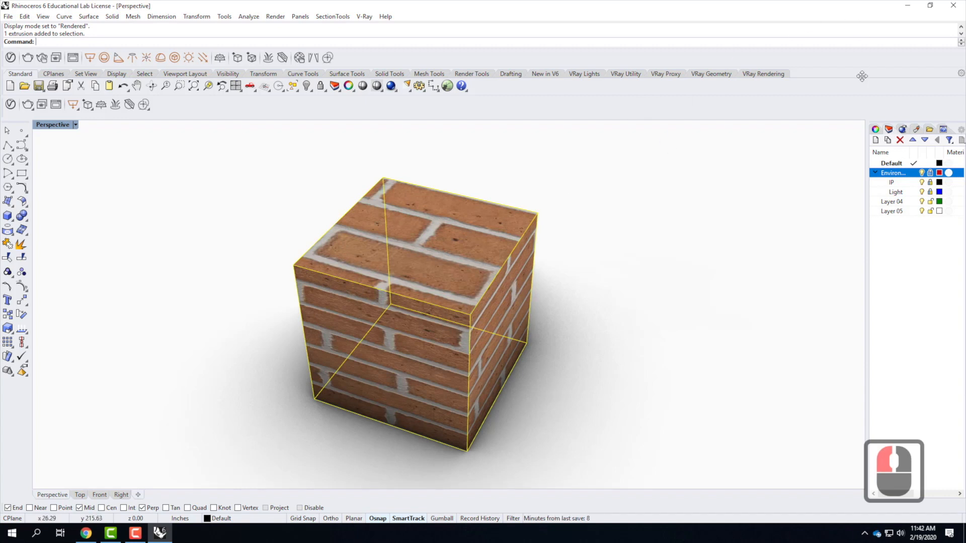
{"action": "left_click", "coordinate": [876, 129]}
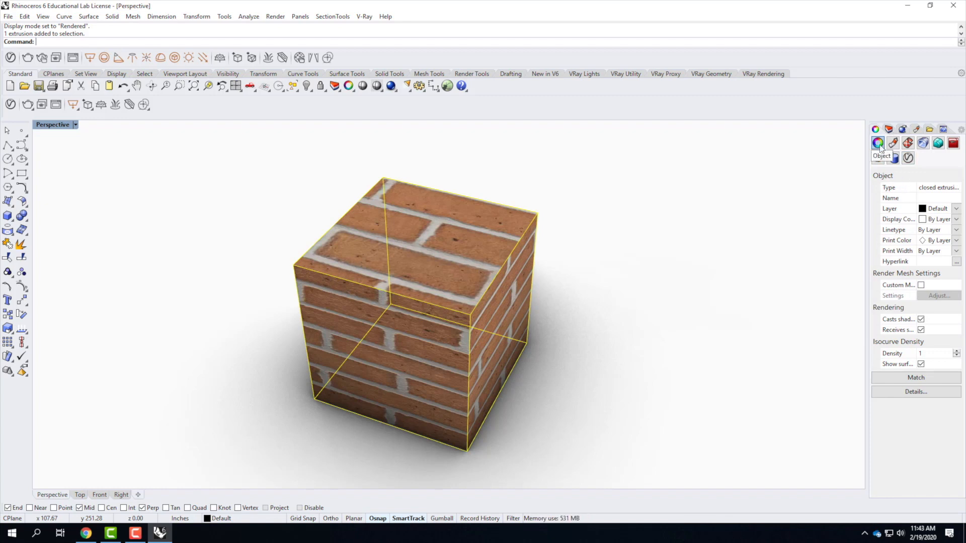
{"action": "left_click", "coordinate": [909, 144]}
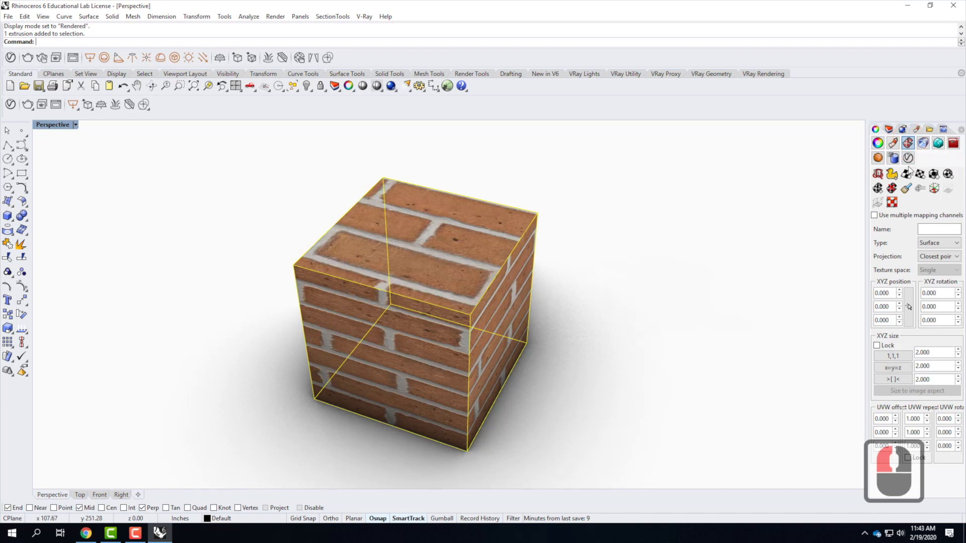
{"action": "left_click_drag", "start_coordinate": [867, 301], "coordinate": [834, 293]}
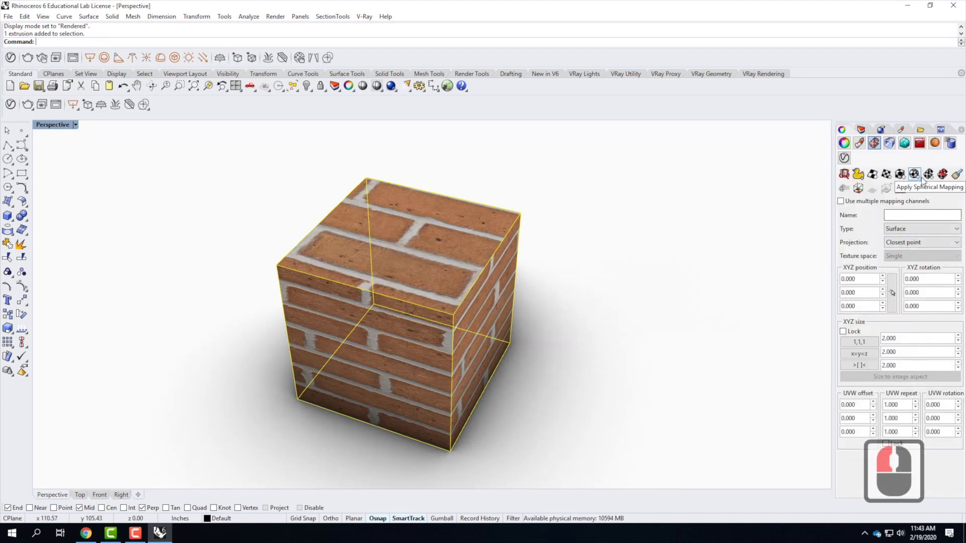
{"action": "left_click", "coordinate": [831, 208]}
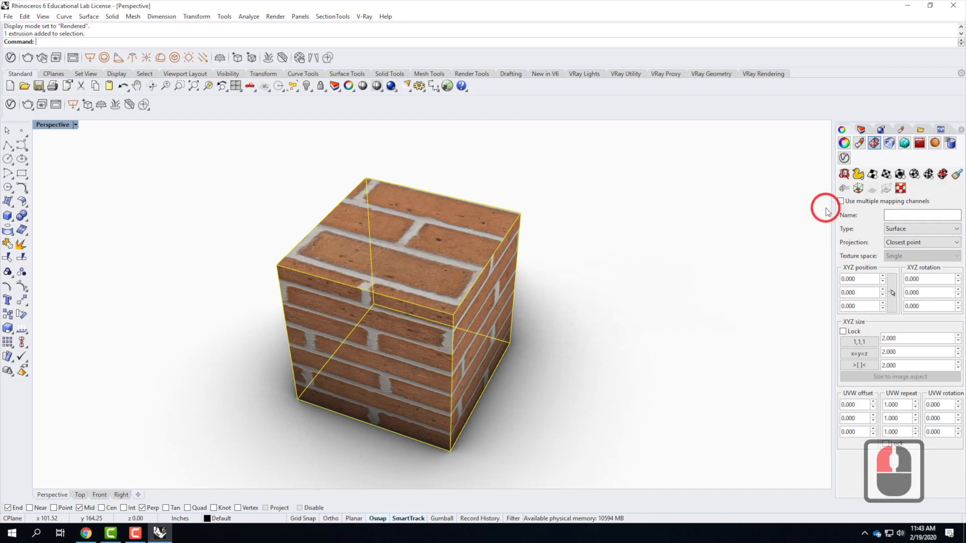
{"action": "left_click_drag", "start_coordinate": [832, 213], "coordinate": [819, 209]}
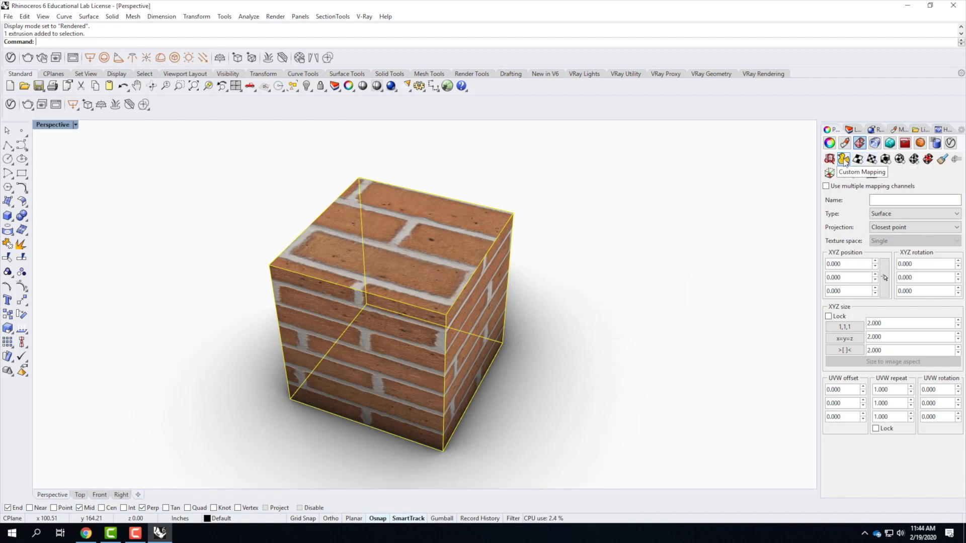
Apply planar mapping to the cube using its bounding box, World coordinates and UVW, and check the texture on its top and sides.
{"action": "left_click", "coordinate": [872, 160]}
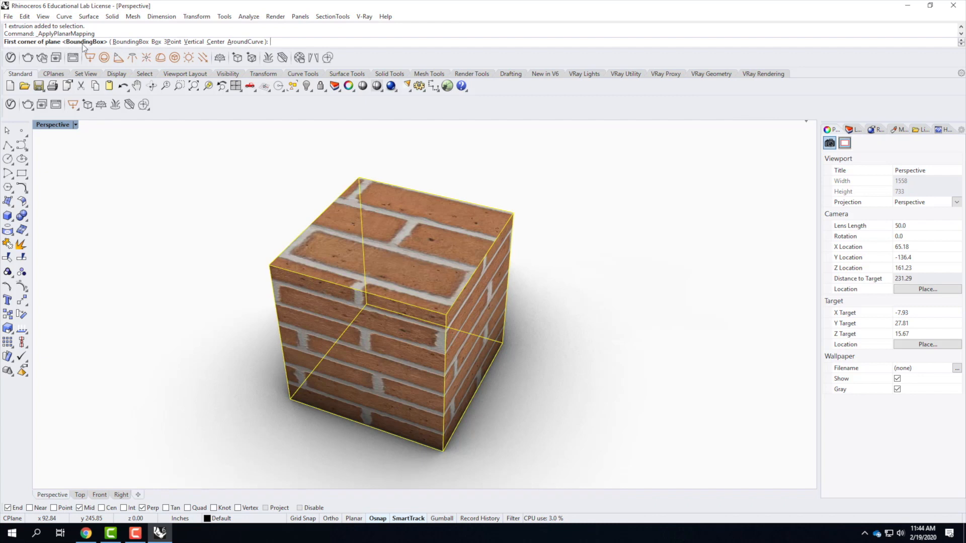
{"action": "left_click", "coordinate": [131, 42]}
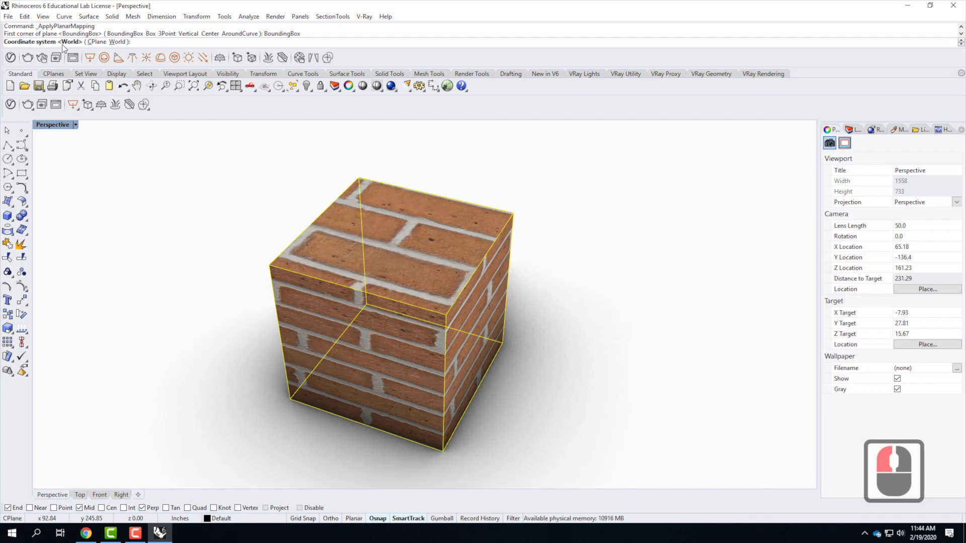
{"action": "left_click", "coordinate": [119, 43]}
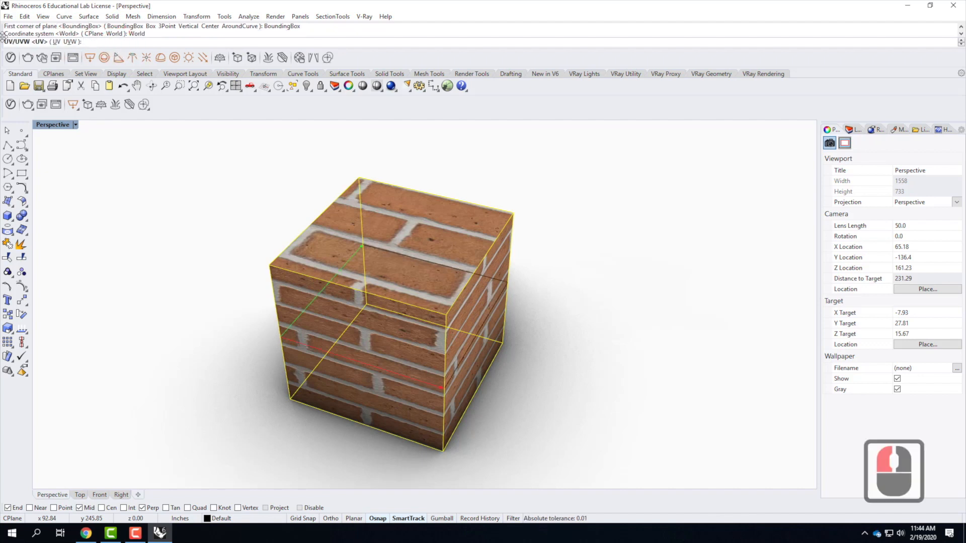
{"action": "left_click", "coordinate": [70, 42]}
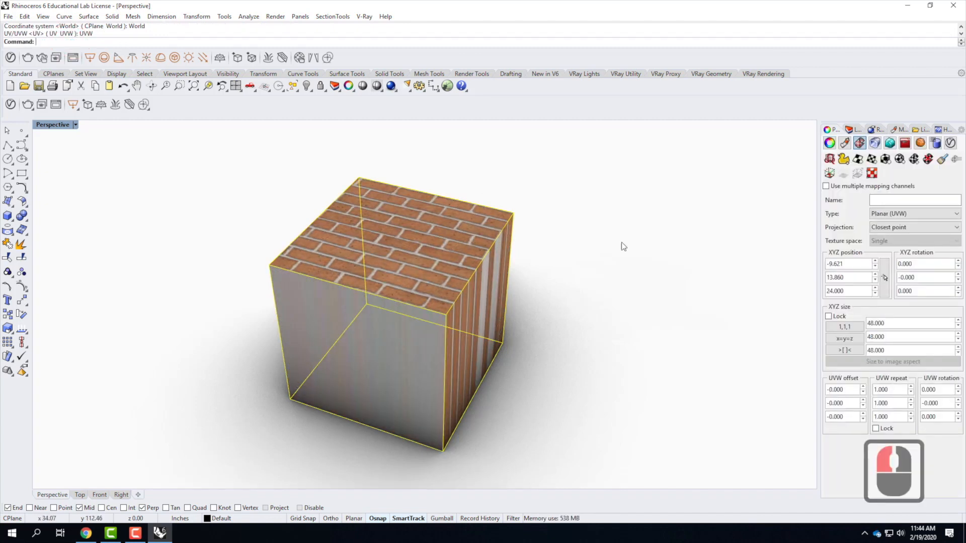
{"action": "right_click_drag", "start_coordinate": [674, 234], "coordinate": [666, 268]}
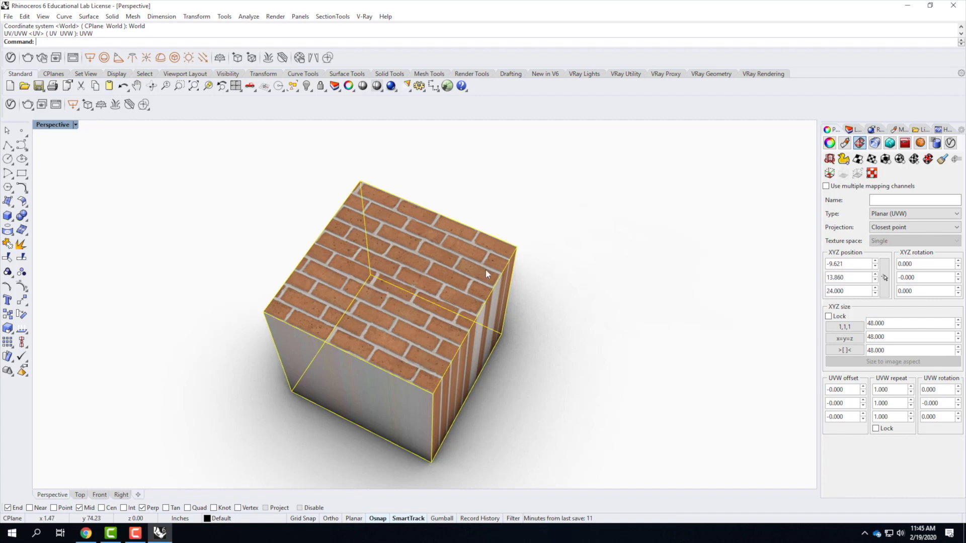
{"action": "right_click_drag", "start_coordinate": [478, 333], "coordinate": [422, 258]}
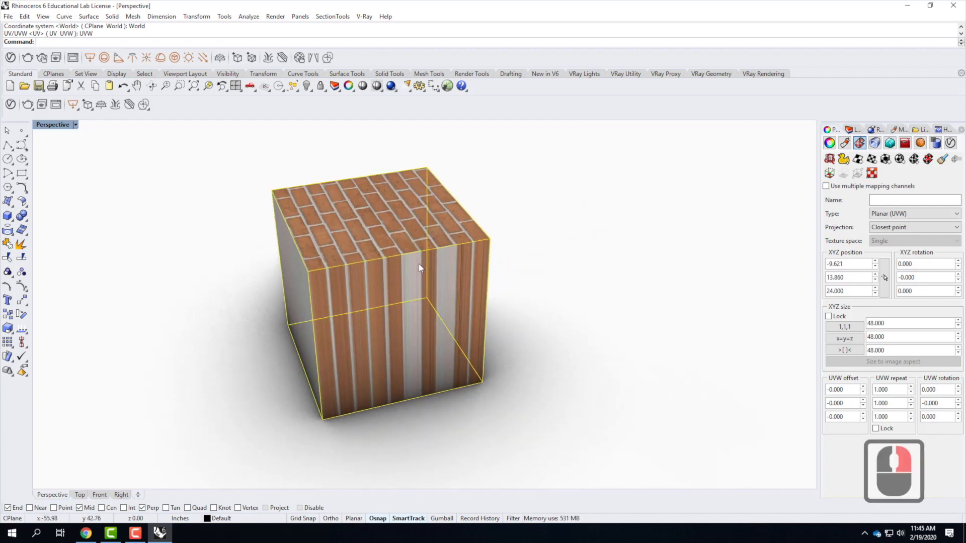
{"action": "scroll", "coordinate": [366, 267], "scroll_direction": "up", "scroll_amount": 2}
{"action": "scroll", "coordinate": [366, 268], "scroll_direction": "up", "scroll_amount": 3}
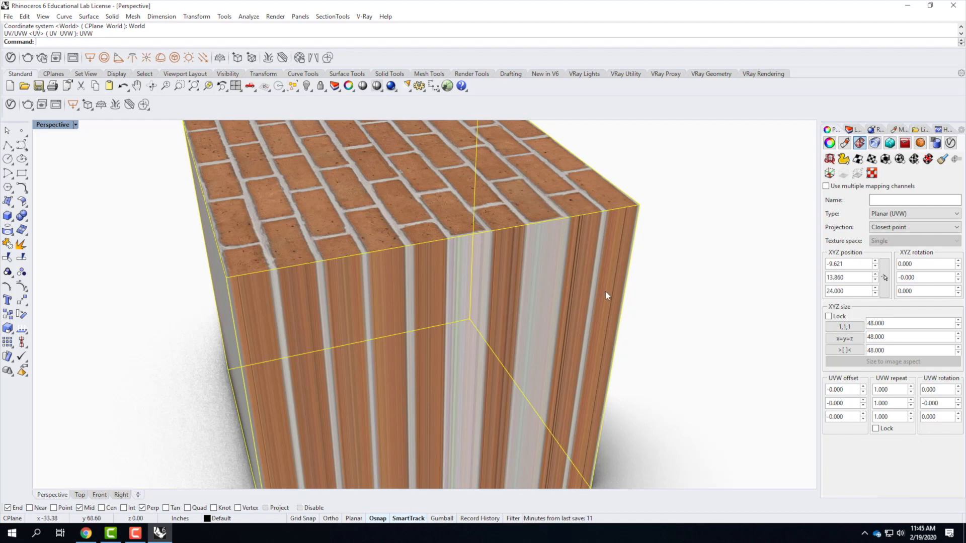
Examine how the planar-mapped brick texture stretches down the cube's side faces compared with its top face.
{"action": "scroll", "coordinate": [437, 196], "scroll_direction": "down", "scroll_amount": 3}
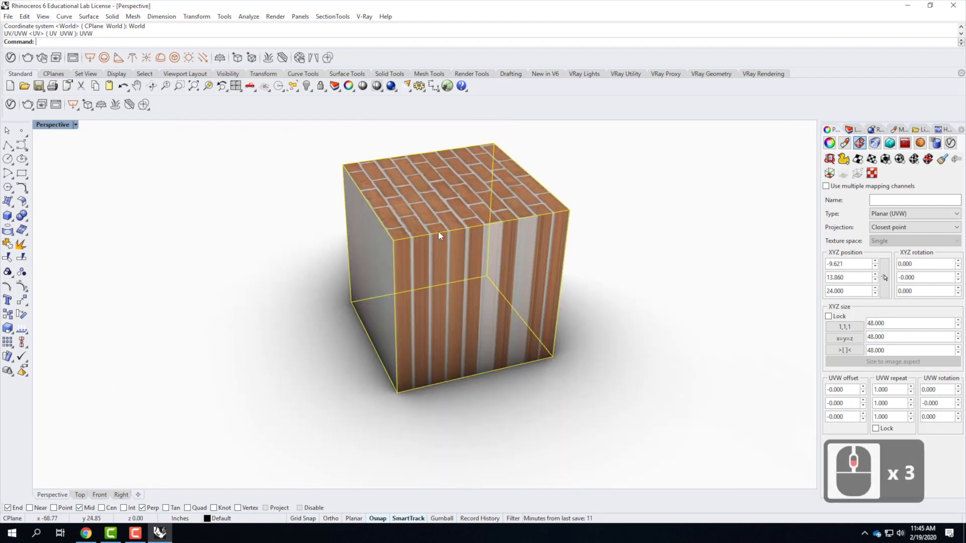
{"action": "scroll", "coordinate": [491, 224], "scroll_direction": "up", "scroll_amount": 5}
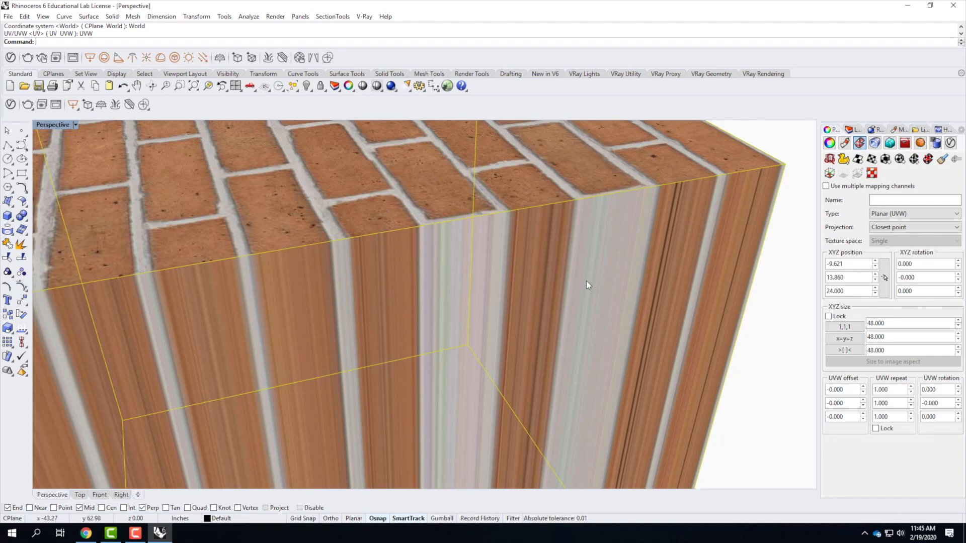
{"action": "scroll", "coordinate": [587, 281], "scroll_direction": "down", "scroll_amount": 3}
{"action": "right_click_drag", "start_coordinate": [351, 300], "coordinate": [438, 217]}
{"action": "scroll", "coordinate": [324, 190], "scroll_direction": "up", "scroll_amount": 2}
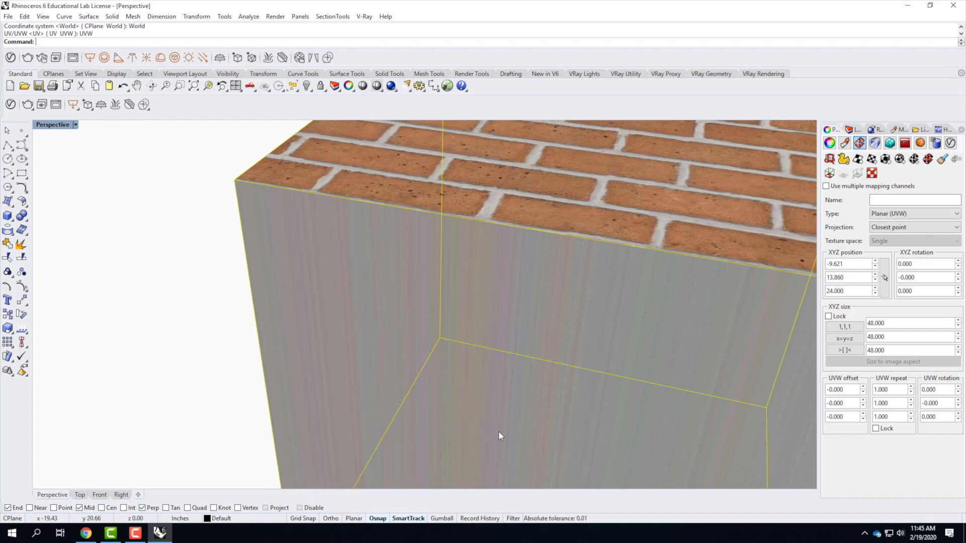
{"action": "scroll", "coordinate": [347, 300], "scroll_direction": "down", "scroll_amount": 3}
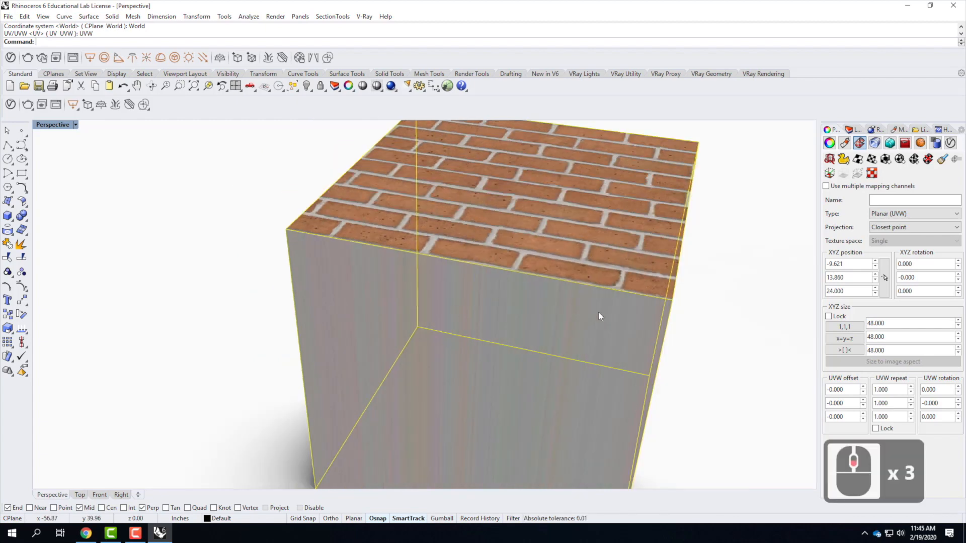
{"action": "scroll", "coordinate": [584, 318], "scroll_direction": "down", "scroll_amount": 2}
{"action": "mouse_move", "coordinate": [576, 308]}
{"action": "right_mouse_down"}
{"action": "mouse_move", "coordinate": [464, 308]}
{"action": "mouse_move", "coordinate": [587, 319]}
{"action": "right_mouse_up"}
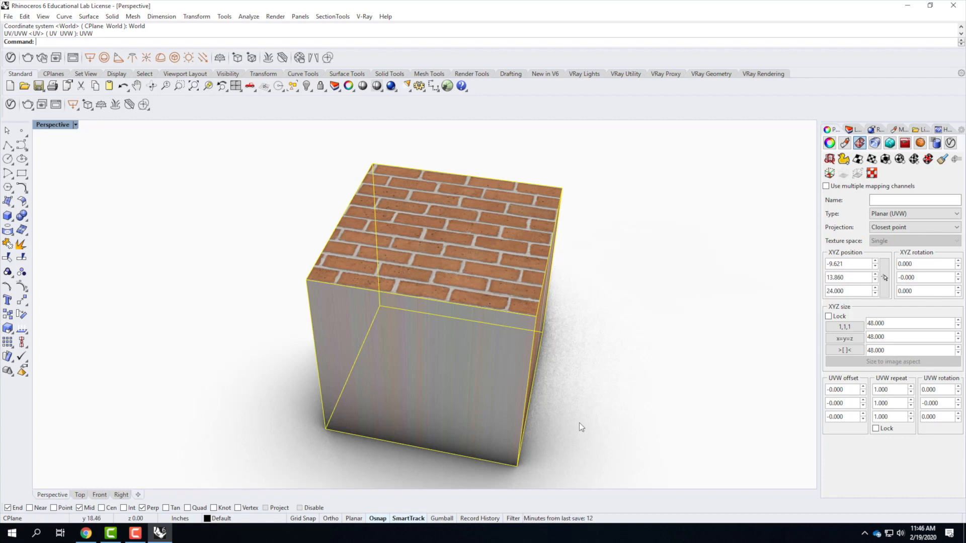
{"action": "right_click_drag", "start_coordinate": [488, 297], "coordinate": [673, 239]}
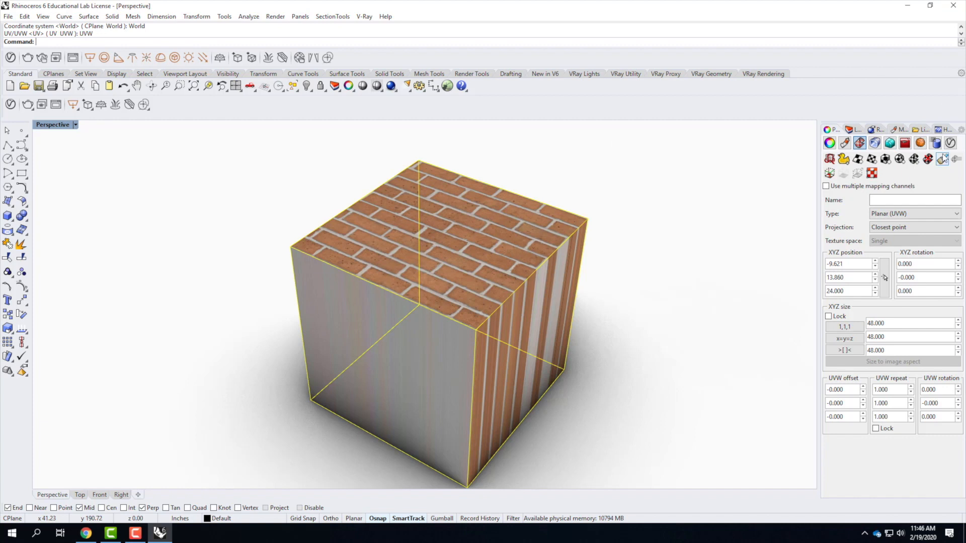
Remove the cube's planar mapping and apply capped box mapping using its bounding box and World coordinates.
{"action": "left_click", "coordinate": [929, 160]}
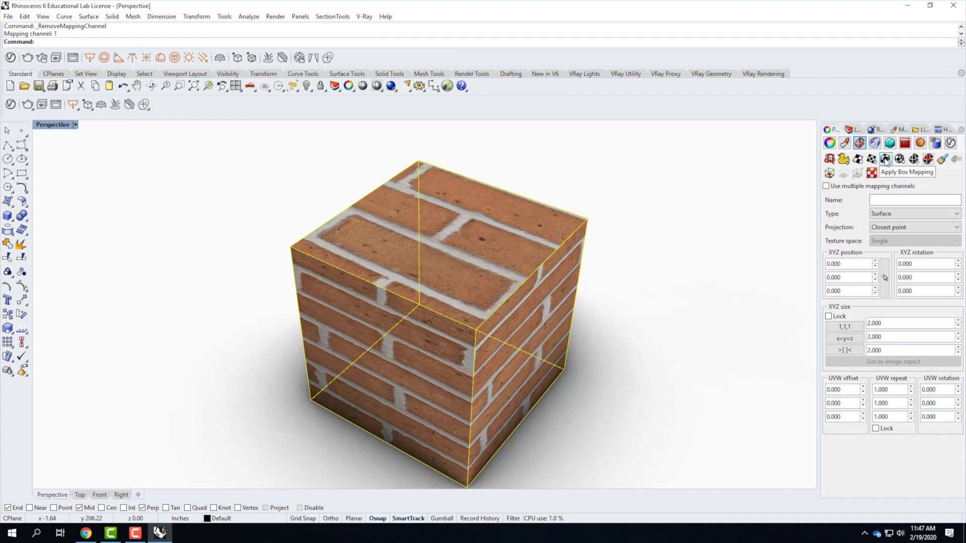
{"action": "left_click", "coordinate": [886, 160]}
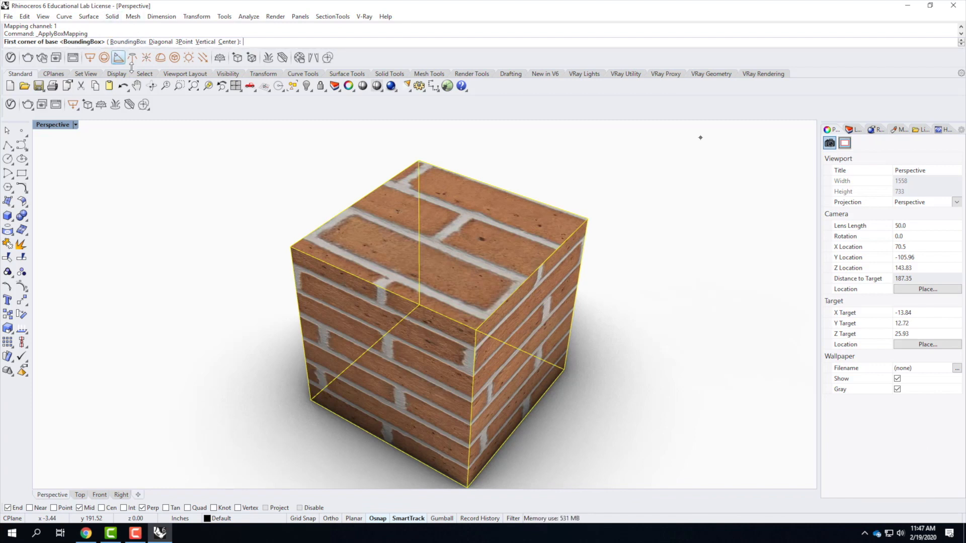
{"action": "left_click", "coordinate": [129, 42]}
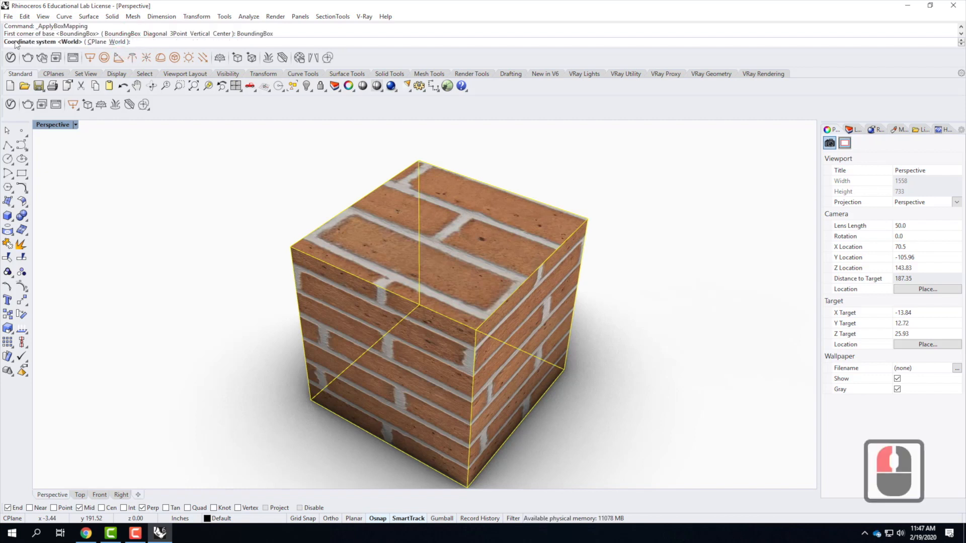
{"action": "left_click", "coordinate": [117, 42]}
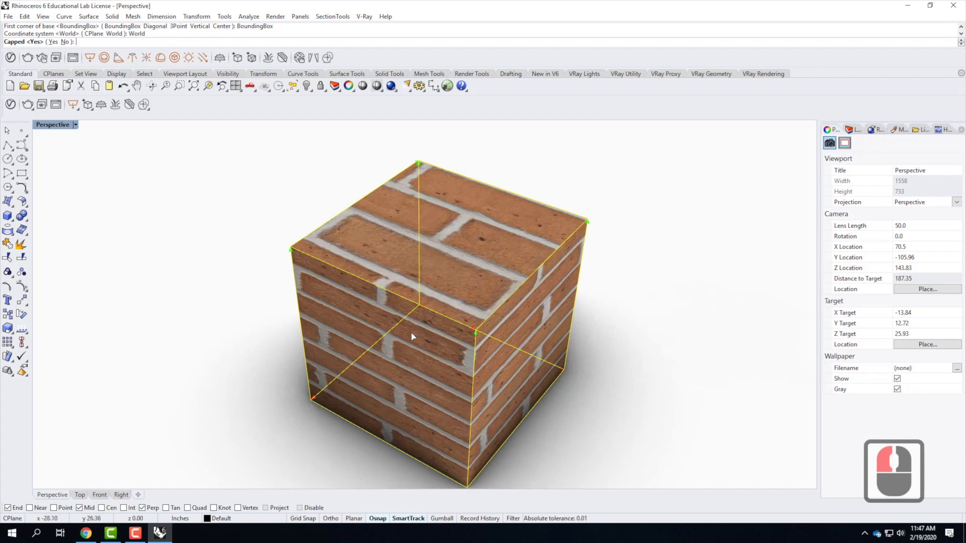
{"action": "left_click", "coordinate": [53, 42]}
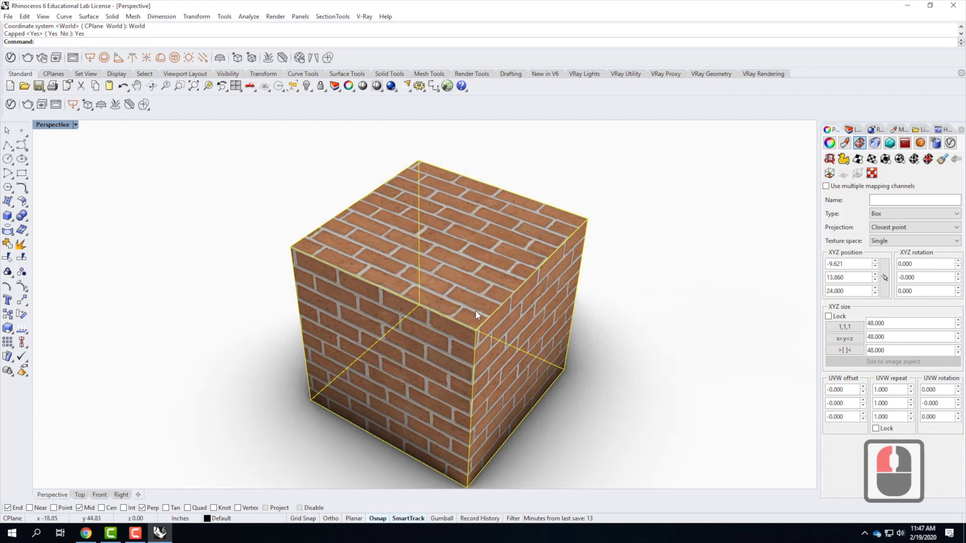
Examine the box-mapped brick texture on the cube's top and side faces, including how the courses meet at the edges.
{"action": "right_click_drag", "start_coordinate": [654, 333], "coordinate": [565, 319]}
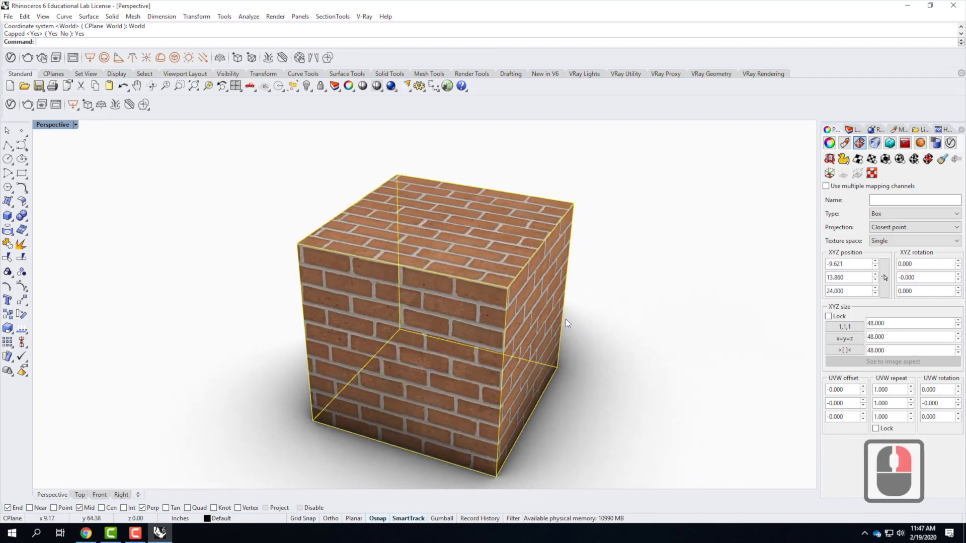
{"action": "scroll", "coordinate": [511, 315], "scroll_direction": "up", "scroll_amount": 2}
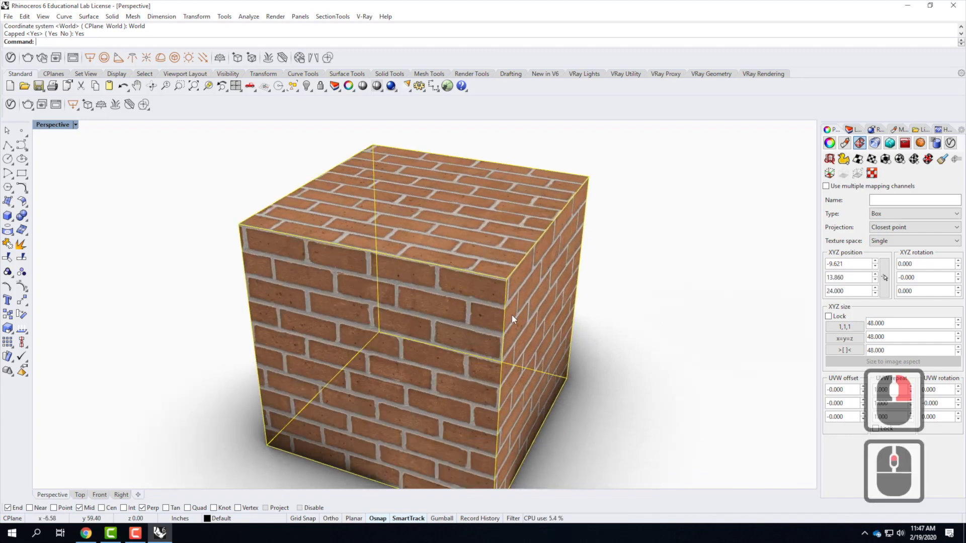
{"action": "right_click_drag", "start_coordinate": [557, 315], "coordinate": [517, 299]}
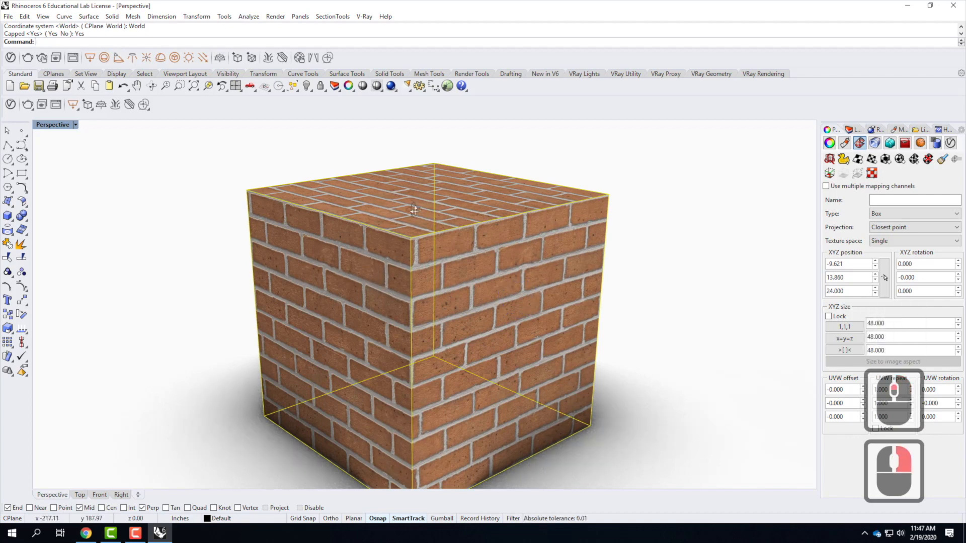
{"action": "right_click_drag", "start_coordinate": [363, 259], "coordinate": [414, 267]}
{"action": "right_click_drag", "start_coordinate": [492, 330], "coordinate": [453, 274]}
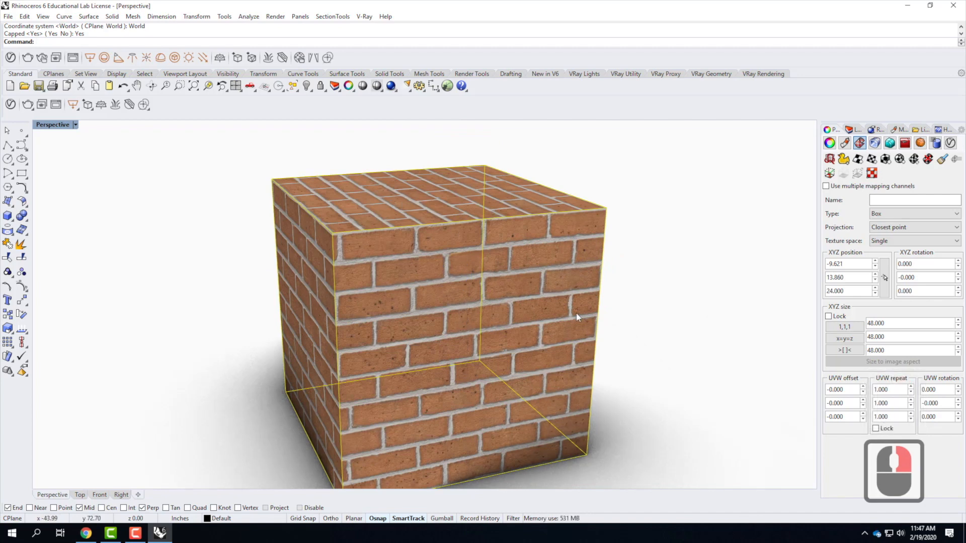
{"action": "right_click_drag", "start_coordinate": [453, 280], "coordinate": [496, 279]}
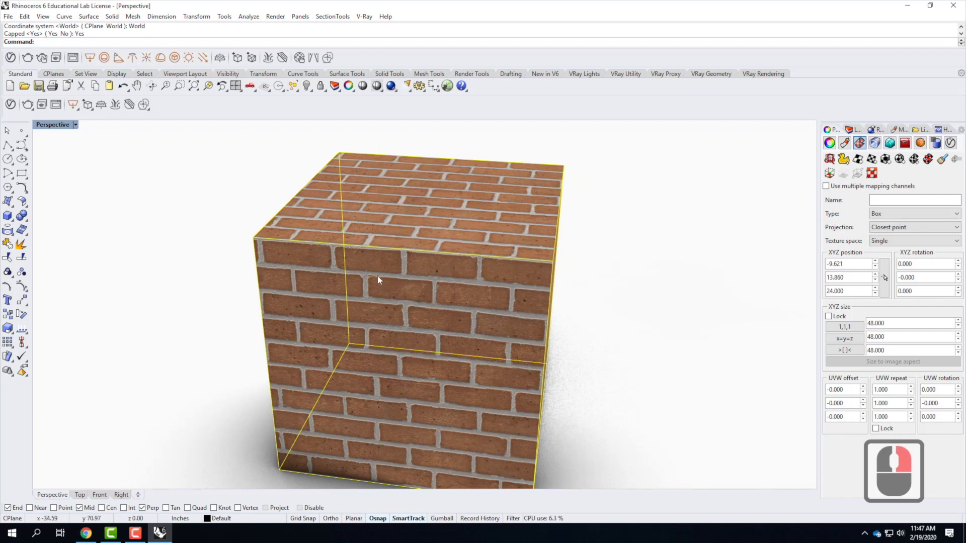
{"action": "right_click_drag", "start_coordinate": [378, 253], "coordinate": [385, 370]}
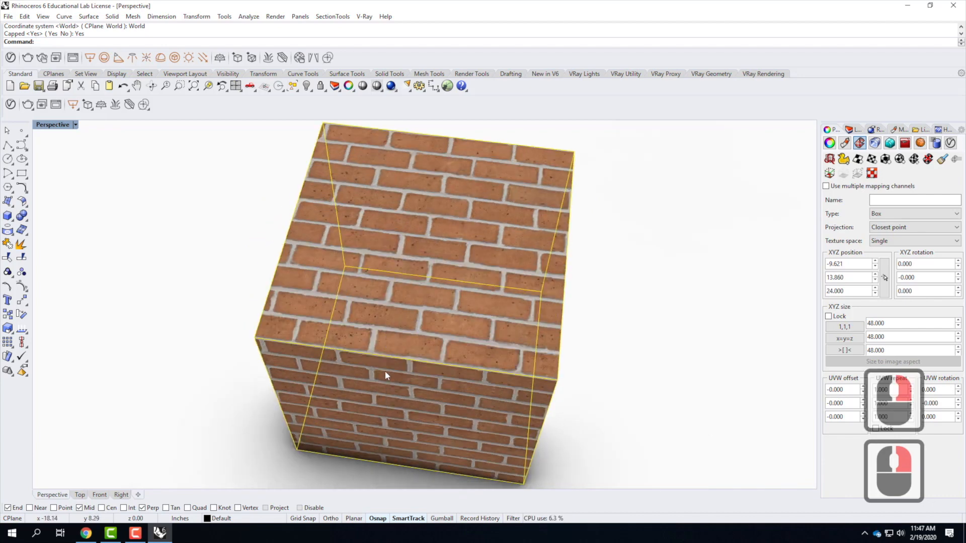
{"action": "scroll", "coordinate": [383, 355], "scroll_direction": "up", "scroll_amount": 3}
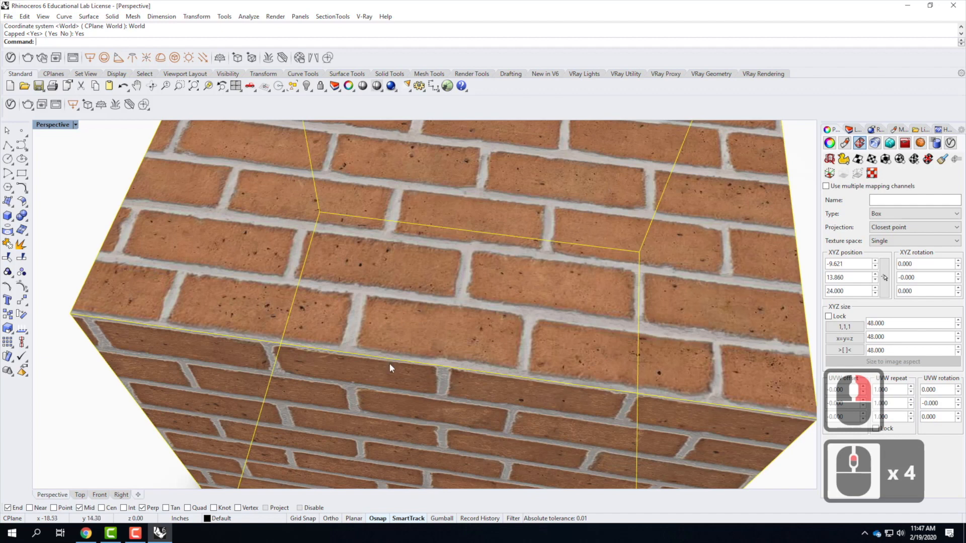
{"action": "scroll", "coordinate": [433, 381], "scroll_direction": "up", "scroll_amount": 3}
{"action": "right_click_drag", "start_coordinate": [436, 405], "coordinate": [520, 152]}
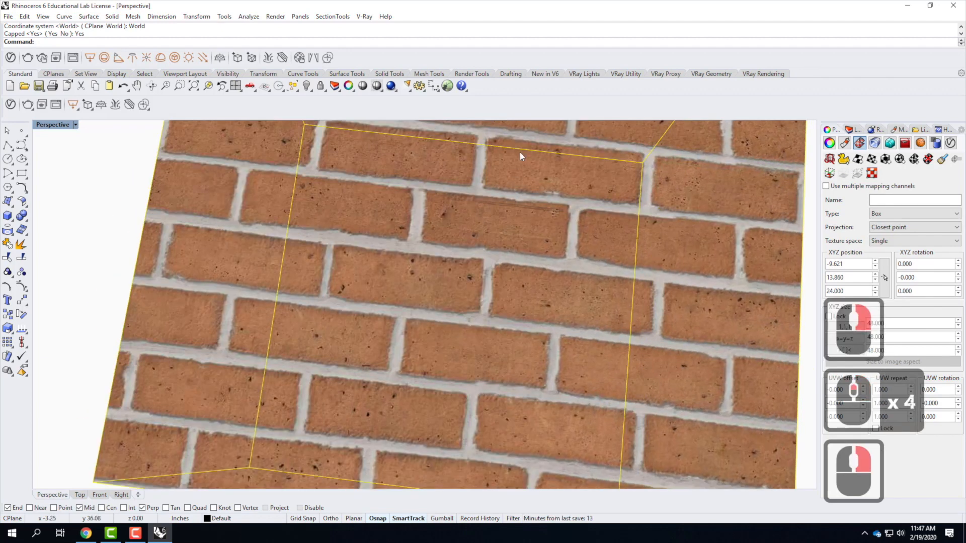
{"action": "scroll", "coordinate": [448, 225], "scroll_direction": "down", "scroll_amount": 4}
{"action": "right_click_drag", "start_coordinate": [548, 316], "coordinate": [445, 233]}
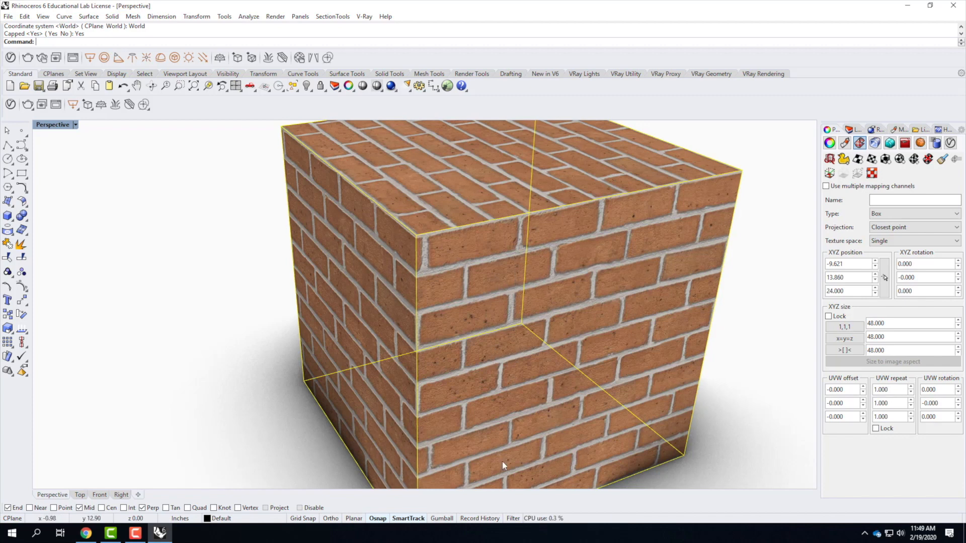
Try a repeat of 2.0 in the U direction only on the cube's box mapping, and restore it to 1.0.
{"action": "left_click", "coordinate": [898, 389]}
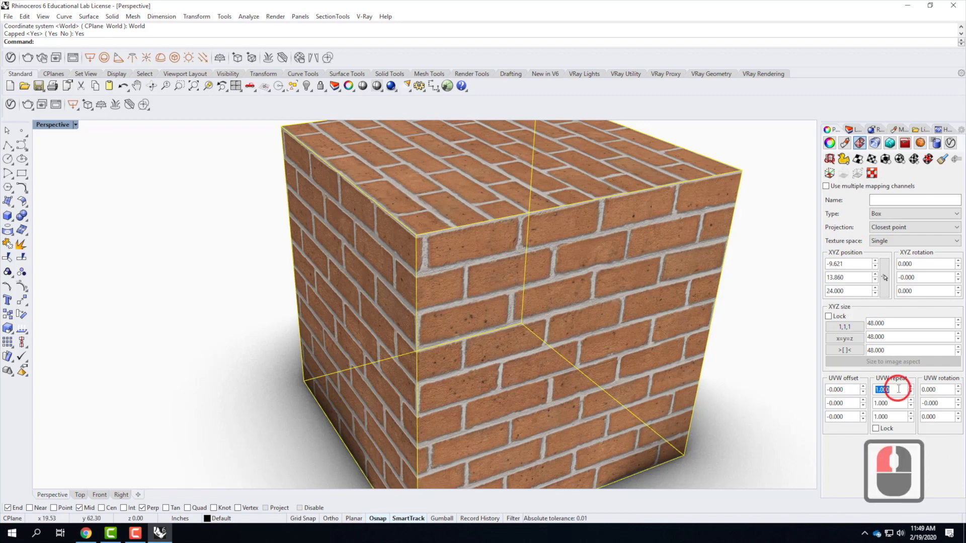
{"action": "type", "text": "2.0"}
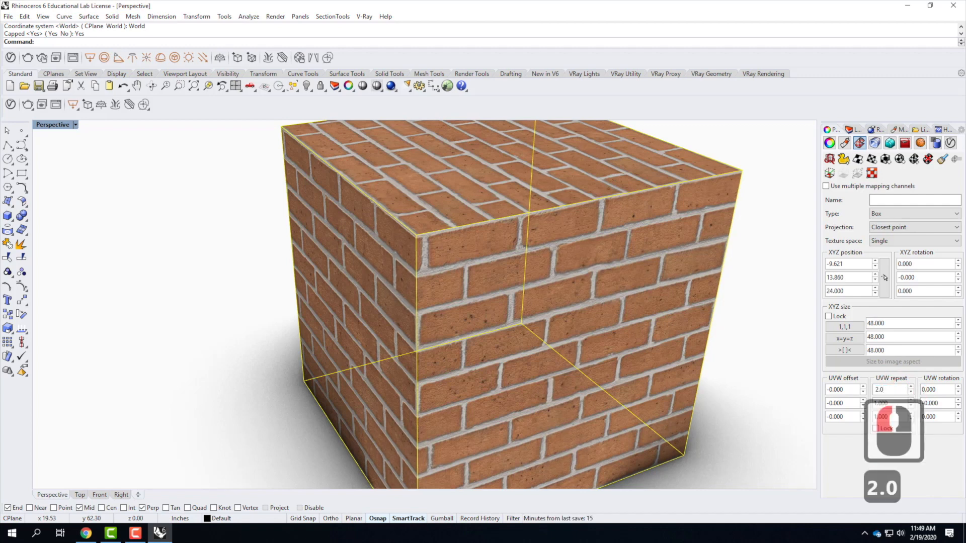
{"action": "left_click", "coordinate": [895, 403]}
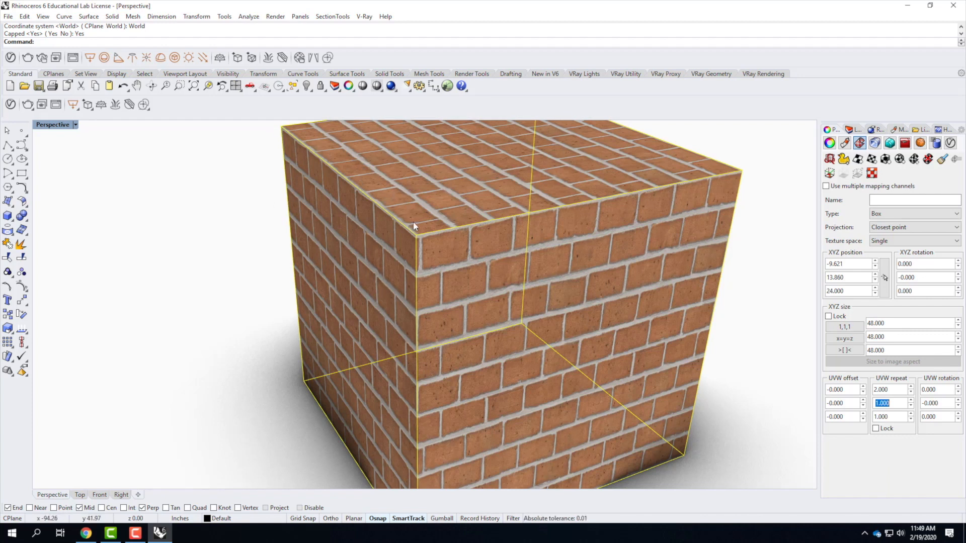
{"action": "left_click", "coordinate": [895, 390]}
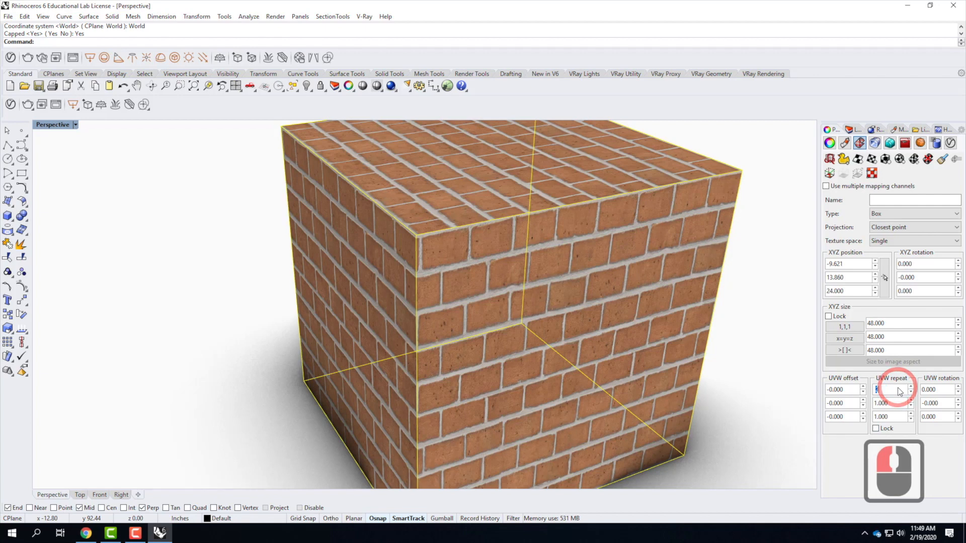
{"action": "type", "text": "1.0"}
{"action": "left_click", "coordinate": [886, 403]}
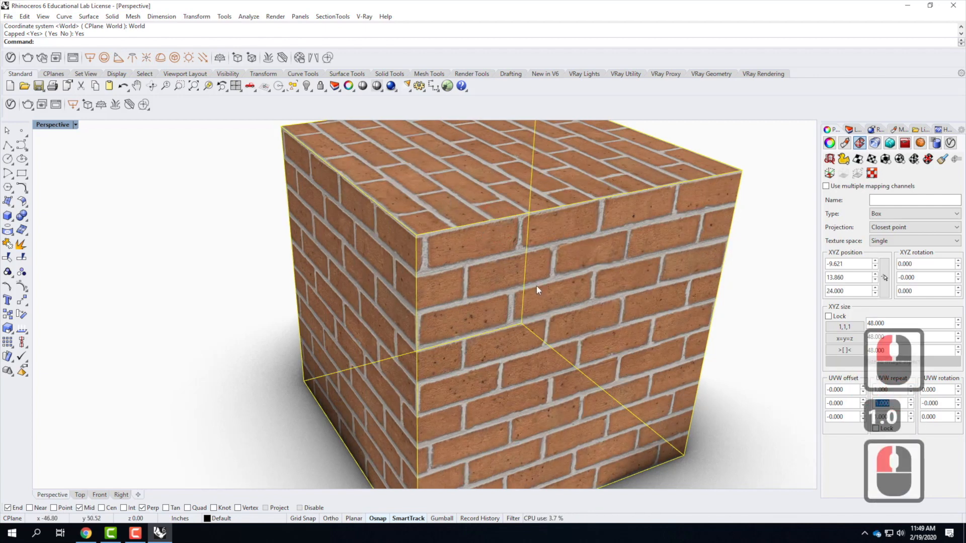
Lock the cube's UVW repeat values together, set them to 2.0 and check the brick scale.
{"action": "left_click", "coordinate": [877, 430]}
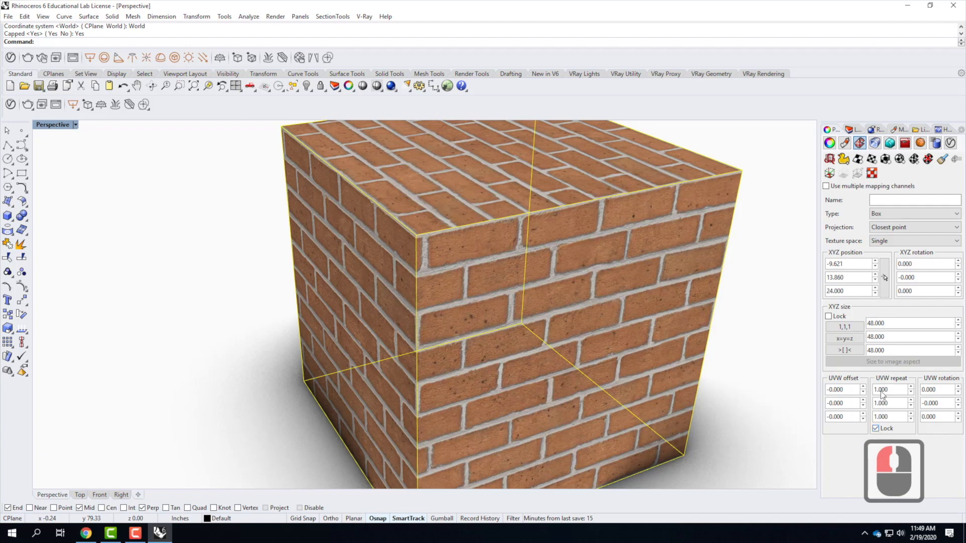
{"action": "double_click", "coordinate": [894, 391]}
{"action": "type", "text": "2.0"}
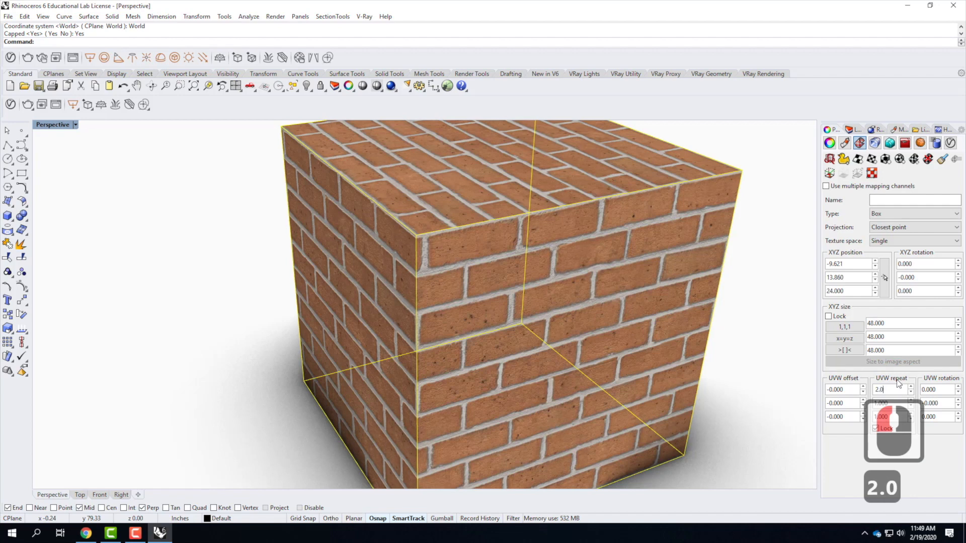
{"action": "double_click", "coordinate": [890, 404]}
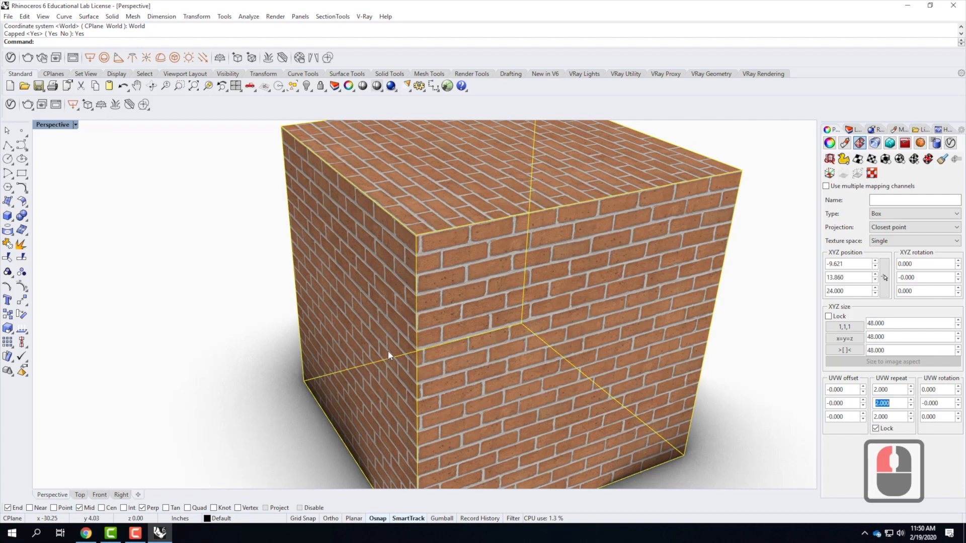
{"action": "scroll", "coordinate": [418, 295], "scroll_direction": "down", "scroll_amount": 2}
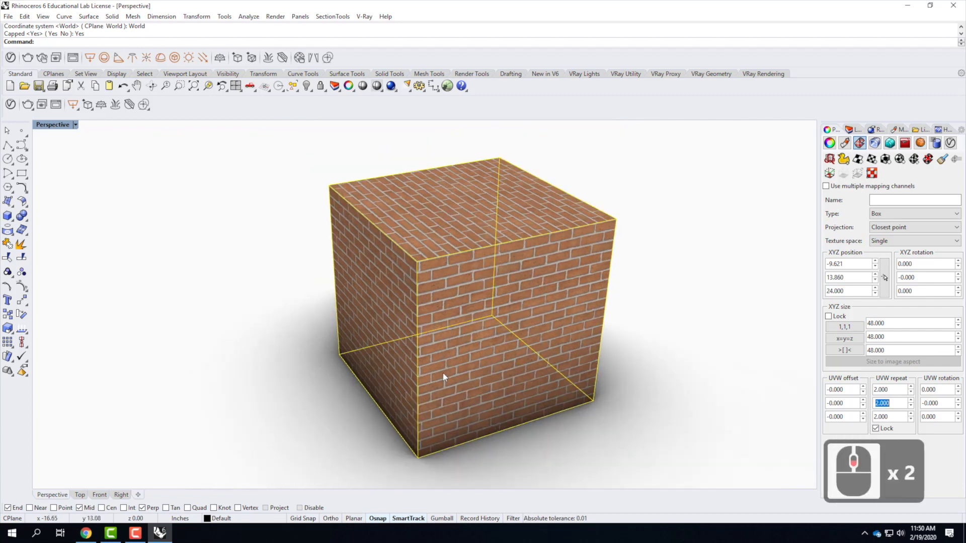
{"action": "scroll", "coordinate": [441, 410], "scroll_direction": "up", "scroll_amount": 1}
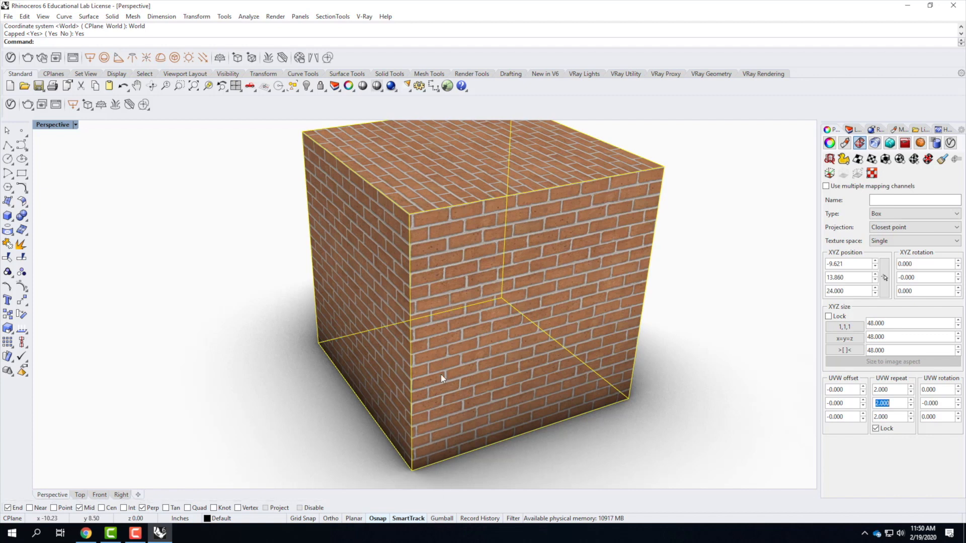
Try locked UVW repeat values of 1.25 and 1.5 to compare brick sizes on the cube.
{"action": "type", "text": "1.25"}
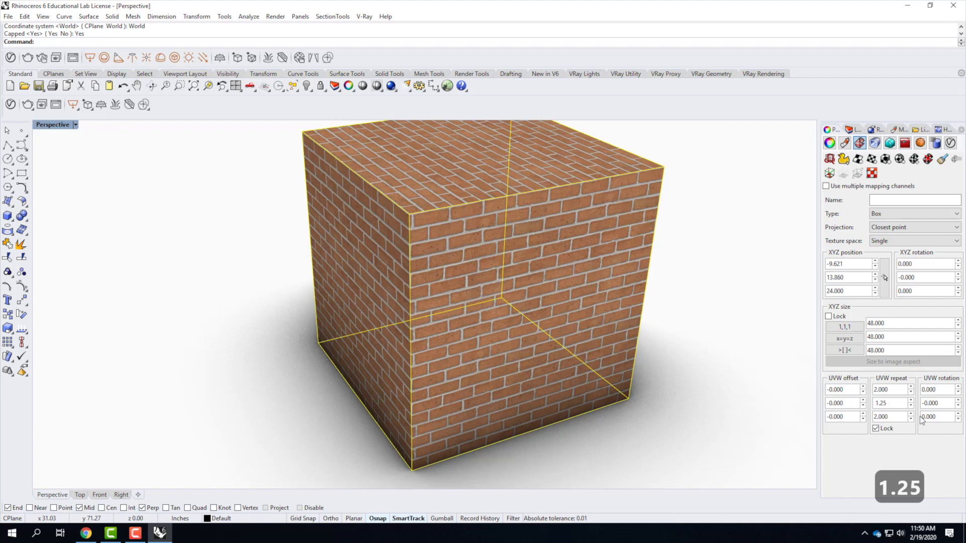
{"action": "key", "text": "Return"}
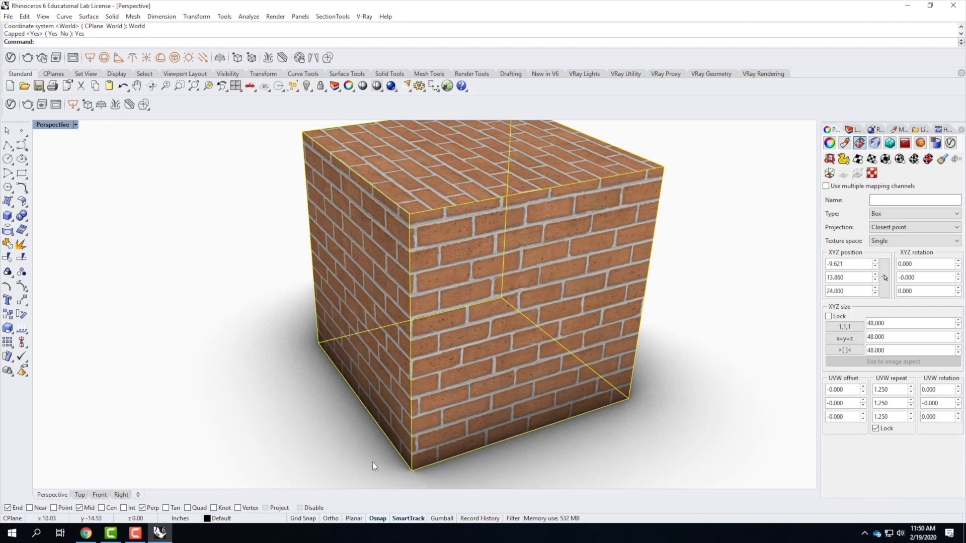
{"action": "scroll", "coordinate": [271, 457], "scroll_direction": "down", "scroll_amount": 2}
{"action": "double_click", "coordinate": [890, 390]}
{"action": "type", "text": "1.5"}
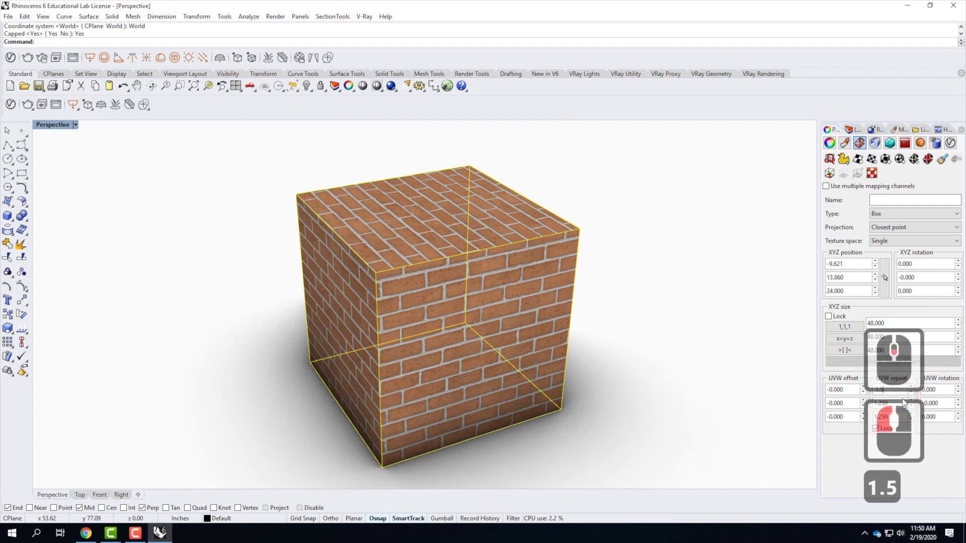
{"action": "key", "text": "Return"}
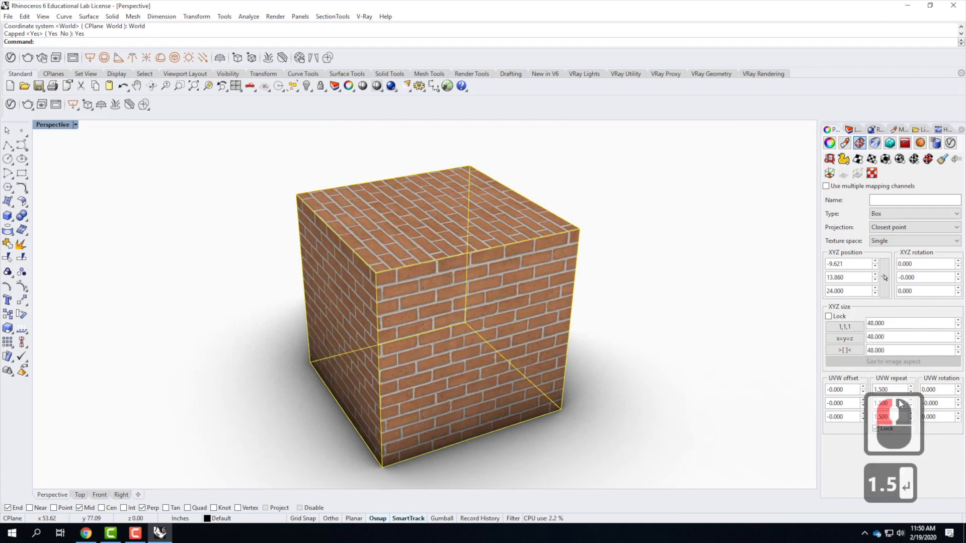
Try a locked UVW repeat of 1.1 on the cube's box mapping, and set it to 1.25.
{"action": "double_click", "coordinate": [891, 390]}
{"action": "type", "text": "1.1"}
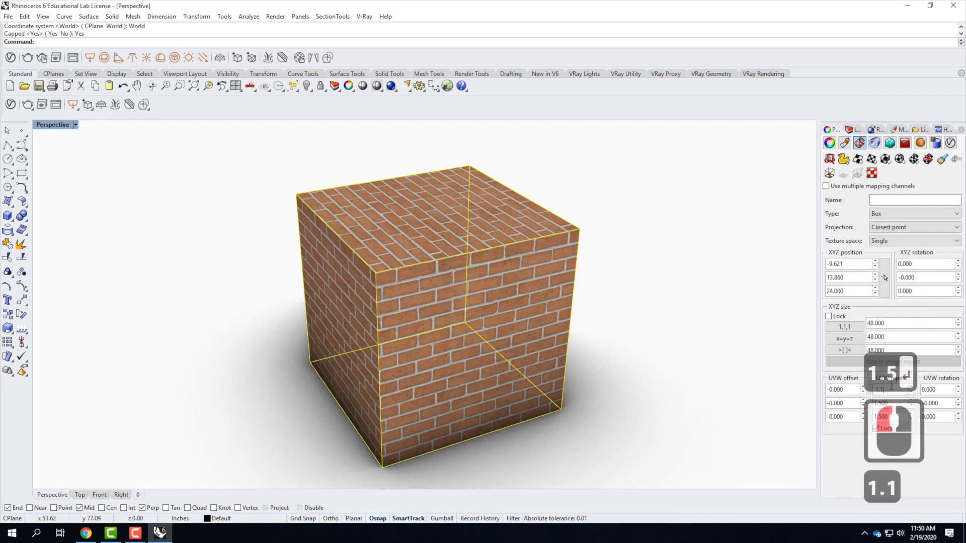
{"action": "key", "text": "Return"}
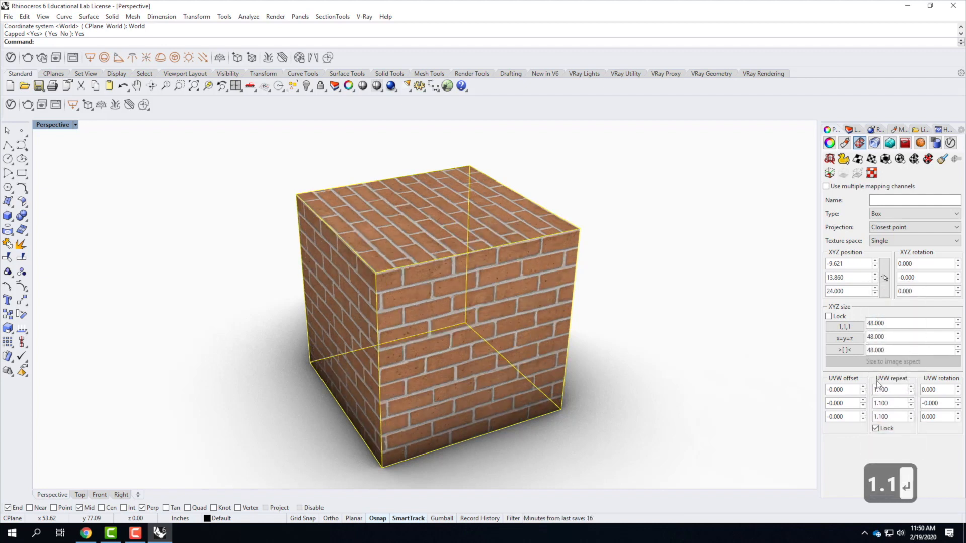
{"action": "double_click", "coordinate": [899, 390]}
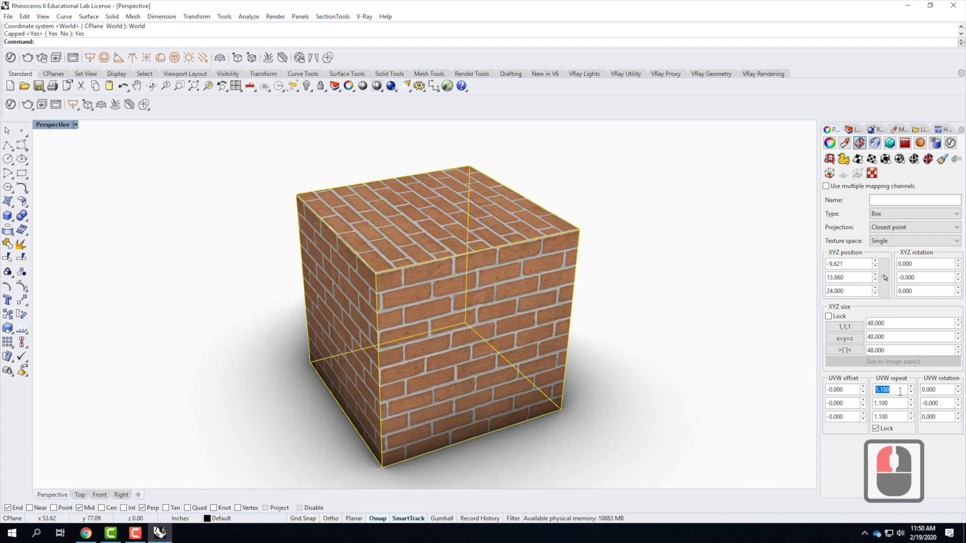
{"action": "type", "text": "1.25"}
{"action": "key", "text": "Return"}
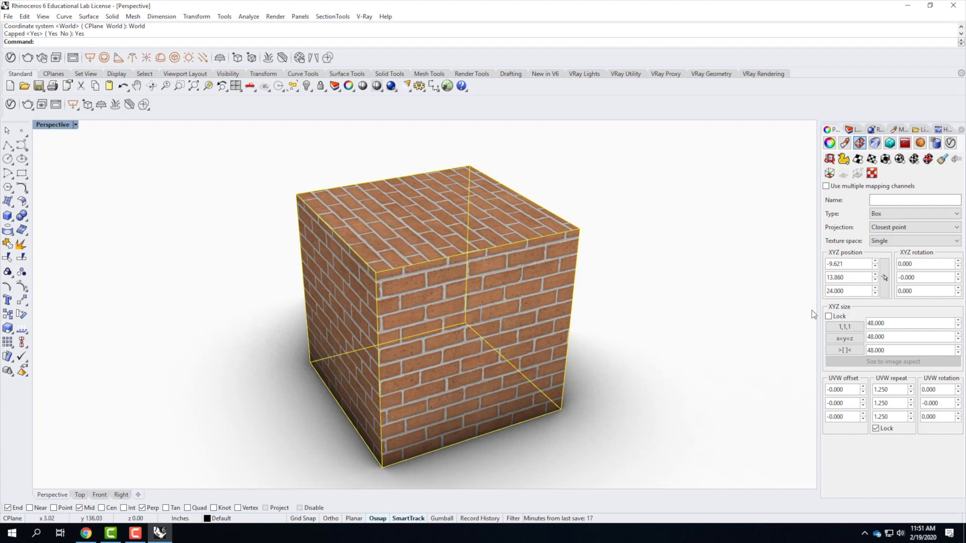
Try a UVW rotation of 90 in the W direction on the cube's mapping, and restore it to 0.
{"action": "double_click", "coordinate": [936, 417]}
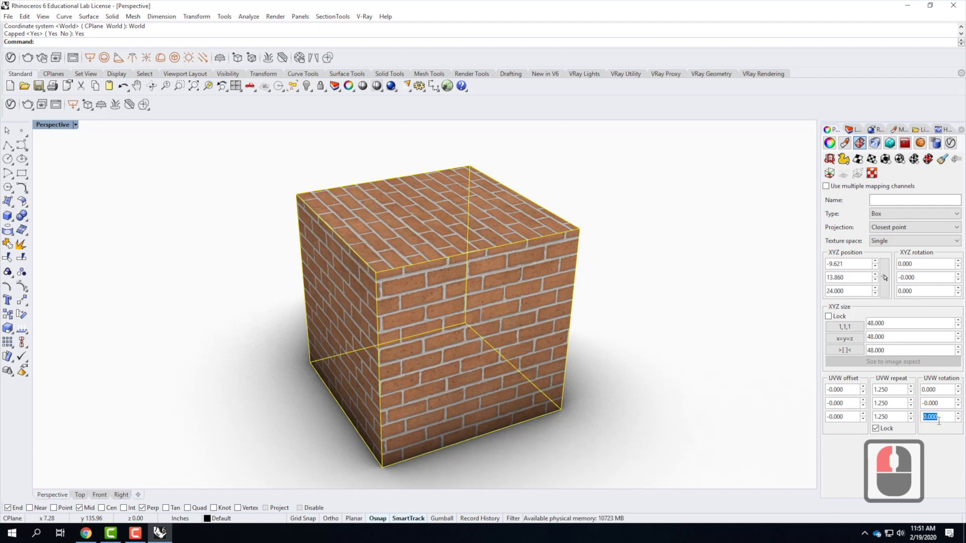
{"action": "type", "text": "90"}
{"action": "key", "text": "Return"}
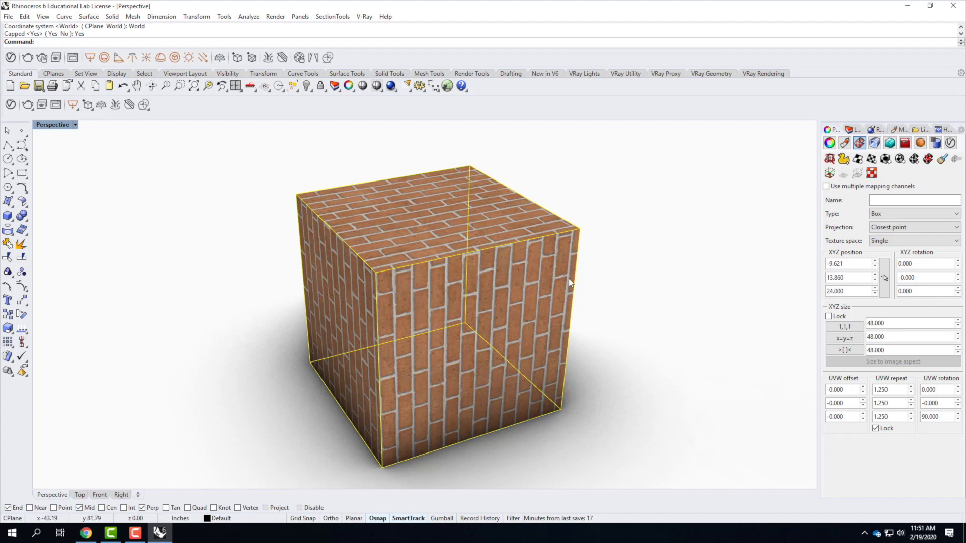
{"action": "double_click", "coordinate": [937, 418]}
{"action": "type", "text": "0"}
{"action": "key", "text": "Return"}
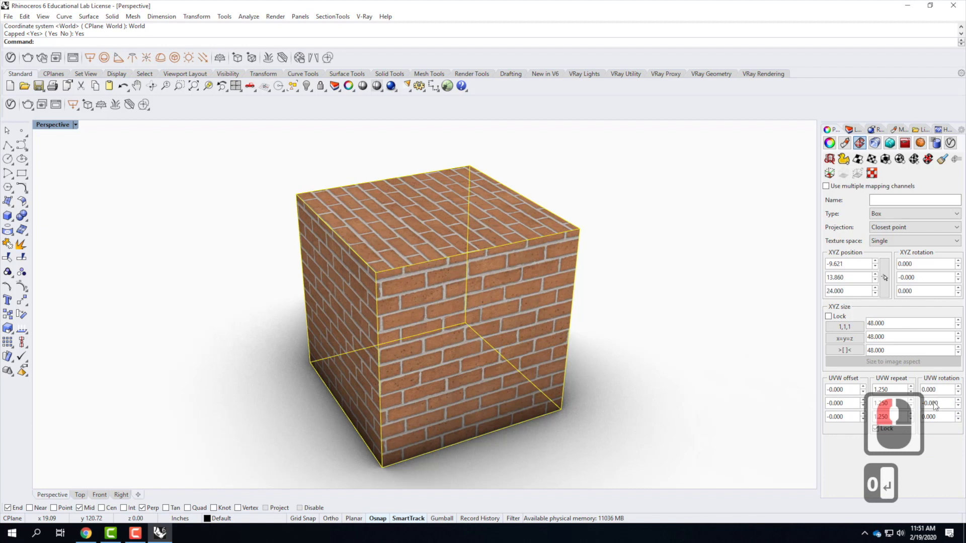
Try a UVW rotation of 90 in the V direction on the cube's mapping, and restore it to 0.
{"action": "double_click", "coordinate": [933, 404]}
{"action": "type", "text": "90"}
{"action": "key", "text": "Return"}
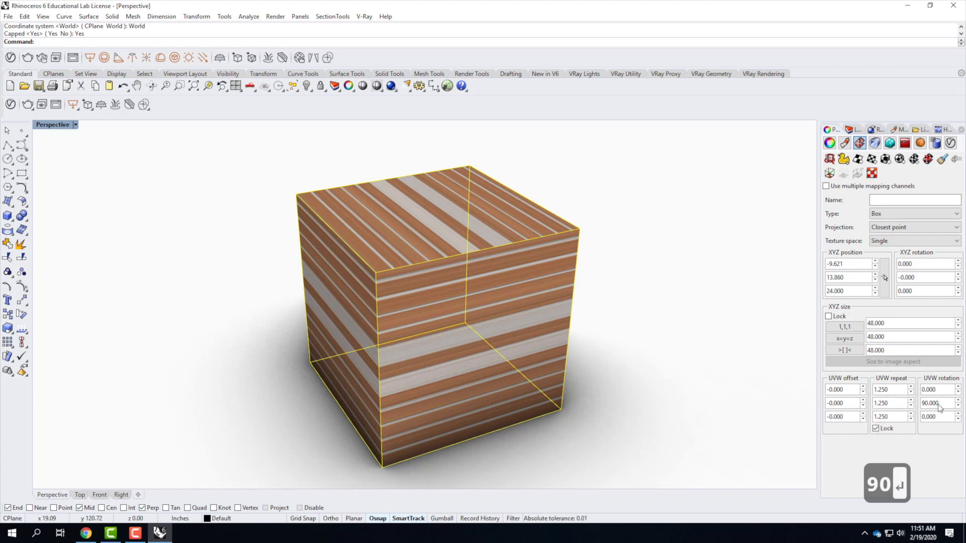
{"action": "double_click", "coordinate": [941, 404]}
{"action": "type", "text": "0"}
{"action": "key", "text": "Return"}
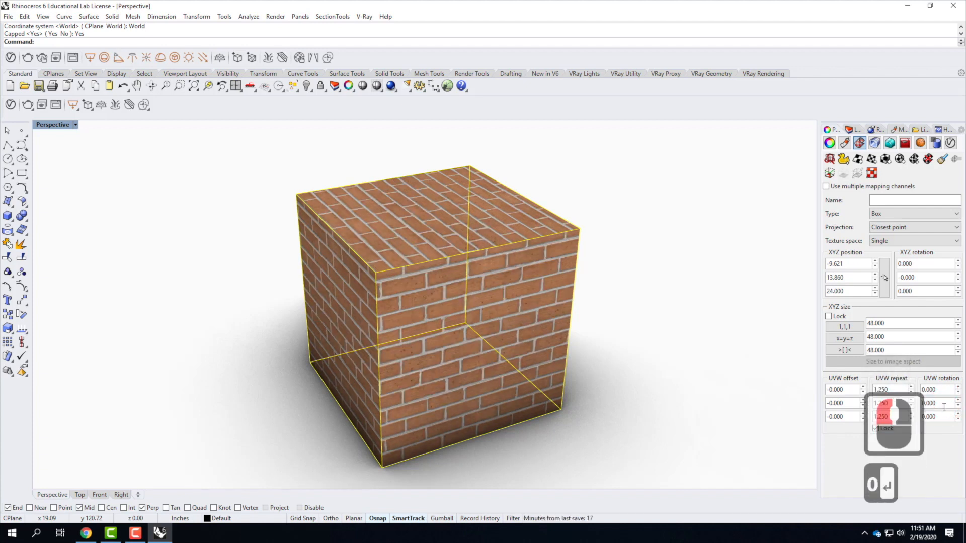
Try a UVW rotation of 90 in the U direction on the cube's mapping, and restore it to 0.
{"action": "double_click", "coordinate": [934, 390]}
{"action": "type", "text": "90"}
{"action": "key", "text": "Return"}
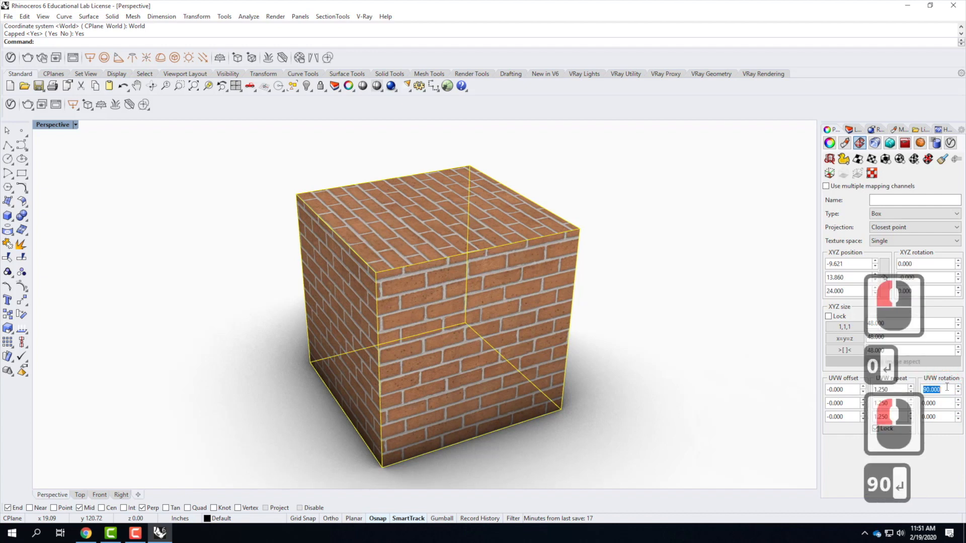
{"action": "double_click", "coordinate": [941, 390]}
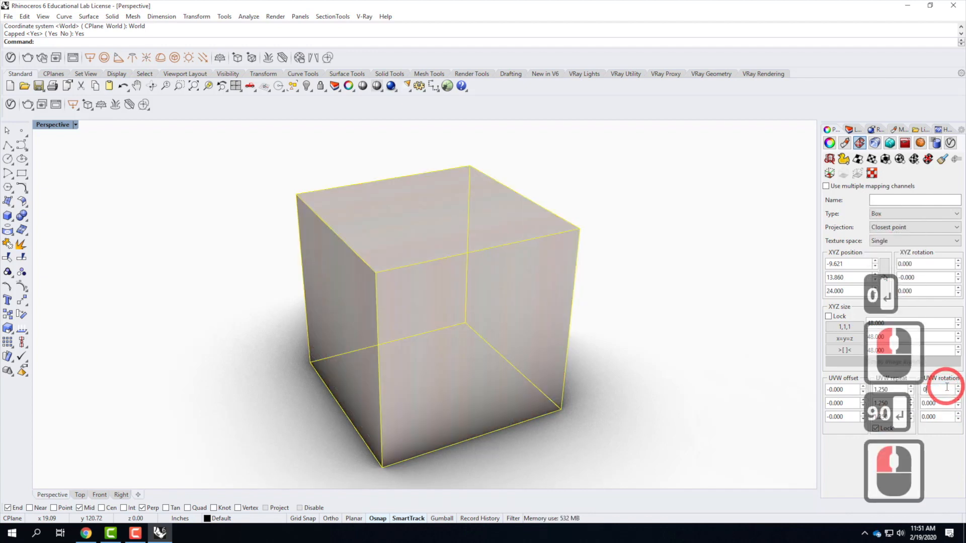
{"action": "type", "text": "0"}
{"action": "key", "text": "Return"}
Try the 90 W rotation on the cube once more to compare the brick direction, and reset it to 0.
{"action": "double_click", "coordinate": [939, 417]}
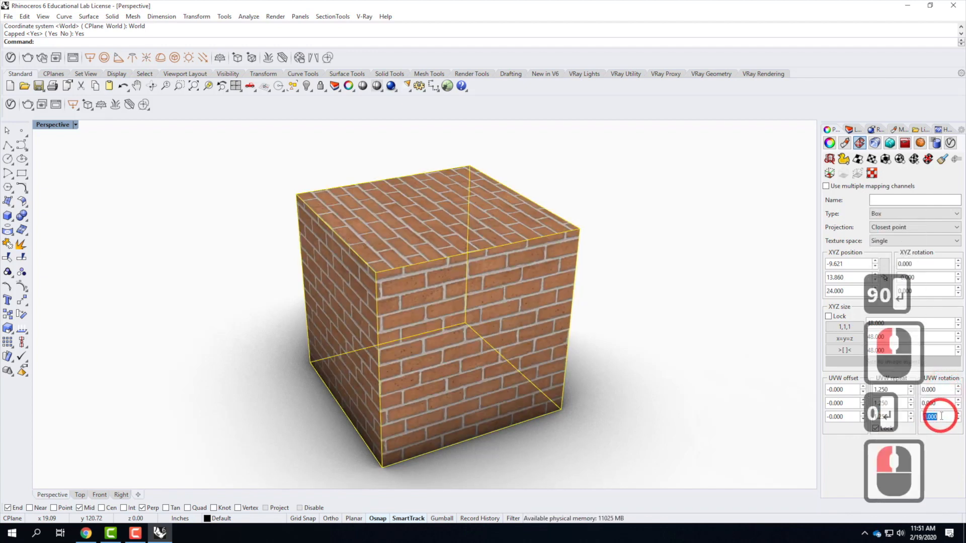
{"action": "type", "text": "90"}
{"action": "key", "text": "Return"}
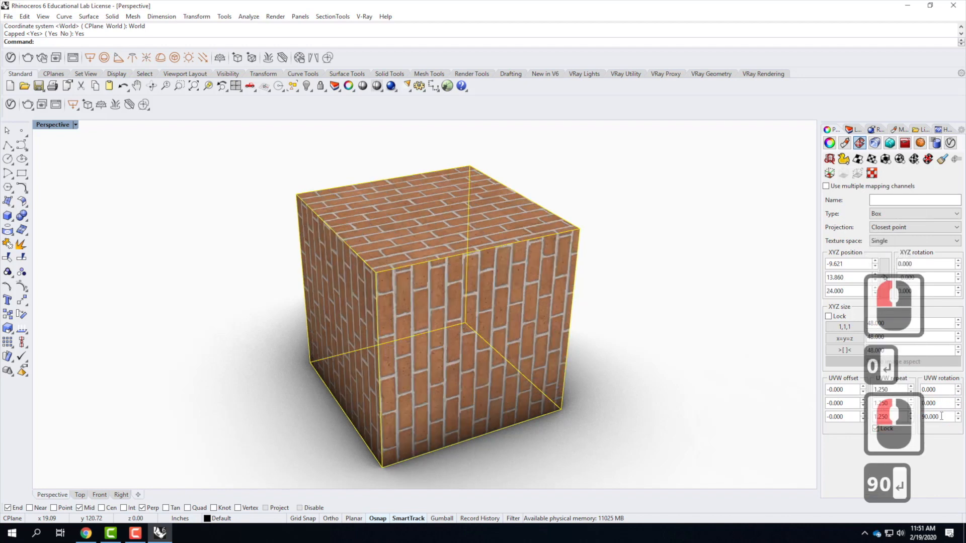
{"action": "double_click", "coordinate": [939, 417]}
{"action": "type", "text": "0"}
{"action": "key", "text": "Return"}
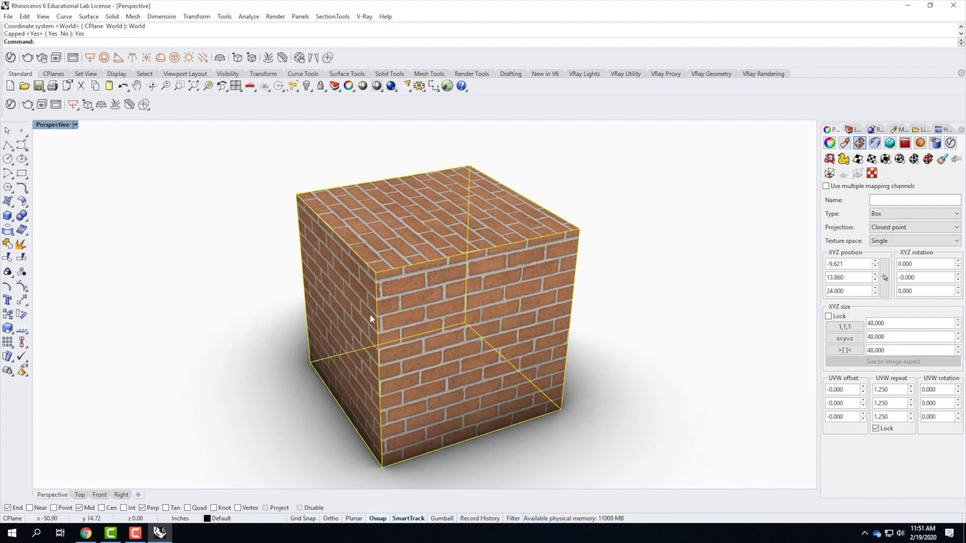
Show all the hidden objects around the brick cube and clear the selection.
{"action": "key", "text": "Escape"}
{"action": "scroll", "coordinate": [300, 228], "scroll_direction": "down", "scroll_amount": 5}
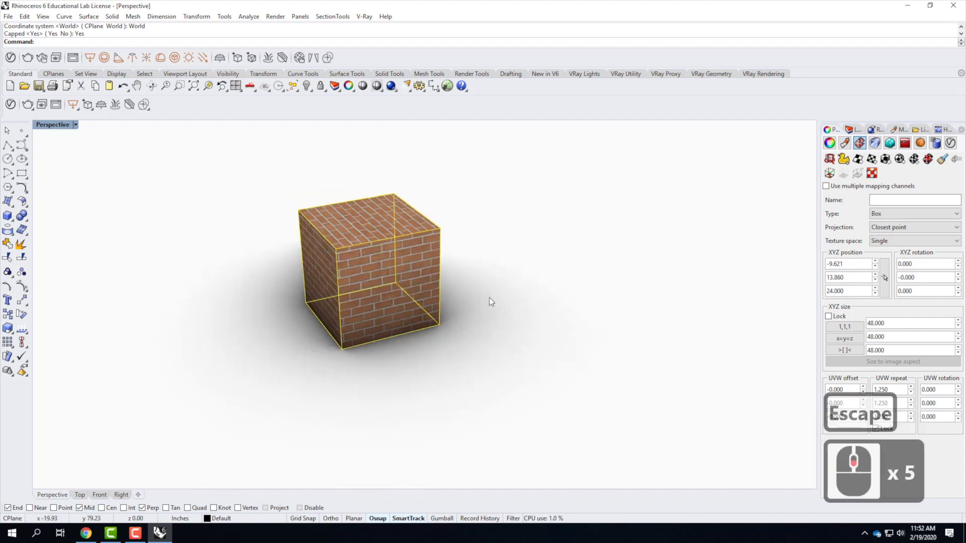
{"action": "scroll", "coordinate": [489, 282], "scroll_direction": "down", "scroll_amount": 2}
{"action": "scroll", "coordinate": [479, 186], "scroll_direction": "up", "scroll_amount": 1}
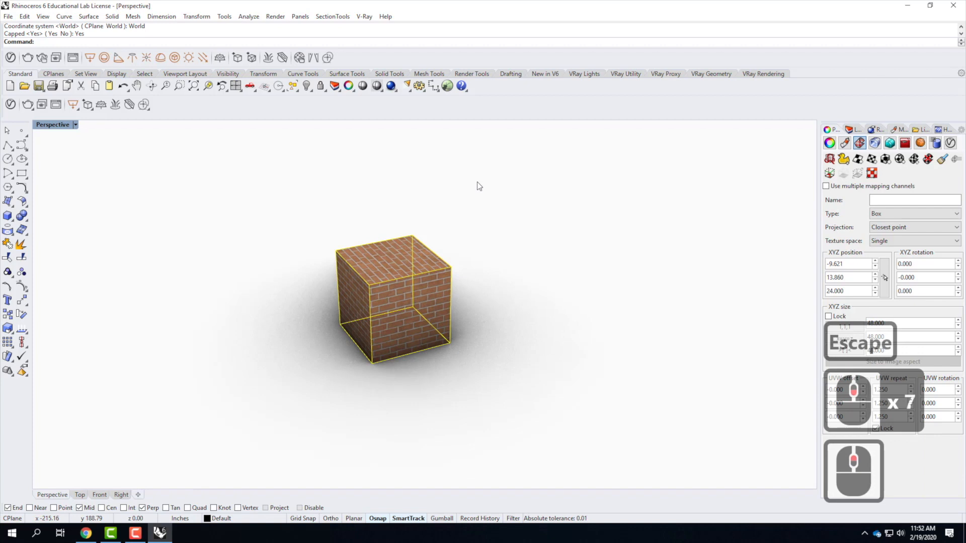
{"action": "type", "text": "show"}
{"action": "key", "text": "Return"}
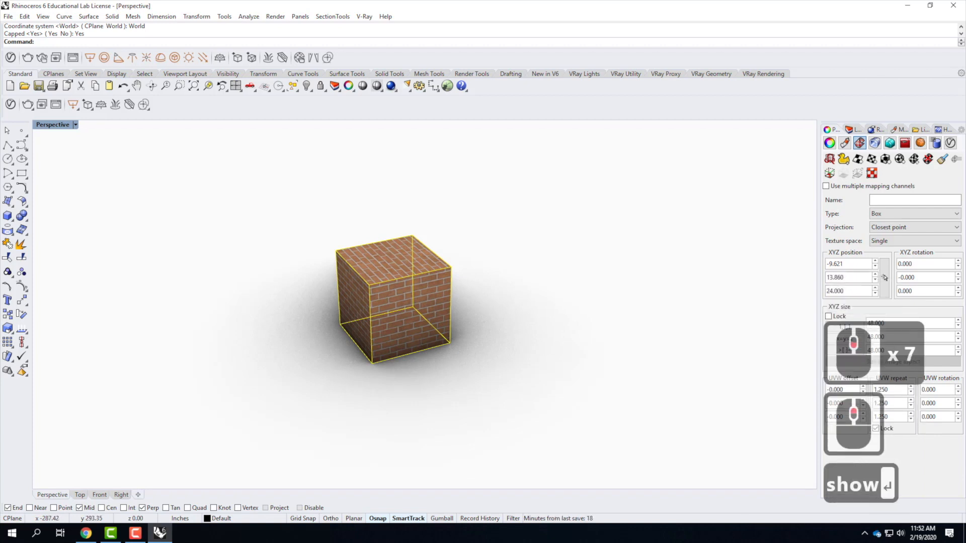
{"action": "left_click", "coordinate": [73, 41]}
{"action": "type", "text": "show"}
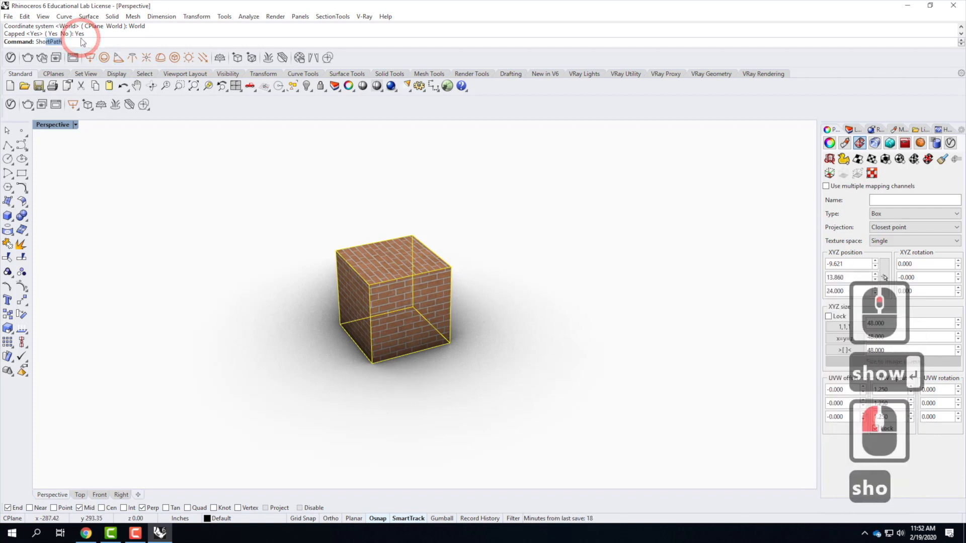
{"action": "key", "text": "Return"}
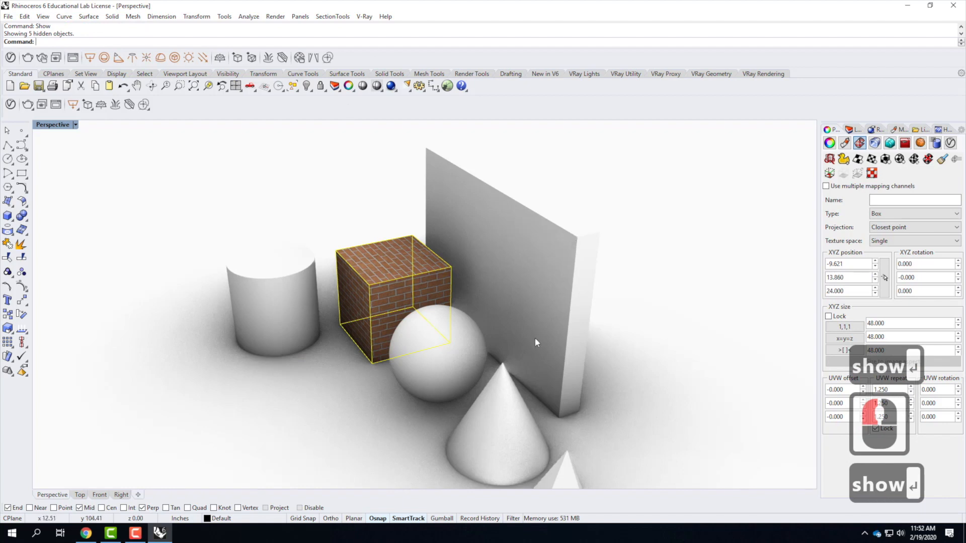
{"action": "key", "text": "Escape"}
{"action": "right_click_drag", "start_coordinate": [436, 338], "coordinate": [462, 330]}
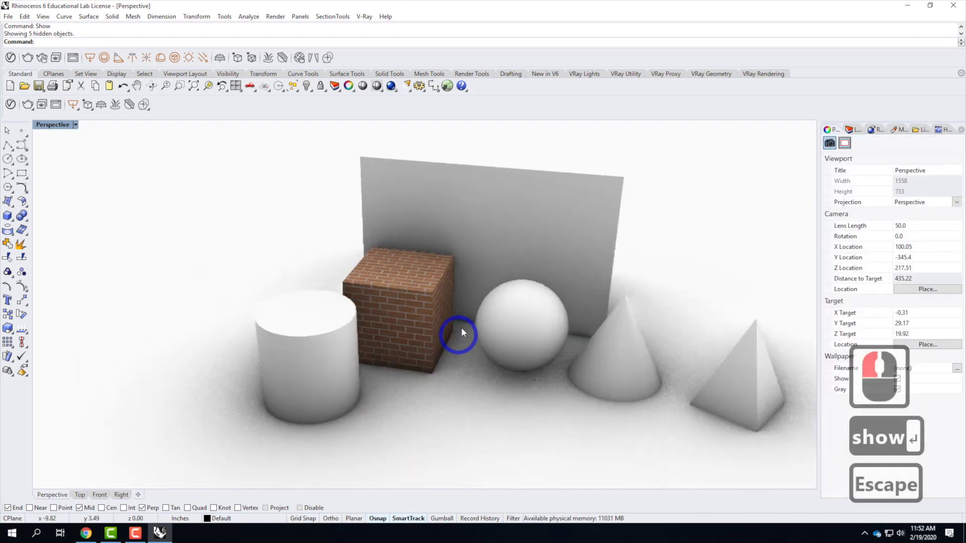
Hide the cylinder, cube, sphere, cone and pyramid, leaving only the wall in the scene.
{"action": "left_click", "coordinate": [487, 214]}
{"action": "left_click", "coordinate": [395, 345]}
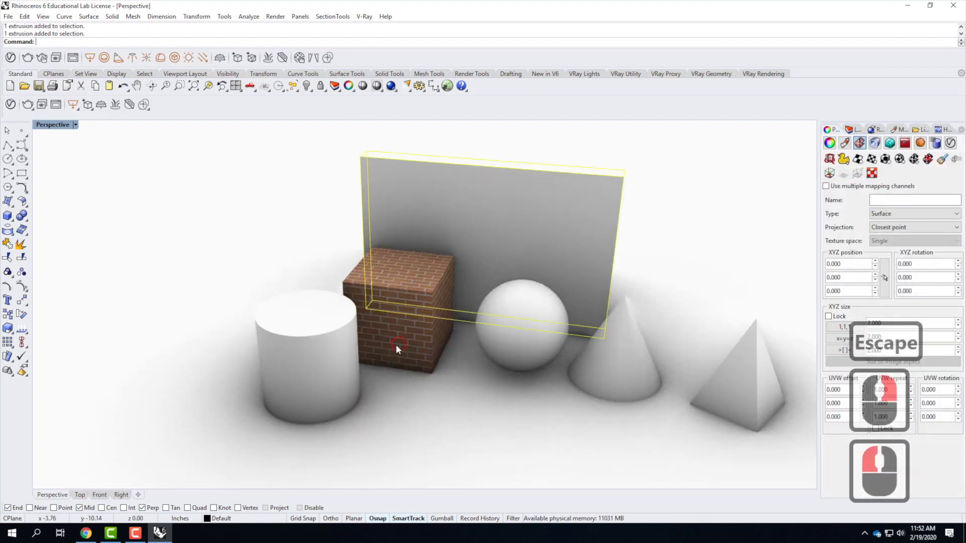
{"action": "left_click", "coordinate": [316, 364], "text": "shift"}
{"action": "left_click", "coordinate": [526, 327], "text": "shift"}
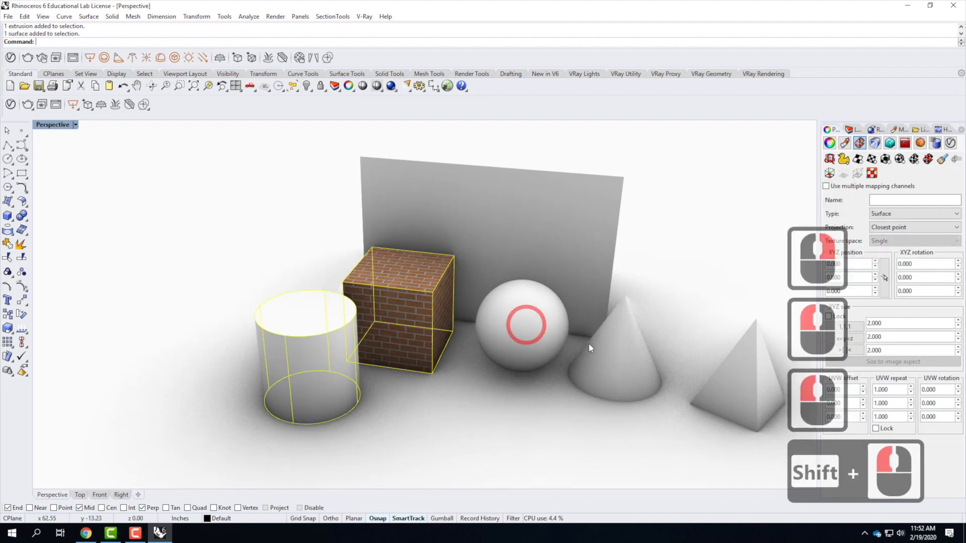
{"action": "left_click", "coordinate": [611, 352], "text": "shift"}
{"action": "left_click", "coordinate": [727, 388], "text": "shift"}
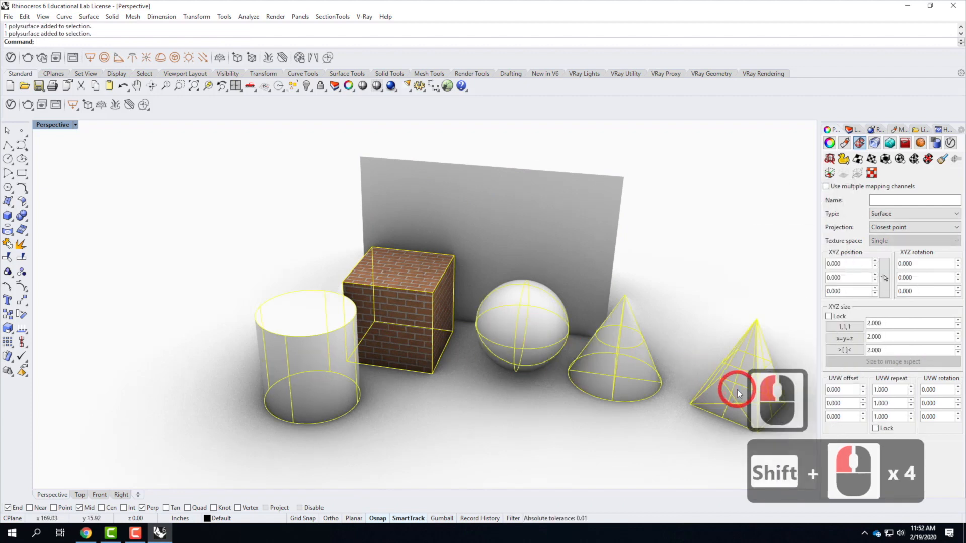
{"action": "type", "text": "hide"}
{"action": "key", "text": "Return"}
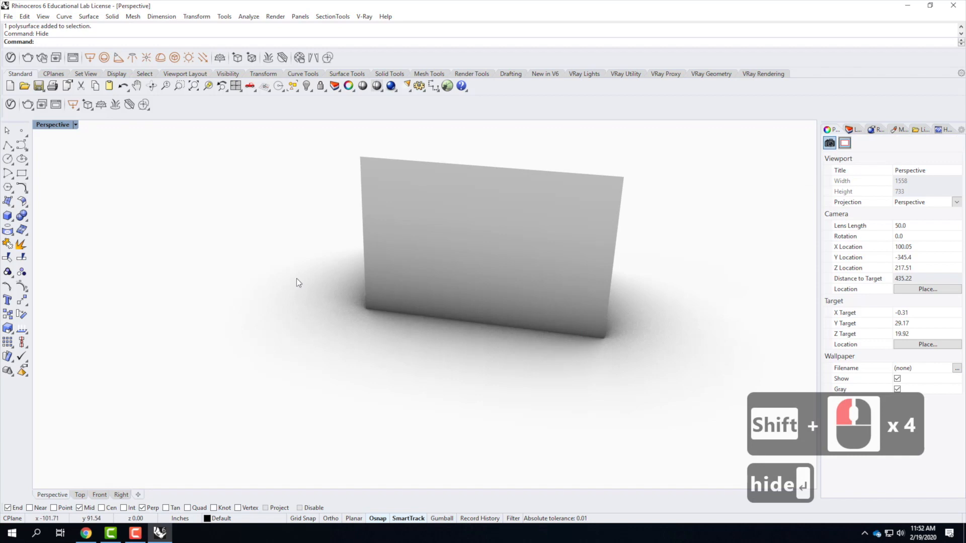
Apply the Bricks_A02_1m V-Ray material to the wall and close the Asset Editor.
{"action": "scroll", "coordinate": [488, 264], "scroll_direction": "down", "scroll_amount": 3}
{"action": "scroll", "coordinate": [421, 226], "scroll_direction": "up", "scroll_amount": 3}
{"action": "left_click", "coordinate": [421, 226]}
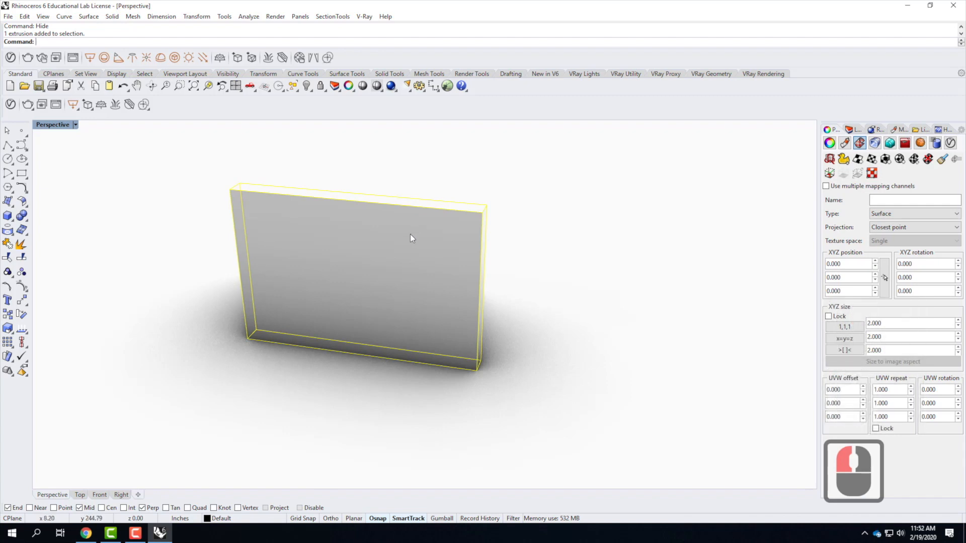
{"action": "left_click", "coordinate": [11, 105]}
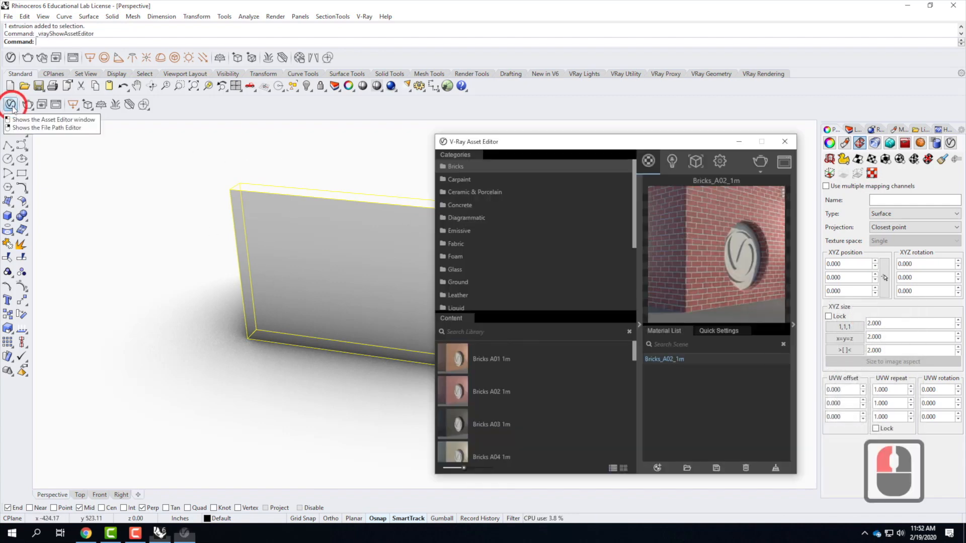
{"action": "right_click", "coordinate": [684, 359]}
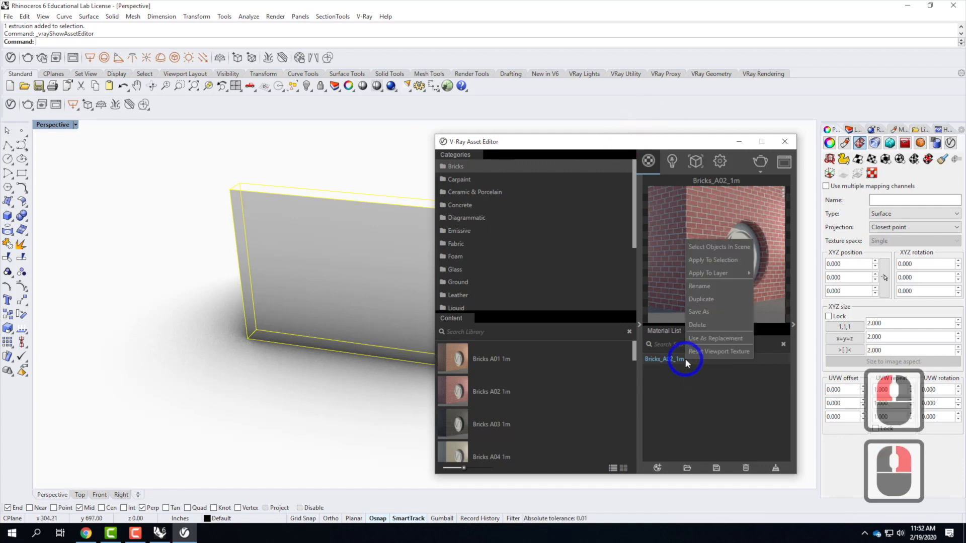
{"action": "left_click", "coordinate": [726, 260]}
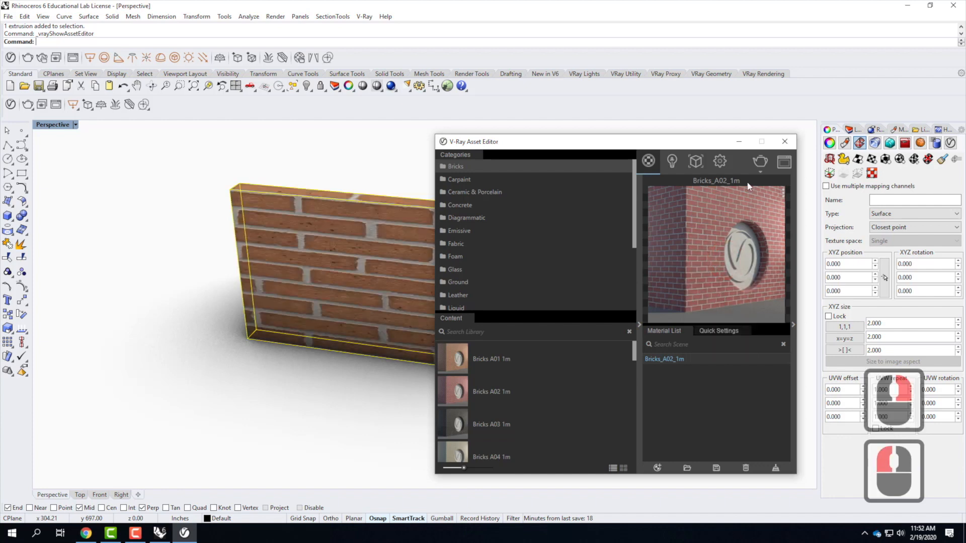
{"action": "left_click", "coordinate": [785, 141]}
Apply capped box mapping to the wall, using its bounding box and the World coordinate system, and check its end and top faces.
{"action": "right_click_drag", "start_coordinate": [536, 344], "coordinate": [459, 339]}
{"action": "scroll", "coordinate": [451, 255], "scroll_direction": "up", "scroll_amount": 4}
{"action": "right_click_drag", "start_coordinate": [451, 255], "coordinate": [542, 262]}
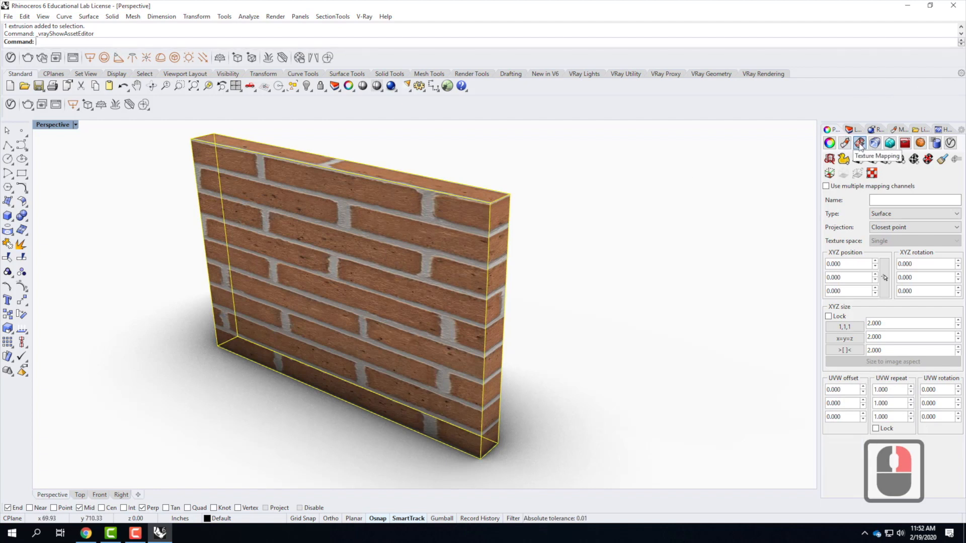
{"action": "left_click", "coordinate": [917, 203]}
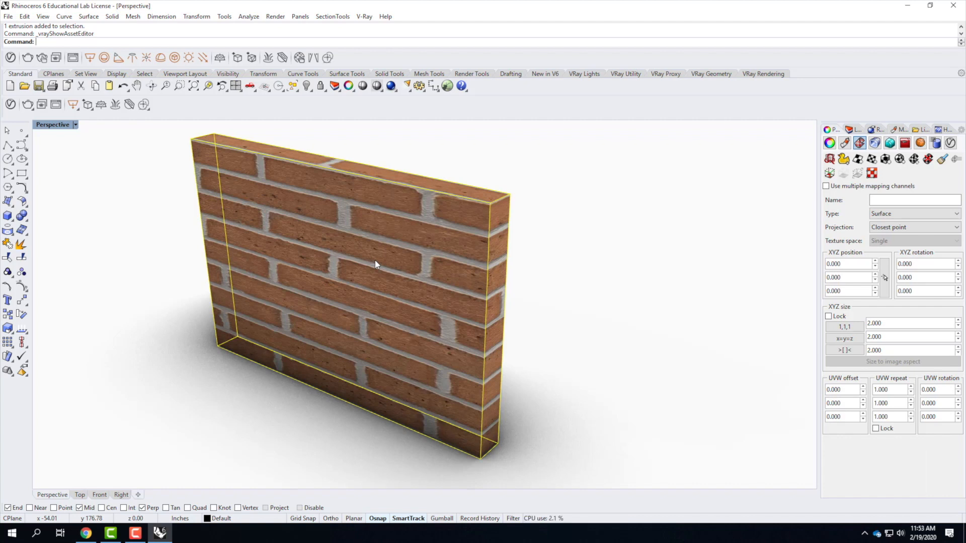
{"action": "left_click", "coordinate": [886, 160]}
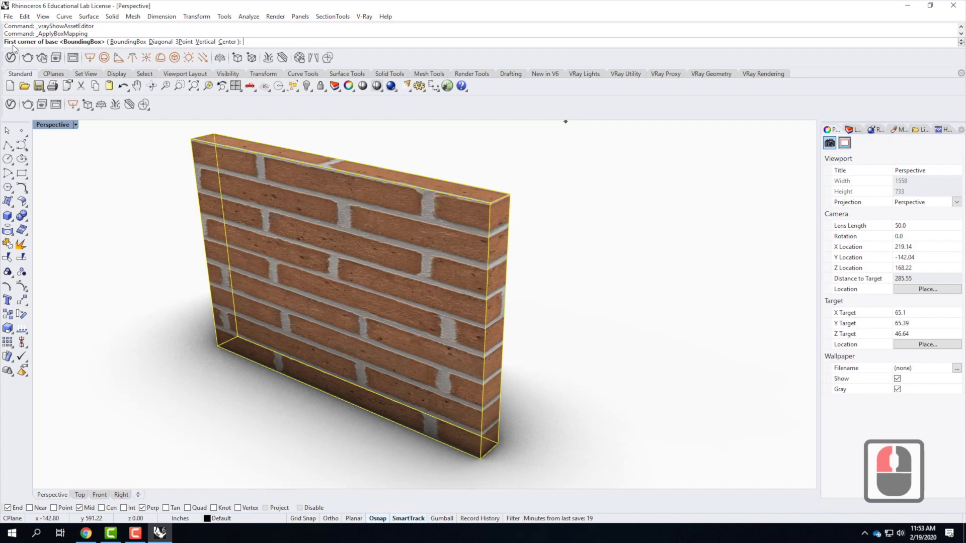
{"action": "left_click", "coordinate": [137, 44]}
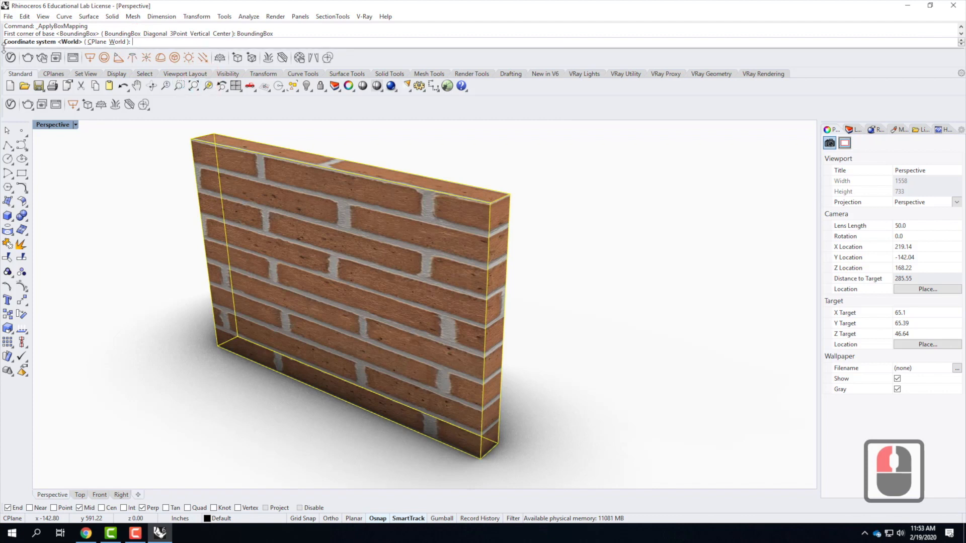
{"action": "left_click", "coordinate": [117, 42]}
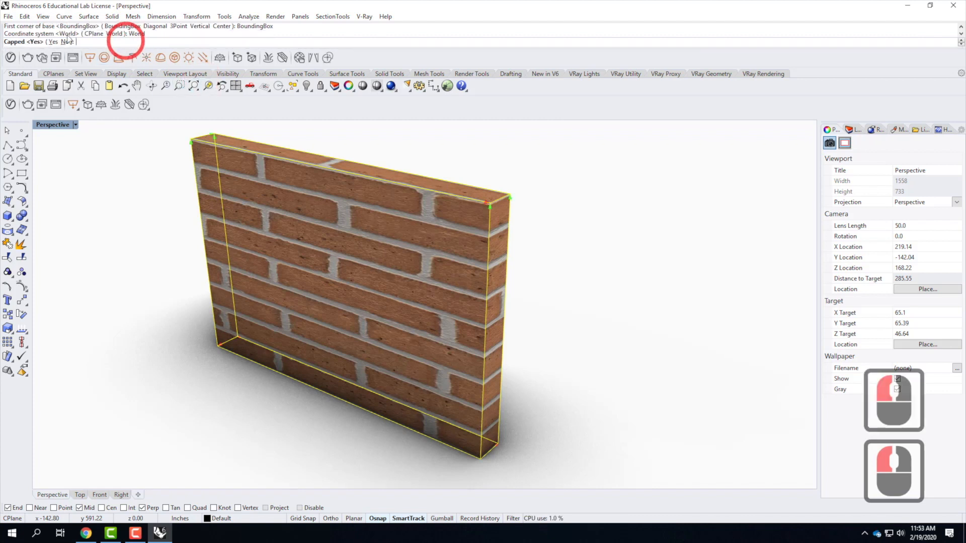
{"action": "left_click", "coordinate": [53, 42]}
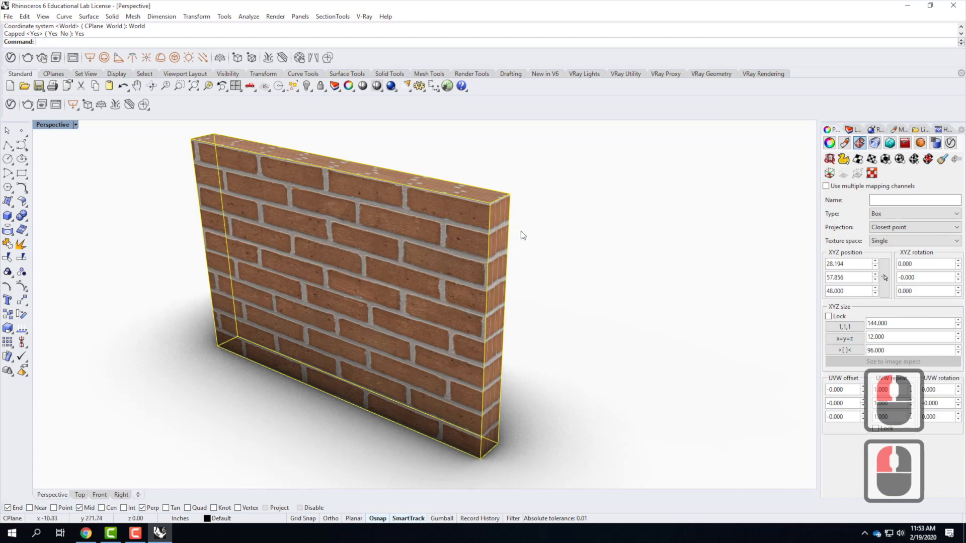
{"action": "right_click_drag", "start_coordinate": [532, 244], "coordinate": [394, 240]}
{"action": "scroll", "coordinate": [404, 216], "scroll_direction": "up", "scroll_amount": 3}
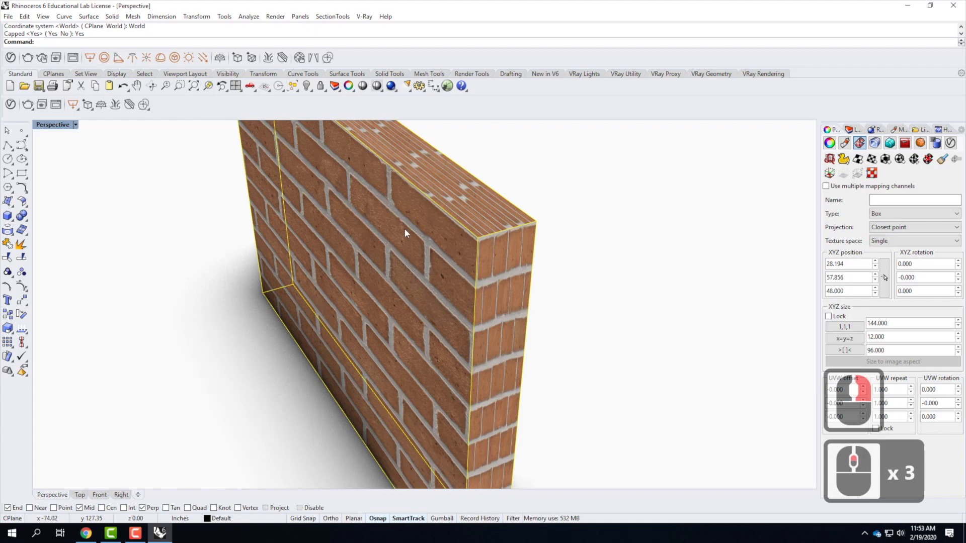
Examine the brick pattern on the wall's long faces, end and top under the current box mapping.
{"action": "right_click_drag", "start_coordinate": [439, 289], "coordinate": [423, 285]}
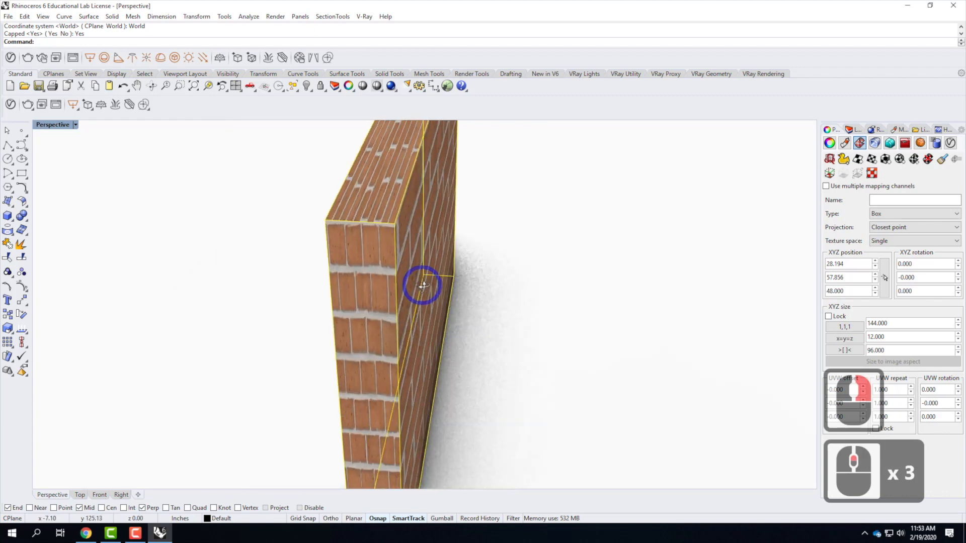
{"action": "right_click_drag", "start_coordinate": [531, 300], "coordinate": [546, 303]}
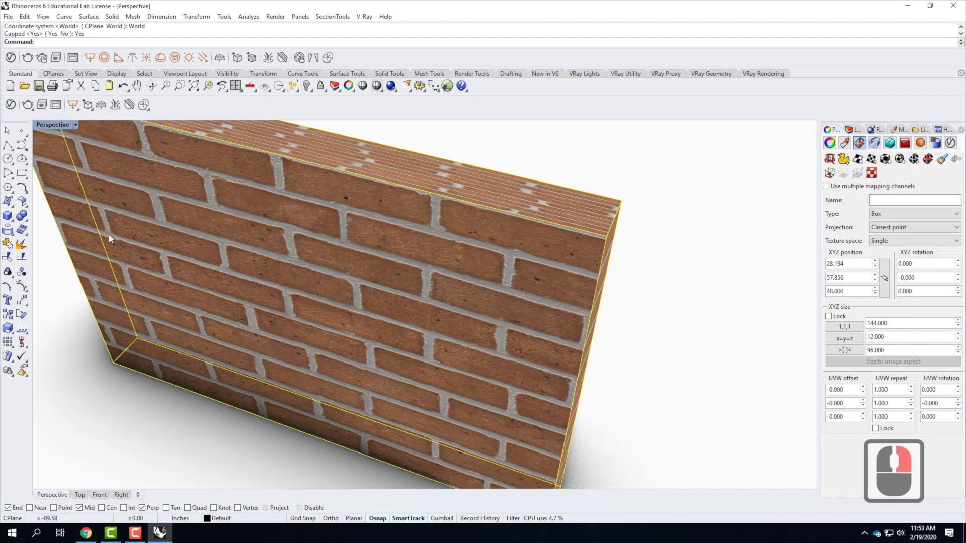
{"action": "right_click_drag", "start_coordinate": [593, 279], "coordinate": [556, 278]}
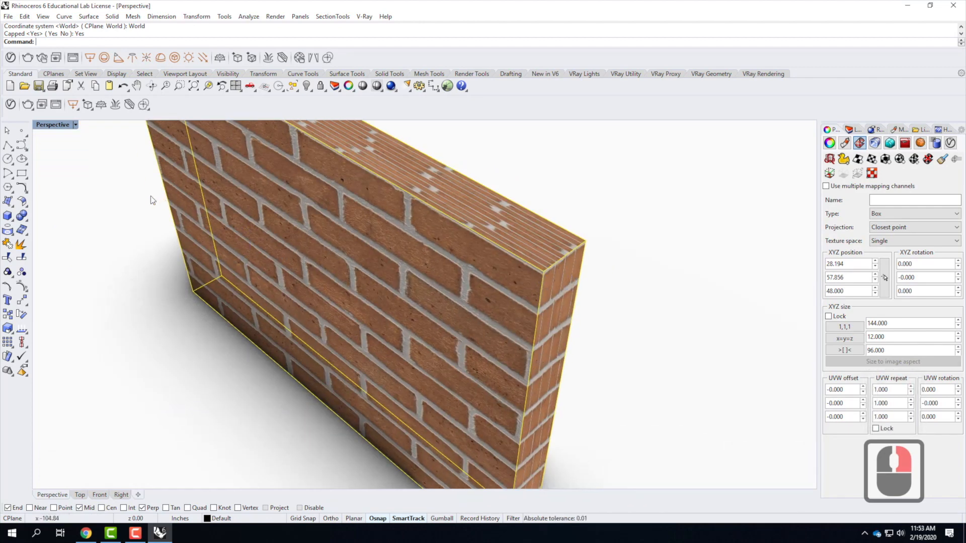
{"action": "right_click_drag", "start_coordinate": [548, 297], "coordinate": [470, 287]}
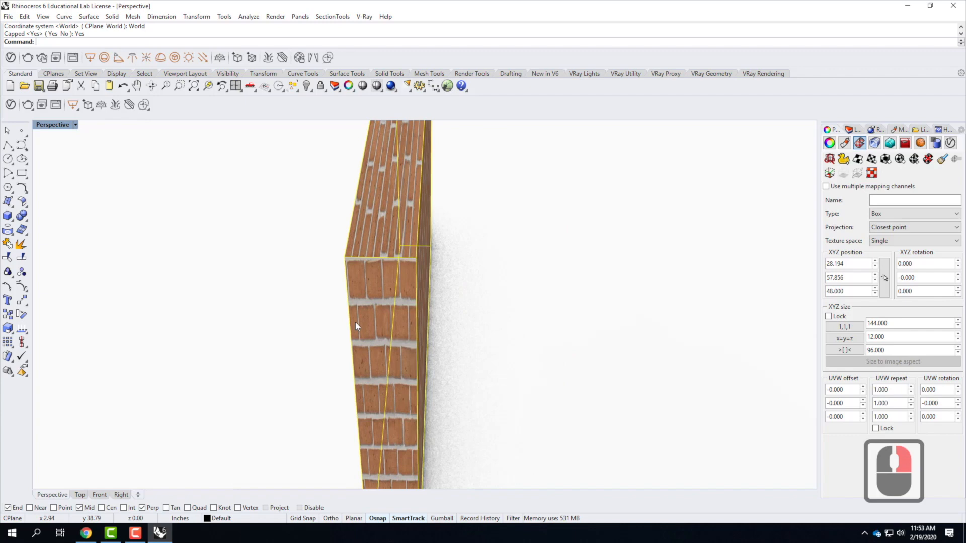
{"action": "right_click_drag", "start_coordinate": [387, 247], "coordinate": [406, 302]}
{"action": "right_click_drag", "start_coordinate": [453, 276], "coordinate": [464, 256]}
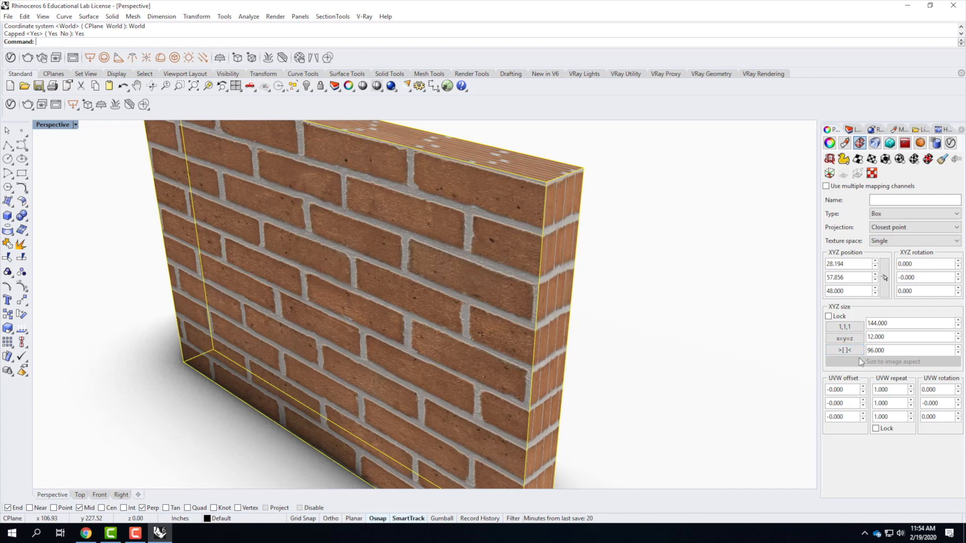
Try a 1,1,1 mapping size on the wall, inspect the tiny bricks up close, and refit the mapping size to 144, 12, 96.
{"action": "left_click", "coordinate": [845, 351]}
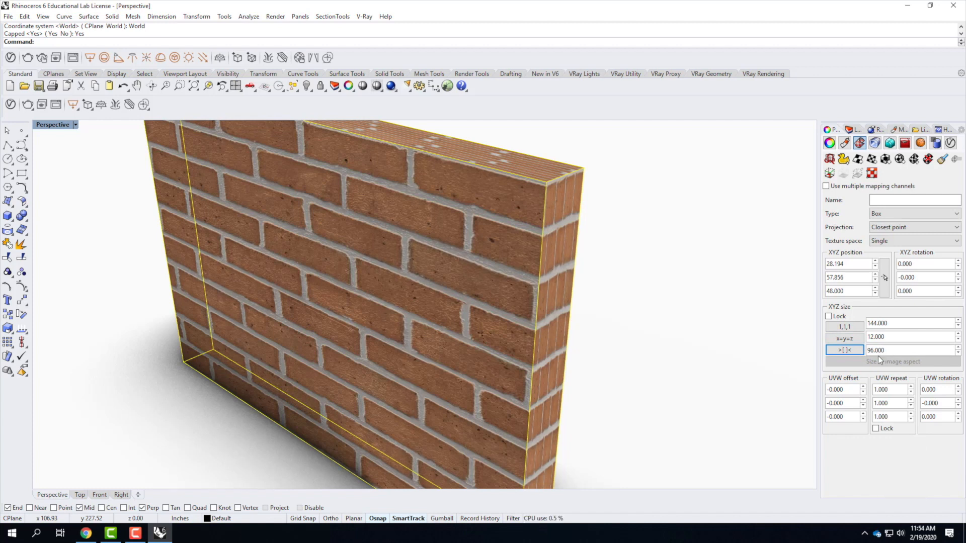
{"action": "left_click", "coordinate": [850, 328]}
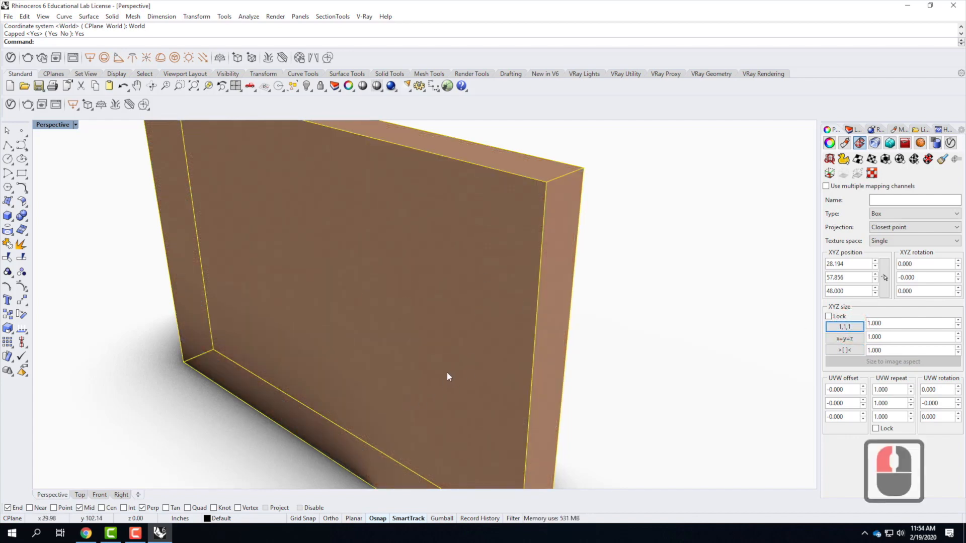
{"action": "scroll", "coordinate": [487, 332], "scroll_direction": "up", "scroll_amount": 12}
{"action": "scroll", "coordinate": [487, 332], "scroll_direction": "up", "scroll_amount": 18}
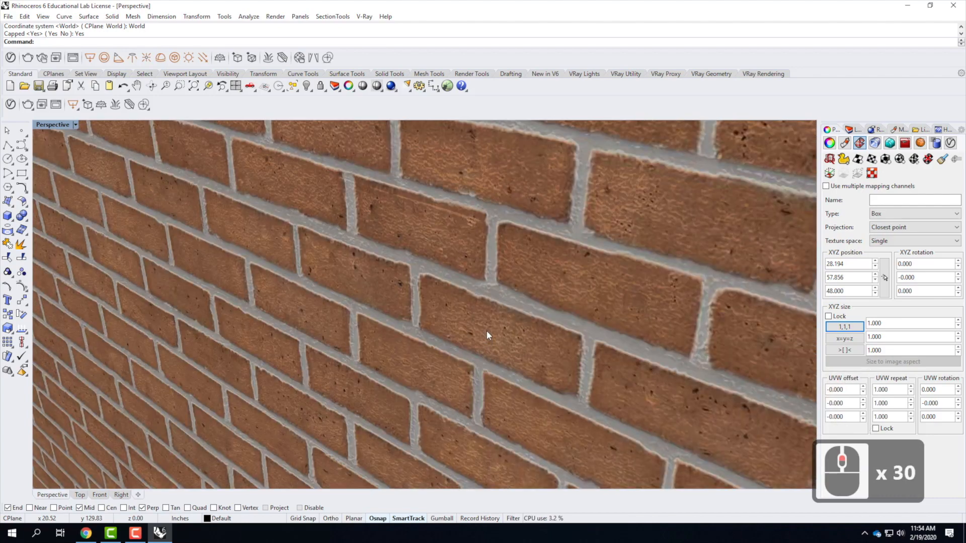
{"action": "scroll", "coordinate": [487, 336], "scroll_direction": "down", "scroll_amount": 9}
{"action": "scroll", "coordinate": [468, 336], "scroll_direction": "down", "scroll_amount": 17}
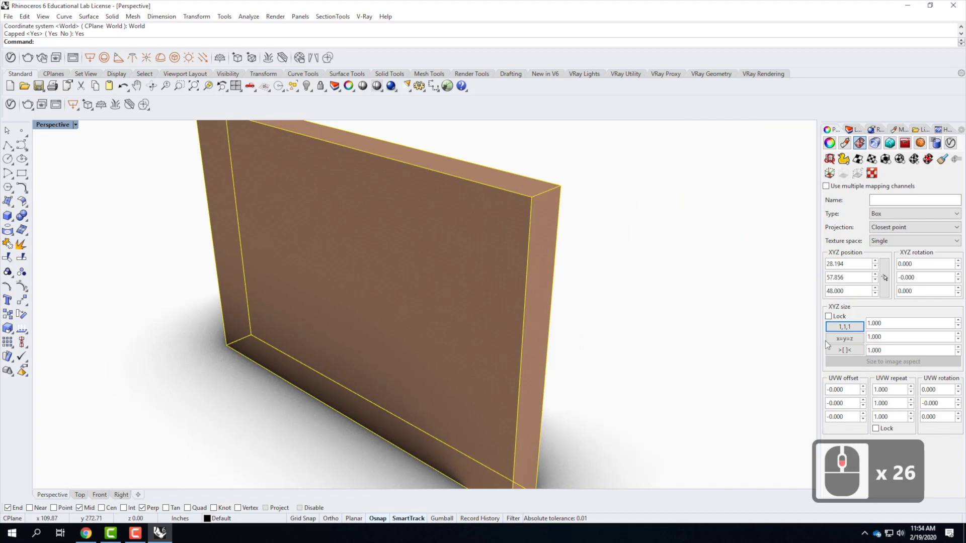
{"action": "left_click", "coordinate": [846, 351]}
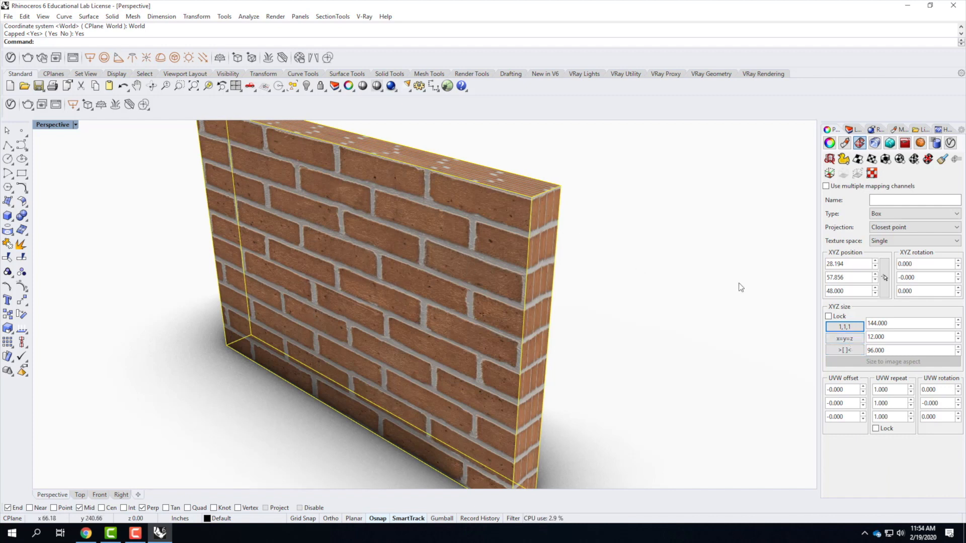
Equalize the wall's X, Y and Z mapping size to 84 and check the bricks on its end and top.
{"action": "left_click", "coordinate": [846, 339]}
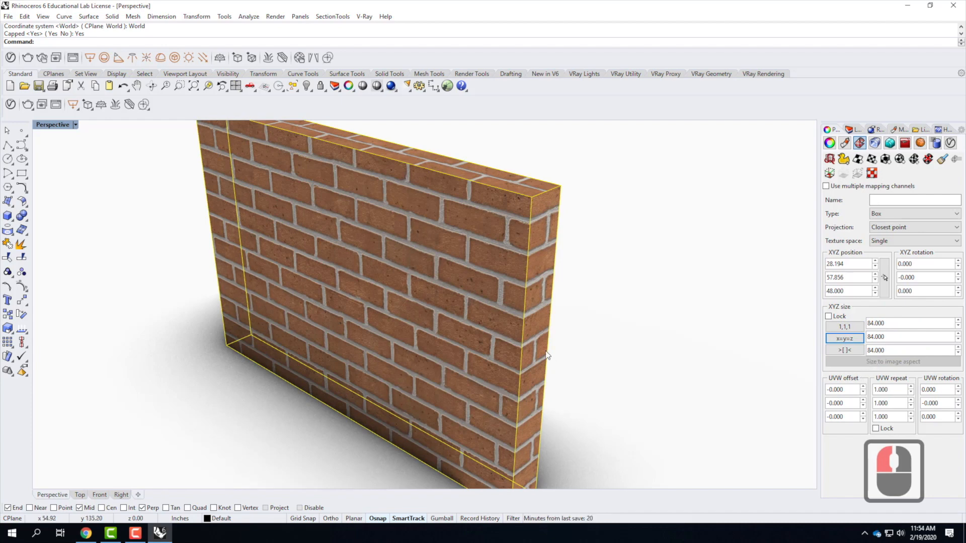
{"action": "right_click_drag", "start_coordinate": [603, 306], "coordinate": [551, 303]}
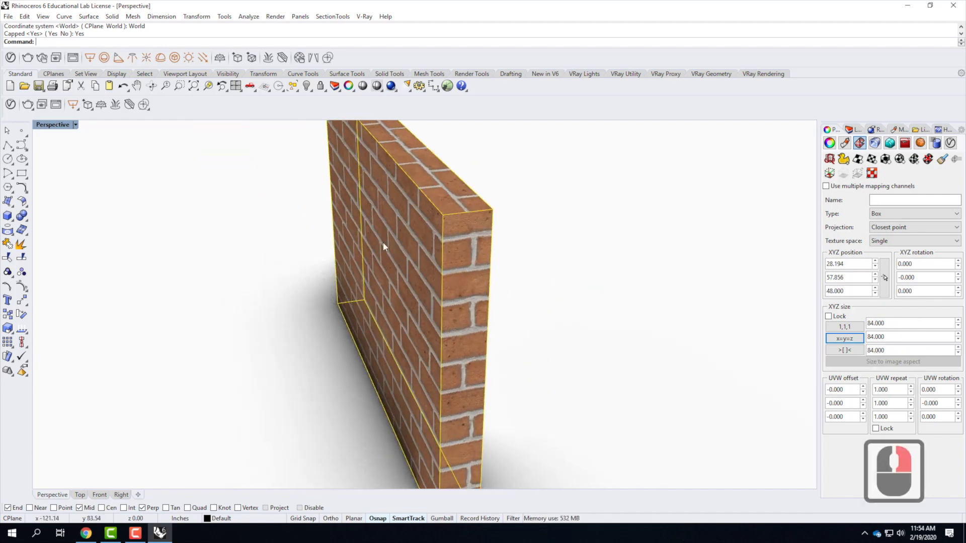
{"action": "scroll", "coordinate": [407, 233], "scroll_direction": "up", "scroll_amount": 3}
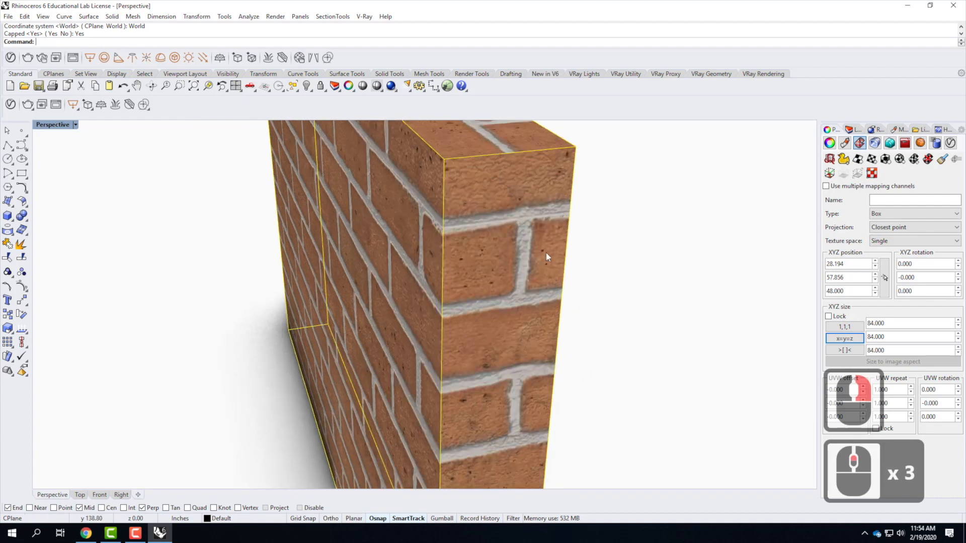
{"action": "right_click_drag", "start_coordinate": [418, 260], "coordinate": [491, 265]}
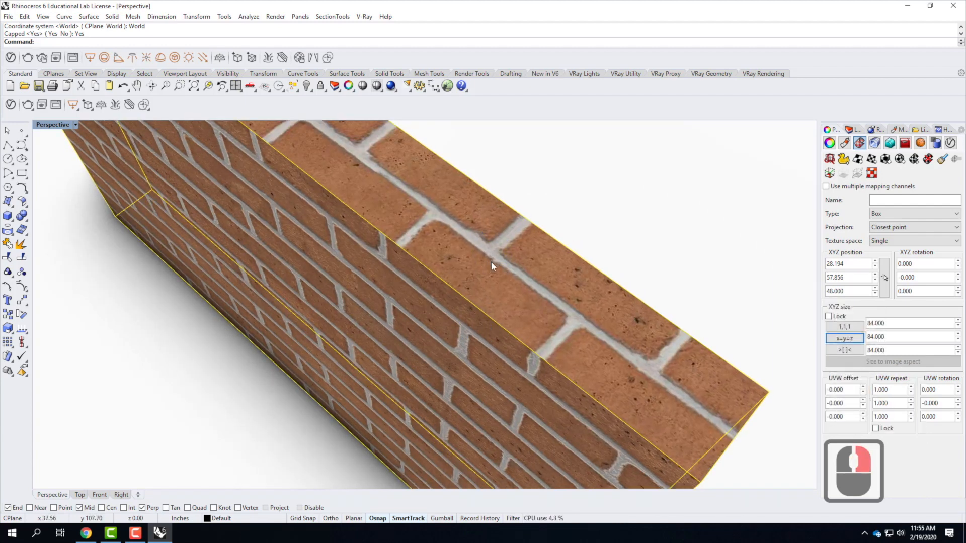
{"action": "scroll", "coordinate": [491, 262], "scroll_direction": "down", "scroll_amount": 3}
{"action": "scroll", "coordinate": [483, 278], "scroll_direction": "down", "scroll_amount": 1}
{"action": "right_click_drag", "start_coordinate": [483, 277], "coordinate": [488, 303]}
{"action": "scroll", "coordinate": [457, 308], "scroll_direction": "down", "scroll_amount": 4}
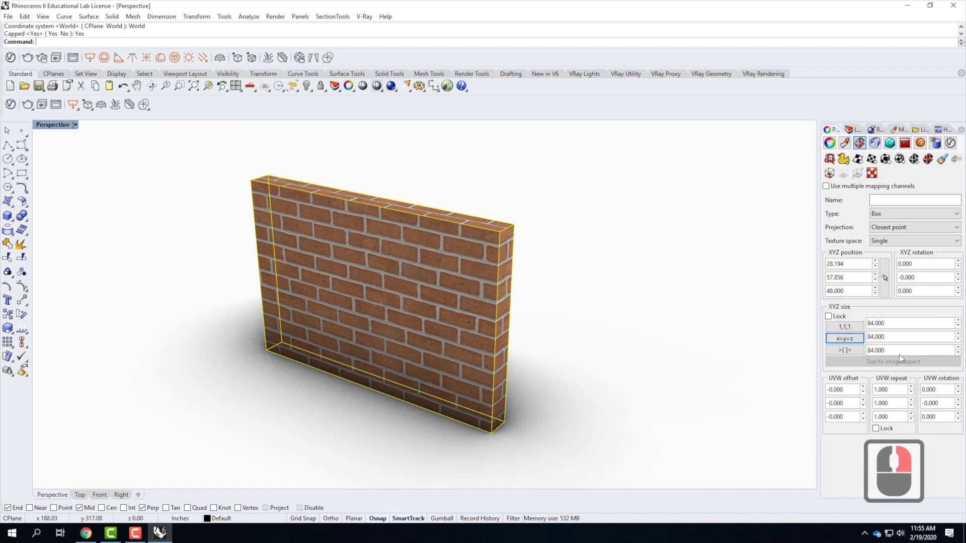
Lock the wall's UVW repeat values together and set them to 2.0.
{"action": "left_click", "coordinate": [877, 429]}
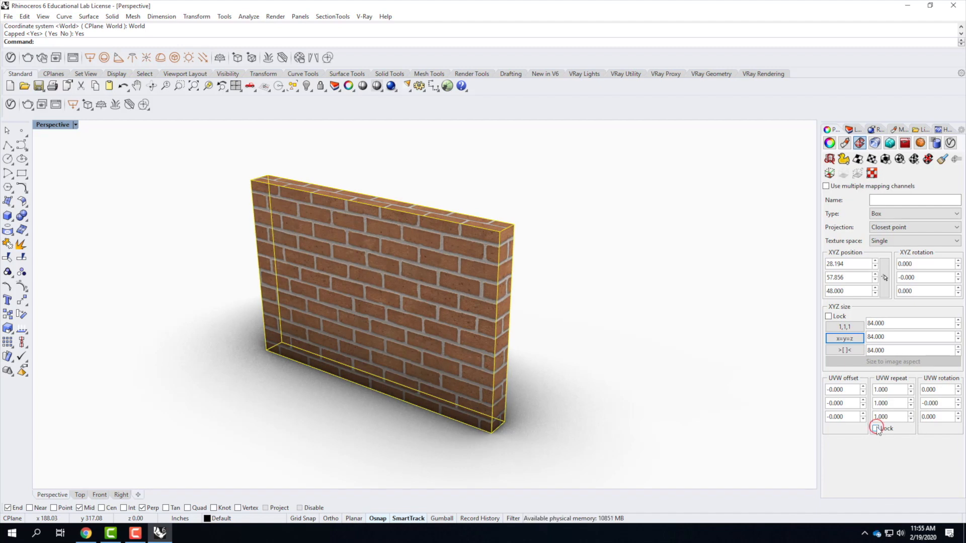
{"action": "double_click", "coordinate": [894, 390]}
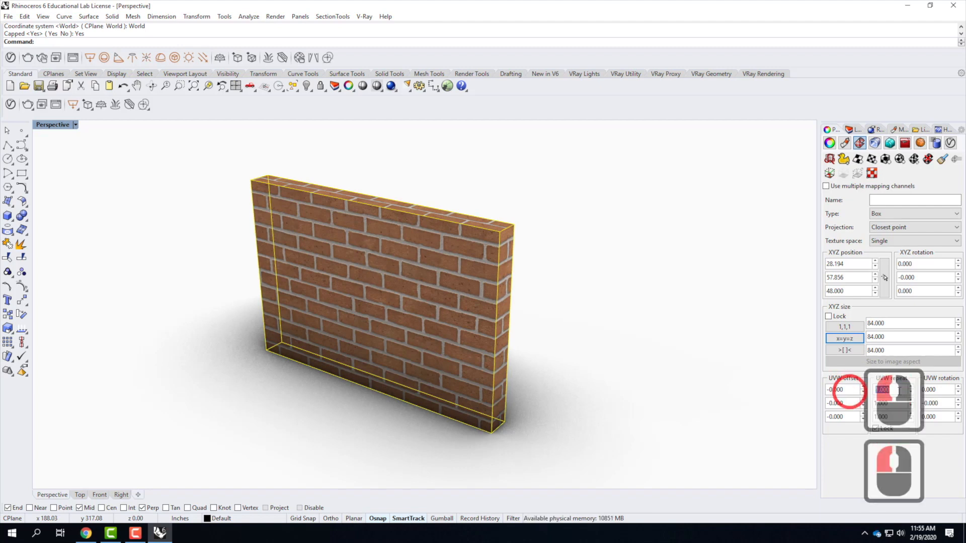
{"action": "type", "text": "2.0"}
{"action": "key", "text": "Return"}
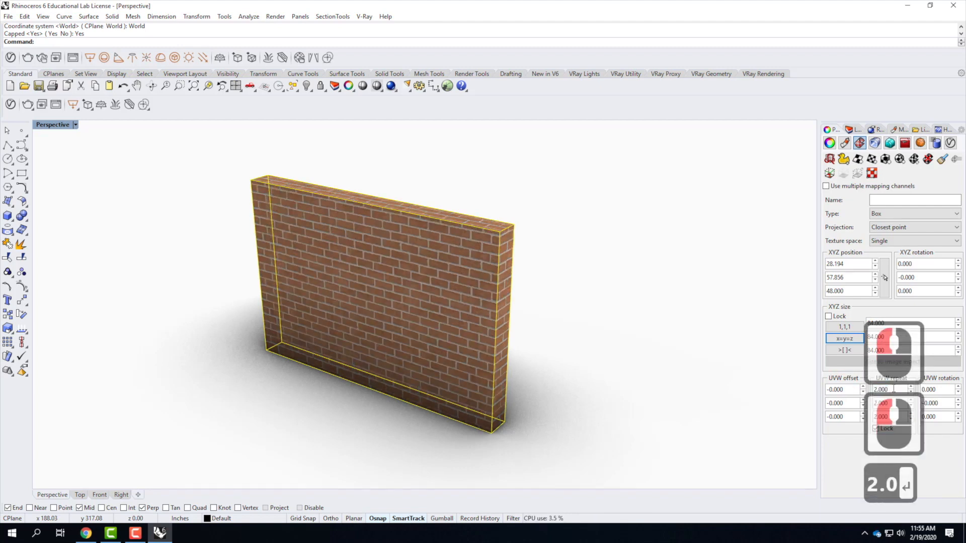
{"action": "scroll", "coordinate": [503, 281], "scroll_direction": "up", "scroll_amount": 2}
{"action": "scroll", "coordinate": [560, 294], "scroll_direction": "up", "scroll_amount": 2}
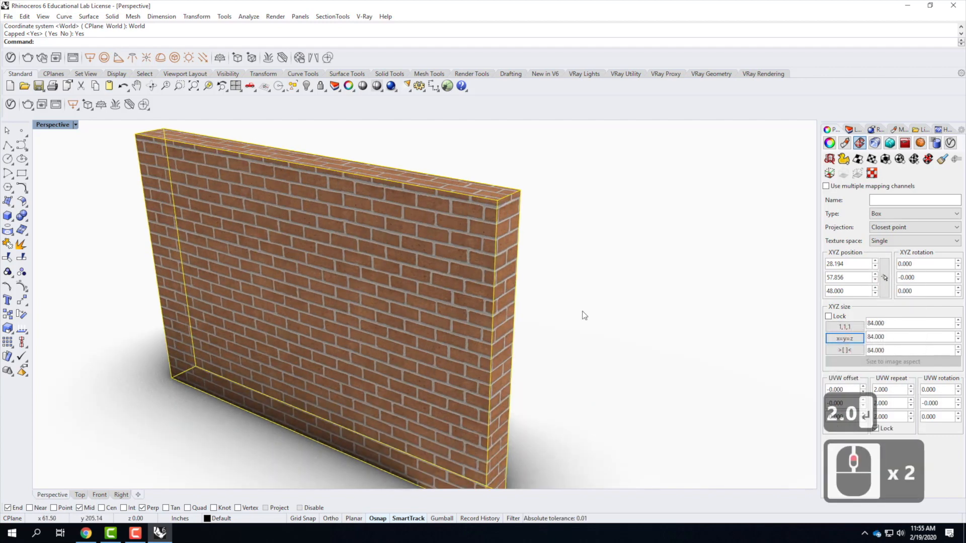
Try UVW repeat values of 2.1 and 1.9 on the wall and return the repeat to 2.0.
{"action": "double_click", "coordinate": [906, 390]}
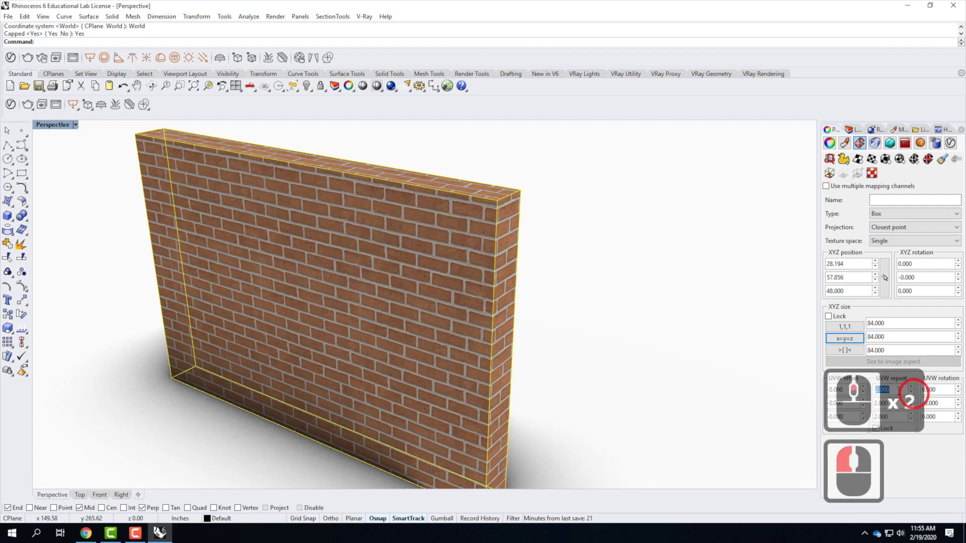
{"action": "type", "text": "2.1"}
{"action": "key", "text": "Return"}
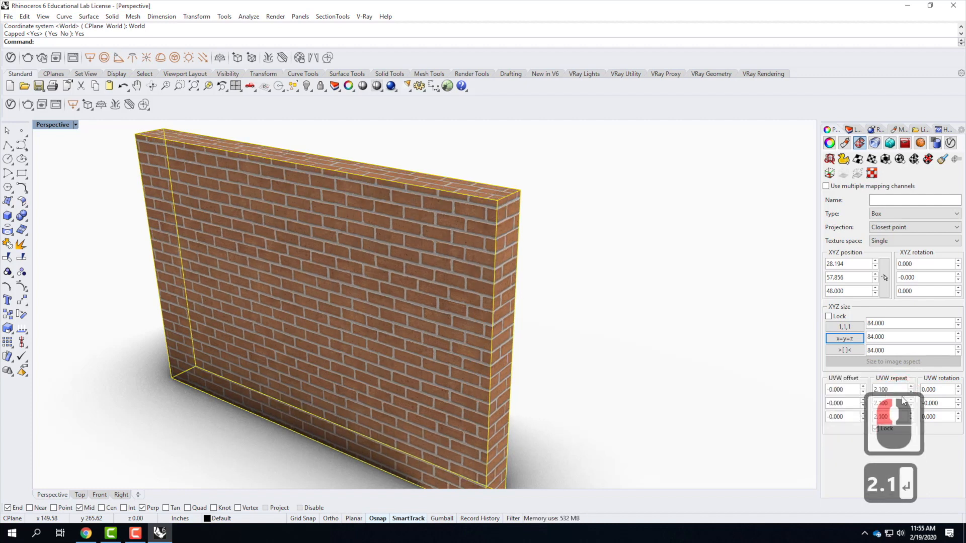
{"action": "double_click", "coordinate": [891, 391]}
{"action": "type", "text": "1.9"}
{"action": "key", "text": "Return"}
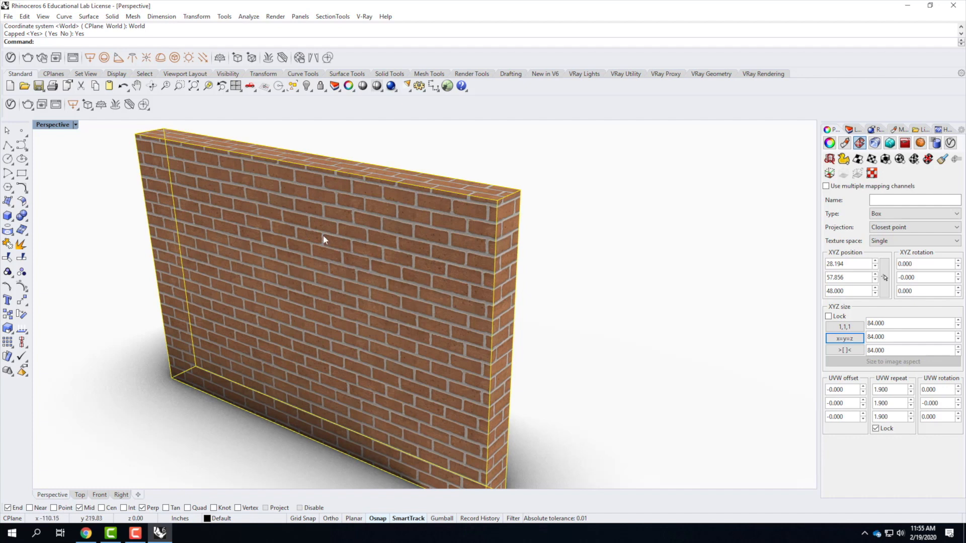
{"action": "left_click_drag", "start_coordinate": [876, 391], "coordinate": [928, 372]}
{"action": "type", "text": "2.0"}
{"action": "key", "text": "Return"}
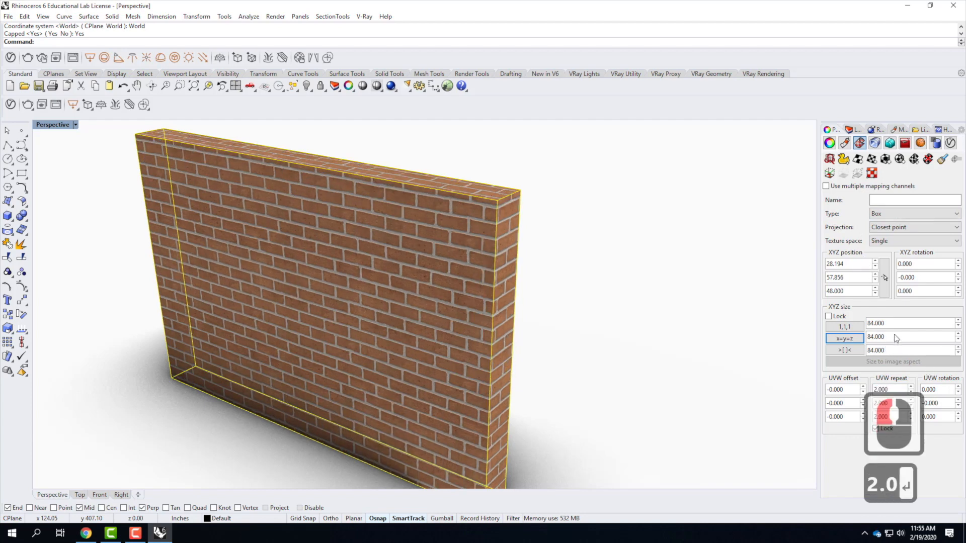
Examine the scaled brick pattern around the wall's end, long faces and top.
{"action": "scroll", "coordinate": [397, 269], "scroll_direction": "down", "scroll_amount": 3}
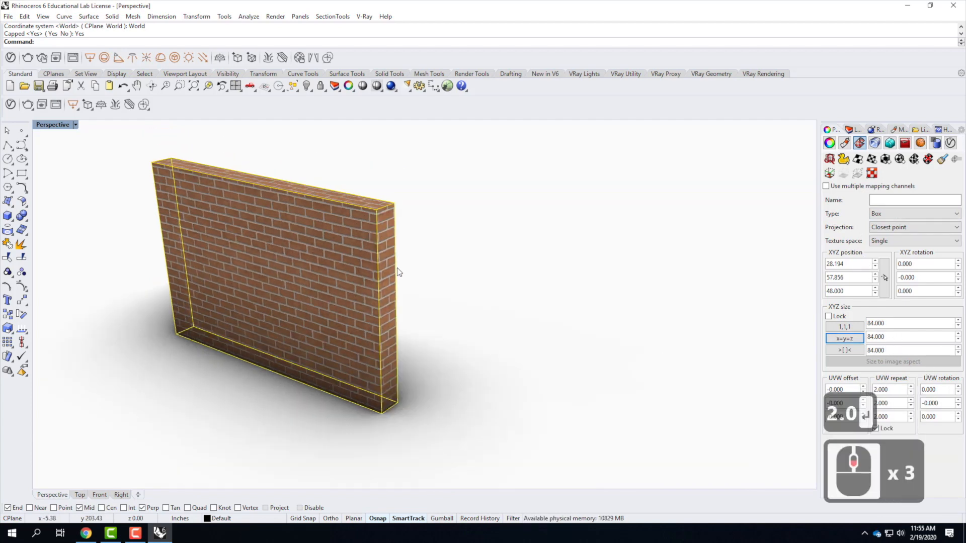
{"action": "right_click_drag", "start_coordinate": [442, 225], "coordinate": [371, 255]}
{"action": "scroll", "coordinate": [337, 263], "scroll_direction": "up", "scroll_amount": 5}
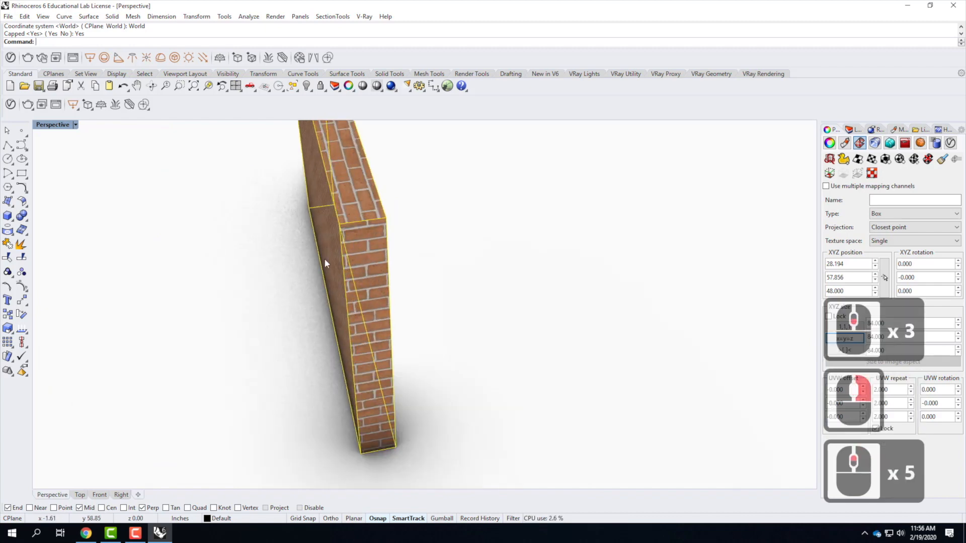
{"action": "right_click_drag", "start_coordinate": [422, 263], "coordinate": [362, 252]}
{"action": "right_click_drag", "start_coordinate": [562, 256], "coordinate": [418, 282]}
{"action": "scroll", "coordinate": [418, 282], "scroll_direction": "up", "scroll_amount": 5}
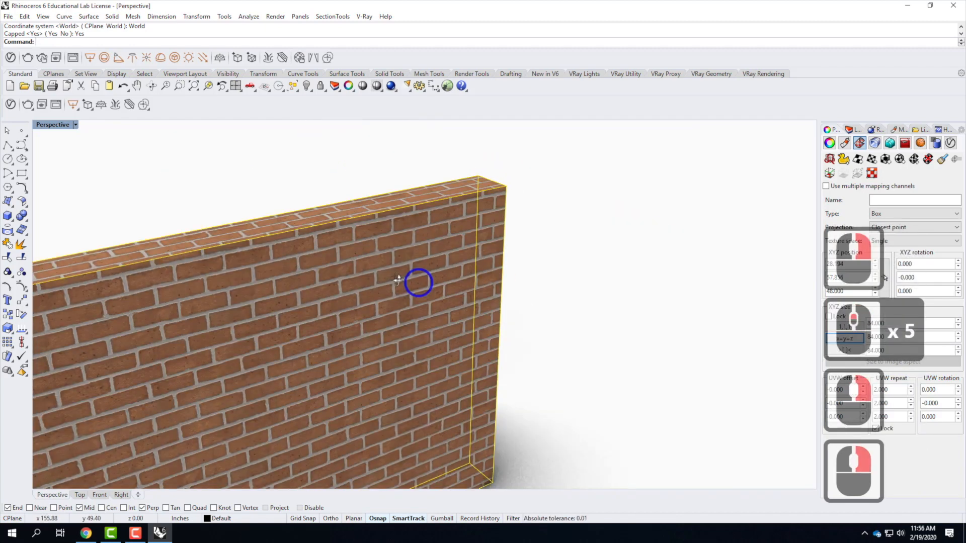
{"action": "scroll", "coordinate": [224, 215], "scroll_direction": "down", "scroll_amount": 3}
{"action": "scroll", "coordinate": [246, 270], "scroll_direction": "up", "scroll_amount": 4}
{"action": "right_click_drag", "start_coordinate": [245, 270], "coordinate": [285, 318]}
{"action": "scroll", "coordinate": [457, 397], "scroll_direction": "up", "scroll_amount": 2}
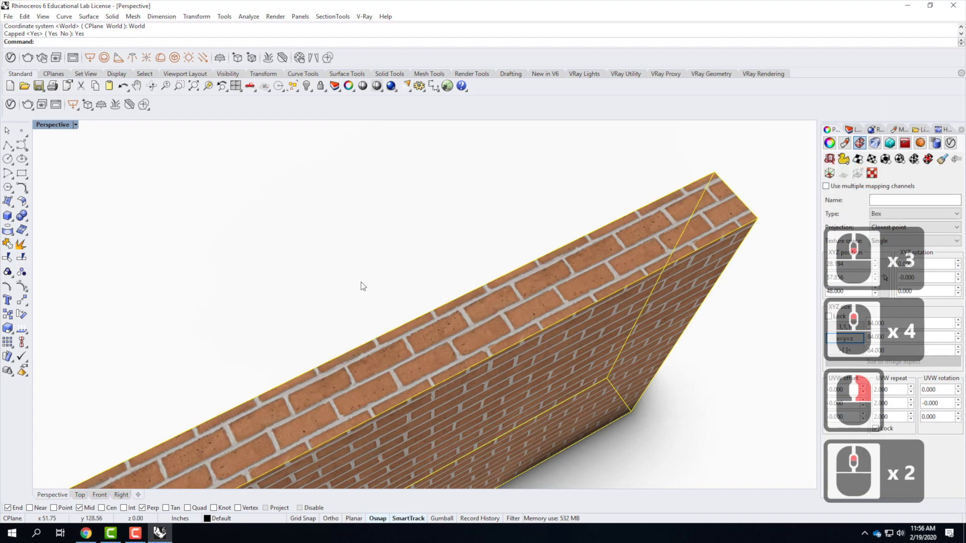
Examine how the brick courses line up along the edge between the wall's long face and top.
{"action": "scroll", "coordinate": [542, 313], "scroll_direction": "down", "scroll_amount": 2}
{"action": "right_click_drag", "start_coordinate": [542, 312], "coordinate": [478, 311]}
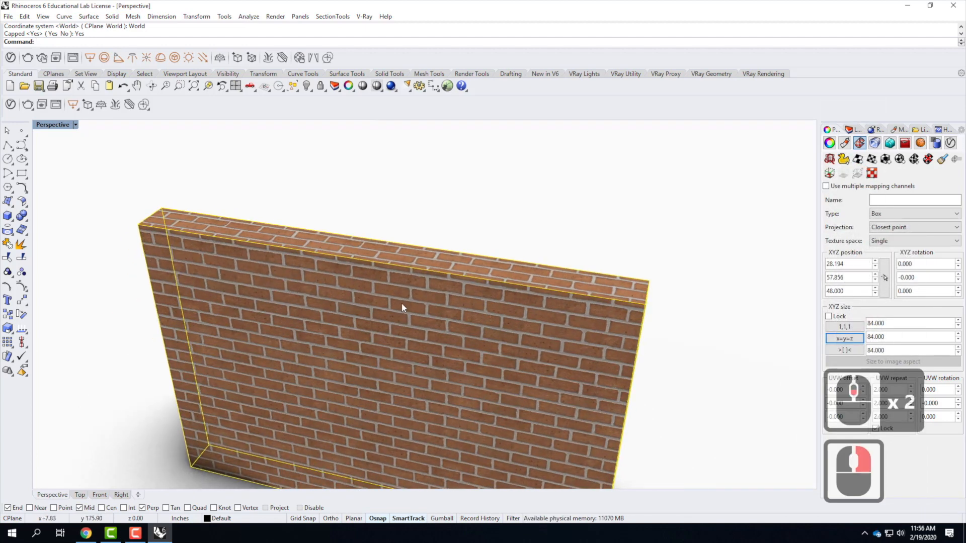
{"action": "scroll", "coordinate": [415, 255], "scroll_direction": "up", "scroll_amount": 3}
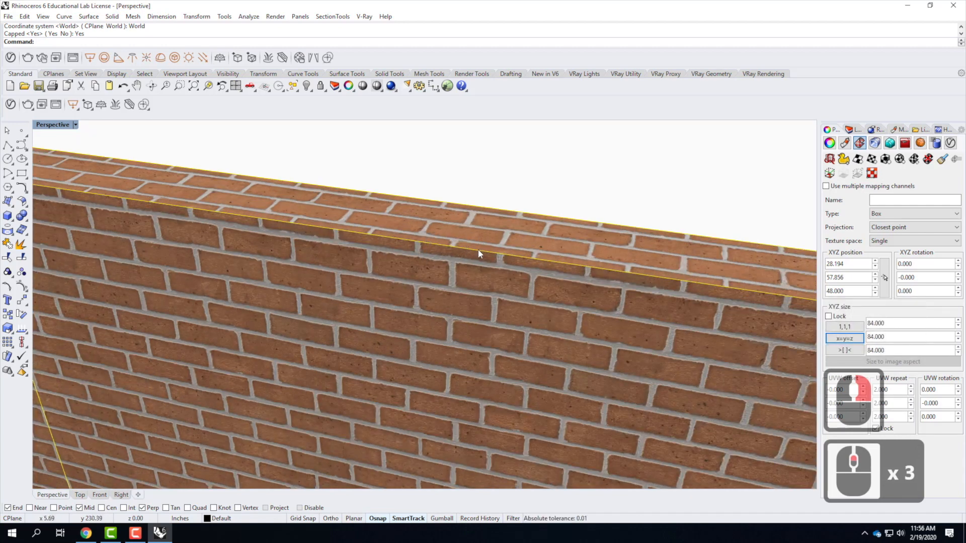
{"action": "right_click_drag", "start_coordinate": [512, 271], "coordinate": [311, 181]}
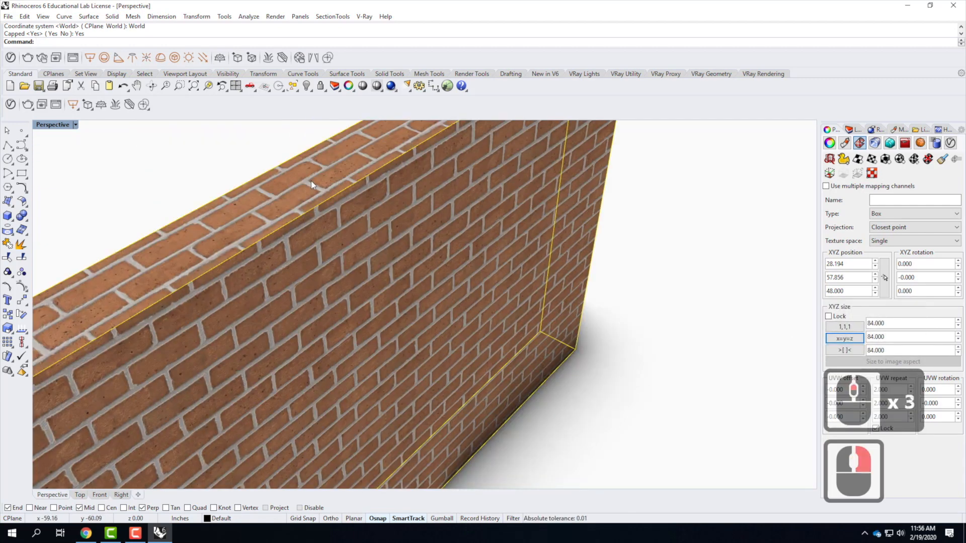
{"action": "right_click_drag", "start_coordinate": [470, 242], "coordinate": [429, 204]}
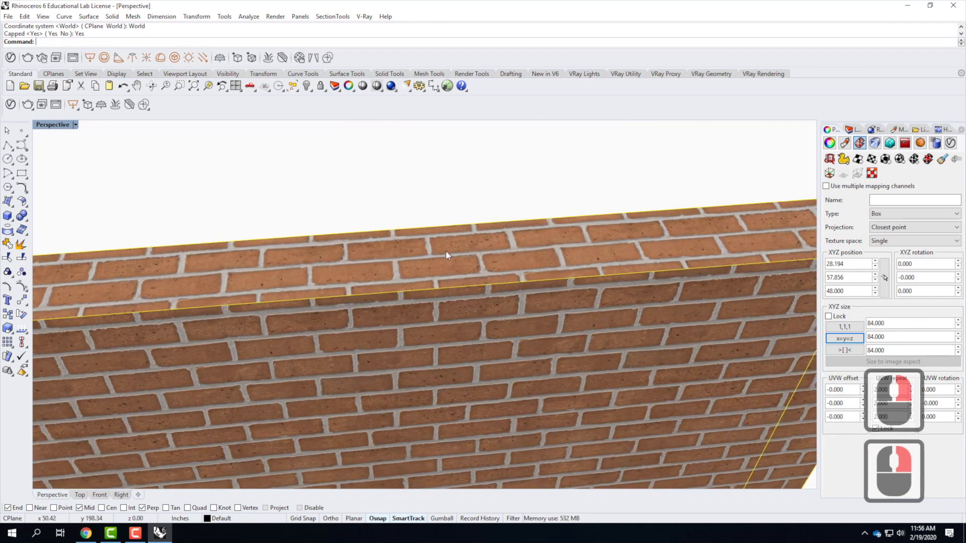
{"action": "scroll", "coordinate": [449, 247], "scroll_direction": "down", "scroll_amount": 4}
{"action": "mouse_move", "coordinate": [489, 287]}
{"action": "right_mouse_down"}
{"action": "mouse_move", "coordinate": [457, 265]}
{"action": "mouse_move", "coordinate": [491, 273]}
{"action": "right_mouse_up"}
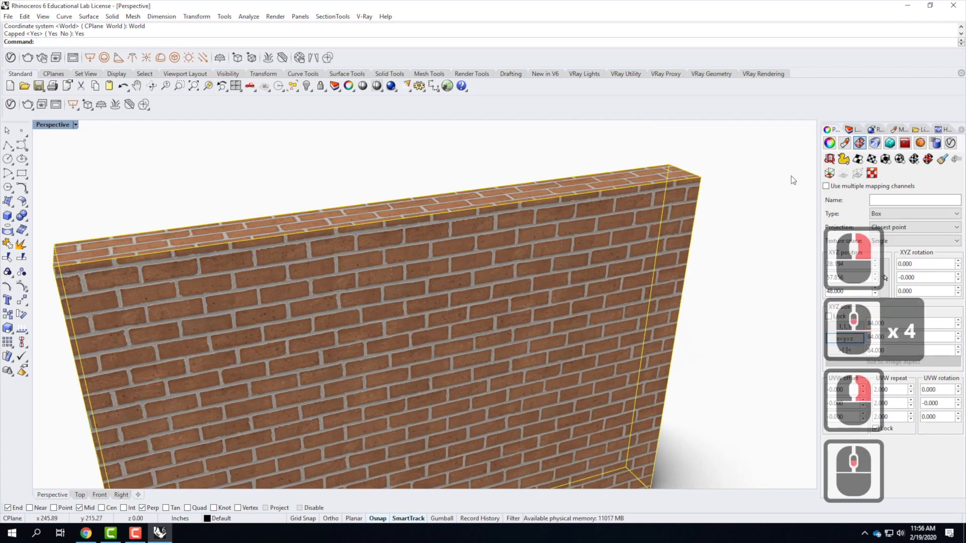
{"action": "scroll", "coordinate": [714, 224], "scroll_direction": "down", "scroll_amount": 2}
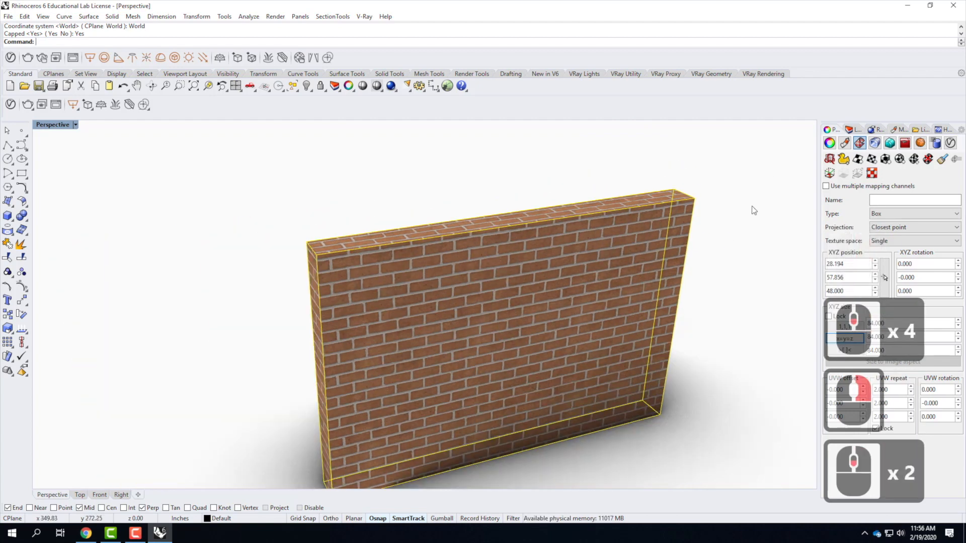
Show the box mapping widget of the wall for mapping channel 1.
{"action": "left_click", "coordinate": [830, 173]}
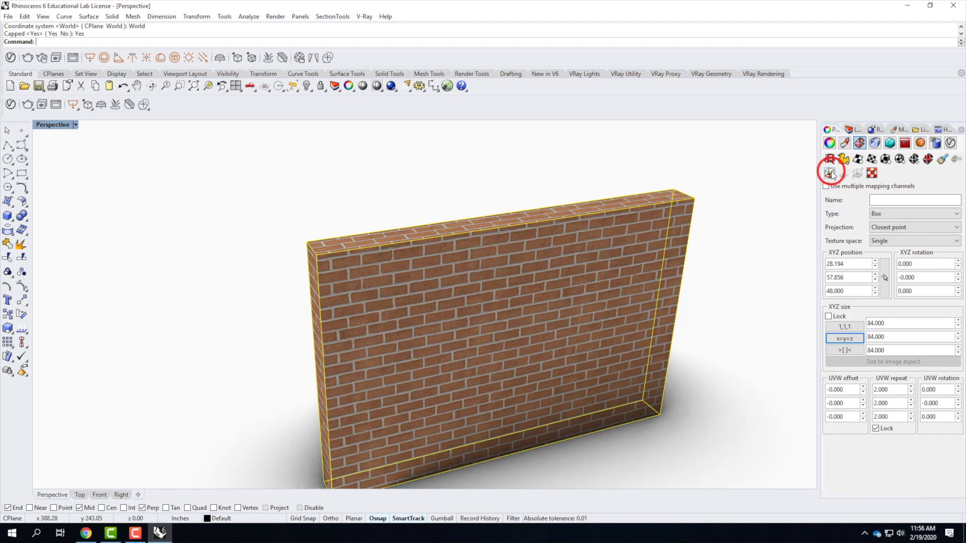
{"action": "right_click", "coordinate": [795, 257]}
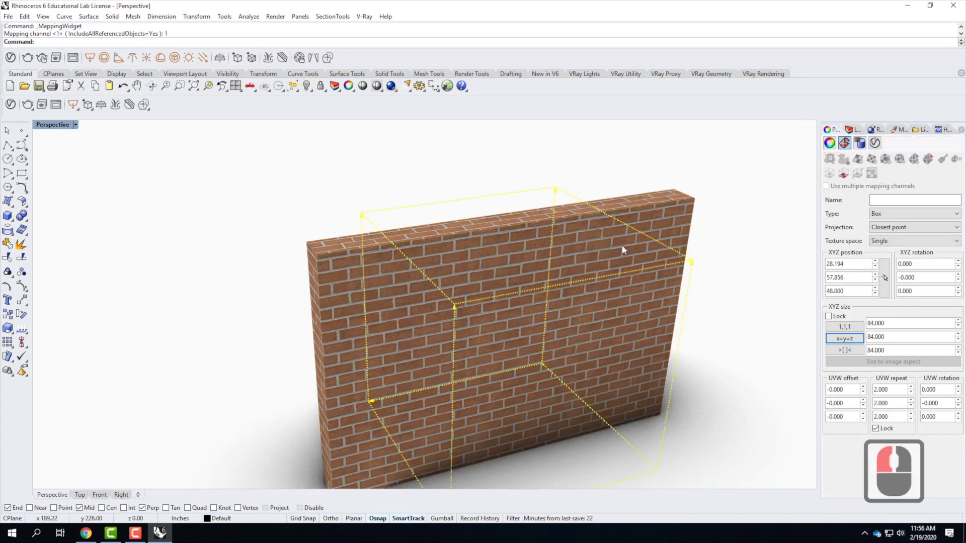
Move the mapping box by its lower front corner about 17.9 inches along Y toward the wall.
{"action": "middle_click_drag", "start_coordinate": [712, 277], "coordinate": [518, 246]}
{"action": "right_click_drag", "start_coordinate": [517, 246], "coordinate": [643, 274]}
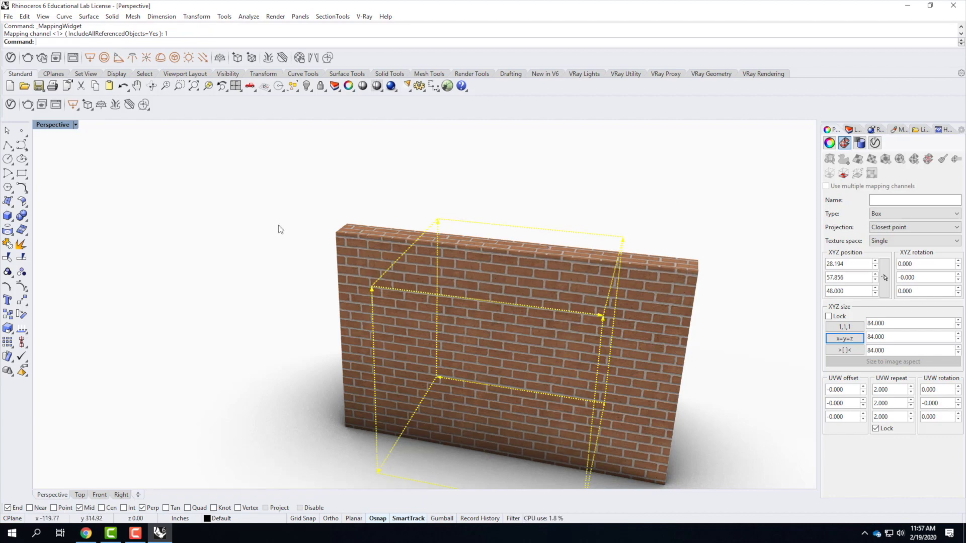
{"action": "scroll", "coordinate": [225, 226], "scroll_direction": "down", "scroll_amount": 2}
{"action": "scroll", "coordinate": [439, 284], "scroll_direction": "up", "scroll_amount": 1}
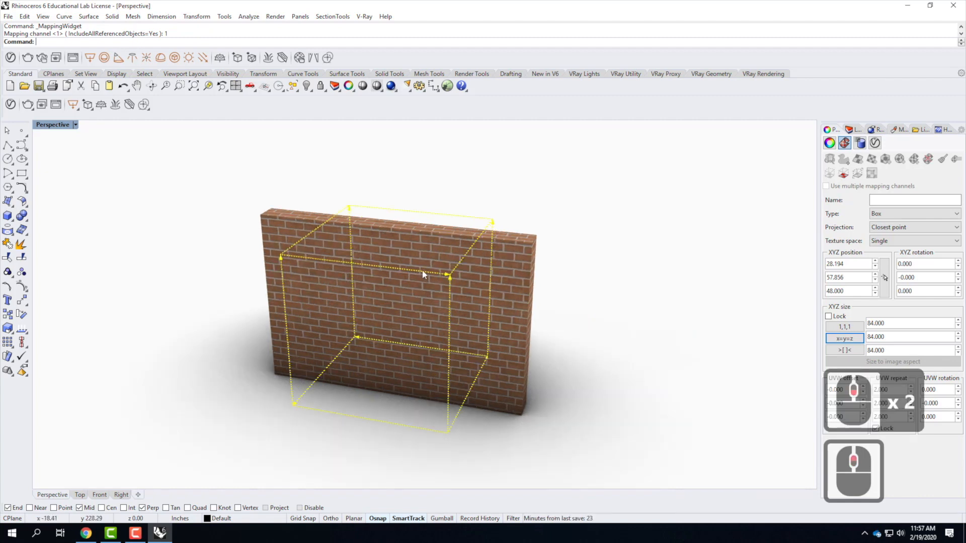
{"action": "type", "text": "move"}
{"action": "key", "text": "Return"}
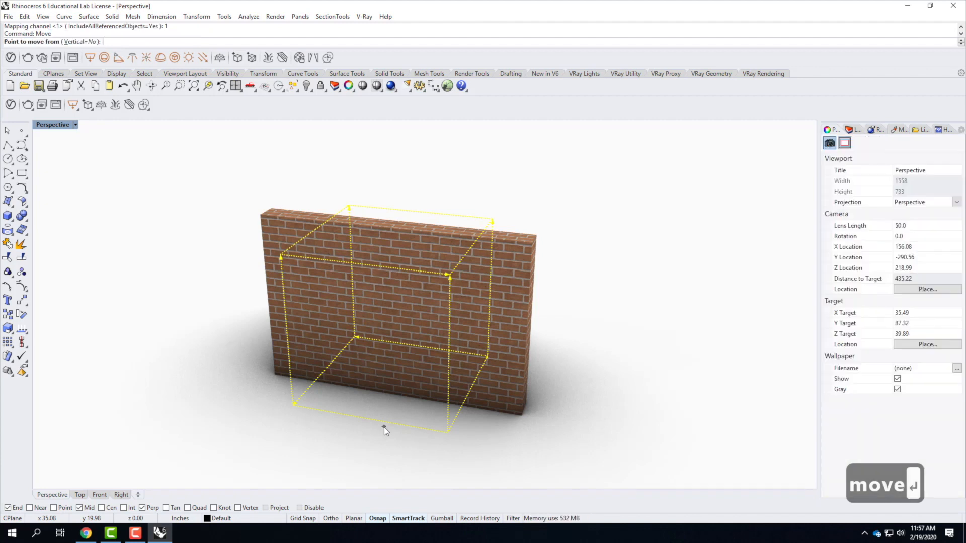
{"action": "left_click", "coordinate": [293, 404]}
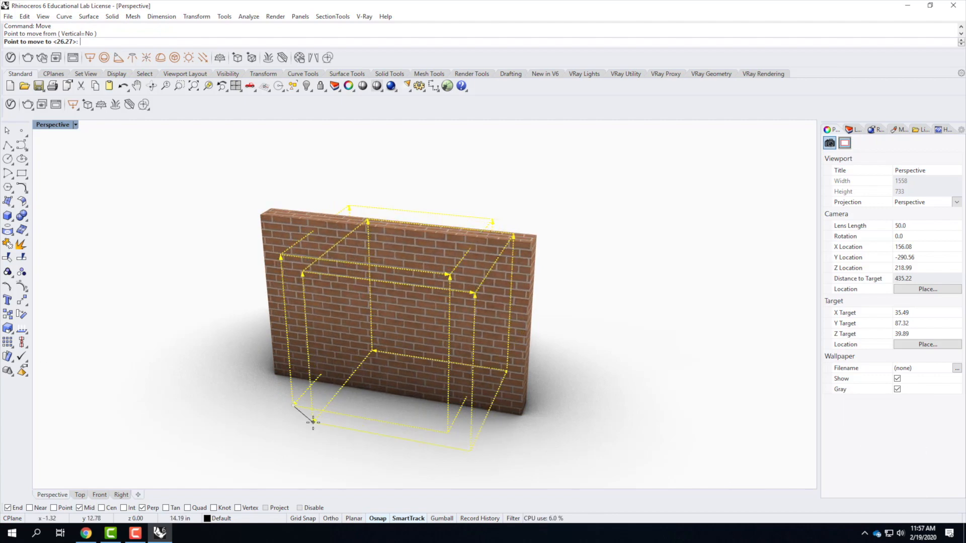
{"action": "scroll", "coordinate": [330, 407], "scroll_direction": "up", "scroll_amount": 3}
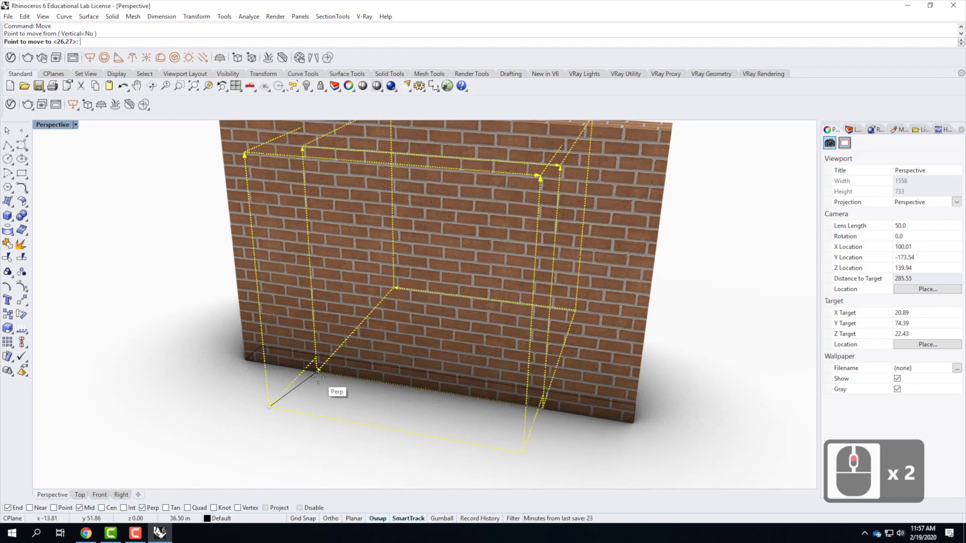
{"action": "right_click_drag", "start_coordinate": [308, 397], "coordinate": [356, 368]}
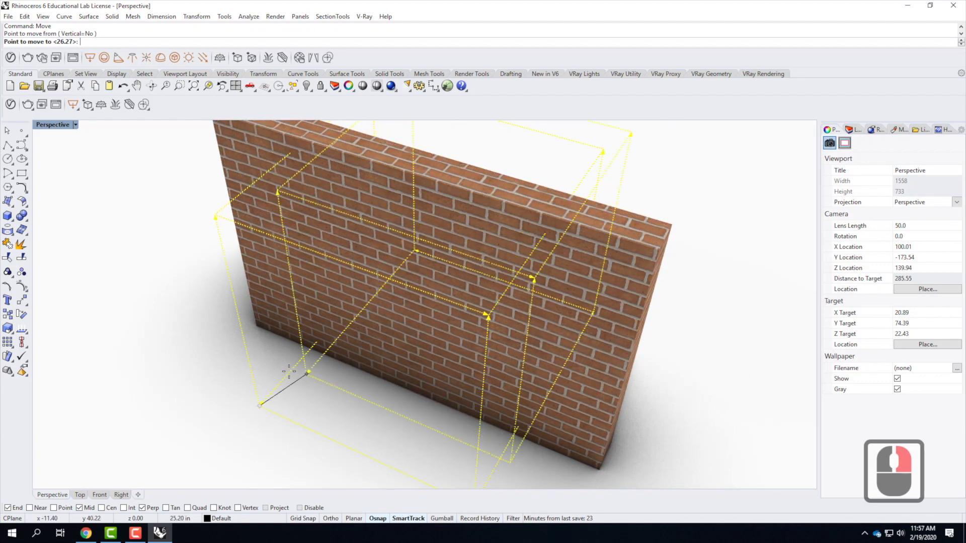
{"action": "left_click", "coordinate": [290, 372]}
{"action": "left_click", "coordinate": [450, 334]}
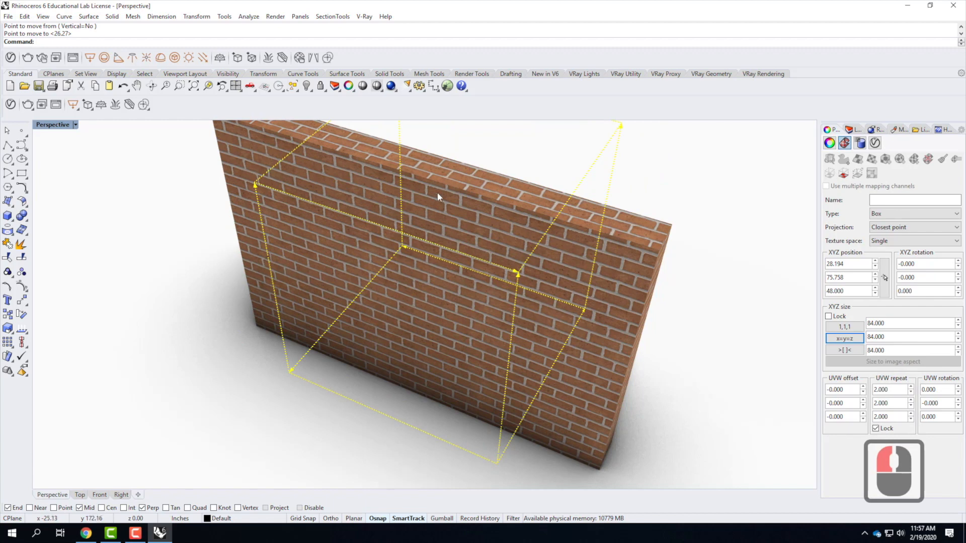
Move the mapping box by its upper front corner onto the top front corner at the wall's end.
{"action": "type", "text": "M"}
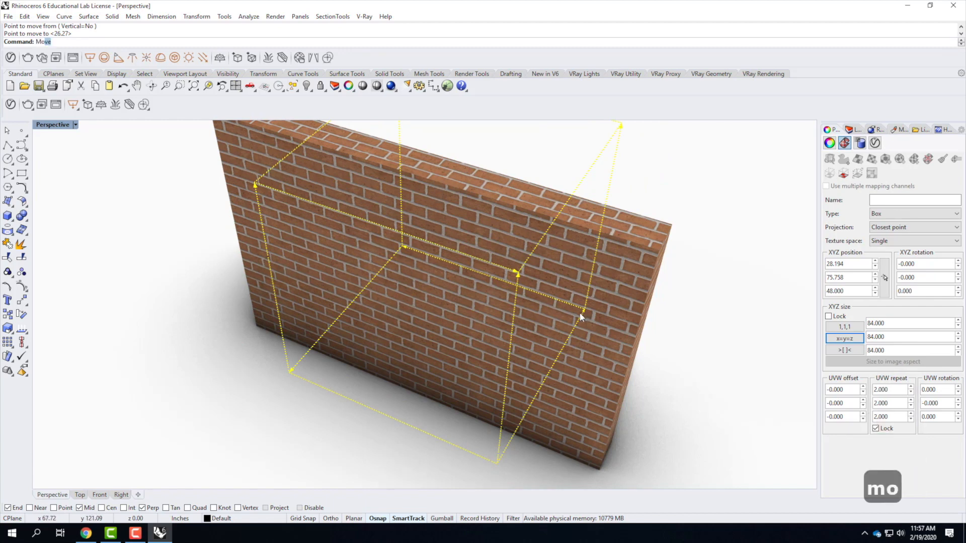
{"action": "type", "text": "ove"}
{"action": "key", "text": "Return"}
{"action": "left_click", "coordinate": [519, 273]}
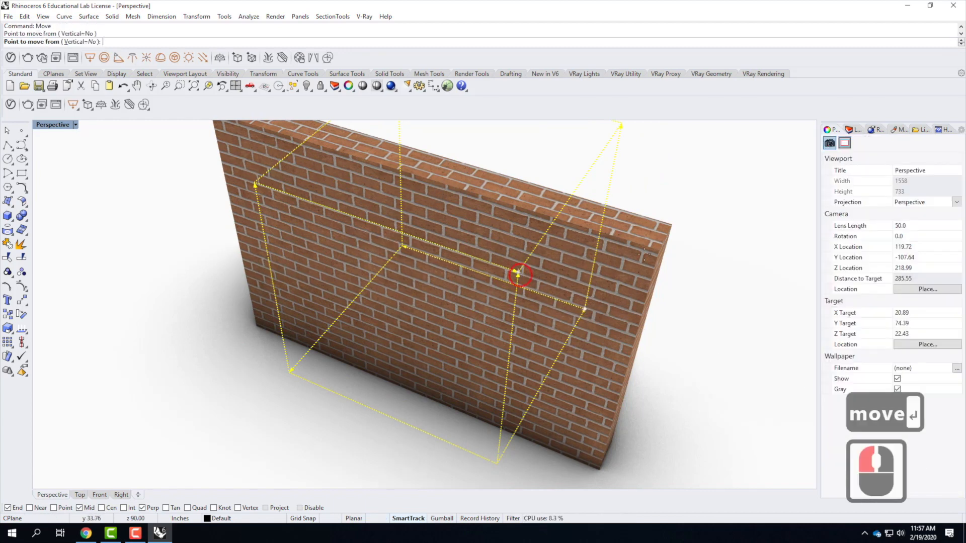
{"action": "left_click", "coordinate": [660, 251]}
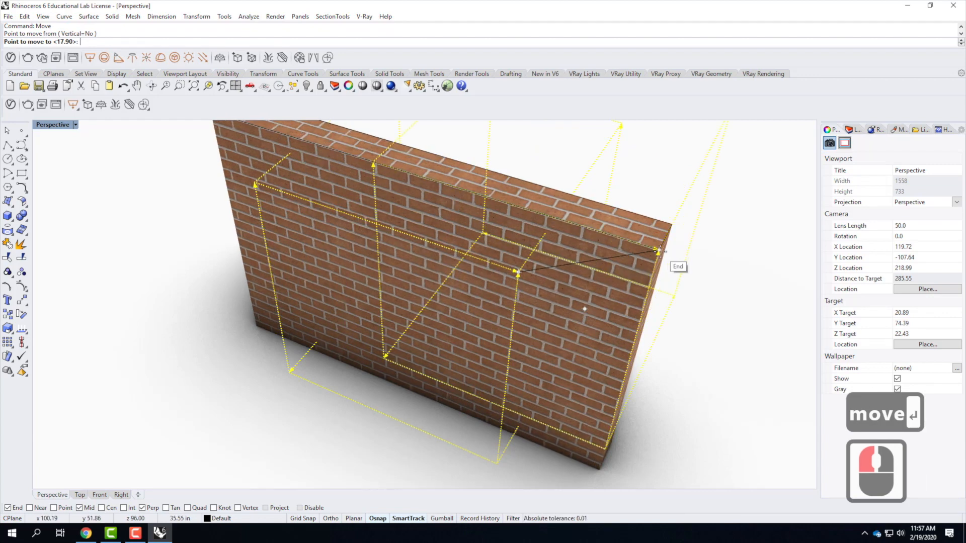
Check the bricks at the wall's end and shift the mapping box freehand in front of the long face, to about X 40.99, Y 27.58.
{"action": "scroll", "coordinate": [642, 247], "scroll_direction": "up", "scroll_amount": 2}
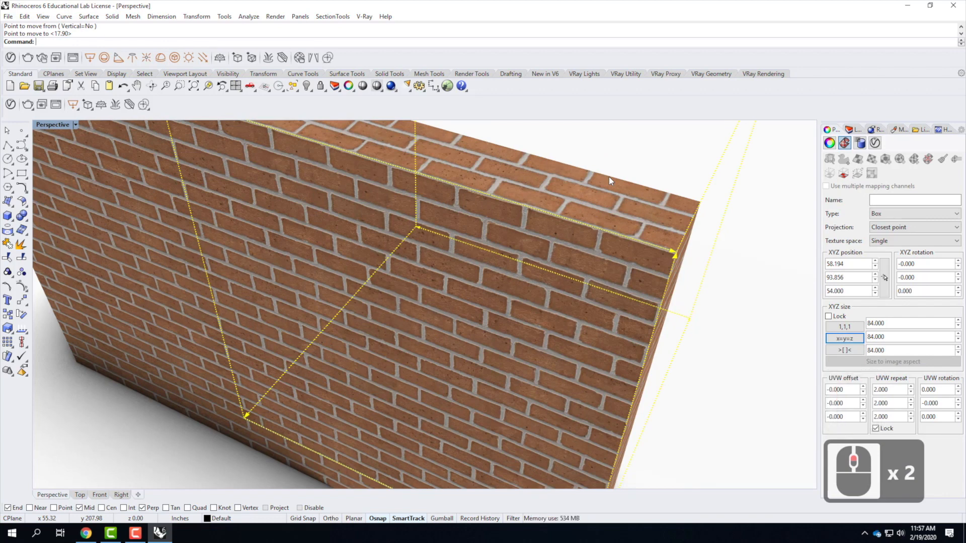
{"action": "scroll", "coordinate": [700, 216], "scroll_direction": "down", "scroll_amount": 2}
{"action": "right_click_drag", "start_coordinate": [700, 224], "coordinate": [511, 226]}
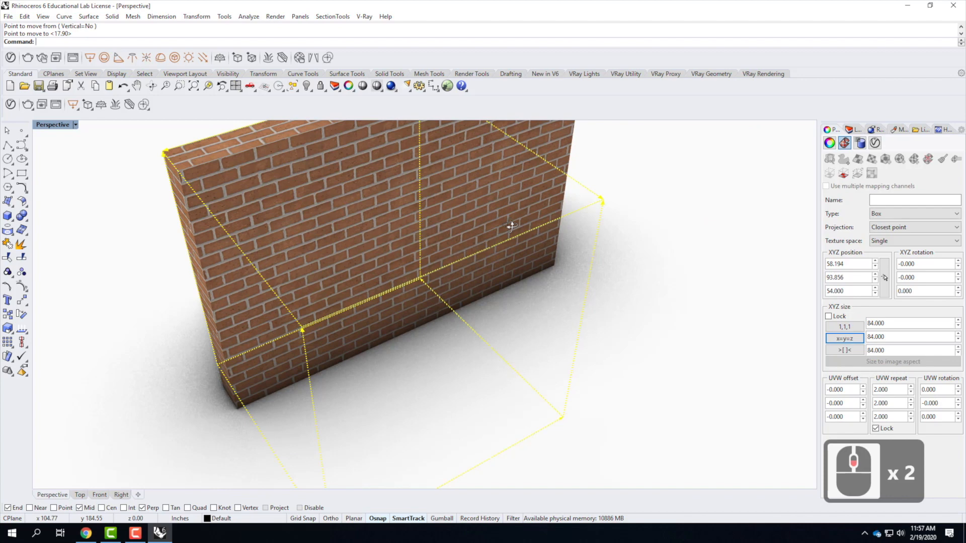
{"action": "right_click_drag", "start_coordinate": [511, 226], "coordinate": [643, 215]}
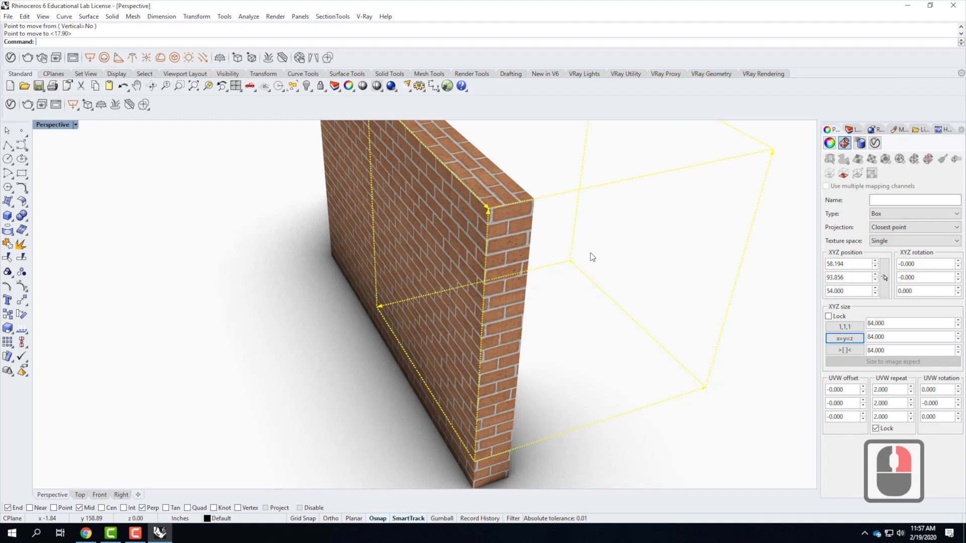
{"action": "scroll", "coordinate": [448, 234], "scroll_direction": "down", "scroll_amount": 2}
{"action": "mouse_move", "coordinate": [448, 234]}
{"action": "right_mouse_down"}
{"action": "mouse_move", "coordinate": [431, 240]}
{"action": "mouse_move", "coordinate": [463, 240]}
{"action": "right_mouse_up"}
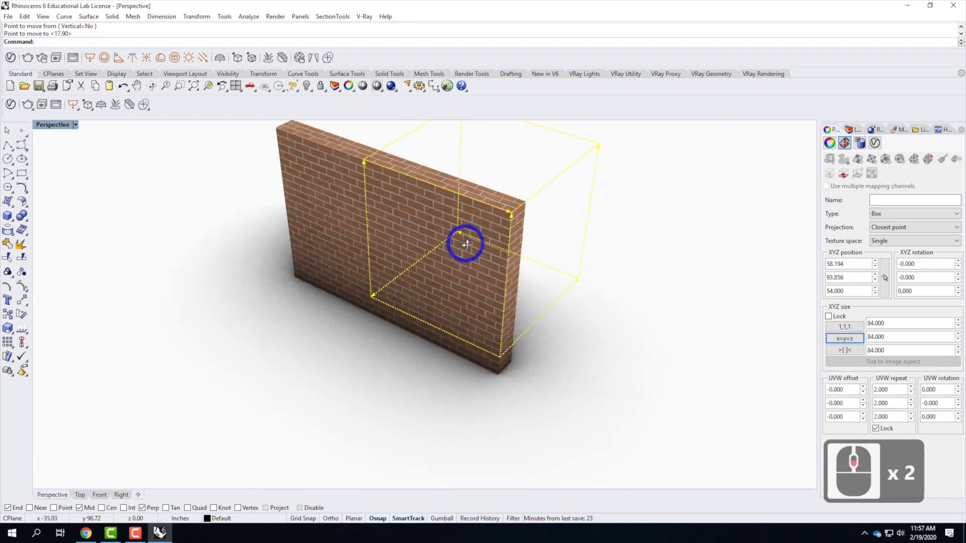
{"action": "left_click_drag", "start_coordinate": [588, 152], "coordinate": [526, 181]}
{"action": "left_click_drag", "start_coordinate": [524, 183], "coordinate": [529, 185]}
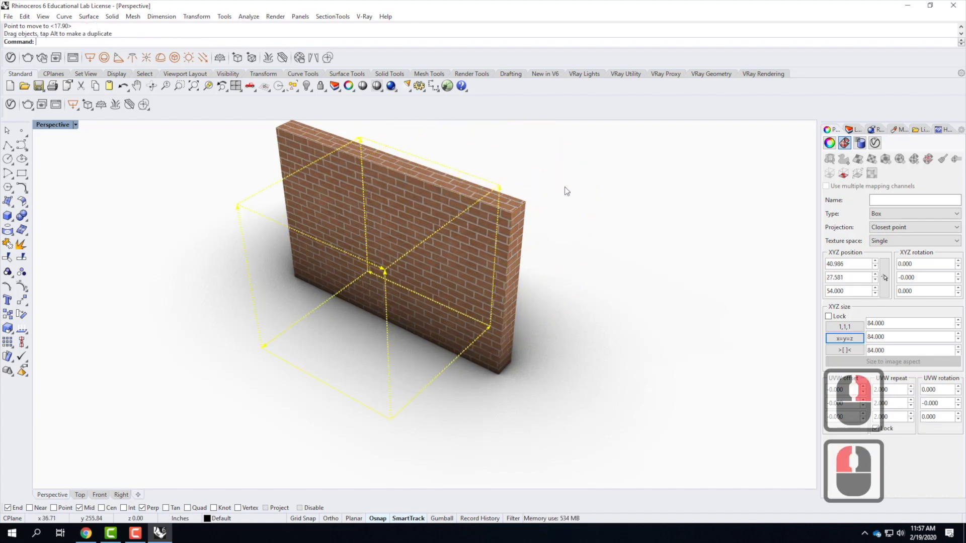
Turn on the Gumball and move the mapping box 4 inches along its X axis.
{"action": "scroll", "coordinate": [506, 234], "scroll_direction": "down", "scroll_amount": 2}
{"action": "right_click_drag", "start_coordinate": [397, 289], "coordinate": [442, 233]}
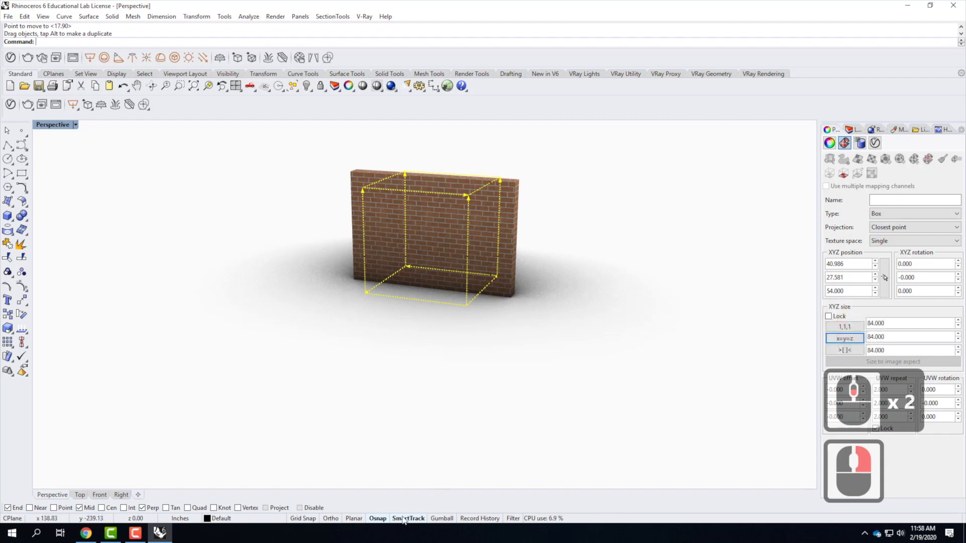
{"action": "left_click", "coordinate": [442, 519]}
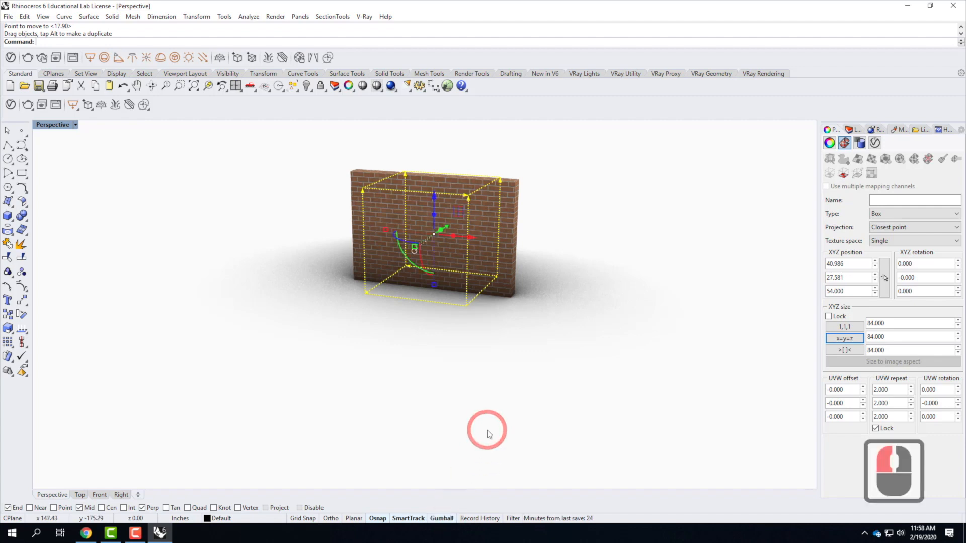
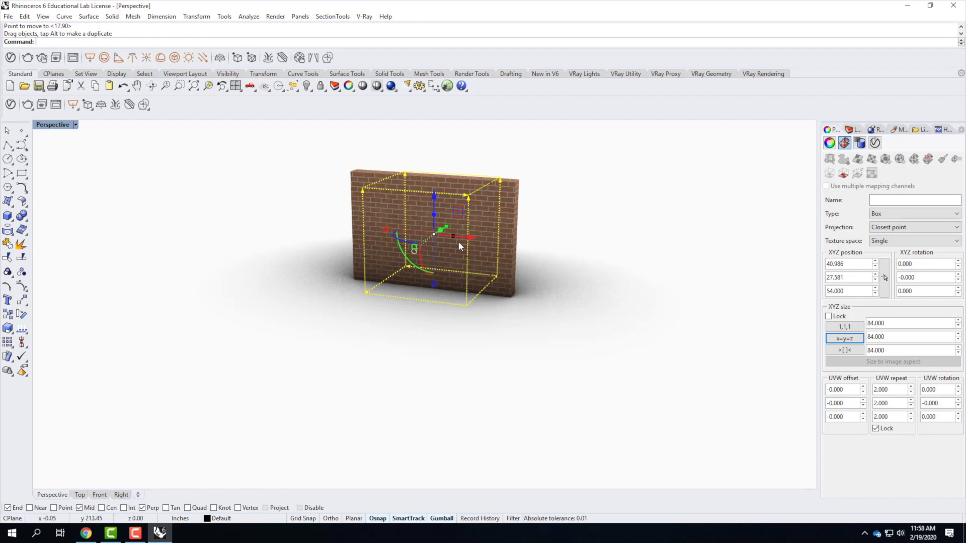
{"action": "scroll", "coordinate": [458, 242], "scroll_direction": "up", "scroll_amount": 2}
{"action": "scroll", "coordinate": [459, 240], "scroll_direction": "up", "scroll_amount": 2}
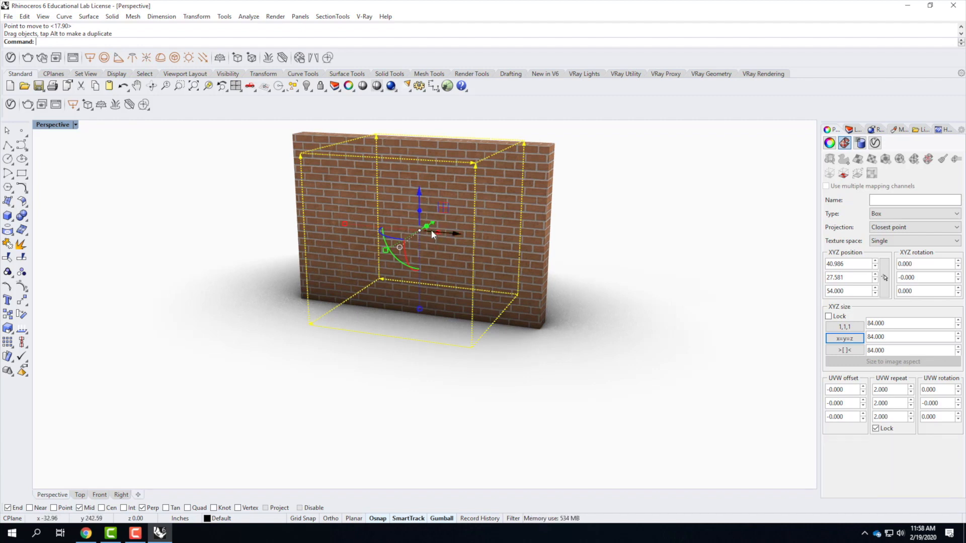
{"action": "mouse_move", "coordinate": [432, 234]}
{"action": "left_mouse_down"}
{"action": "mouse_move", "coordinate": [483, 236]}
{"action": "mouse_move", "coordinate": [432, 233]}
{"action": "left_mouse_up"}
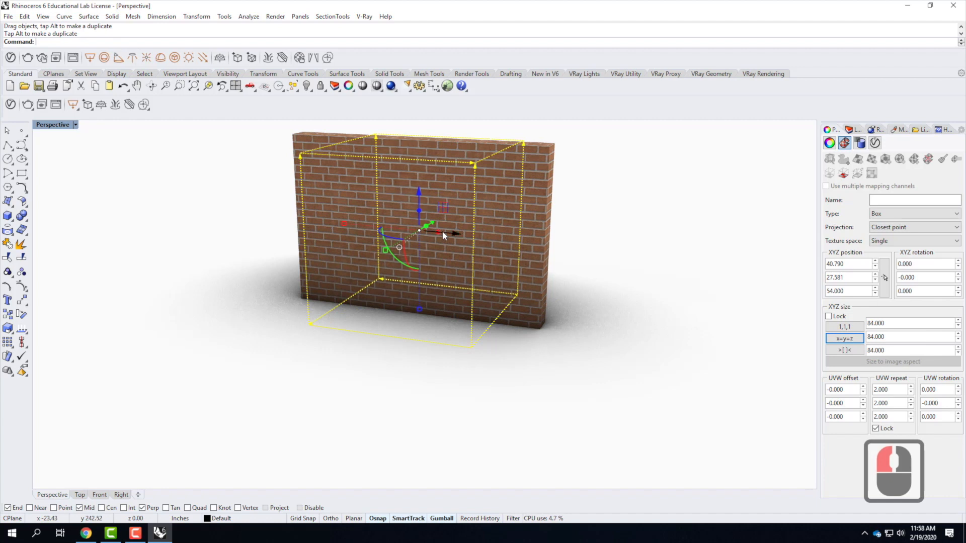
{"action": "left_click", "coordinate": [442, 231]}
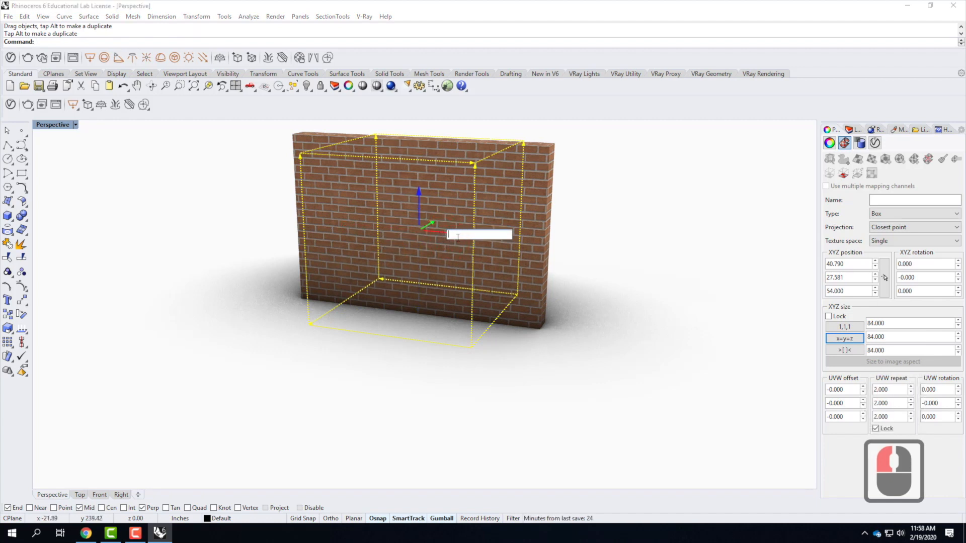
{"action": "type", "text": "4"}
{"action": "key", "text": "Return"}
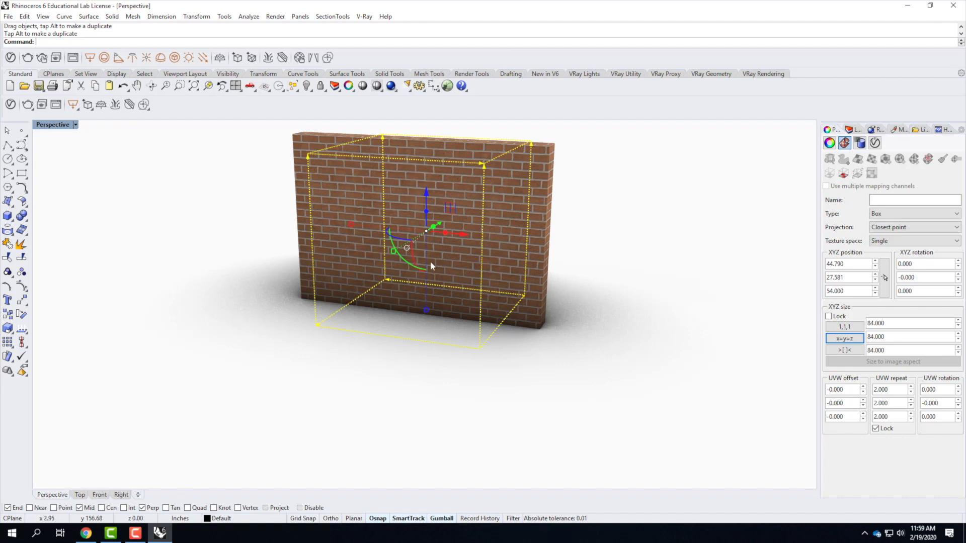
Rotate the mapping box around its X axis, first freehand by about 27 degrees and again by an exact 45 degrees.
{"action": "mouse_move", "coordinate": [414, 257]}
{"action": "left_mouse_down"}
{"action": "mouse_move", "coordinate": [417, 231]}
{"action": "mouse_move", "coordinate": [431, 297]}
{"action": "mouse_move", "coordinate": [445, 269]}
{"action": "mouse_move", "coordinate": [439, 276]}
{"action": "mouse_move", "coordinate": [405, 248]}
{"action": "left_mouse_up"}
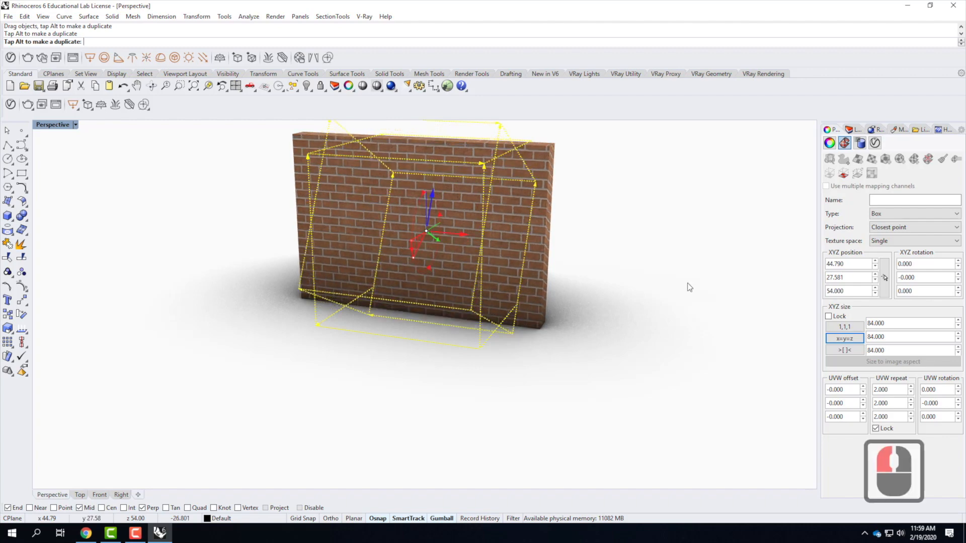
{"action": "right_click_drag", "start_coordinate": [690, 287], "coordinate": [454, 209]}
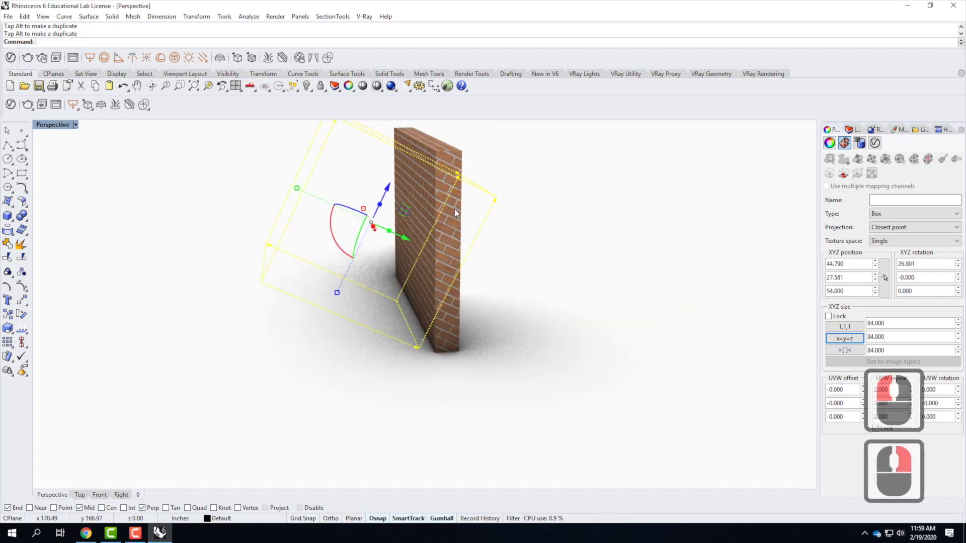
{"action": "scroll", "coordinate": [455, 210], "scroll_direction": "up", "scroll_amount": 2}
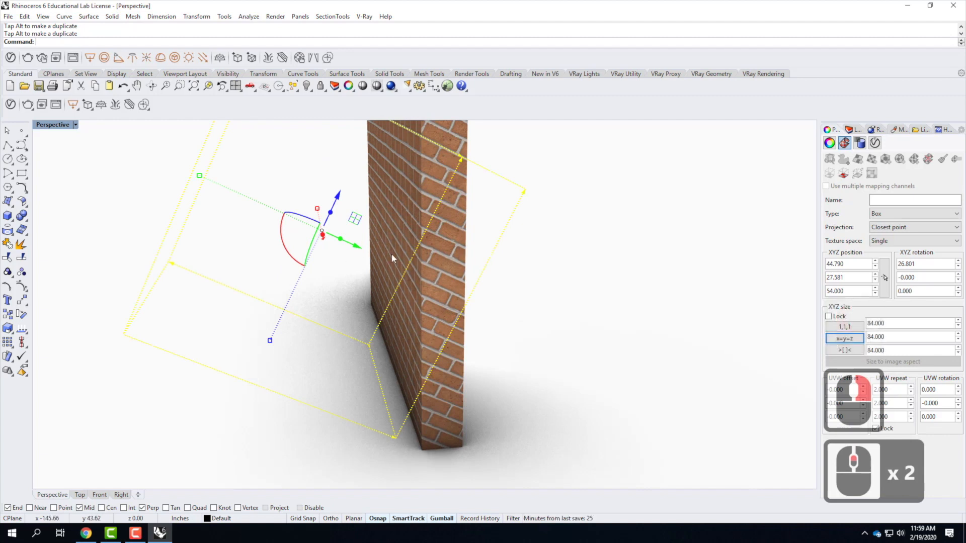
{"action": "left_click", "coordinate": [280, 241]}
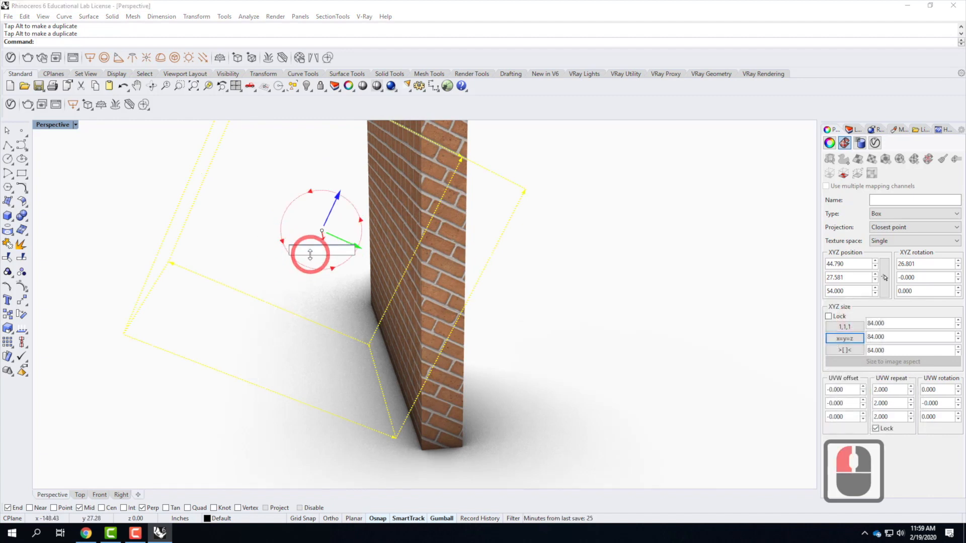
{"action": "type", "text": "45"}
{"action": "key", "text": "Return"}
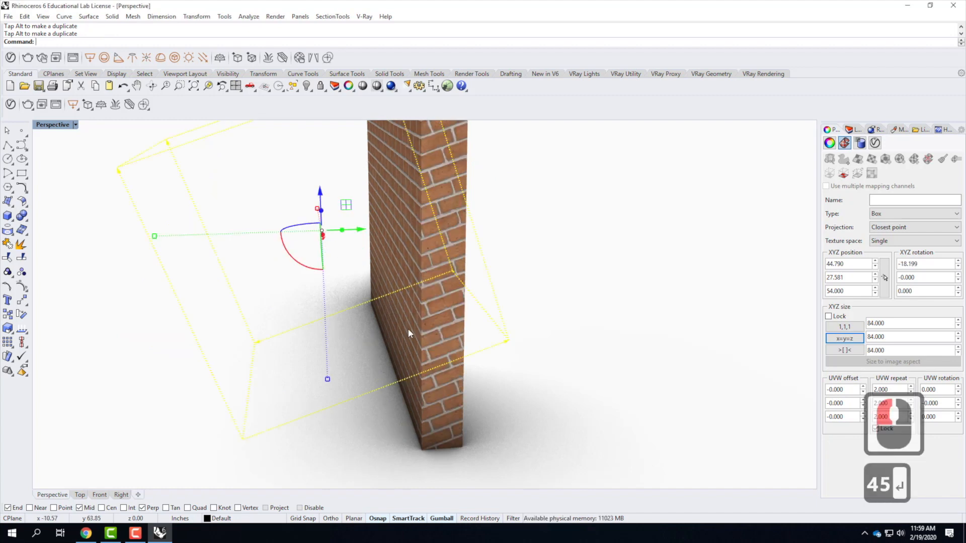
Rotate the mapping box around the vertical Z axis and check the angled bricks on the wall's top and long face.
{"action": "right_click_drag", "start_coordinate": [343, 312], "coordinate": [462, 323]}
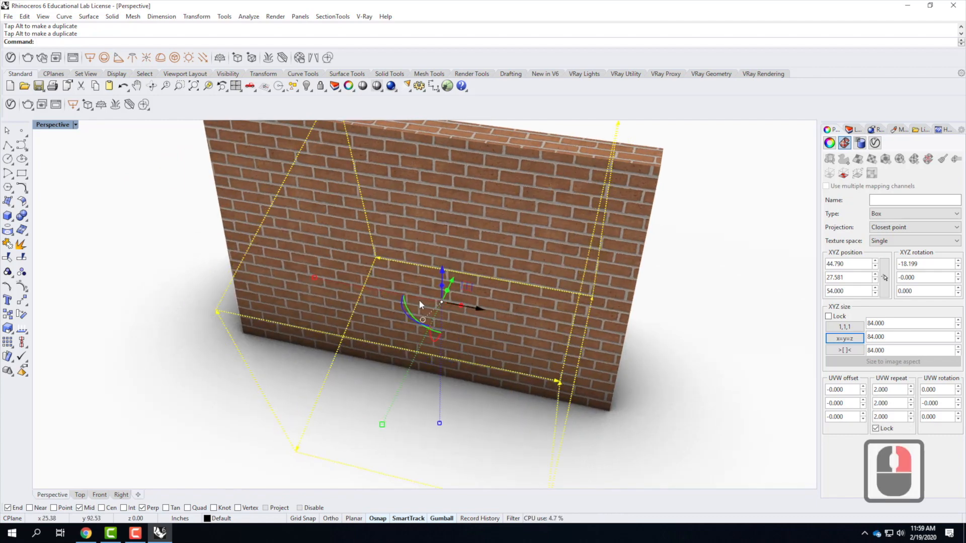
{"action": "left_click", "coordinate": [406, 311]}
{"action": "key", "text": "Return"}
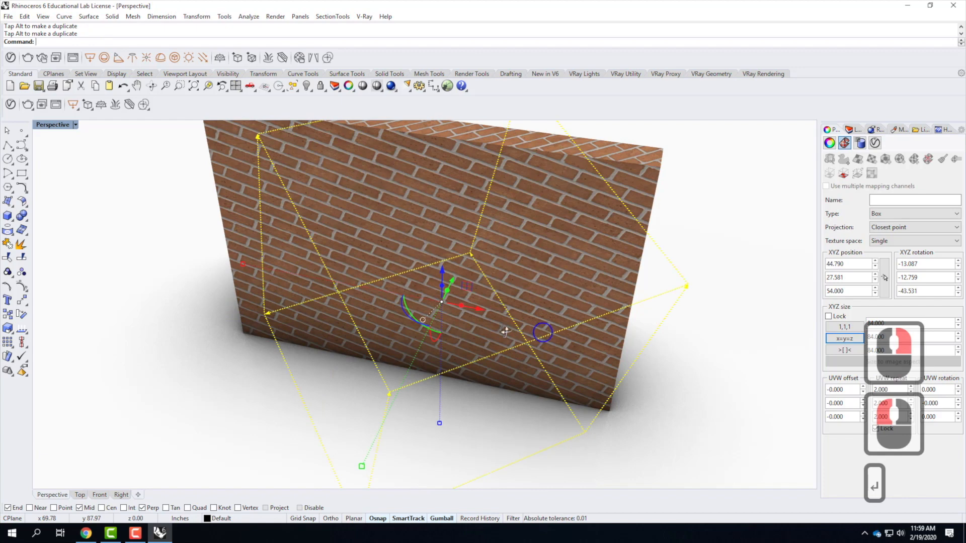
{"action": "right_click_drag", "start_coordinate": [505, 332], "coordinate": [496, 378]}
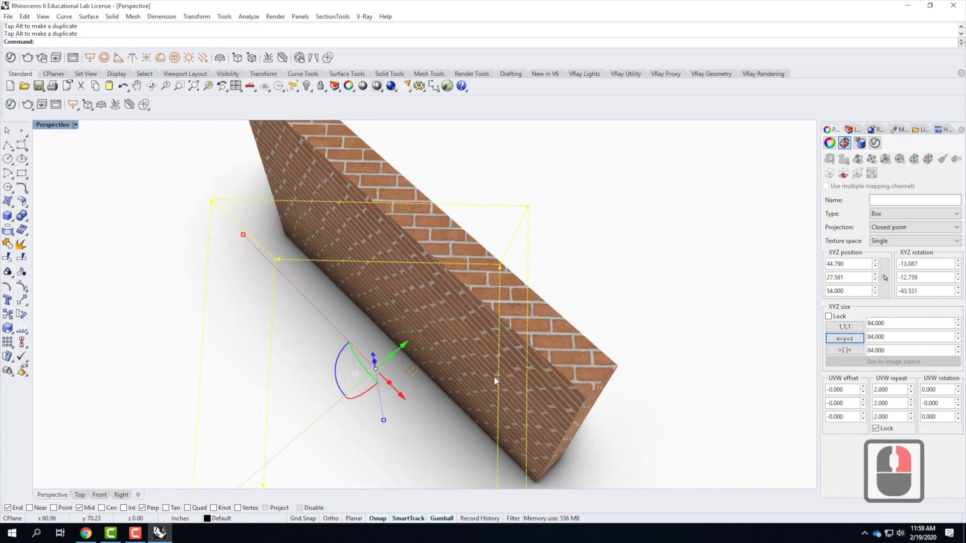
{"action": "scroll", "coordinate": [391, 287], "scroll_direction": "down", "scroll_amount": 2}
{"action": "right_click_drag", "start_coordinate": [427, 330], "coordinate": [454, 301]}
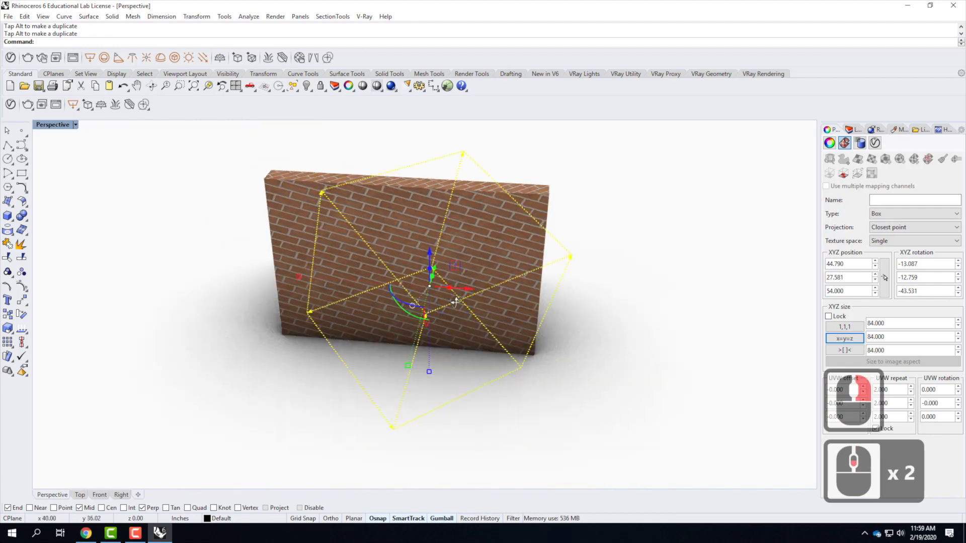
Turn off the mapping widget of the wall.
{"action": "left_click", "coordinate": [844, 173]}
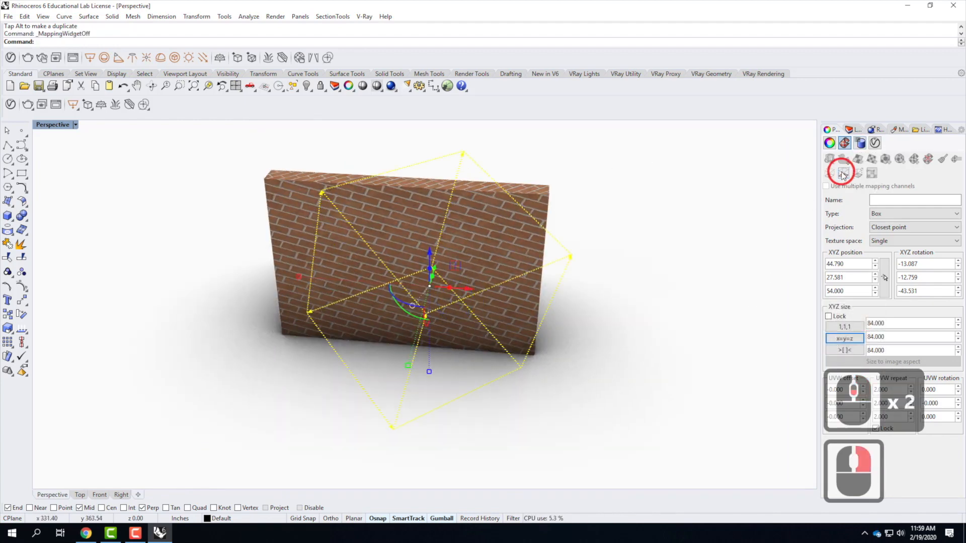
{"action": "left_click", "coordinate": [826, 130]}
{"action": "left_click", "coordinate": [879, 145]}
{"action": "left_click", "coordinate": [749, 182]}
Remove mapping channel 1 from the wall and turn off the Gumball.
{"action": "left_click", "coordinate": [457, 190]}
{"action": "left_click", "coordinate": [823, 170]}
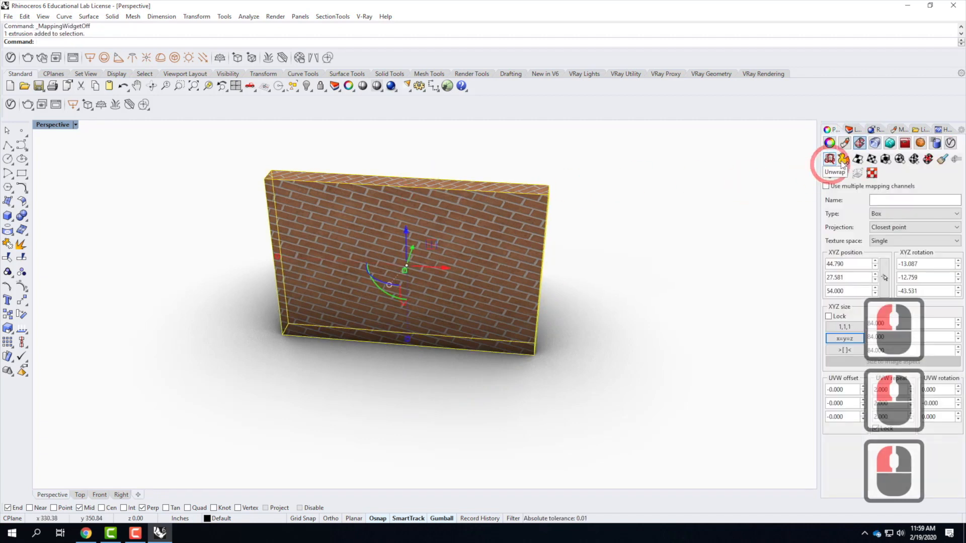
{"action": "left_click", "coordinate": [930, 166]}
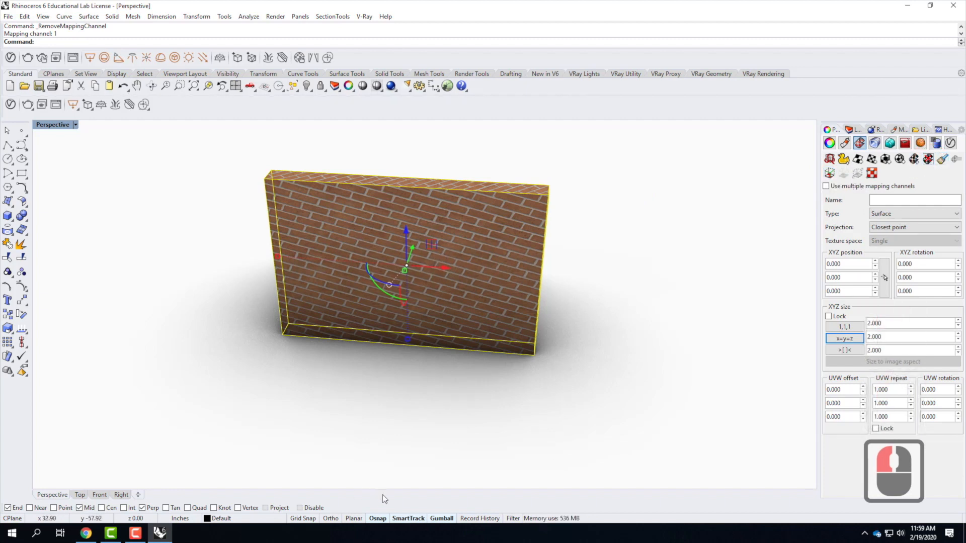
{"action": "left_click", "coordinate": [442, 519]}
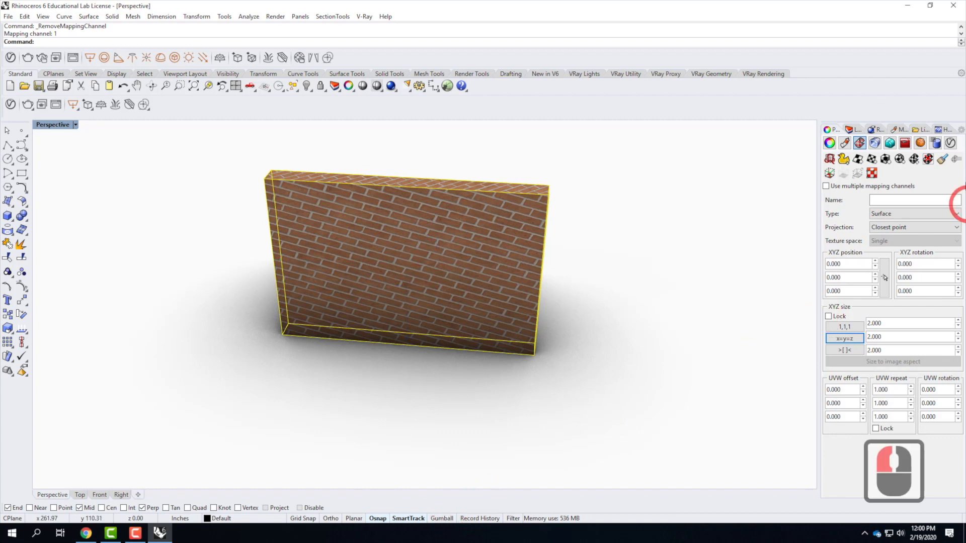
Apply a capped box mapping to the wall from its world-aligned bounding box and make its XYZ size a uniform 84 inches.
{"action": "left_click", "coordinate": [929, 159]}
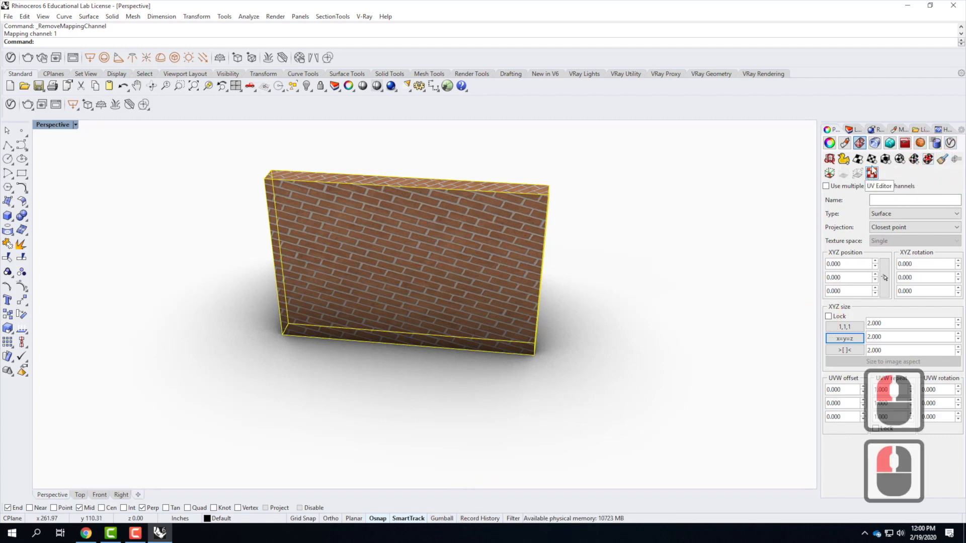
{"action": "left_click", "coordinate": [886, 159]}
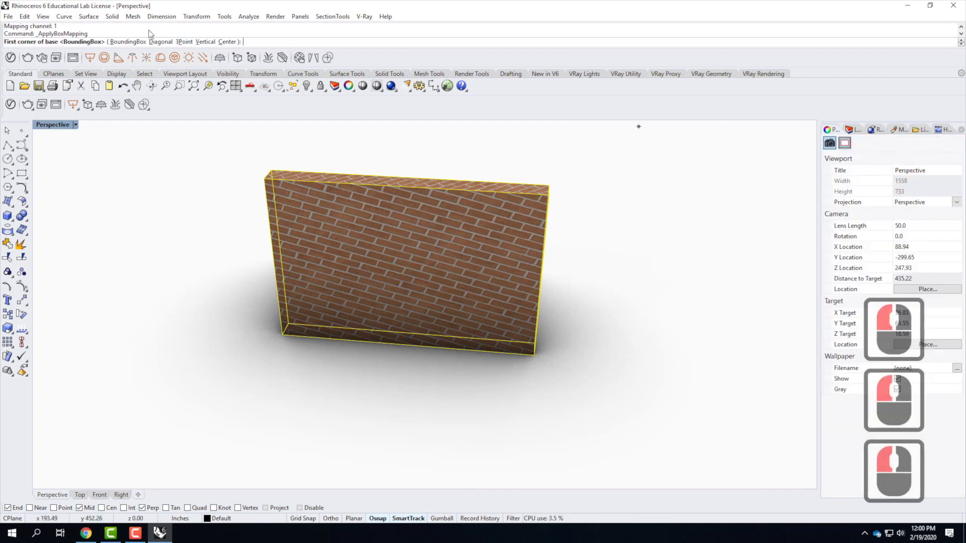
{"action": "left_click", "coordinate": [129, 42]}
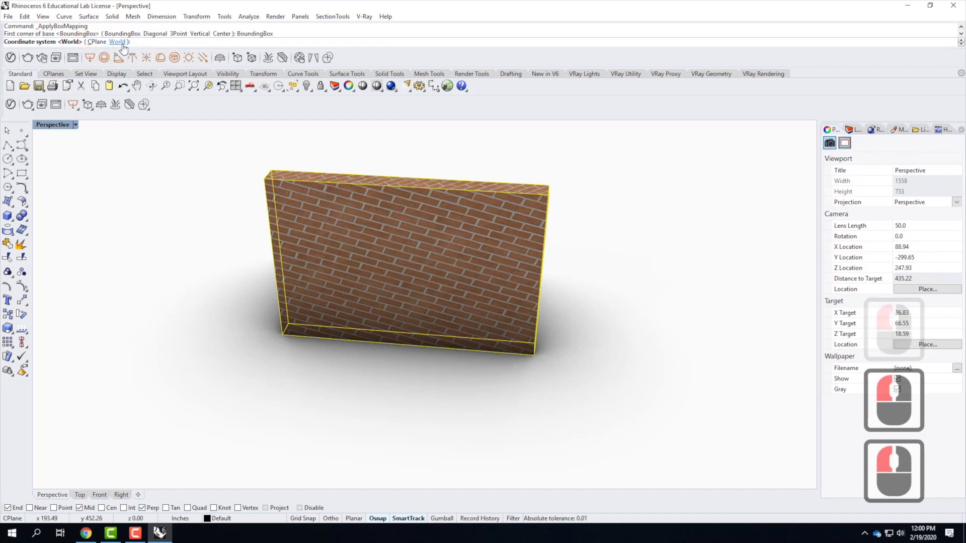
{"action": "left_click", "coordinate": [122, 42]}
{"action": "left_click", "coordinate": [52, 42]}
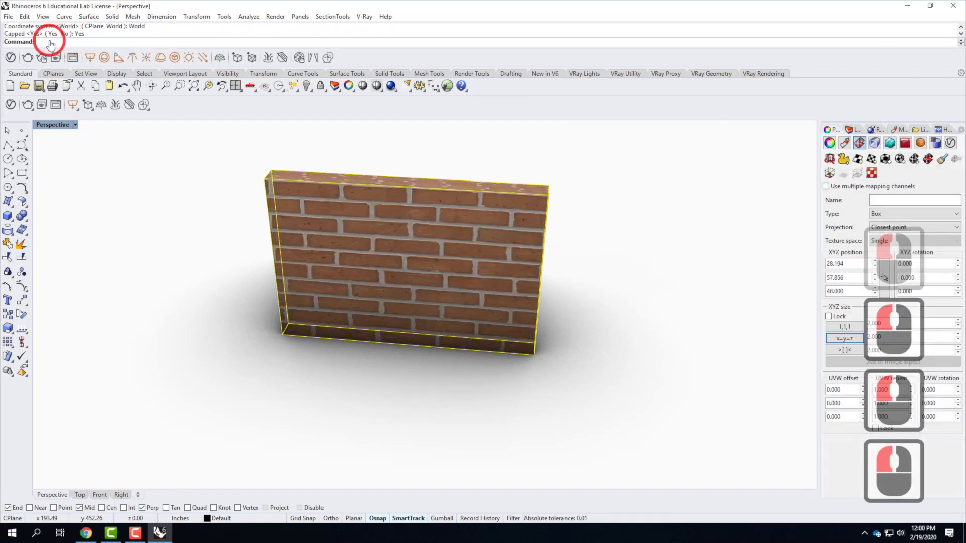
{"action": "left_click", "coordinate": [845, 338]}
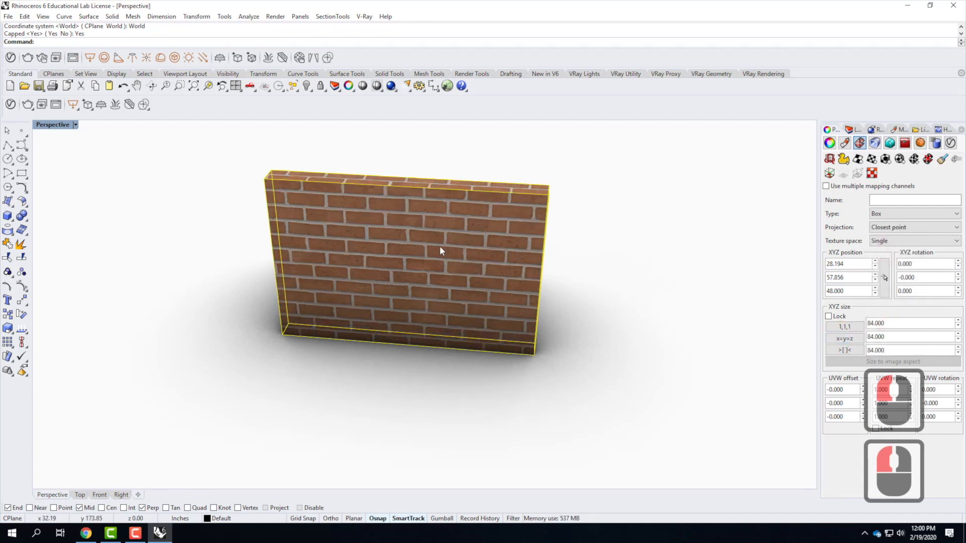
Show the mapping widget of the wall and select it for moving.
{"action": "left_click", "coordinate": [830, 173]}
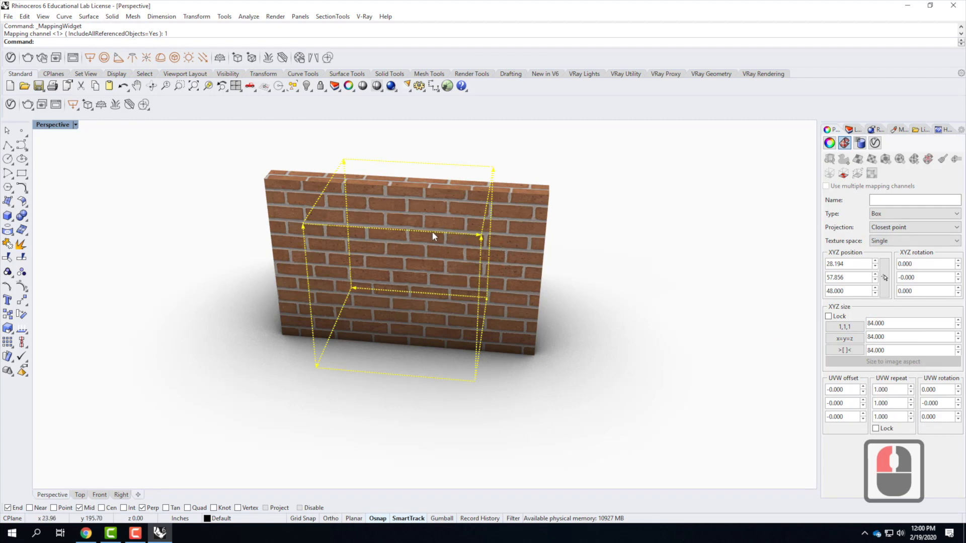
{"action": "type", "text": ",pb"}
{"action": "key", "text": "BackSpace"}
{"action": "type", "text": "ve"}
{"action": "key", "text": "Return"}
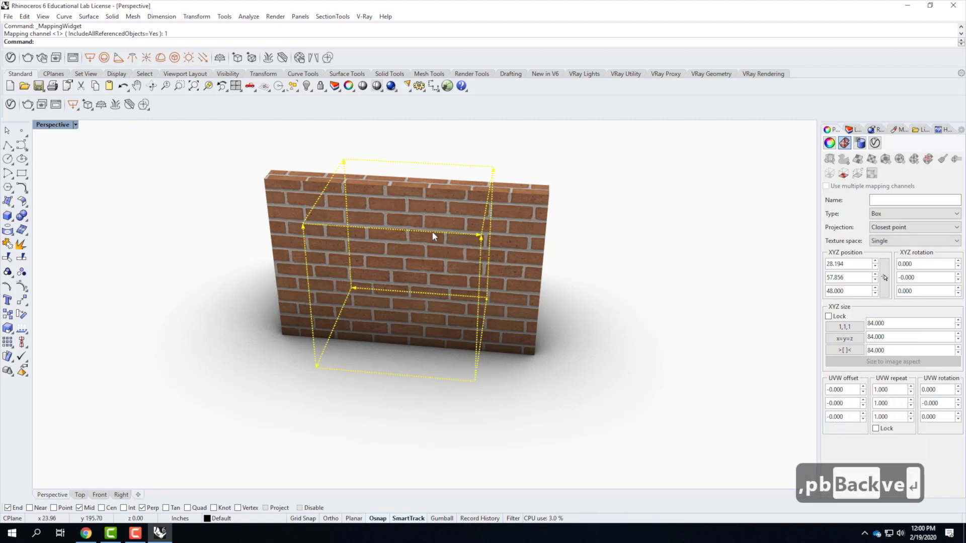
{"action": "type", "text": "move"}
{"action": "key", "text": "Return"}
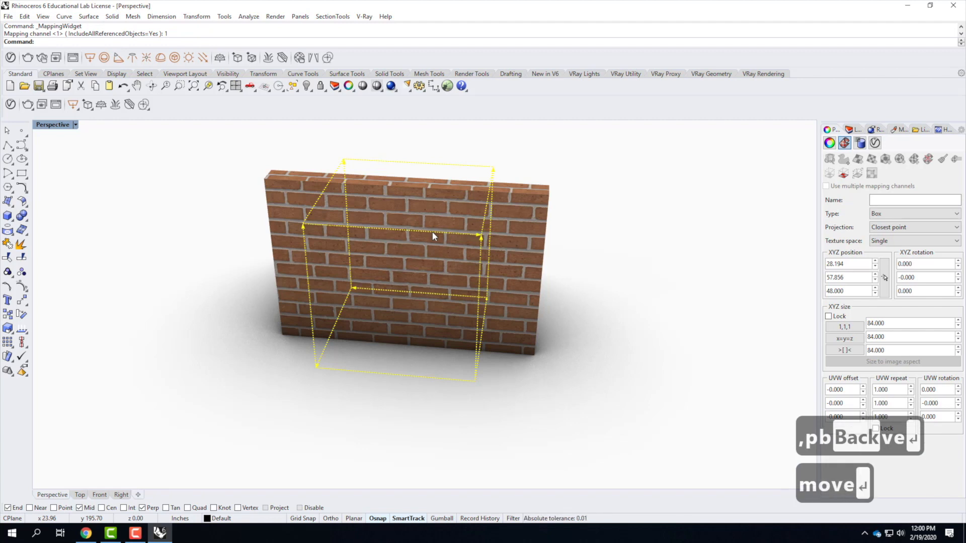
{"action": "left_click", "coordinate": [482, 242]}
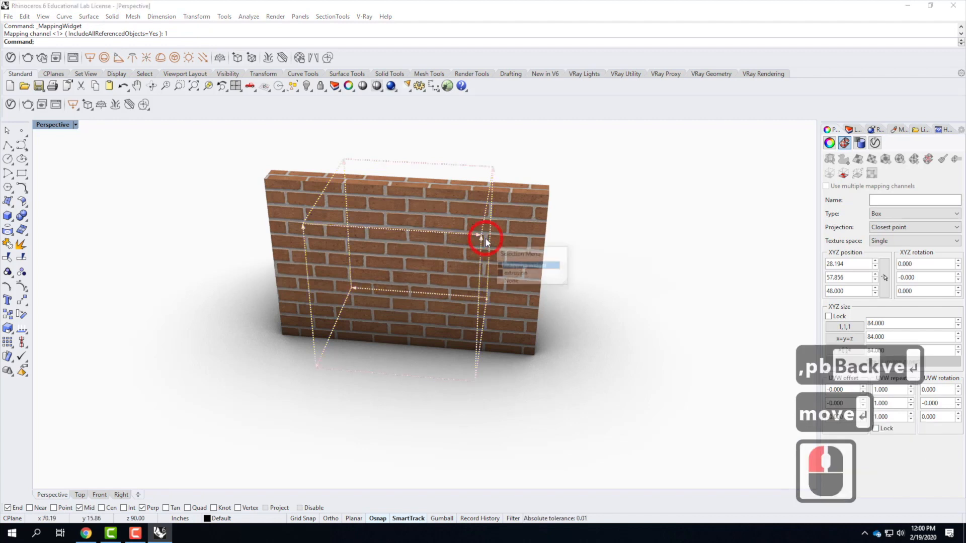
{"action": "left_click", "coordinate": [506, 264]}
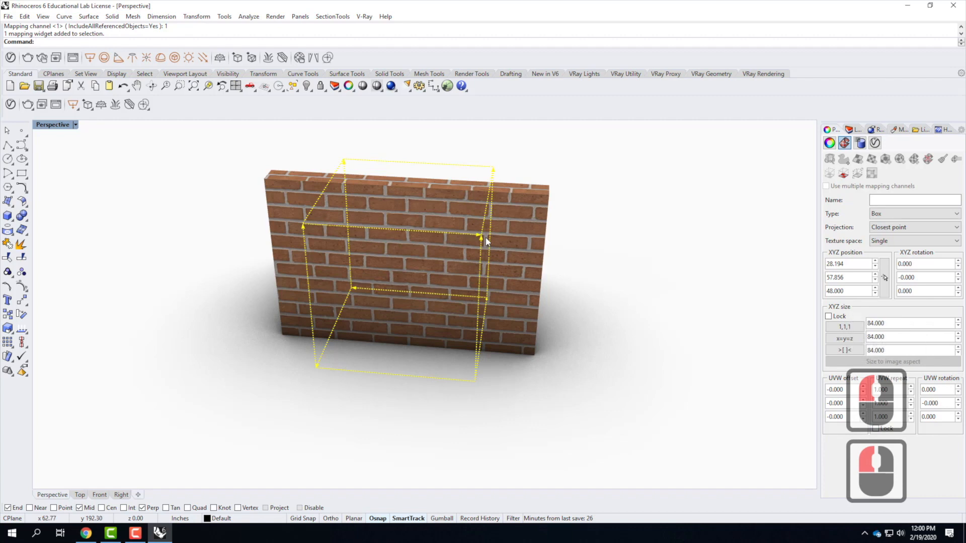
Move the mapping widget from its upper front corner endpoint to the matching upper front corner at the wall's end.
{"action": "type", "text": "move"}
{"action": "key", "text": "Return"}
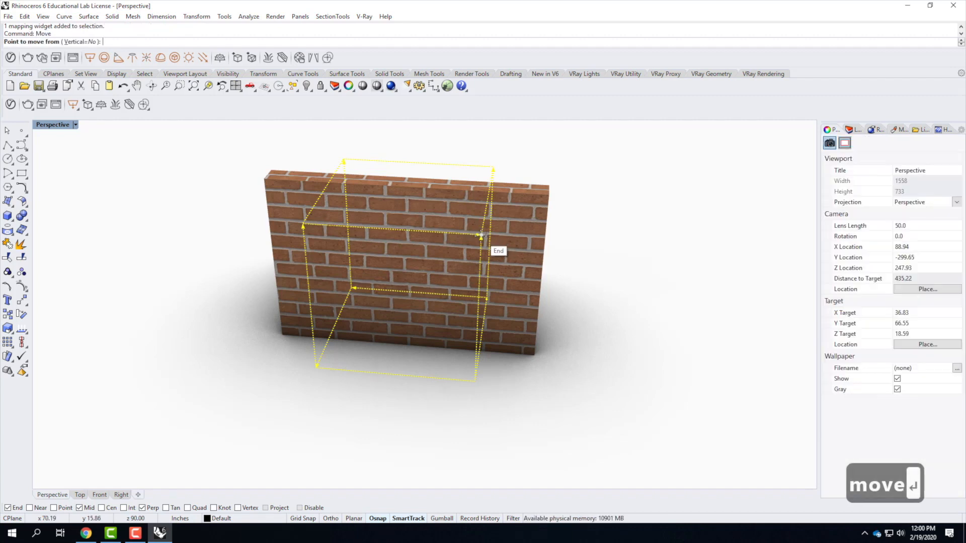
{"action": "left_click", "coordinate": [481, 235]}
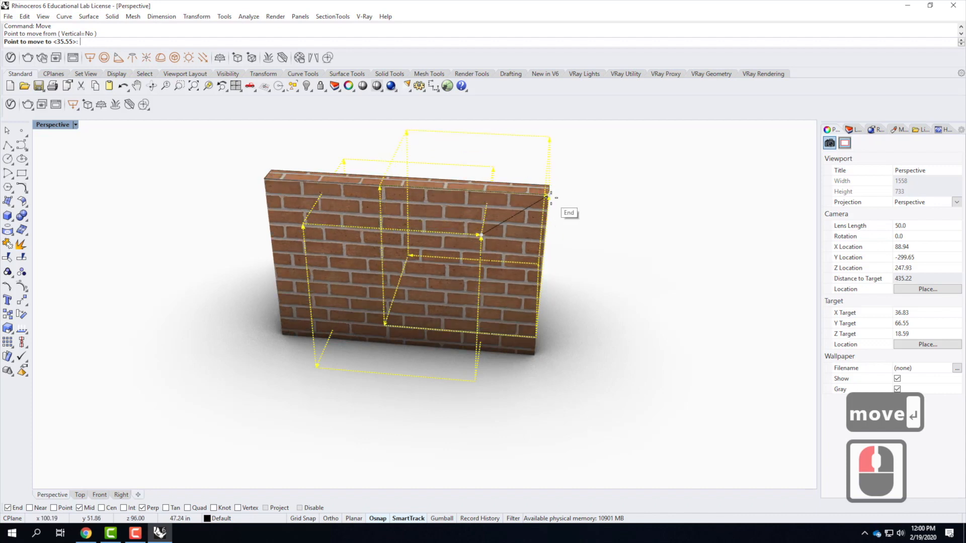
{"action": "left_click", "coordinate": [550, 197]}
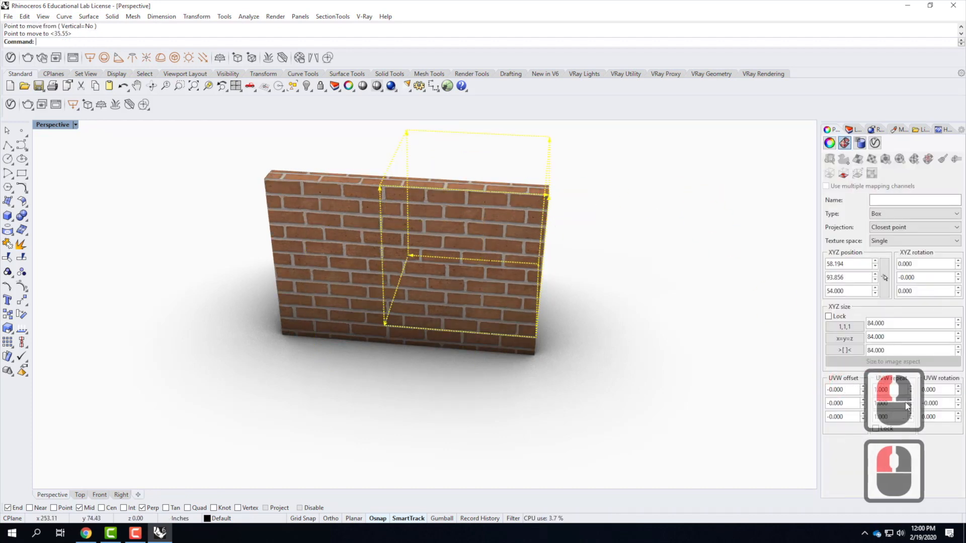
Lock the UVW repeat values together, set them to 2.0, and check the bricks around the wall's corner.
{"action": "left_click", "coordinate": [881, 429]}
{"action": "double_click", "coordinate": [901, 394]}
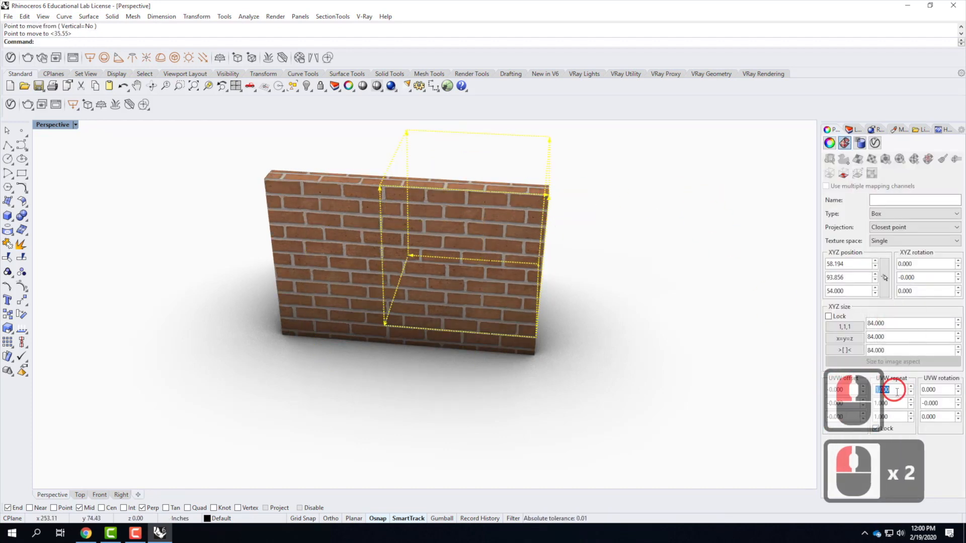
{"action": "type", "text": "2.0"}
{"action": "key", "text": "Return"}
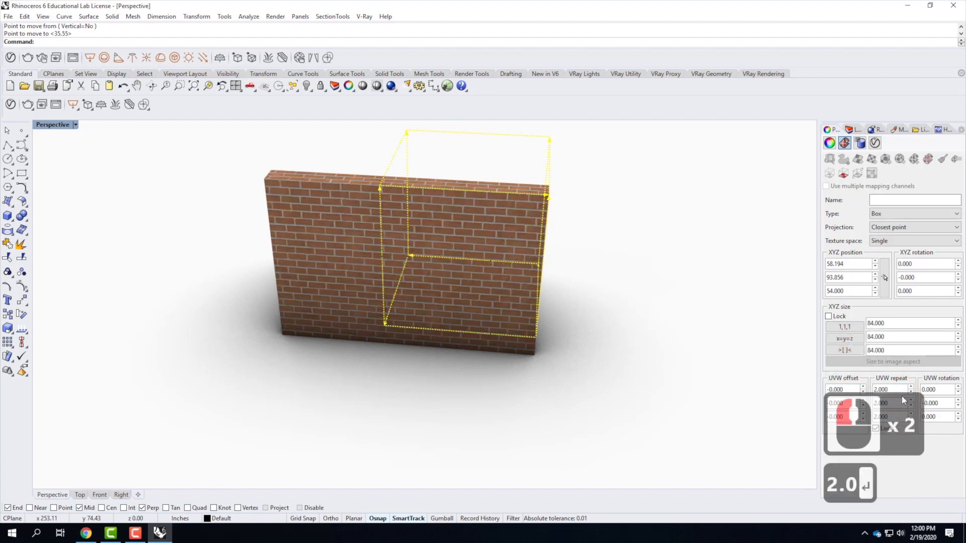
{"action": "left_click", "coordinate": [684, 269]}
{"action": "right_click_drag", "start_coordinate": [684, 269], "coordinate": [425, 255]}
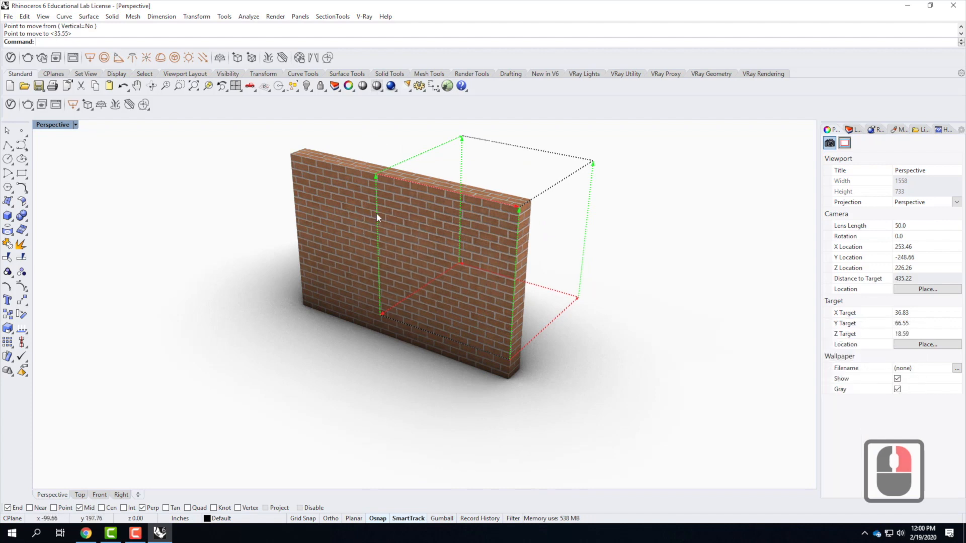
Turn off the mapping widget of the brick wall and clear the selection.
{"action": "left_click", "coordinate": [348, 211]}
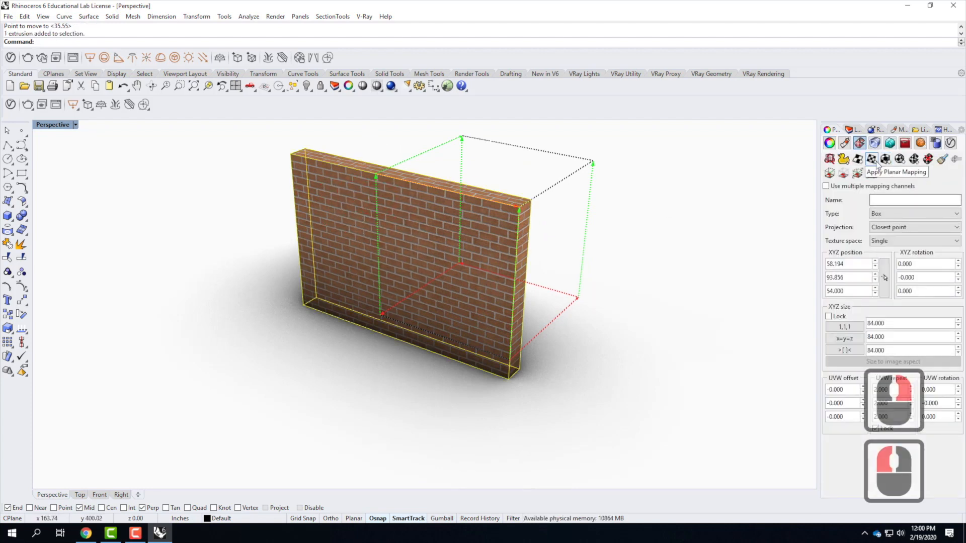
{"action": "left_click", "coordinate": [844, 175]}
{"action": "left_click", "coordinate": [690, 314]}
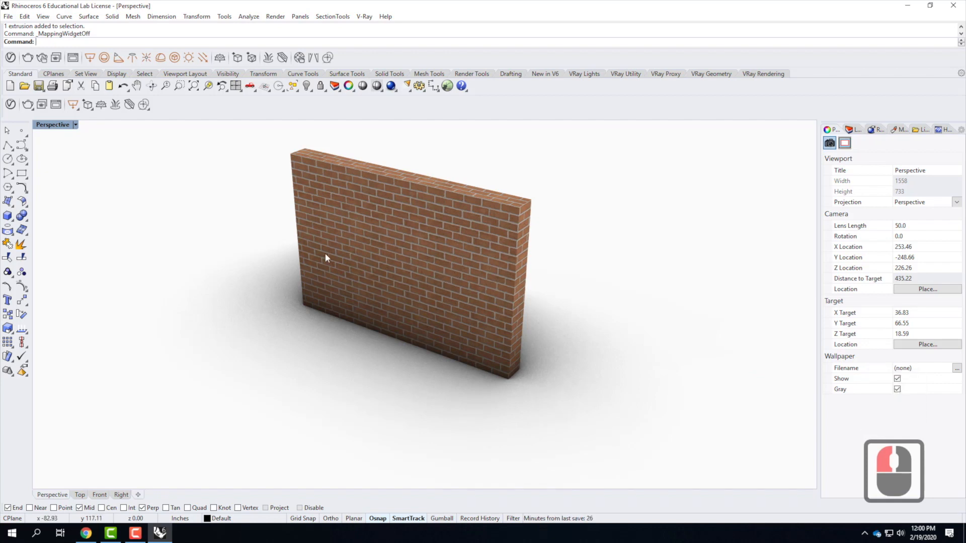
Show all hidden objects and hide the wall, box, sphere, cone and pyramid so that only the cylinder remains.
{"action": "type", "text": "show"}
{"action": "key", "text": "Return"}
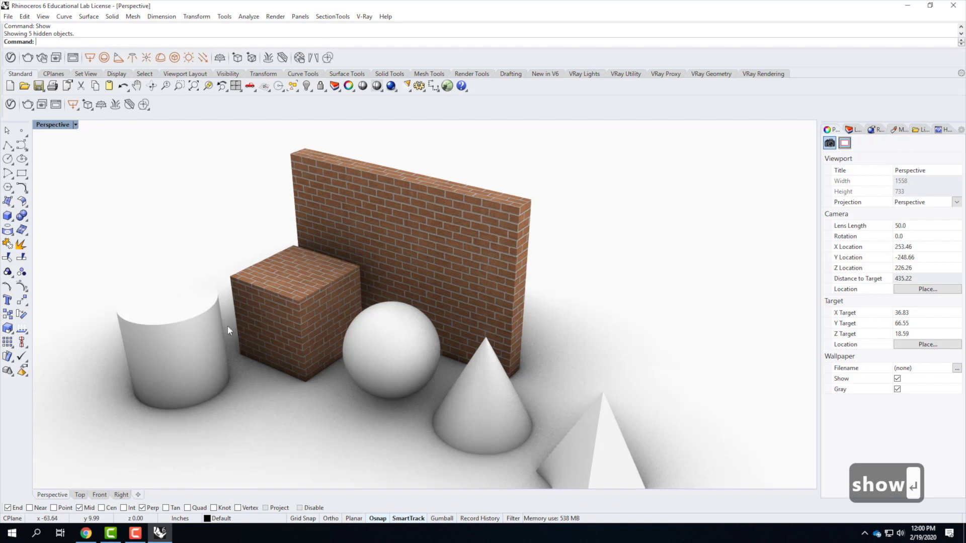
{"action": "left_click", "coordinate": [313, 283]}
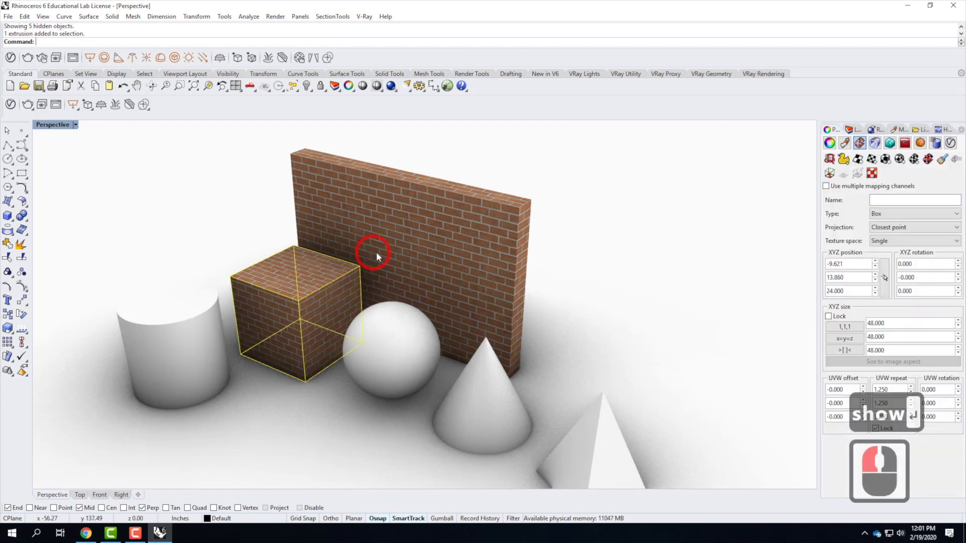
{"action": "left_click", "coordinate": [396, 338], "text": "shift"}
{"action": "left_click", "coordinate": [476, 402], "text": "shift"}
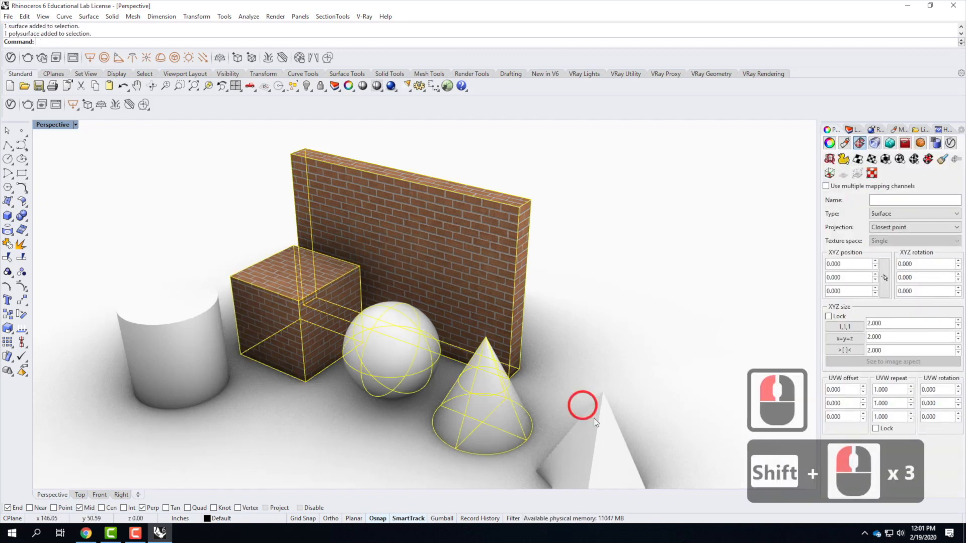
{"action": "left_click", "coordinate": [596, 433], "text": "shift"}
{"action": "type", "text": "hide"}
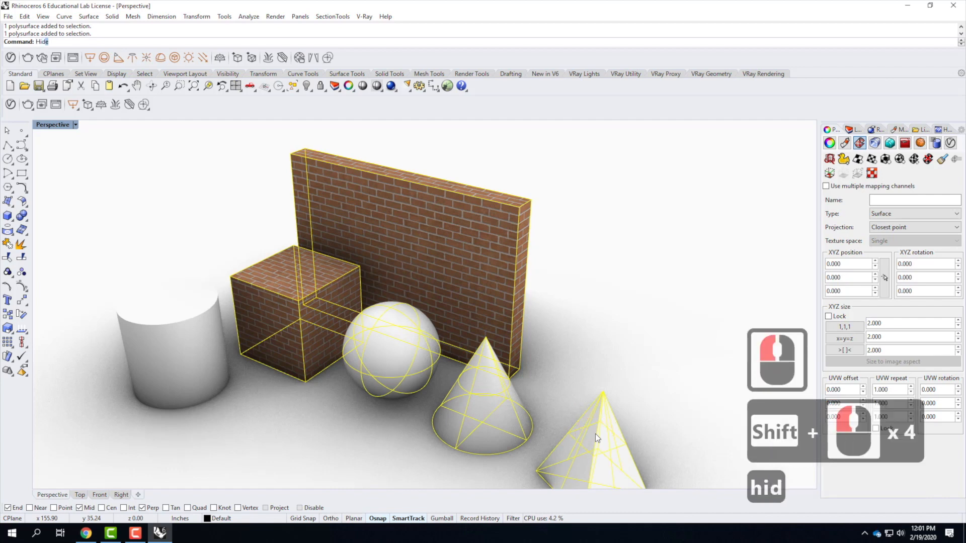
{"action": "key", "text": "Return"}
Select the cylinder and apply the Bricks_A02_1m material to it from the V-Ray Asset Editor.
{"action": "scroll", "coordinate": [370, 365], "scroll_direction": "down", "scroll_amount": 2}
{"action": "scroll", "coordinate": [271, 352], "scroll_direction": "down", "scroll_amount": 2}
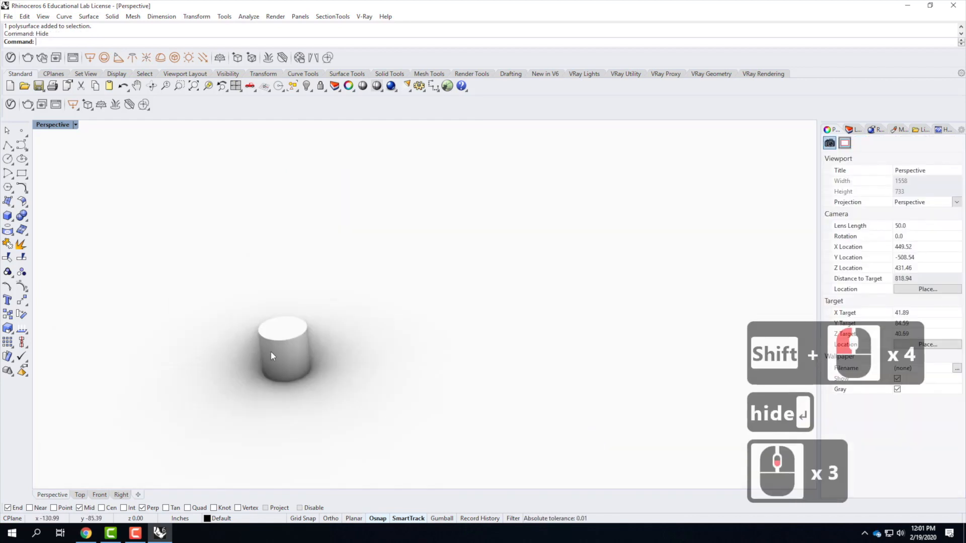
{"action": "scroll", "coordinate": [271, 351], "scroll_direction": "up", "scroll_amount": 3}
{"action": "left_click", "coordinate": [306, 342]}
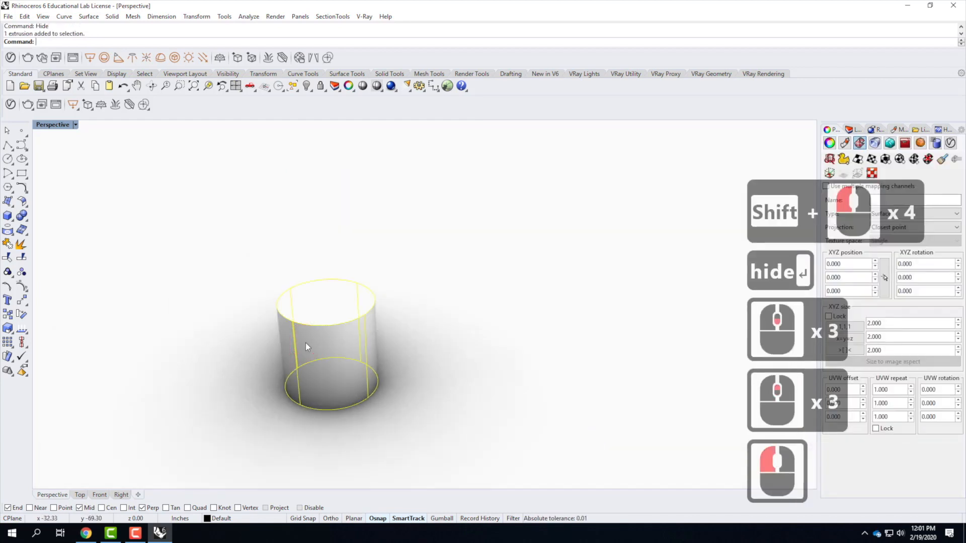
{"action": "type", "text": "z"}
{"action": "key", "text": "Return"}
{"action": "type", "text": "s"}
{"action": "key", "text": "Return"}
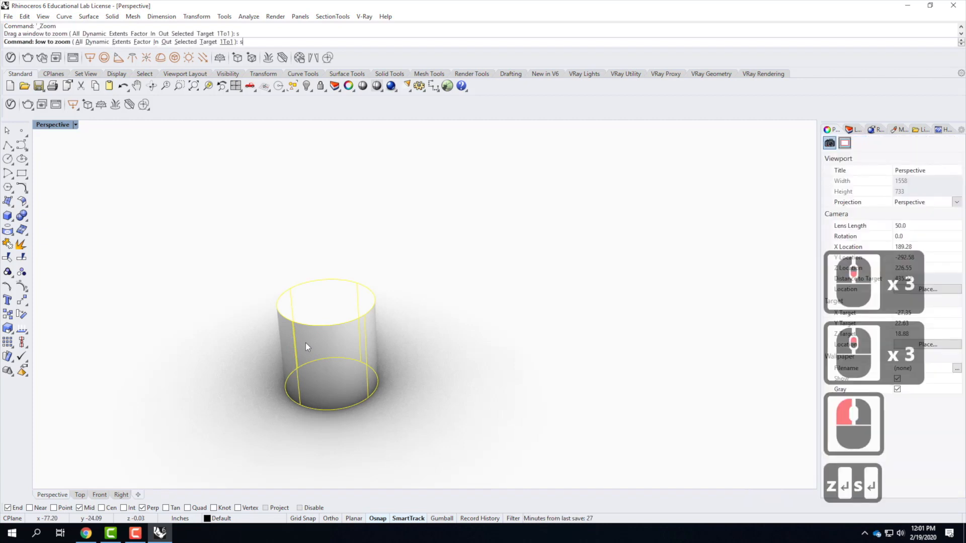
{"action": "scroll", "coordinate": [469, 299], "scroll_direction": "down", "scroll_amount": 2}
{"action": "right_click_drag", "start_coordinate": [311, 320], "coordinate": [510, 291]}
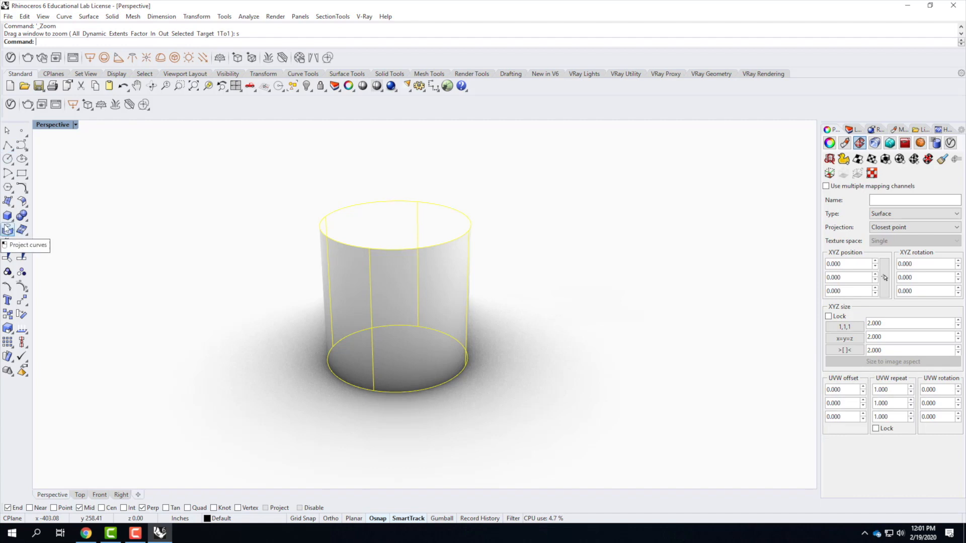
{"action": "left_click", "coordinate": [10, 57]}
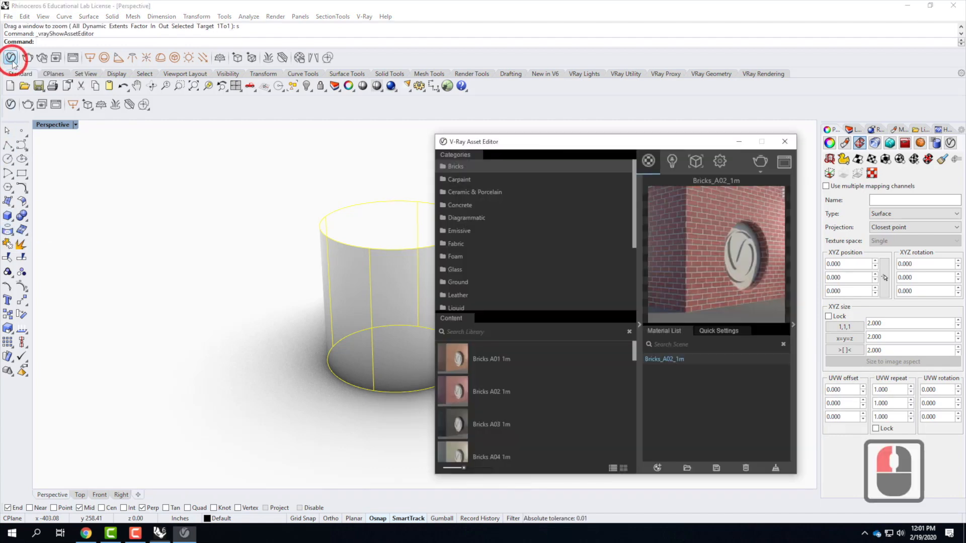
{"action": "right_click", "coordinate": [666, 359]}
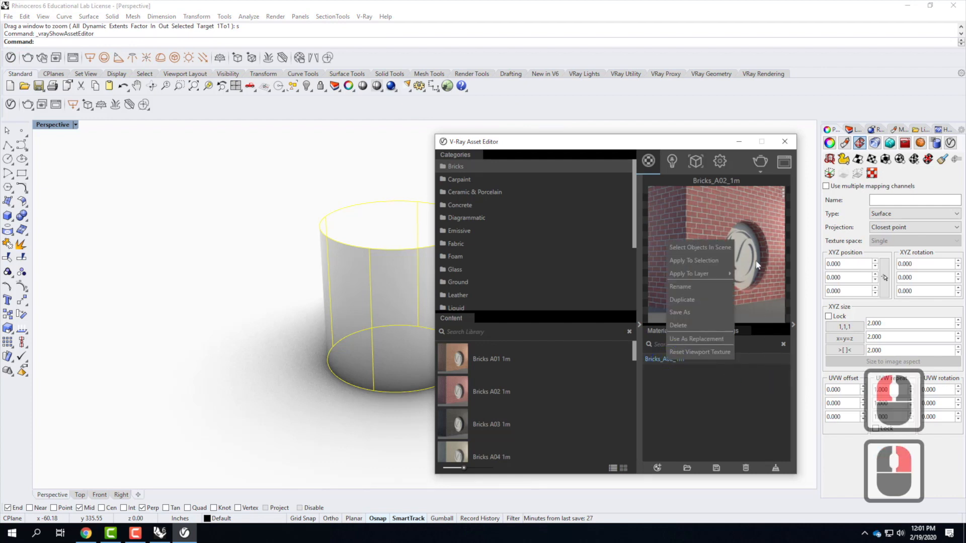
Apply the Bricks_A02_1m material to the selected cylinder and close the V-Ray Asset Editor.
{"action": "left_click", "coordinate": [706, 263]}
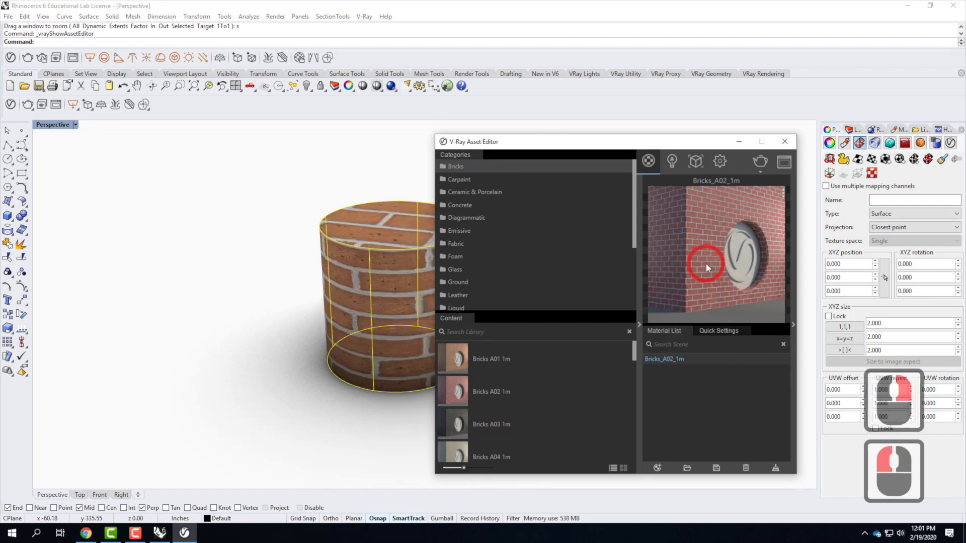
{"action": "left_click", "coordinate": [785, 142]}
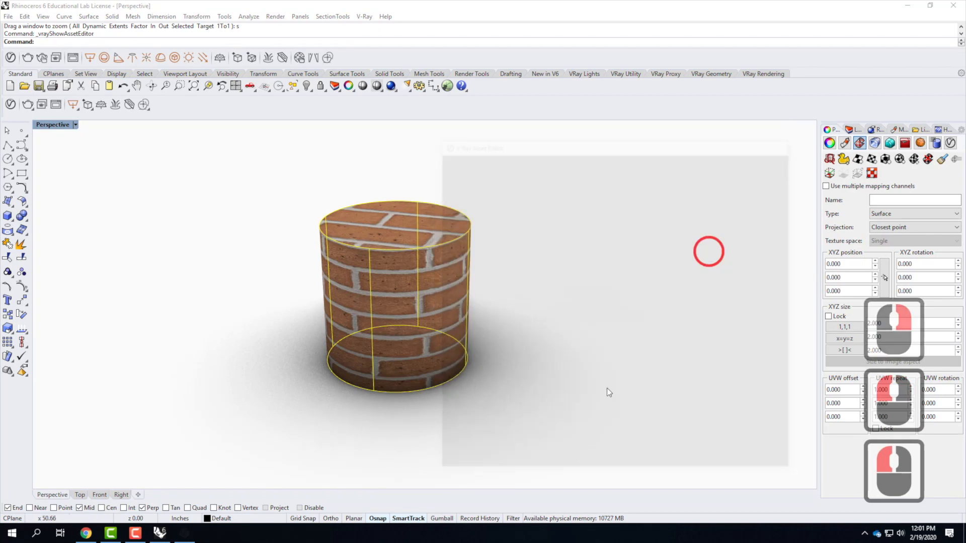
{"action": "middle_click_drag", "start_coordinate": [472, 224], "coordinate": [413, 243]}
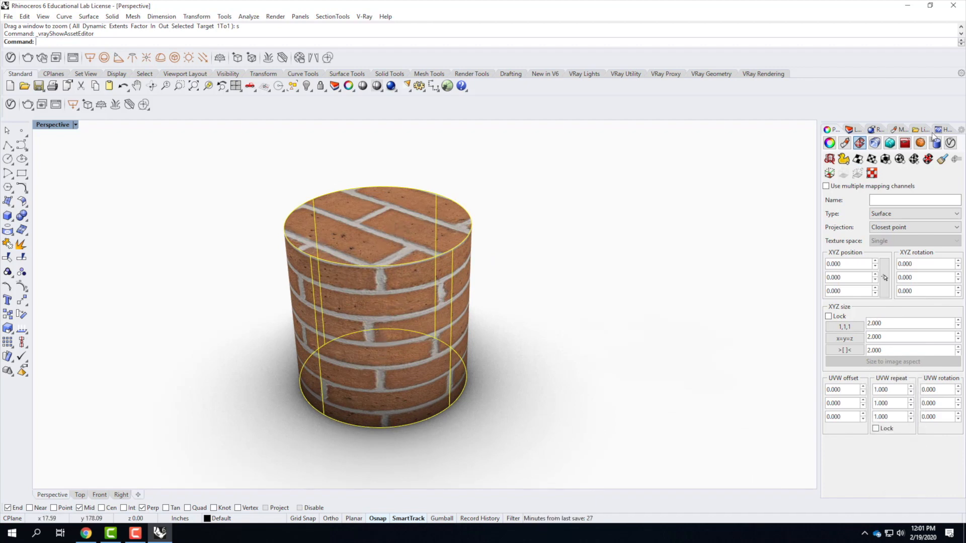
Apply capped cylindrical texture mapping to the cylinder, using its bounding box and the World coordinate system.
{"action": "left_click", "coordinate": [861, 143]}
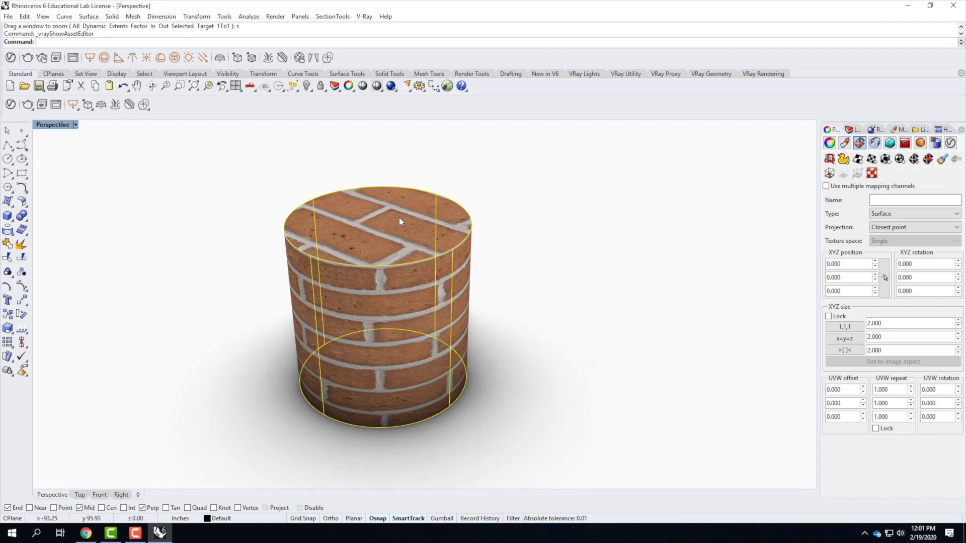
{"action": "left_click", "coordinate": [915, 160]}
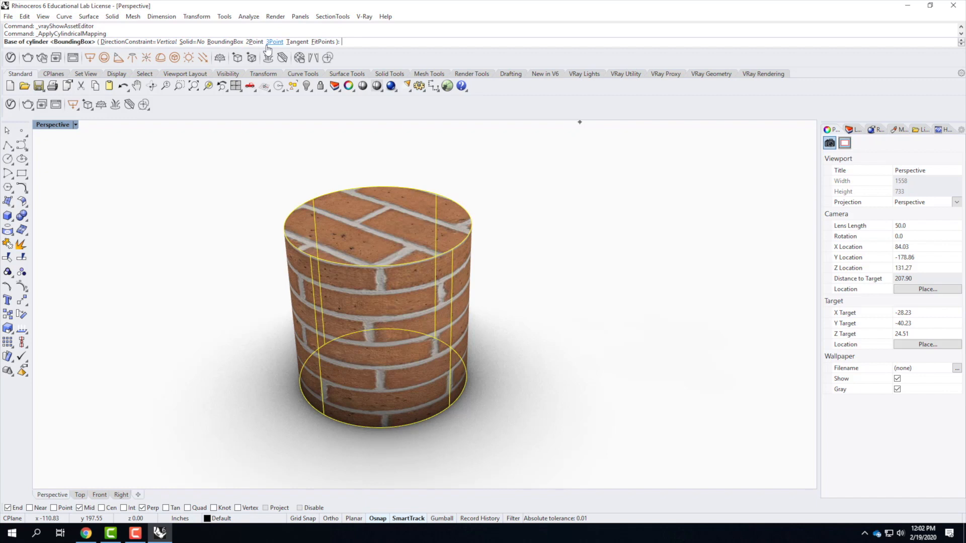
{"action": "key", "text": "Return"}
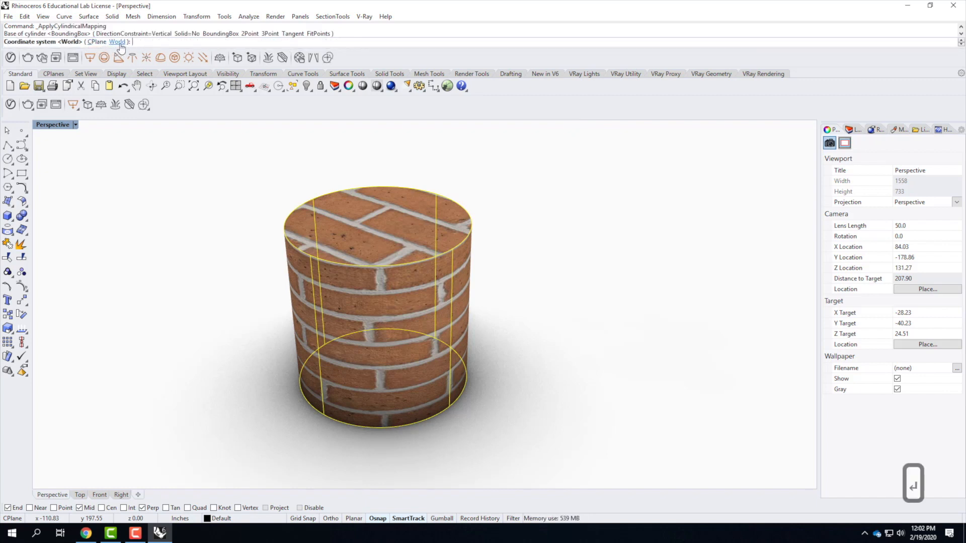
{"action": "left_click", "coordinate": [120, 43]}
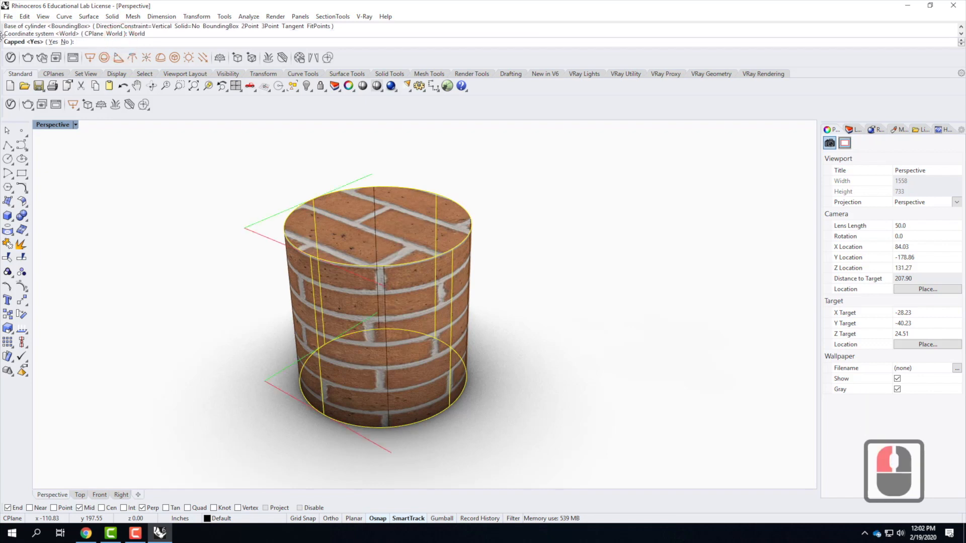
{"action": "left_click", "coordinate": [53, 43]}
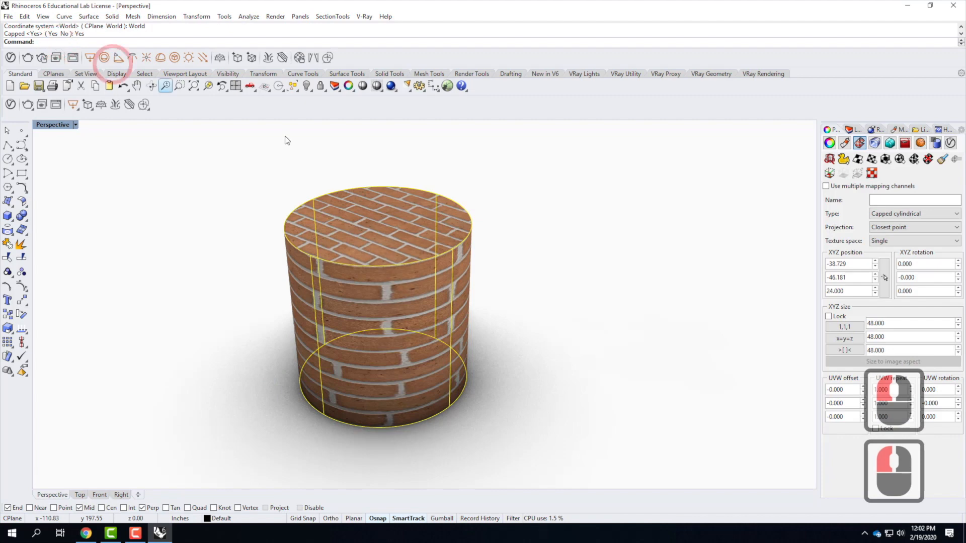
{"action": "scroll", "coordinate": [452, 312], "scroll_direction": "down", "scroll_amount": 2}
{"action": "right_click_drag", "start_coordinate": [472, 324], "coordinate": [346, 232]}
{"action": "scroll", "coordinate": [460, 257], "scroll_direction": "up", "scroll_amount": 2}
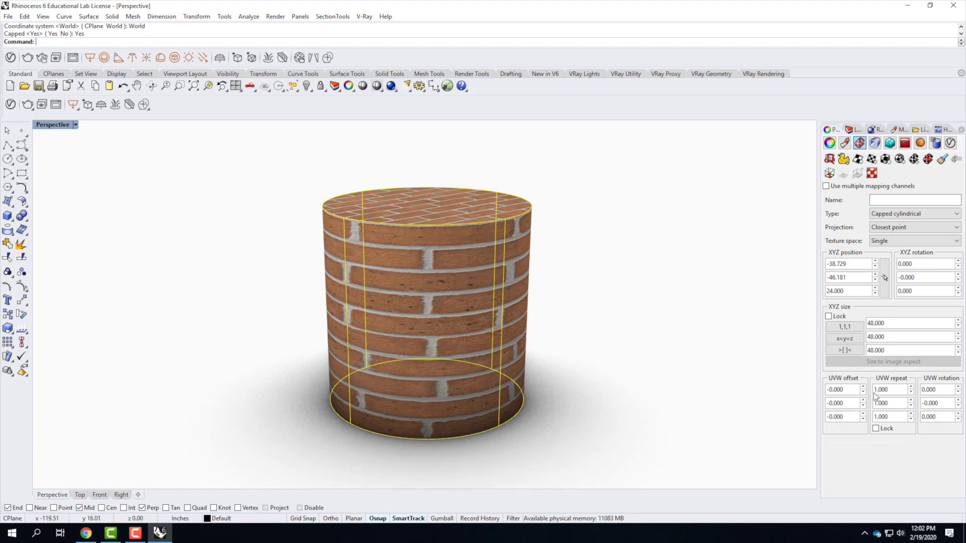
Lock the cylinder mapping's UVW repeat values together and set them to 2.0, checking the brick pattern on the side and cap.
{"action": "left_click", "coordinate": [876, 429]}
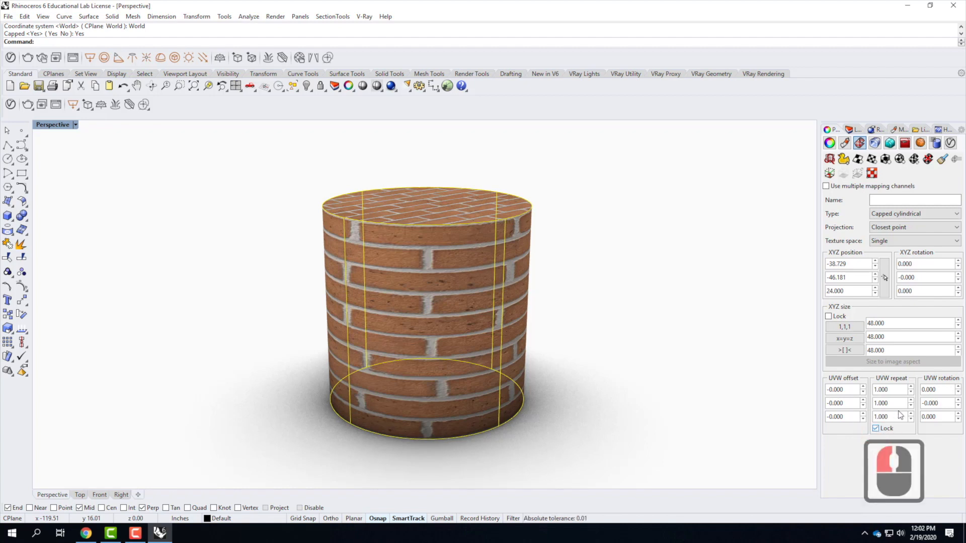
{"action": "double_click", "coordinate": [891, 390]}
{"action": "type", "text": "2.0"}
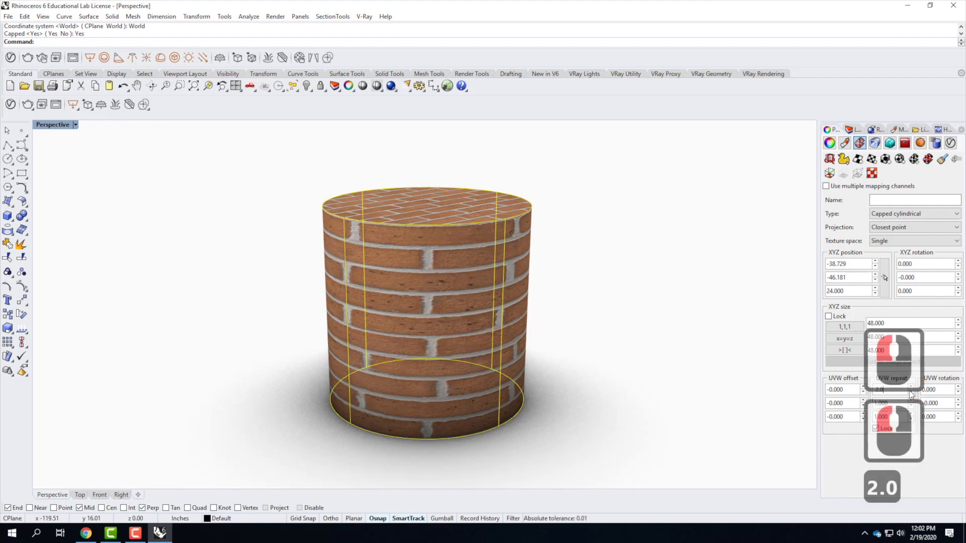
{"action": "key", "text": "Return"}
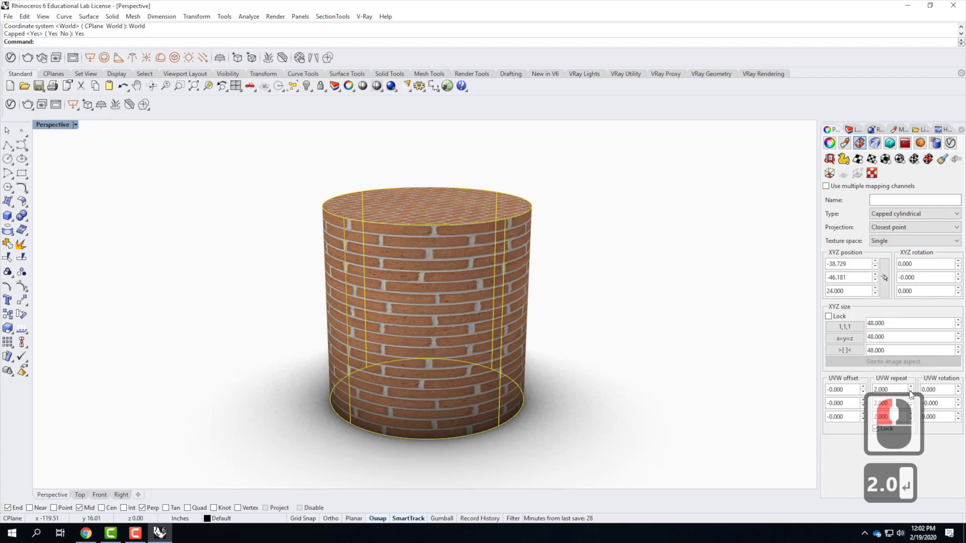
{"action": "right_click_drag", "start_coordinate": [493, 327], "coordinate": [635, 358]}
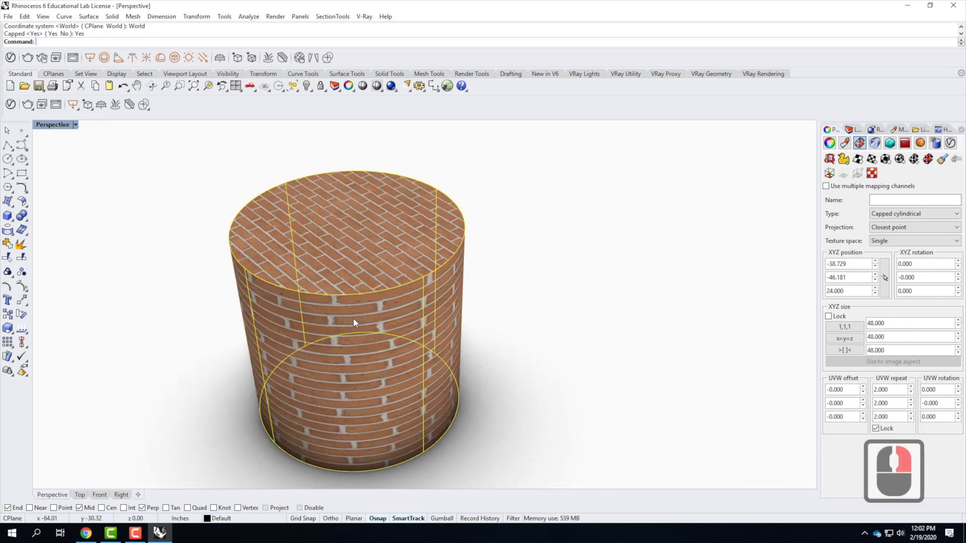
{"action": "scroll", "coordinate": [354, 319], "scroll_direction": "up", "scroll_amount": 3}
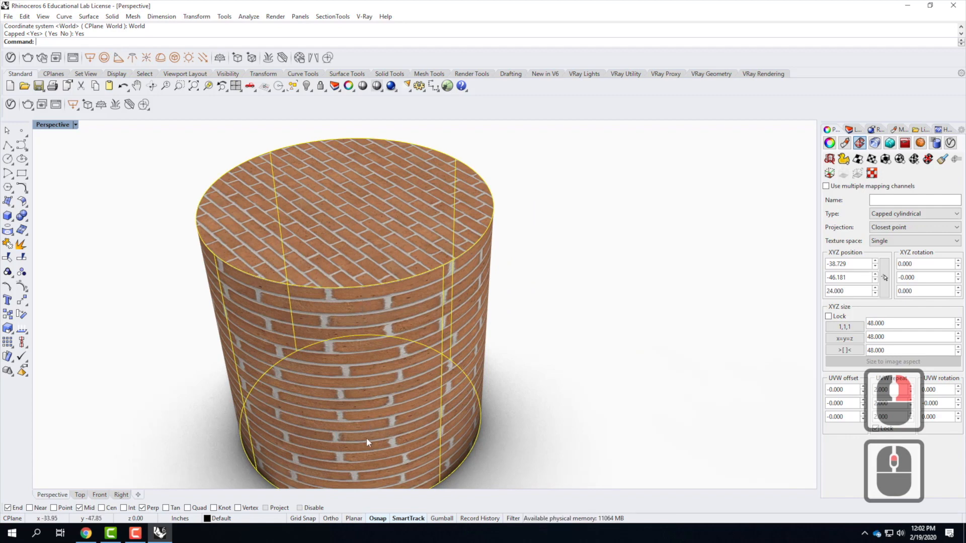
{"action": "right_click_drag", "start_coordinate": [337, 395], "coordinate": [644, 379]}
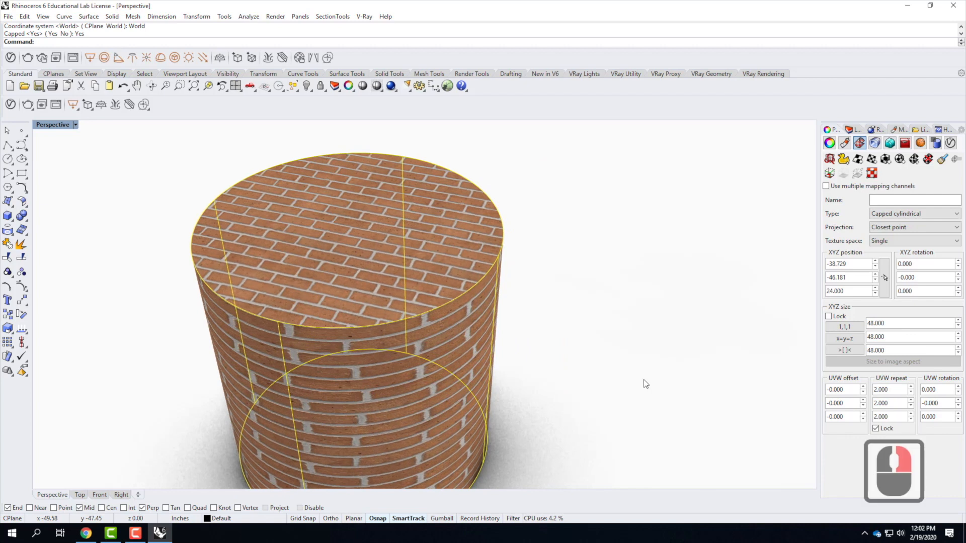
Unlock the UVW repeat values and set the V repeat and the U repeat to 4 each.
{"action": "left_click", "coordinate": [877, 430]}
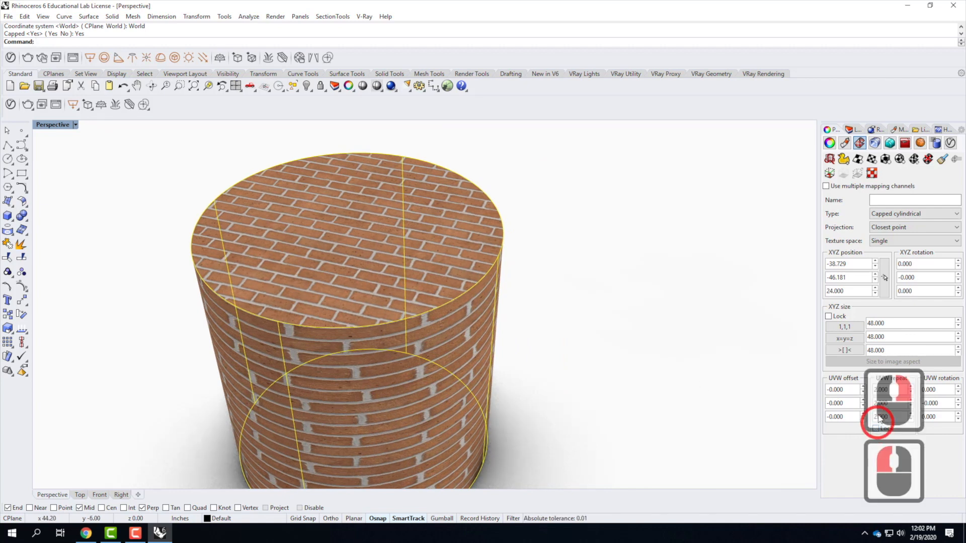
{"action": "double_click", "coordinate": [883, 403]}
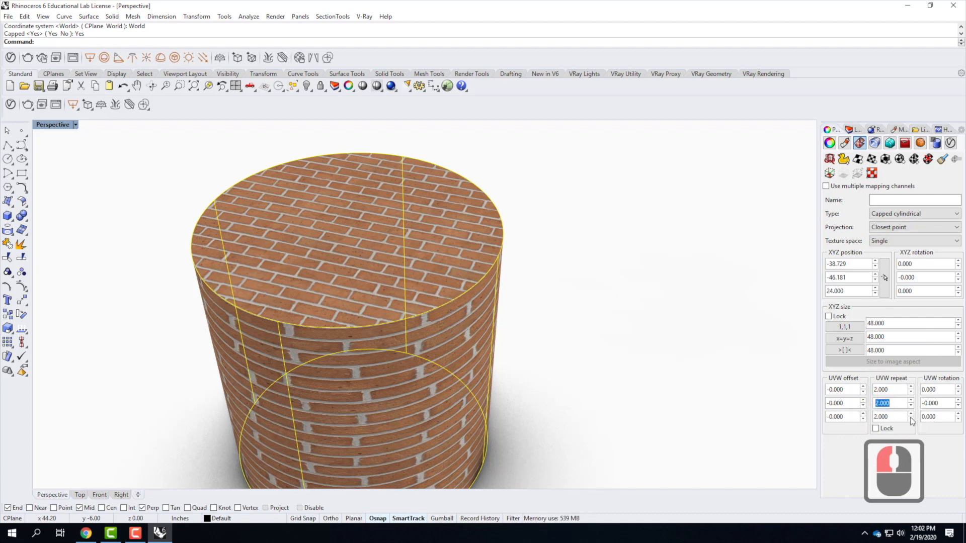
{"action": "type", "text": "4"}
{"action": "key", "text": "Return"}
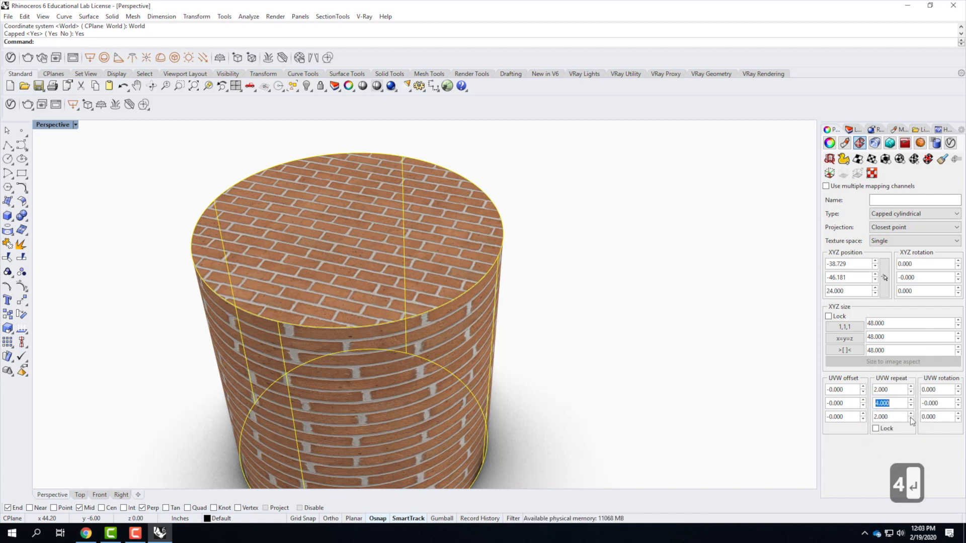
{"action": "left_click", "coordinate": [901, 400]}
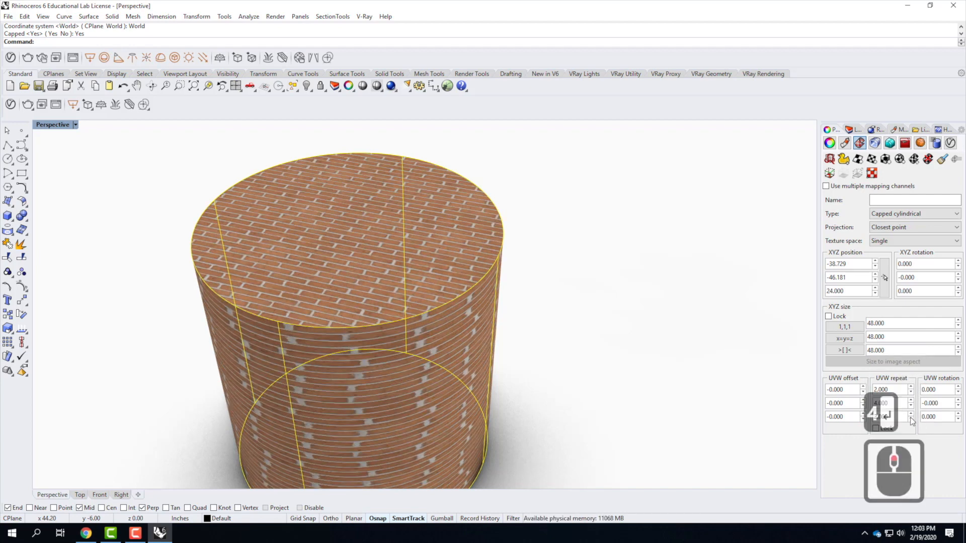
{"action": "double_click", "coordinate": [900, 392]}
{"action": "type", "text": "4"}
{"action": "key", "text": "Return"}
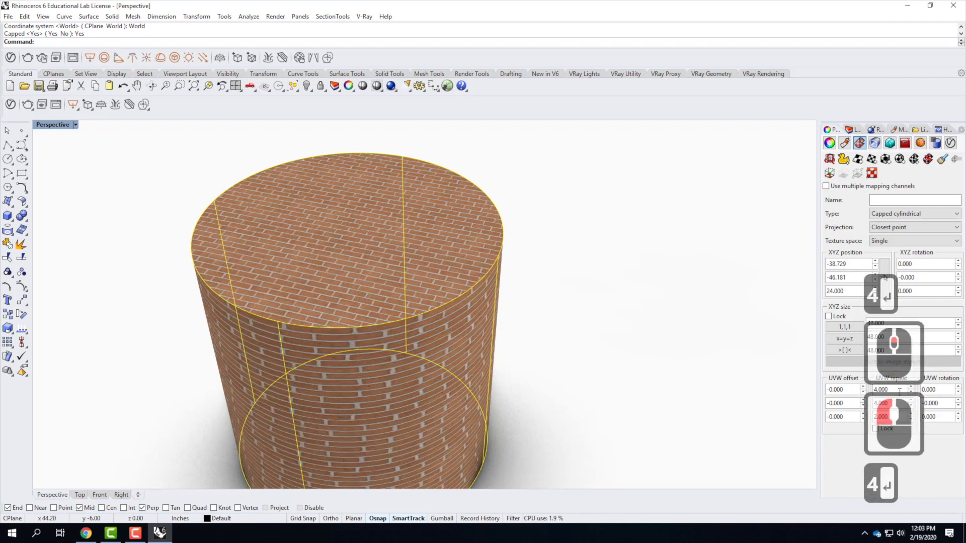
Set the U, V and W repeat values of the cylinder's mapping to 1 each.
{"action": "double_click", "coordinate": [886, 421]}
{"action": "left_click", "coordinate": [898, 391]}
{"action": "left_click", "coordinate": [899, 392]}
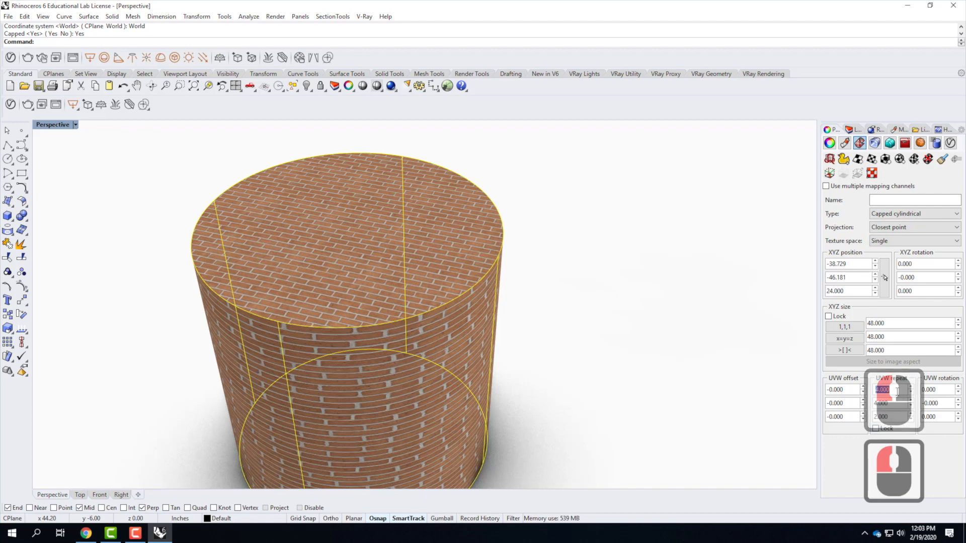
{"action": "type", "text": "1."}
{"action": "key", "text": "Tab"}
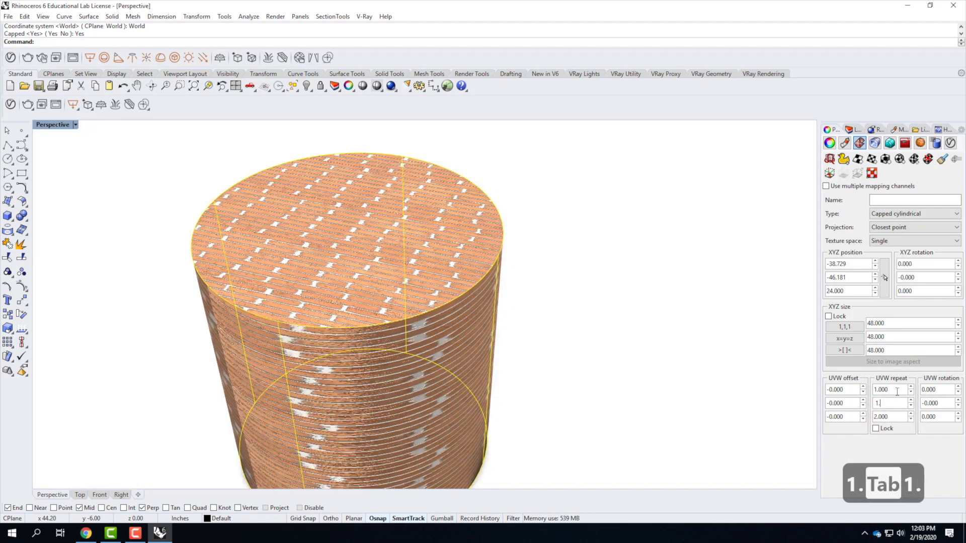
{"action": "type", "text": "1."}
{"action": "key", "text": "Tab"}
{"action": "type", "text": "1."}
{"action": "key", "text": "Tab"}
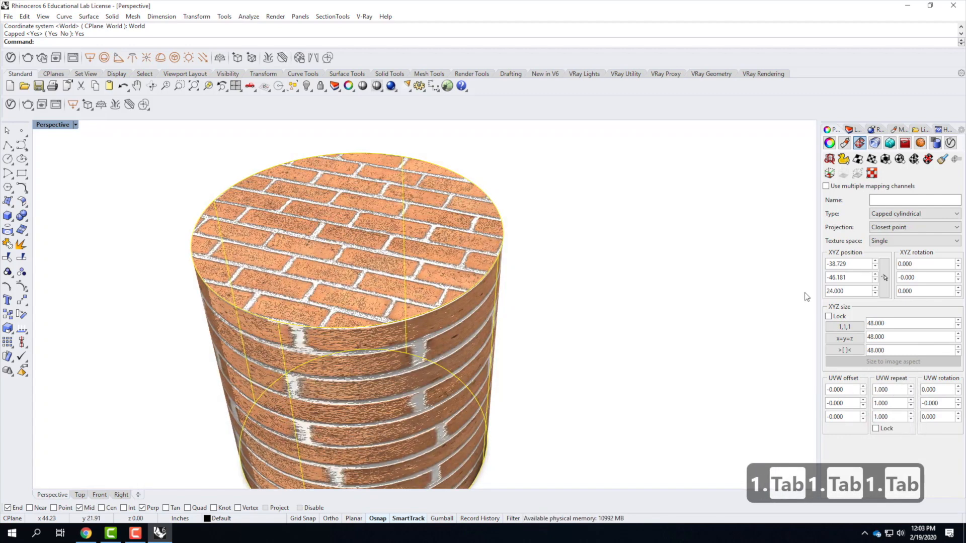
Try W repeat values of 0.5 and 0.25 on the cylinder's brick mapping.
{"action": "left_click", "coordinate": [895, 392]}
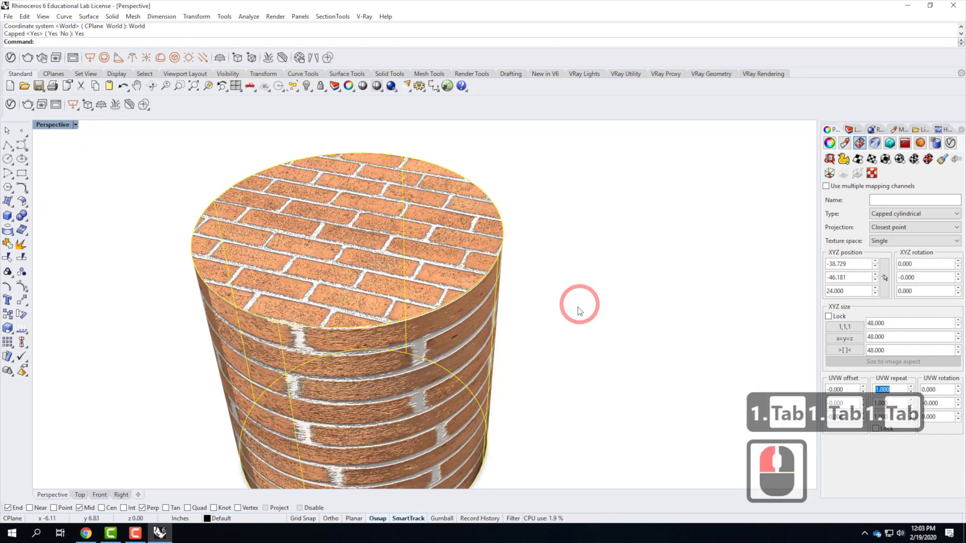
{"action": "double_click", "coordinate": [899, 417]}
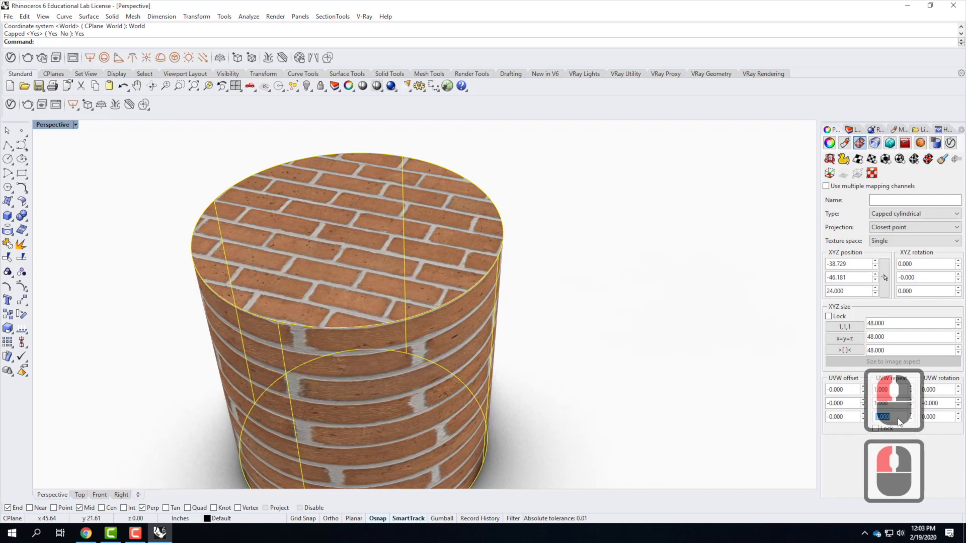
{"action": "type", "text": "0.5"}
{"action": "key", "text": "Return"}
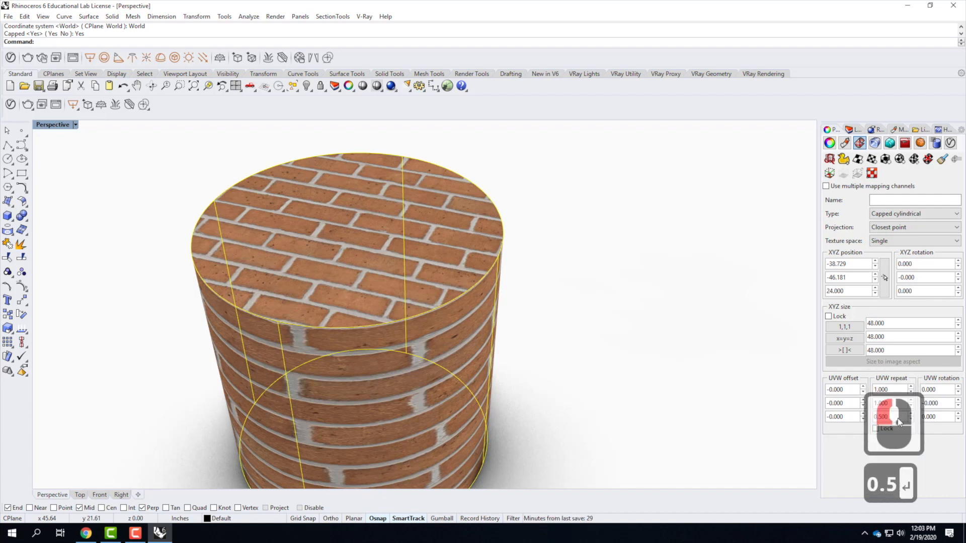
{"action": "double_click", "coordinate": [898, 418]}
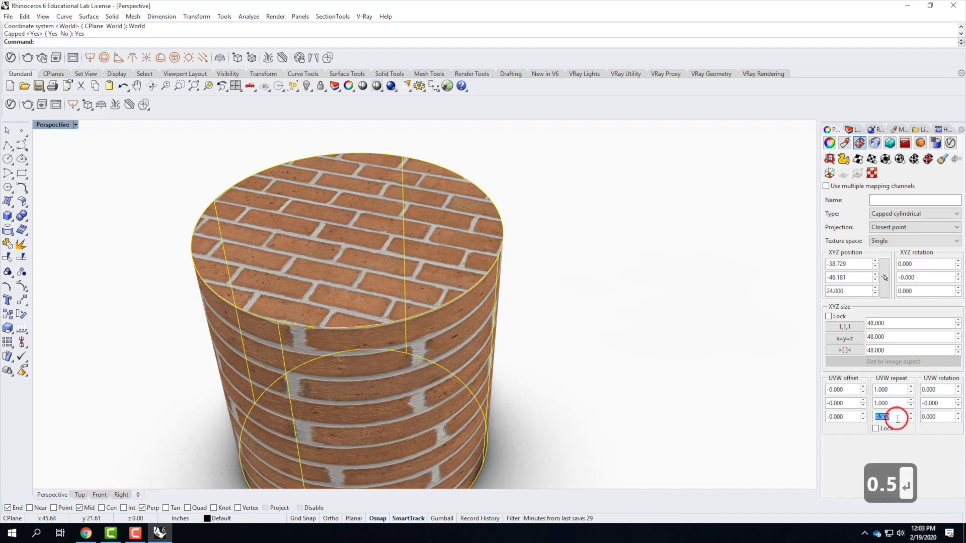
{"action": "type", "text": "0.25"}
{"action": "key", "text": "Return"}
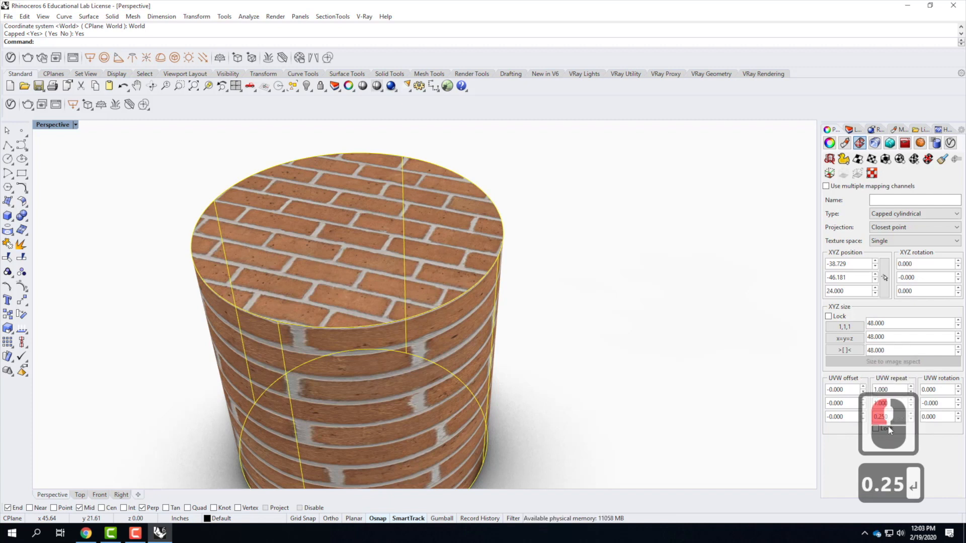
Set the W repeat of the cylinder's mapping back to 1.
{"action": "double_click", "coordinate": [904, 417]}
{"action": "type", "text": "0"}
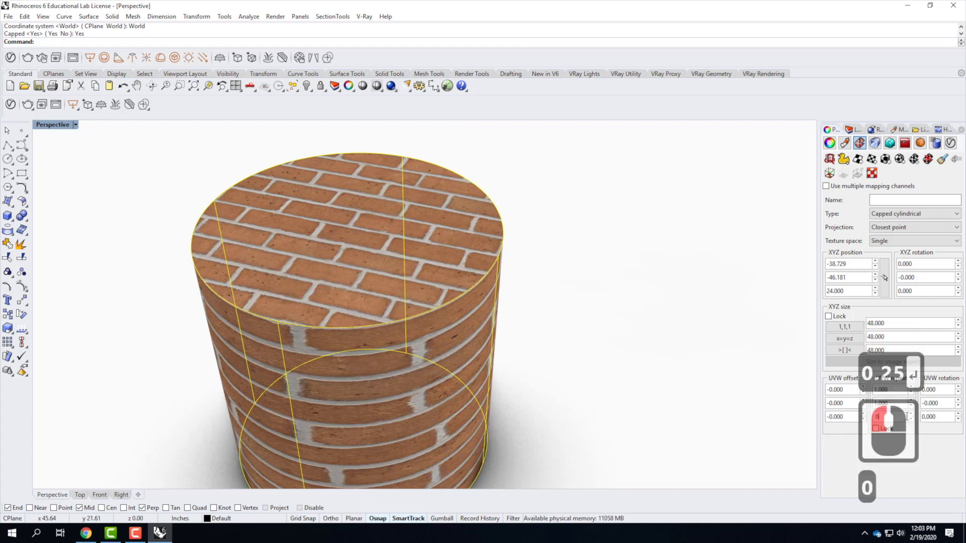
{"action": "key", "text": "BackSpace"}
{"action": "type", "text": "1"}
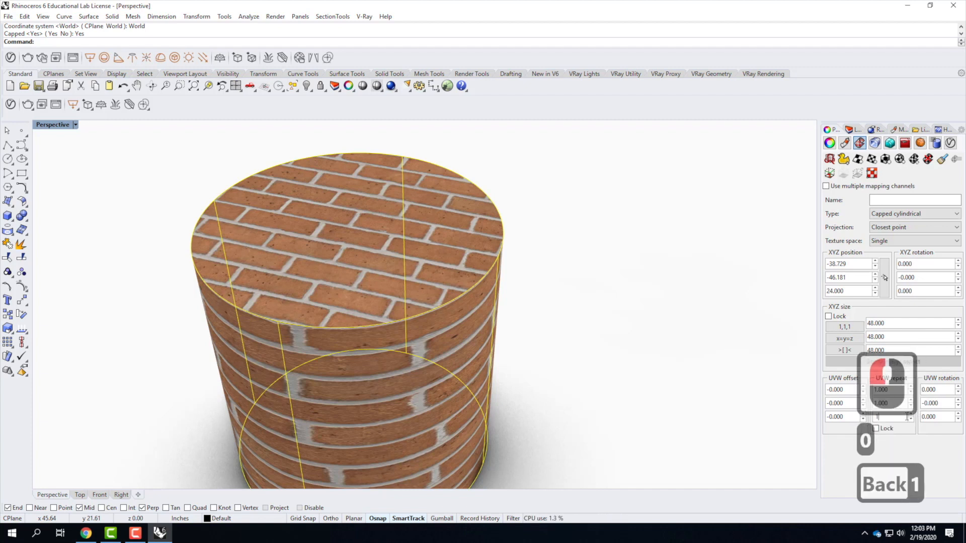
{"action": "key", "text": "Return"}
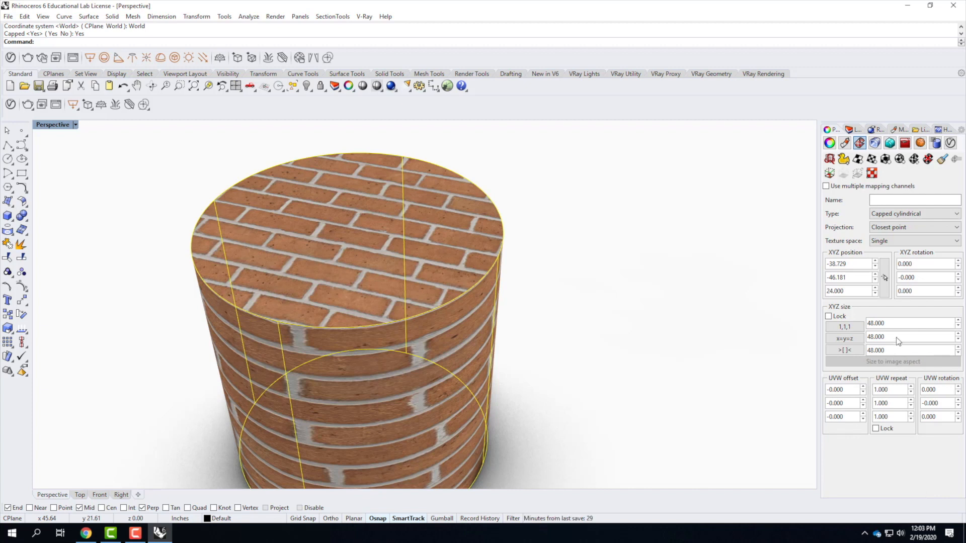
Set the Y size and the X size of the cylinder's texture mapping to 96 each.
{"action": "left_click", "coordinate": [897, 337]}
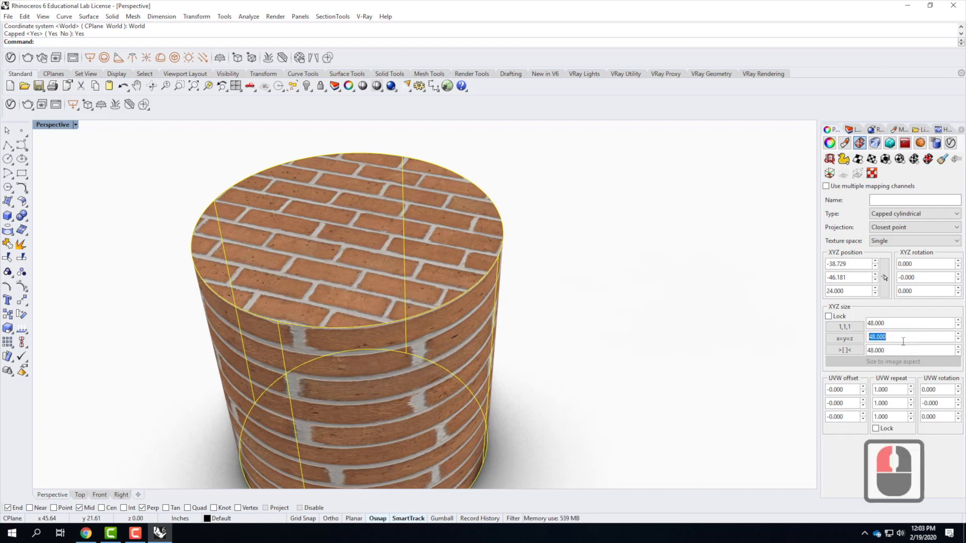
{"action": "type", "text": "96"}
{"action": "key", "text": "Return"}
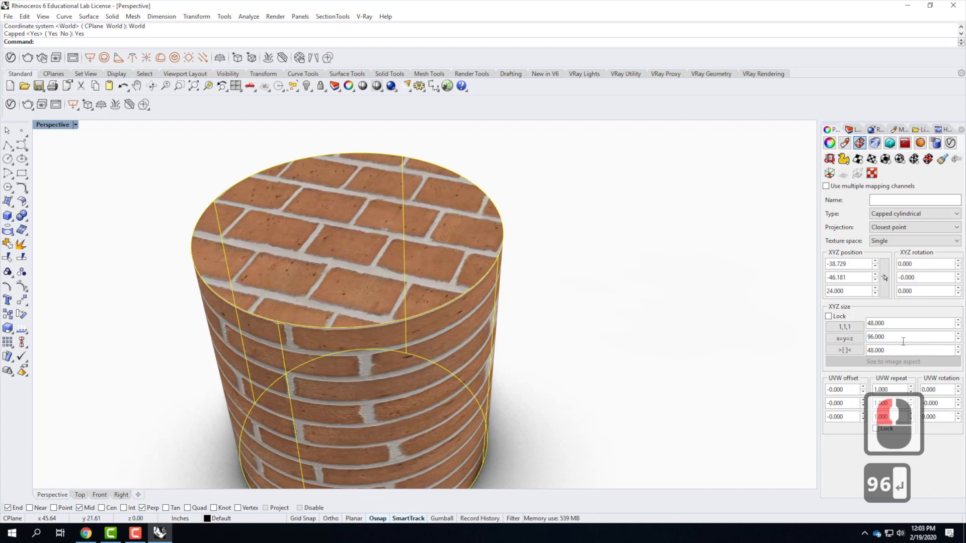
{"action": "left_click", "coordinate": [897, 325]}
{"action": "type", "text": "96"}
{"action": "key", "text": "Return"}
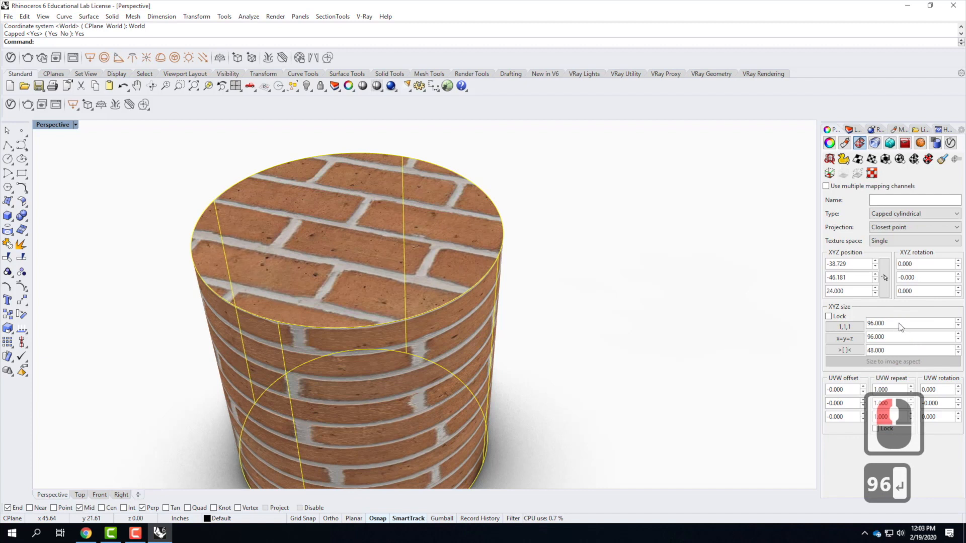
Make the X, Y and Z sizes of the cylinder's texture mapping equal at 80.
{"action": "left_click", "coordinate": [902, 324]}
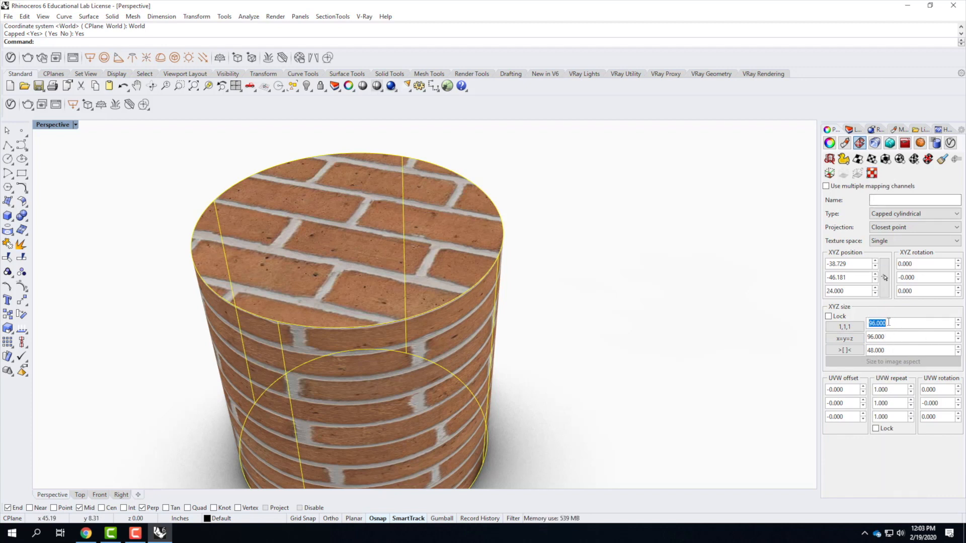
{"action": "left_click", "coordinate": [850, 339]}
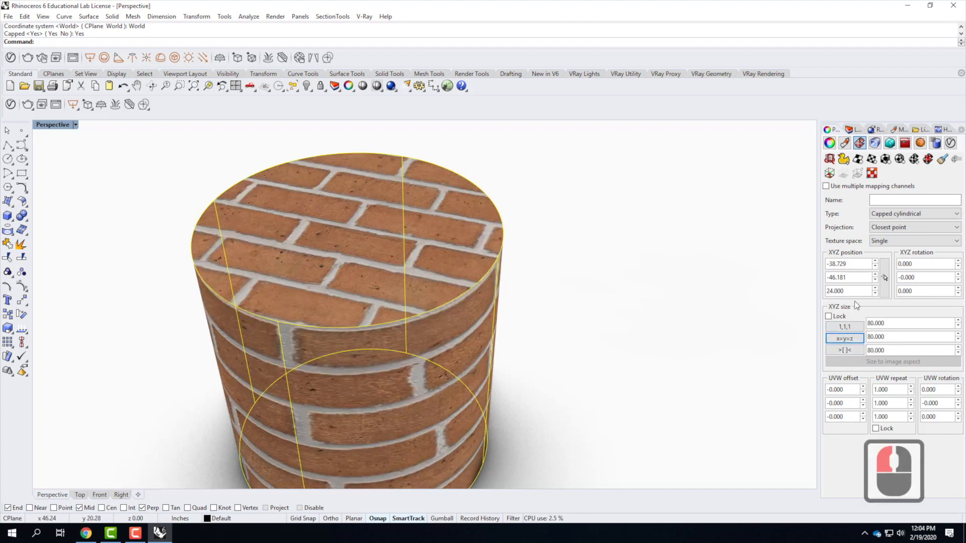
Show the mapping widget of the cylinder's texture and turn on the Gumball.
{"action": "left_click", "coordinate": [828, 174]}
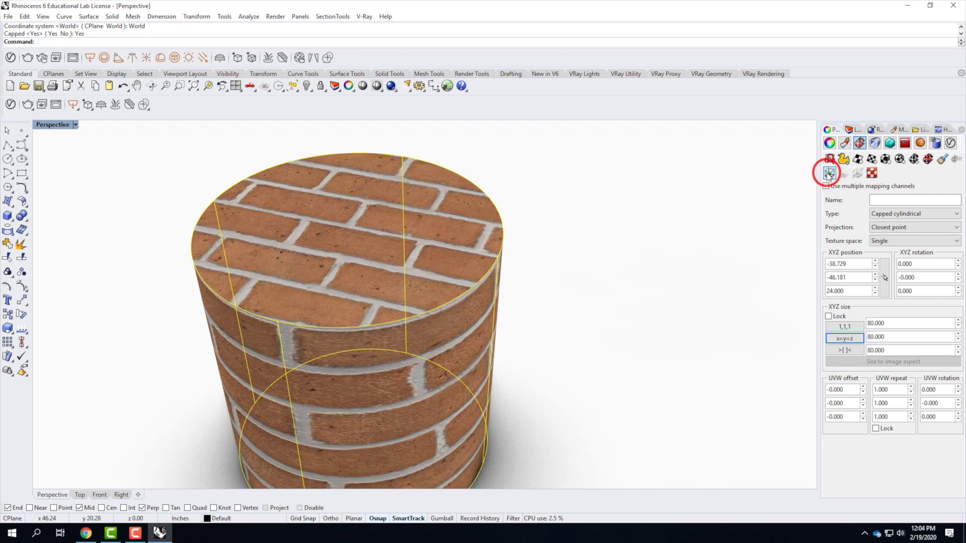
{"action": "scroll", "coordinate": [523, 221], "scroll_direction": "down", "scroll_amount": 3}
{"action": "scroll", "coordinate": [564, 242], "scroll_direction": "down", "scroll_amount": 3}
{"action": "right_click_drag", "start_coordinate": [582, 258], "coordinate": [542, 268]}
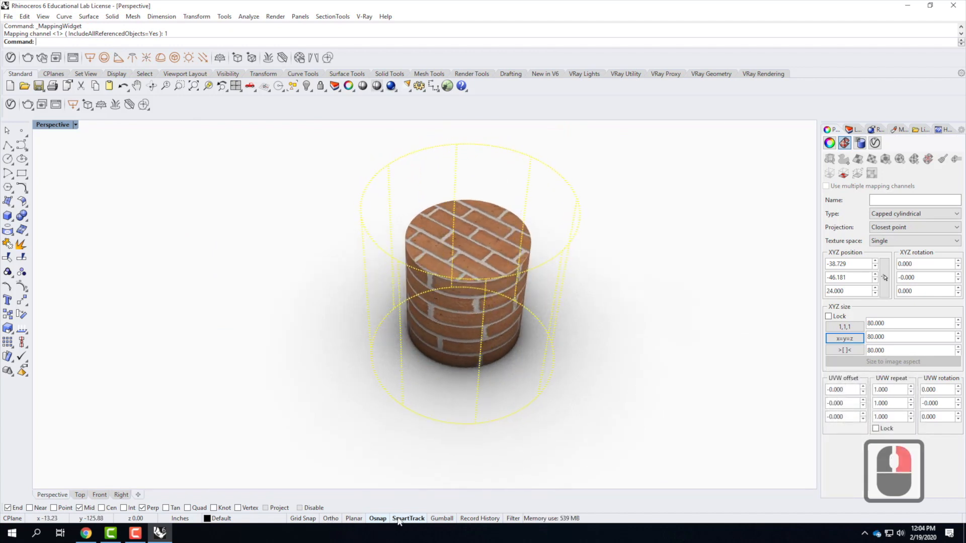
{"action": "left_click", "coordinate": [441, 518]}
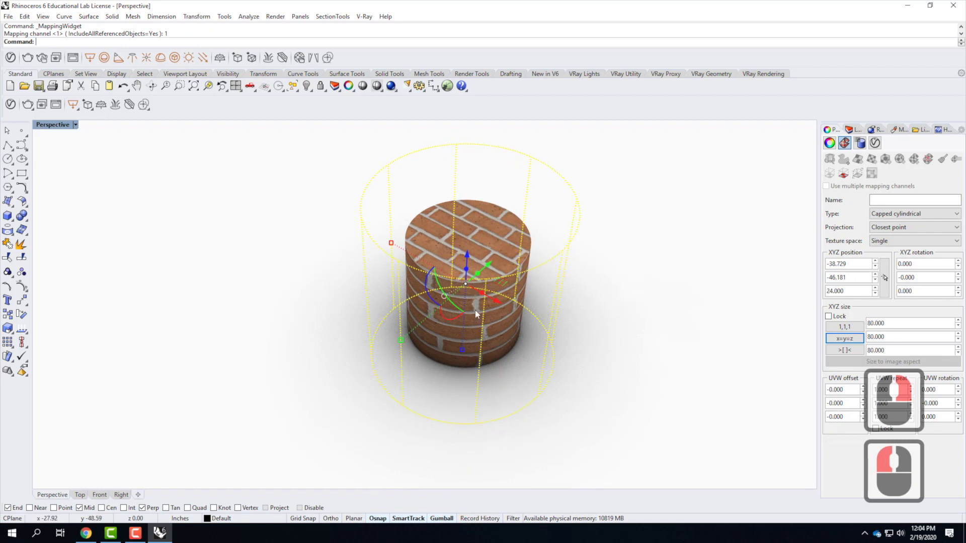
Try moving the mapping widget horizontally to about -32.8, -52.8 with the Gumball, and undo the move.
{"action": "left_click", "coordinate": [466, 287]}
{"action": "left_click", "coordinate": [466, 288]}
{"action": "mouse_move", "coordinate": [466, 287]}
{"action": "left_mouse_down"}
{"action": "mouse_move", "coordinate": [430, 322]}
{"action": "mouse_move", "coordinate": [468, 299]}
{"action": "left_mouse_up"}
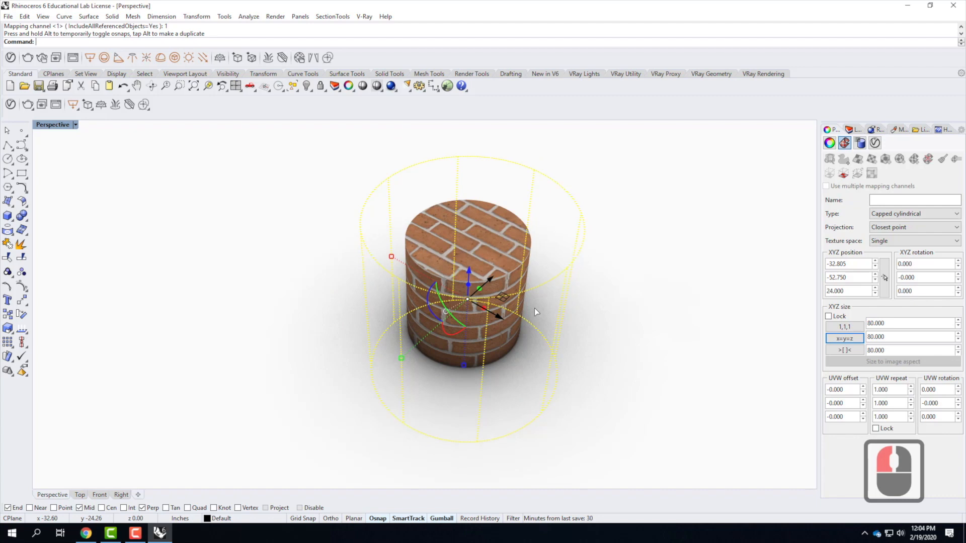
{"action": "key", "text": "ctrl+z"}
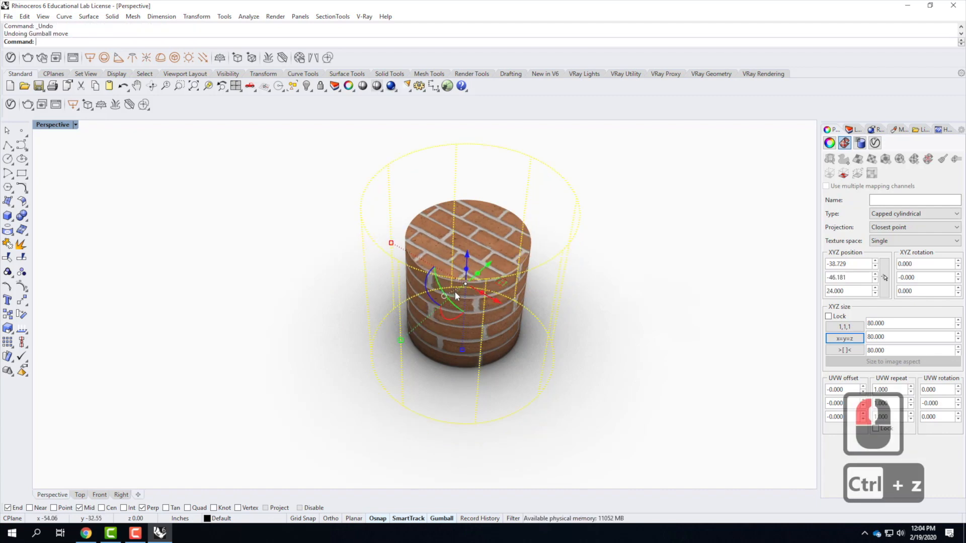
Scale the mapping widget from the center of the cylinder's base, using the Cen snap, to a size of about 116.
{"action": "type", "text": "scale"}
{"action": "key", "text": "Return"}
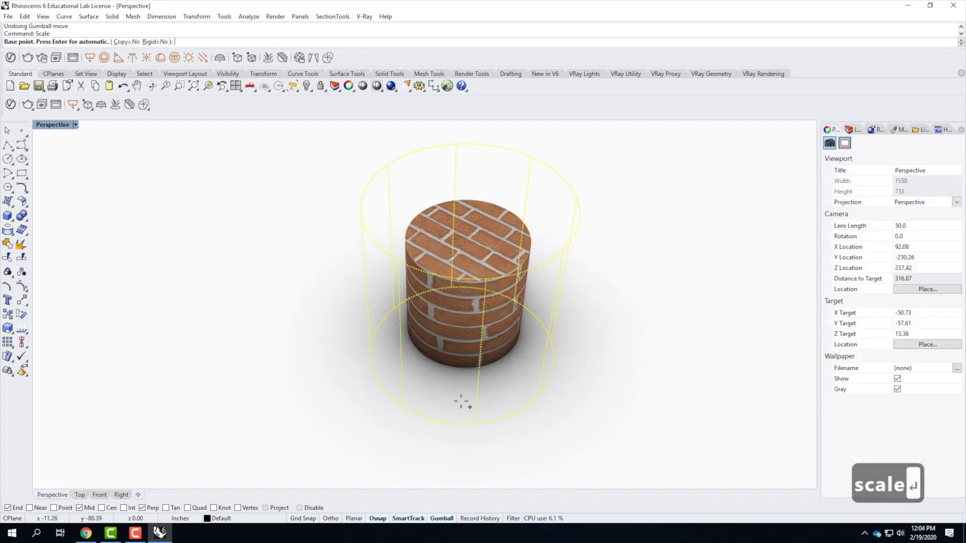
{"action": "left_click", "coordinate": [101, 508]}
{"action": "left_click", "coordinate": [456, 361]}
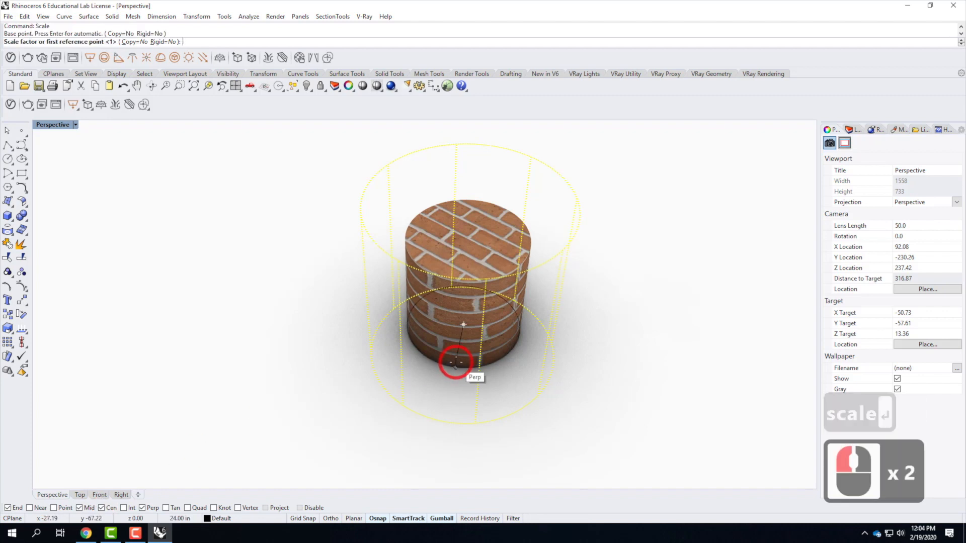
{"action": "left_click", "coordinate": [432, 386]}
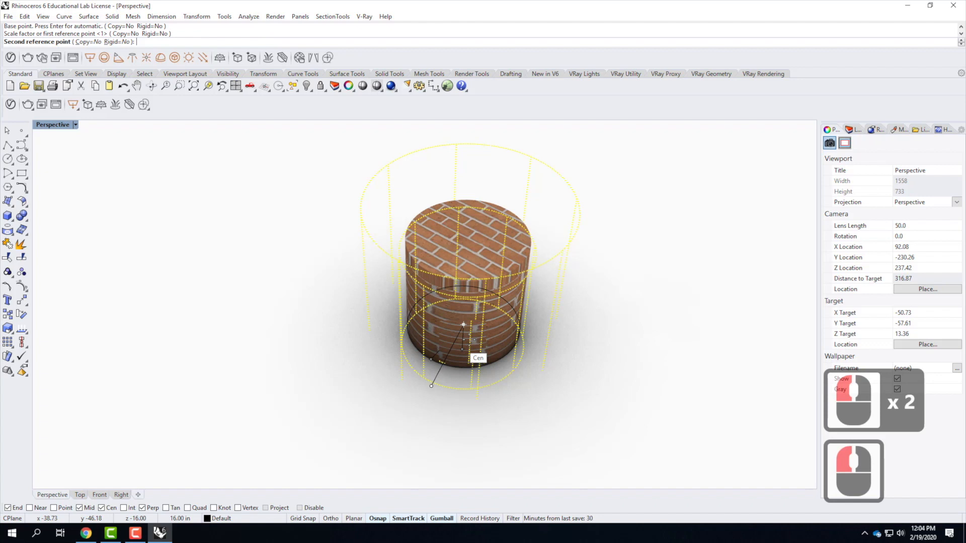
{"action": "left_click", "coordinate": [460, 425]}
{"action": "left_click", "coordinate": [595, 350]}
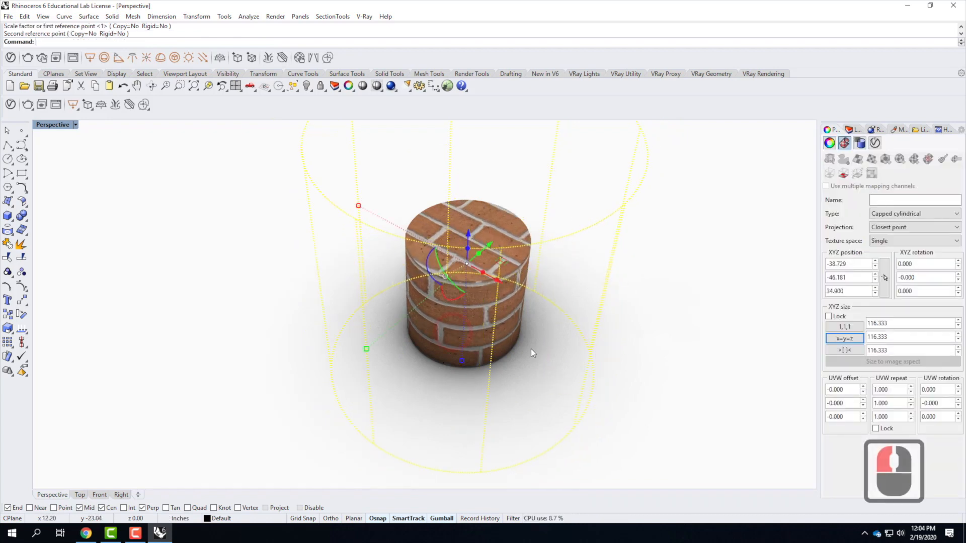
Set the W, V and U repeat values of the cylinder's mapping to 2 each.
{"action": "double_click", "coordinate": [899, 418]}
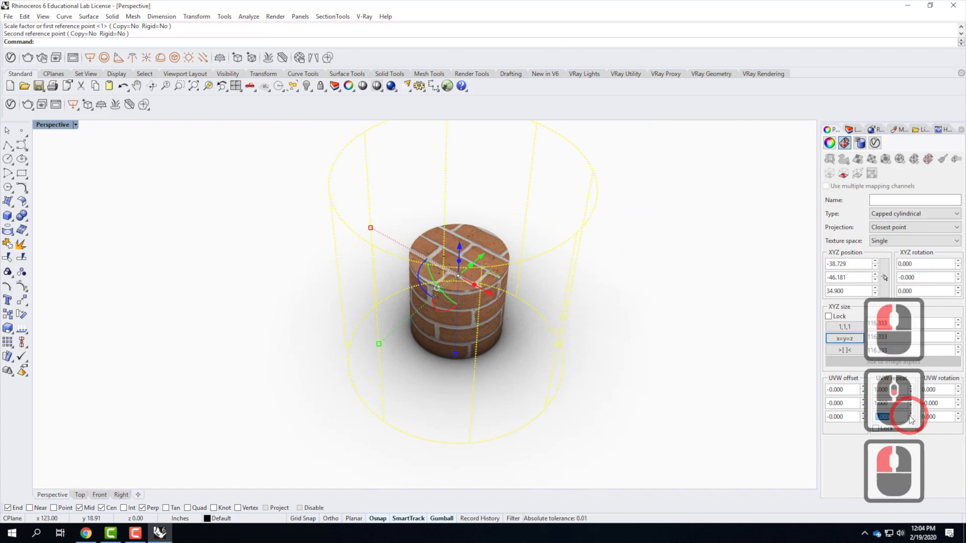
{"action": "type", "text": "2.0"}
{"action": "key", "text": "Return"}
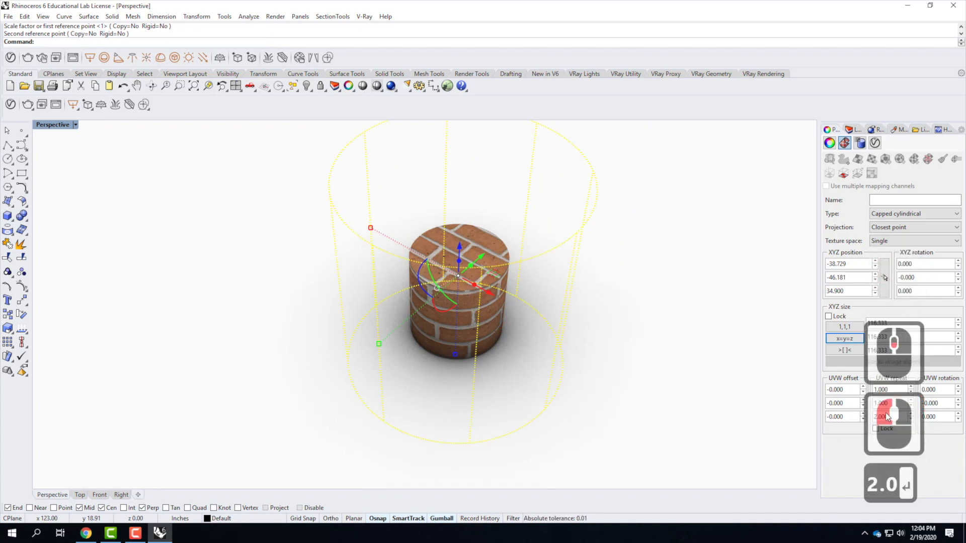
{"action": "double_click", "coordinate": [898, 403]}
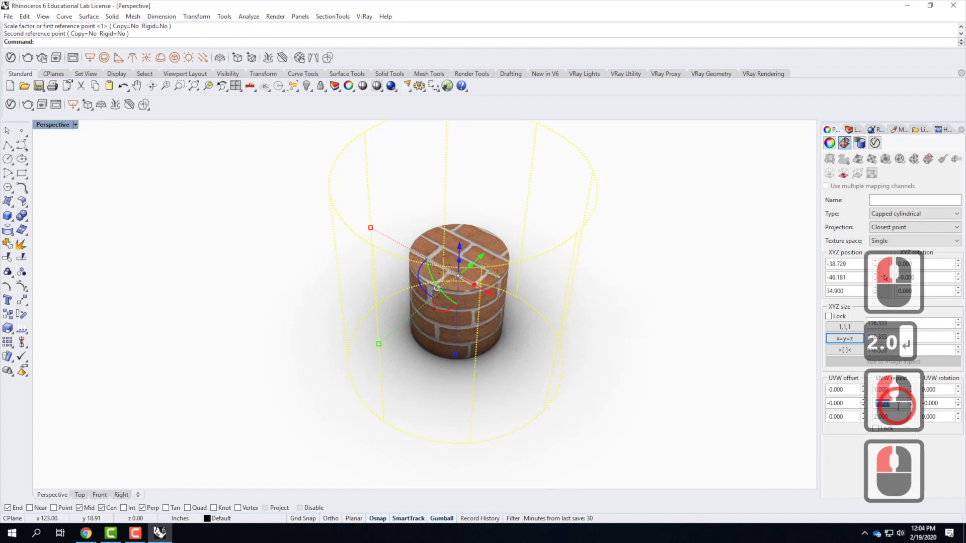
{"action": "type", "text": "2.0"}
{"action": "key", "text": "Return"}
{"action": "double_click", "coordinate": [894, 390]}
{"action": "type", "text": "2.0"}
{"action": "key", "text": "Return"}
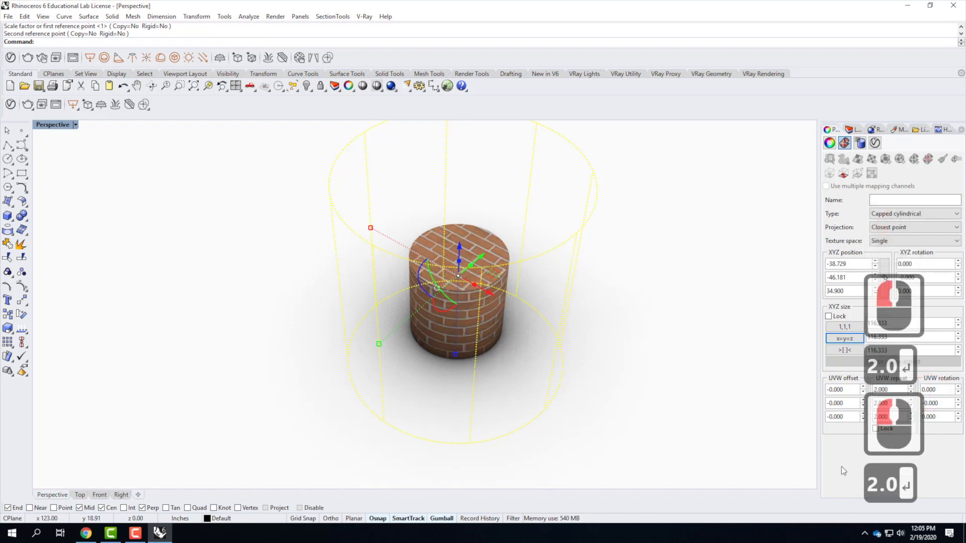
Try an off-center mapping by moving the widget to about X -19, Y -52, and inspect the bricks from several sides.
{"action": "left_click", "coordinate": [715, 318]}
{"action": "right_click_drag", "start_coordinate": [690, 349], "coordinate": [463, 294]}
{"action": "left_click", "coordinate": [470, 436]}
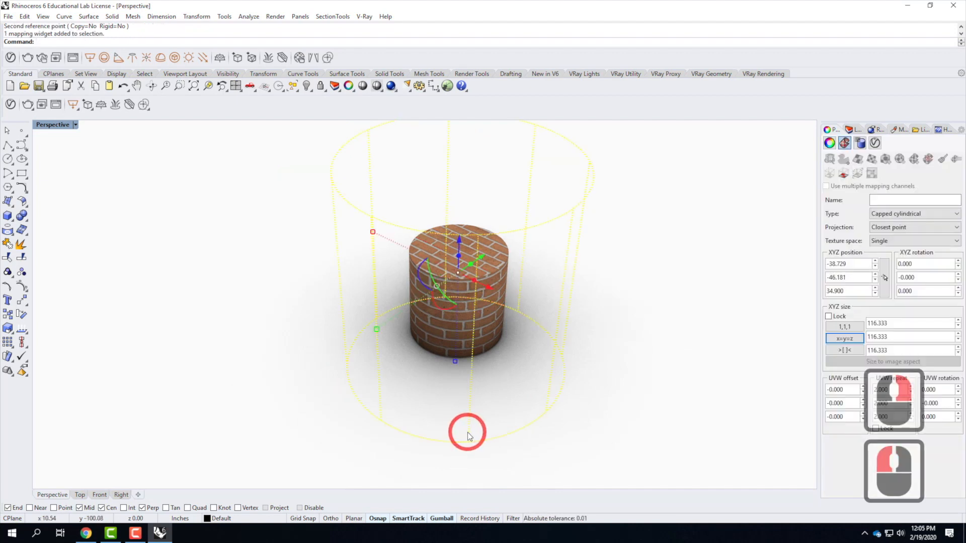
{"action": "left_click_drag", "start_coordinate": [493, 449], "coordinate": [495, 462]}
{"action": "scroll", "coordinate": [498, 290], "scroll_direction": "up", "scroll_amount": 3}
{"action": "right_click_drag", "start_coordinate": [549, 326], "coordinate": [457, 324]}
{"action": "right_click_drag", "start_coordinate": [554, 319], "coordinate": [524, 352]}
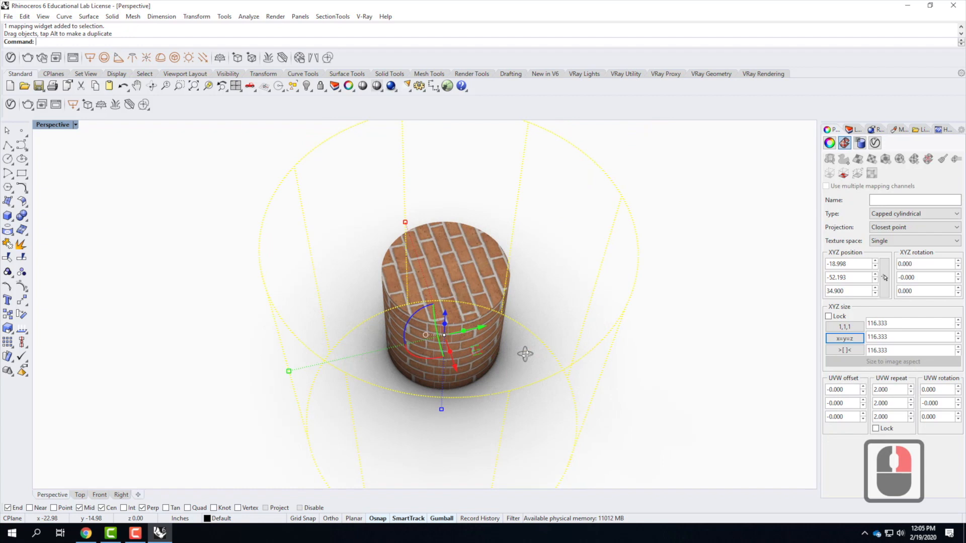
{"action": "right_click_drag", "start_coordinate": [440, 399], "coordinate": [504, 345]}
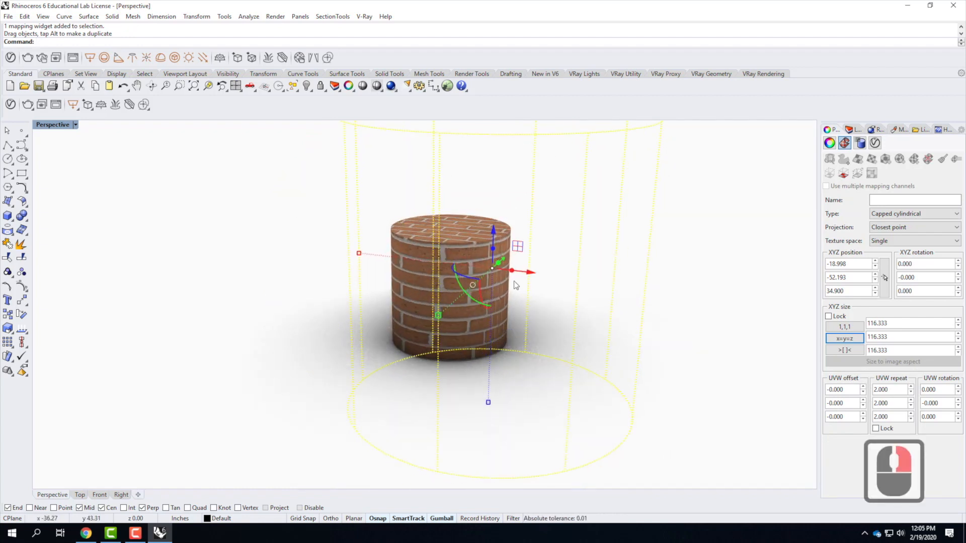
Try rotating the mapping widget by about -52 degrees, and undo both the rotation and the preceding move.
{"action": "left_click_drag", "start_coordinate": [472, 300], "coordinate": [427, 274]}
{"action": "scroll", "coordinate": [603, 302], "scroll_direction": "up", "scroll_amount": 5}
{"action": "right_click_drag", "start_coordinate": [473, 330], "coordinate": [535, 367]}
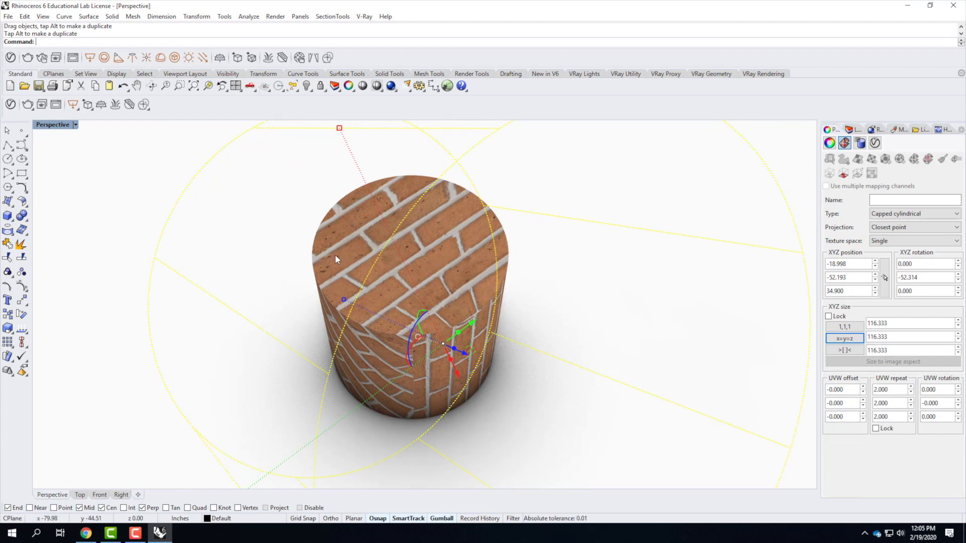
{"action": "key", "text": "ctrl+z"}
{"action": "key", "text": "ctrl+z"}
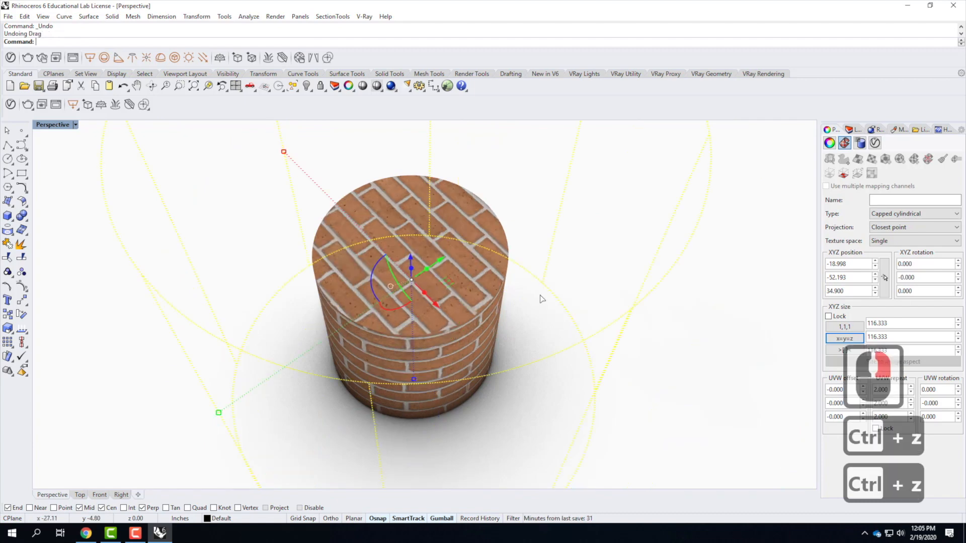
Hide the cylinder's mapping widget and clear the selection.
{"action": "scroll", "coordinate": [539, 293], "scroll_direction": "down", "scroll_amount": 3}
{"action": "right_click_drag", "start_coordinate": [619, 367], "coordinate": [632, 325]}
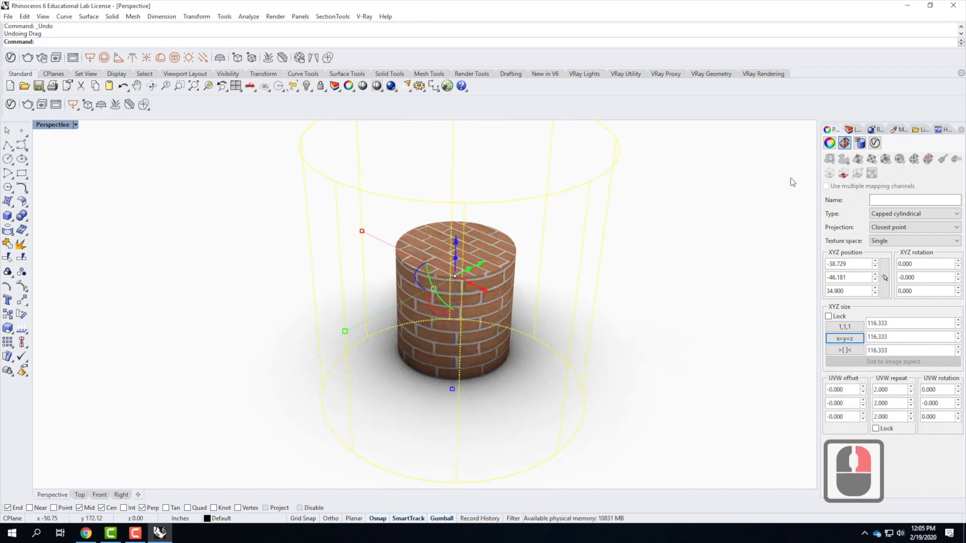
{"action": "left_click", "coordinate": [843, 173]}
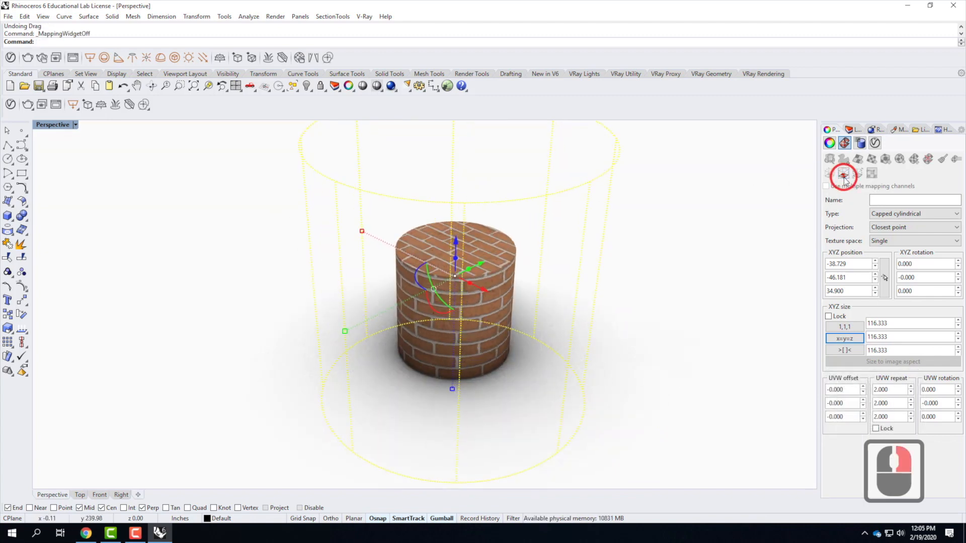
{"action": "left_click", "coordinate": [318, 274]}
{"action": "scroll", "coordinate": [235, 339], "scroll_direction": "down", "scroll_amount": 3}
Try to show all hidden objects with the Show command.
{"action": "type", "text": "show"}
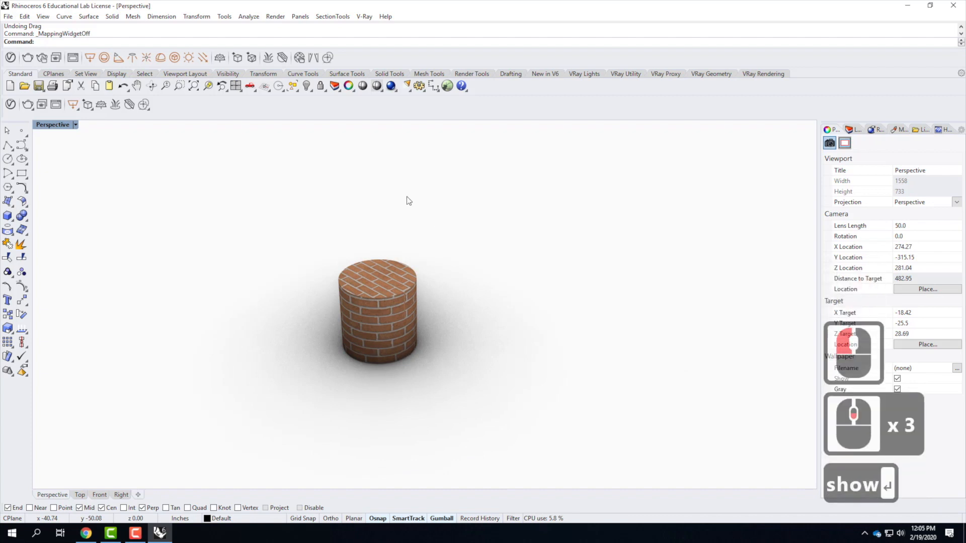
{"action": "left_click", "coordinate": [403, 49]}
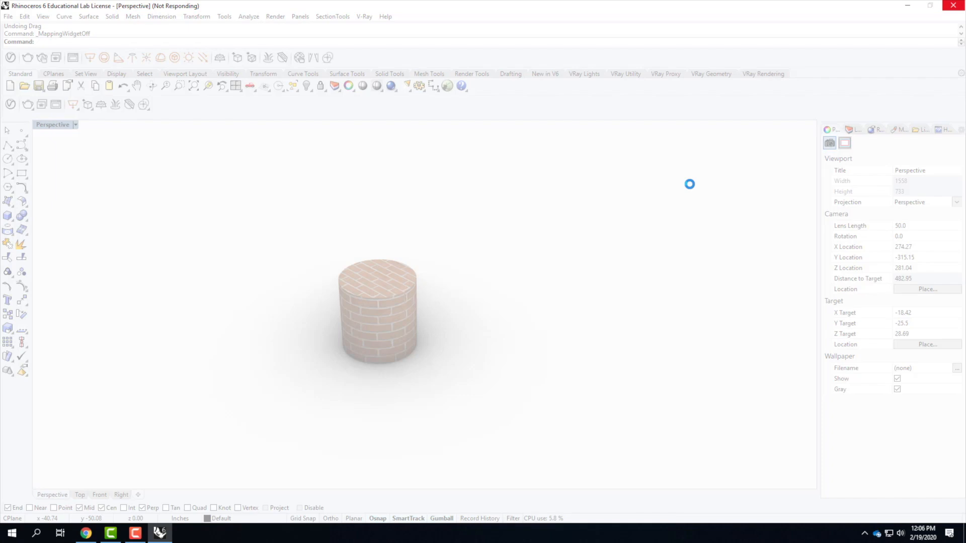
{"action": "left_click", "coordinate": [136, 533]}
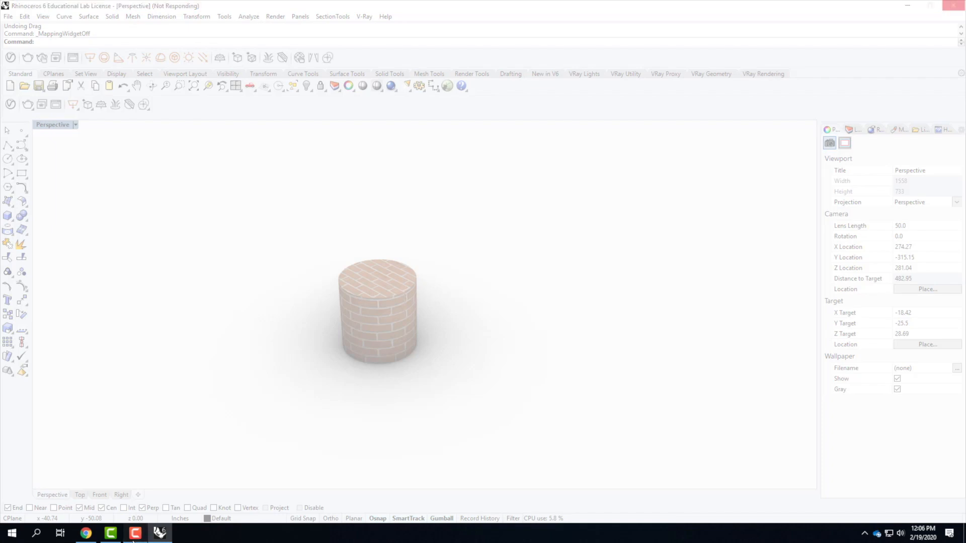
{"action": "left_click", "coordinate": [919, 488]}
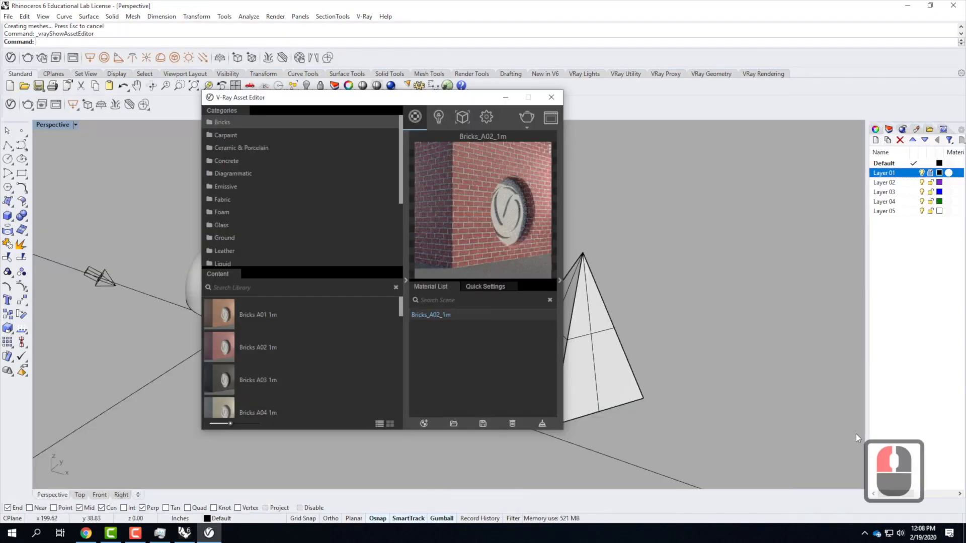
Raise the sphere straight up from the ground plane and close the V-Ray Asset Editor.
{"action": "left_click_drag", "start_coordinate": [473, 94], "coordinate": [755, 131]}
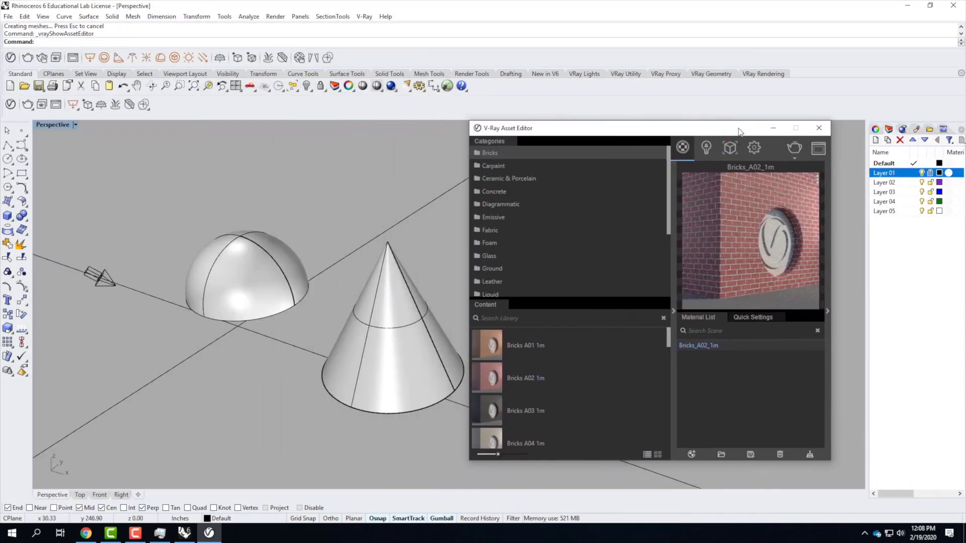
{"action": "left_click", "coordinate": [317, 252]}
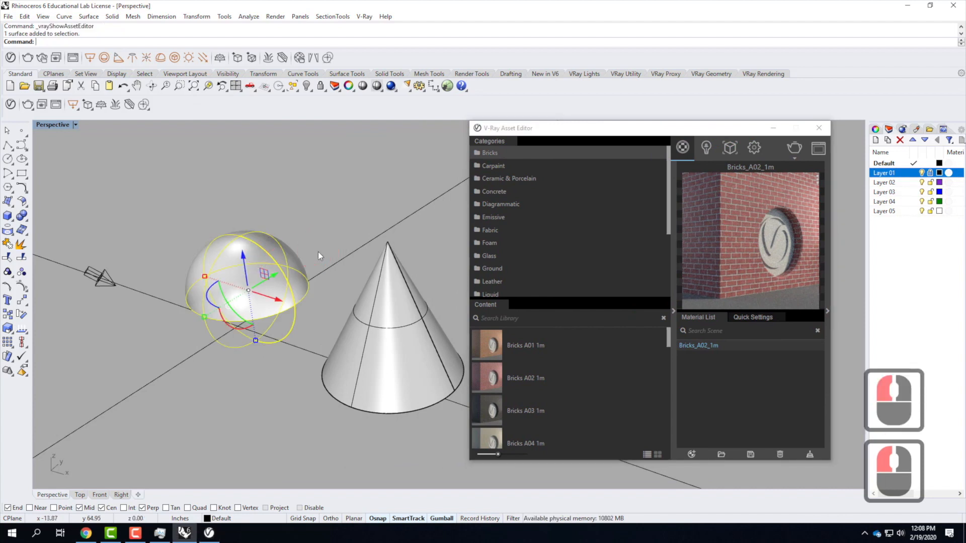
{"action": "left_click_drag", "start_coordinate": [244, 256], "coordinate": [250, 213]}
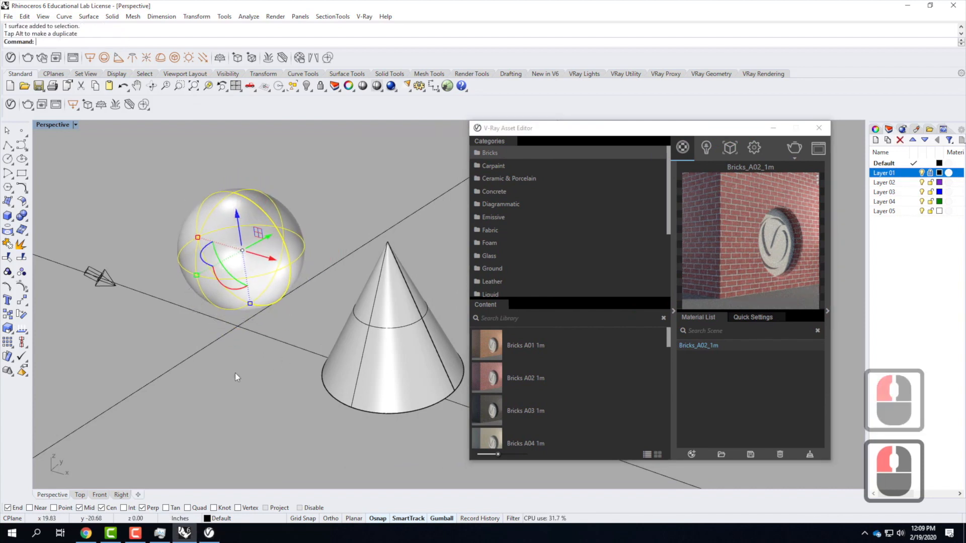
{"action": "left_click", "coordinate": [819, 128]}
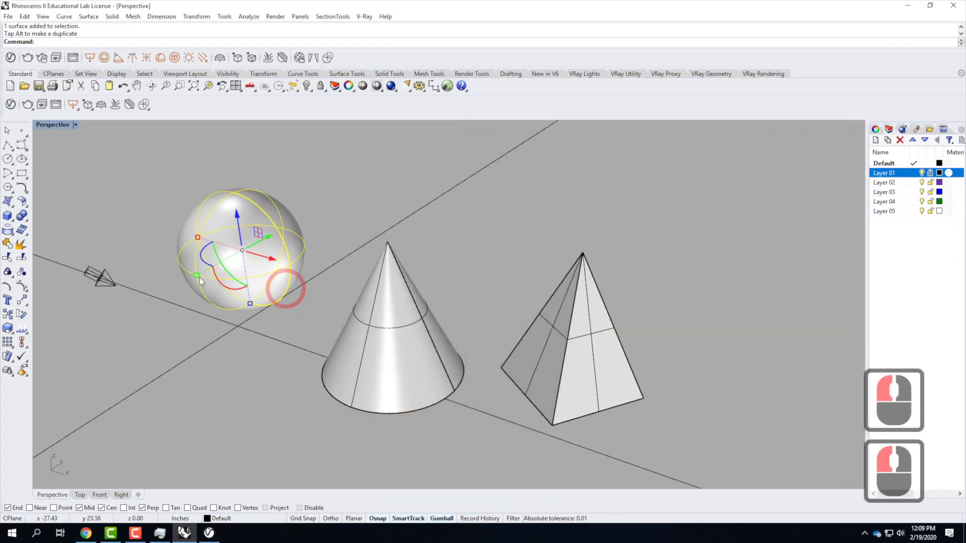
Set the Perspective viewport's display mode to Rendered with nothing selected.
{"action": "left_click", "coordinate": [360, 180]}
{"action": "left_click", "coordinate": [93, 127]}
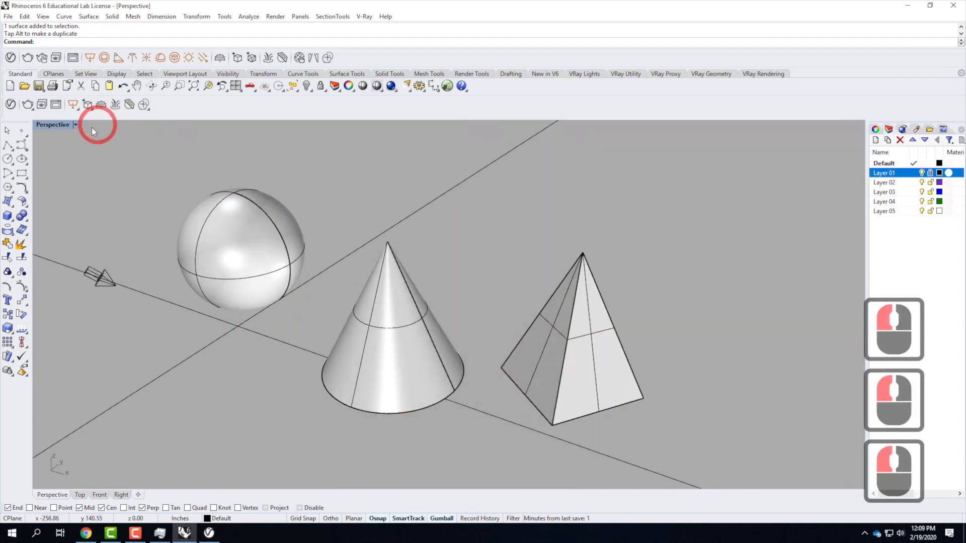
{"action": "left_click", "coordinate": [76, 125]}
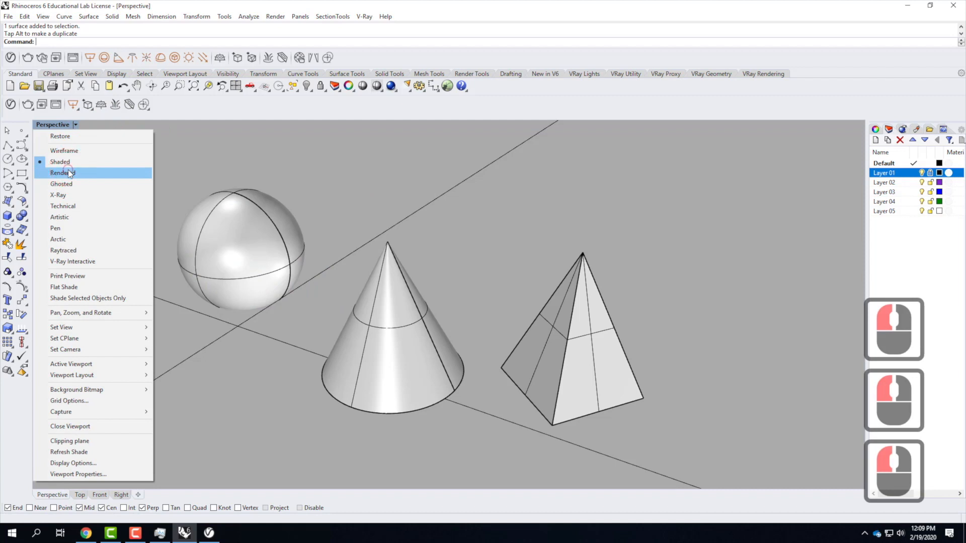
{"action": "left_click", "coordinate": [102, 171]}
Apply the Bricks_A02_1m material to the sphere and close the V-Ray Asset Editor.
{"action": "left_click", "coordinate": [257, 232]}
{"action": "left_click", "coordinate": [261, 222]}
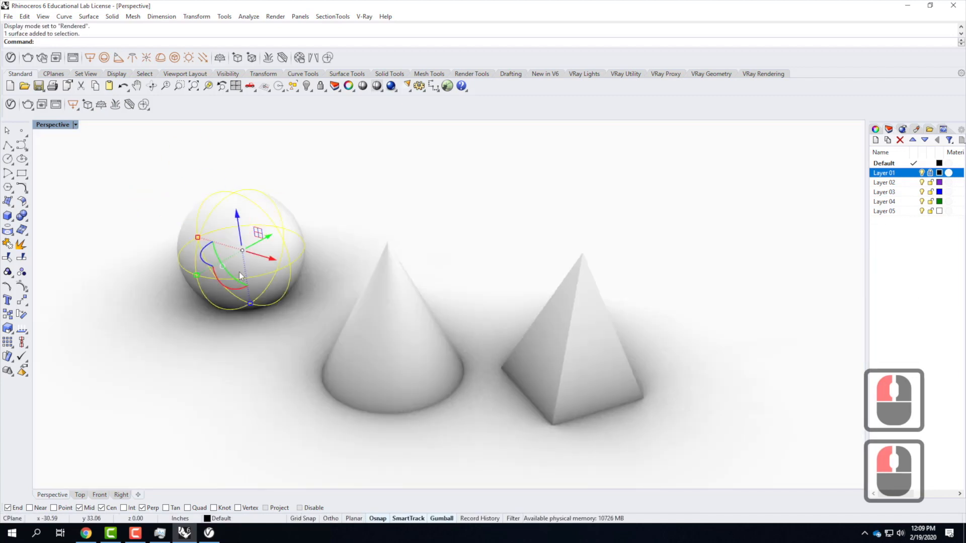
{"action": "left_click", "coordinate": [11, 104]}
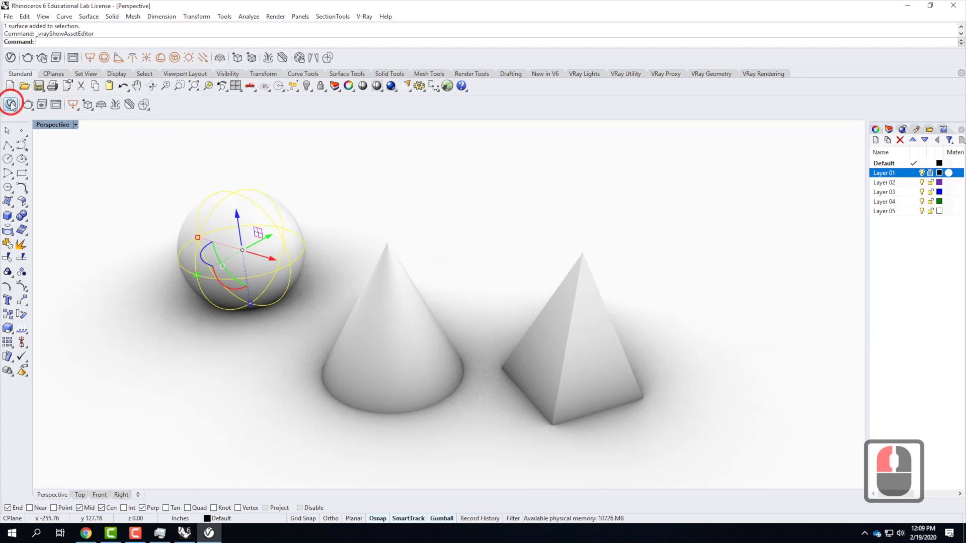
{"action": "left_click", "coordinate": [701, 345]}
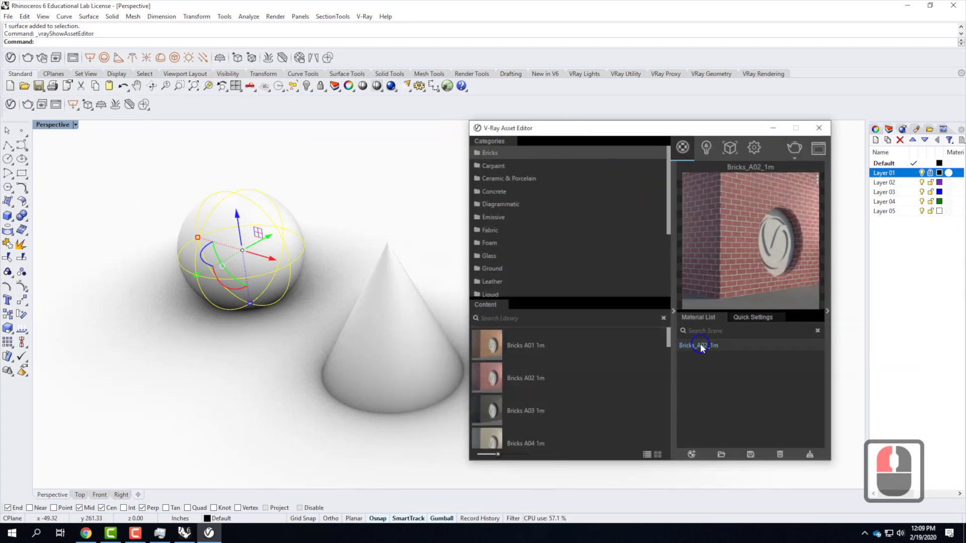
{"action": "right_click", "coordinate": [700, 345]}
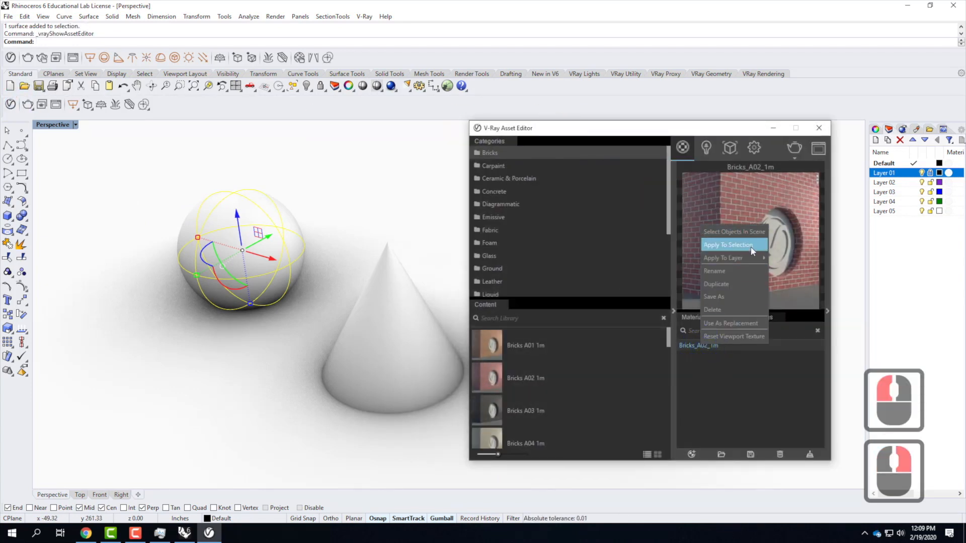
{"action": "left_click", "coordinate": [729, 246]}
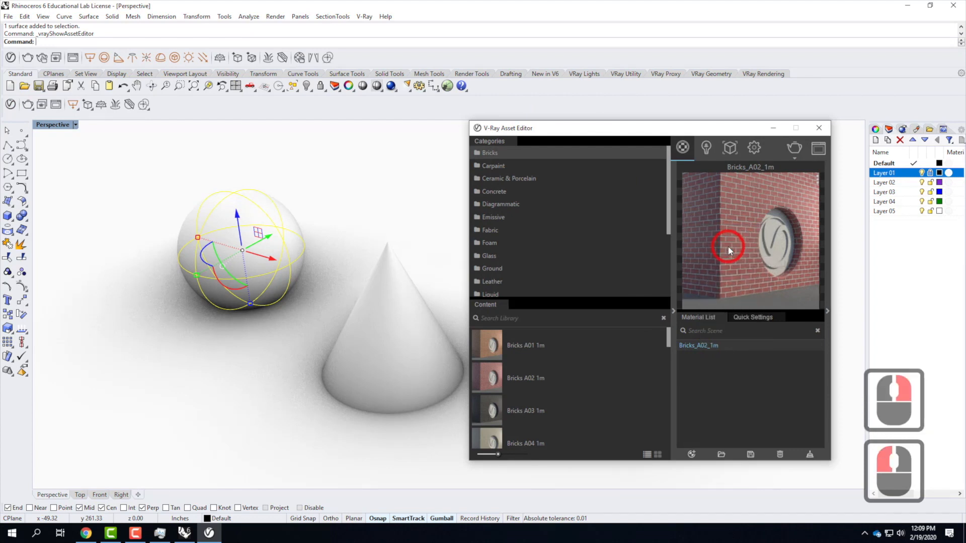
{"action": "left_click", "coordinate": [818, 129]}
Show the sphere's texture mapping properties and widen the side panel enough to read all mapping settings.
{"action": "scroll", "coordinate": [224, 211], "scroll_direction": "up", "scroll_amount": 3}
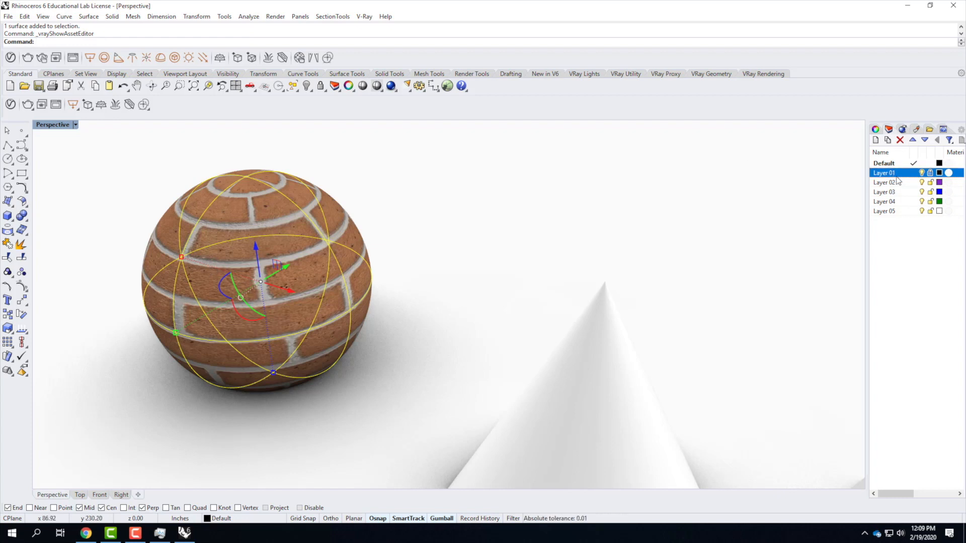
{"action": "left_click", "coordinate": [876, 130]}
{"action": "left_click", "coordinate": [909, 144]}
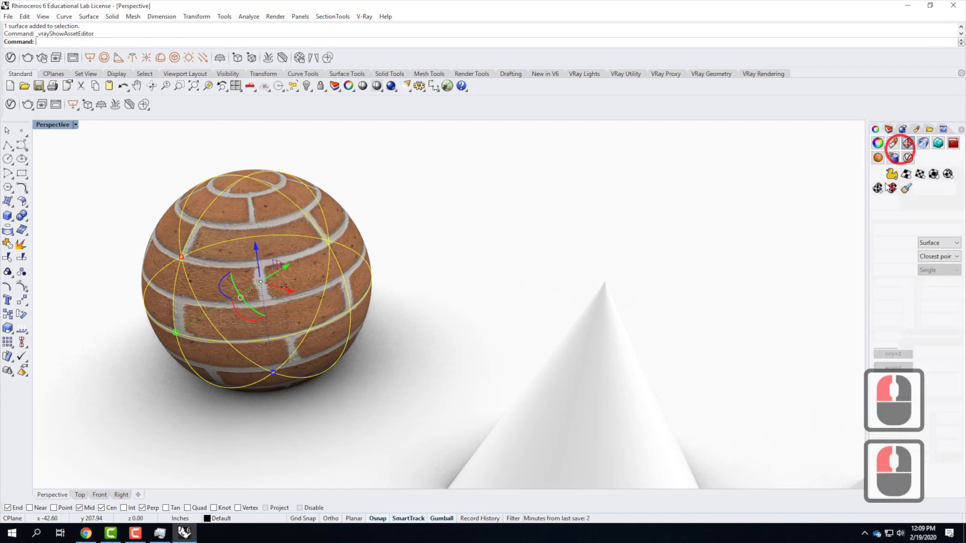
{"action": "left_click_drag", "start_coordinate": [867, 179], "coordinate": [770, 176]}
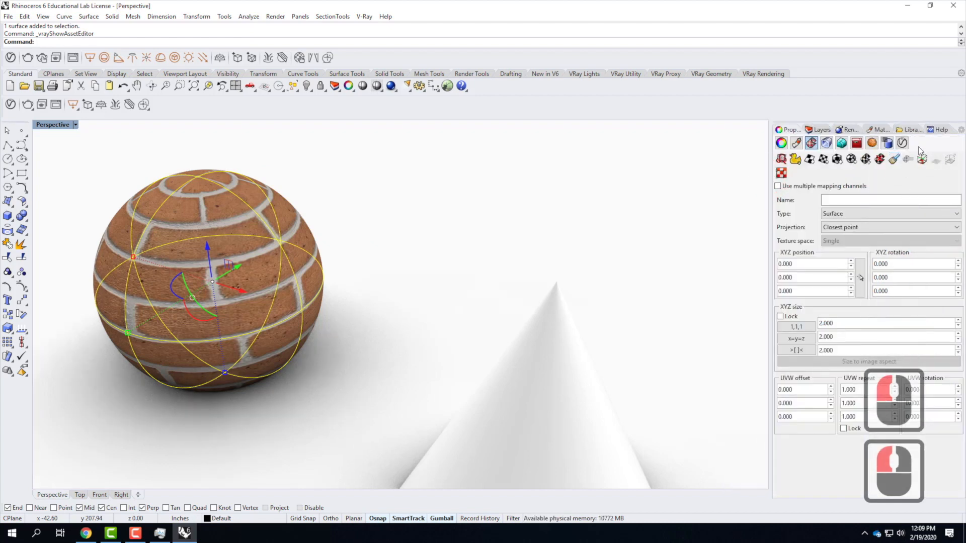
{"action": "left_click_drag", "start_coordinate": [773, 187], "coordinate": [809, 199]}
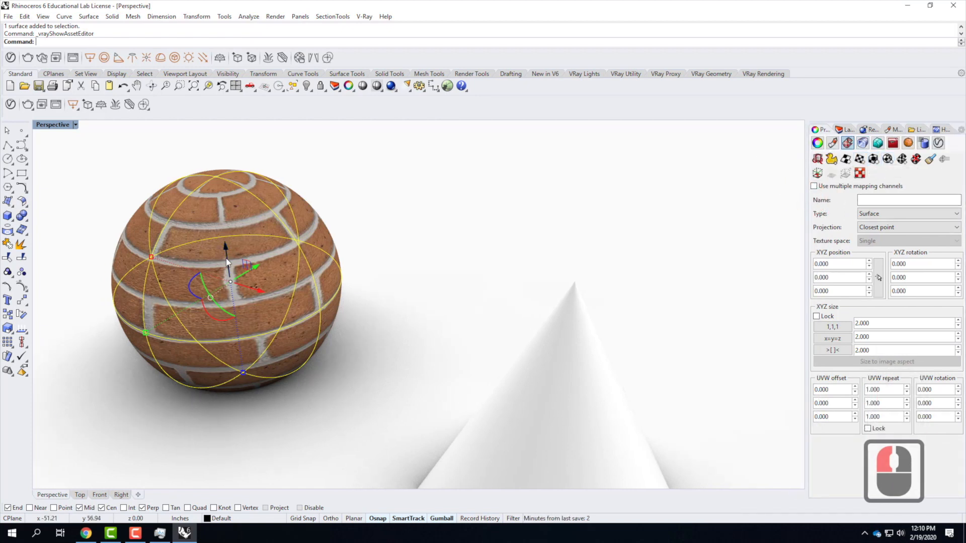
Apply spherical texture mapping to the sphere using its bounding box and the World coordinate system.
{"action": "left_click", "coordinate": [888, 160]}
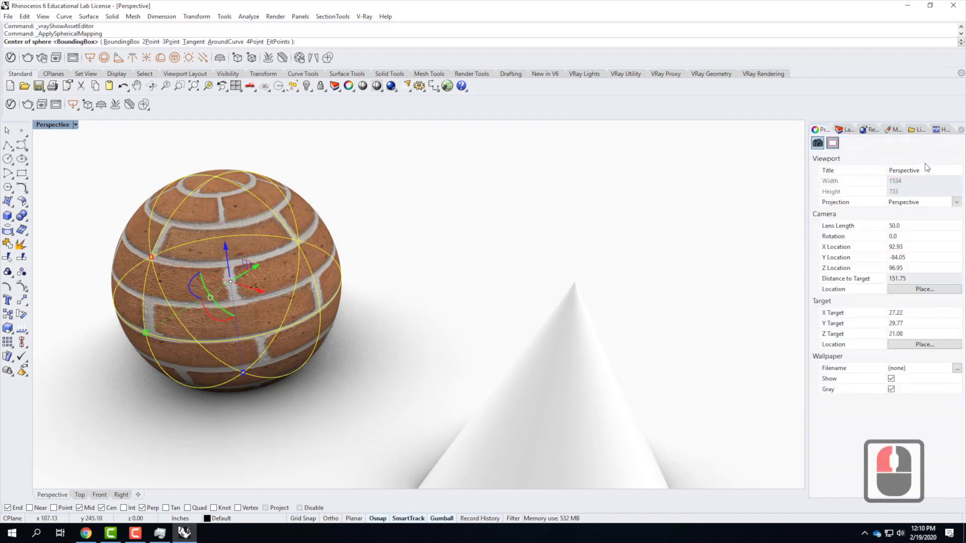
{"action": "left_click", "coordinate": [68, 42]}
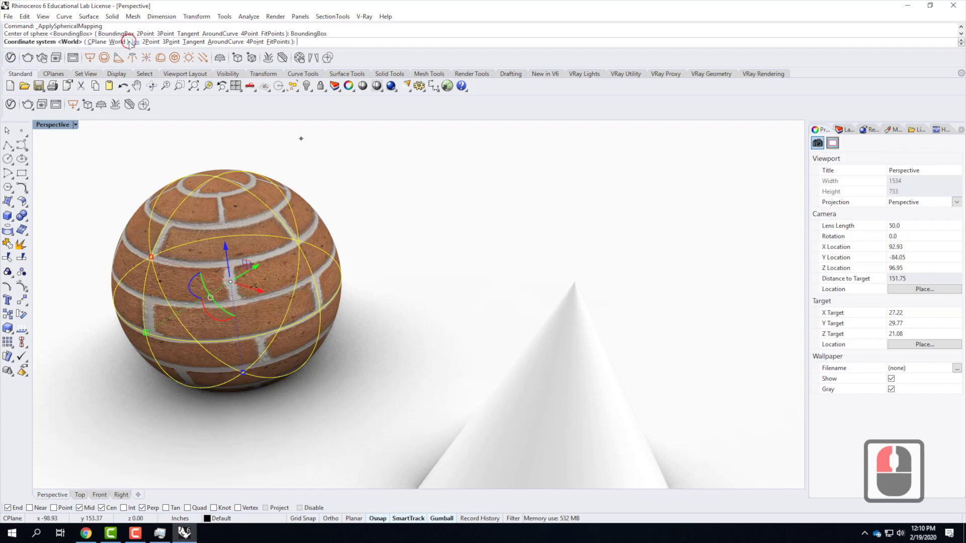
{"action": "left_click", "coordinate": [118, 43]}
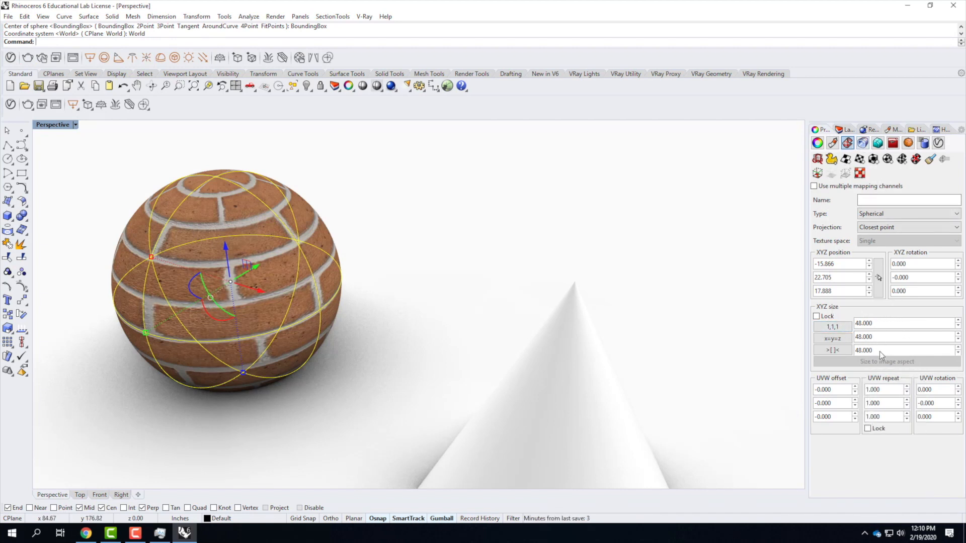
Lock the sphere's UVW repeat values together and set the repeat to 2.0.
{"action": "left_click", "coordinate": [867, 428]}
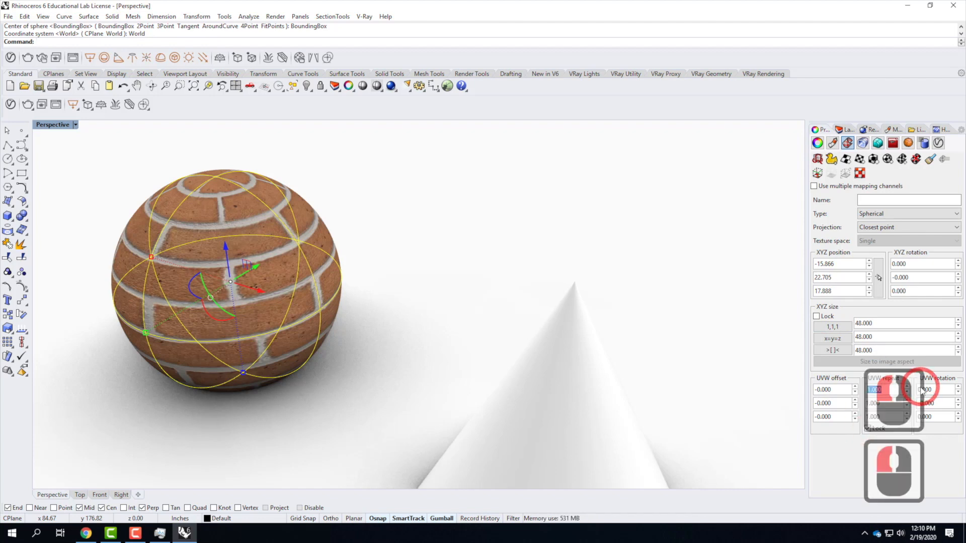
{"action": "type", "text": "2.0"}
{"action": "key", "text": "Return"}
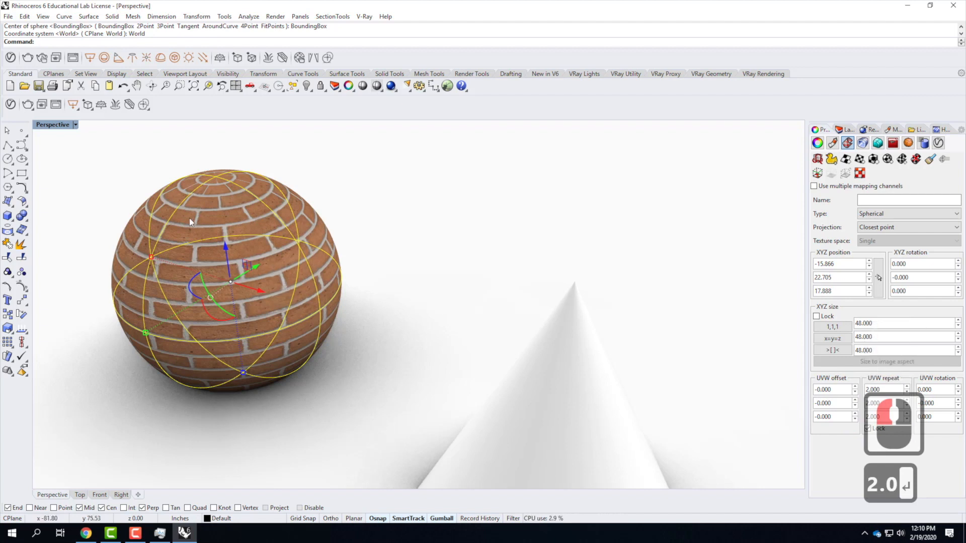
Show the sphere's mapping widget for channel 1 and rotate it about -45 degrees around the Y axis.
{"action": "scroll", "coordinate": [246, 361], "scroll_direction": "up", "scroll_amount": 2}
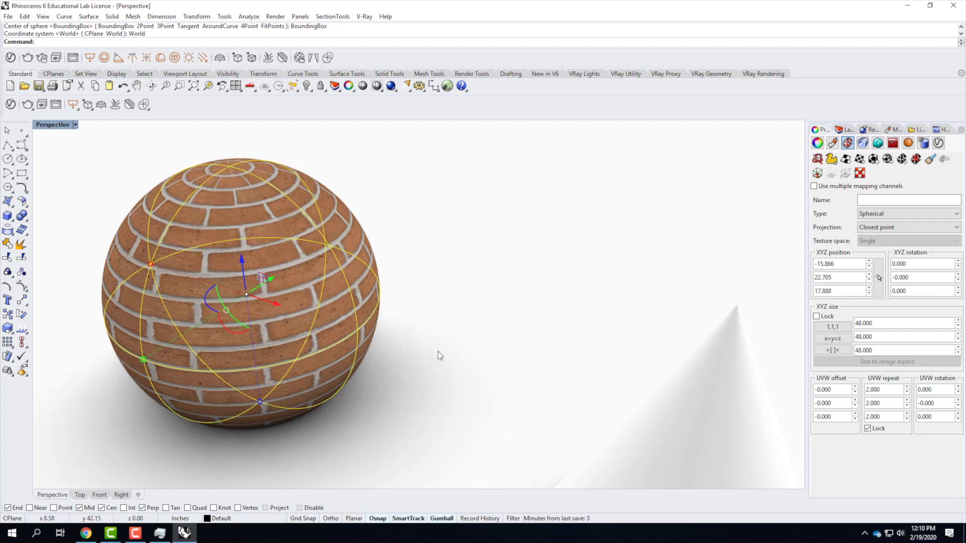
{"action": "left_click", "coordinate": [817, 162]}
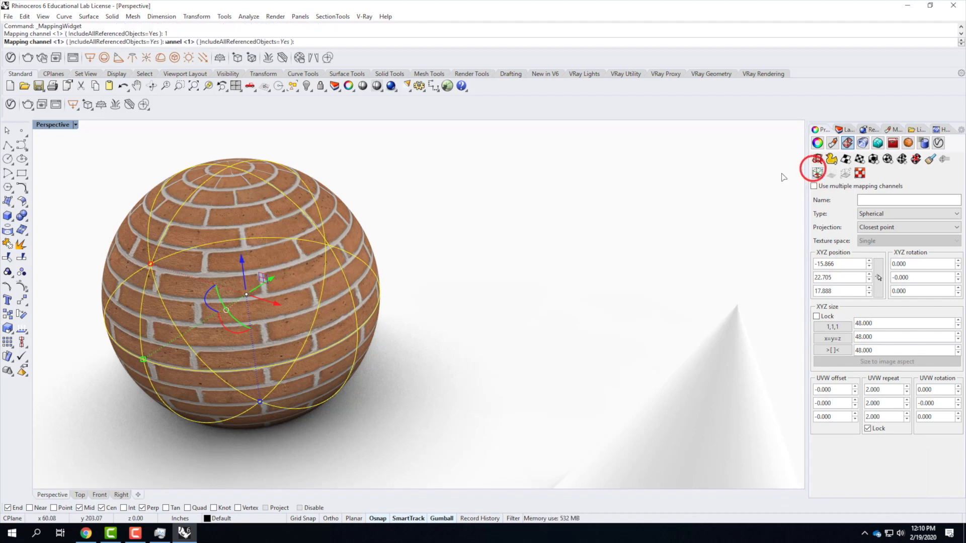
{"action": "left_click", "coordinate": [485, 259]}
{"action": "middle_click_drag", "start_coordinate": [315, 281], "coordinate": [307, 266]}
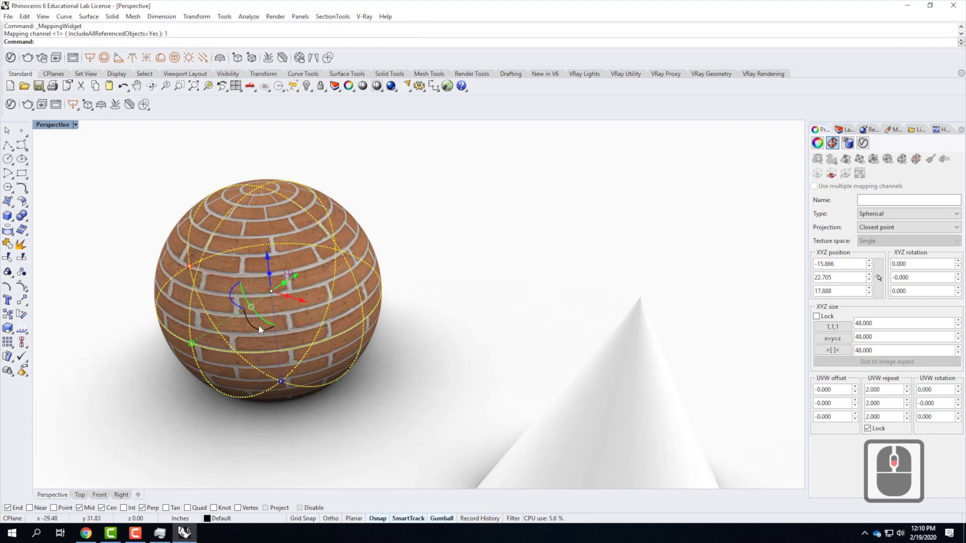
{"action": "left_click_drag", "start_coordinate": [259, 316], "coordinate": [225, 377]}
{"action": "right_click_drag", "start_coordinate": [224, 377], "coordinate": [299, 345]}
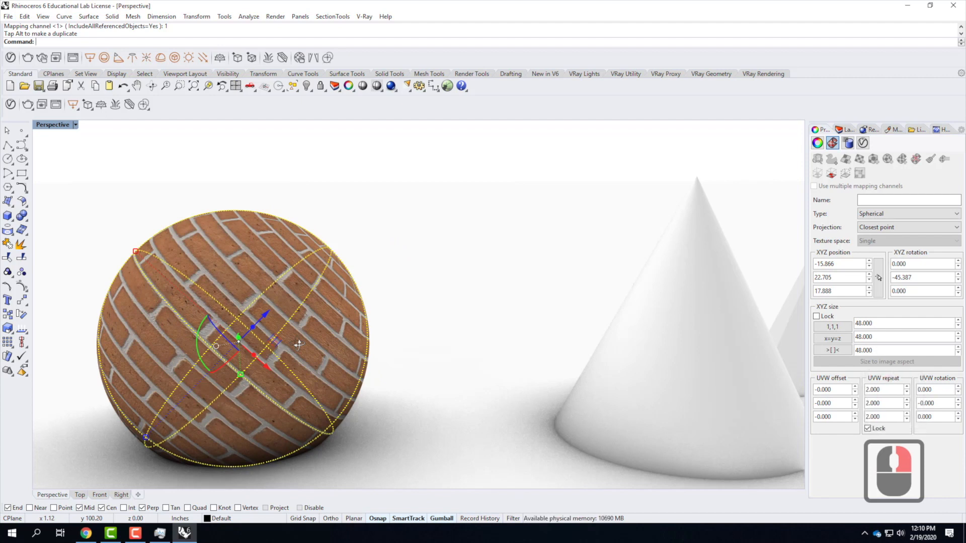
{"action": "right_click_drag", "start_coordinate": [299, 344], "coordinate": [297, 347]}
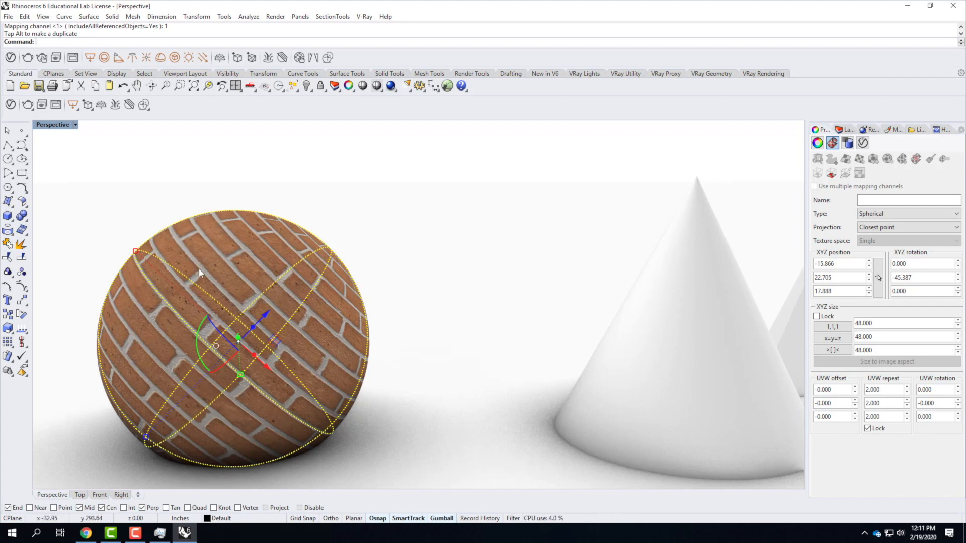
Hide the sphere's mapping widget and the brick sphere itself.
{"action": "type", "text": "hide"}
{"action": "key", "text": "Return"}
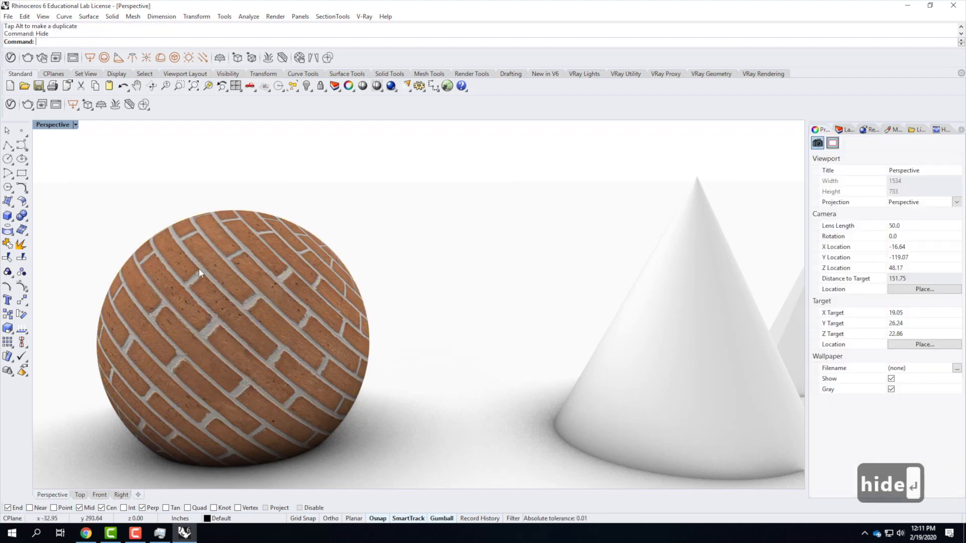
{"action": "left_click", "coordinate": [243, 340]}
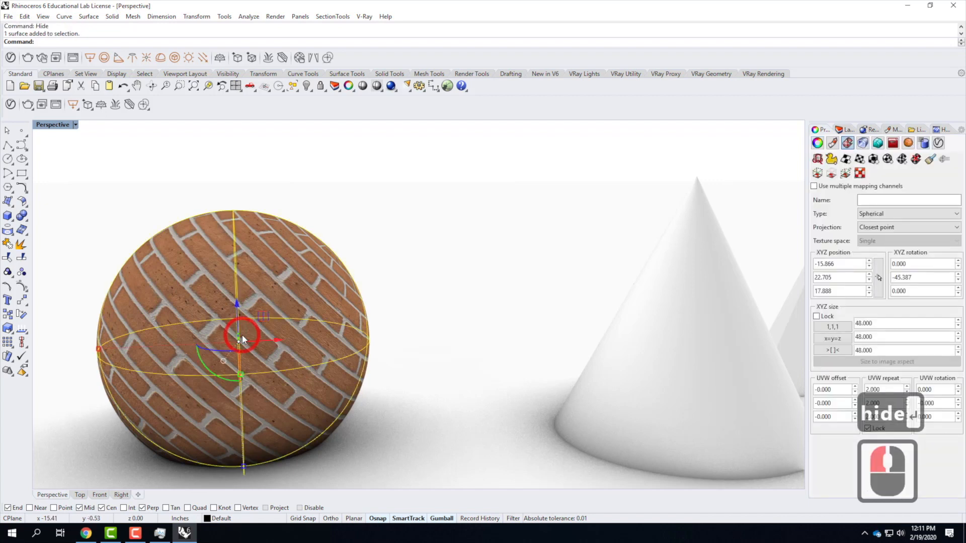
{"action": "type", "text": "hide"}
{"action": "key", "text": "Return"}
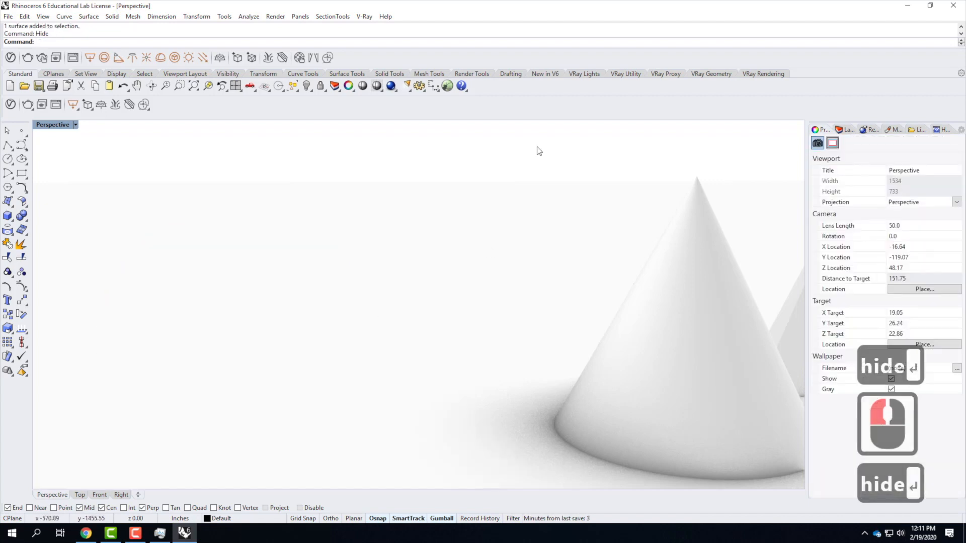
Apply the Bricks_A02_1m material to the cone and close the V-Ray Asset Editor.
{"action": "scroll", "coordinate": [628, 294], "scroll_direction": "down", "scroll_amount": 4}
{"action": "right_click_drag", "start_coordinate": [627, 294], "coordinate": [569, 330]}
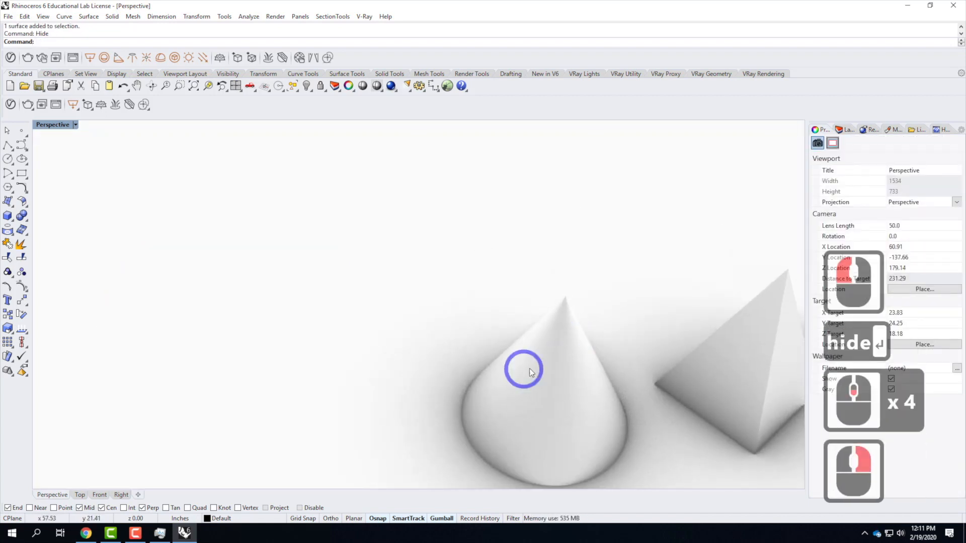
{"action": "left_click", "coordinate": [563, 364]}
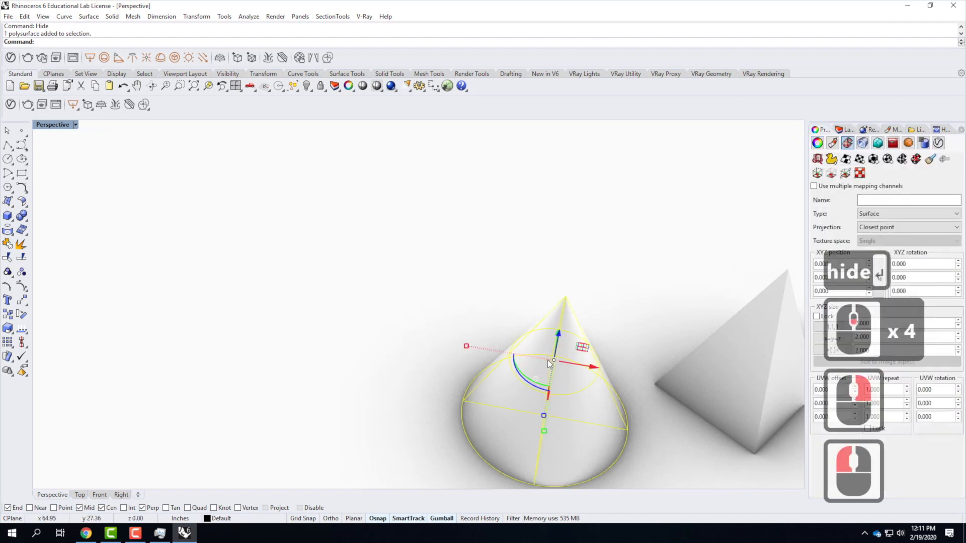
{"action": "left_click", "coordinate": [10, 104]}
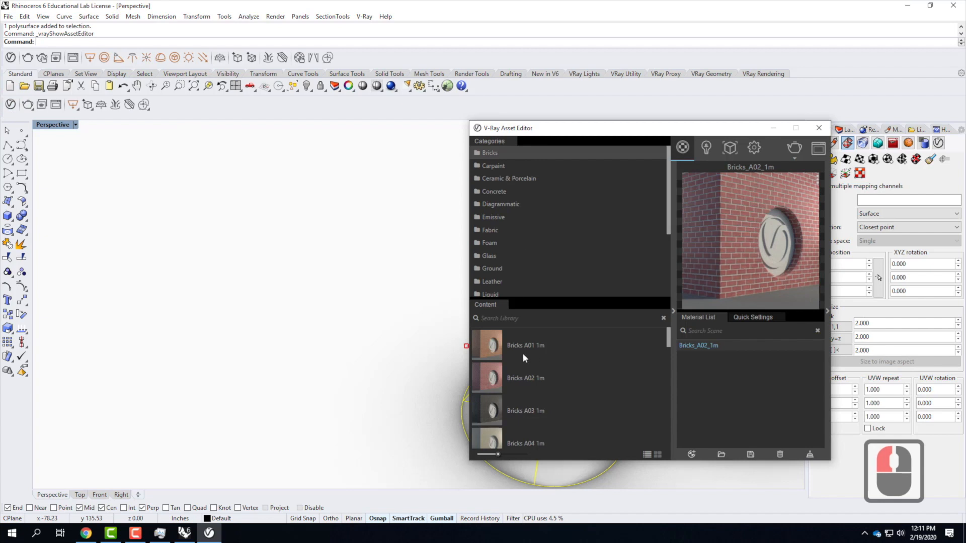
{"action": "left_click", "coordinate": [506, 370]}
{"action": "right_click", "coordinate": [721, 345]}
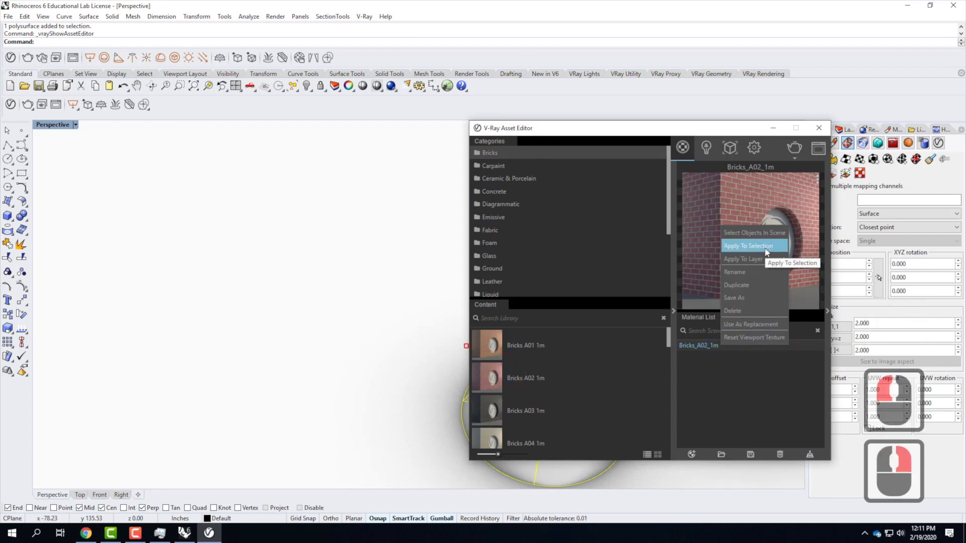
{"action": "left_click", "coordinate": [766, 247]}
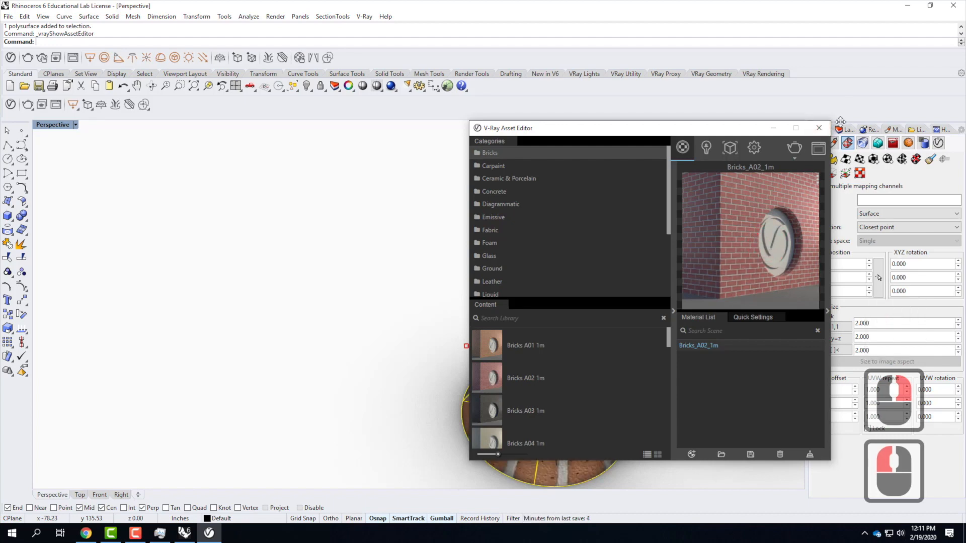
{"action": "left_click", "coordinate": [825, 130]}
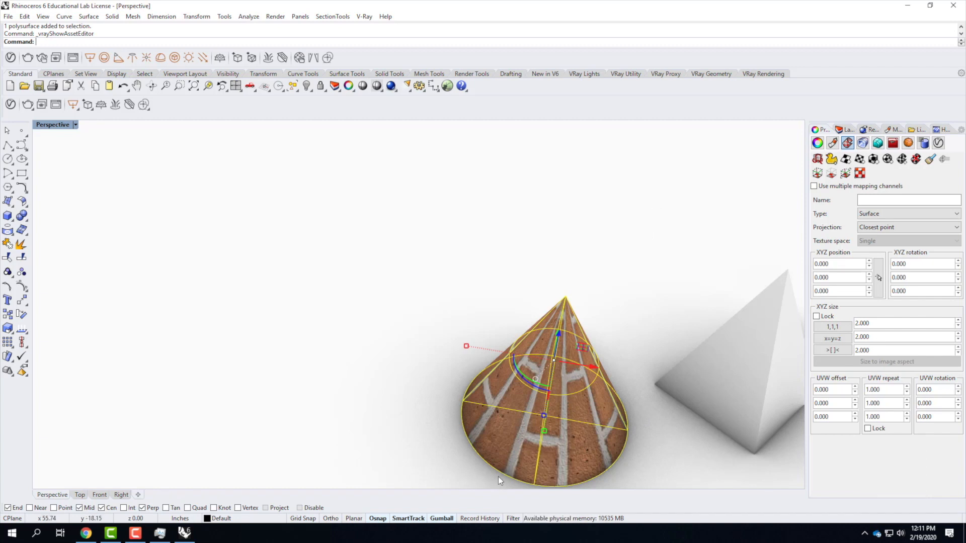
Apply capped cylindrical texture mapping to the cone using its bounding box and the World coordinate system.
{"action": "right_click_drag", "start_coordinate": [572, 426], "coordinate": [517, 394]}
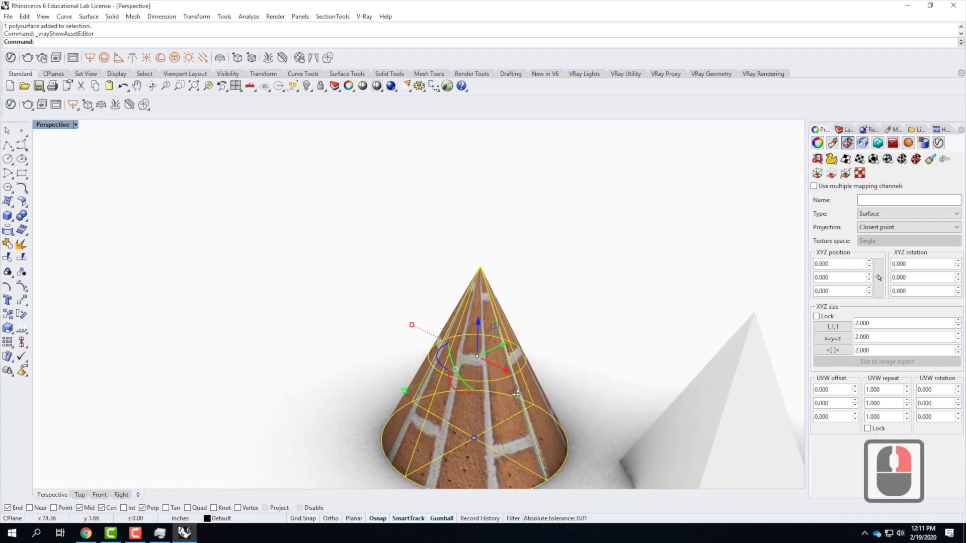
{"action": "scroll", "coordinate": [488, 414], "scroll_direction": "down", "scroll_amount": 2}
{"action": "scroll", "coordinate": [488, 414], "scroll_direction": "up", "scroll_amount": 2}
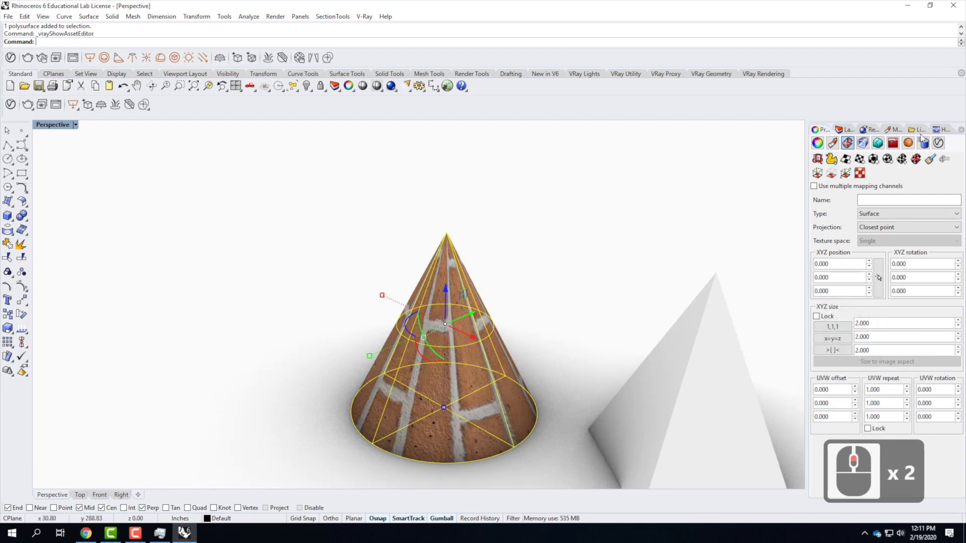
{"action": "left_click", "coordinate": [902, 159]}
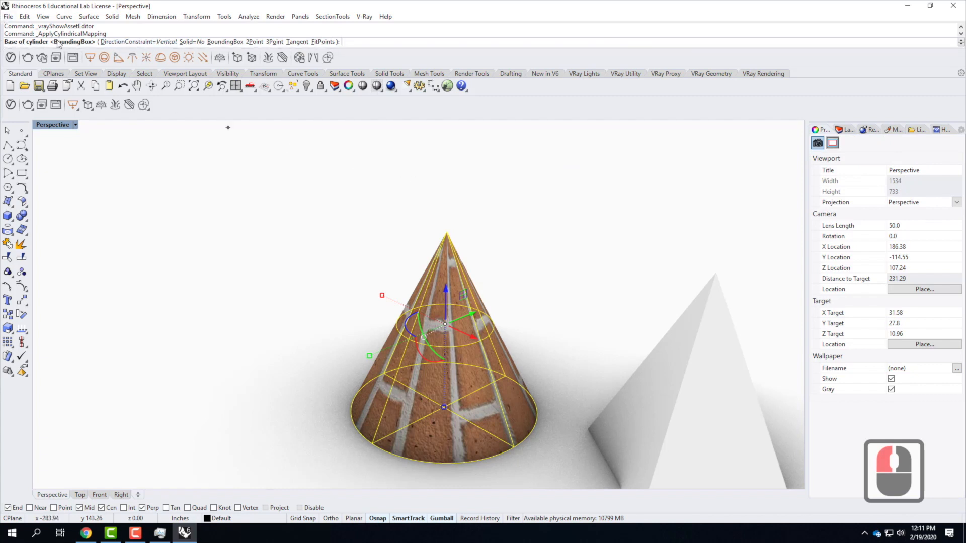
{"action": "left_click", "coordinate": [219, 42]}
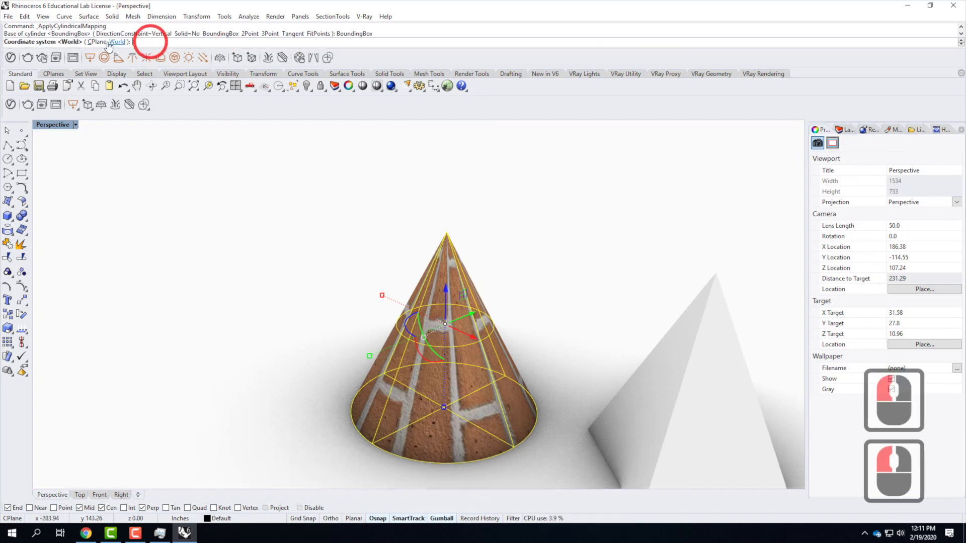
{"action": "left_click", "coordinate": [119, 42]}
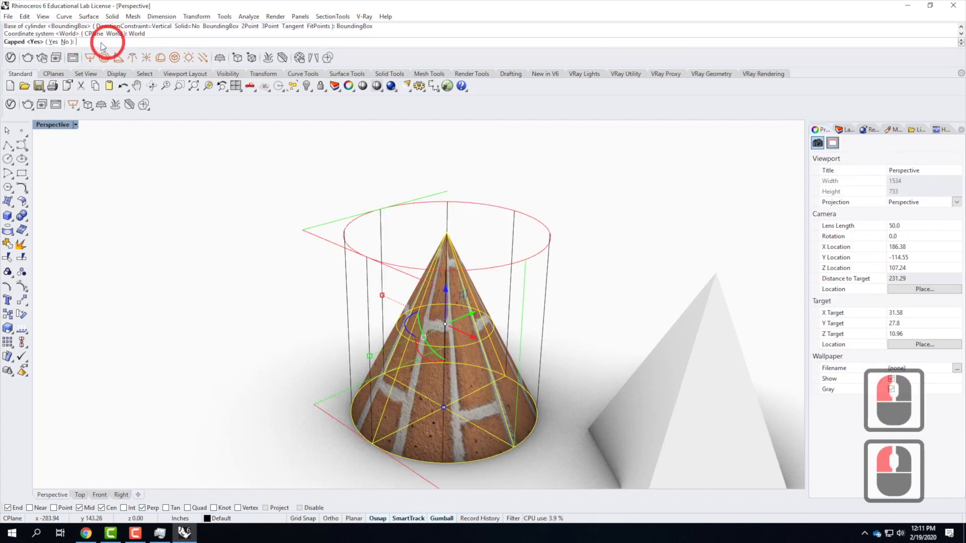
{"action": "left_click", "coordinate": [53, 42]}
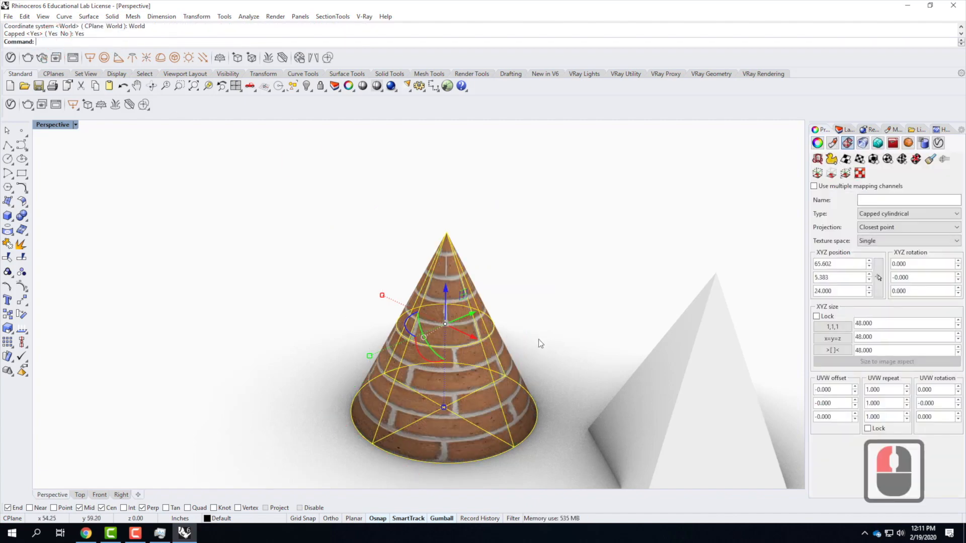
{"action": "scroll", "coordinate": [525, 385], "scroll_direction": "up", "scroll_amount": 2}
{"action": "right_click_drag", "start_coordinate": [528, 349], "coordinate": [526, 321]}
{"action": "right_click_drag", "start_coordinate": [523, 357], "coordinate": [487, 236]}
{"action": "scroll", "coordinate": [478, 367], "scroll_direction": "down", "scroll_amount": 3}
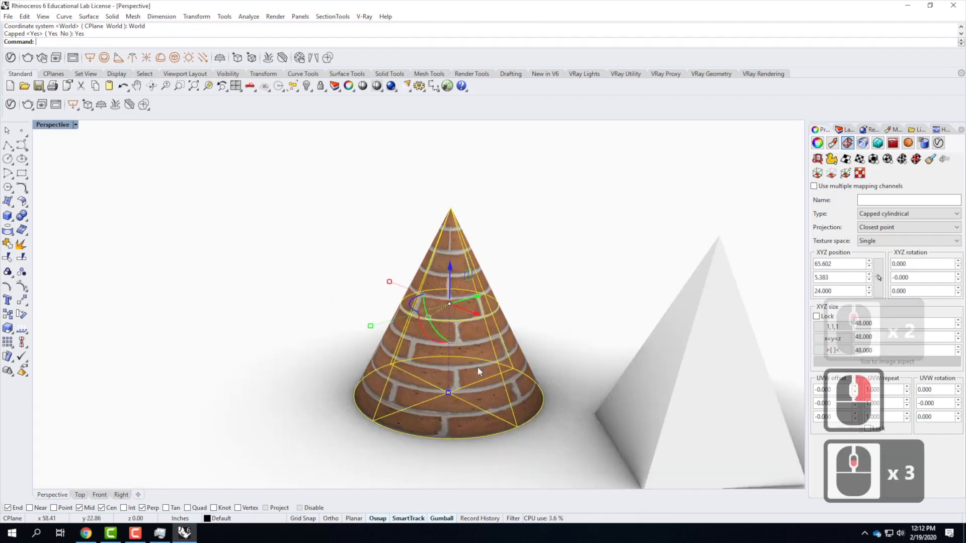
Delete the cone's capped cylindrical texture mapping.
{"action": "scroll", "coordinate": [478, 367], "scroll_direction": "up", "scroll_amount": 2}
{"action": "right_click_drag", "start_coordinate": [501, 300], "coordinate": [552, 375]}
{"action": "scroll", "coordinate": [510, 240], "scroll_direction": "down", "scroll_amount": 2}
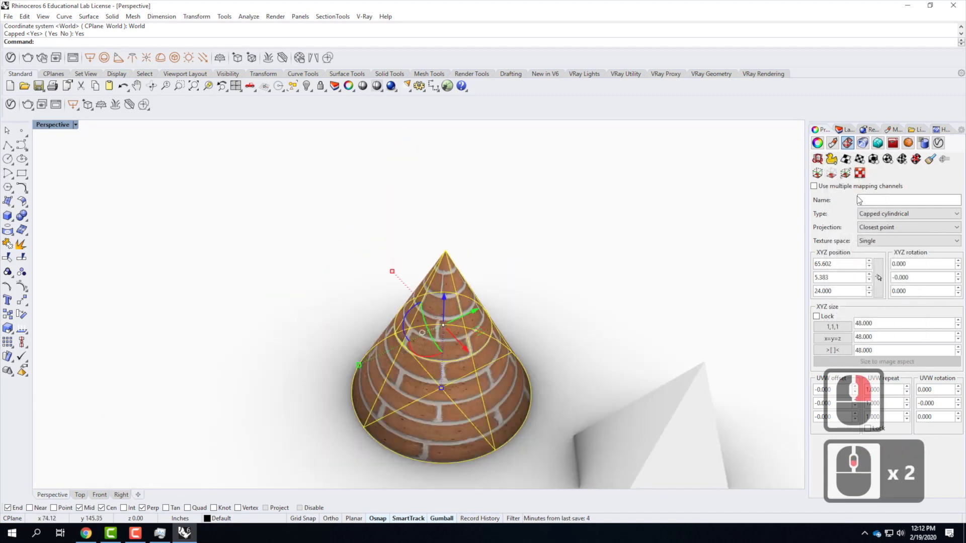
{"action": "left_click", "coordinate": [916, 160]}
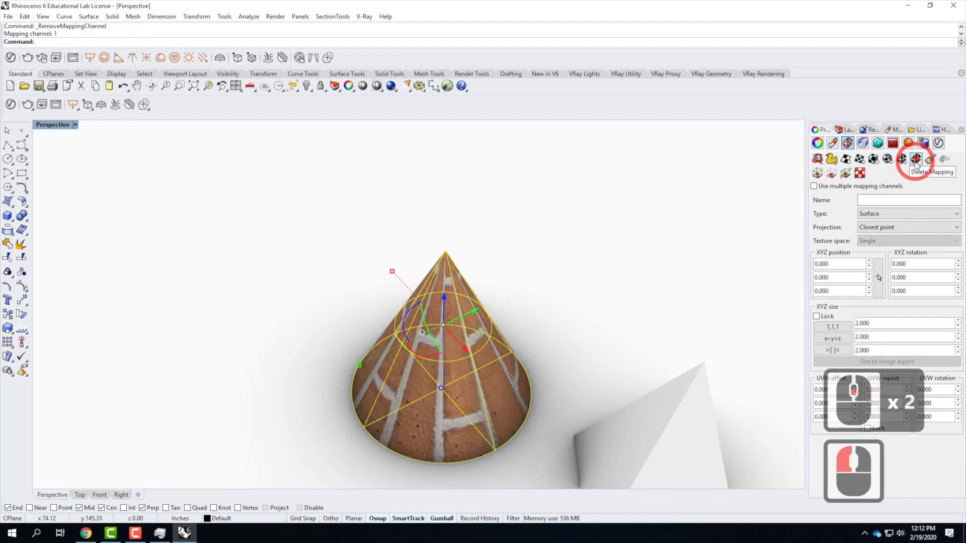
Apply uncapped cylindrical texture mapping to the cone using its bounding box and the World coordinate system.
{"action": "left_click", "coordinate": [888, 160]}
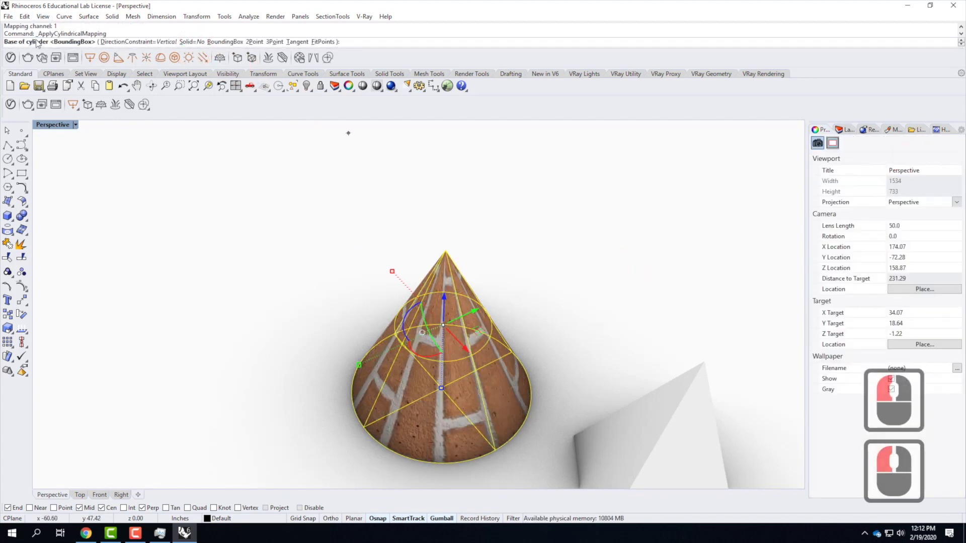
{"action": "left_click", "coordinate": [227, 41]}
{"action": "left_click", "coordinate": [43, 42]}
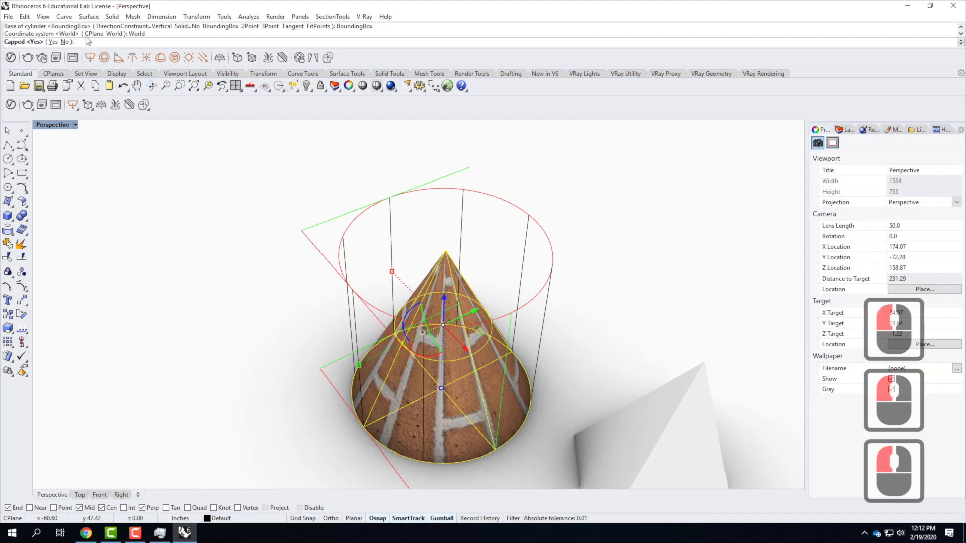
{"action": "left_click", "coordinate": [64, 42]}
{"action": "right_click_drag", "start_coordinate": [517, 327], "coordinate": [336, 284]}
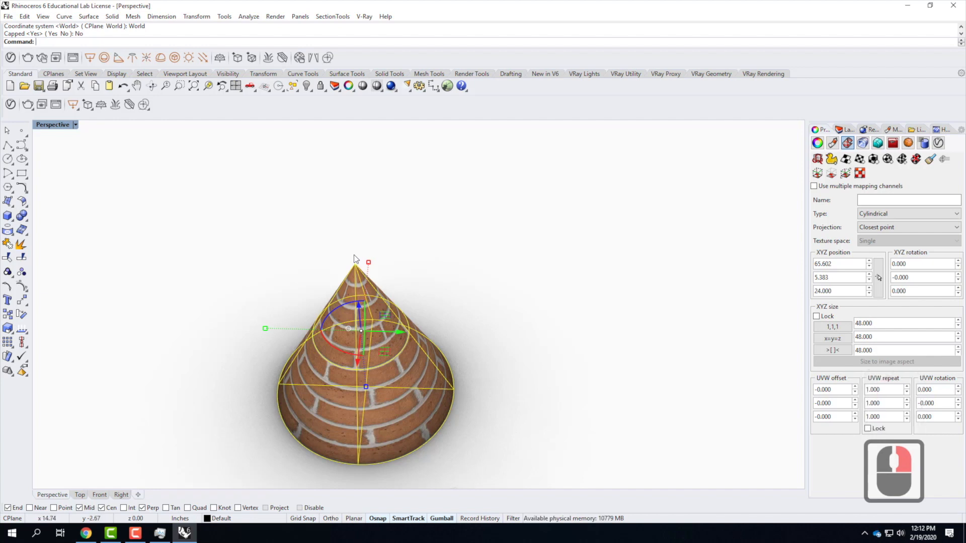
{"action": "right_click_drag", "start_coordinate": [387, 296], "coordinate": [489, 281]}
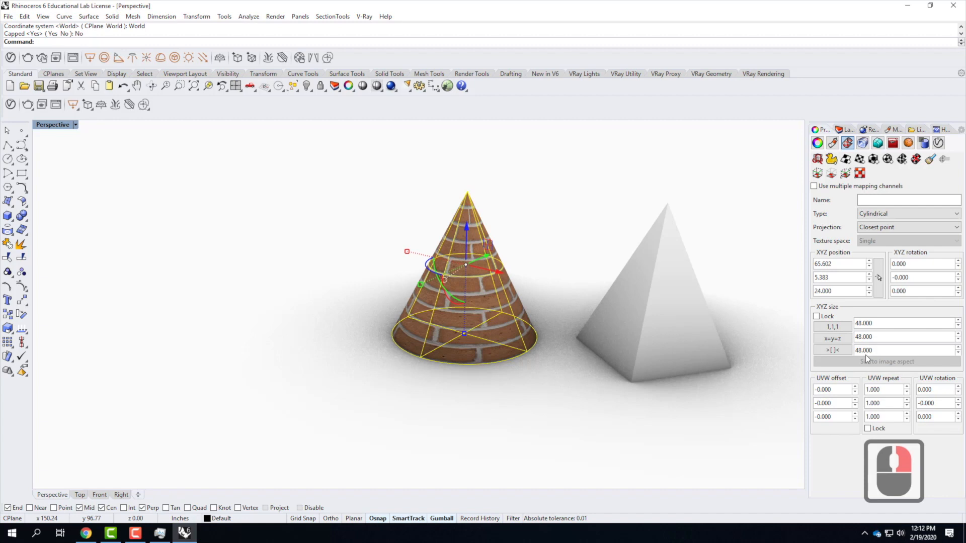
Try a repeat of 2.0 in only the U direction on the cone's texture, and reset it to 1.0.
{"action": "double_click", "coordinate": [886, 390]}
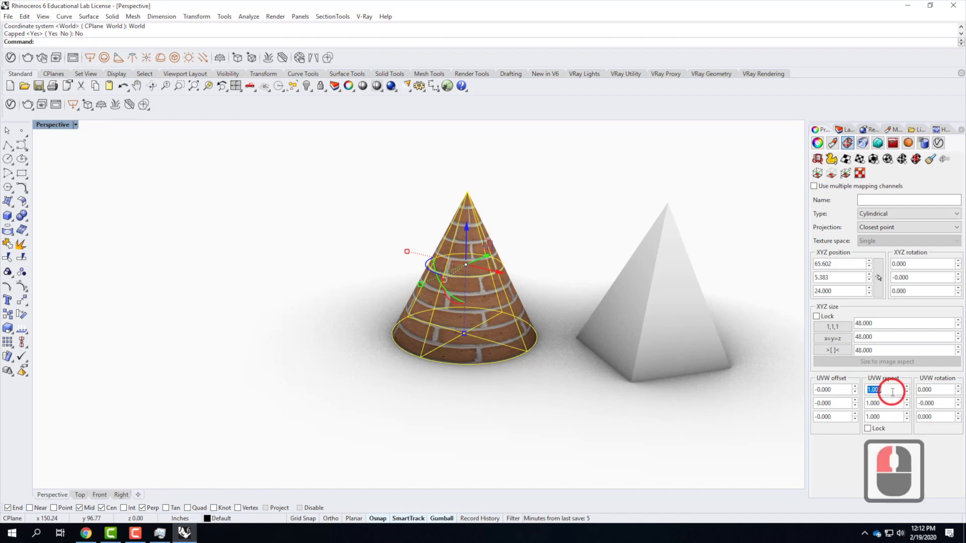
{"action": "type", "text": "2.0"}
{"action": "key", "text": "Return"}
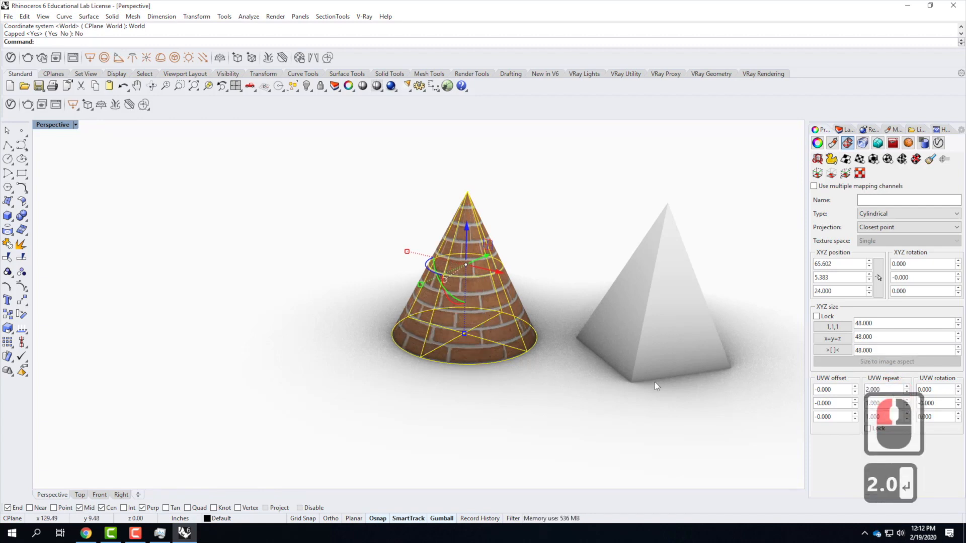
{"action": "double_click", "coordinate": [890, 391]}
{"action": "type", "text": "1.0"}
{"action": "key", "text": "Return"}
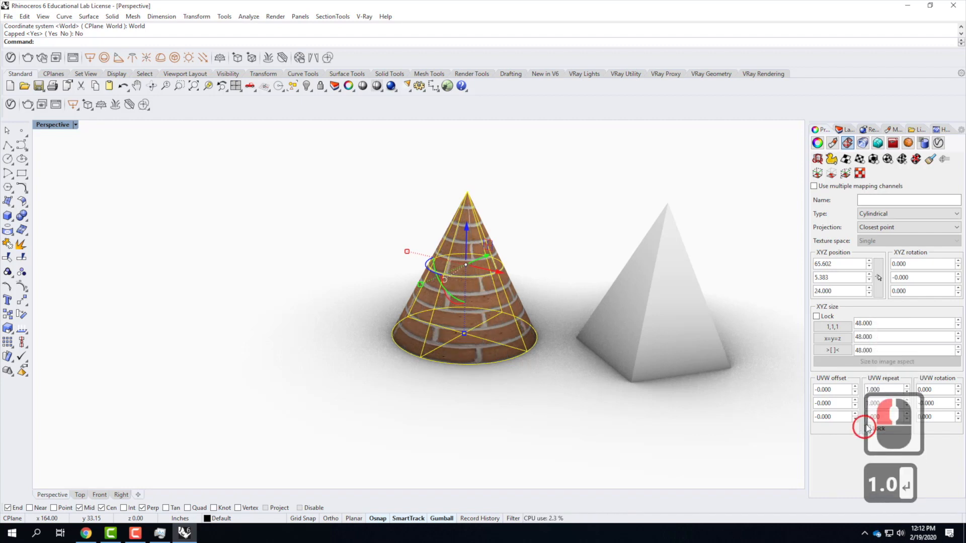
Lock the cone's UVW repeat values together, set them to 2.0 and deselect the cone.
{"action": "double_click", "coordinate": [883, 390]}
{"action": "type", "text": "2.0"}
{"action": "key", "text": "Return"}
{"action": "left_click", "coordinate": [626, 338]}
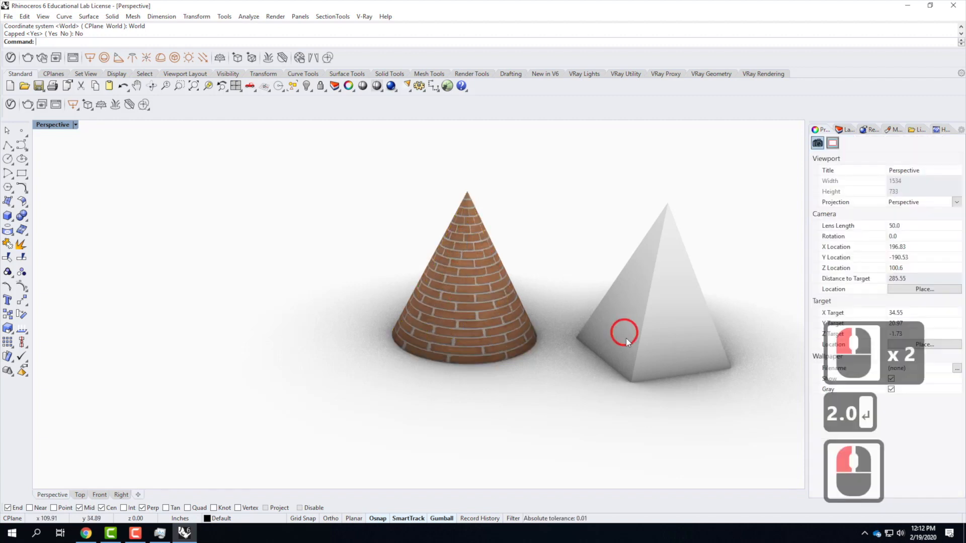
Move the brick cone along the X axis, farther away from the pyramid.
{"action": "scroll", "coordinate": [577, 312], "scroll_direction": "up", "scroll_amount": 2}
{"action": "right_click_drag", "start_coordinate": [576, 315], "coordinate": [494, 324]}
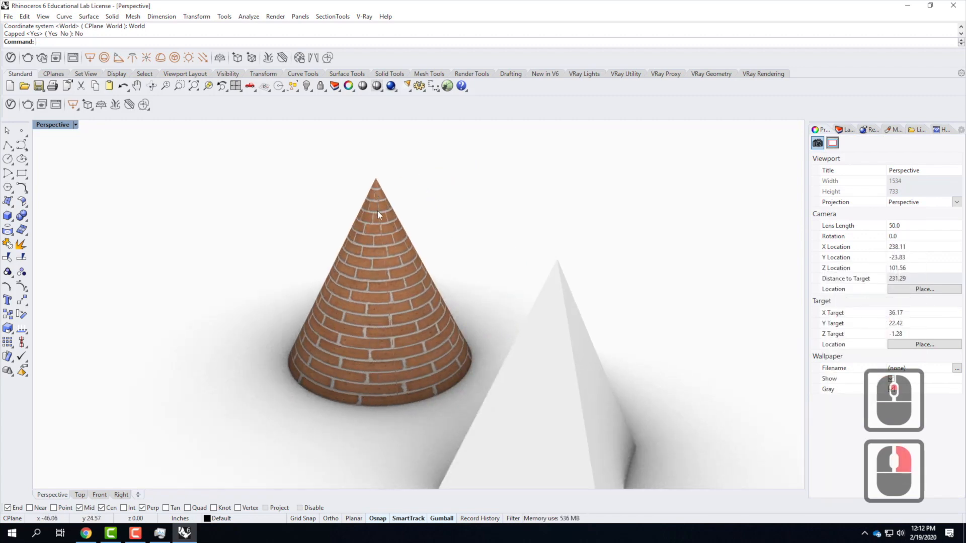
{"action": "right_click_drag", "start_coordinate": [370, 262], "coordinate": [470, 274]}
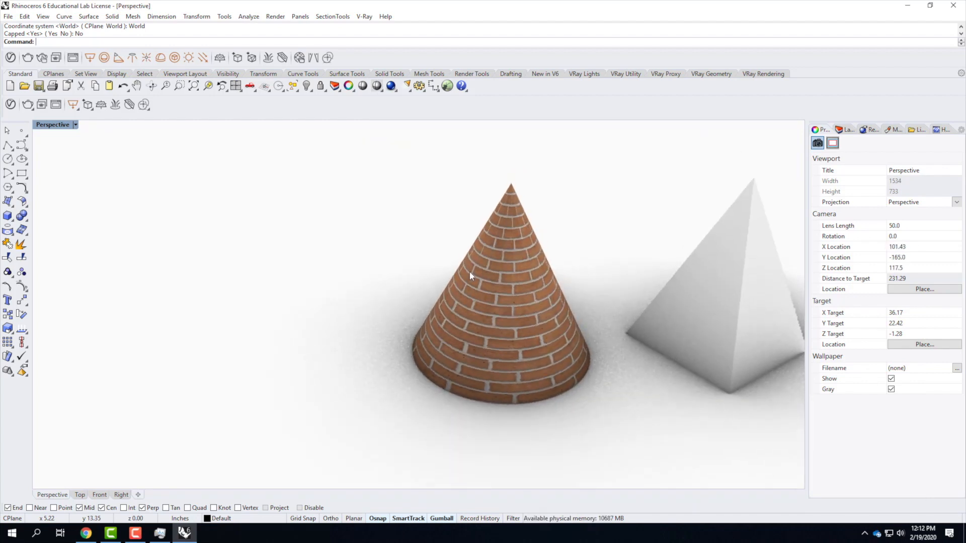
{"action": "left_click", "coordinate": [515, 296]}
{"action": "left_click_drag", "start_coordinate": [527, 277], "coordinate": [362, 248]}
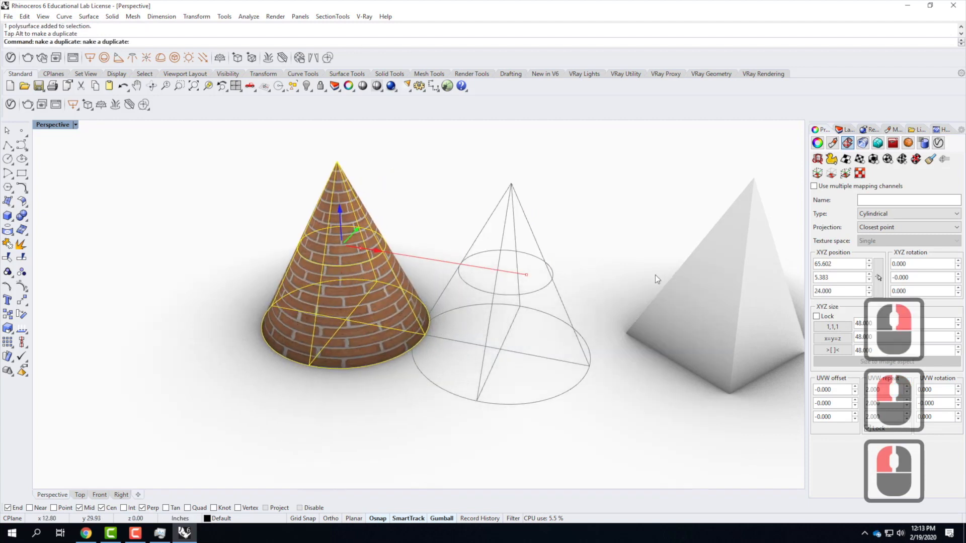
Unwrap the pyramid's texture coordinates with one sloping edge and three base edges as seams.
{"action": "left_click", "coordinate": [721, 277]}
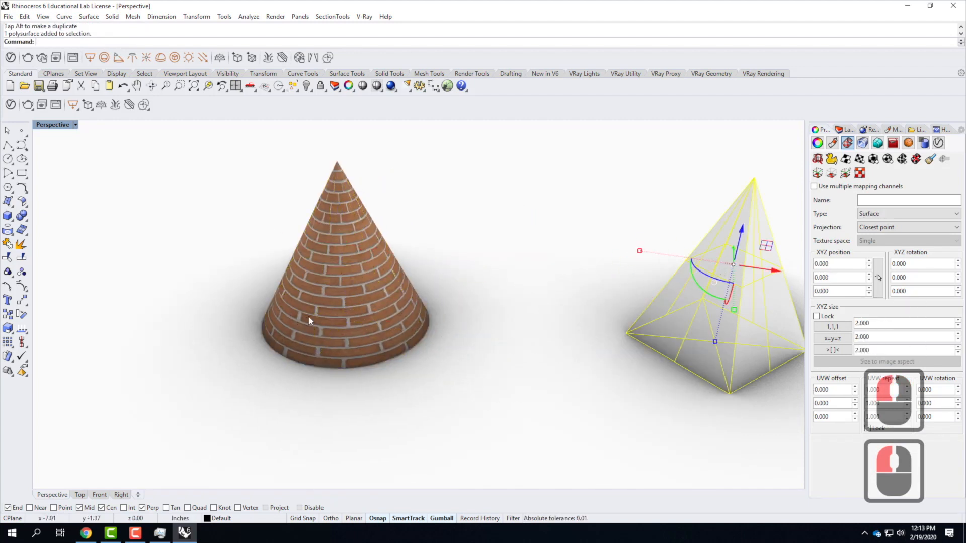
{"action": "scroll", "coordinate": [309, 307], "scroll_direction": "down", "scroll_amount": 4}
{"action": "scroll", "coordinate": [596, 289], "scroll_direction": "up", "scroll_amount": 3}
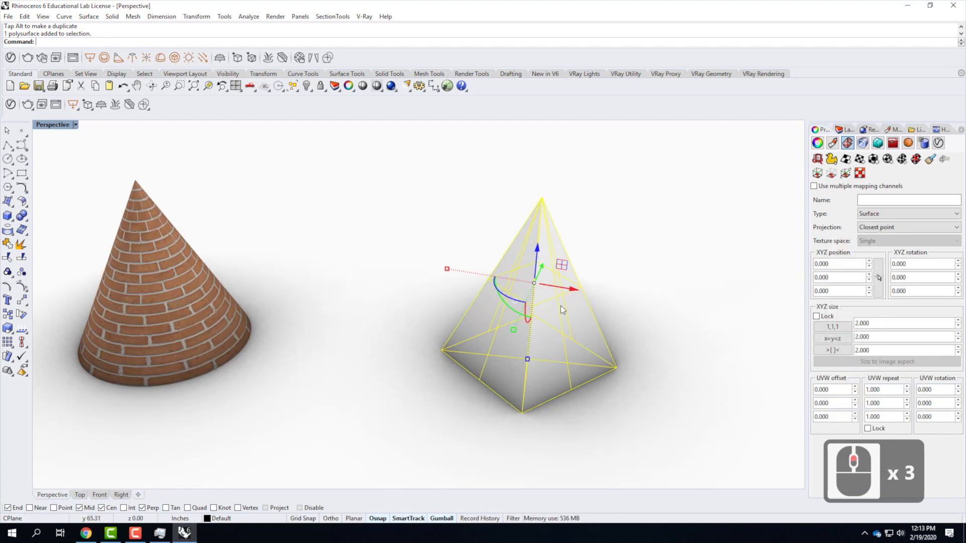
{"action": "right_click_drag", "start_coordinate": [560, 306], "coordinate": [587, 274]}
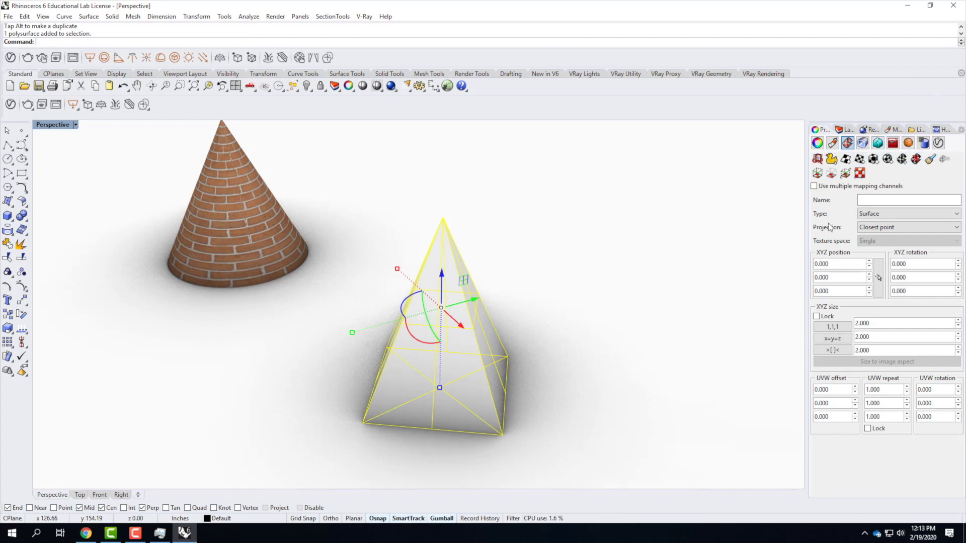
{"action": "left_click", "coordinate": [818, 160]}
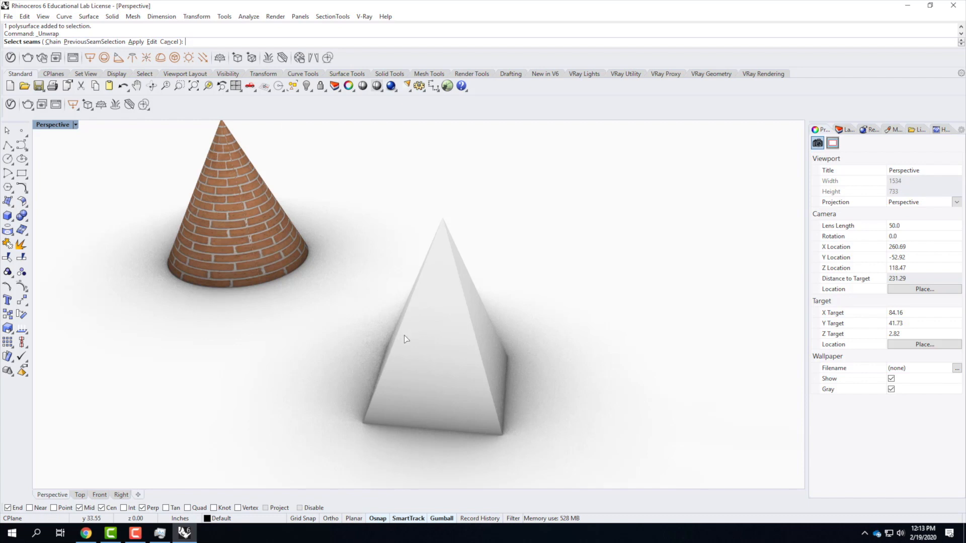
{"action": "right_click_drag", "start_coordinate": [494, 302], "coordinate": [379, 327]}
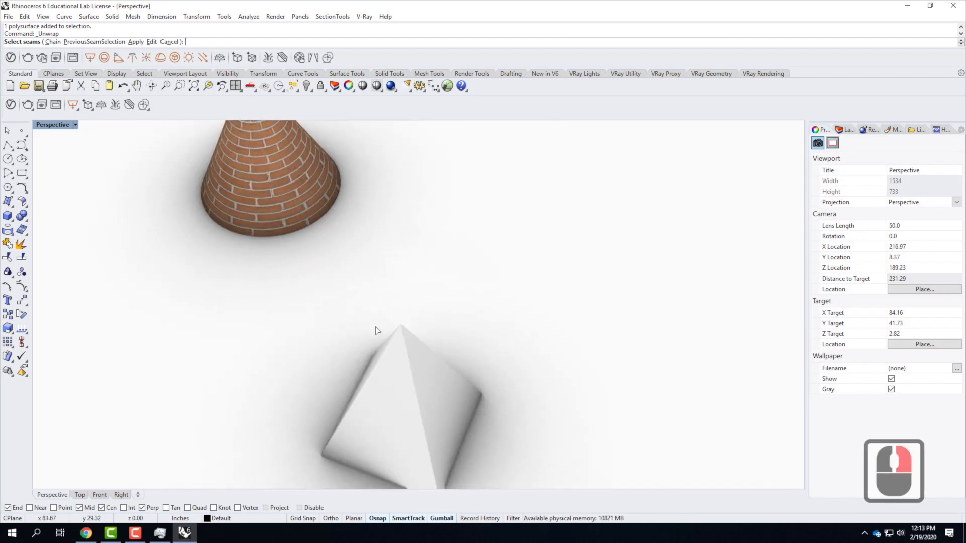
{"action": "left_click", "coordinate": [378, 363]}
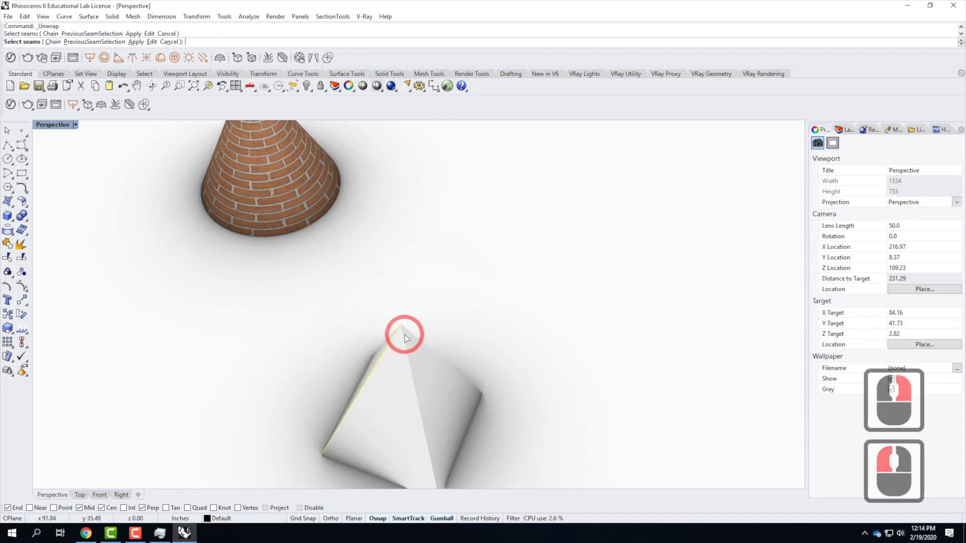
{"action": "right_click_drag", "start_coordinate": [408, 434], "coordinate": [454, 409]}
{"action": "left_click", "coordinate": [455, 408]}
{"action": "right_click_drag", "start_coordinate": [575, 407], "coordinate": [401, 415]}
{"action": "left_click", "coordinate": [415, 401]}
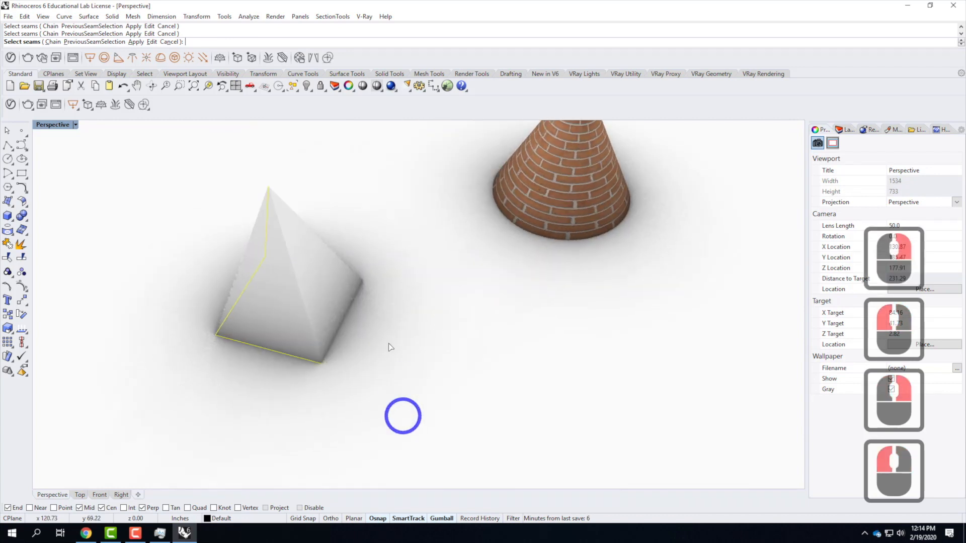
{"action": "left_click", "coordinate": [348, 313]}
{"action": "mouse_move", "coordinate": [447, 334]}
{"action": "right_mouse_down"}
{"action": "mouse_move", "coordinate": [430, 361]}
{"action": "mouse_move", "coordinate": [554, 317]}
{"action": "mouse_move", "coordinate": [693, 300]}
{"action": "right_mouse_up"}
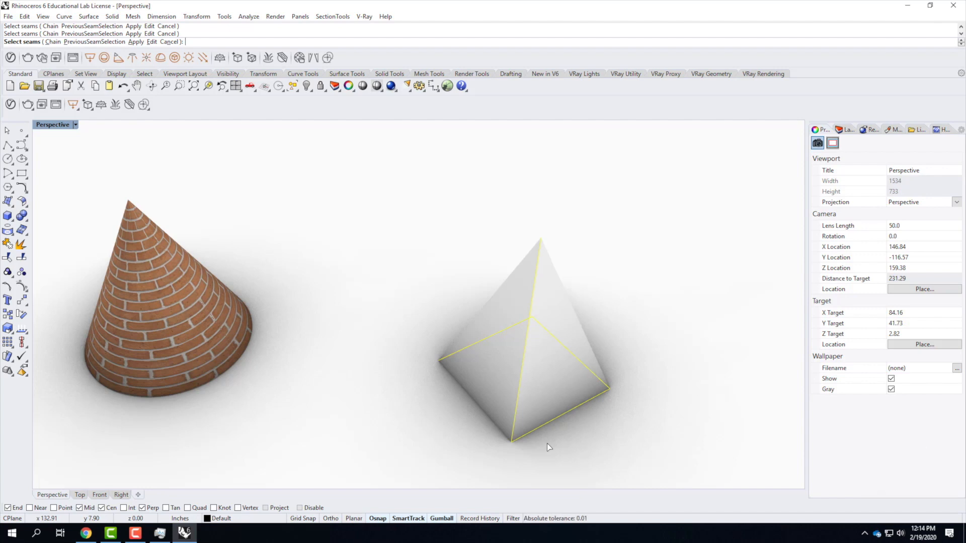
{"action": "key", "text": "Return"}
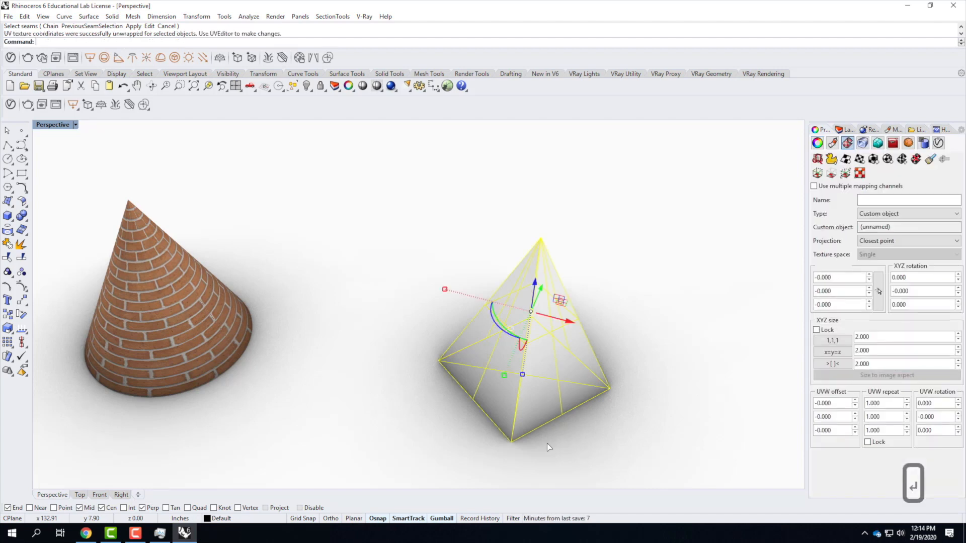
Apply the Bricks_A02_1m material to the pyramid and close the V-Ray Asset Editor.
{"action": "left_click", "coordinate": [9, 105]}
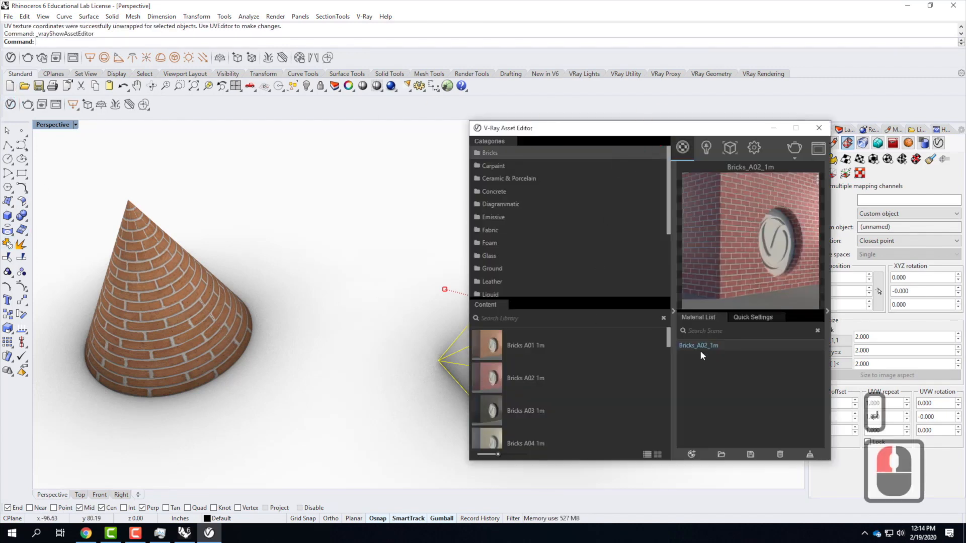
{"action": "right_click", "coordinate": [700, 345]}
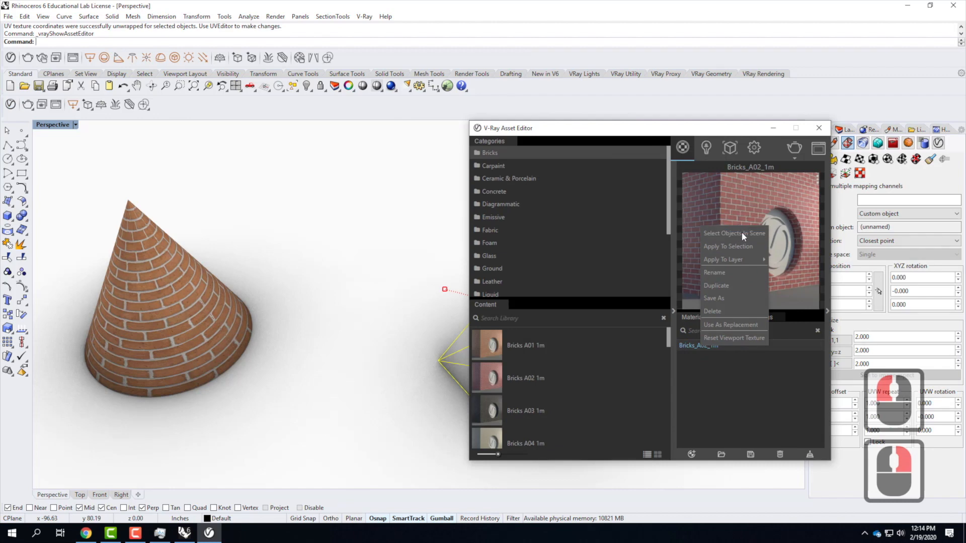
{"action": "left_click", "coordinate": [745, 246]}
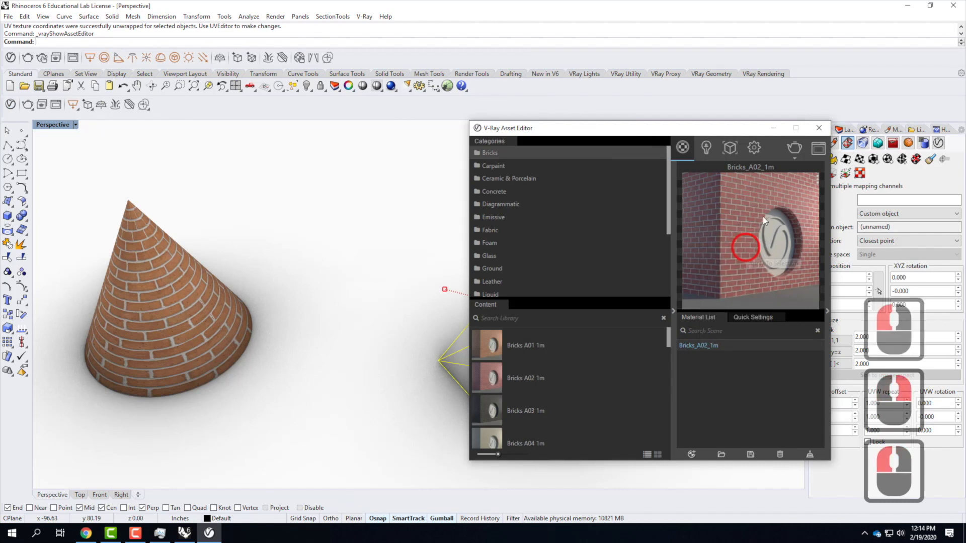
{"action": "left_click", "coordinate": [819, 129]}
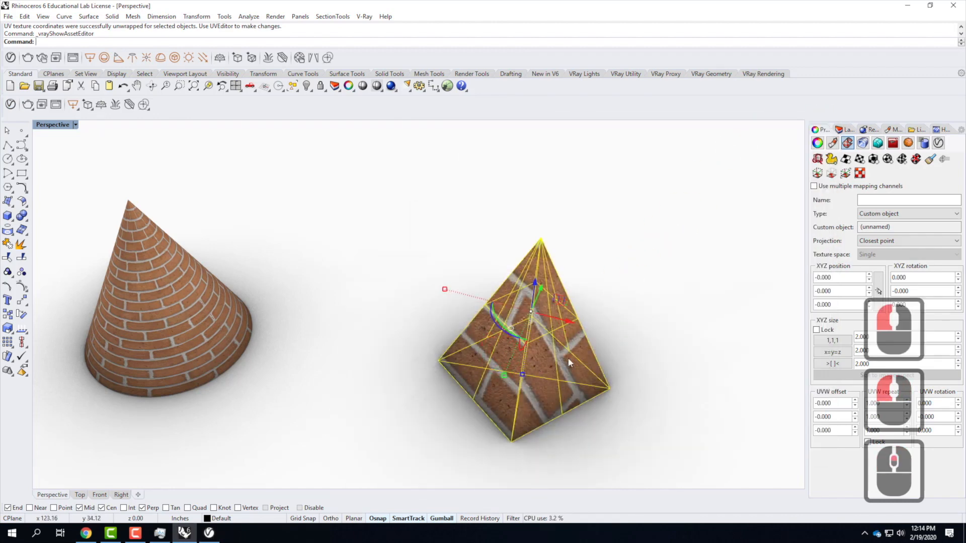
Lock the pyramid's UVW repeat values together and set them to 3.0.
{"action": "scroll", "coordinate": [629, 347], "scroll_direction": "up", "scroll_amount": 3}
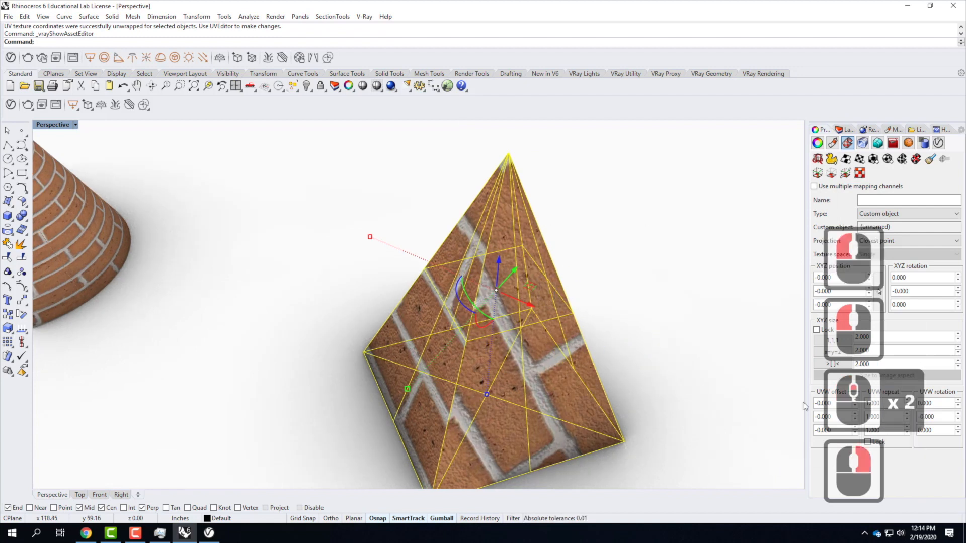
{"action": "left_click", "coordinate": [886, 403]}
{"action": "left_click", "coordinate": [871, 442]}
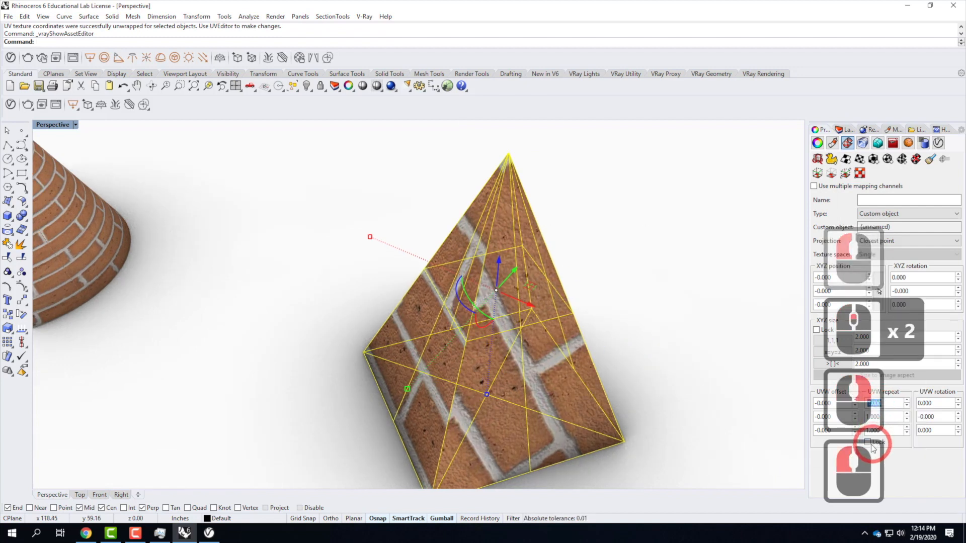
{"action": "double_click", "coordinate": [887, 403]}
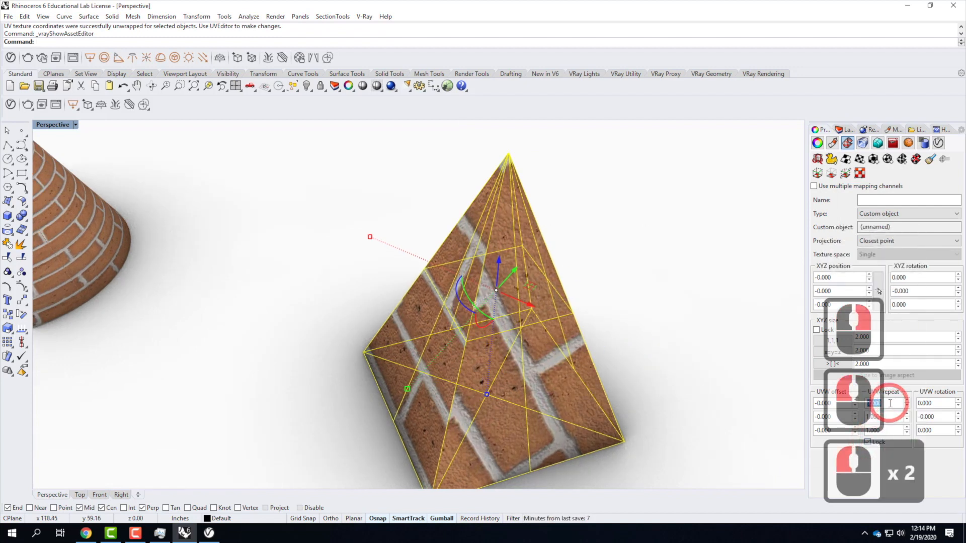
{"action": "type", "text": "3.0"}
{"action": "key", "text": "Return"}
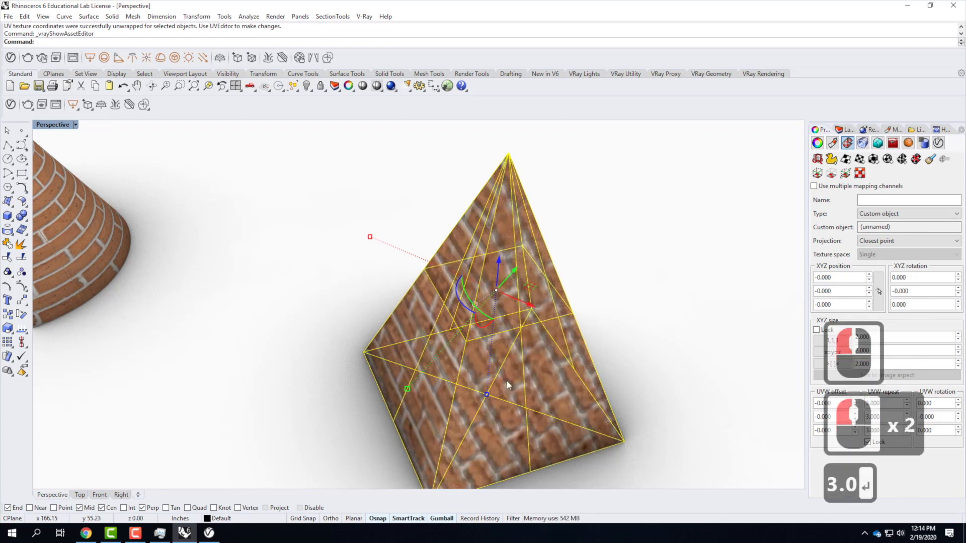
Examine the brick direction and the continuity across the edges on all faces of the pyramid.
{"action": "right_click_drag", "start_coordinate": [650, 335], "coordinate": [579, 327]}
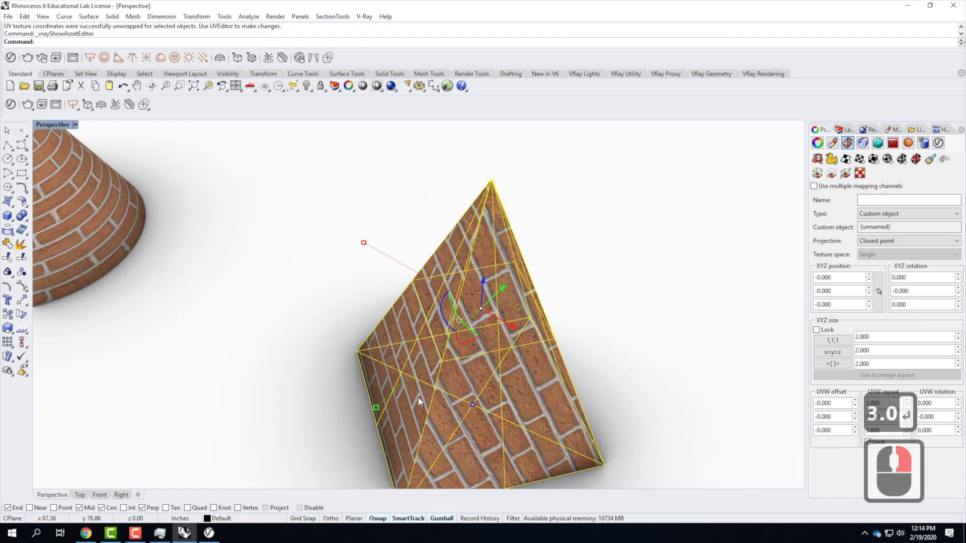
{"action": "right_click_drag", "start_coordinate": [498, 354], "coordinate": [281, 275]}
{"action": "right_click_drag", "start_coordinate": [425, 320], "coordinate": [190, 226]}
{"action": "right_click_drag", "start_coordinate": [400, 266], "coordinate": [297, 287]}
{"action": "scroll", "coordinate": [441, 219], "scroll_direction": "up", "scroll_amount": 2}
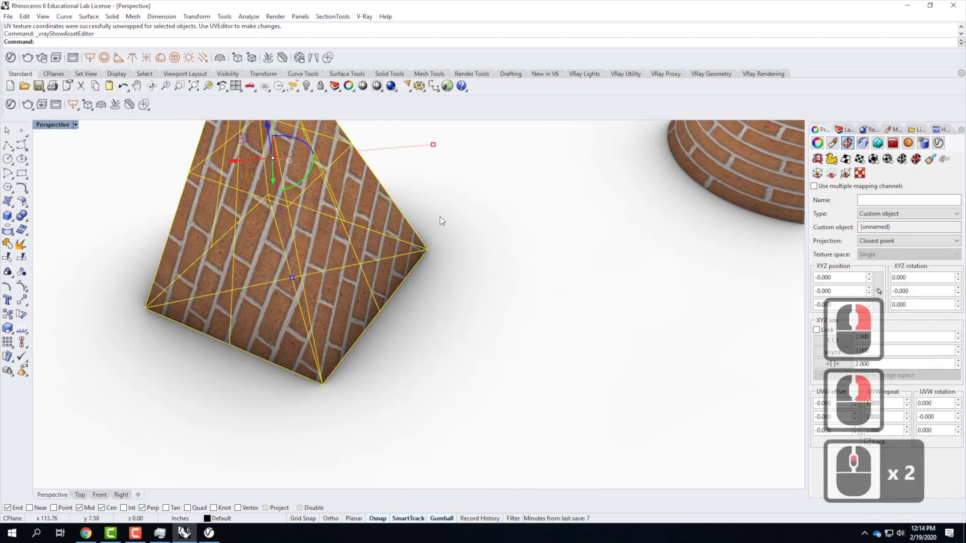
{"action": "right_click_drag", "start_coordinate": [440, 217], "coordinate": [470, 366]}
{"action": "scroll", "coordinate": [498, 257], "scroll_direction": "down", "scroll_amount": 3}
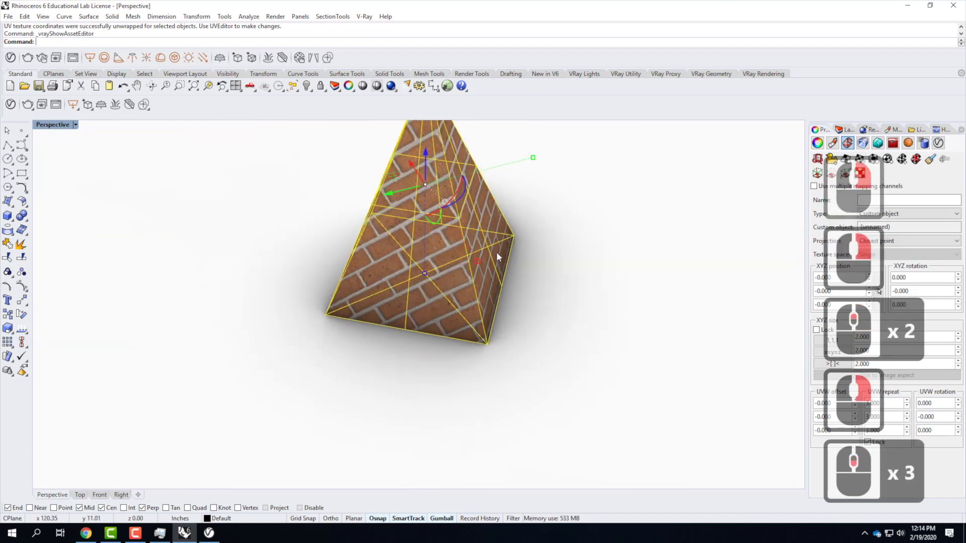
{"action": "scroll", "coordinate": [533, 252], "scroll_direction": "up", "scroll_amount": 2}
{"action": "right_click_drag", "start_coordinate": [394, 265], "coordinate": [579, 161]}
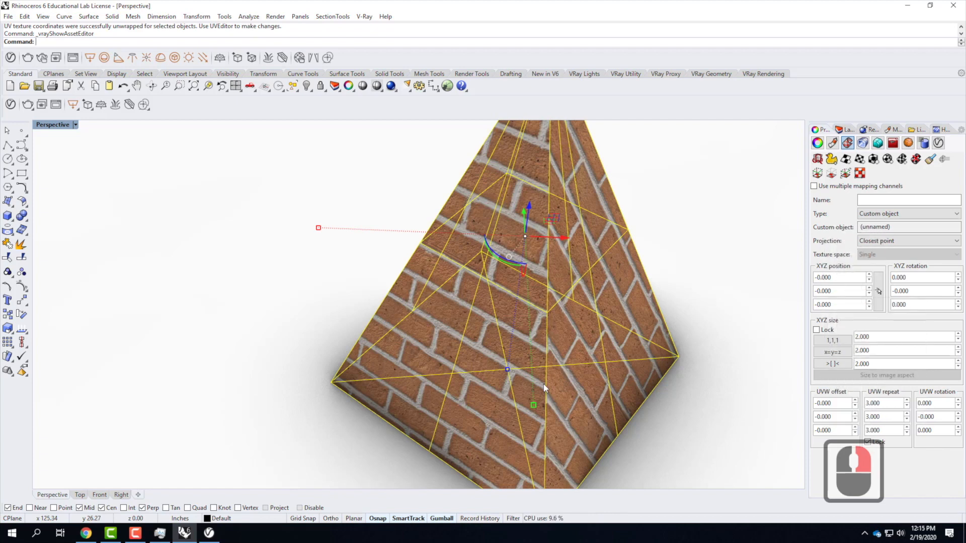
{"action": "right_click_drag", "start_coordinate": [537, 384], "coordinate": [600, 305]}
{"action": "left_click", "coordinate": [640, 311]}
{"action": "scroll", "coordinate": [606, 345], "scroll_direction": "down", "scroll_amount": 2}
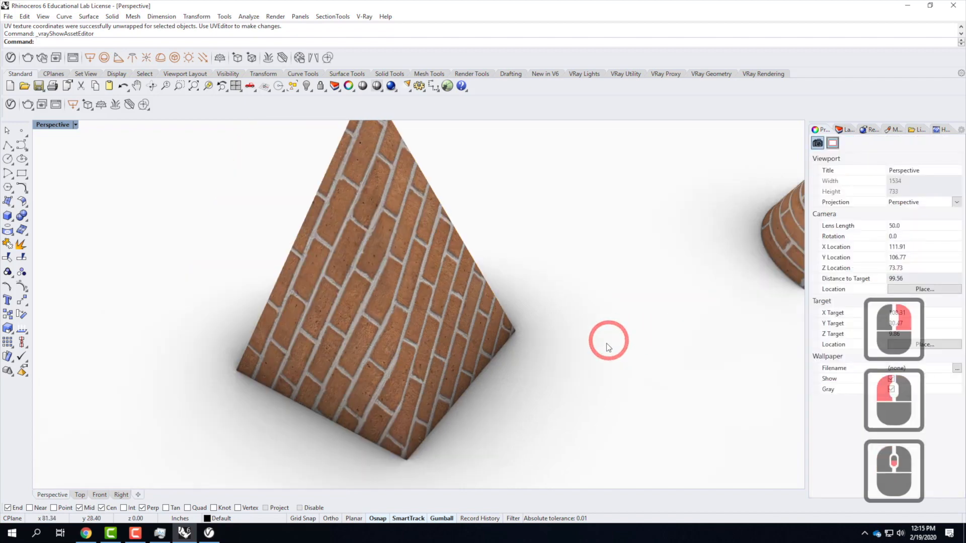
Turn off the gumball and open the pyramid in the UV Editor, placing the editing rectangle on the ground beside it.
{"action": "right_click_drag", "start_coordinate": [381, 337], "coordinate": [446, 325]}
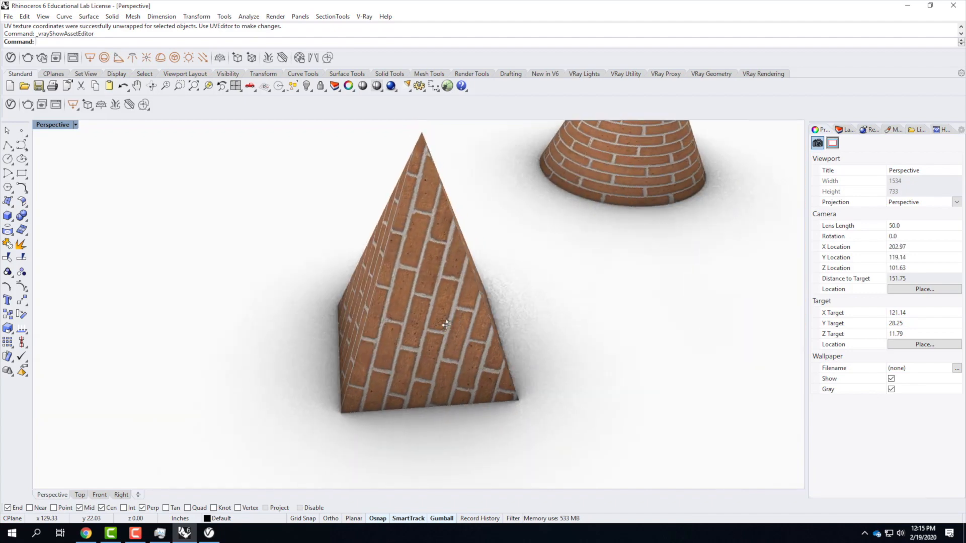
{"action": "right_click_drag", "start_coordinate": [424, 358], "coordinate": [371, 390]}
{"action": "right_click_drag", "start_coordinate": [431, 263], "coordinate": [461, 353]}
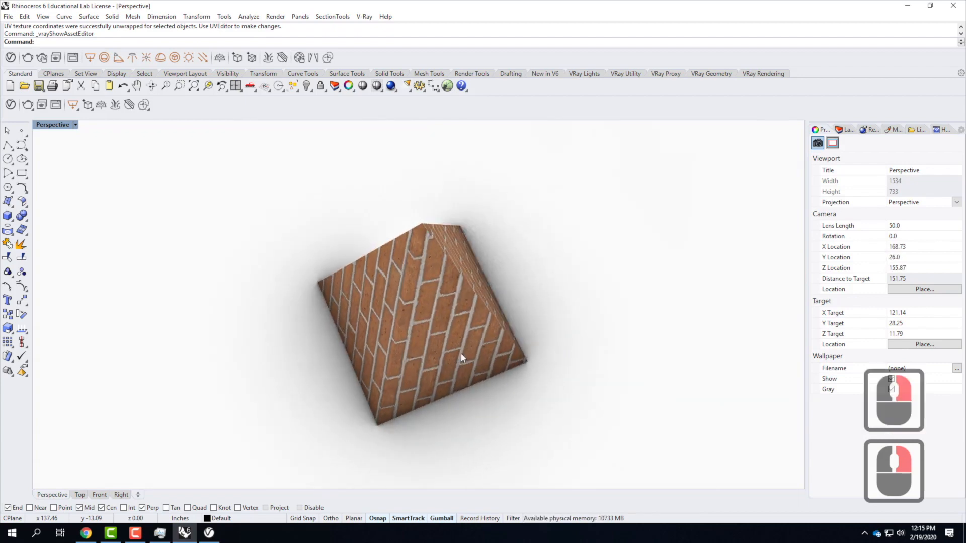
{"action": "left_click", "coordinate": [389, 282]}
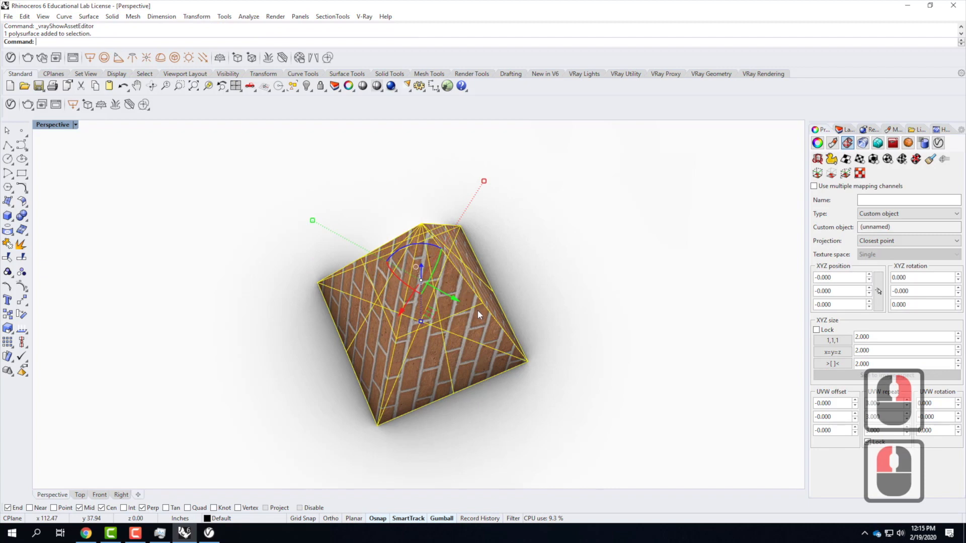
{"action": "left_click", "coordinate": [439, 519]}
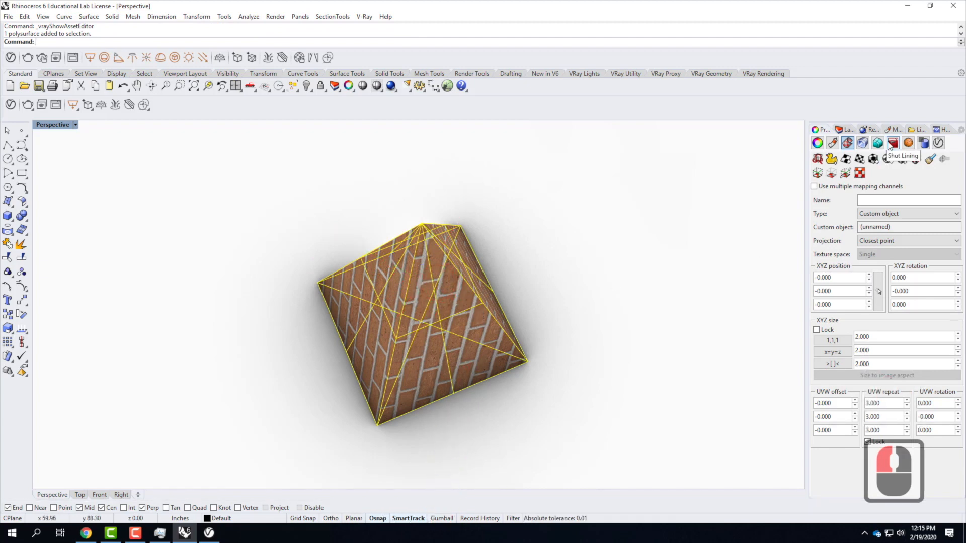
{"action": "left_click", "coordinate": [859, 173]}
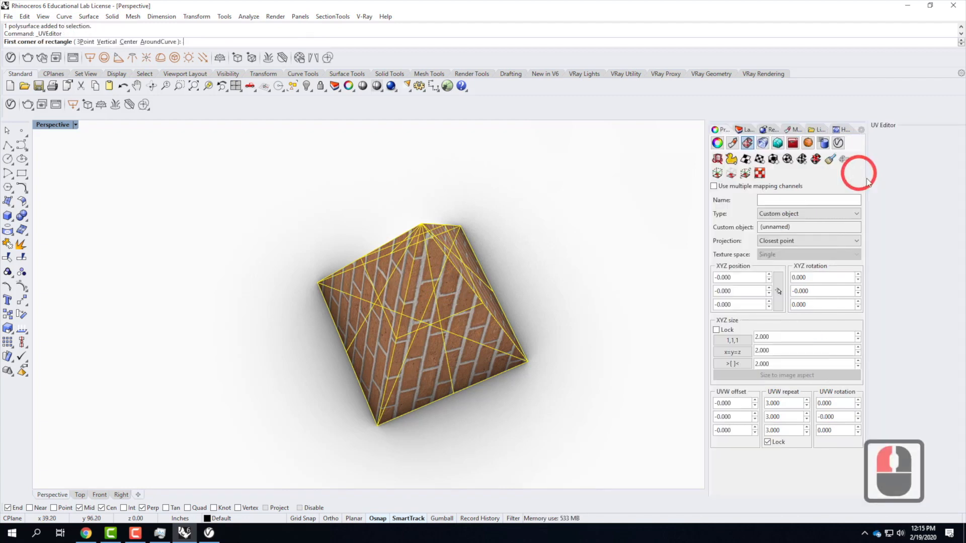
{"action": "scroll", "coordinate": [460, 226], "scroll_direction": "down", "scroll_amount": 9}
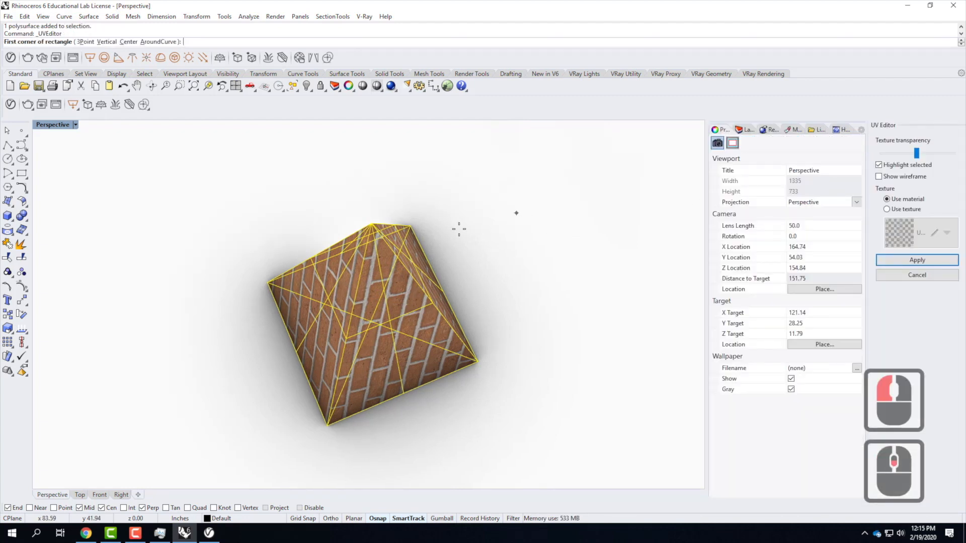
{"action": "left_click", "coordinate": [252, 236]}
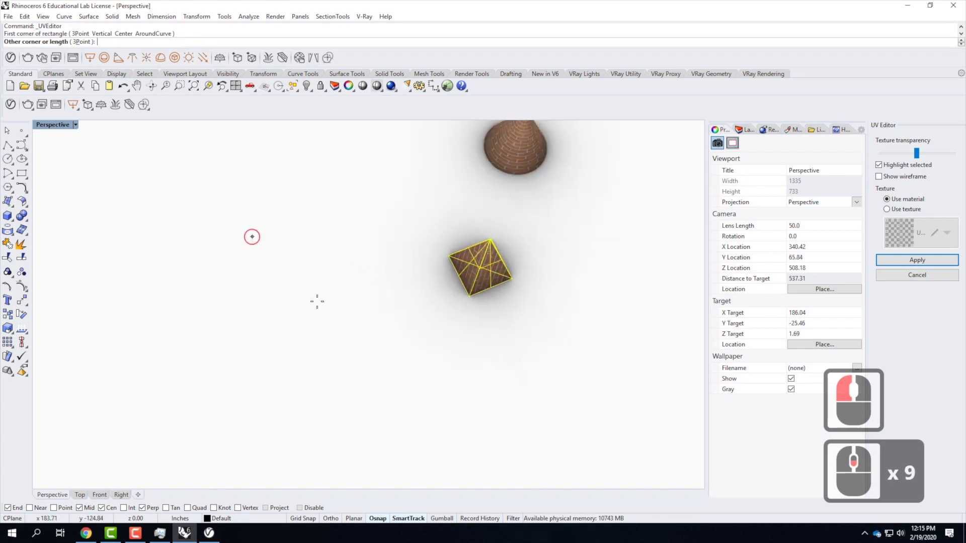
{"action": "left_click", "coordinate": [381, 365]}
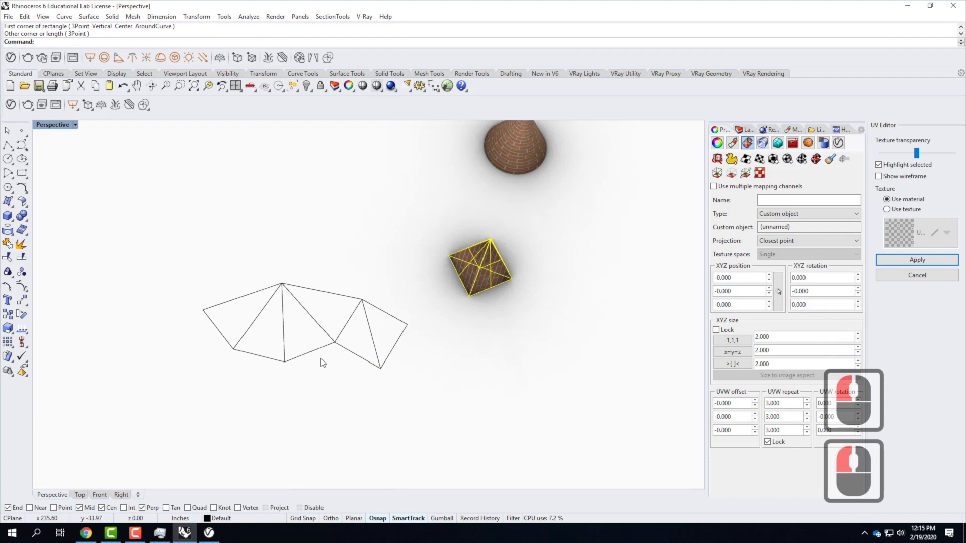
Turn off Layer 01 while editing the pyramid's unwrapped UV mesh.
{"action": "right_click_drag", "start_coordinate": [361, 374], "coordinate": [377, 343]}
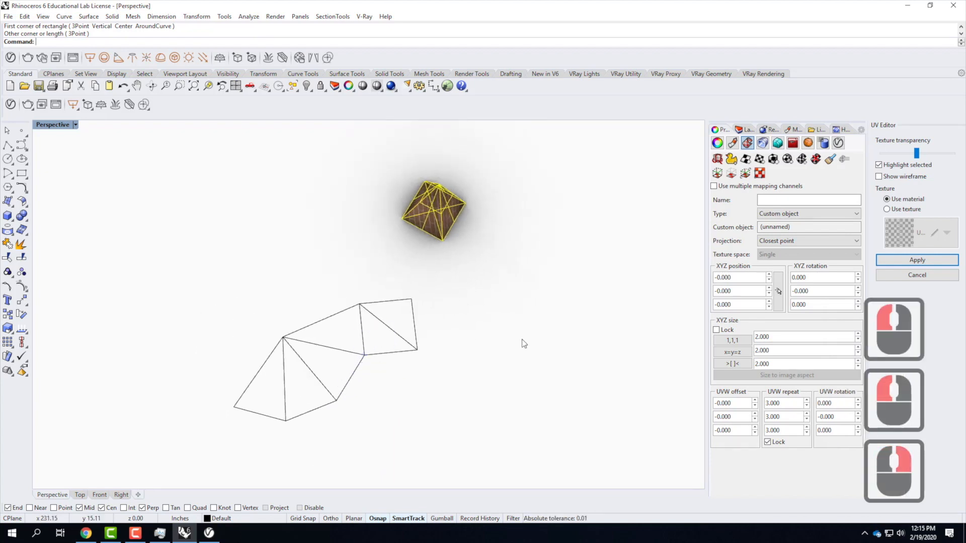
{"action": "left_click", "coordinate": [743, 130]}
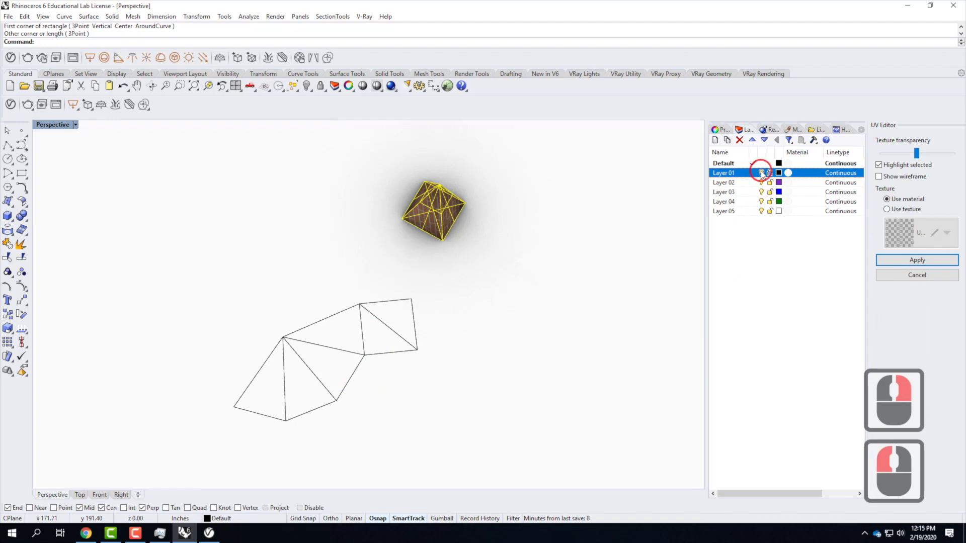
{"action": "left_click", "coordinate": [761, 172]}
{"action": "right_click_drag", "start_coordinate": [645, 213], "coordinate": [501, 299]}
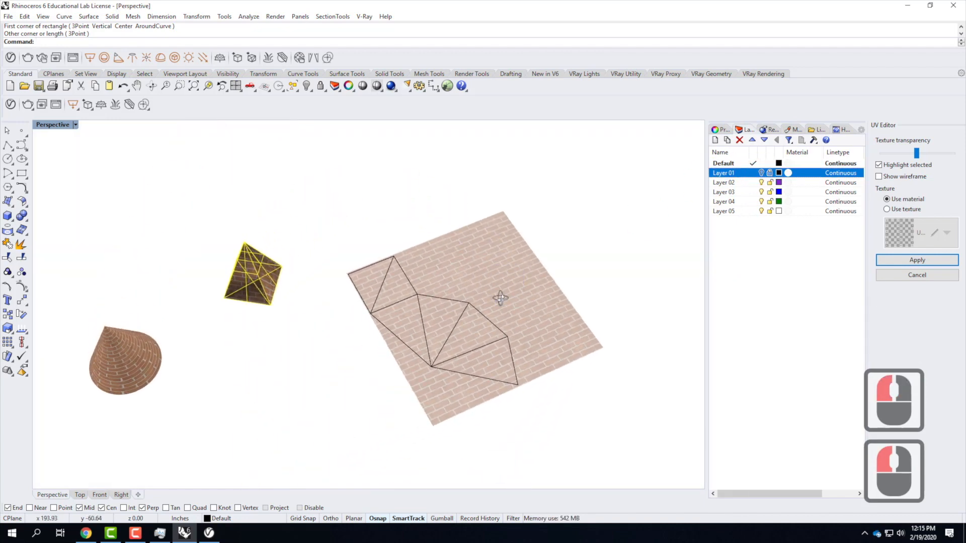
{"action": "scroll", "coordinate": [385, 279], "scroll_direction": "up", "scroll_amount": 4}
{"action": "scroll", "coordinate": [393, 282], "scroll_direction": "down", "scroll_amount": 2}
{"action": "mouse_move", "coordinate": [429, 321]}
{"action": "right_mouse_down"}
{"action": "mouse_move", "coordinate": [409, 287]}
{"action": "mouse_move", "coordinate": [429, 304]}
{"action": "right_mouse_up"}
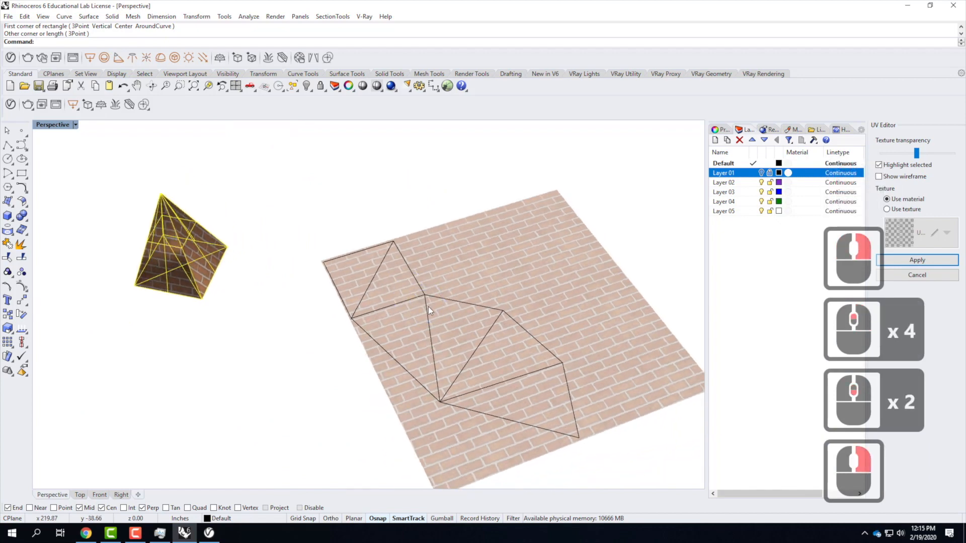
Rotate the unwrapped UV mesh about one end of a pyramid base edge to align that edge with the horizontal brick rows.
{"action": "left_click", "coordinate": [428, 306]}
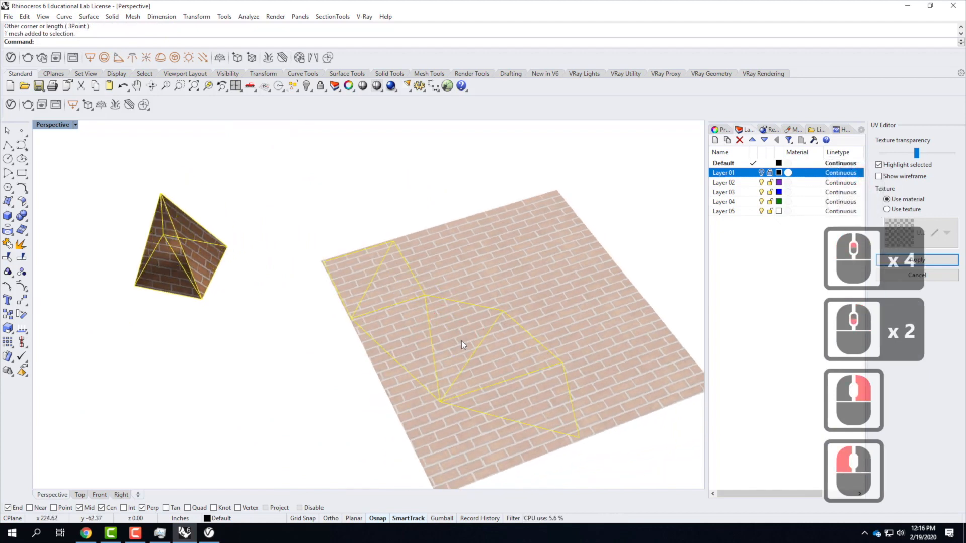
{"action": "scroll", "coordinate": [537, 300], "scroll_direction": "up", "scroll_amount": 1}
{"action": "right_click_drag", "start_coordinate": [532, 343], "coordinate": [467, 320]}
{"action": "scroll", "coordinate": [433, 371], "scroll_direction": "down", "scroll_amount": 3}
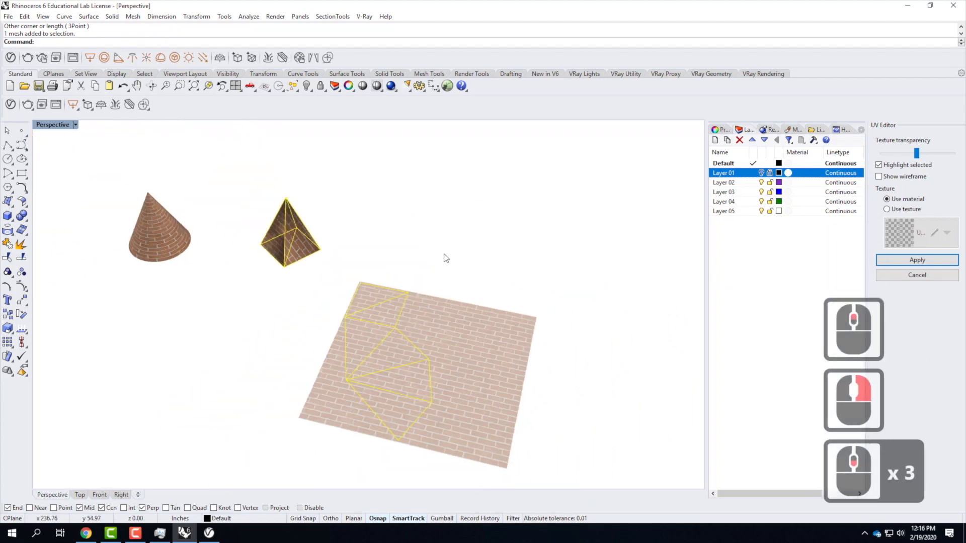
{"action": "left_click", "coordinate": [444, 255]}
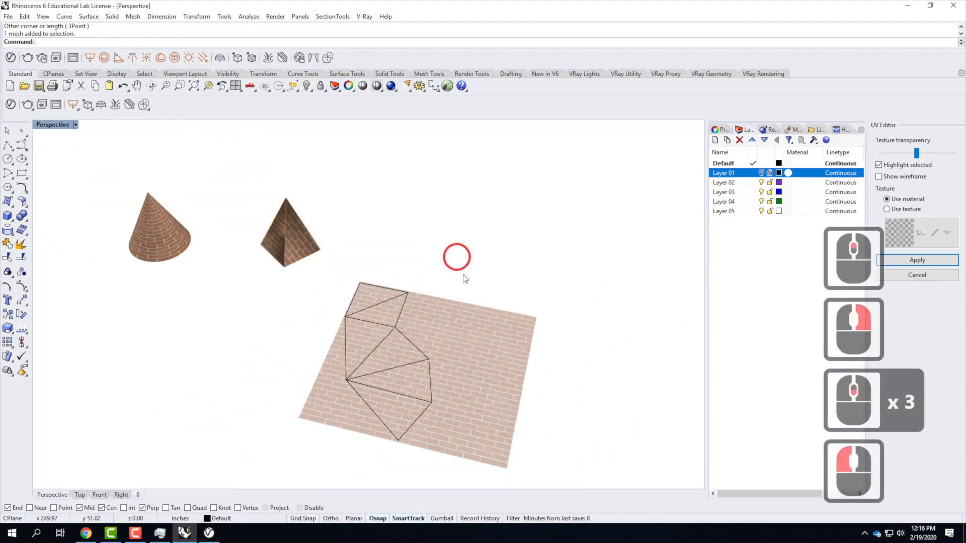
{"action": "left_click", "coordinate": [419, 351]}
{"action": "left_click", "coordinate": [298, 240], "text": "shift"}
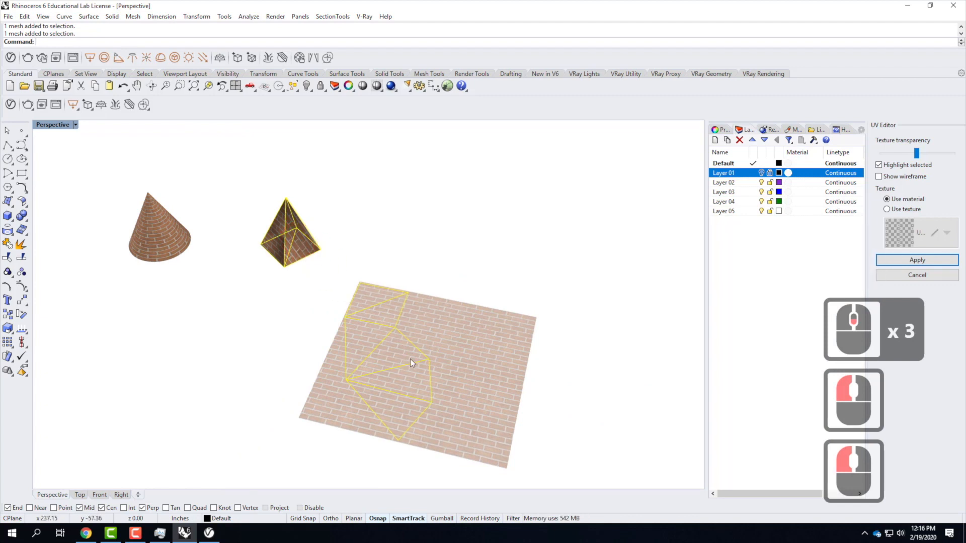
{"action": "scroll", "coordinate": [424, 395], "scroll_direction": "up", "scroll_amount": 3}
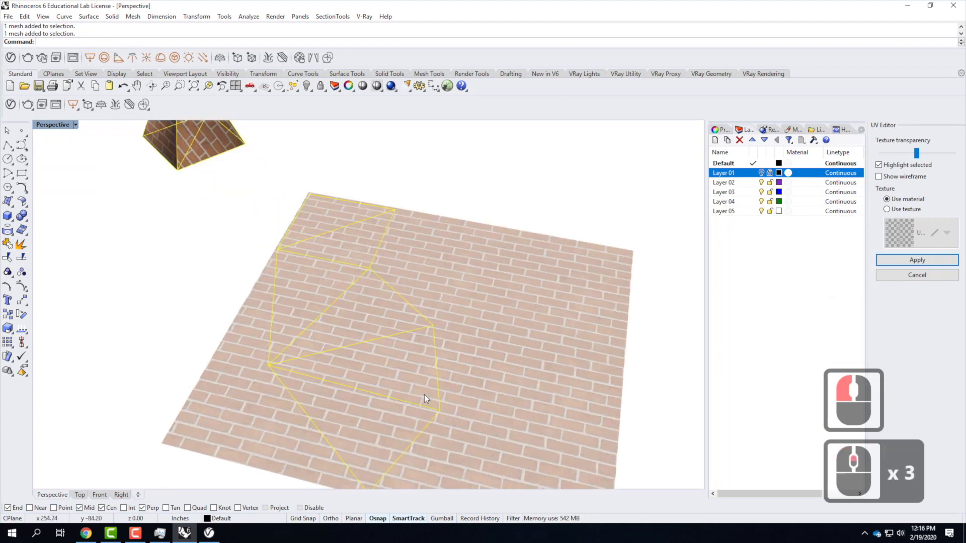
{"action": "type", "text": "rotate"}
{"action": "key", "text": "Return"}
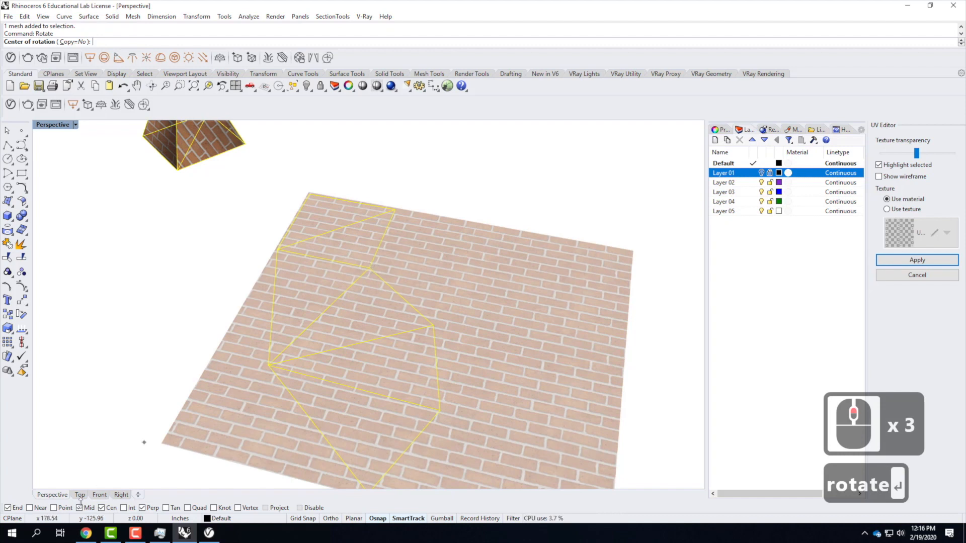
{"action": "left_click", "coordinate": [370, 269]}
{"action": "left_click", "coordinate": [436, 328]}
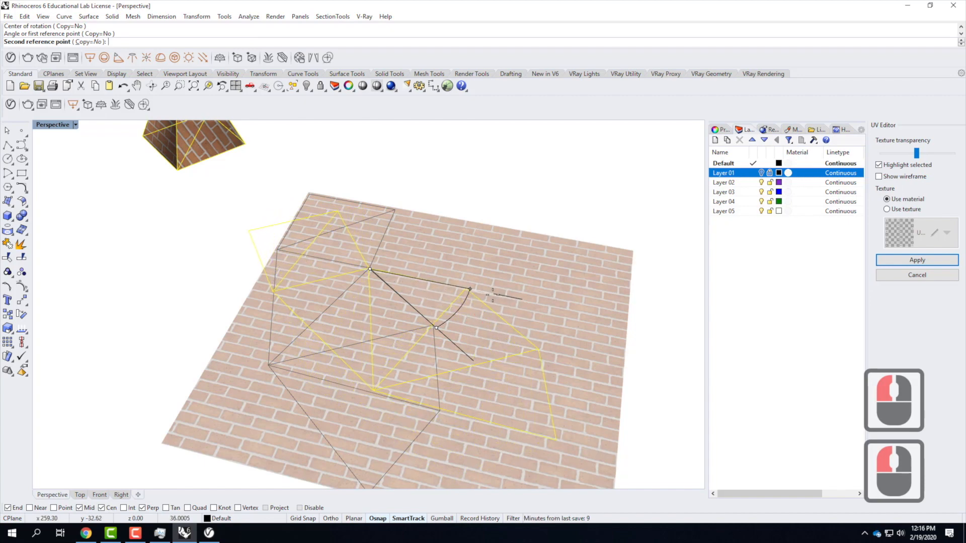
{"action": "left_click", "coordinate": [493, 295]}
{"action": "scroll", "coordinate": [208, 269], "scroll_direction": "down", "scroll_amount": 2}
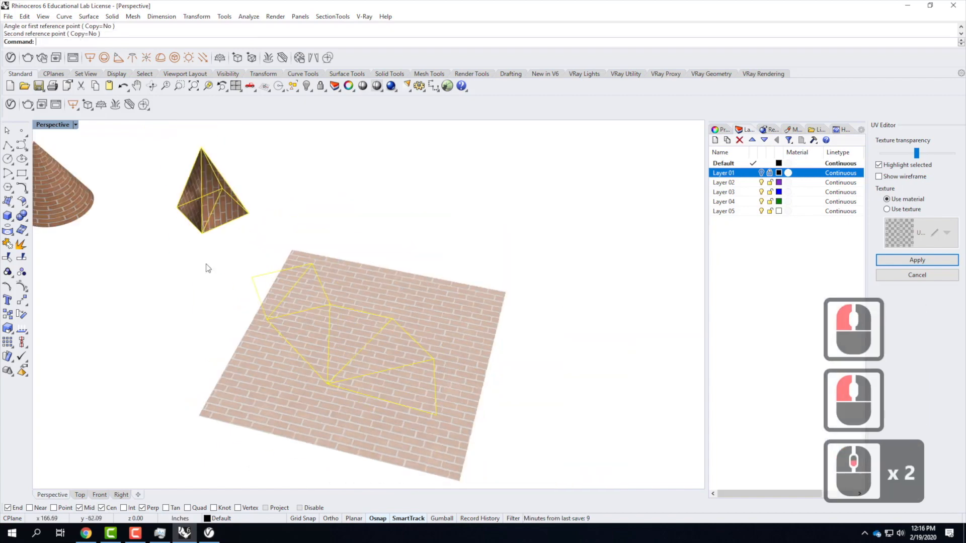
Compare the brick direction on the pyramid's faces with the rotated UV mesh over the brick texture.
{"action": "scroll", "coordinate": [208, 268], "scroll_direction": "up", "scroll_amount": 4}
{"action": "right_click_drag", "start_coordinate": [276, 244], "coordinate": [181, 233]}
{"action": "scroll", "coordinate": [316, 224], "scroll_direction": "down", "scroll_amount": 3}
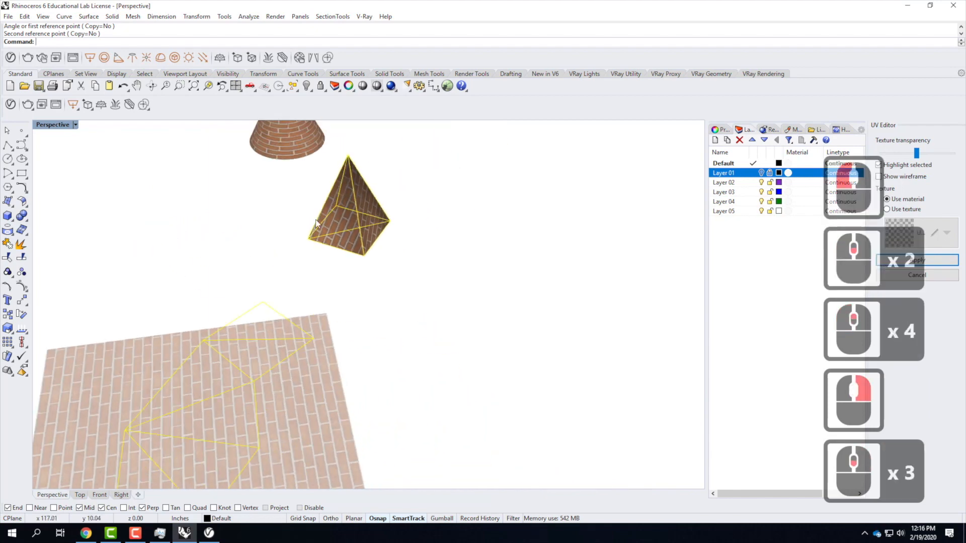
{"action": "scroll", "coordinate": [376, 214], "scroll_direction": "up", "scroll_amount": 5}
{"action": "scroll", "coordinate": [377, 214], "scroll_direction": "down", "scroll_amount": 9}
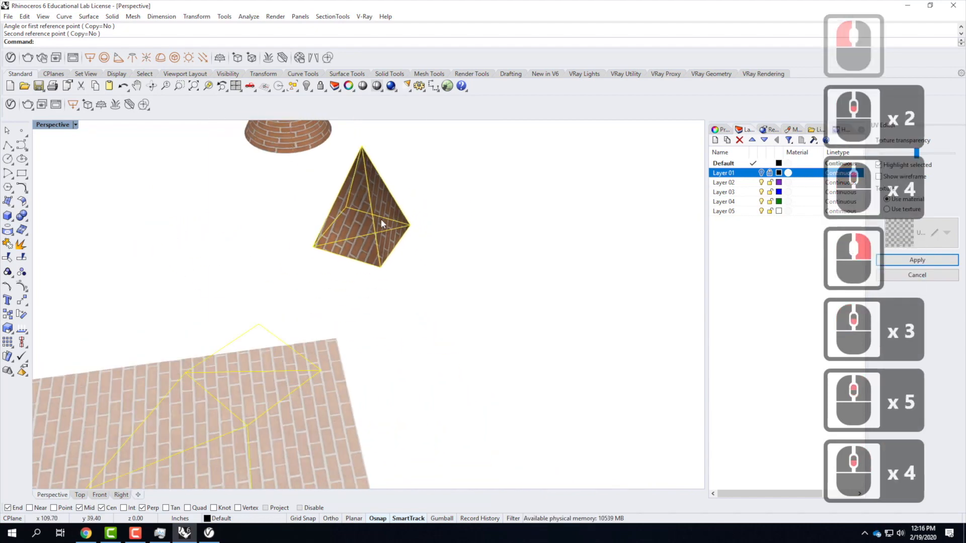
{"action": "right_click_drag", "start_coordinate": [291, 334], "coordinate": [403, 345]}
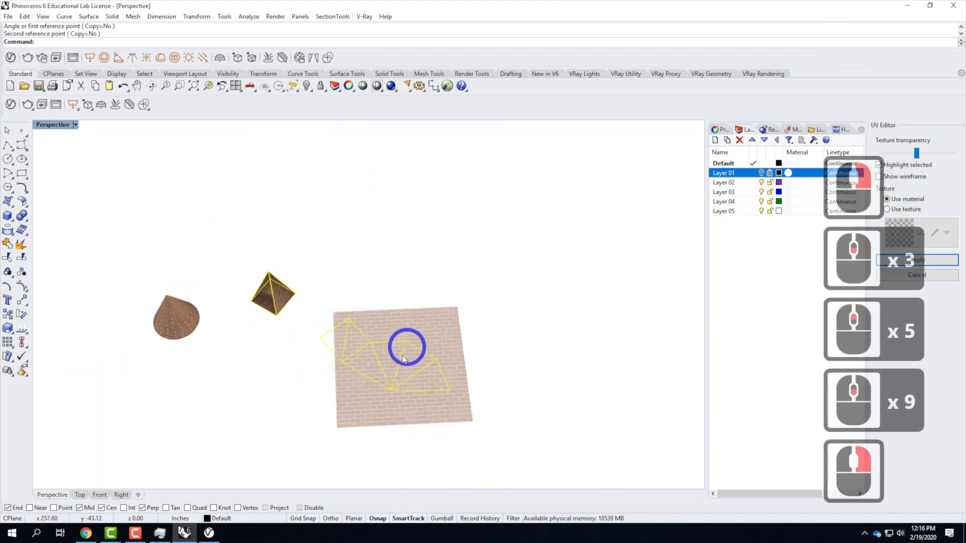
{"action": "scroll", "coordinate": [394, 367], "scroll_direction": "up", "scroll_amount": 5}
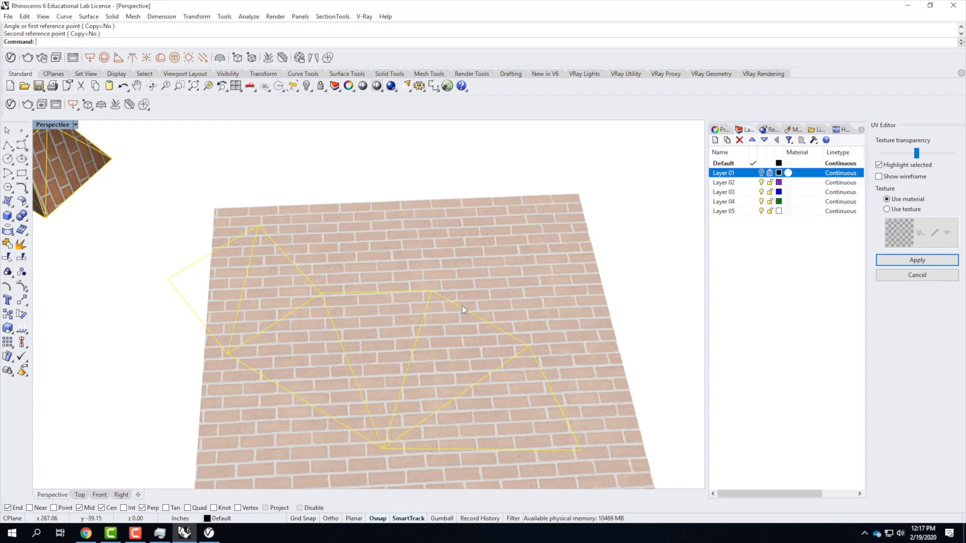
{"action": "scroll", "coordinate": [525, 218], "scroll_direction": "down", "scroll_amount": 2}
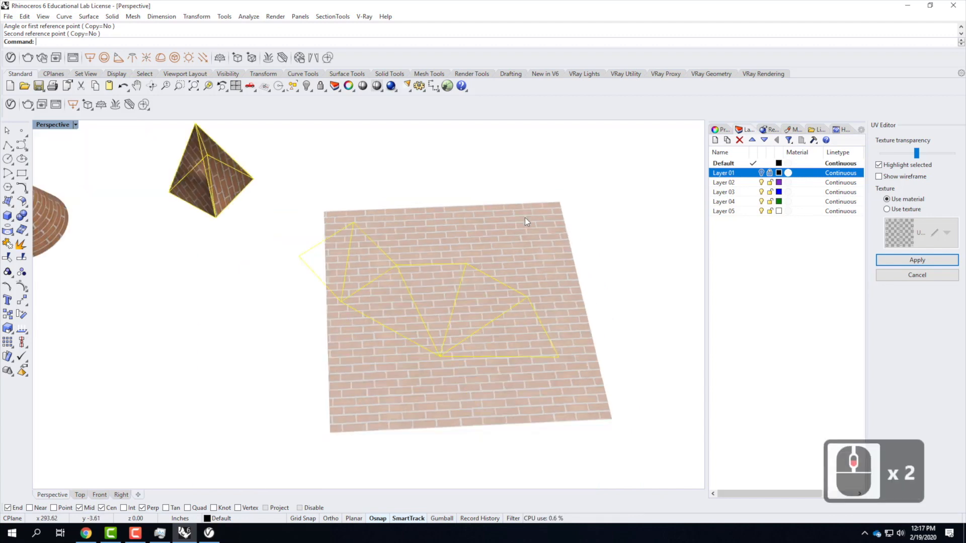
{"action": "scroll", "coordinate": [543, 252], "scroll_direction": "down", "scroll_amount": 2}
{"action": "scroll", "coordinate": [217, 240], "scroll_direction": "up", "scroll_amount": 4}
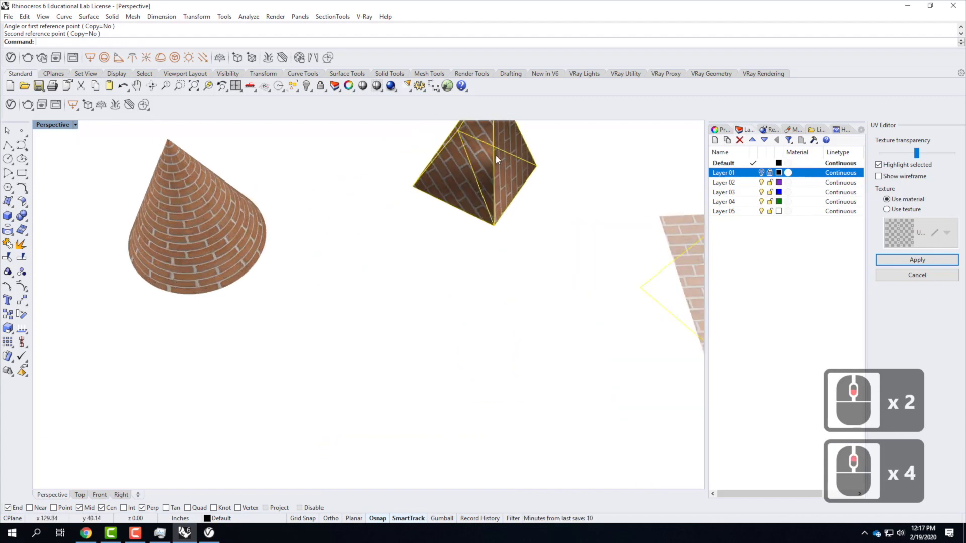
{"action": "scroll", "coordinate": [386, 297], "scroll_direction": "down", "scroll_amount": 2}
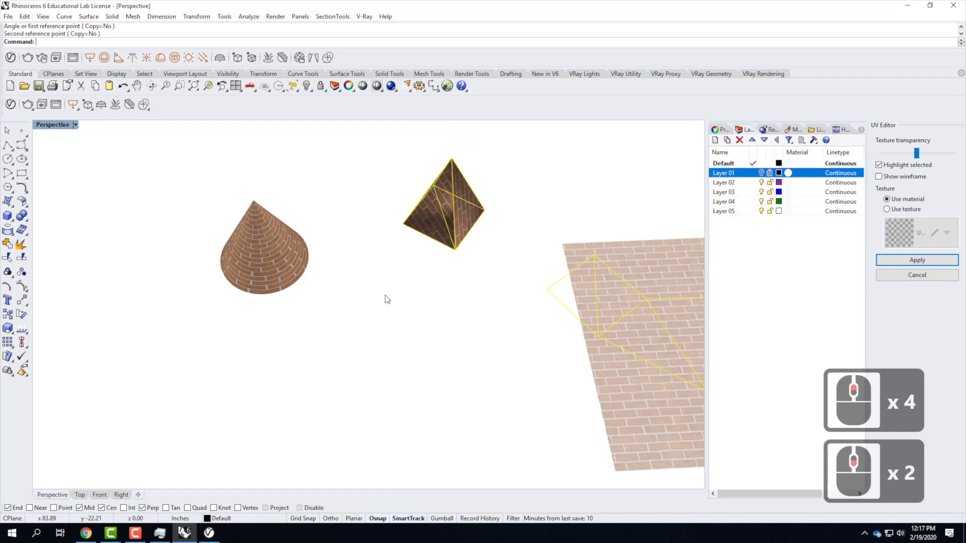
{"action": "scroll", "coordinate": [387, 299], "scroll_direction": "down", "scroll_amount": 2}
{"action": "scroll", "coordinate": [555, 304], "scroll_direction": "up", "scroll_amount": 3}
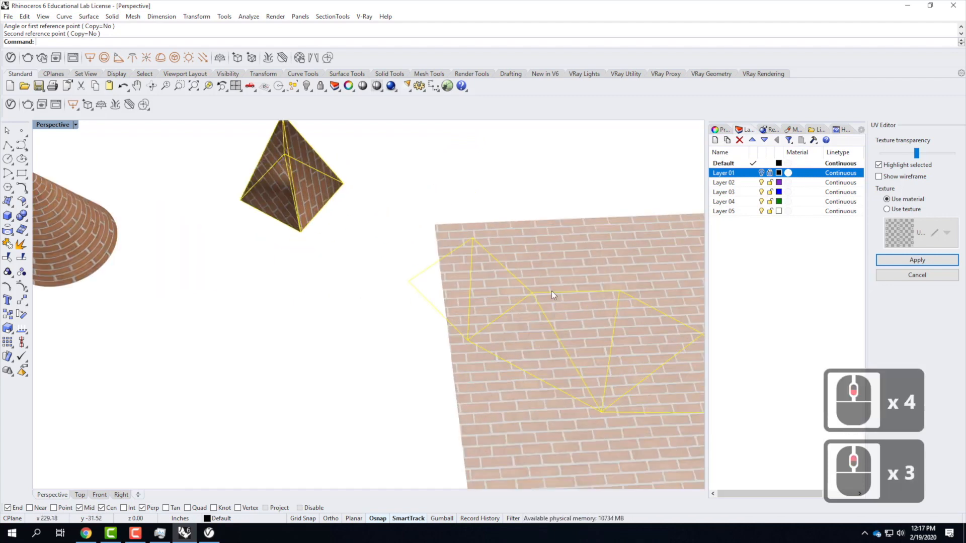
Apply the UV edits to the pyramid and turn Layer 01 back on.
{"action": "left_click", "coordinate": [929, 261]}
{"action": "scroll", "coordinate": [446, 409], "scroll_direction": "down", "scroll_amount": 2}
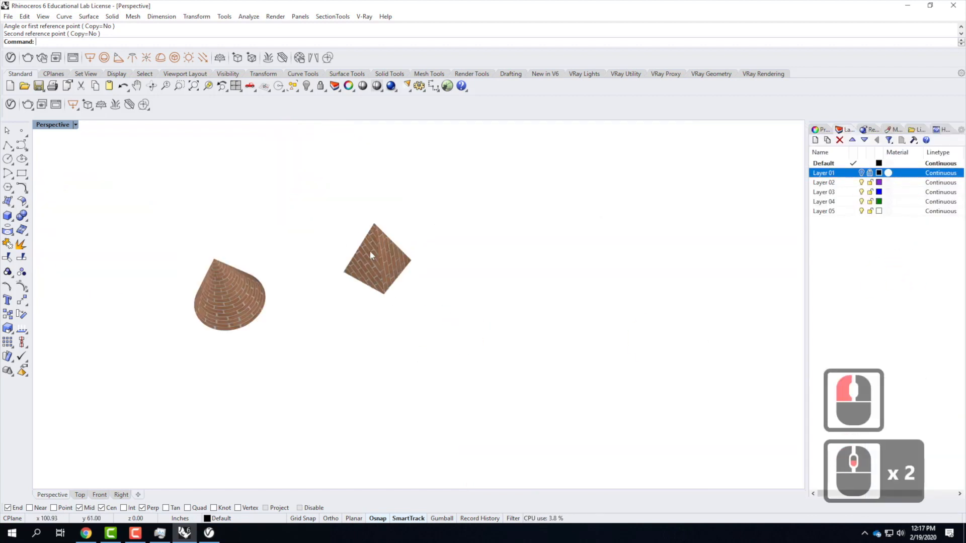
{"action": "scroll", "coordinate": [371, 249], "scroll_direction": "up", "scroll_amount": 4}
{"action": "scroll", "coordinate": [395, 252], "scroll_direction": "up", "scroll_amount": 2}
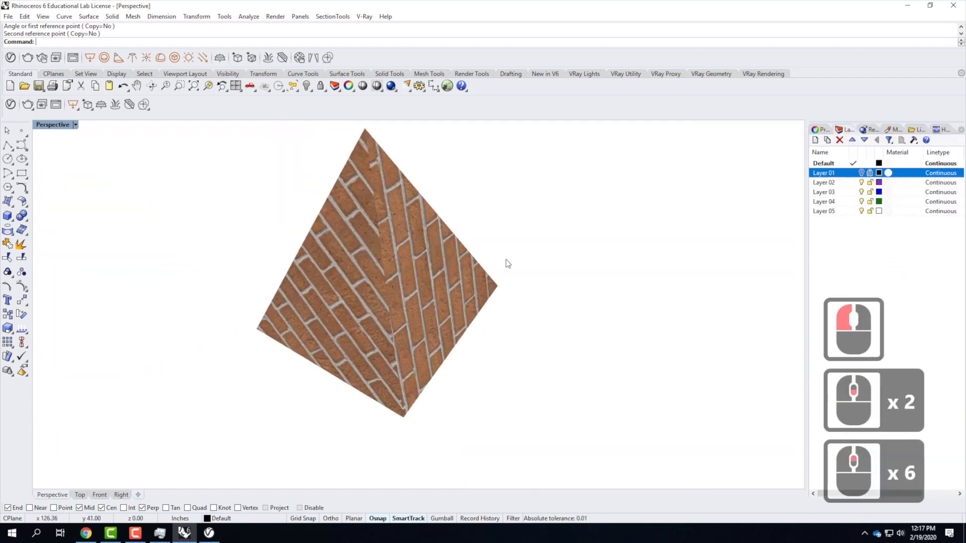
{"action": "left_click", "coordinate": [862, 173]}
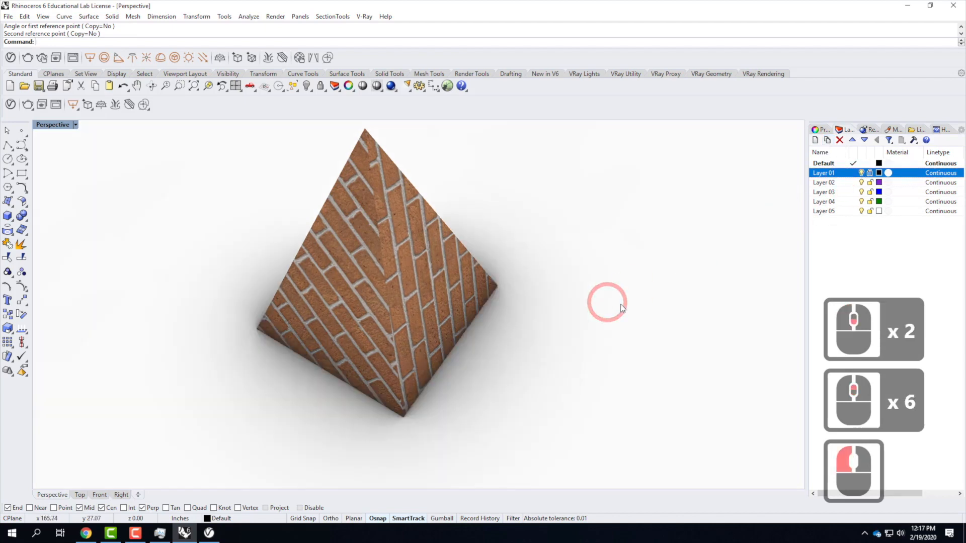
{"action": "scroll", "coordinate": [646, 346], "scroll_direction": "down", "scroll_amount": 3}
{"action": "right_click_drag", "start_coordinate": [645, 346], "coordinate": [390, 332]}
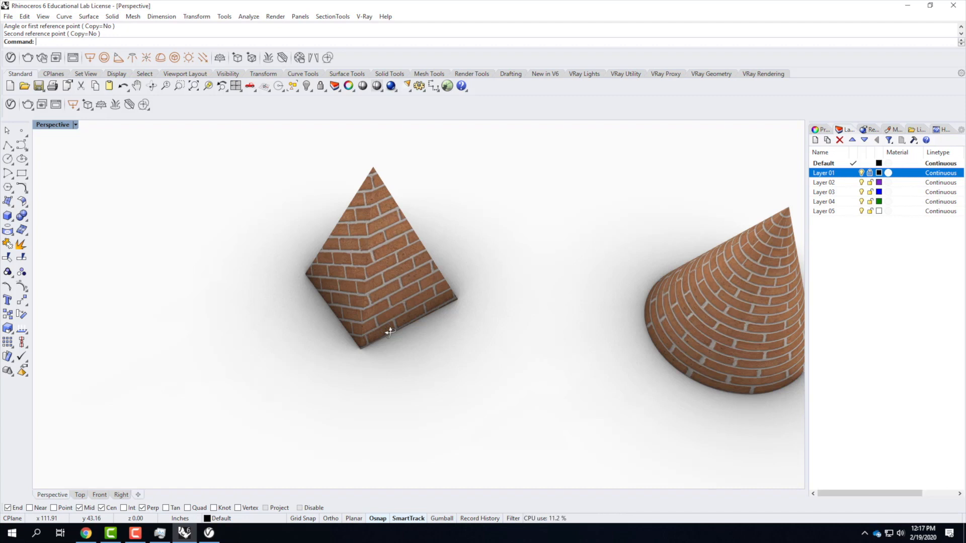
{"action": "scroll", "coordinate": [273, 340], "scroll_direction": "down", "scroll_amount": 3}
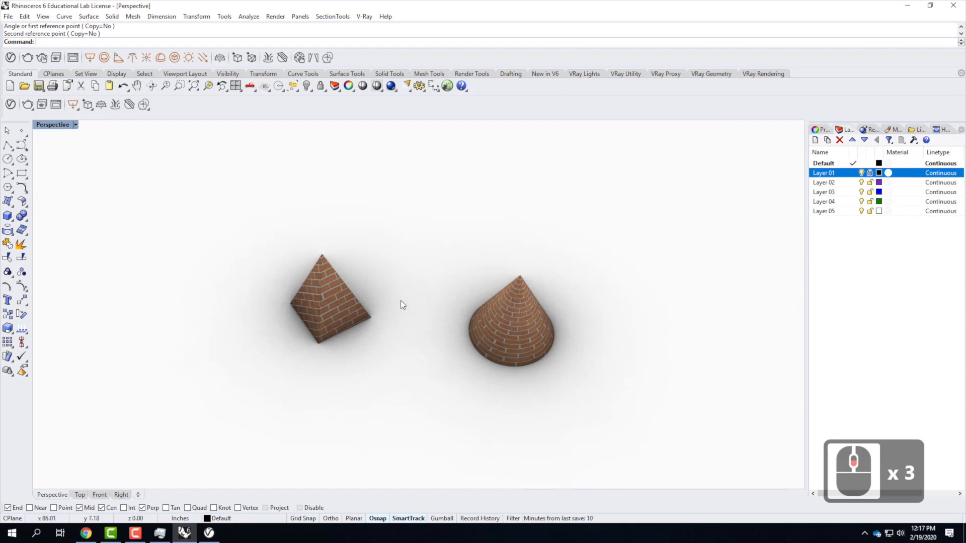
{"action": "scroll", "coordinate": [417, 362], "scroll_direction": "up", "scroll_amount": 1}
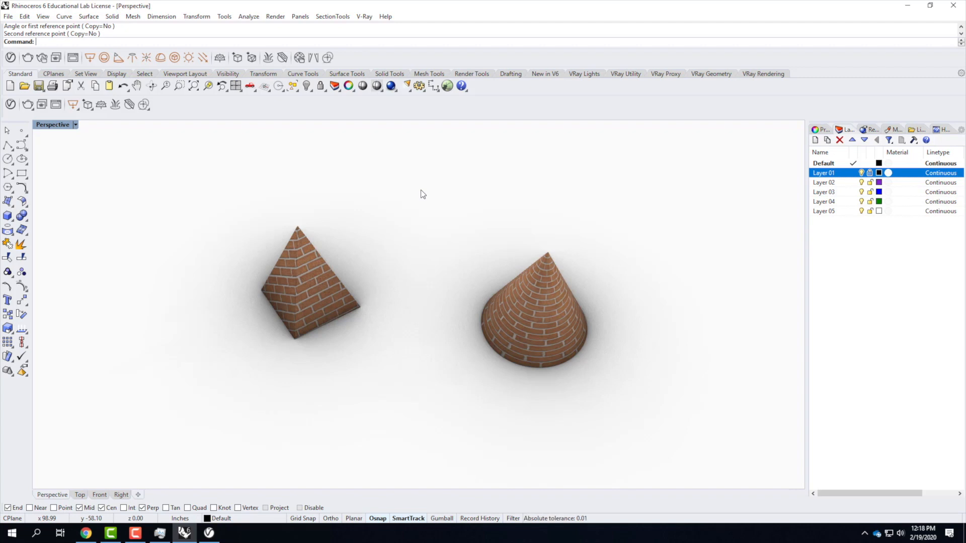
Open Ex205 - S2020.3dm from the Live - A136 Exercises folder Ex205 - Modeling Components (Day 1), without saving the current model.
{"action": "left_click", "coordinate": [8, 16]}
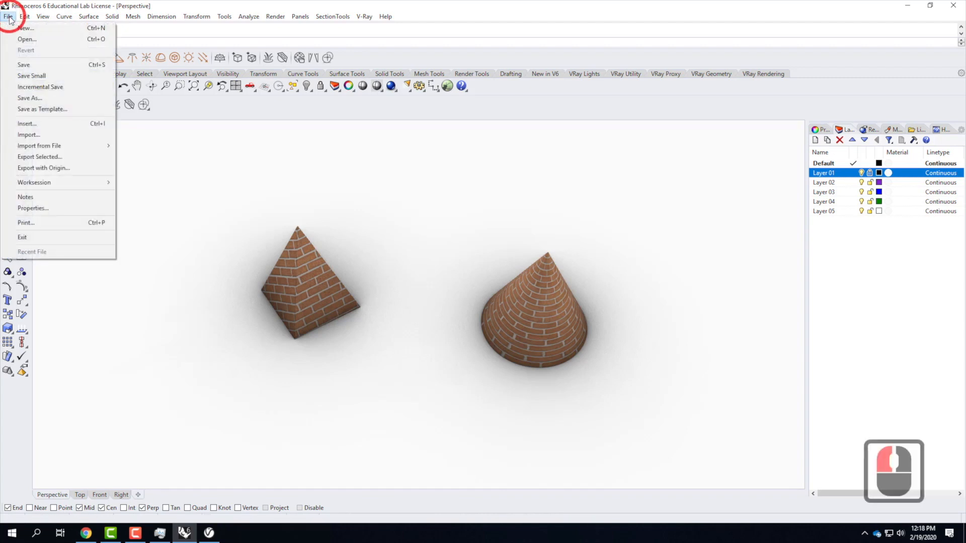
{"action": "left_click", "coordinate": [26, 41]}
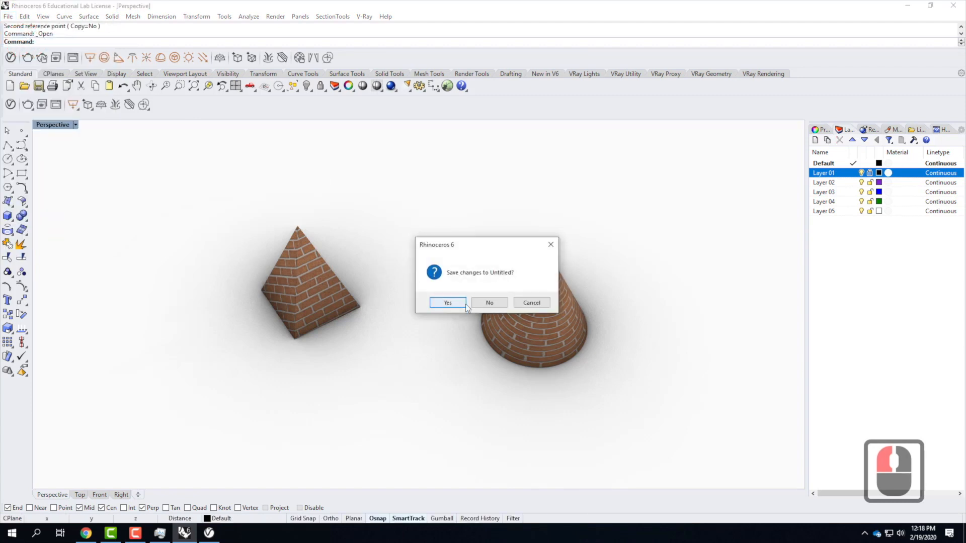
{"action": "left_click", "coordinate": [494, 303]}
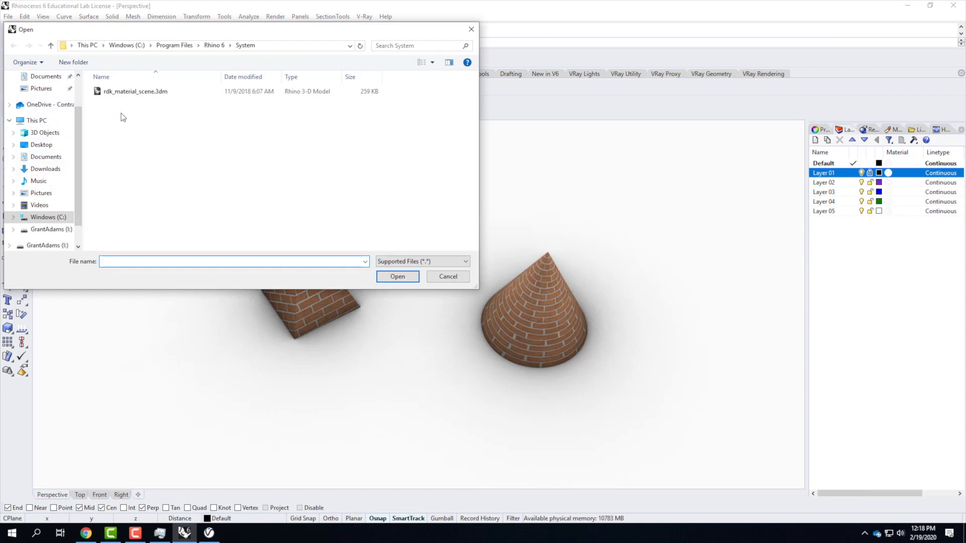
{"action": "left_click", "coordinate": [63, 105]}
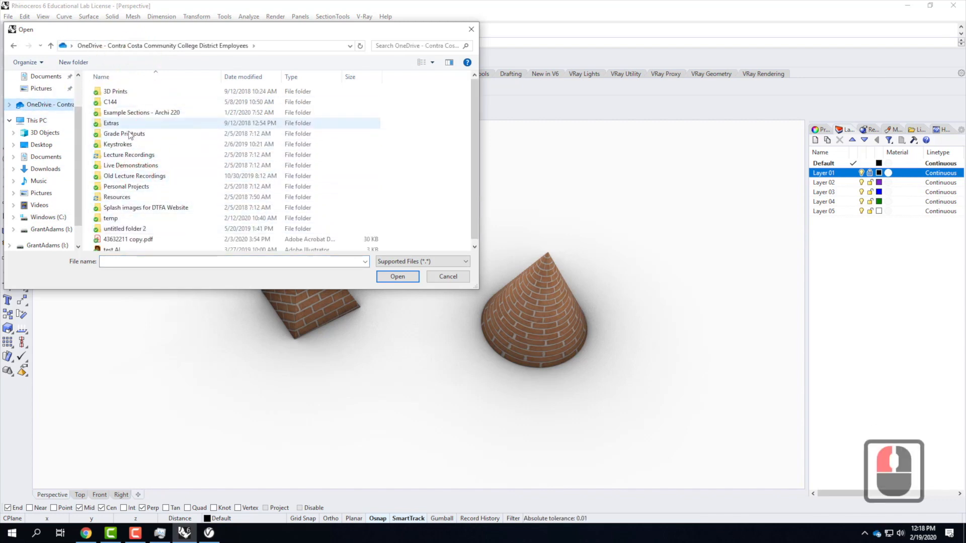
{"action": "left_click", "coordinate": [137, 169]}
{"action": "double_click", "coordinate": [138, 170]}
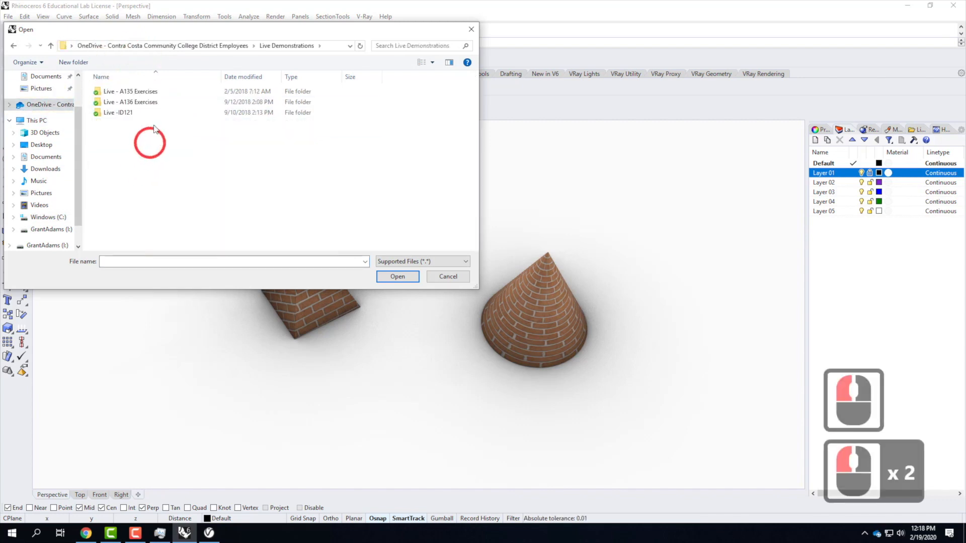
{"action": "double_click", "coordinate": [130, 103]}
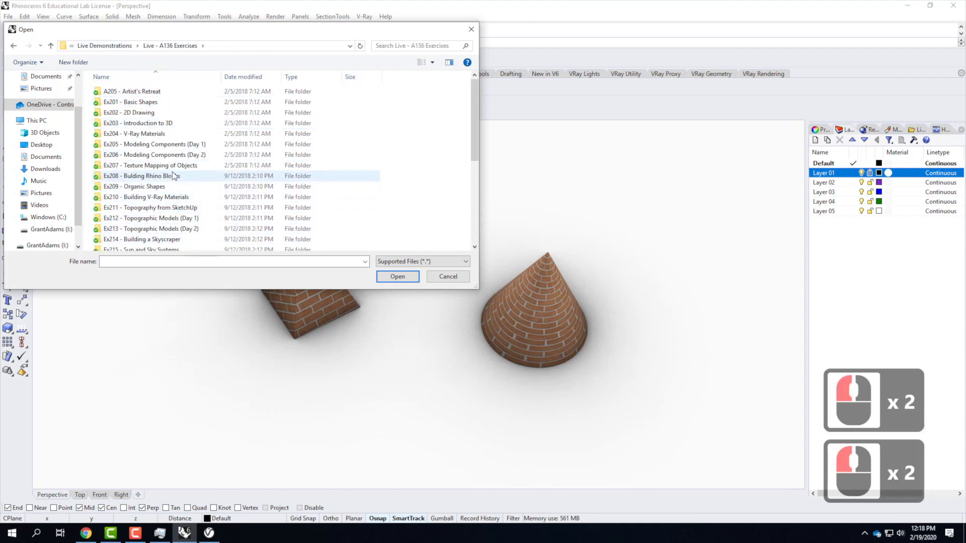
{"action": "double_click", "coordinate": [169, 145]}
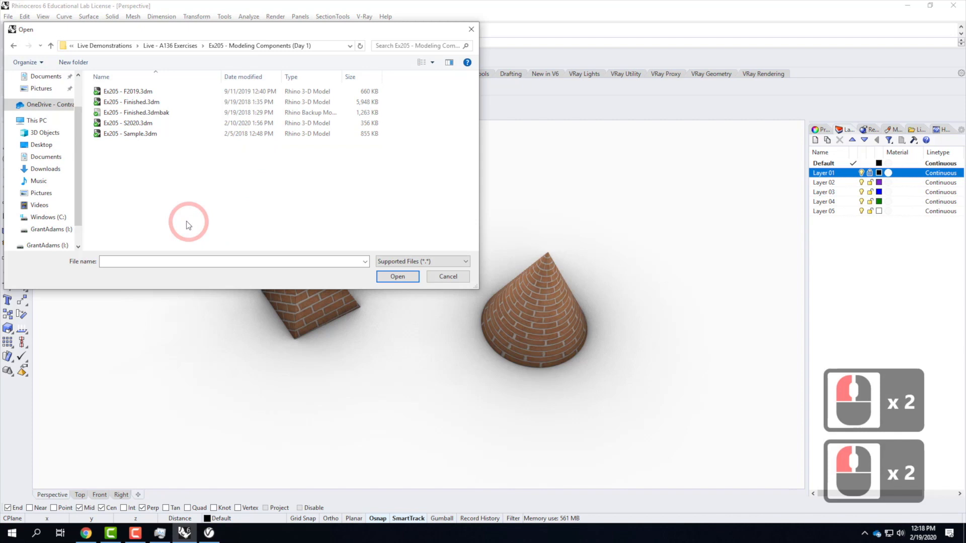
{"action": "left_click", "coordinate": [145, 123]}
{"action": "left_click", "coordinate": [398, 276]}
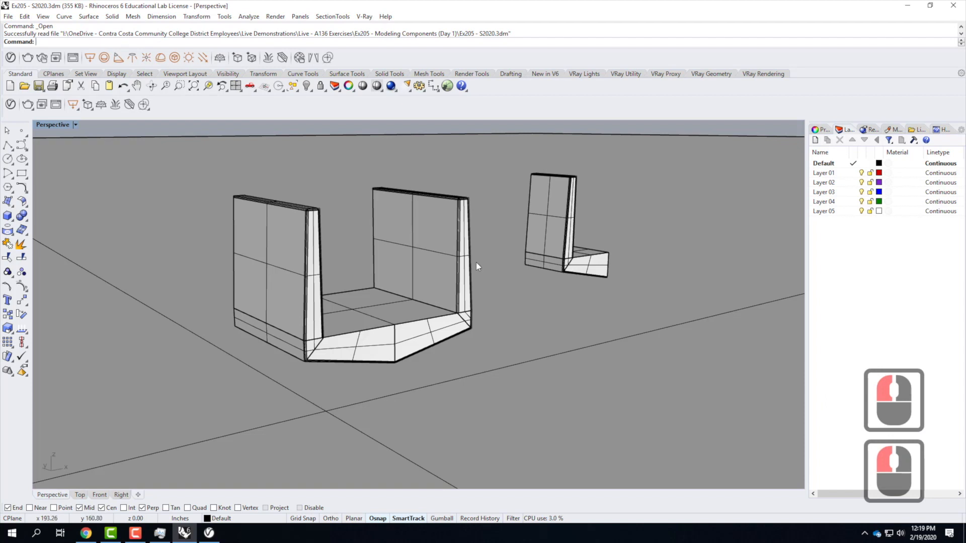
Delete the large ground surface beneath the bridge components.
{"action": "middle_click_drag", "start_coordinate": [287, 343], "coordinate": [282, 318]}
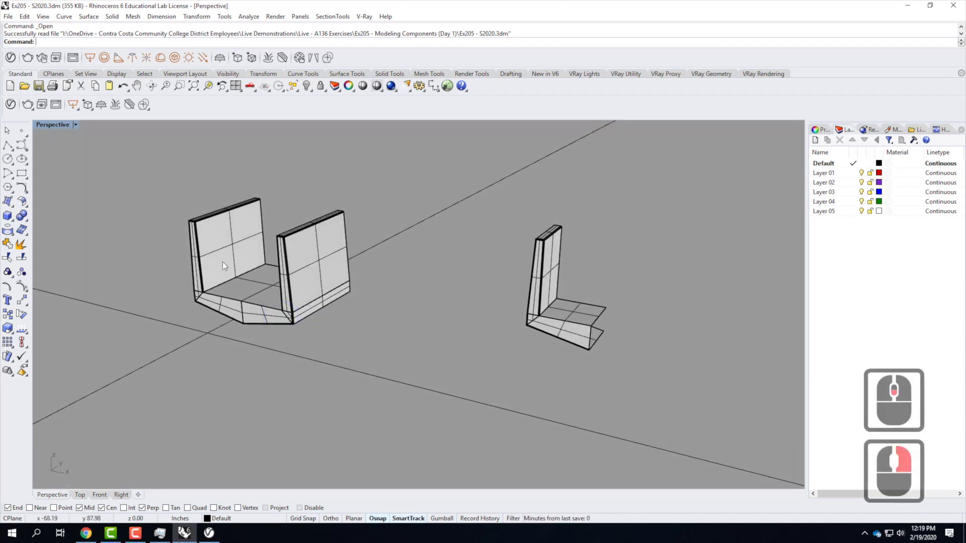
{"action": "scroll", "coordinate": [227, 267], "scroll_direction": "up", "scroll_amount": 2}
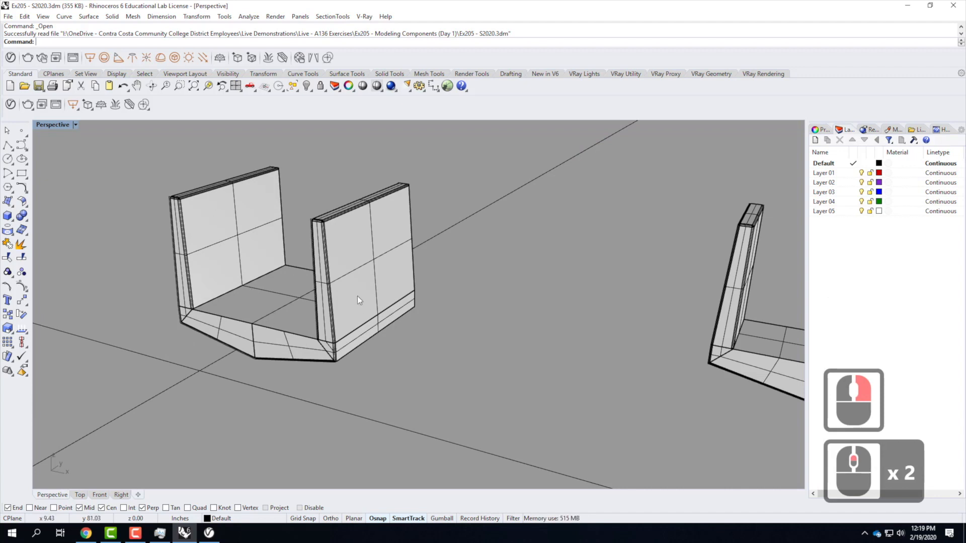
{"action": "scroll", "coordinate": [359, 351], "scroll_direction": "down", "scroll_amount": 3}
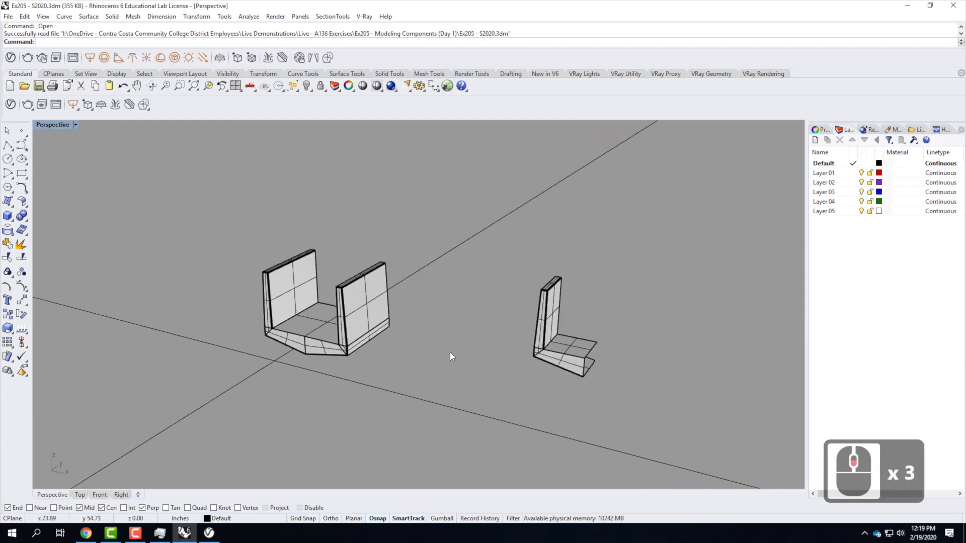
{"action": "scroll", "coordinate": [449, 353], "scroll_direction": "down", "scroll_amount": 2}
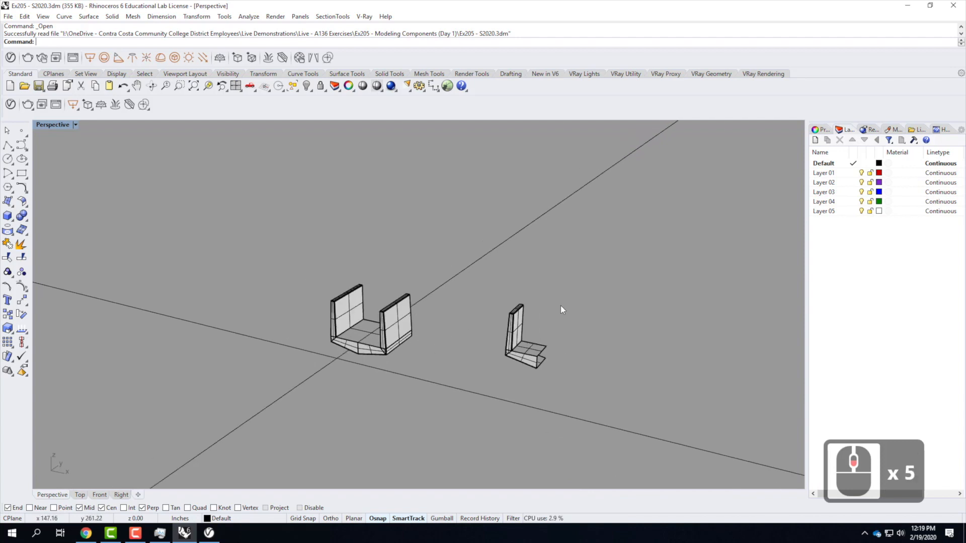
{"action": "left_click_drag", "start_coordinate": [588, 258], "coordinate": [531, 328]}
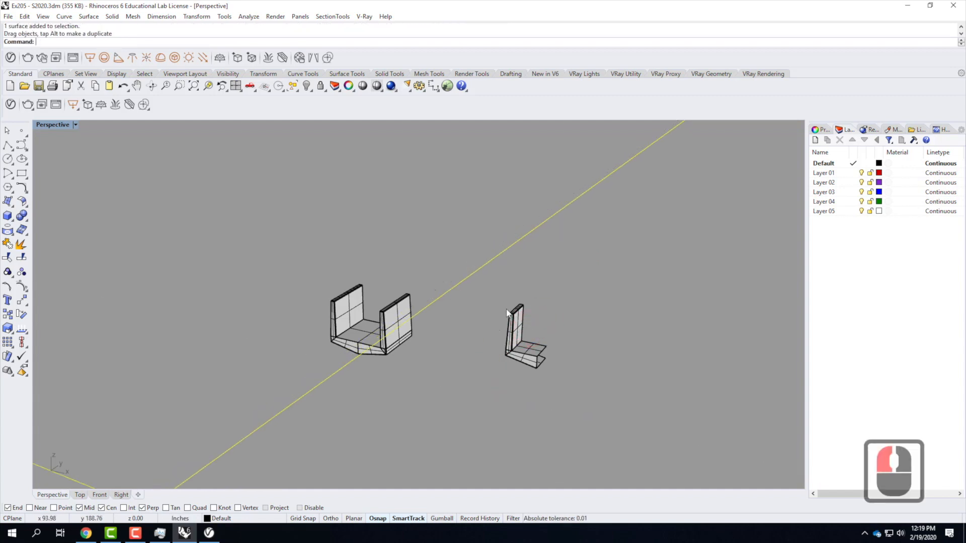
{"action": "key", "text": "Delete"}
Delete all curves and surfaces of the separate partial L-shaped component beside the full bridge section.
{"action": "left_click", "coordinate": [530, 310]}
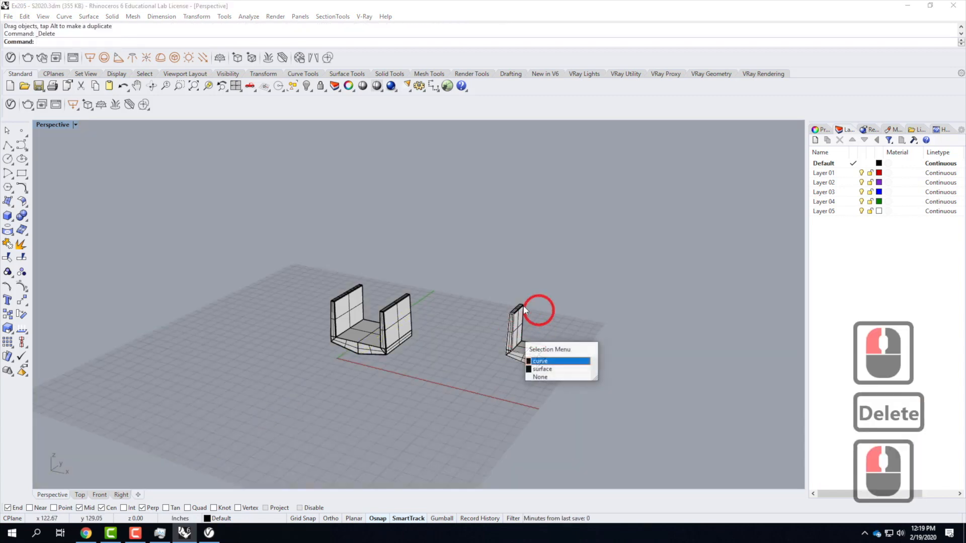
{"action": "left_click_drag", "start_coordinate": [470, 265], "coordinate": [600, 416]}
{"action": "left_click", "coordinate": [530, 347]}
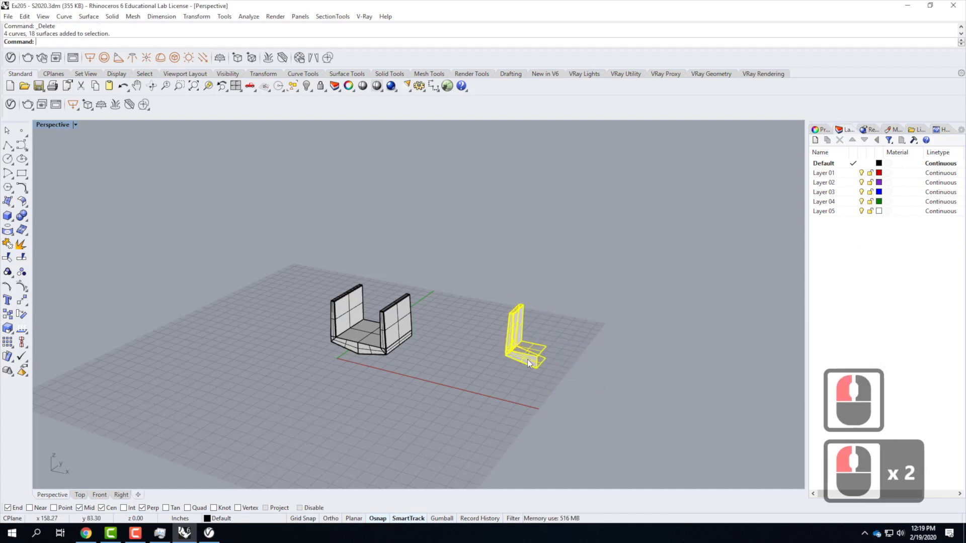
{"action": "key", "text": "Delete"}
Rename the Default layer as Bridge and delete Layer 01 through Layer 05.
{"action": "left_click_drag", "start_coordinate": [263, 227], "coordinate": [512, 419]}
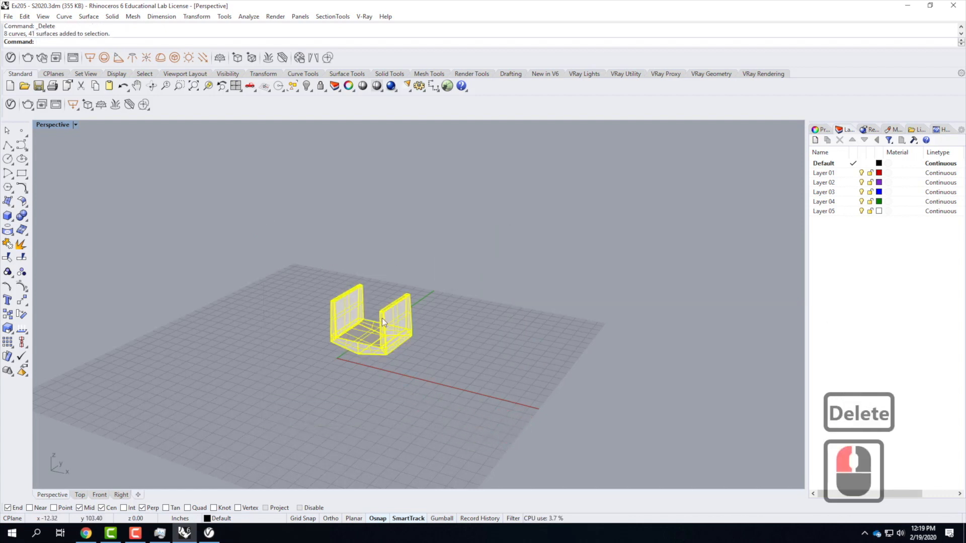
{"action": "triple_click", "coordinate": [829, 164]}
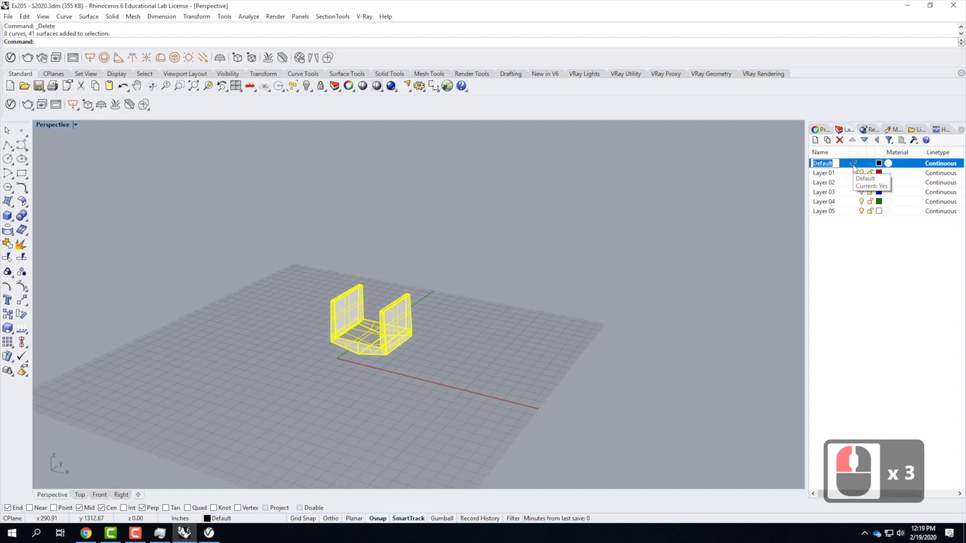
{"action": "type", "text": "Bridge"}
{"action": "key", "text": "Return"}
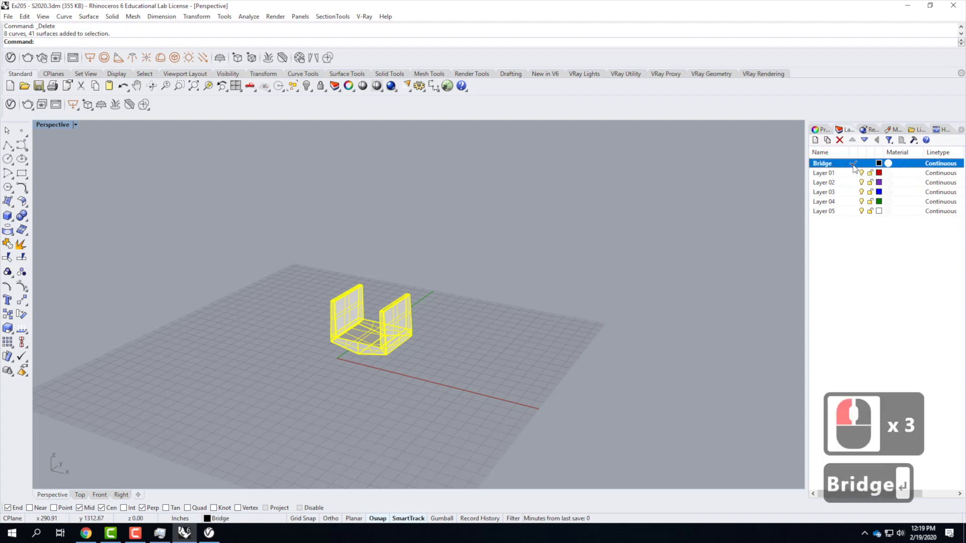
{"action": "left_click", "coordinate": [831, 173]}
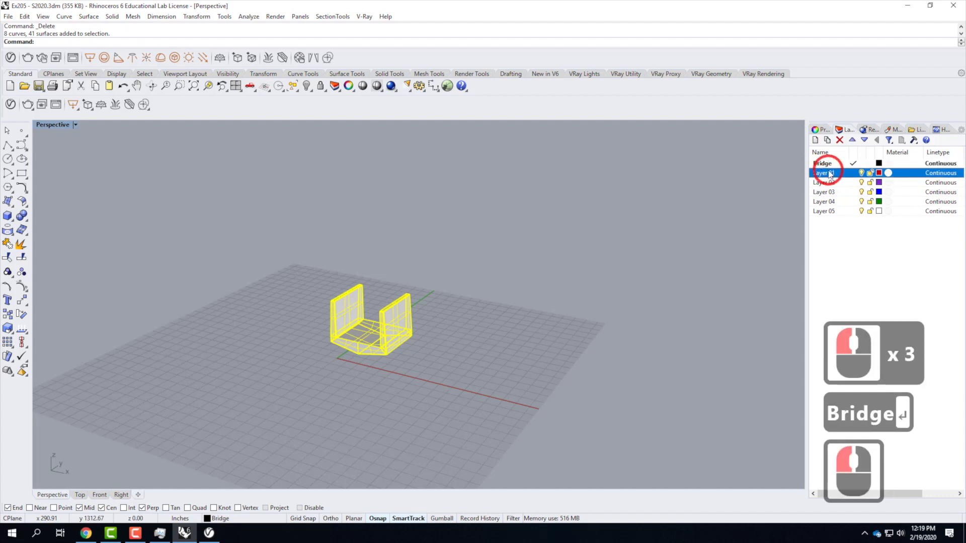
{"action": "left_click", "coordinate": [829, 212], "text": "shift"}
{"action": "left_click", "coordinate": [840, 140]}
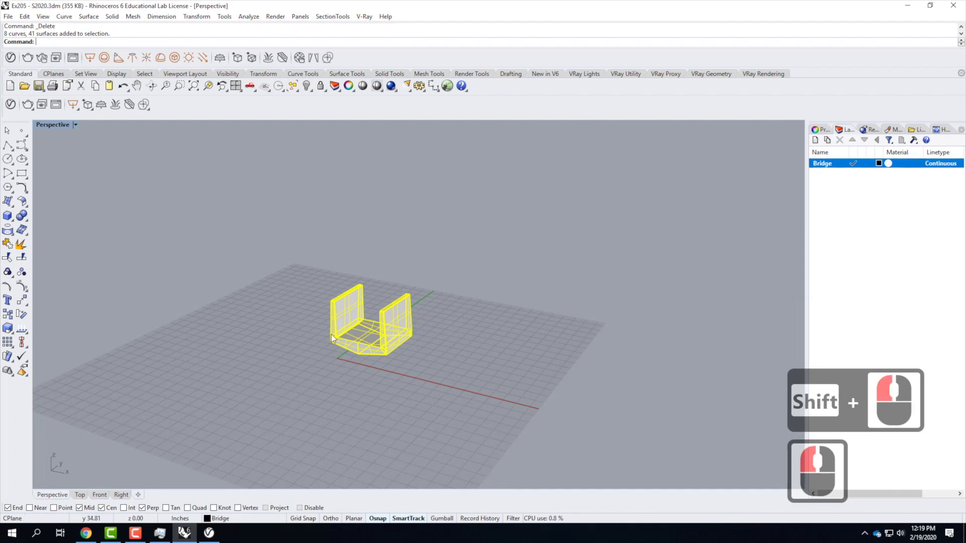
Move the whole bridge section from the front inner corner where its wall meets the floor to the origin 0,0,0.
{"action": "scroll", "coordinate": [310, 378], "scroll_direction": "up", "scroll_amount": 2}
{"action": "scroll", "coordinate": [351, 338], "scroll_direction": "up", "scroll_amount": 4}
{"action": "left_click", "coordinate": [388, 296]}
{"action": "scroll", "coordinate": [478, 252], "scroll_direction": "up", "scroll_amount": 4}
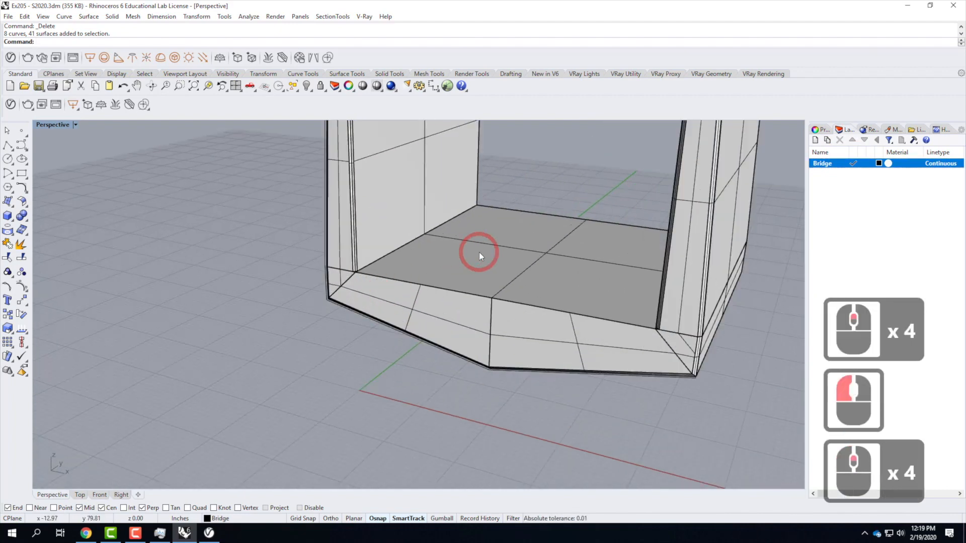
{"action": "right_click_drag", "start_coordinate": [416, 300], "coordinate": [455, 305]}
{"action": "scroll", "coordinate": [353, 292], "scroll_direction": "up", "scroll_amount": 7}
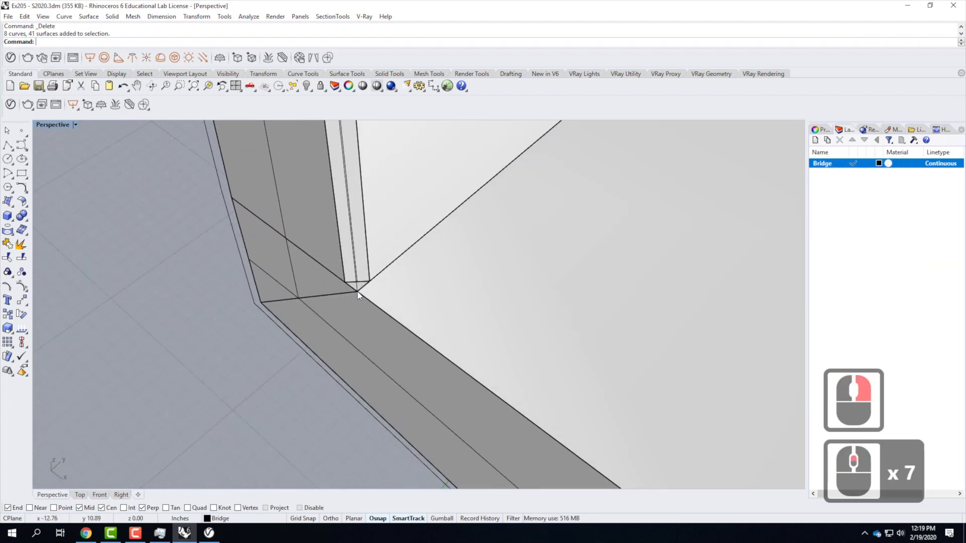
{"action": "scroll", "coordinate": [351, 292], "scroll_direction": "down", "scroll_amount": 12}
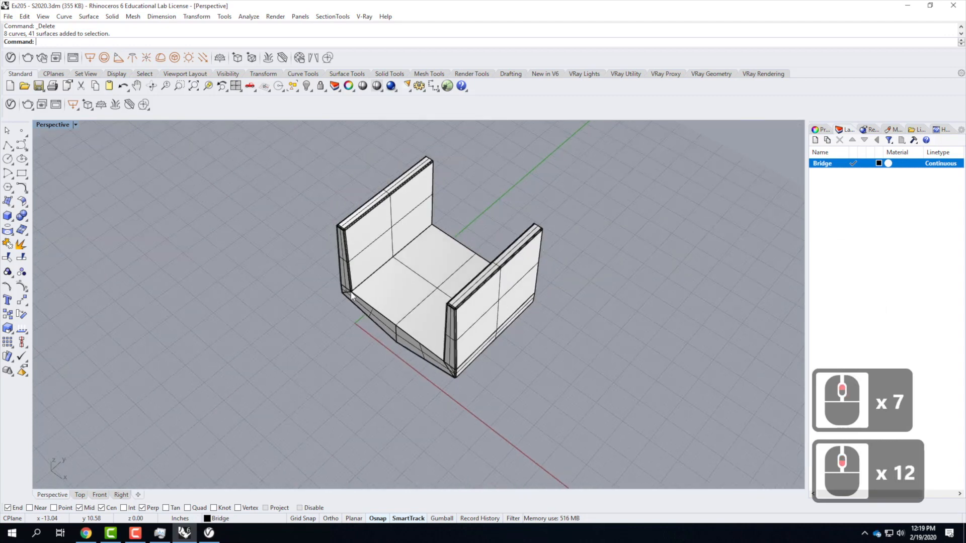
{"action": "left_click_drag", "start_coordinate": [295, 146], "coordinate": [631, 433]}
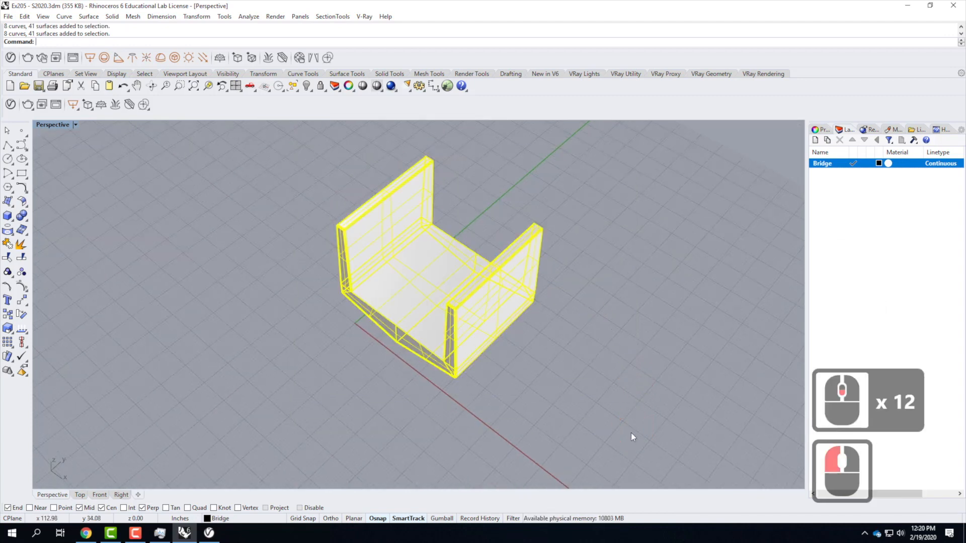
{"action": "type", "text": "move"}
{"action": "key", "text": "Return"}
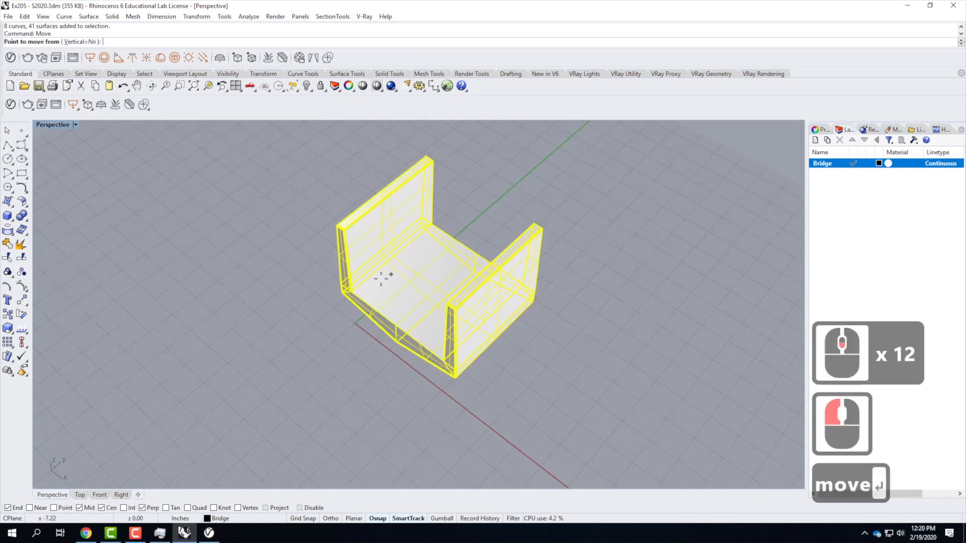
{"action": "scroll", "coordinate": [352, 304], "scroll_direction": "up", "scroll_amount": 5}
{"action": "scroll", "coordinate": [352, 305], "scroll_direction": "up", "scroll_amount": 6}
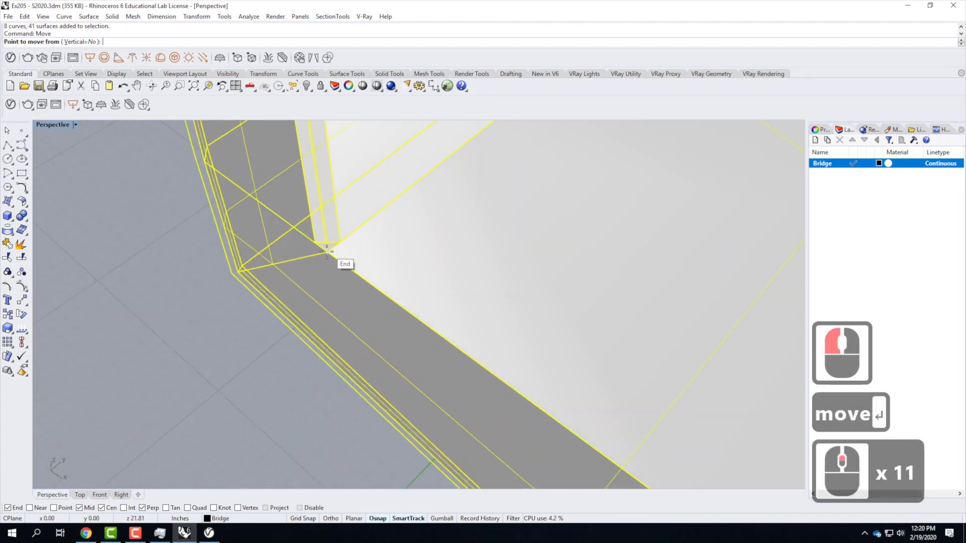
{"action": "left_click", "coordinate": [326, 253]}
{"action": "type", "text": "0,"}
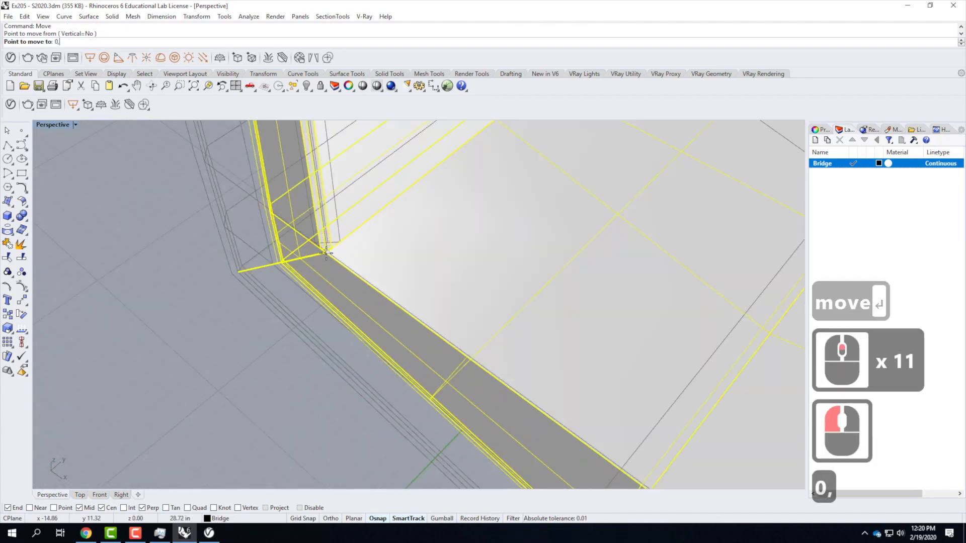
{"action": "type", "text": "0,0"}
{"action": "key", "text": "Return"}
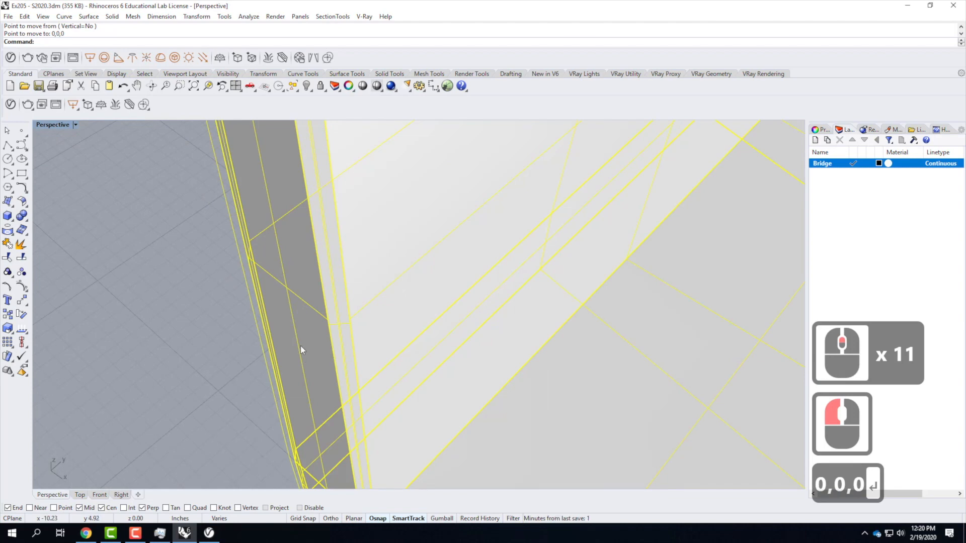
{"action": "scroll", "coordinate": [225, 328], "scroll_direction": "down", "scroll_amount": 2}
{"action": "scroll", "coordinate": [225, 328], "scroll_direction": "down", "scroll_amount": 7}
{"action": "left_click", "coordinate": [357, 404]}
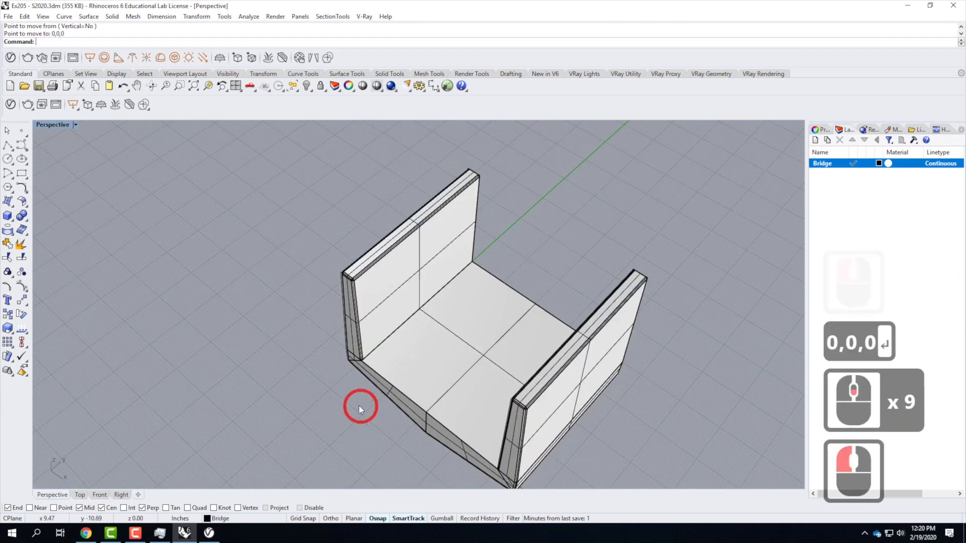
Open the V-Ray Asset Editor and move its window higher over the viewport.
{"action": "scroll", "coordinate": [371, 355], "scroll_direction": "up", "scroll_amount": 4}
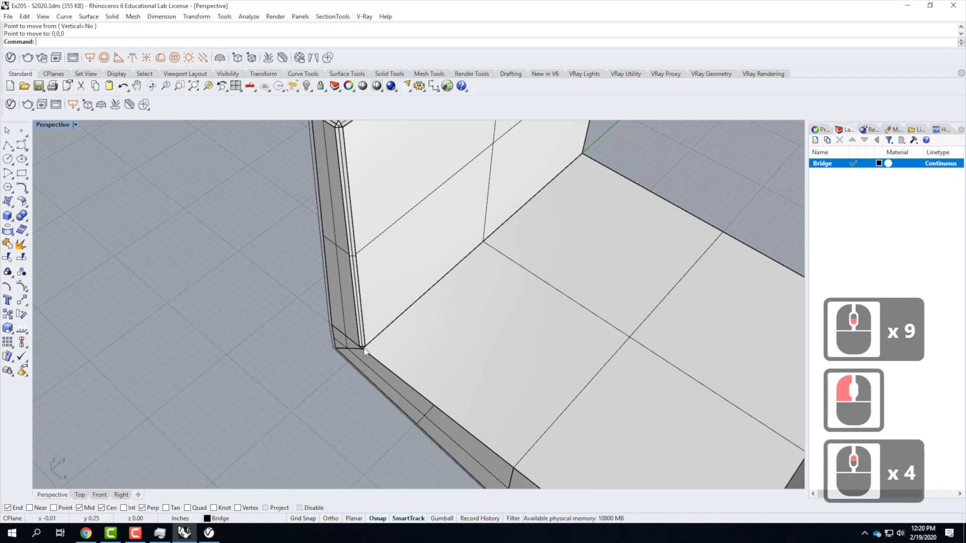
{"action": "scroll", "coordinate": [374, 360], "scroll_direction": "down", "scroll_amount": 4}
{"action": "scroll", "coordinate": [623, 392], "scroll_direction": "up", "scroll_amount": 1}
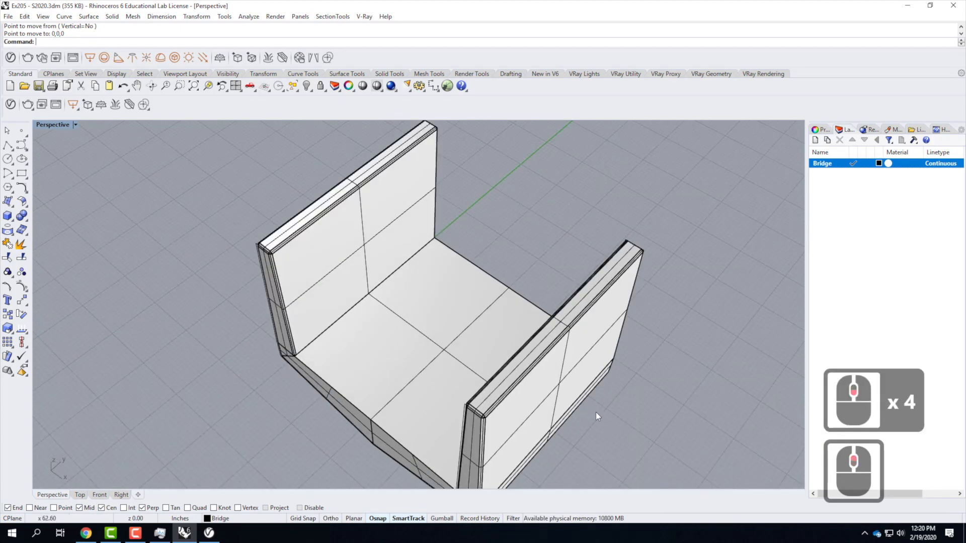
{"action": "scroll", "coordinate": [528, 405], "scroll_direction": "down", "scroll_amount": 3}
{"action": "right_click_drag", "start_coordinate": [491, 401], "coordinate": [518, 353]}
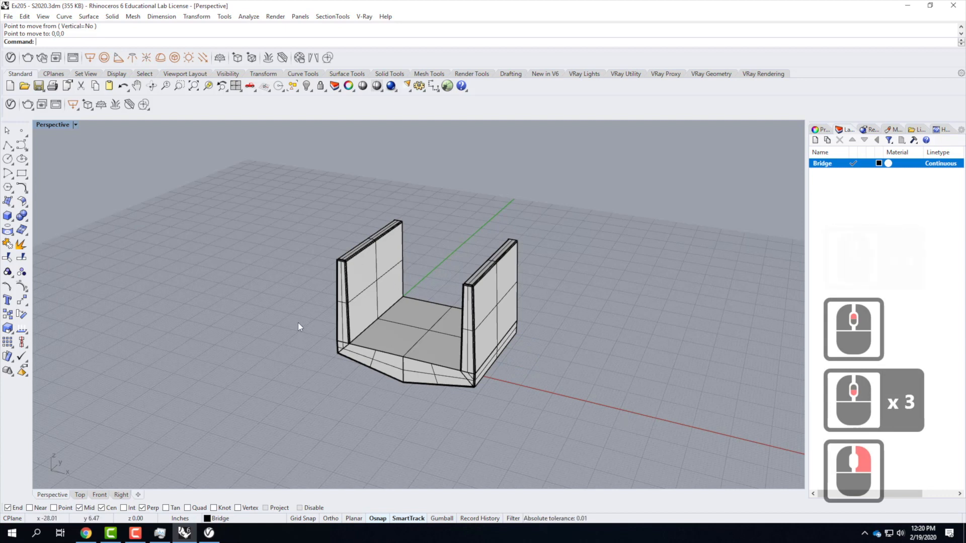
{"action": "left_click", "coordinate": [11, 105]}
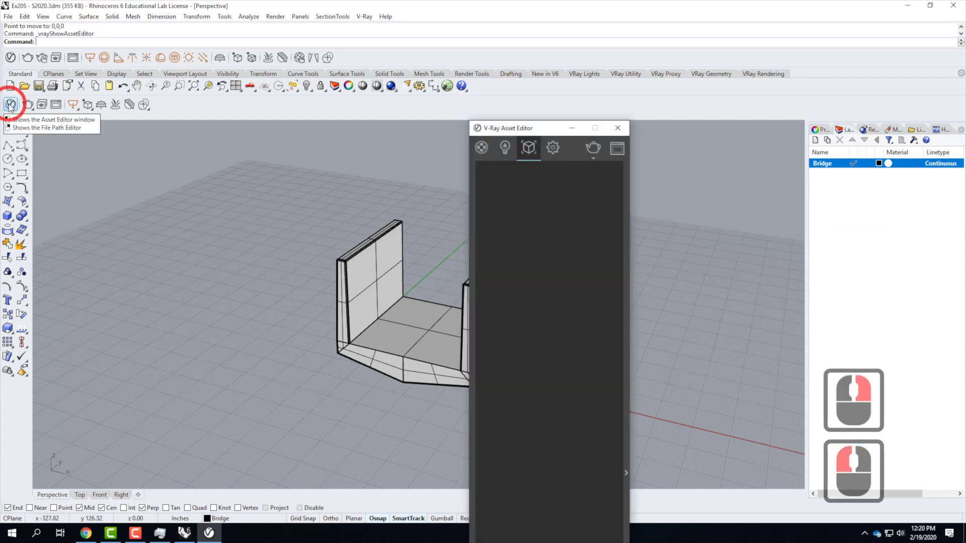
{"action": "left_click_drag", "start_coordinate": [515, 118], "coordinate": [534, 39]}
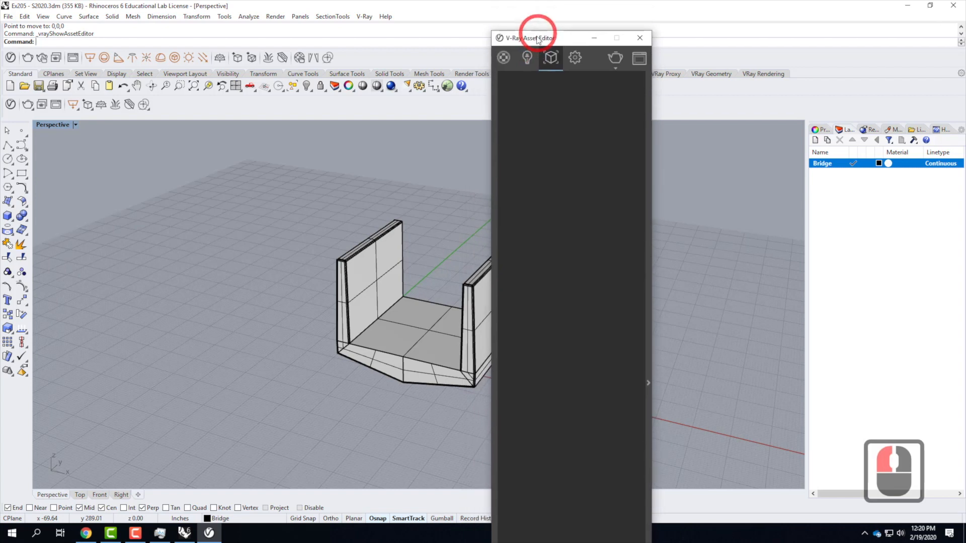
{"action": "left_click", "coordinate": [492, 359]}
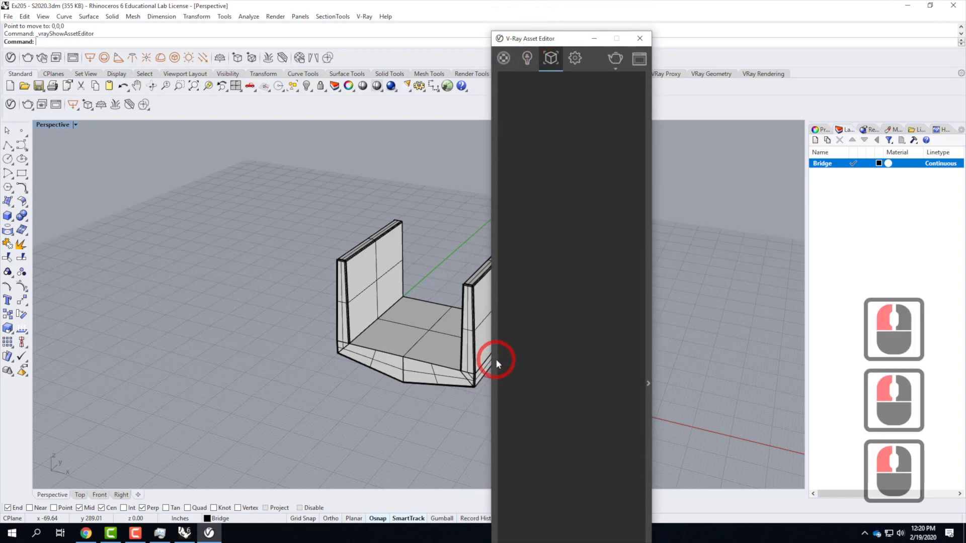
Move the V-Ray Asset Editor clear of the bridge and expand the material library.
{"action": "double_click", "coordinate": [555, 40]}
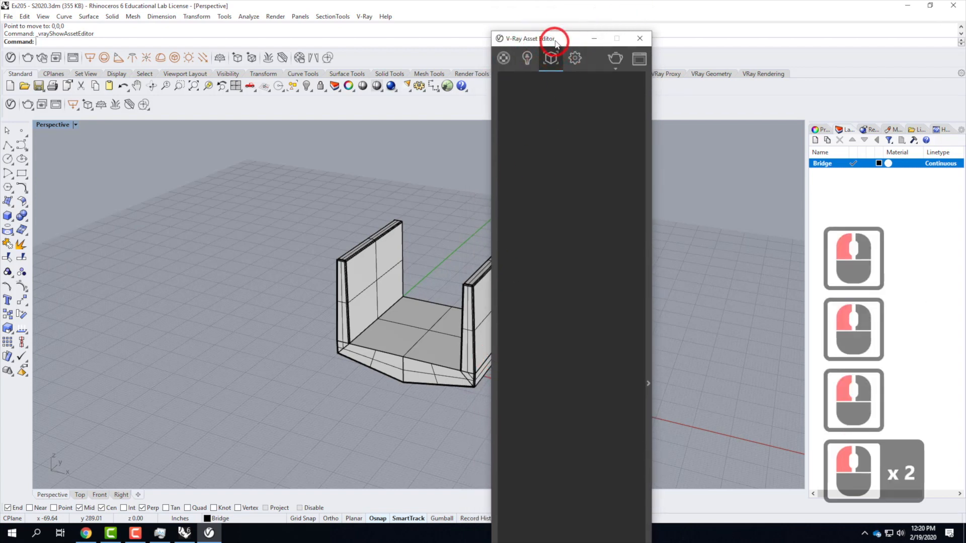
{"action": "left_click_drag", "start_coordinate": [563, 41], "coordinate": [617, 1]}
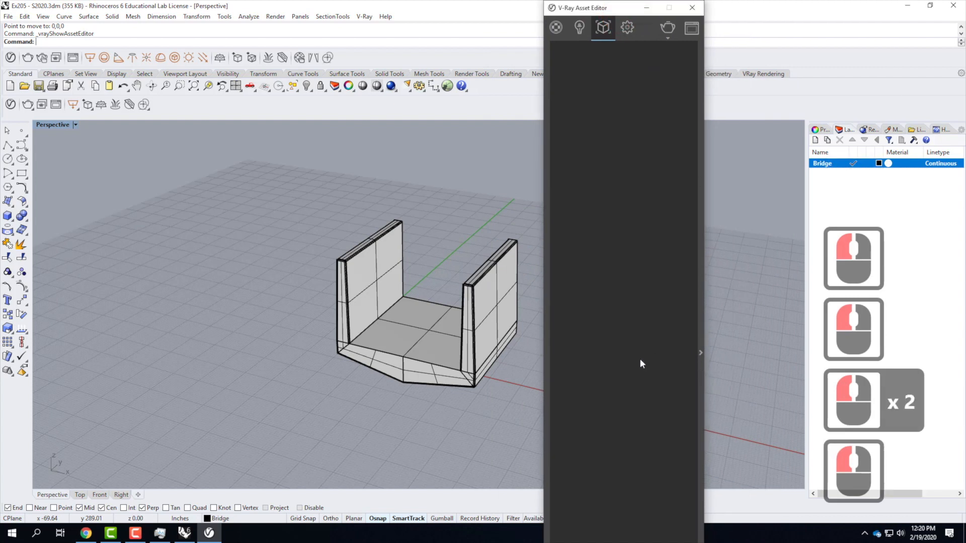
{"action": "left_click", "coordinate": [556, 28]}
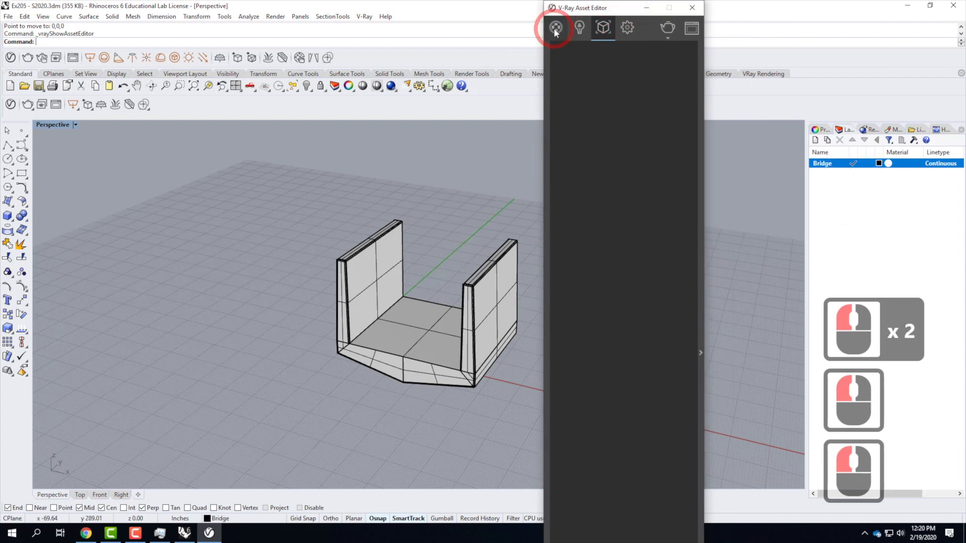
{"action": "left_click", "coordinate": [547, 352]}
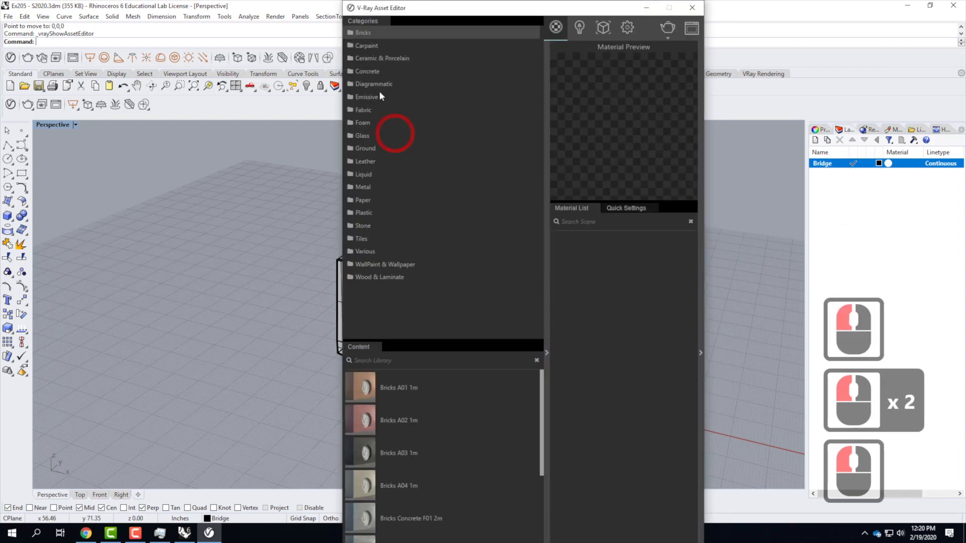
{"action": "scroll", "coordinate": [370, 96], "scroll_direction": "down", "scroll_amount": 4}
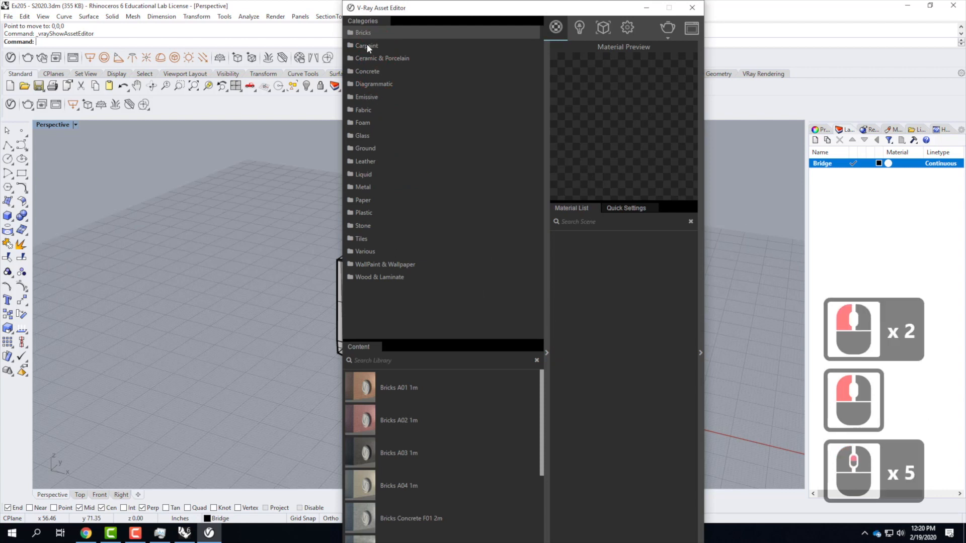
Add Concrete Reflective B01 2m from the Concrete category to the scene's material list.
{"action": "left_click", "coordinate": [367, 71]}
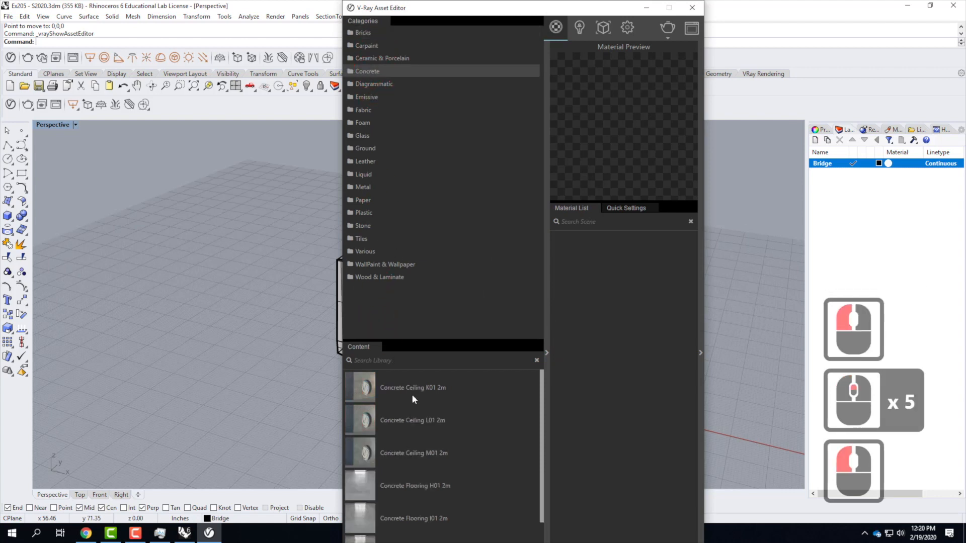
{"action": "scroll", "coordinate": [397, 409], "scroll_direction": "down", "scroll_amount": 3}
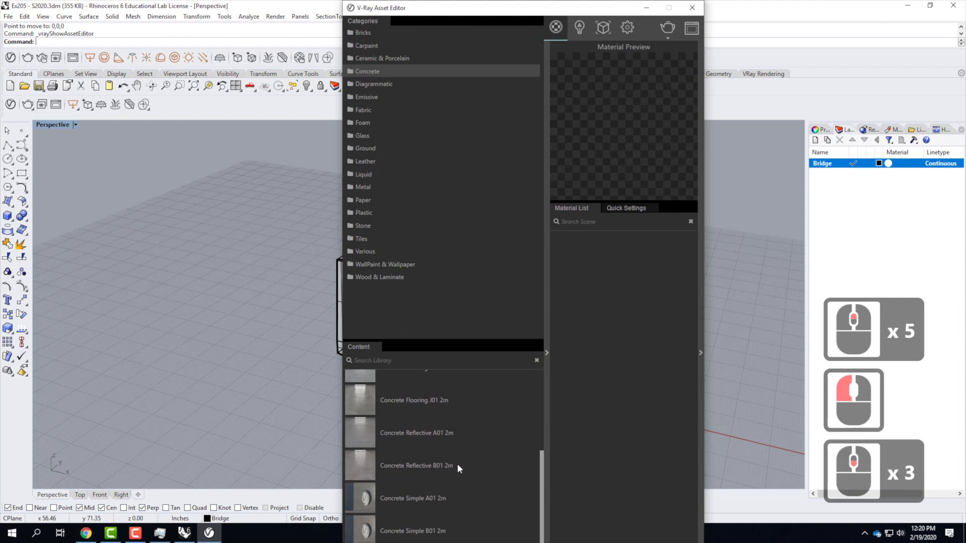
{"action": "scroll", "coordinate": [464, 464], "scroll_direction": "down", "scroll_amount": 3}
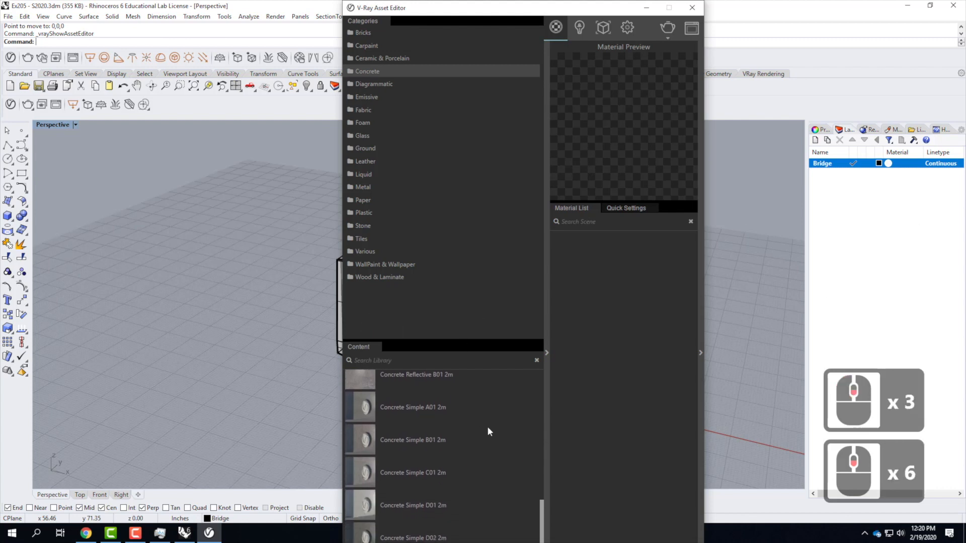
{"action": "left_click_drag", "start_coordinate": [540, 512], "coordinate": [542, 489]}
{"action": "left_click", "coordinate": [460, 378]}
{"action": "left_click_drag", "start_coordinate": [346, 378], "coordinate": [614, 289]}
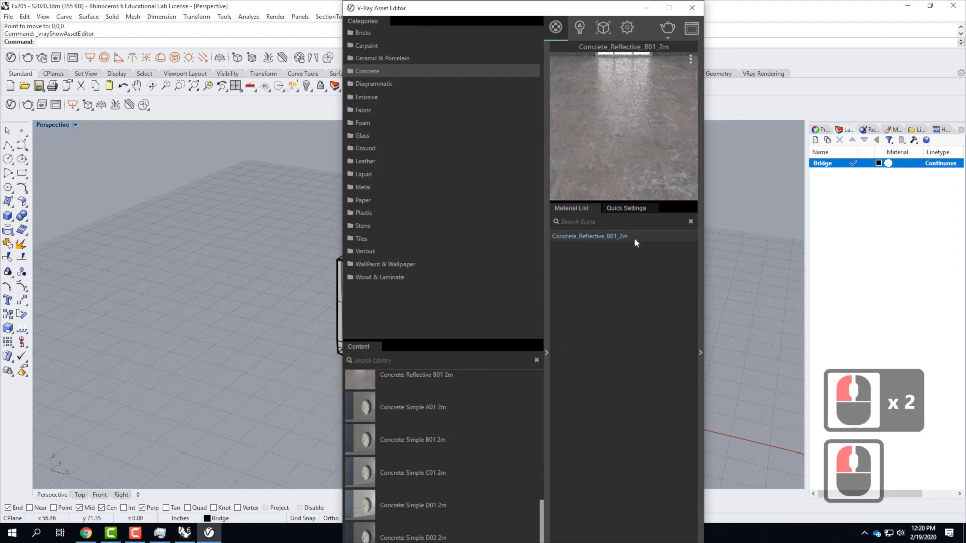
Select the whole bridge section, apply the Concrete_Reflective_B01_2m material to the Bridge layer, and close the Asset Editor.
{"action": "left_click_drag", "start_coordinate": [463, 10], "coordinate": [729, 40]}
{"action": "left_click_drag", "start_coordinate": [272, 181], "coordinate": [585, 427]}
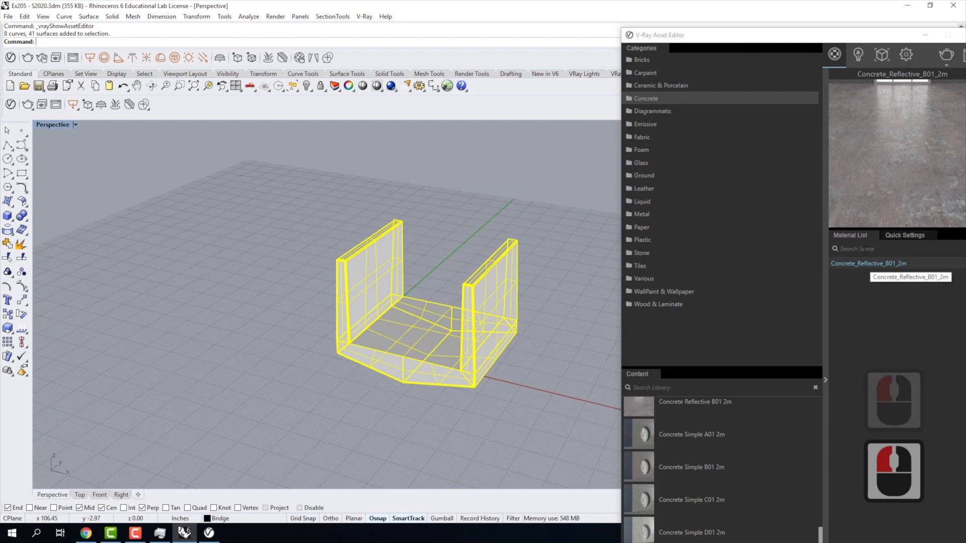
{"action": "left_click_drag", "start_coordinate": [707, 37], "coordinate": [420, 10]}
{"action": "right_click", "coordinate": [564, 239]}
{"action": "mouse_move", "coordinate": [613, 277]}
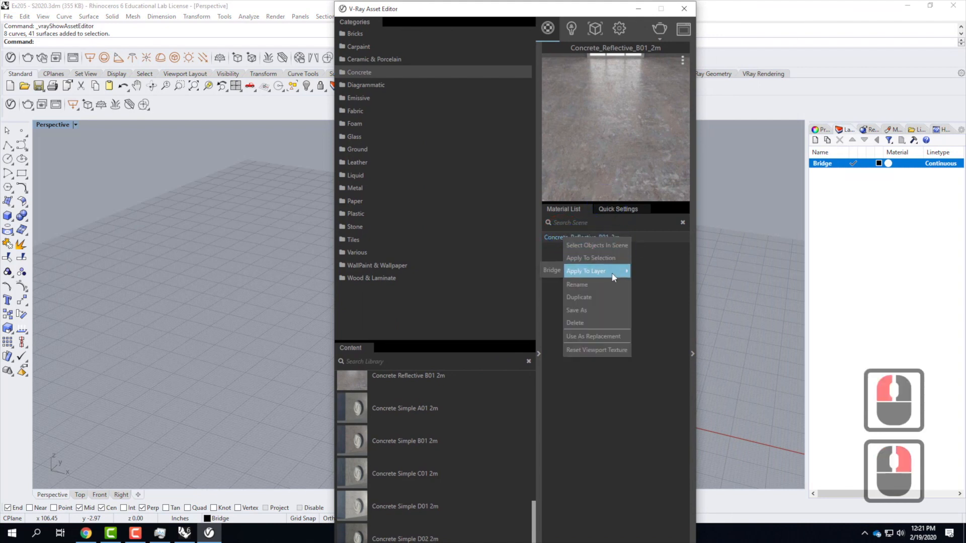
{"action": "left_click", "coordinate": [557, 274]}
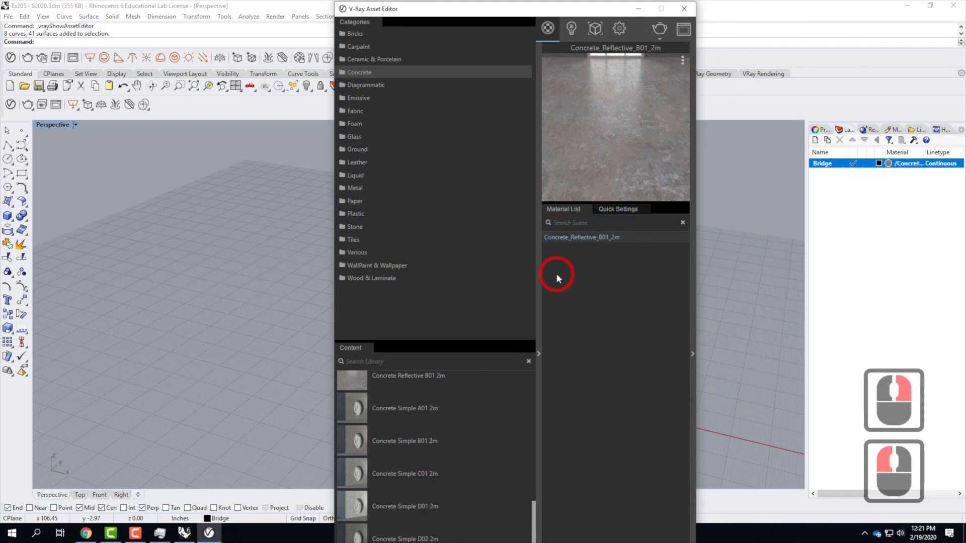
{"action": "left_click", "coordinate": [686, 9]}
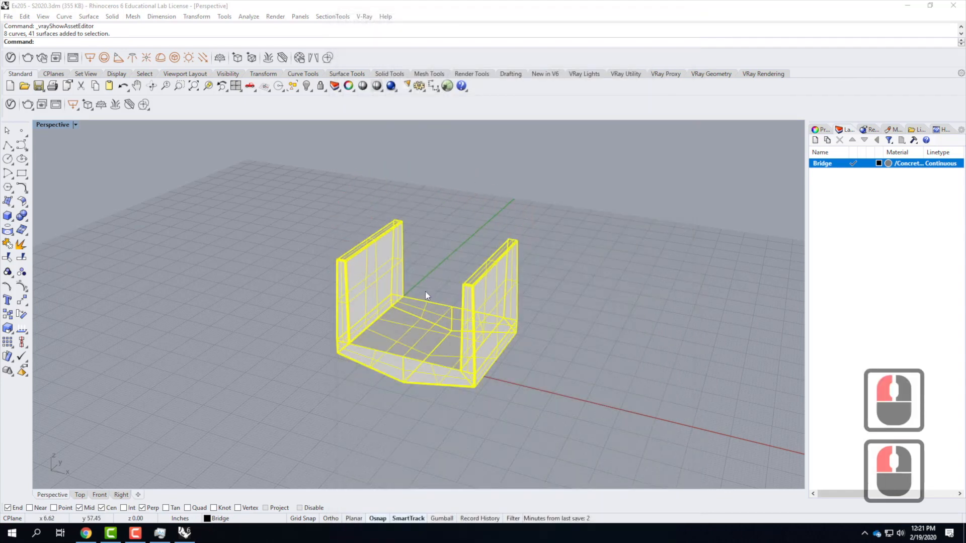
Switch the Perspective viewport to Rendered display and deselect the bridge.
{"action": "left_click", "coordinate": [75, 125]}
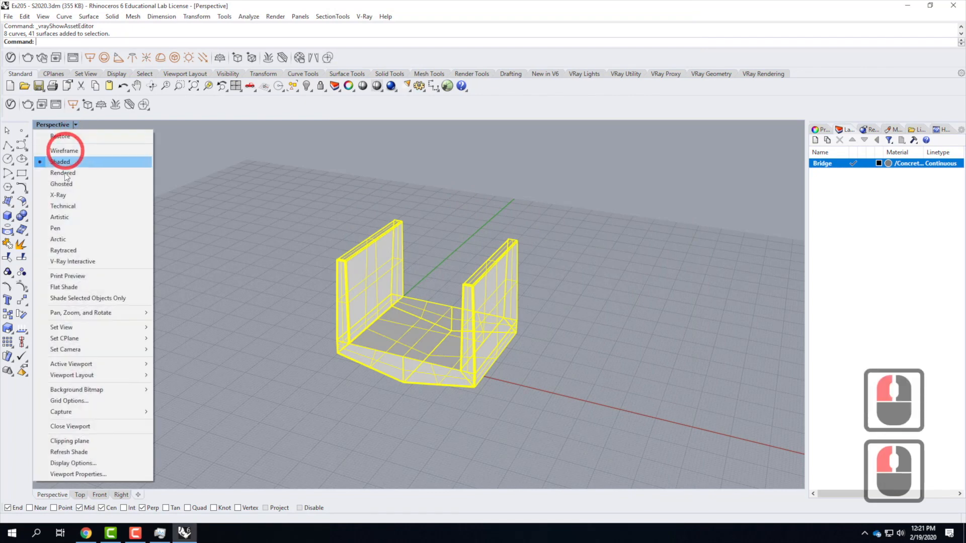
{"action": "left_click", "coordinate": [67, 174]}
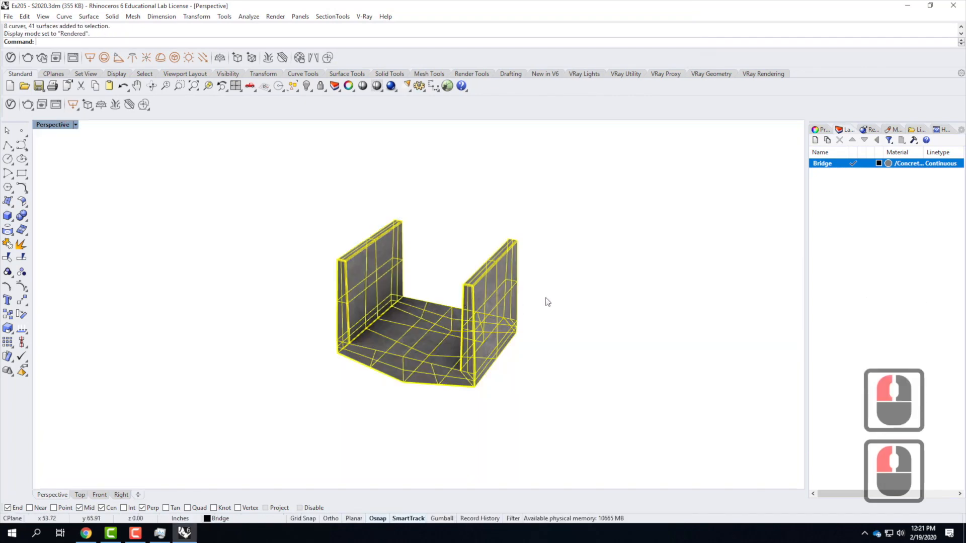
{"action": "left_click", "coordinate": [548, 297]}
Examine the concrete texture's scale and direction on the bridge's outer wall, lower edge strip and wall tops.
{"action": "scroll", "coordinate": [489, 333], "scroll_direction": "up", "scroll_amount": 5}
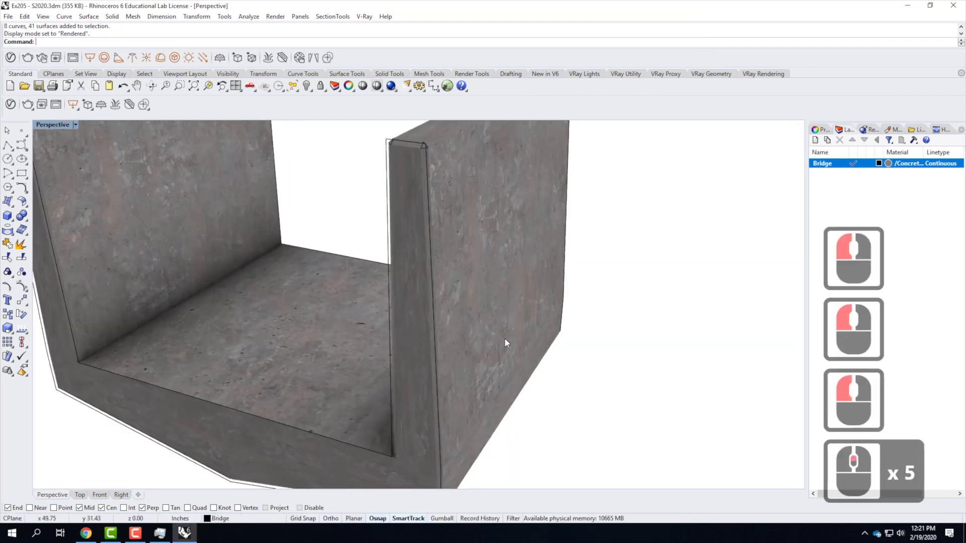
{"action": "right_click_drag", "start_coordinate": [520, 339], "coordinate": [513, 375]}
{"action": "left_click", "coordinate": [364, 278]}
{"action": "left_click", "coordinate": [362, 373]}
{"action": "left_click", "coordinate": [362, 371]}
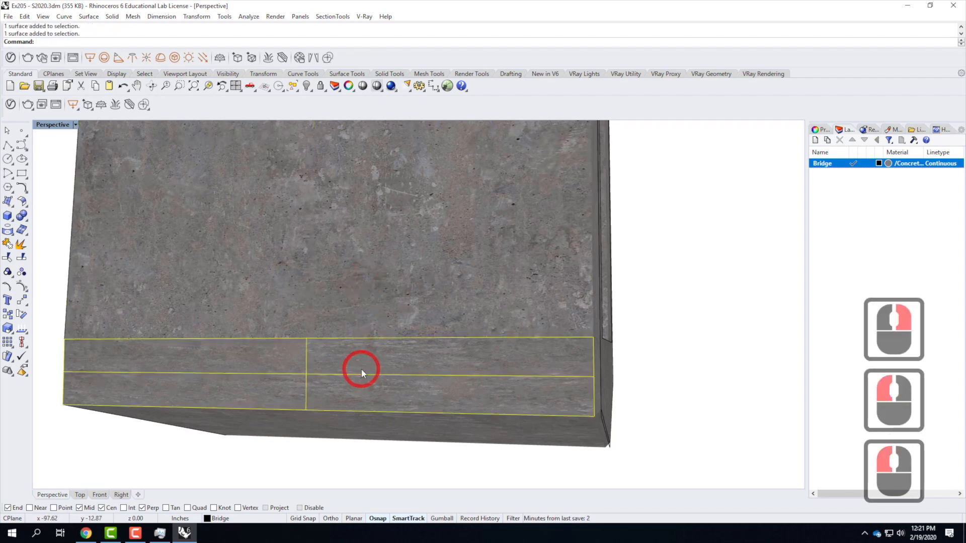
{"action": "scroll", "coordinate": [363, 291], "scroll_direction": "down", "scroll_amount": 4}
{"action": "right_click_drag", "start_coordinate": [363, 292], "coordinate": [290, 331]}
{"action": "scroll", "coordinate": [243, 265], "scroll_direction": "up", "scroll_amount": 8}
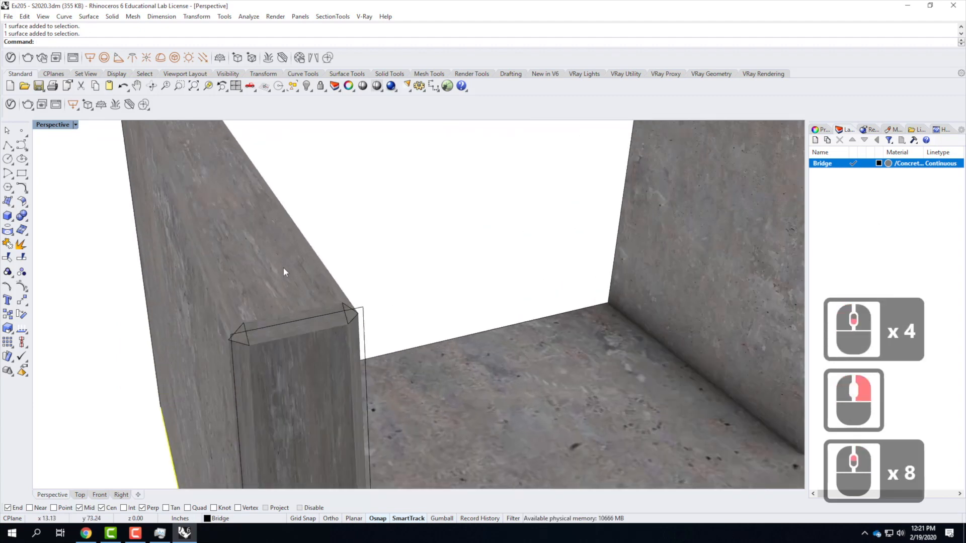
{"action": "scroll", "coordinate": [284, 271], "scroll_direction": "down", "scroll_amount": 4}
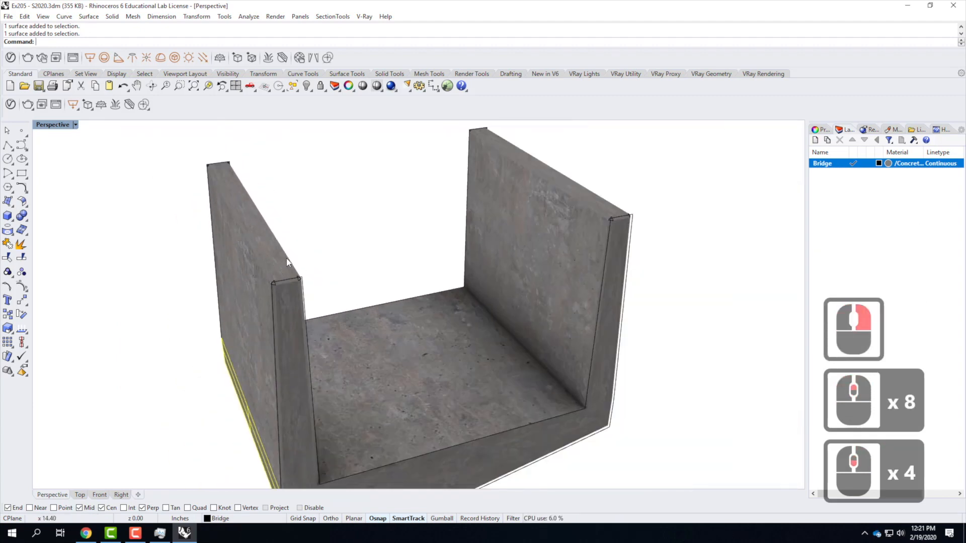
{"action": "right_click_drag", "start_coordinate": [280, 255], "coordinate": [252, 323]}
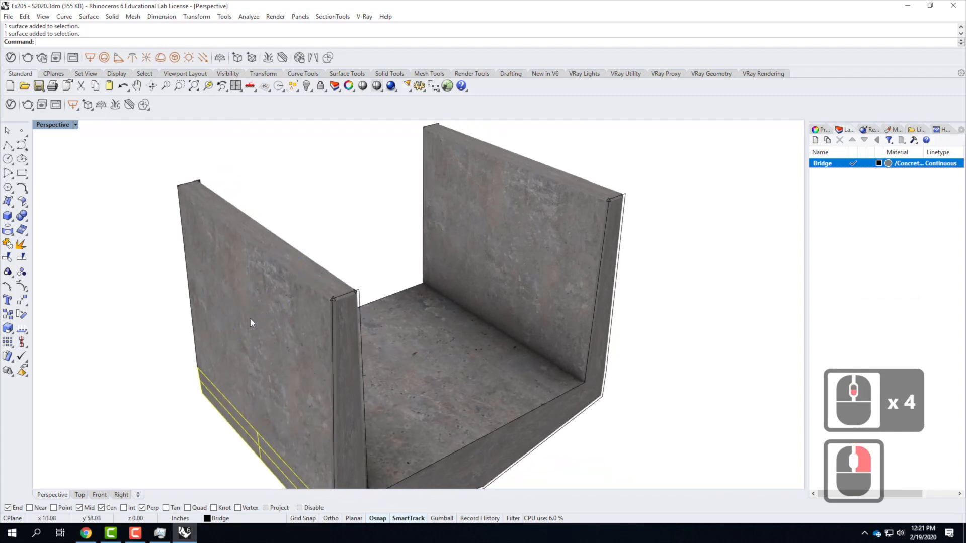
{"action": "left_click", "coordinate": [228, 275]}
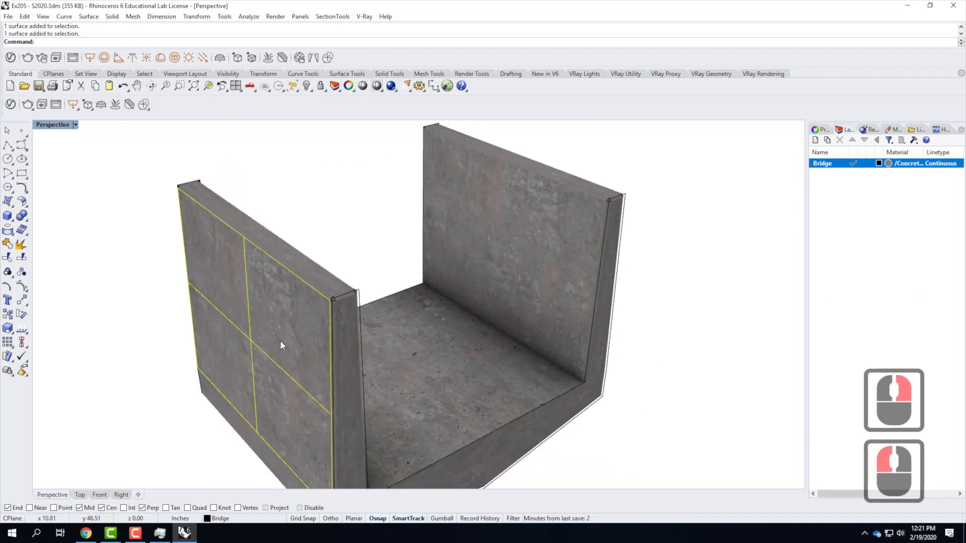
Apply capped box mapping to all bridge surfaces, using their bounding box and the World coordinate system.
{"action": "scroll", "coordinate": [280, 340], "scroll_direction": "down", "scroll_amount": 3}
{"action": "left_click_drag", "start_coordinate": [154, 144], "coordinate": [572, 485]}
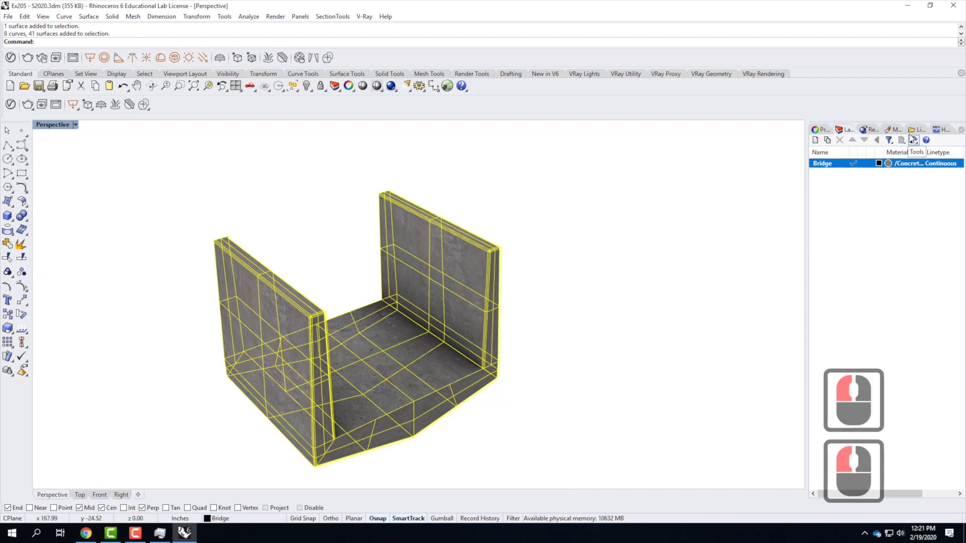
{"action": "left_click", "coordinate": [828, 132]}
{"action": "left_click", "coordinate": [828, 132]}
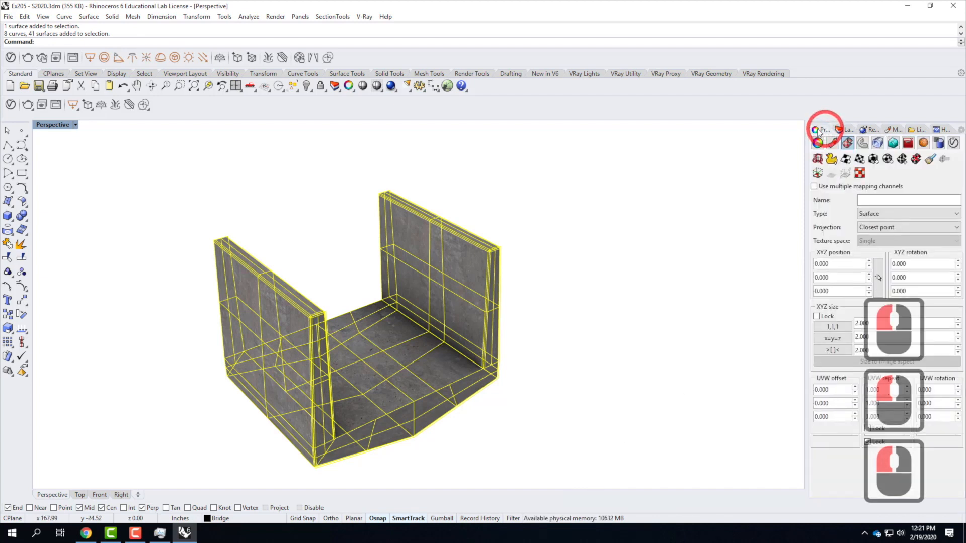
{"action": "left_click", "coordinate": [847, 143]}
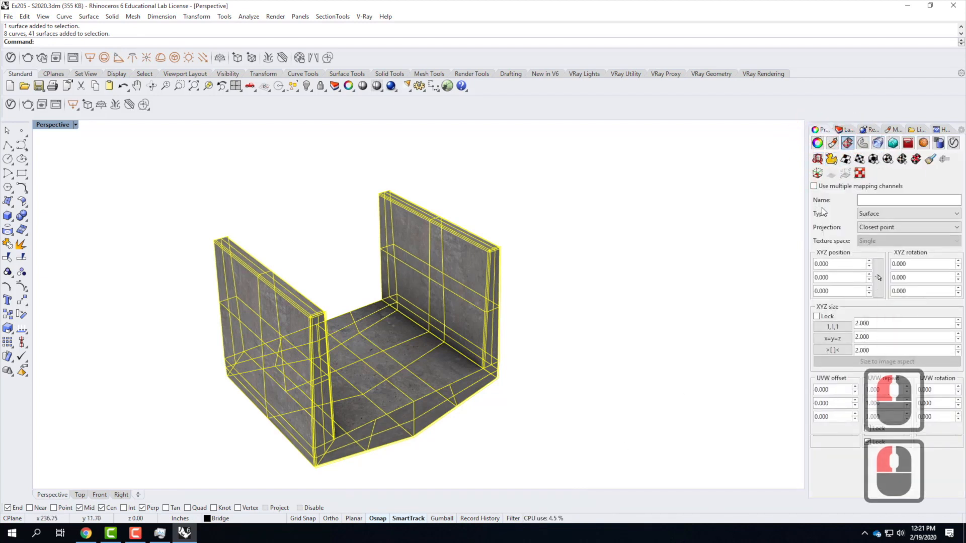
{"action": "left_click", "coordinate": [874, 159]}
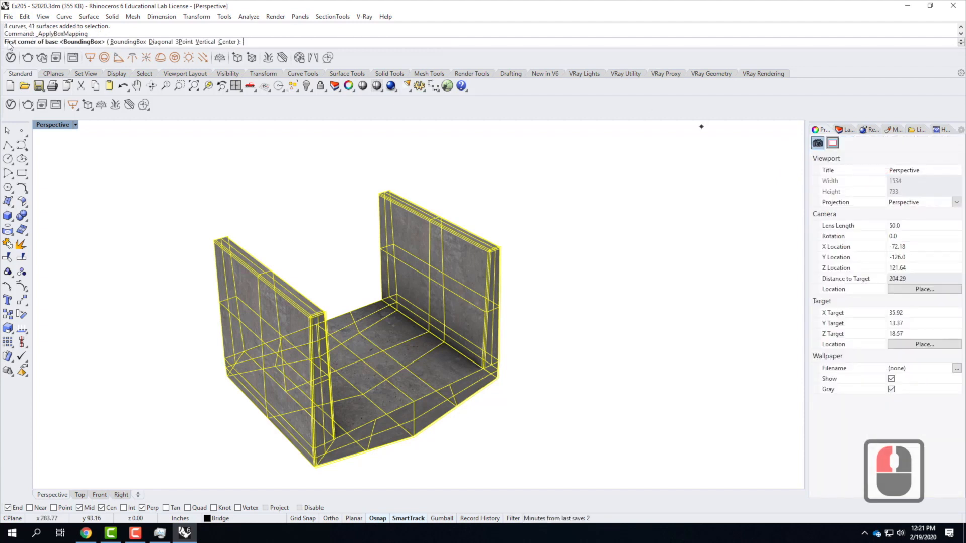
{"action": "left_click", "coordinate": [128, 42]}
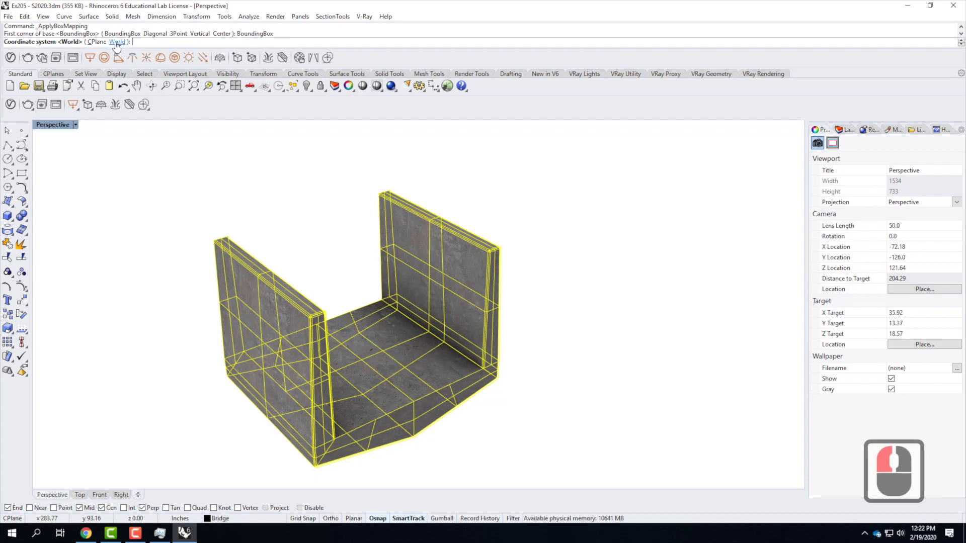
{"action": "left_click", "coordinate": [117, 43]}
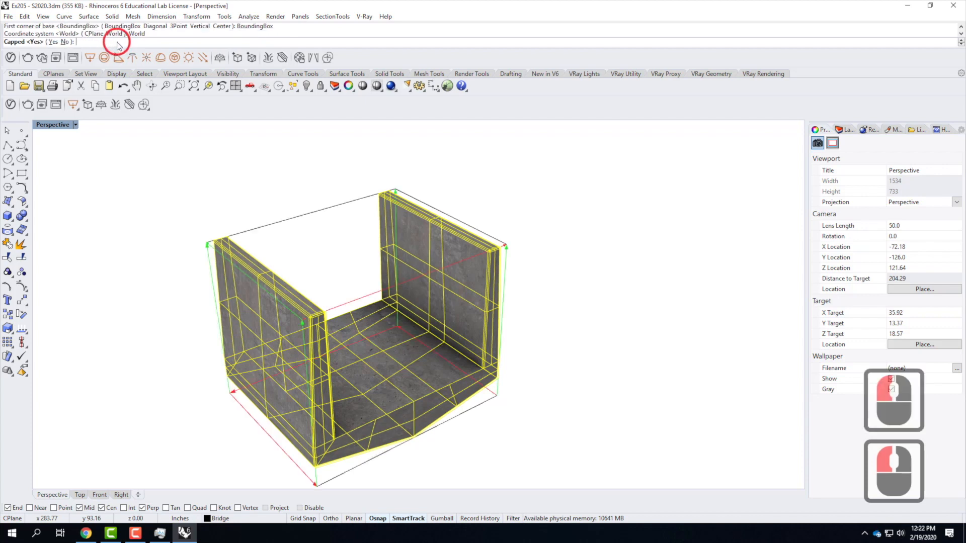
{"action": "left_click", "coordinate": [54, 43]}
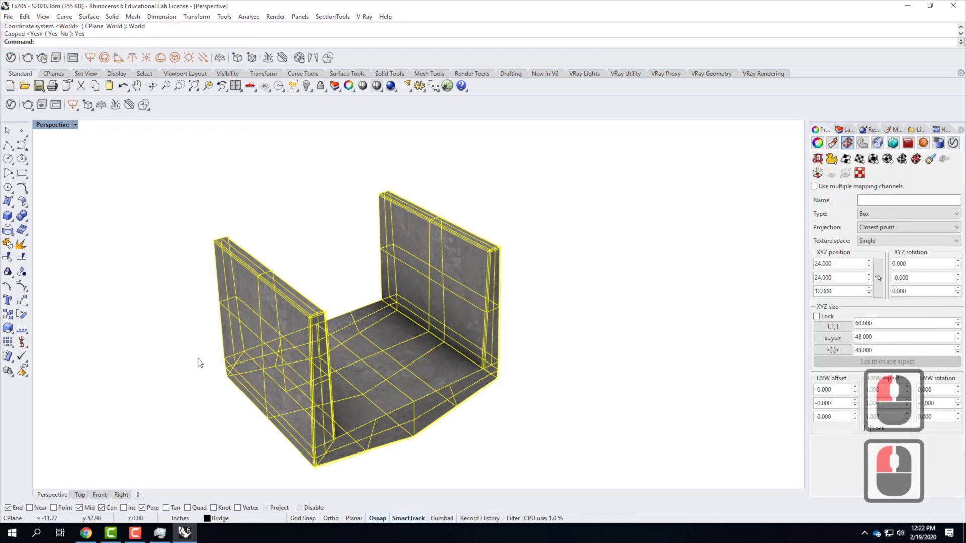
Inspect how the box-mapped concrete texture runs across the bridge's walls, edges and floor.
{"action": "left_click", "coordinate": [239, 395]}
{"action": "scroll", "coordinate": [267, 404], "scroll_direction": "up", "scroll_amount": 8}
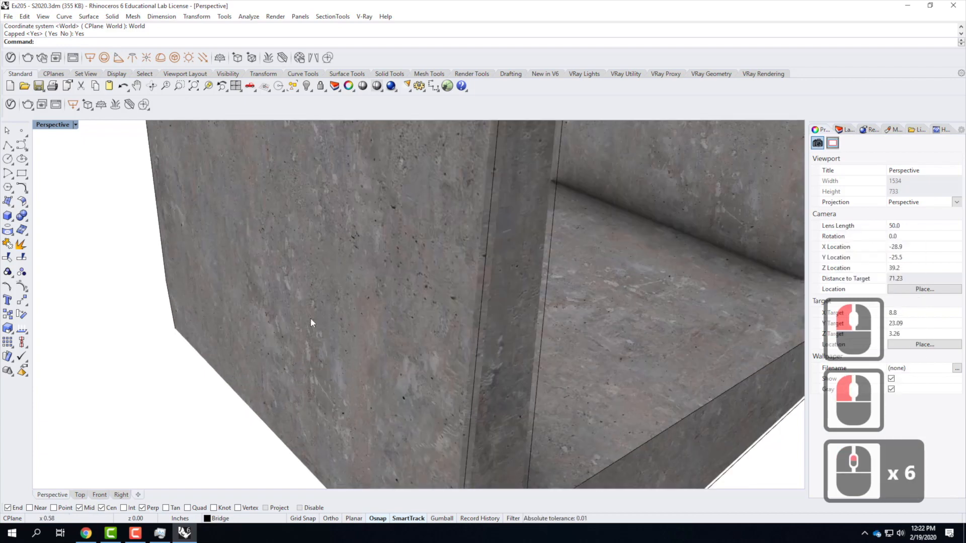
{"action": "right_click_drag", "start_coordinate": [280, 422], "coordinate": [340, 297]}
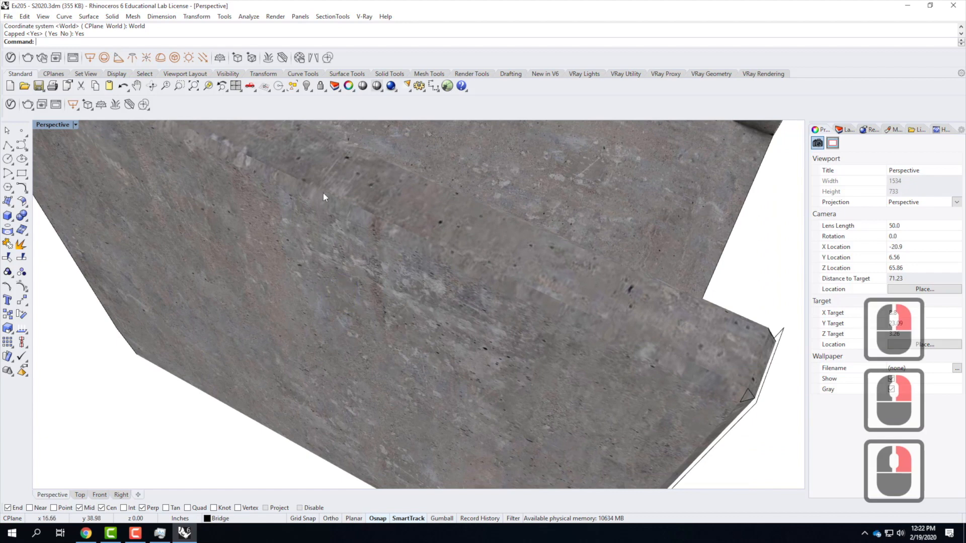
{"action": "right_click_drag", "start_coordinate": [360, 203], "coordinate": [395, 303]}
{"action": "scroll", "coordinate": [249, 303], "scroll_direction": "down", "scroll_amount": 3}
{"action": "scroll", "coordinate": [249, 304], "scroll_direction": "down", "scroll_amount": 2}
{"action": "right_click", "coordinate": [395, 303]}
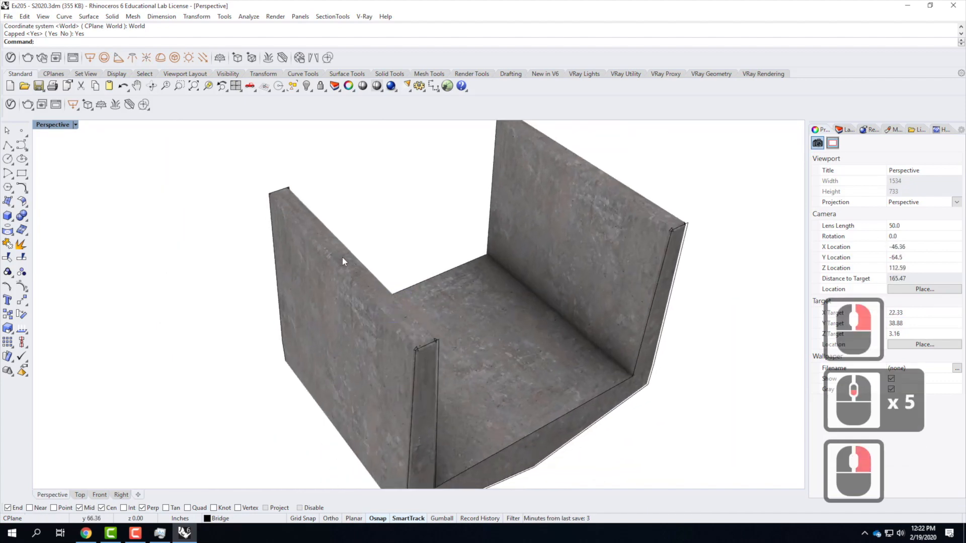
{"action": "scroll", "coordinate": [271, 320], "scroll_direction": "down", "scroll_amount": 4}
Select the whole bridge and set its texture mapping's UVW repeat to 1.5 with the three values locked.
{"action": "left_click_drag", "start_coordinate": [271, 216], "coordinate": [497, 447]}
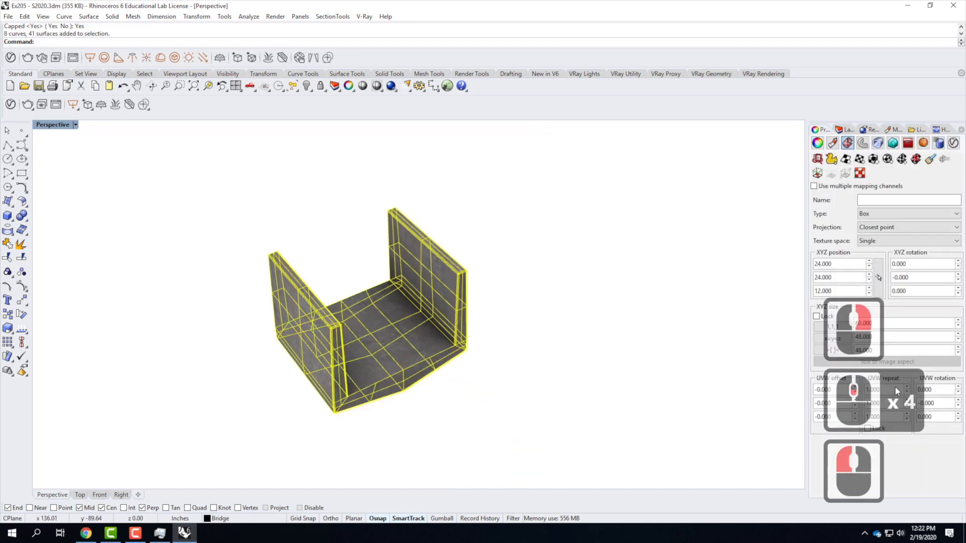
{"action": "left_click", "coordinate": [868, 429]}
{"action": "double_click", "coordinate": [899, 388]}
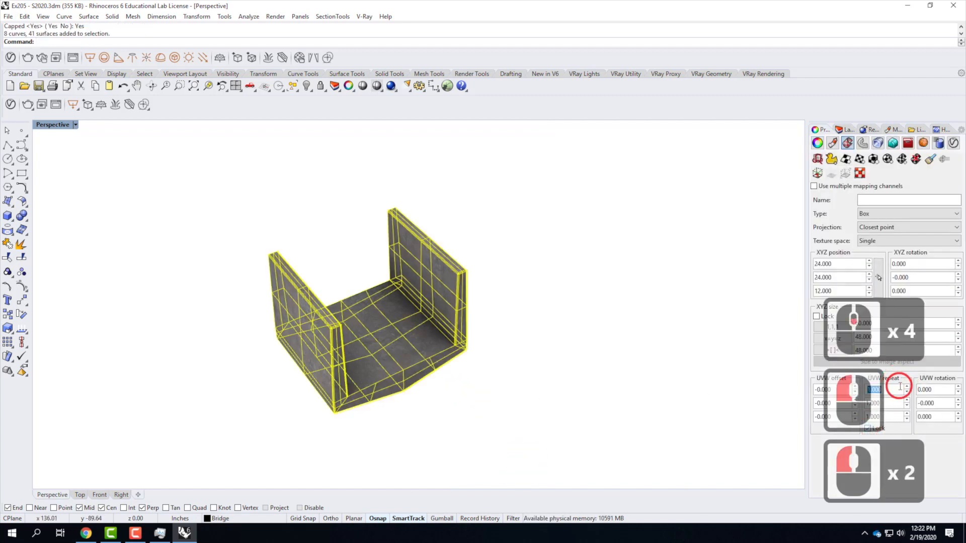
{"action": "type", "text": "1.5"}
{"action": "key", "text": "Return"}
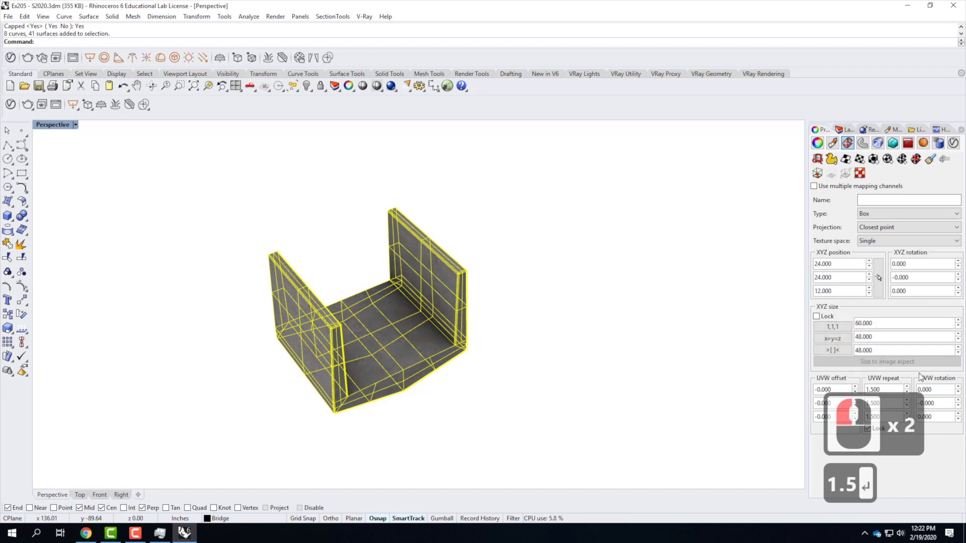
{"action": "scroll", "coordinate": [437, 340], "scroll_direction": "up", "scroll_amount": 7}
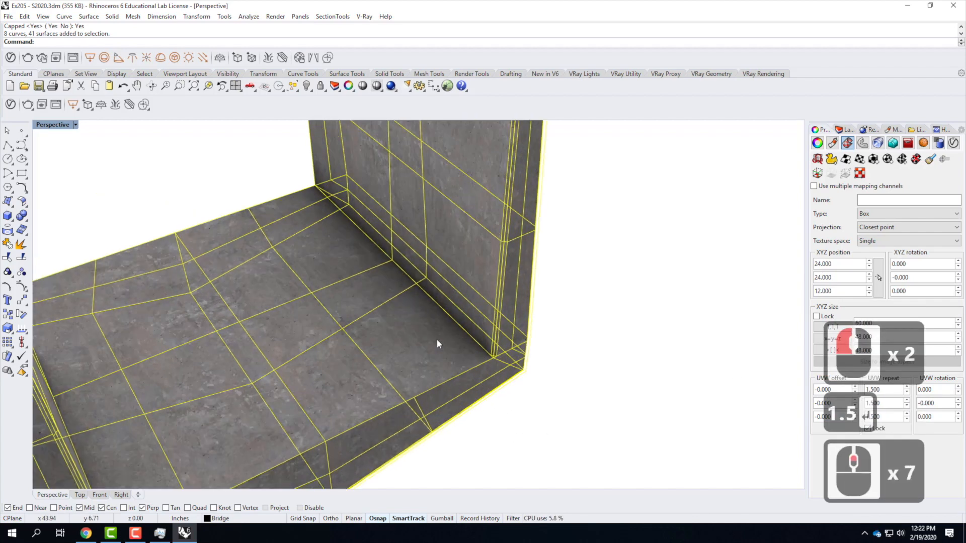
Inspect the concrete texture's detail on the bridge's floor and inner wall up close, and deselect the bridge to view it whole.
{"action": "scroll", "coordinate": [437, 344], "scroll_direction": "up", "scroll_amount": 8}
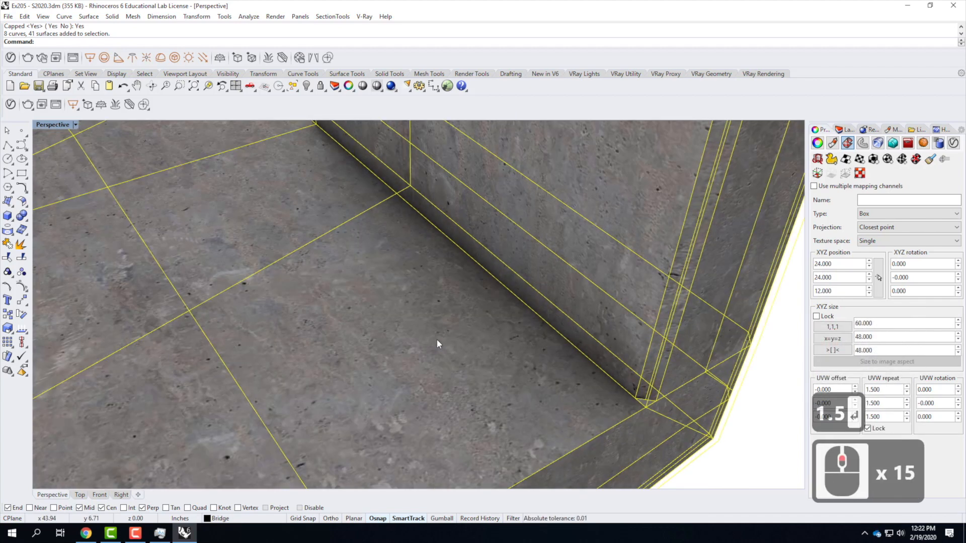
{"action": "scroll", "coordinate": [437, 343], "scroll_direction": "up", "scroll_amount": 3}
{"action": "scroll", "coordinate": [437, 344], "scroll_direction": "down", "scroll_amount": 4}
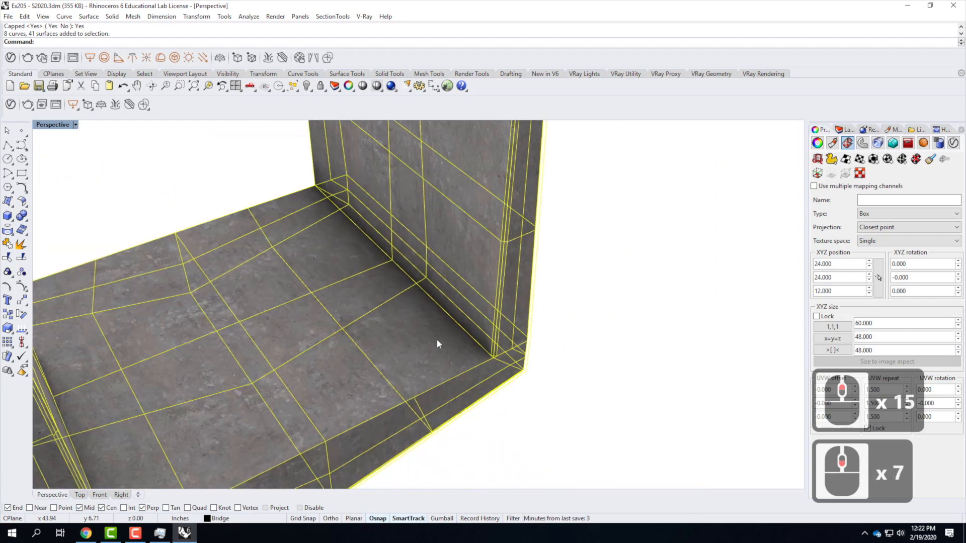
{"action": "scroll", "coordinate": [437, 339], "scroll_direction": "down", "scroll_amount": 4}
{"action": "left_click", "coordinate": [560, 248]}
{"action": "right_click_drag", "start_coordinate": [612, 337], "coordinate": [518, 312]}
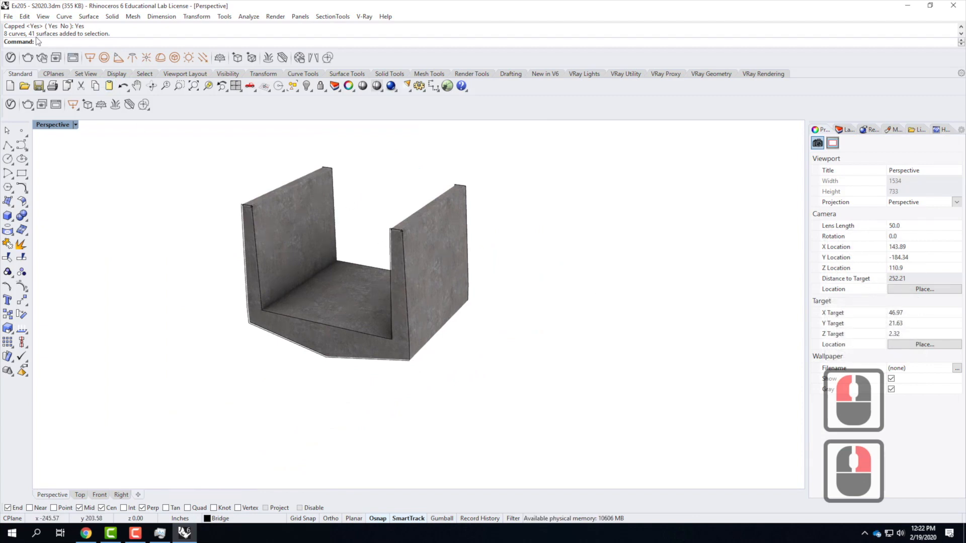
Start saving a copy of the model and create an S2020 folder inside Ex207 - Texture Mapping of Objects.
{"action": "left_click", "coordinate": [8, 17]}
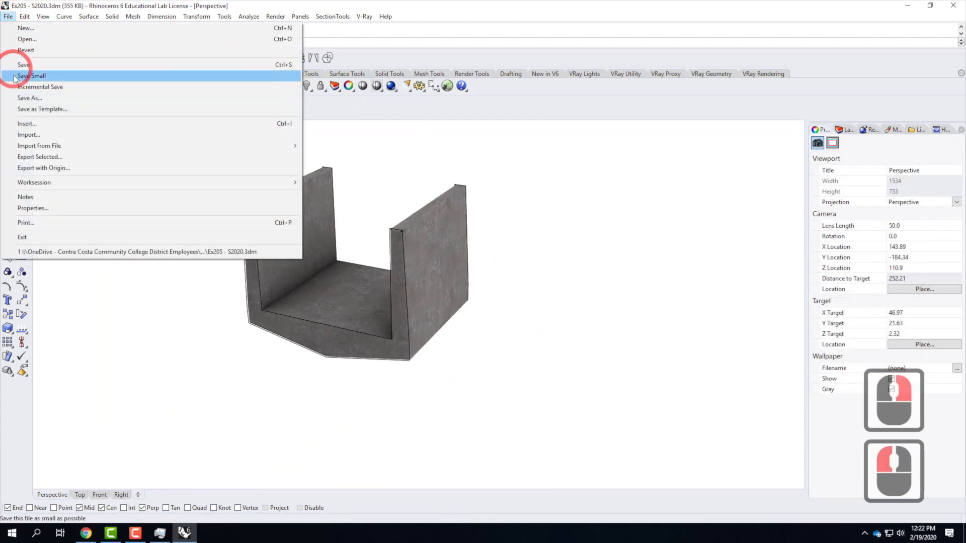
{"action": "left_click", "coordinate": [23, 100]}
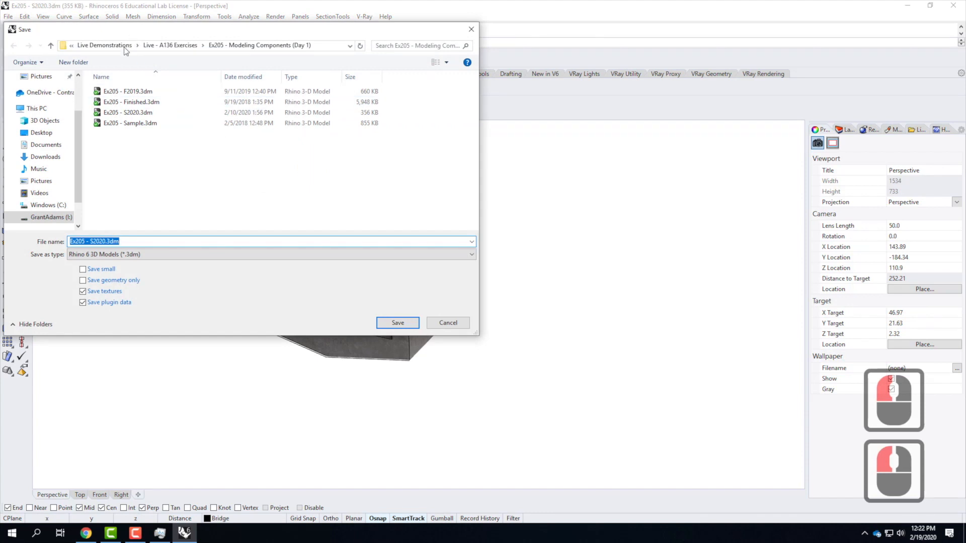
{"action": "left_click", "coordinate": [182, 46]}
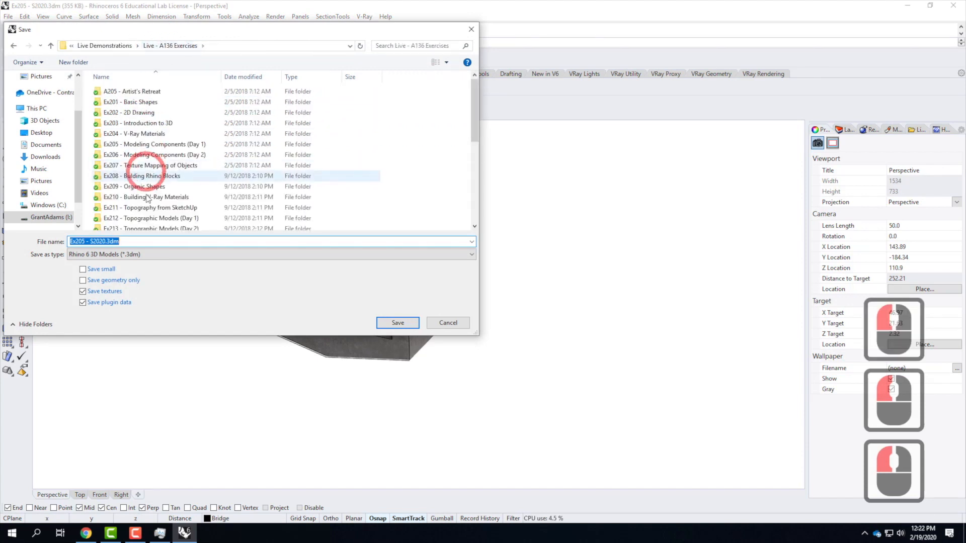
{"action": "double_click", "coordinate": [121, 166]}
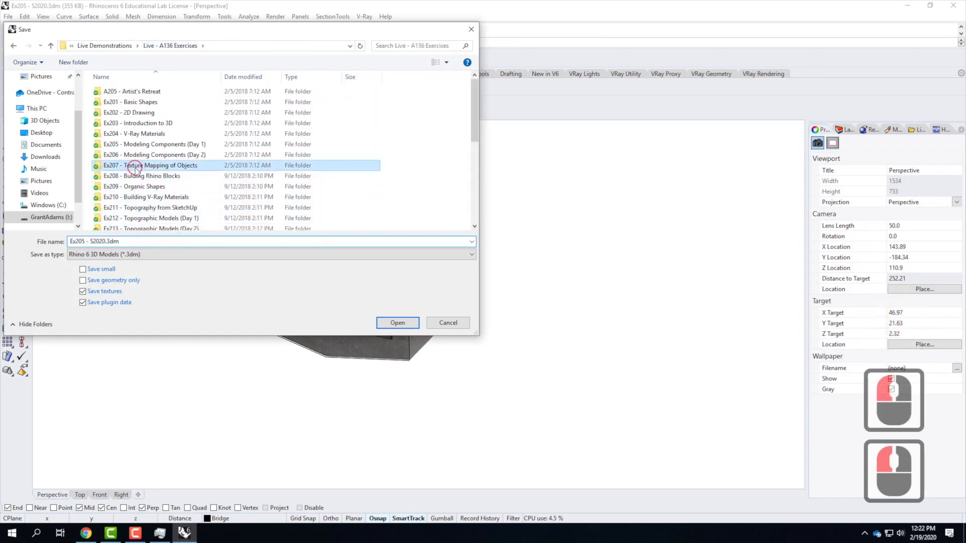
{"action": "left_click", "coordinate": [61, 62]}
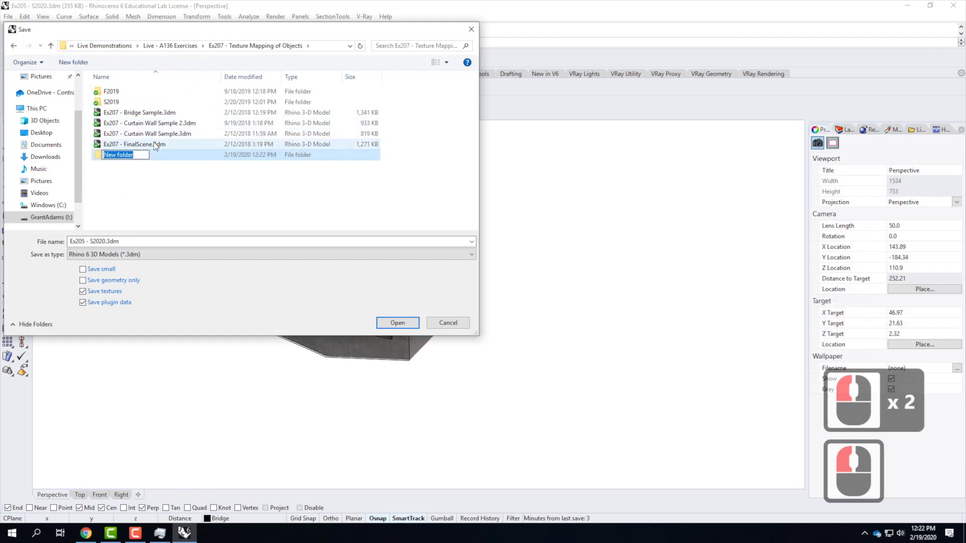
{"action": "type", "text": "S2020"}
{"action": "key", "text": "Return"}
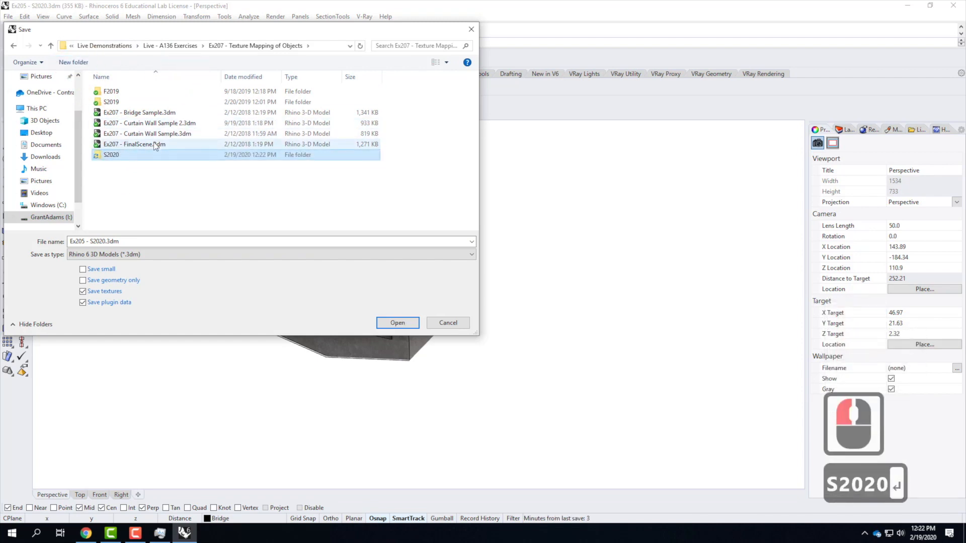
Save the model copy as Bridge.3dm in the S2020 folder.
{"action": "double_click", "coordinate": [129, 155]}
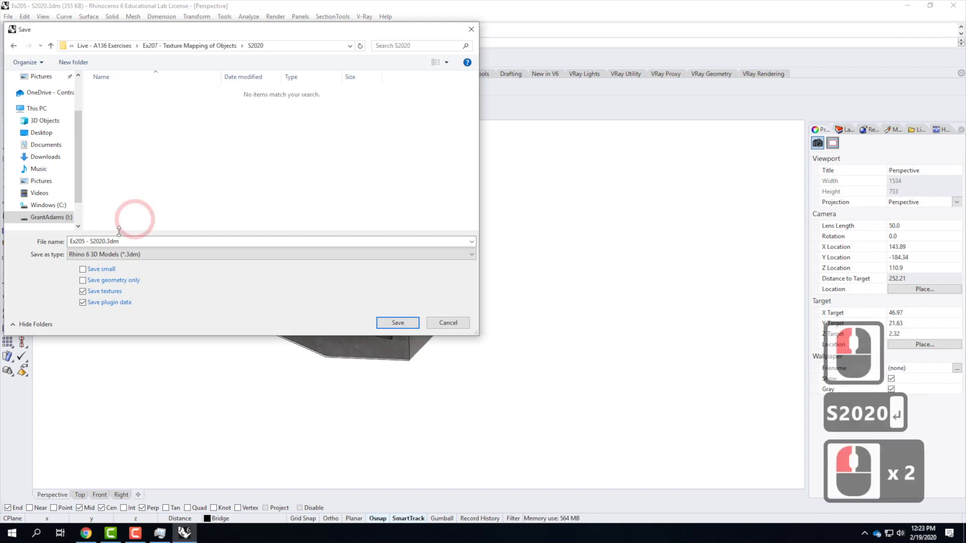
{"action": "double_click", "coordinate": [98, 241]}
{"action": "left_click", "coordinate": [40, 237]}
{"action": "type", "text": "Bridge"}
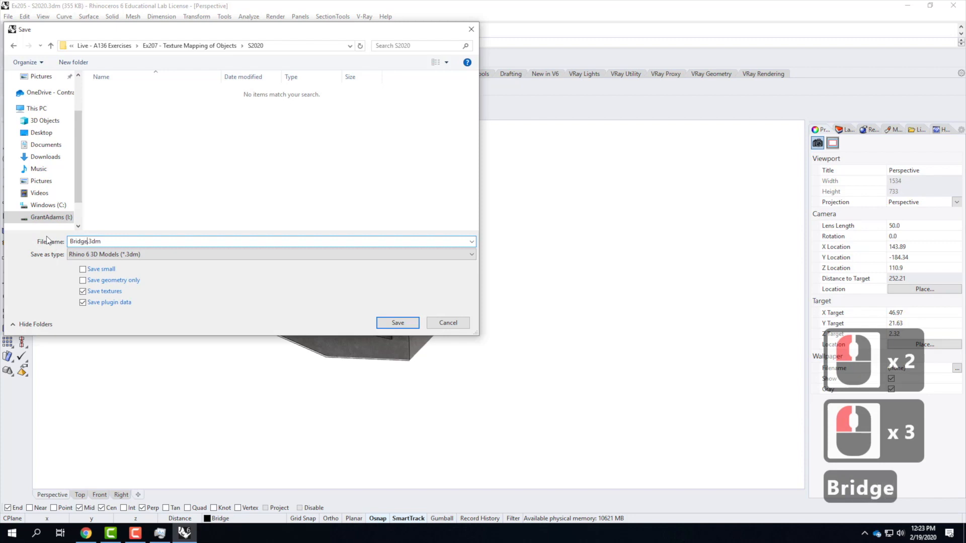
{"action": "key", "text": "Return"}
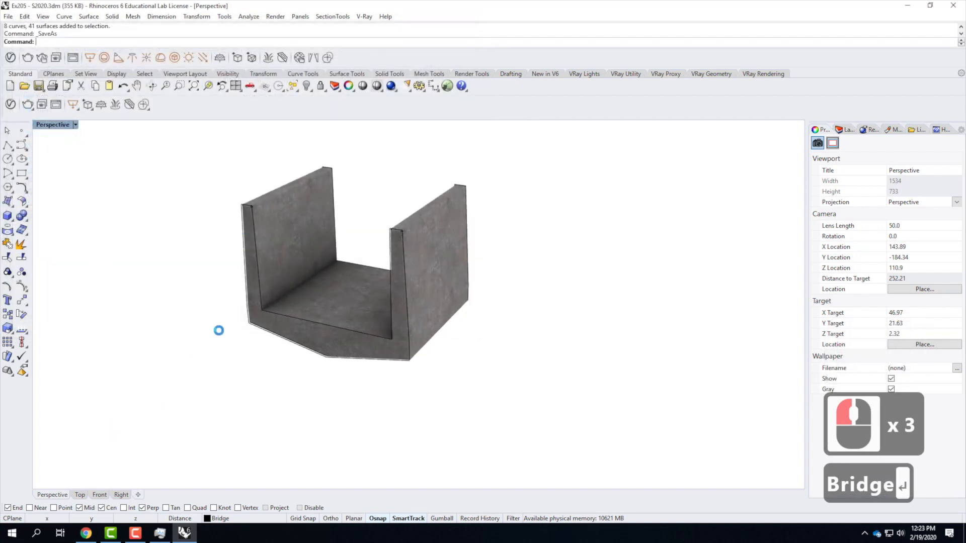
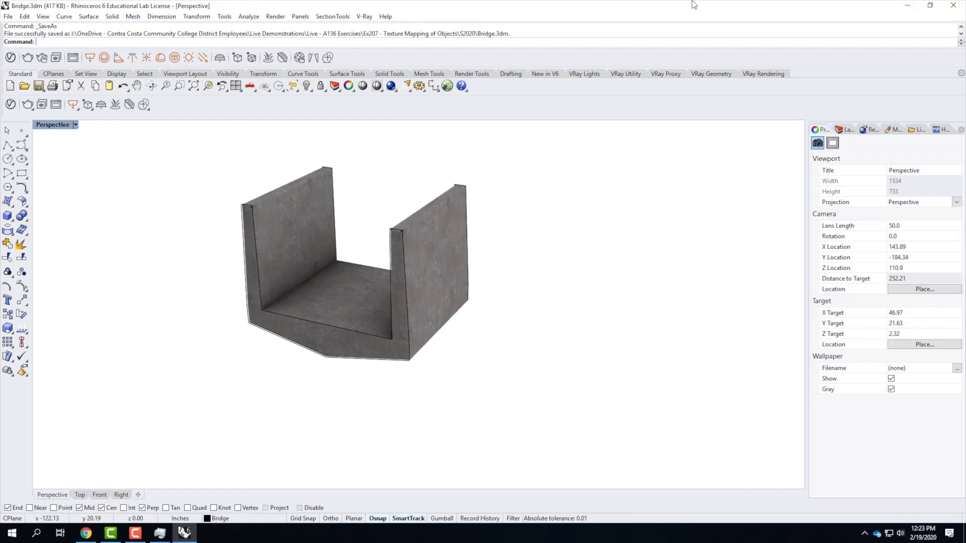
Open Ex206 - Sample - S2020.3dm from the Ex206 - Modeling Components (Day 2) folder.
{"action": "left_click", "coordinate": [9, 17]}
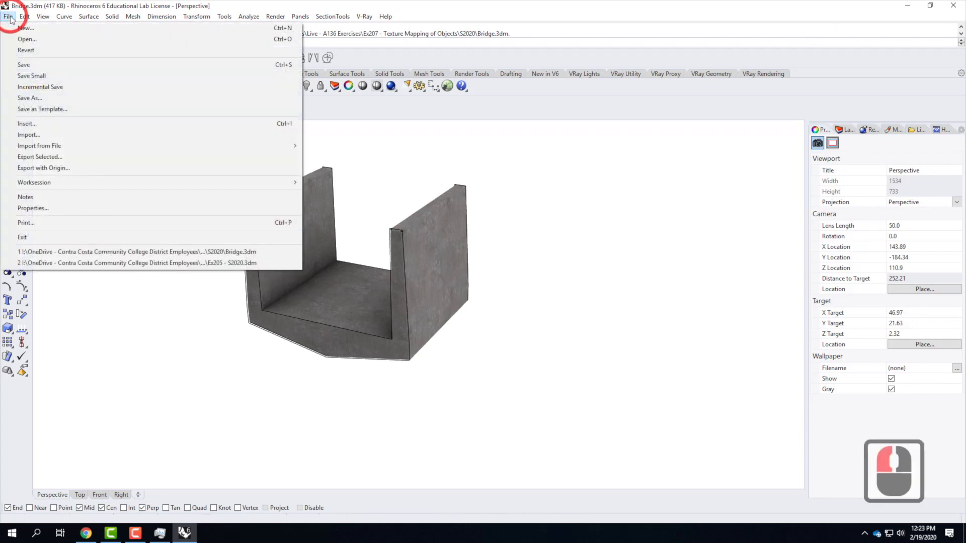
{"action": "left_click", "coordinate": [27, 39]}
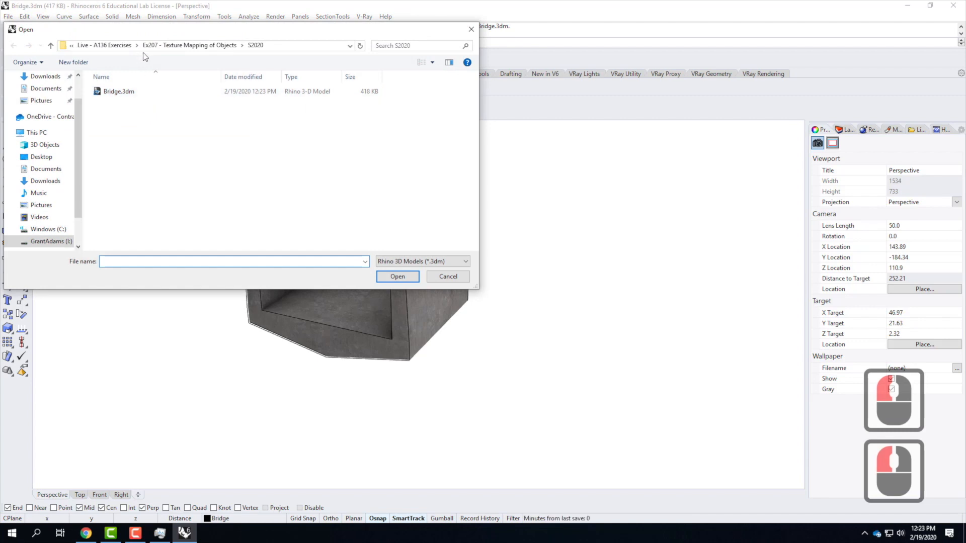
{"action": "left_click", "coordinate": [105, 45]}
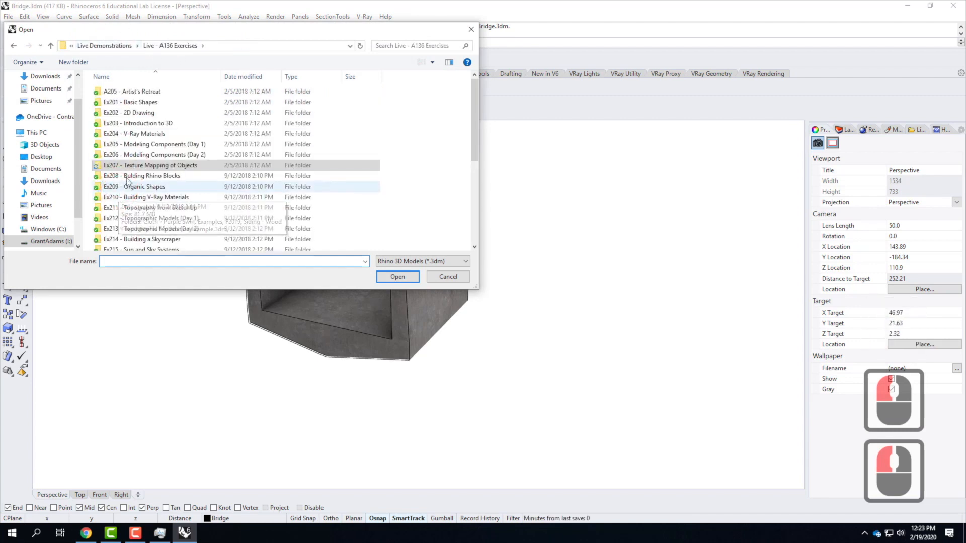
{"action": "double_click", "coordinate": [132, 155]}
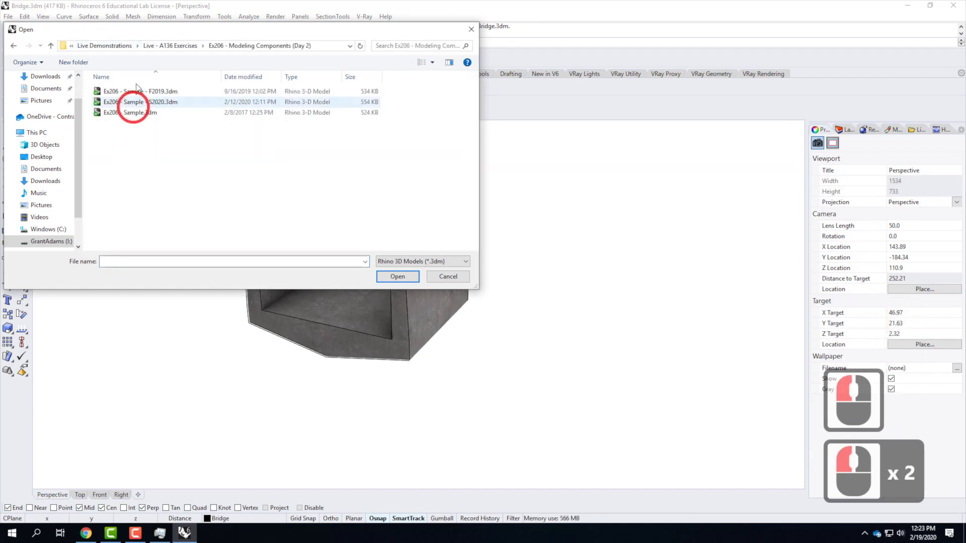
{"action": "left_click", "coordinate": [132, 101]}
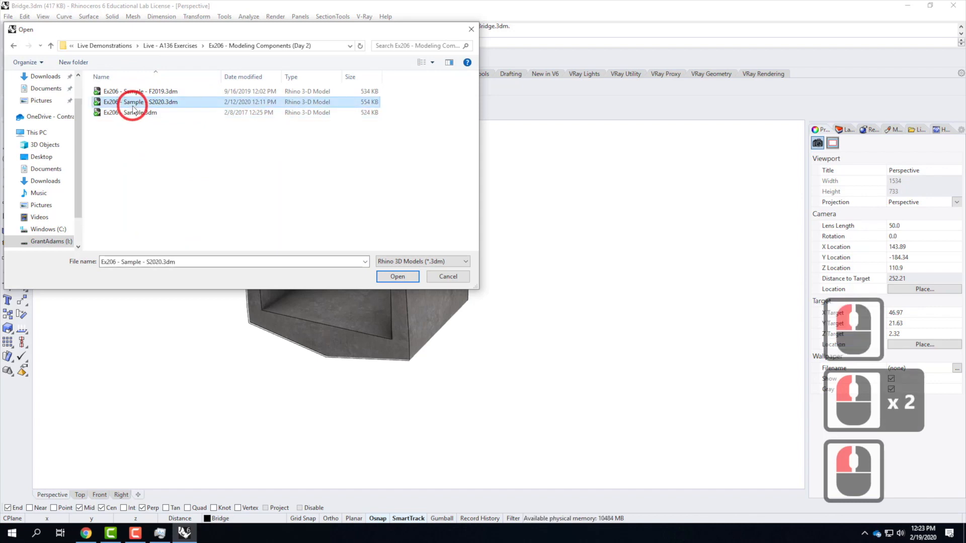
{"action": "left_click", "coordinate": [395, 276]}
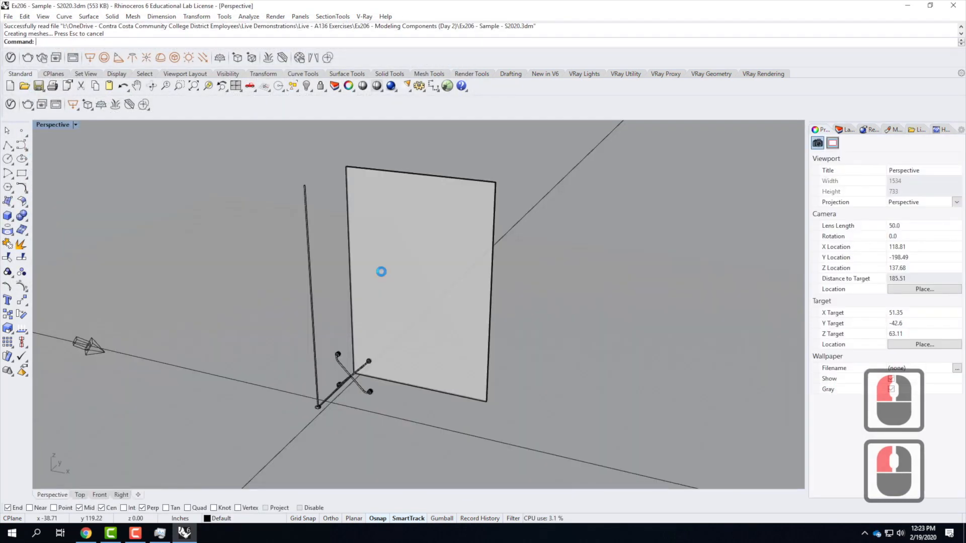
Delete the large ground surface and the directional light from the model.
{"action": "scroll", "coordinate": [373, 277], "scroll_direction": "down", "scroll_amount": 5}
{"action": "right_click_drag", "start_coordinate": [373, 277], "coordinate": [381, 338]}
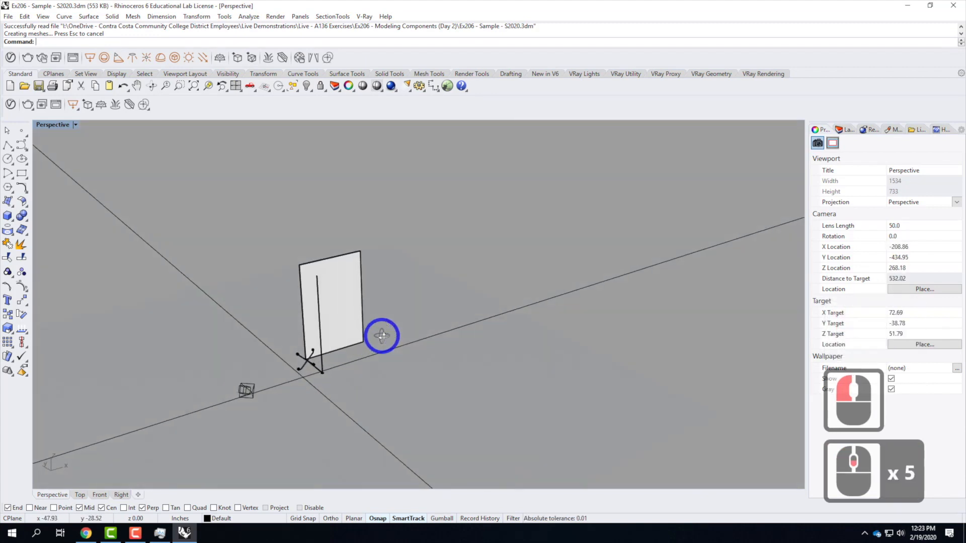
{"action": "left_click", "coordinate": [844, 129]}
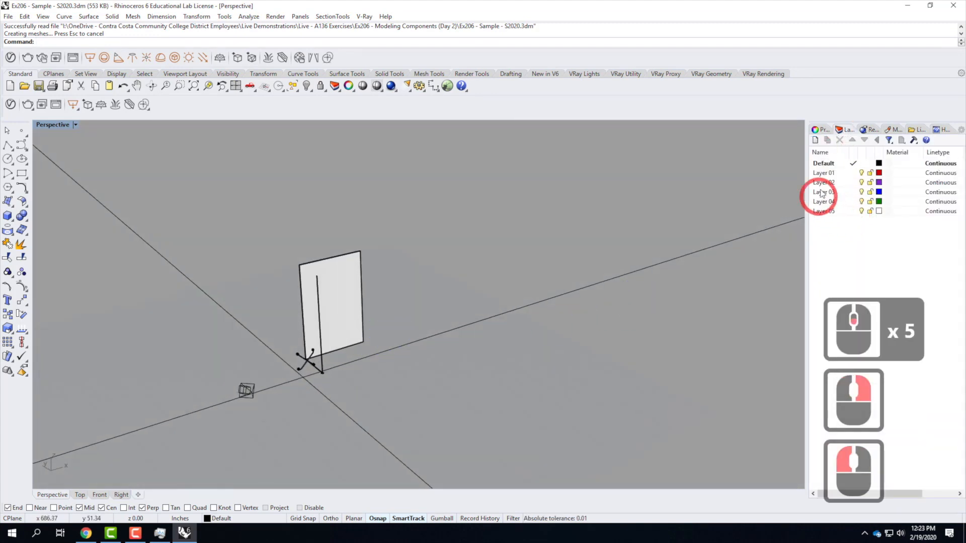
{"action": "left_click", "coordinate": [459, 337]}
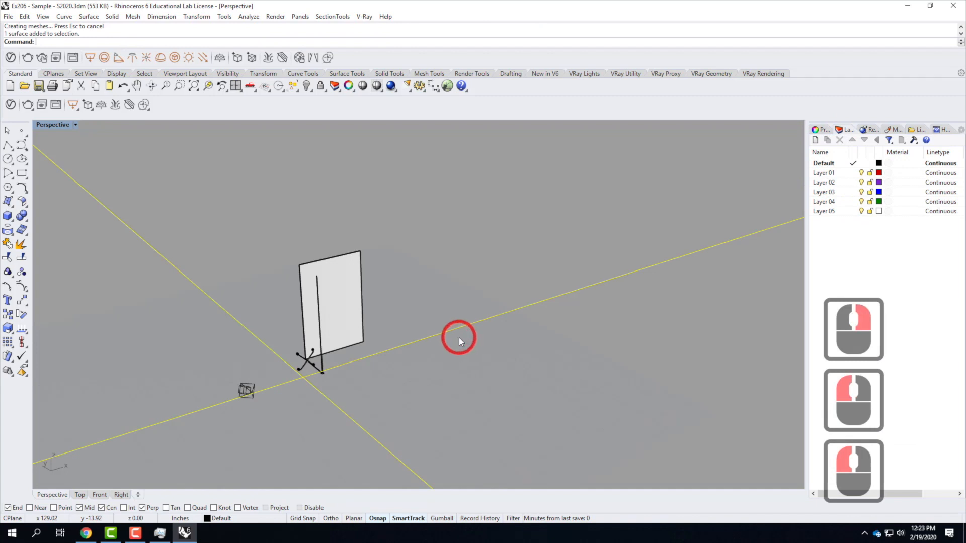
{"action": "key", "text": "Delete"}
{"action": "left_click_drag", "start_coordinate": [216, 355], "coordinate": [274, 429]}
{"action": "key", "text": "Delete"}
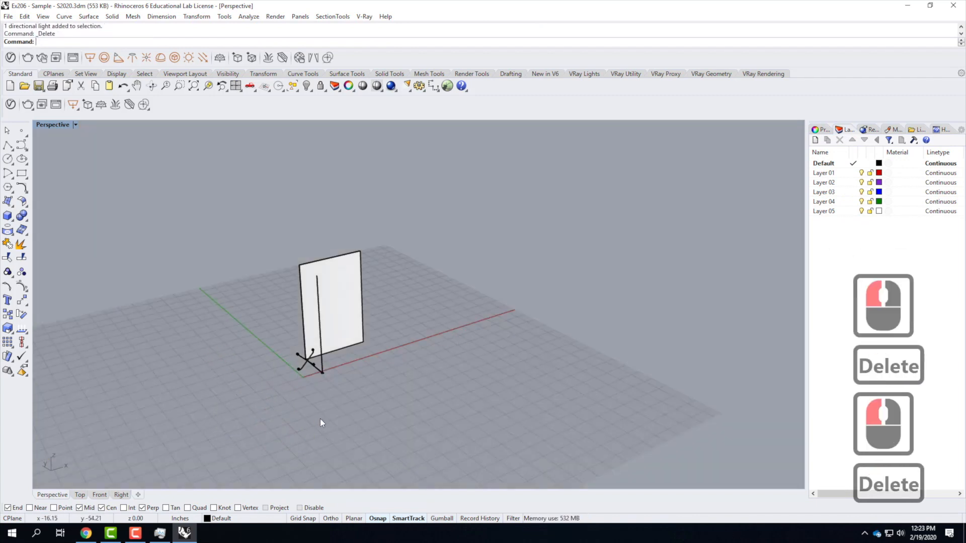
Select the tall rectangular panel extrusion beside the spider clamp.
{"action": "scroll", "coordinate": [362, 324], "scroll_direction": "up", "scroll_amount": 3}
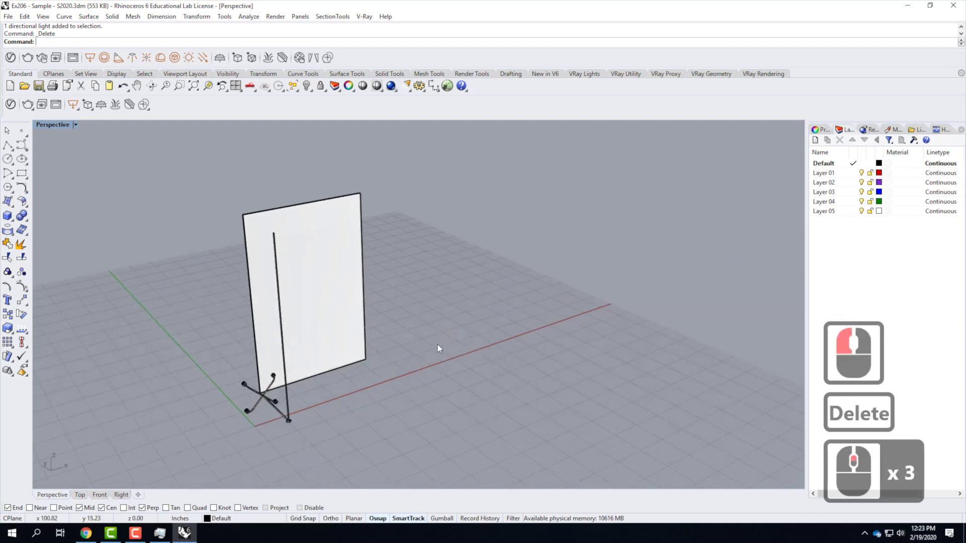
{"action": "right_click_drag", "start_coordinate": [437, 345], "coordinate": [353, 323]}
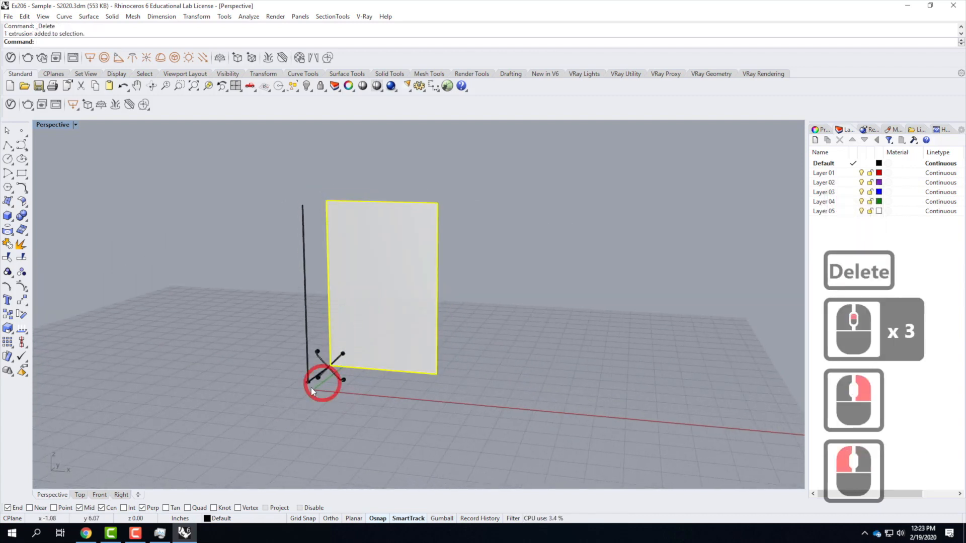
{"action": "left_click", "coordinate": [371, 336]}
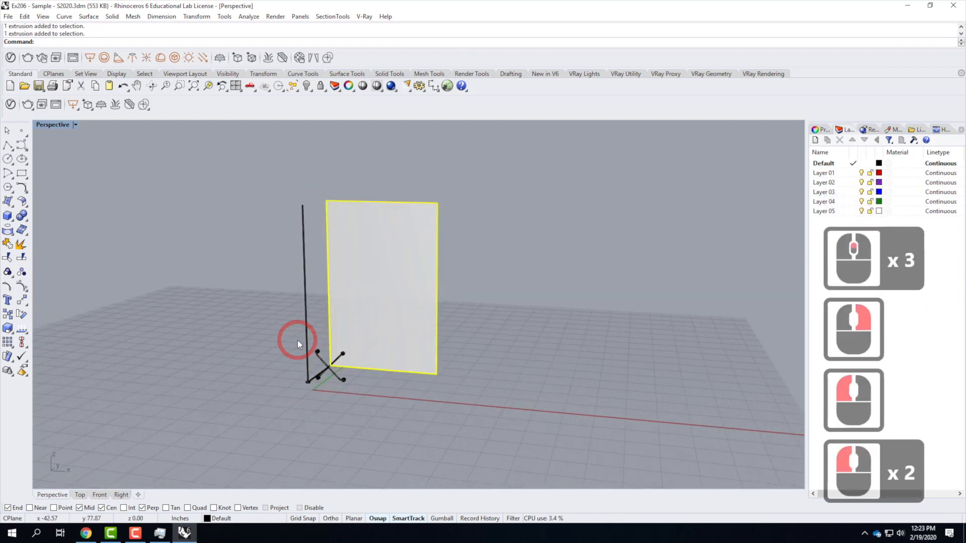
{"action": "double_click", "coordinate": [384, 301]}
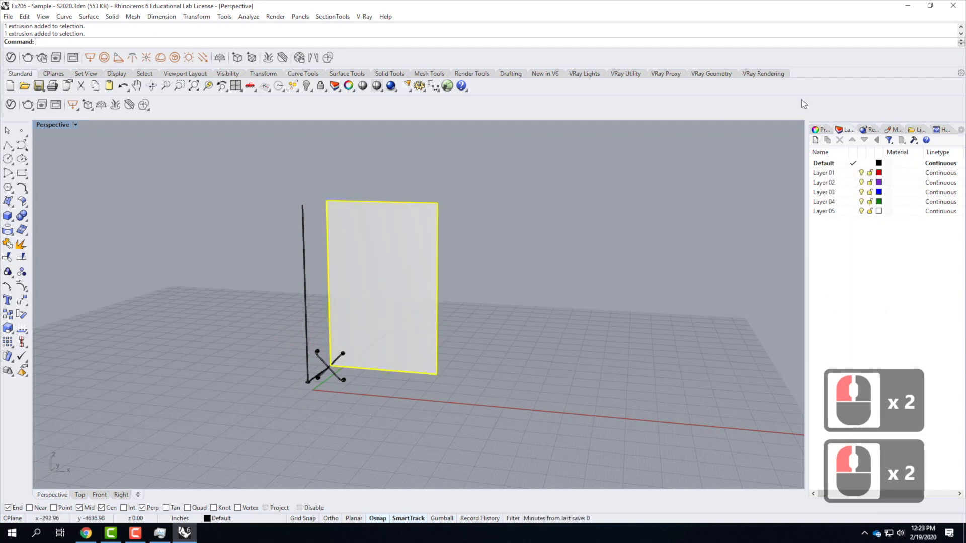
Rename the Default layer as Spider Clamp.
{"action": "left_click", "coordinate": [824, 163]}
{"action": "left_click", "coordinate": [826, 163]}
{"action": "left_click", "coordinate": [828, 164]}
{"action": "left_click", "coordinate": [829, 164]}
{"action": "left_click", "coordinate": [747, 159]}
{"action": "type", "text": "Spider Clamp"}
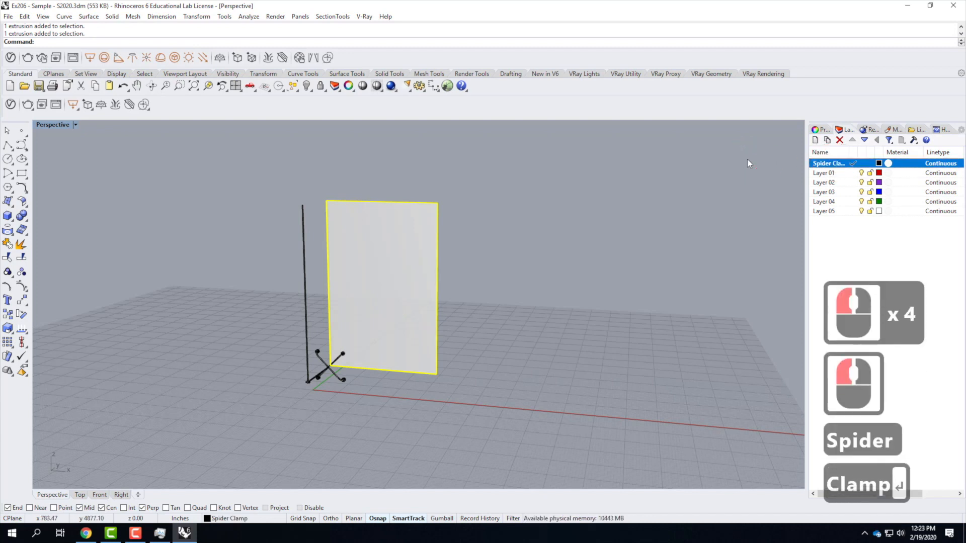
{"action": "key", "text": "Return"}
Rename Layer 01 as Glass.
{"action": "left_click", "coordinate": [826, 174]}
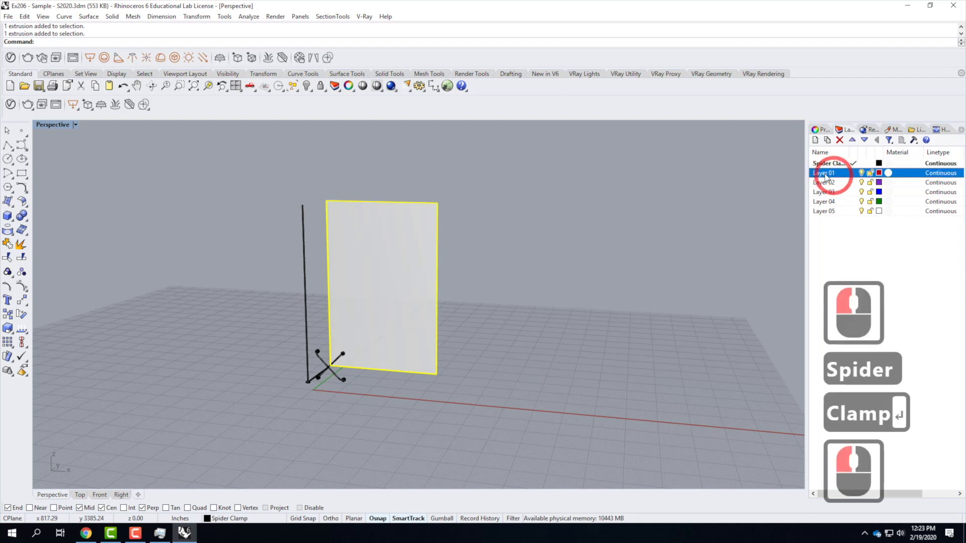
{"action": "left_click", "coordinate": [827, 173]}
{"action": "left_click", "coordinate": [827, 173]}
{"action": "left_click", "coordinate": [772, 168]}
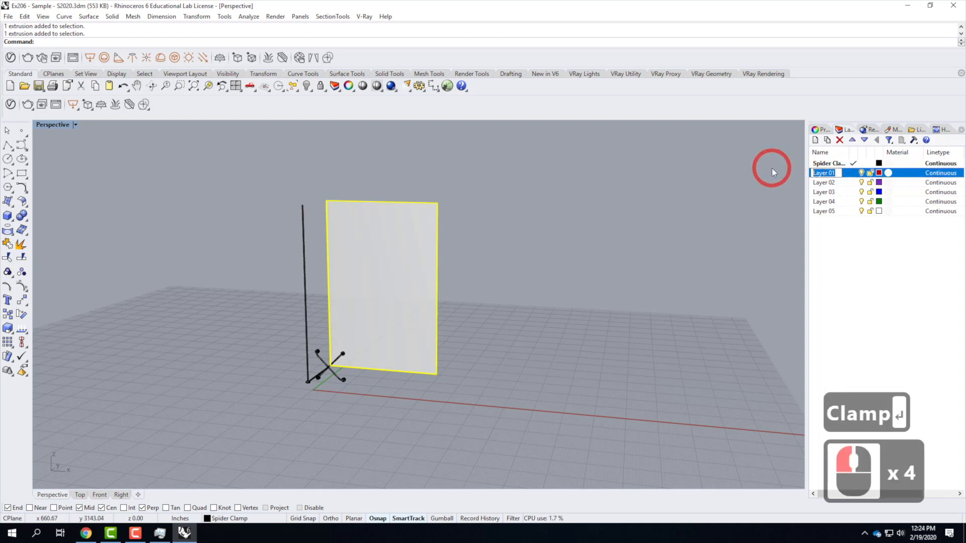
{"action": "type", "text": "Glass"}
{"action": "key", "text": "Return"}
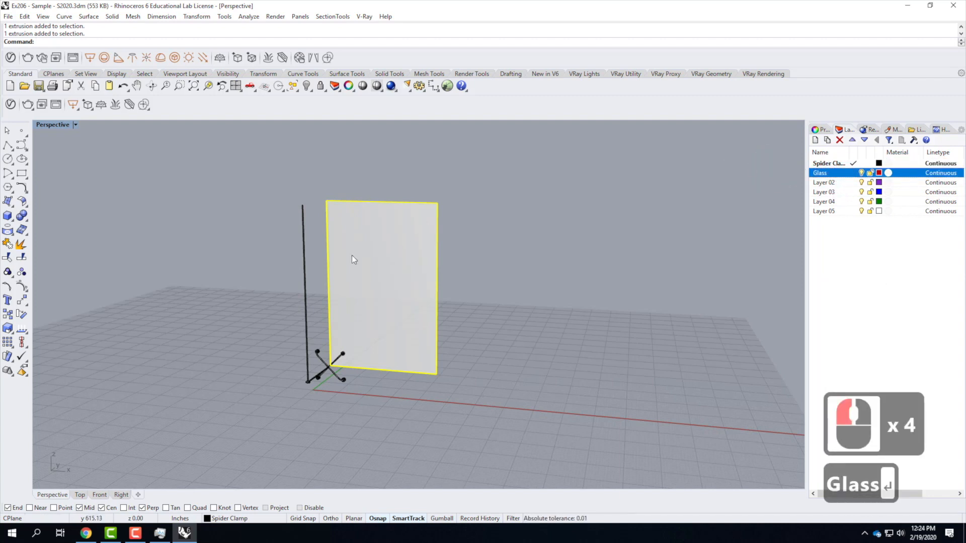
Move the selected rectangular panel to the Glass layer and deselect it.
{"action": "right_click", "coordinate": [830, 173]}
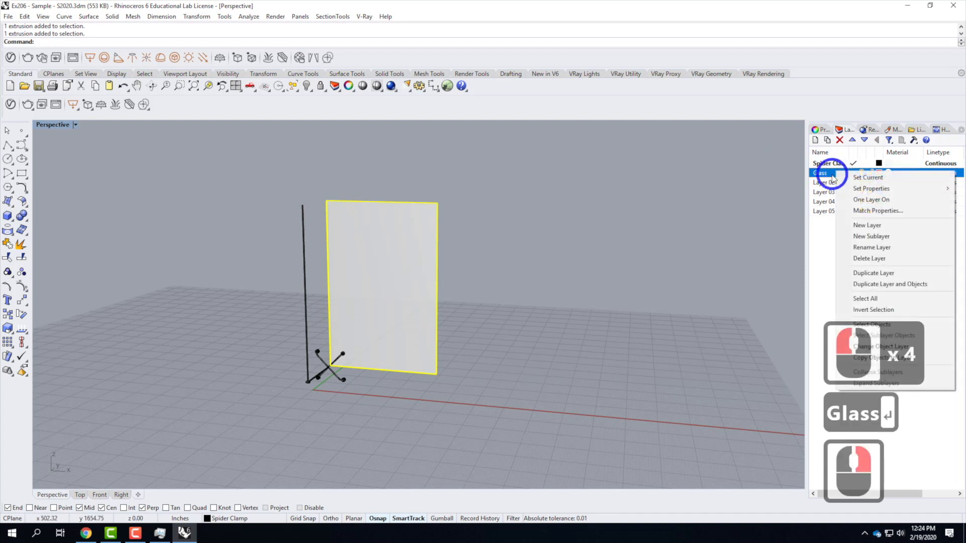
{"action": "left_click", "coordinate": [914, 347]}
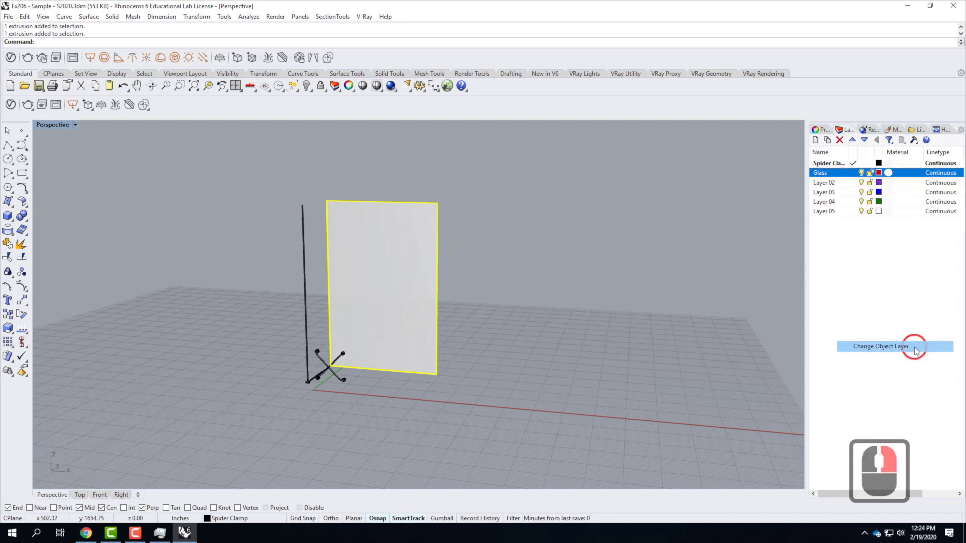
{"action": "left_click", "coordinate": [576, 222]}
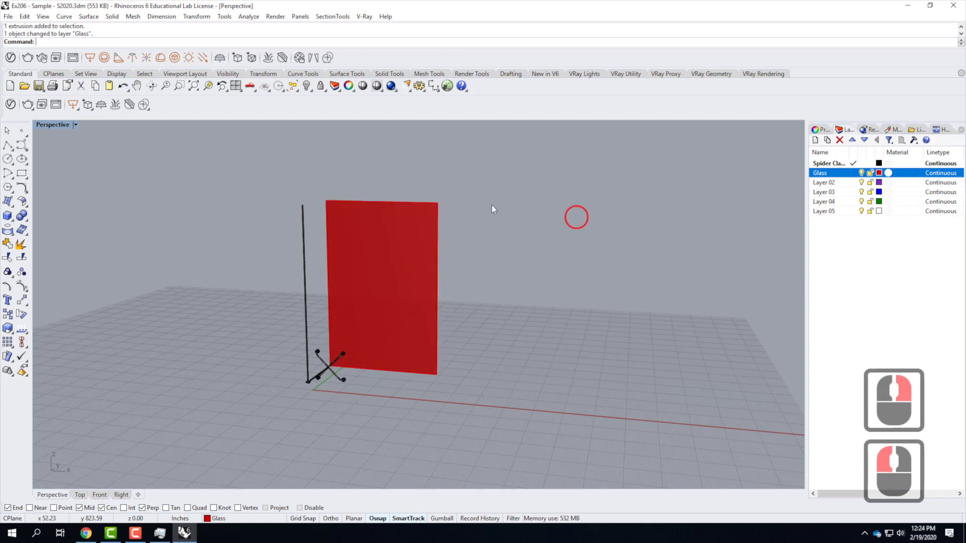
Make Layer 02 the current layer and rename it Curtain Wall.
{"action": "left_click", "coordinate": [824, 183]}
{"action": "double_click", "coordinate": [825, 183]}
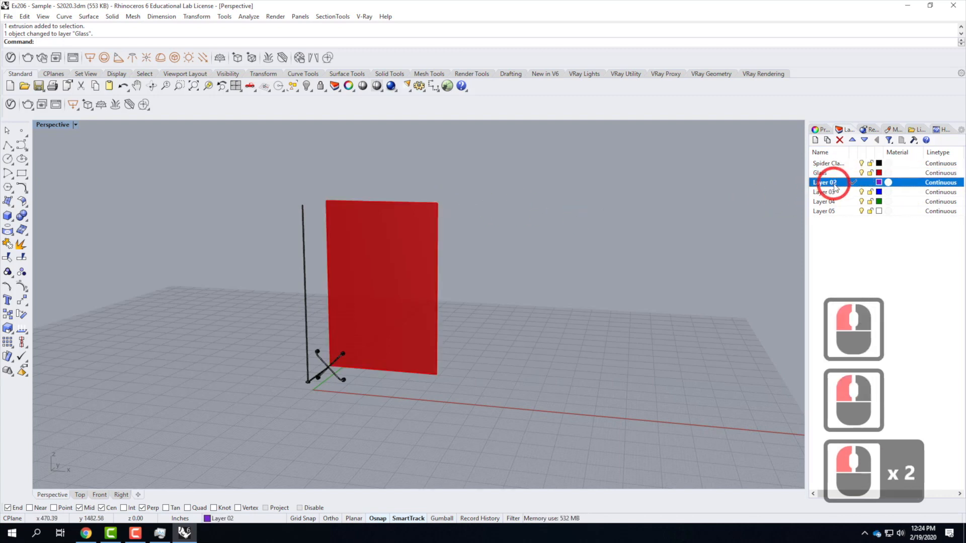
{"action": "type", "text": "Curtain Wall"}
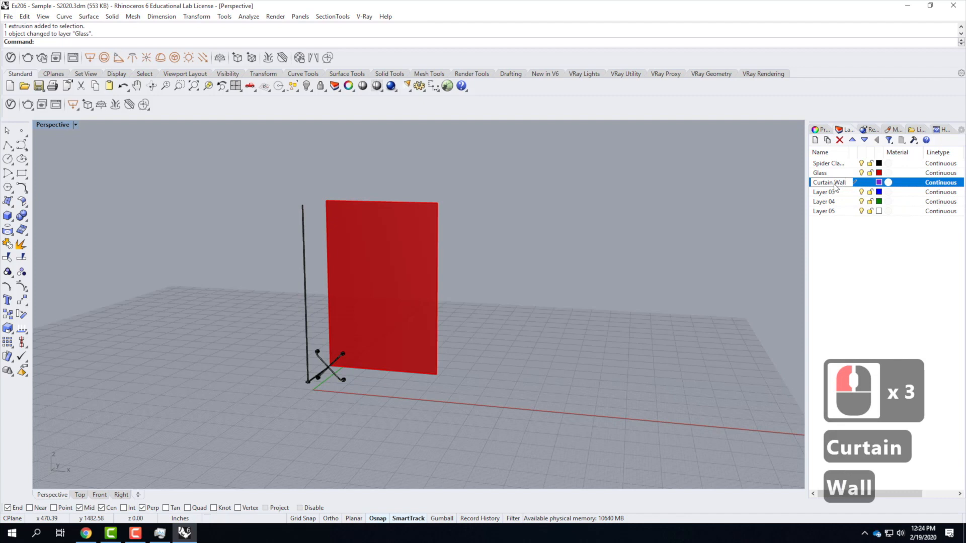
{"action": "key", "text": "Return"}
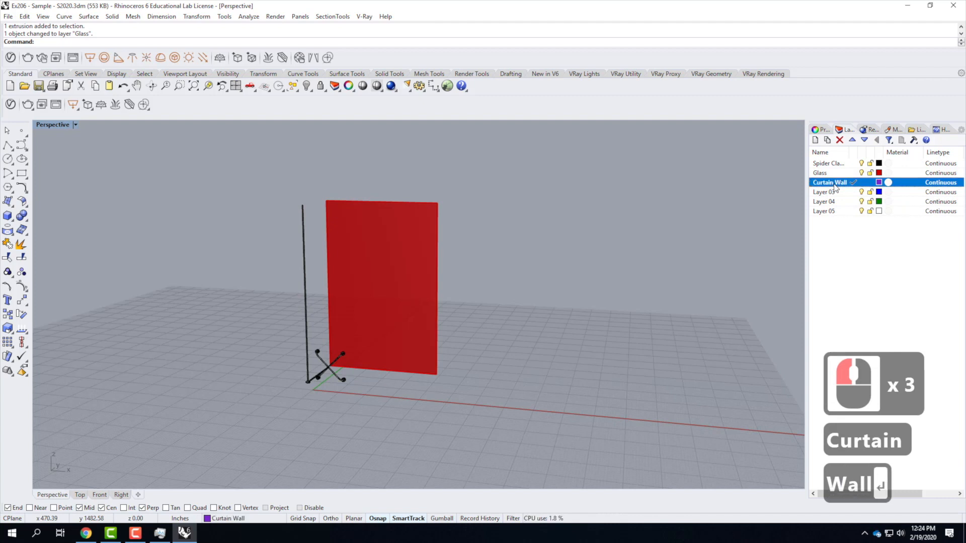
Nest the Spider Clamp and Glass layers as sublayers of Curtain Wall.
{"action": "left_click", "coordinate": [822, 164]}
{"action": "left_click", "coordinate": [831, 182], "text": "shift"}
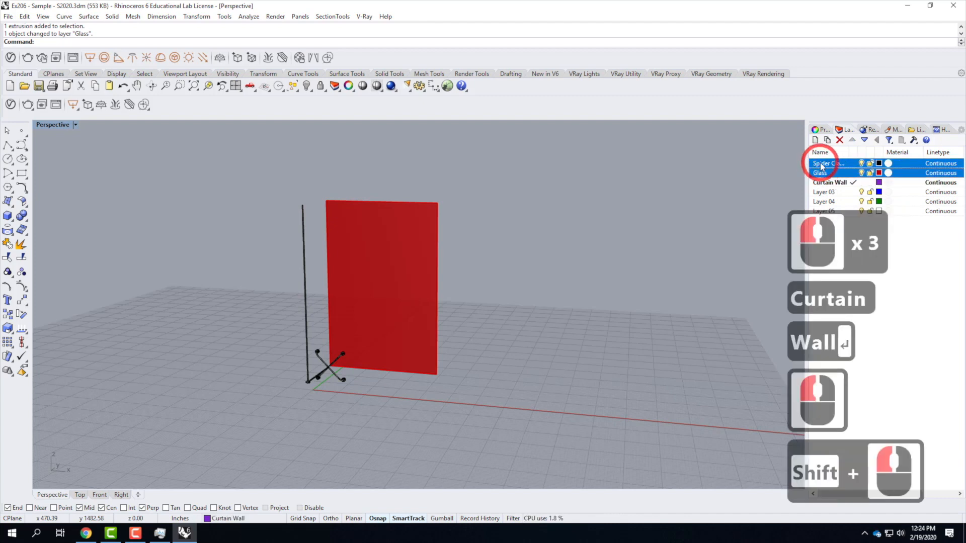
{"action": "left_click_drag", "start_coordinate": [828, 180], "coordinate": [829, 183]}
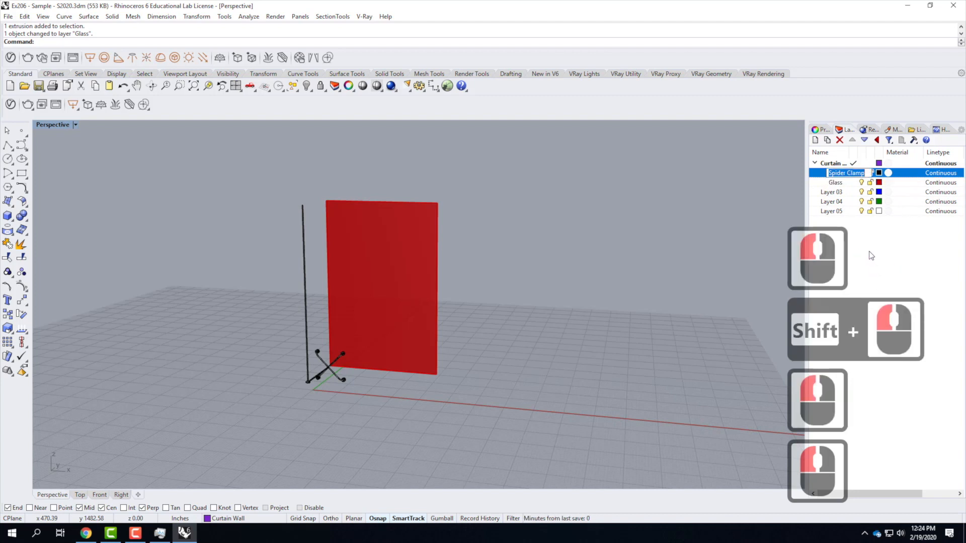
{"action": "left_click", "coordinate": [838, 172]}
Delete the unused layers Layer 03, Layer 04 and Layer 05.
{"action": "left_click", "coordinate": [831, 210]}
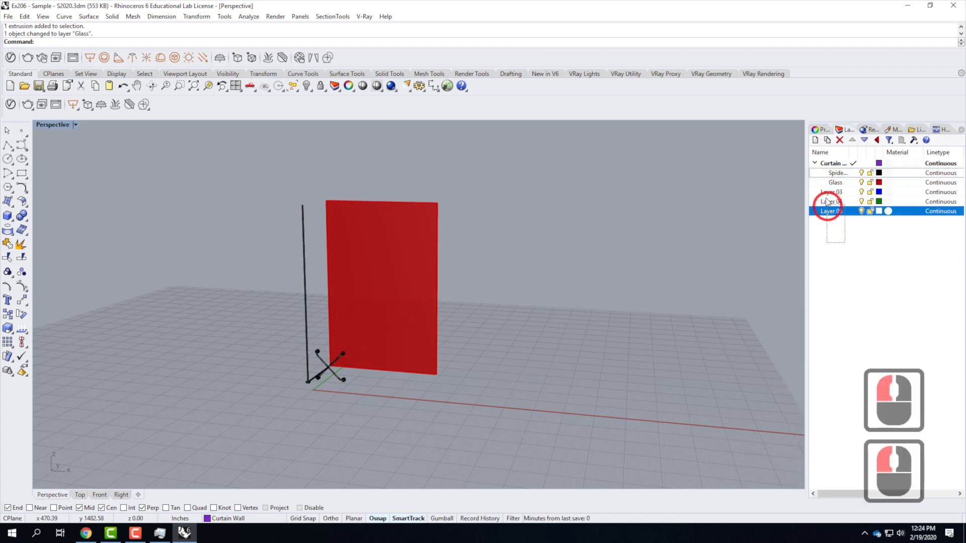
{"action": "left_click", "coordinate": [825, 194], "text": "shift"}
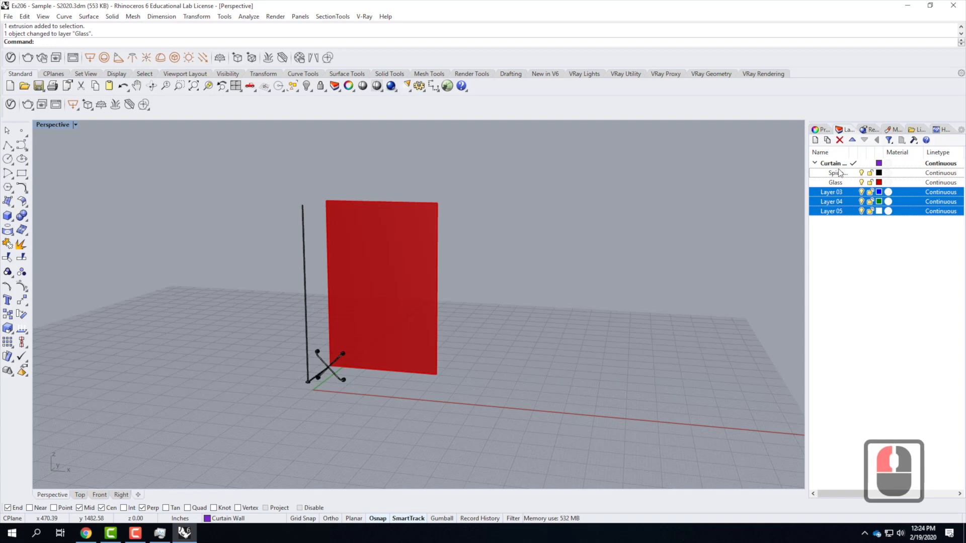
{"action": "left_click", "coordinate": [840, 141]}
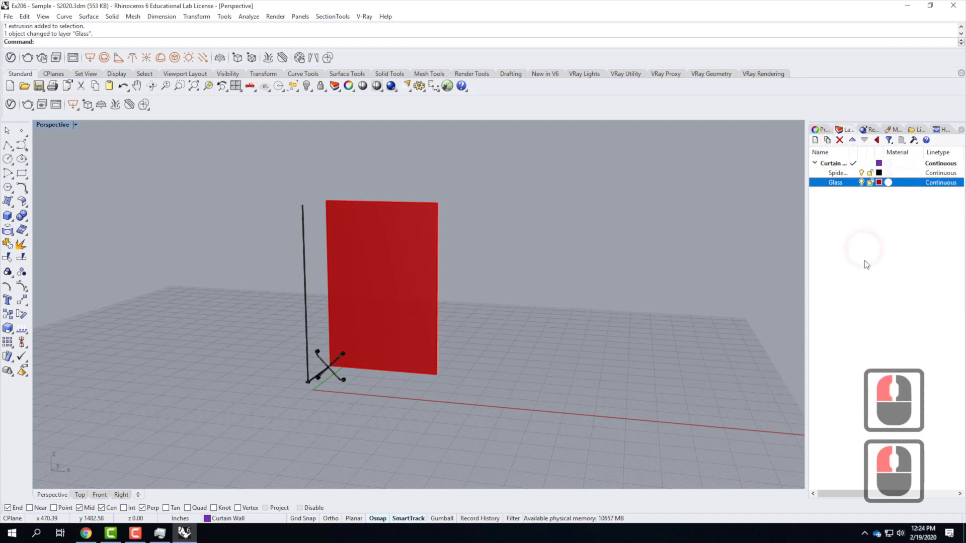
{"action": "left_click", "coordinate": [871, 244]}
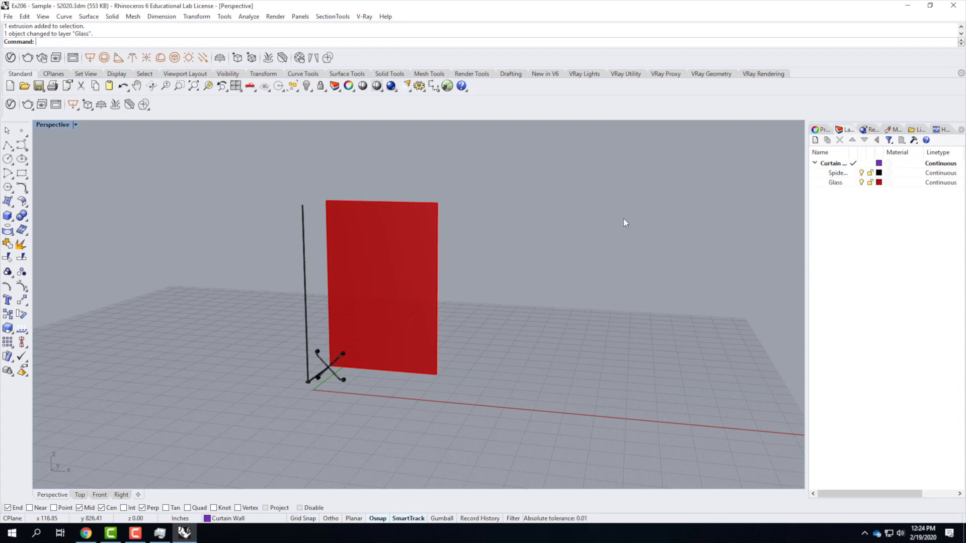
Add the Glass Tempered material from the V-Ray library's Glass category to the scene's material list.
{"action": "left_click", "coordinate": [11, 105]}
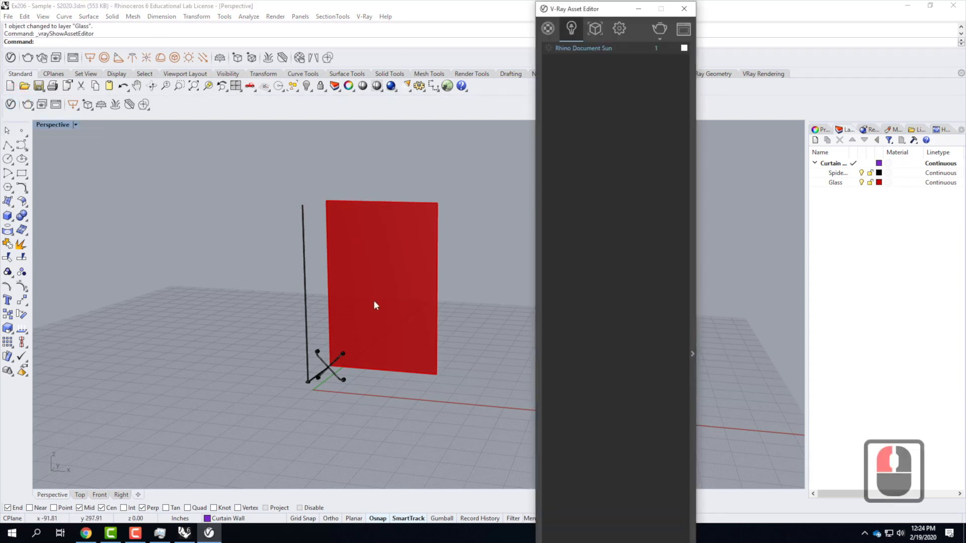
{"action": "left_click", "coordinate": [549, 30]}
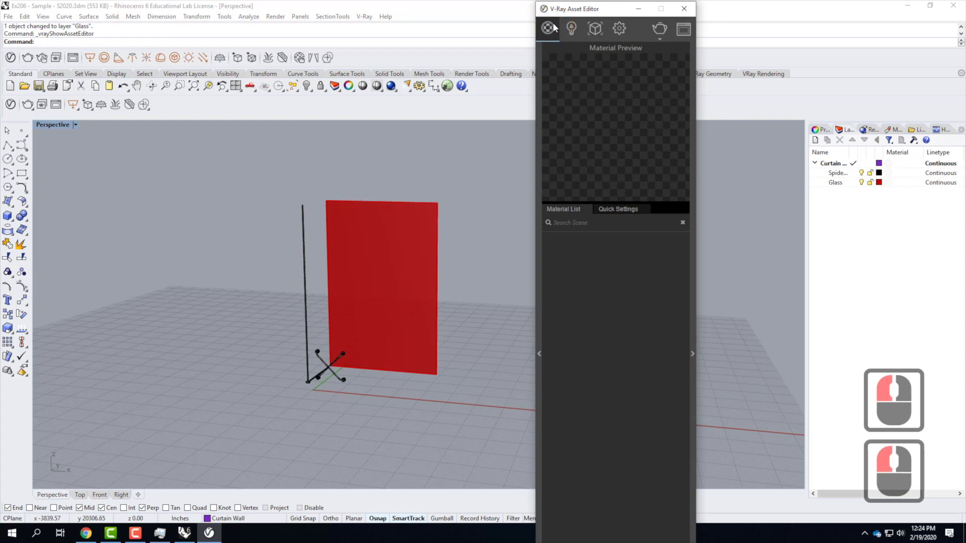
{"action": "left_click", "coordinate": [539, 355]}
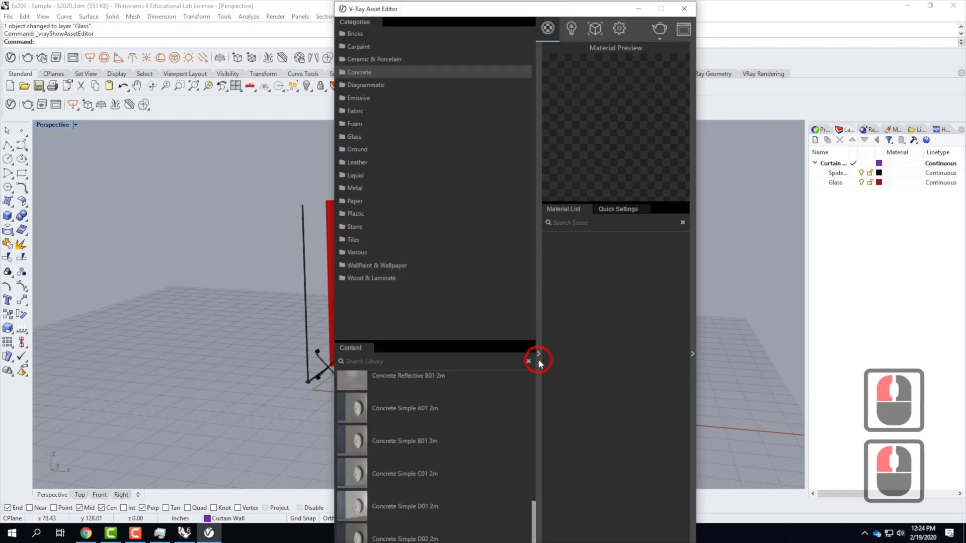
{"action": "left_click", "coordinate": [359, 142]}
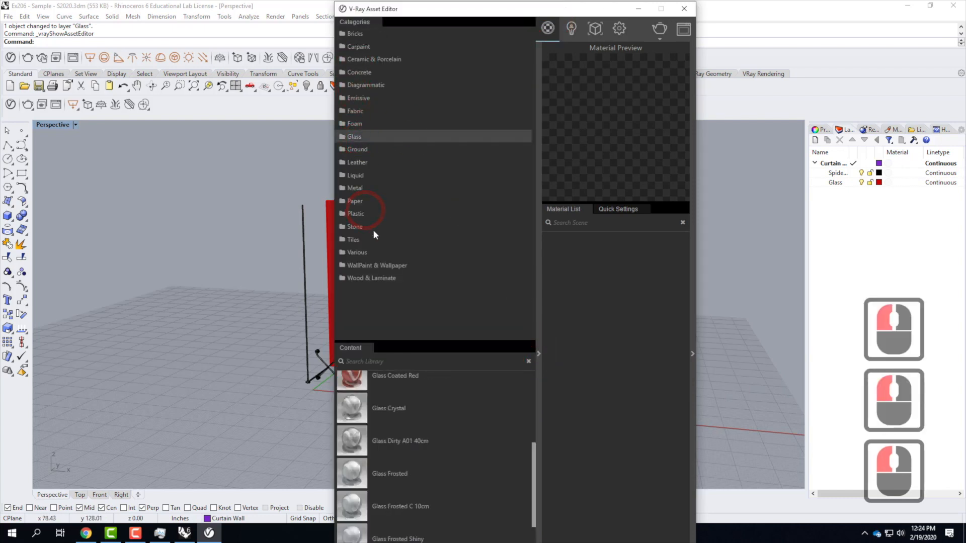
{"action": "scroll", "coordinate": [415, 450], "scroll_direction": "down", "scroll_amount": 6}
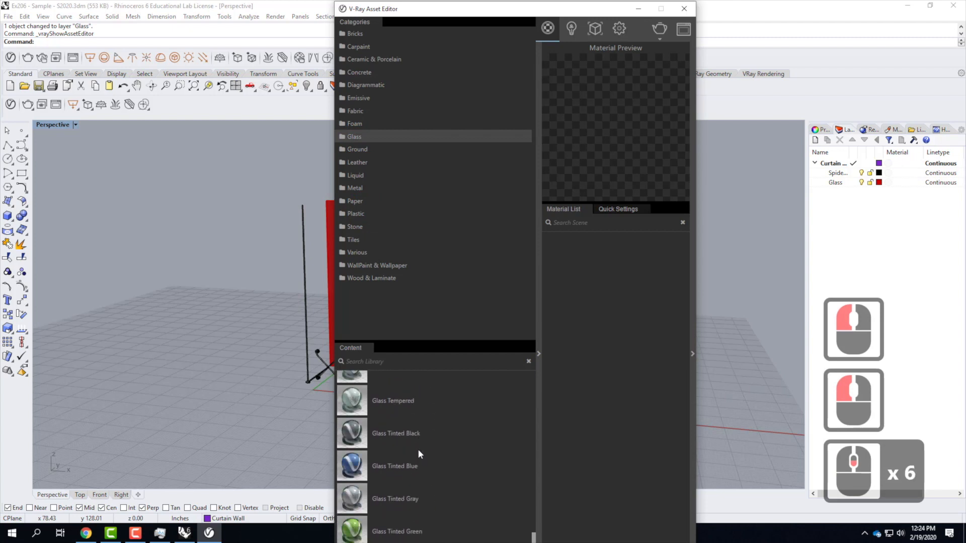
{"action": "left_click", "coordinate": [347, 391]}
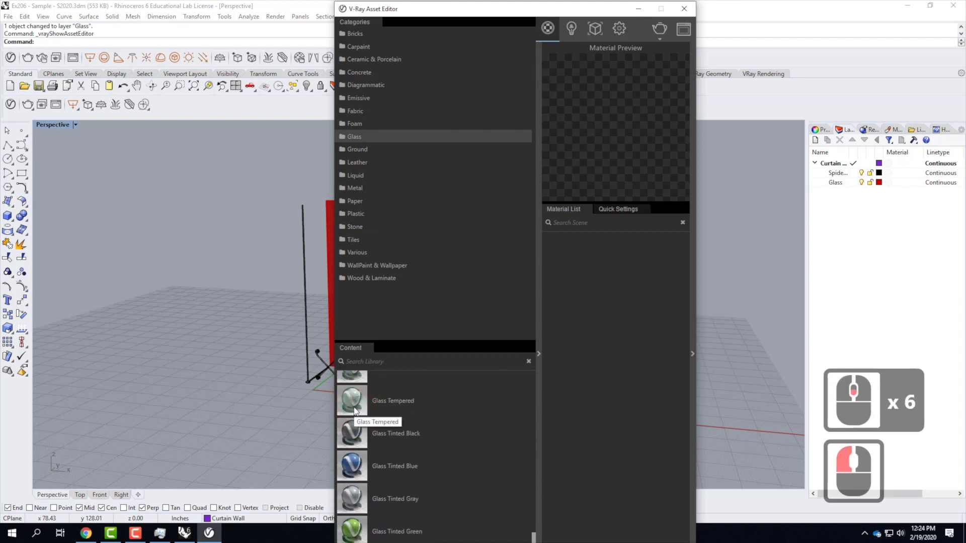
{"action": "left_click_drag", "start_coordinate": [353, 414], "coordinate": [594, 305]}
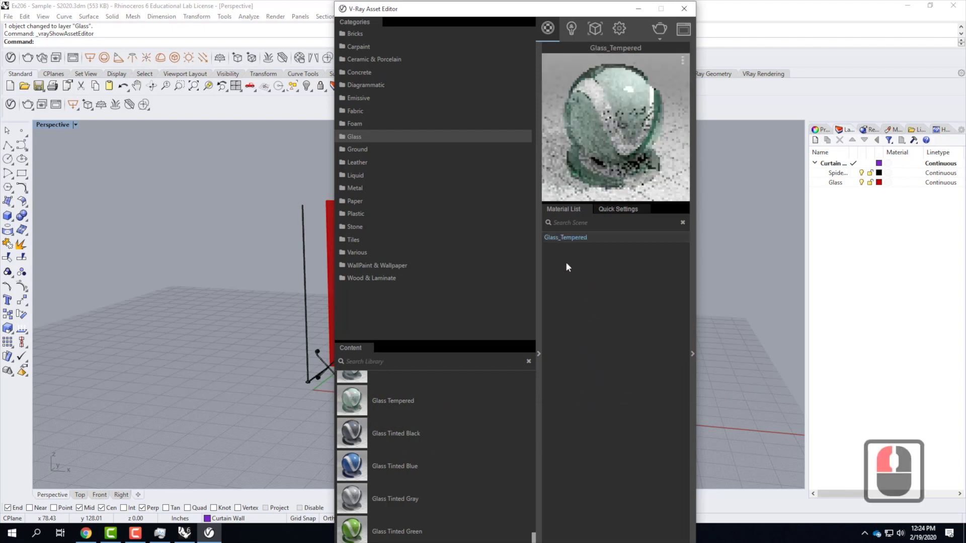
Apply the Glass_Tempered material to the Glass sublayer of Curtain Wall.
{"action": "right_click", "coordinate": [581, 236]}
{"action": "mouse_move", "coordinate": [614, 270]}
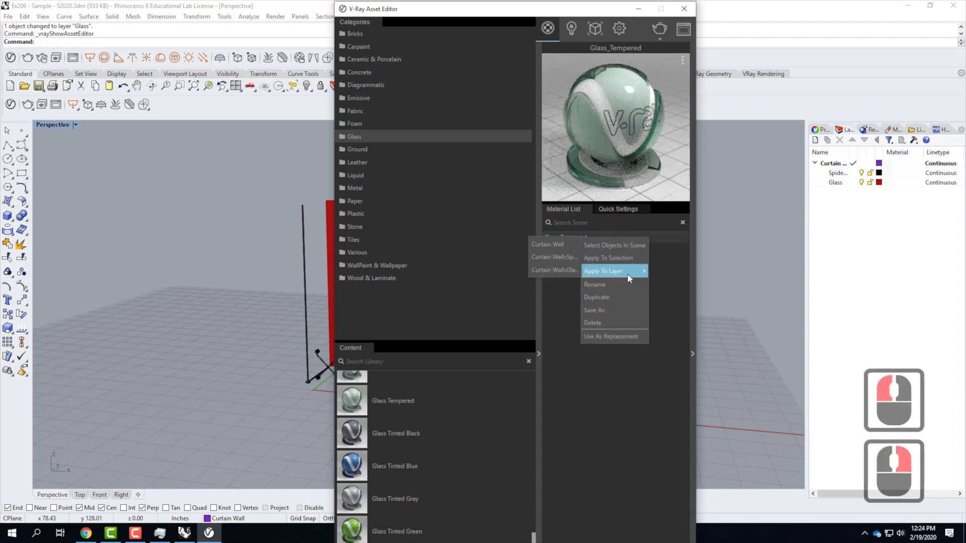
{"action": "left_click", "coordinate": [558, 271]}
{"action": "left_click", "coordinate": [593, 277]}
Add the Metallic Paint BronzeDark material from the library's Metal category to the scene's material list.
{"action": "left_click", "coordinate": [373, 121]}
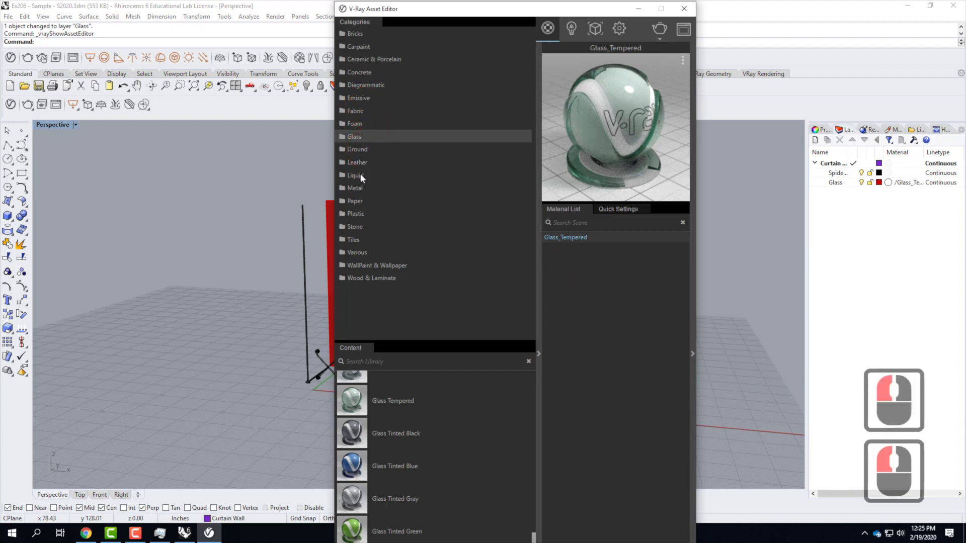
{"action": "left_click", "coordinate": [358, 190]}
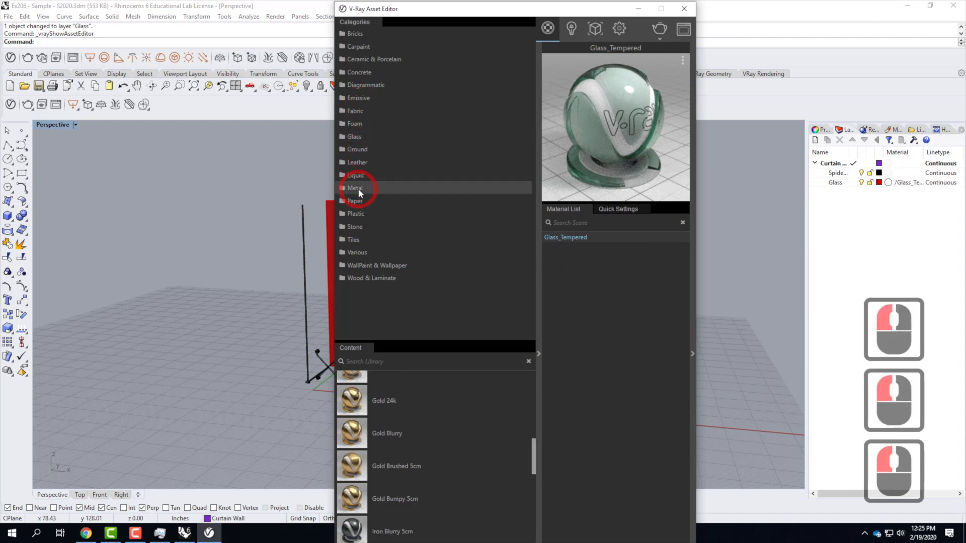
{"action": "scroll", "coordinate": [494, 445], "scroll_direction": "down", "scroll_amount": 4}
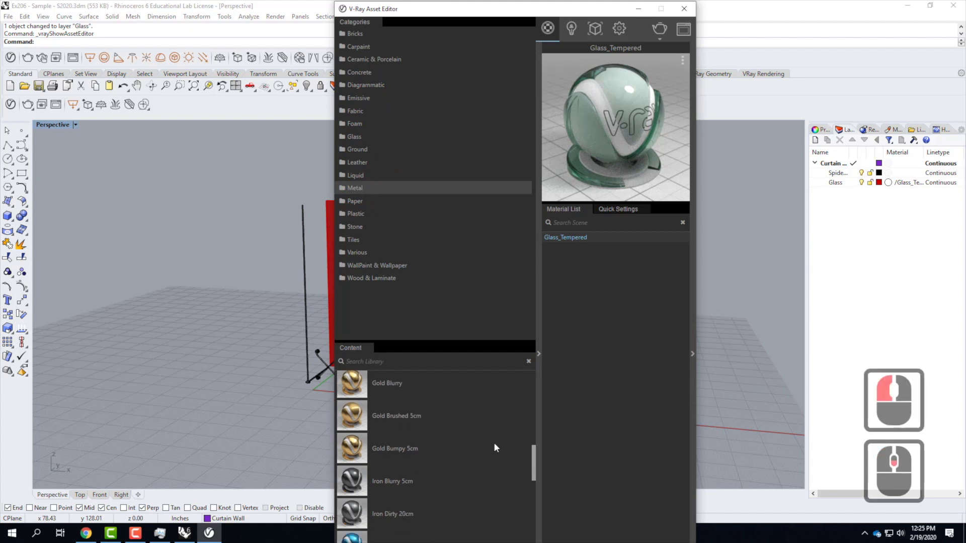
{"action": "scroll", "coordinate": [494, 445], "scroll_direction": "down", "scroll_amount": 5}
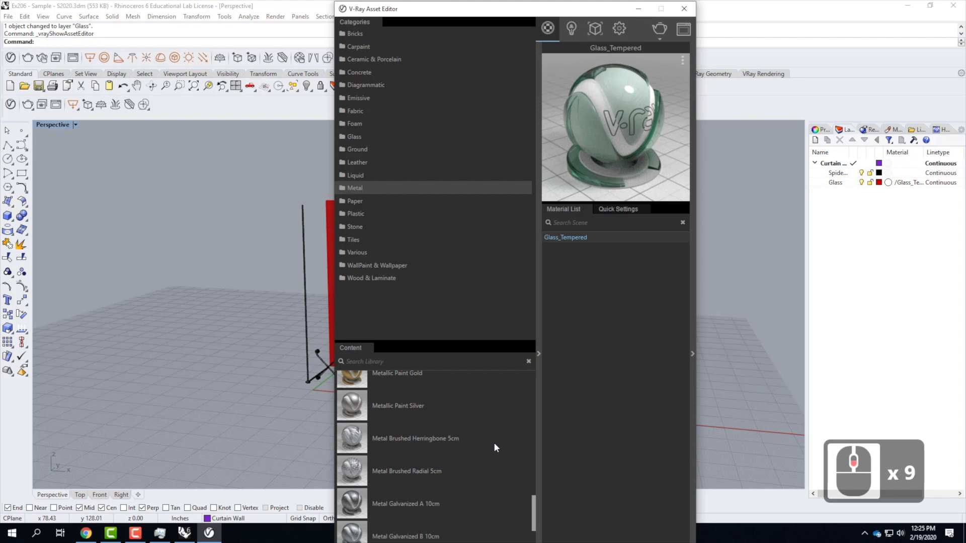
{"action": "scroll", "coordinate": [495, 447], "scroll_direction": "up", "scroll_amount": 2}
{"action": "scroll", "coordinate": [494, 448], "scroll_direction": "up", "scroll_amount": 2}
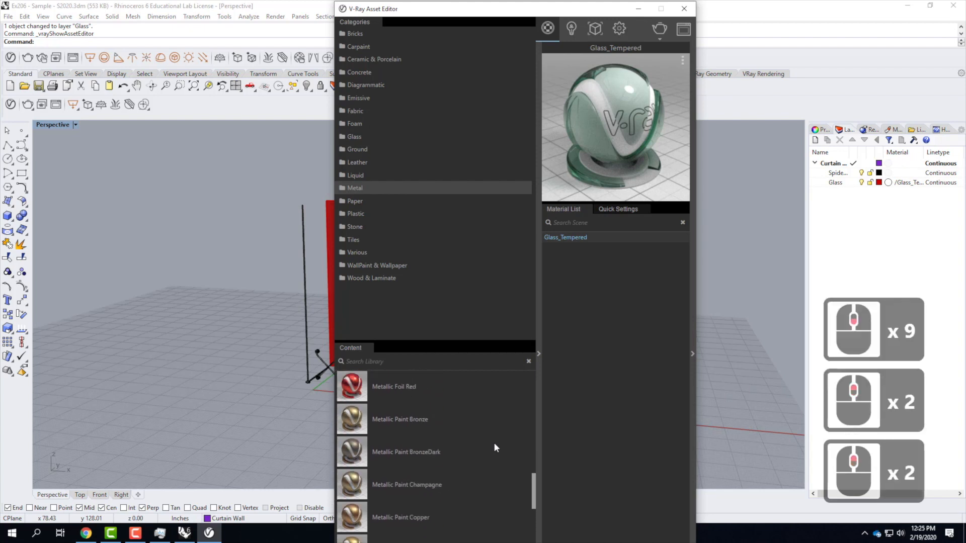
{"action": "mouse_move", "coordinate": [355, 474]}
{"action": "left_mouse_down"}
{"action": "mouse_move", "coordinate": [575, 396]}
{"action": "mouse_move", "coordinate": [646, 296]}
{"action": "left_mouse_up"}
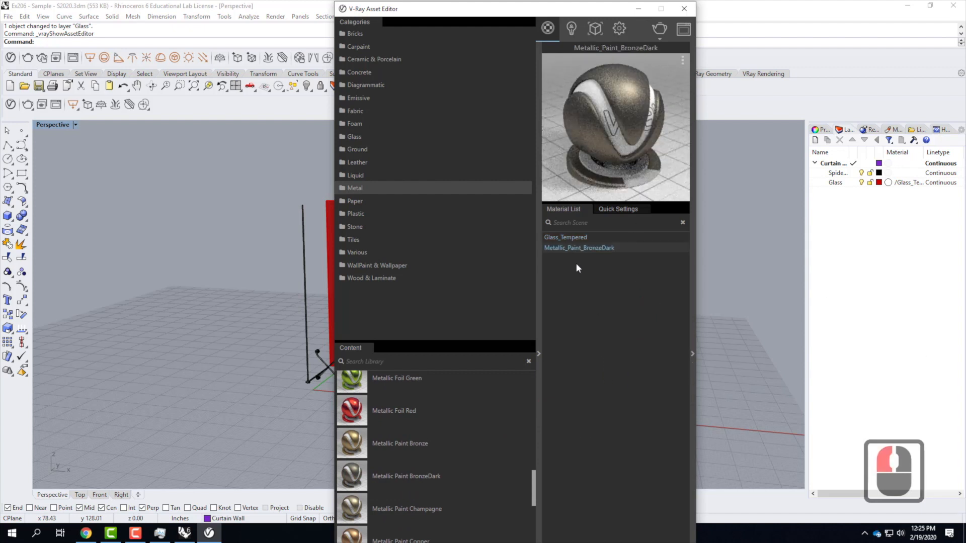
Apply the Metallic_Paint_BronzeDark material to the Spider Clamp sublayer and close the V-Ray Asset Editor.
{"action": "right_click", "coordinate": [576, 247]}
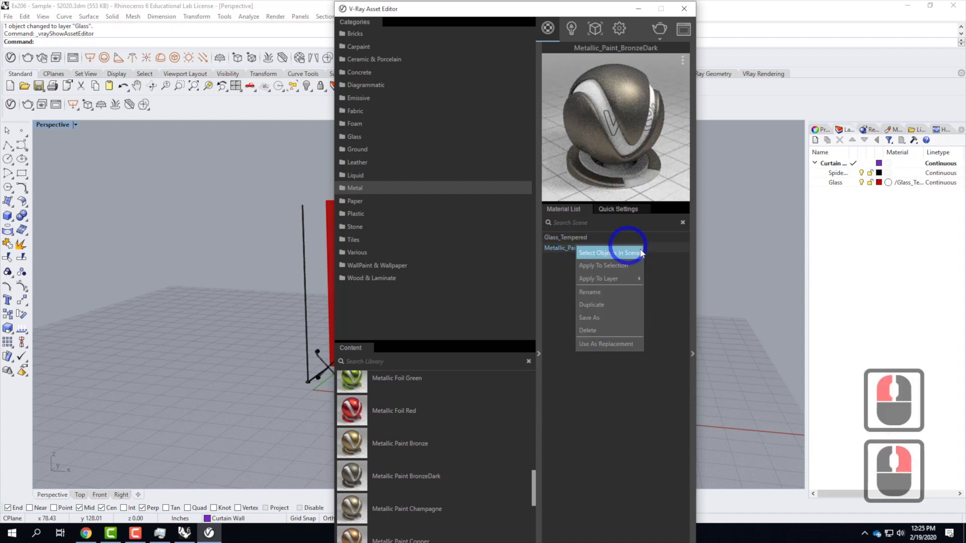
{"action": "mouse_move", "coordinate": [604, 284]}
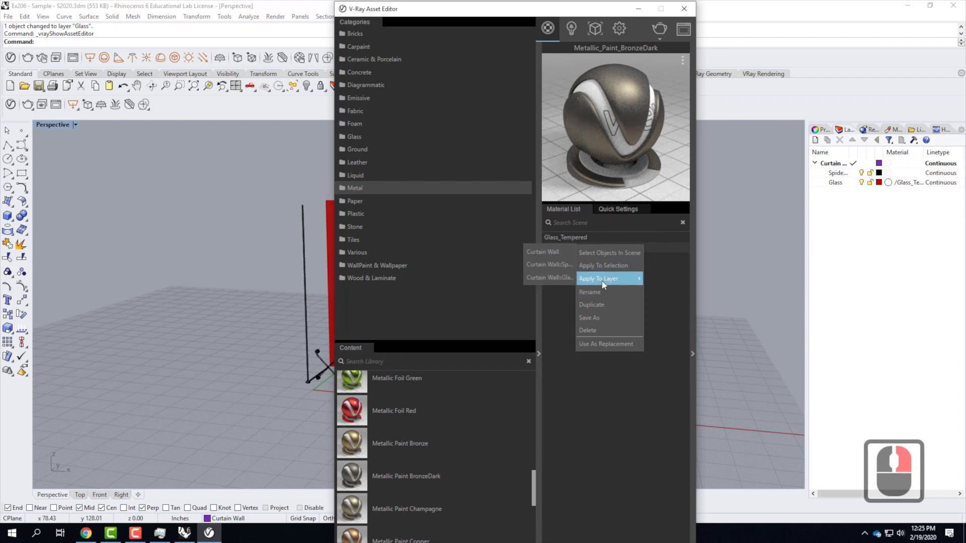
{"action": "left_click", "coordinate": [552, 267]}
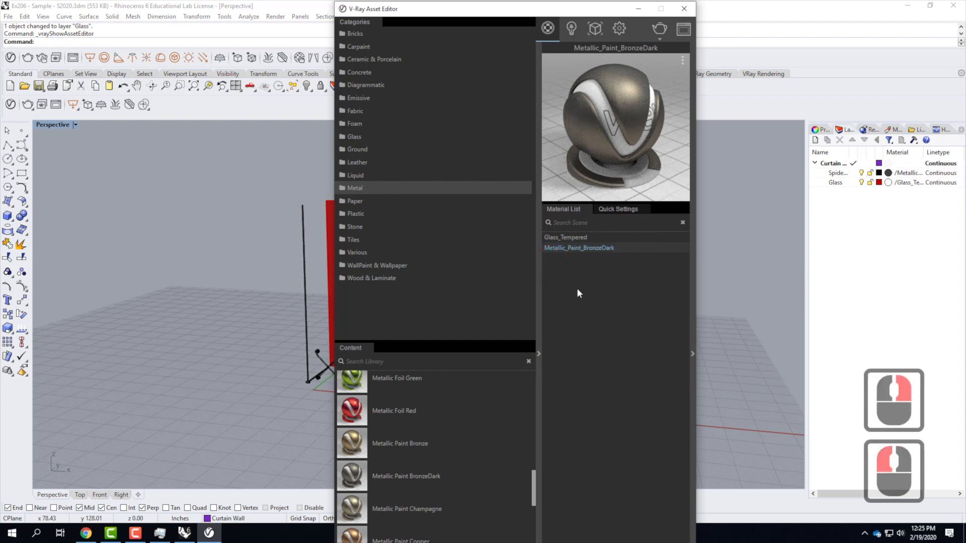
{"action": "left_click", "coordinate": [684, 9]}
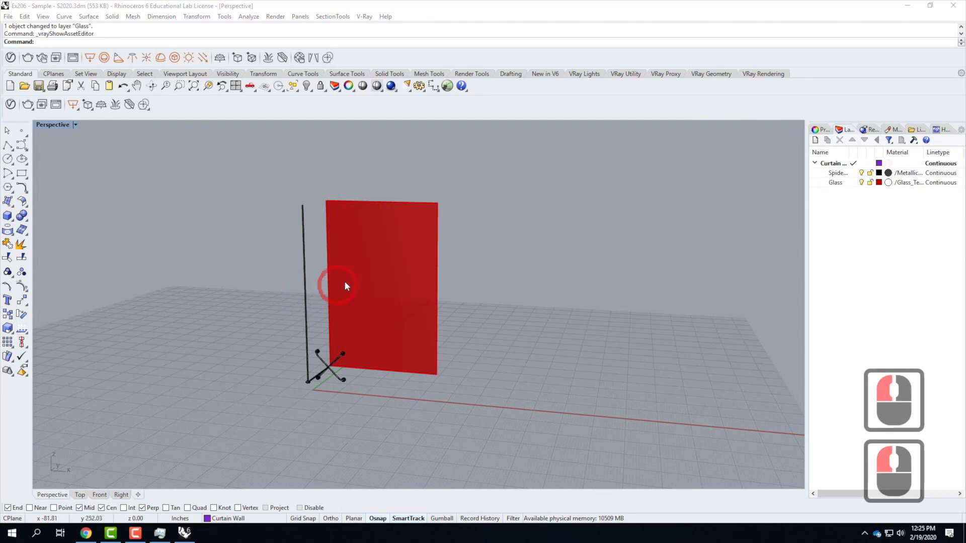
Set the Perspective viewport's display mode to Rendered.
{"action": "left_click", "coordinate": [75, 125]}
{"action": "left_click", "coordinate": [80, 164]}
{"action": "left_click", "coordinate": [76, 173]}
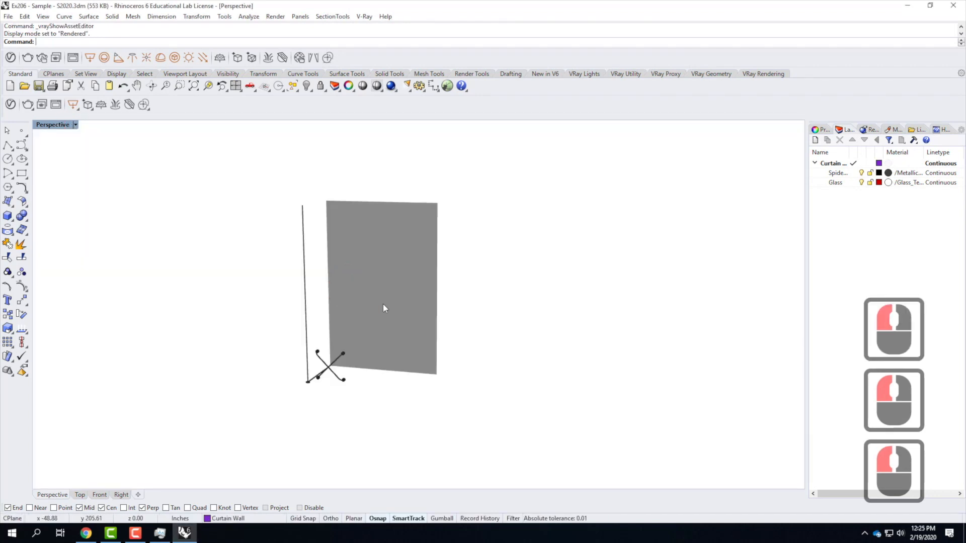
Examine the curtain wall component in the perspective view, including the glass panel, spider clamp and cable base.
{"action": "scroll", "coordinate": [376, 309], "scroll_direction": "up", "scroll_amount": 4}
{"action": "right_click_drag", "start_coordinate": [406, 327], "coordinate": [328, 322]}
{"action": "scroll", "coordinate": [328, 322], "scroll_direction": "down", "scroll_amount": 5}
{"action": "scroll", "coordinate": [409, 307], "scroll_direction": "up", "scroll_amount": 4}
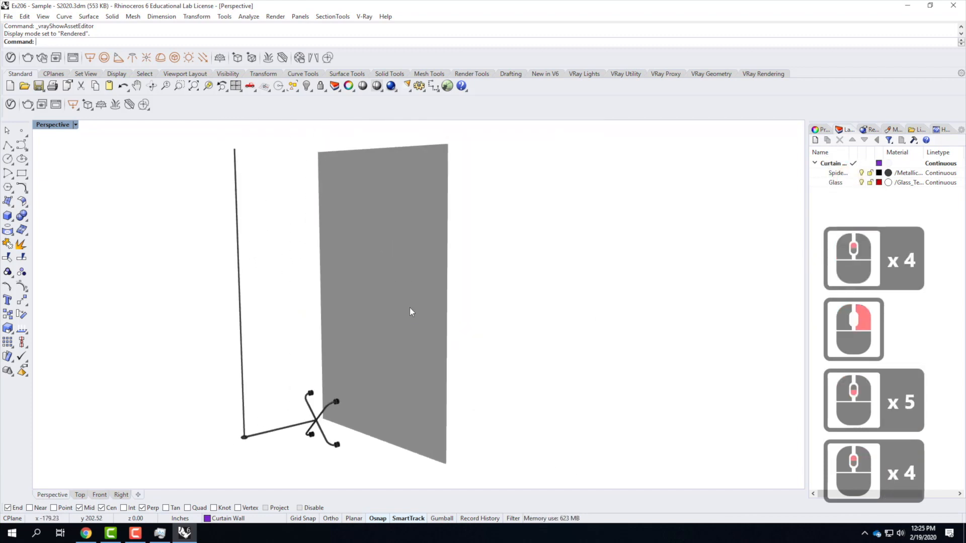
{"action": "scroll", "coordinate": [409, 311], "scroll_direction": "down", "scroll_amount": 2}
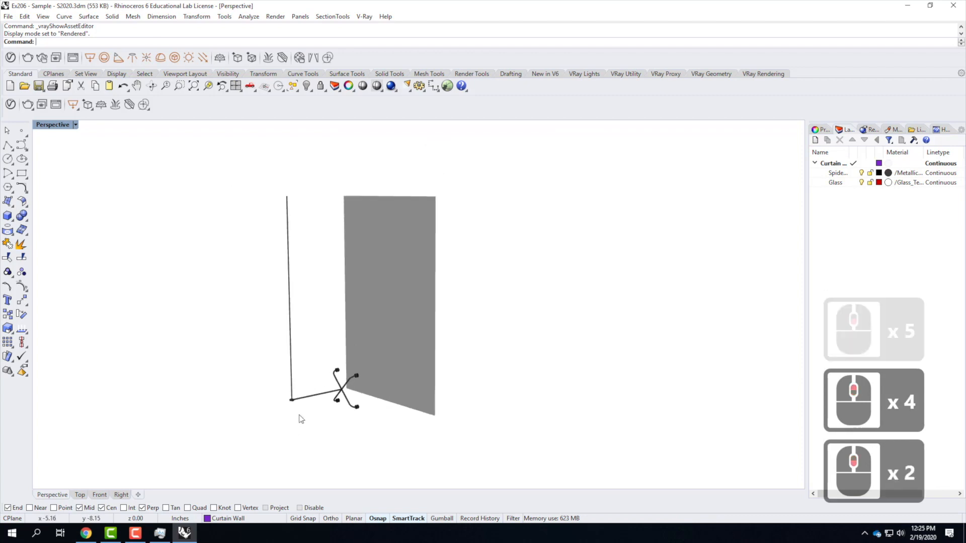
{"action": "scroll", "coordinate": [296, 405], "scroll_direction": "up", "scroll_amount": 16}
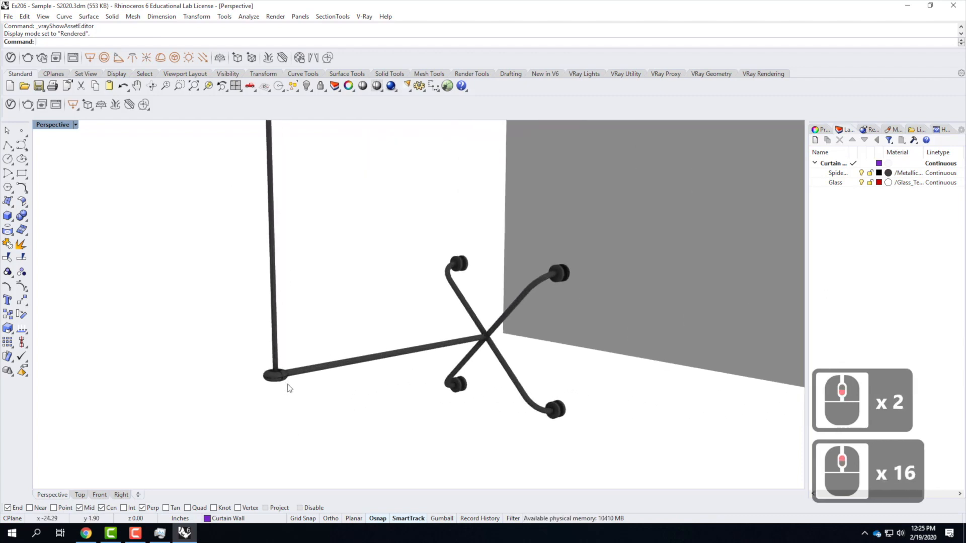
{"action": "scroll", "coordinate": [290, 388], "scroll_direction": "down", "scroll_amount": 20}
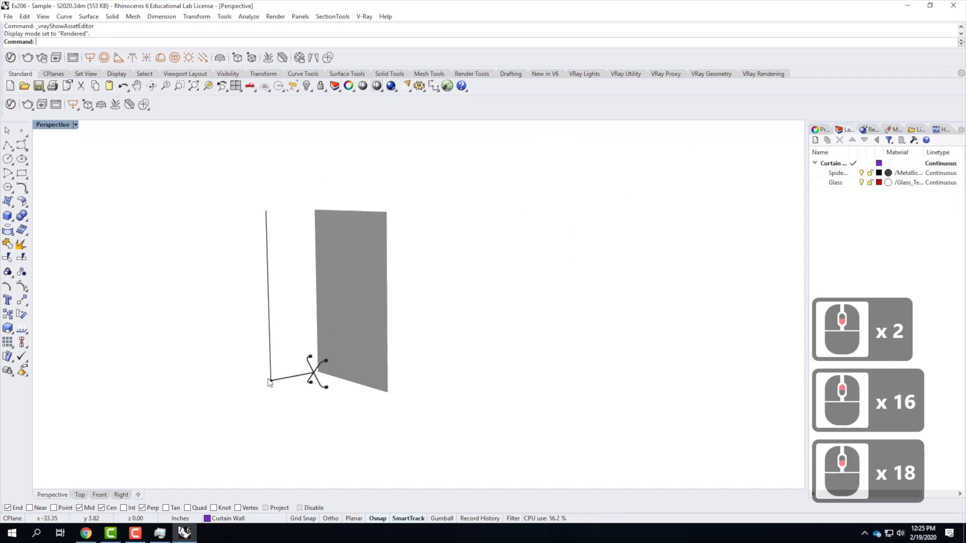
{"action": "scroll", "coordinate": [277, 371], "scroll_direction": "up", "scroll_amount": 3}
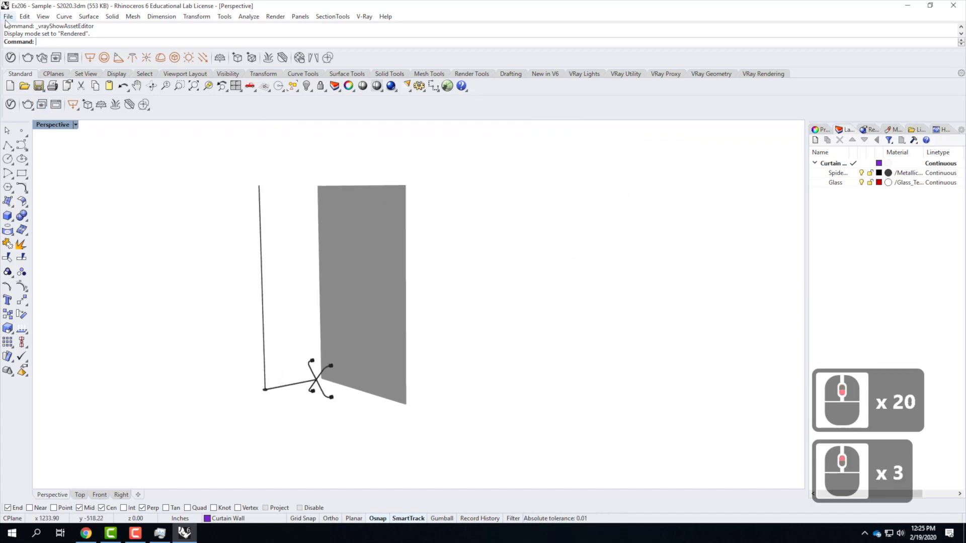
Move the whole curtain wall assembly from the glass panel's lower corner beside the spider clamp to the origin 0,0,0.
{"action": "left_click_drag", "start_coordinate": [206, 148], "coordinate": [471, 455]}
{"action": "type", "text": "move"}
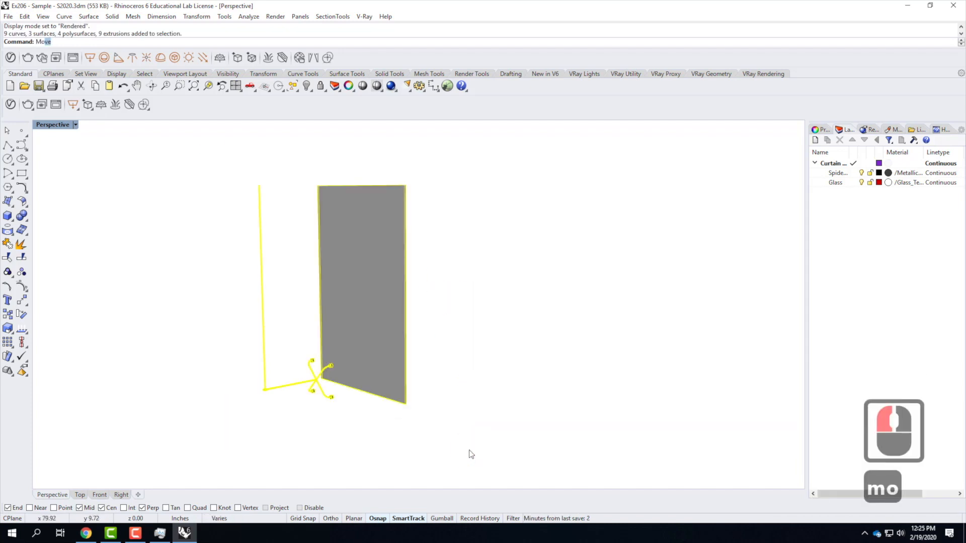
{"action": "key", "text": "Return"}
{"action": "scroll", "coordinate": [364, 401], "scroll_direction": "up", "scroll_amount": 9}
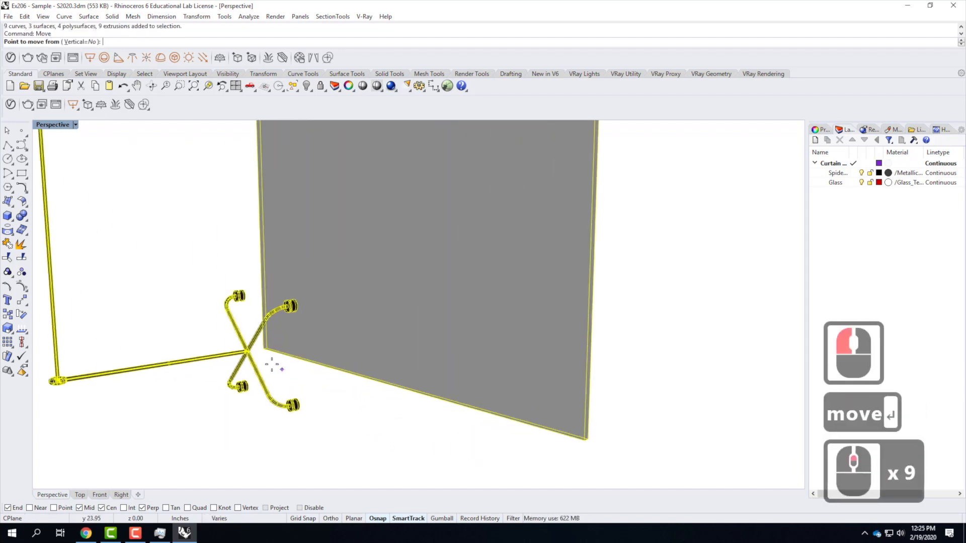
{"action": "left_click", "coordinate": [263, 348]}
{"action": "type", "text": "0,0,0"}
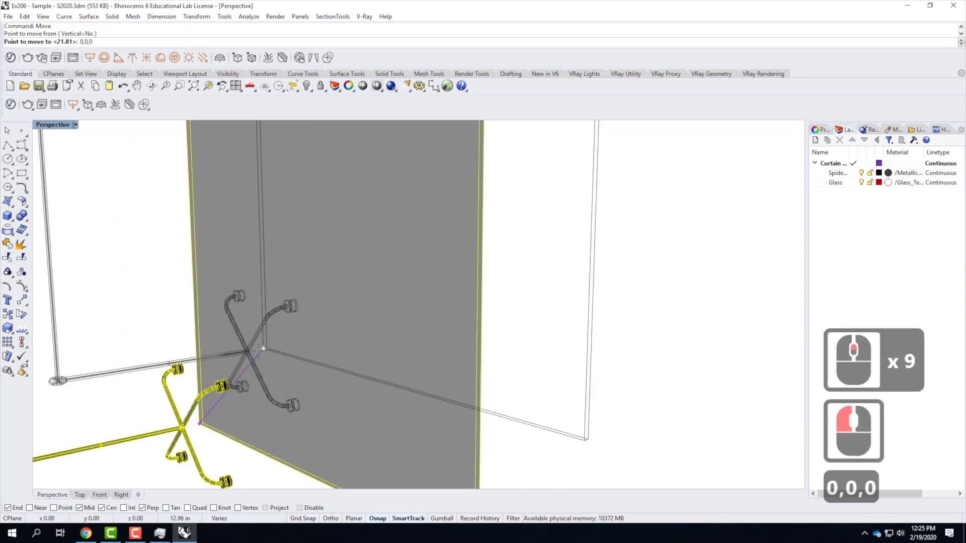
{"action": "key", "text": "Return"}
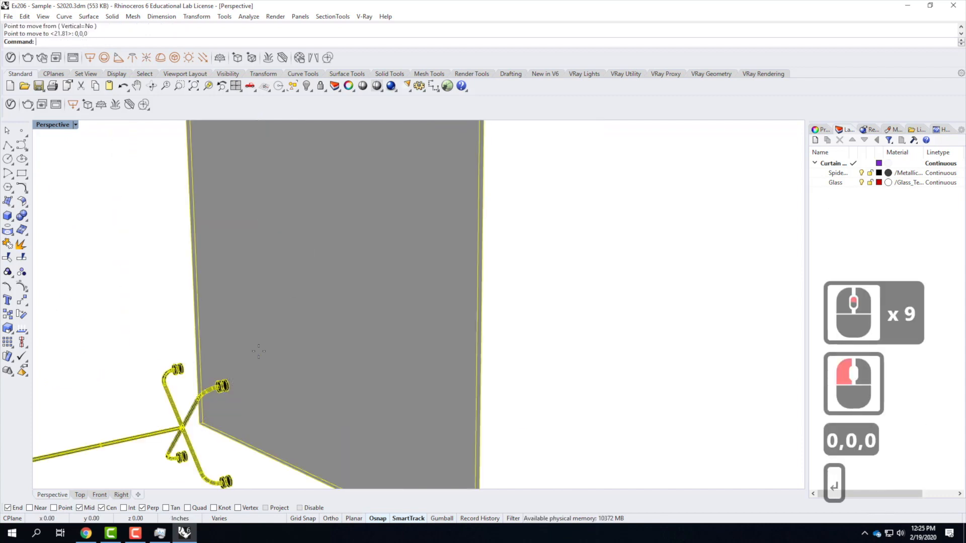
{"action": "scroll", "coordinate": [733, 386], "scroll_direction": "down", "scroll_amount": 10}
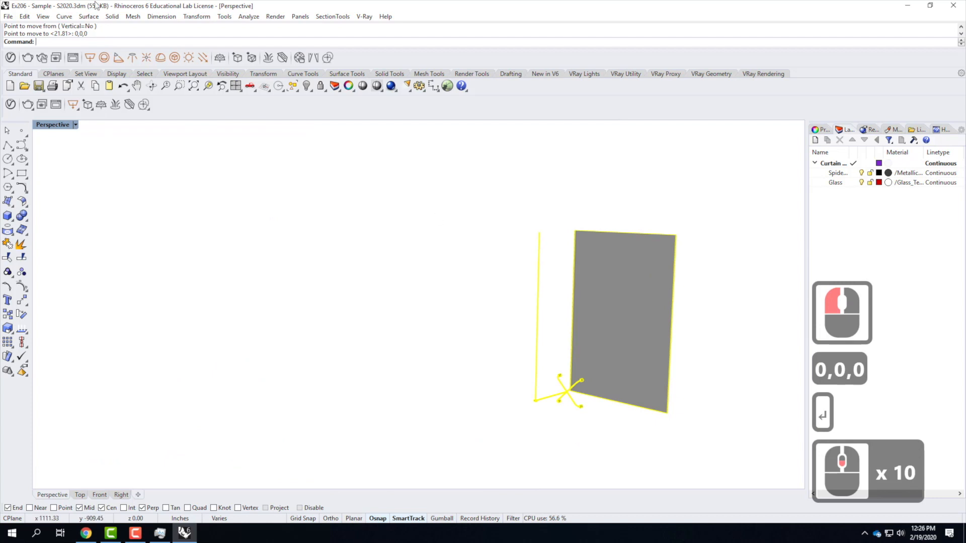
Start saving the model as a new file and browse to the S2020 folder inside Ex207 - Texture Mapping of Objects.
{"action": "left_click", "coordinate": [6, 20]}
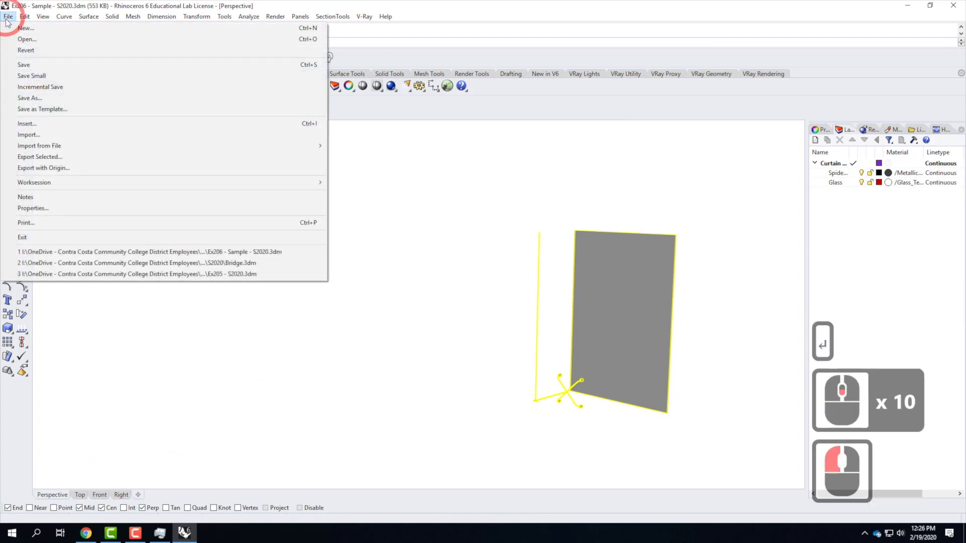
{"action": "left_click", "coordinate": [30, 101]}
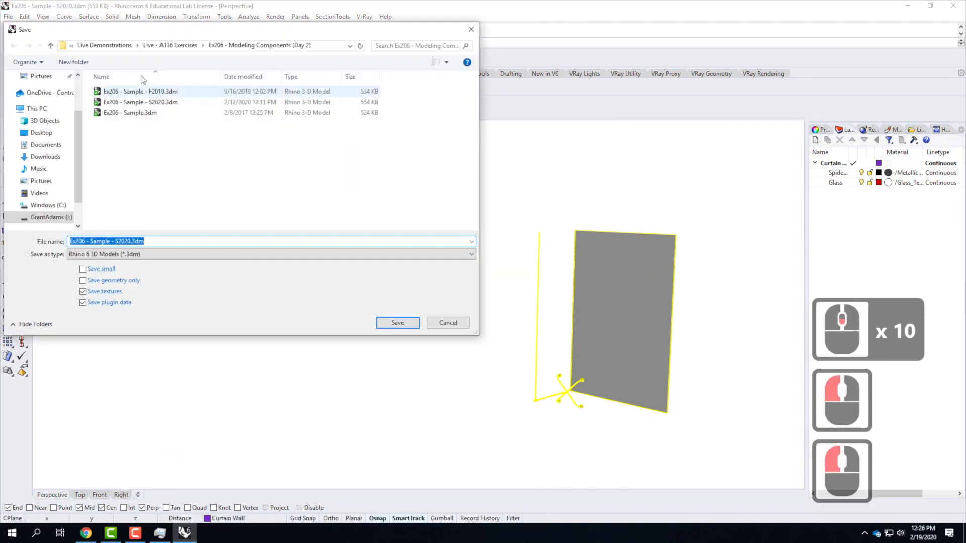
{"action": "left_click", "coordinate": [176, 45]}
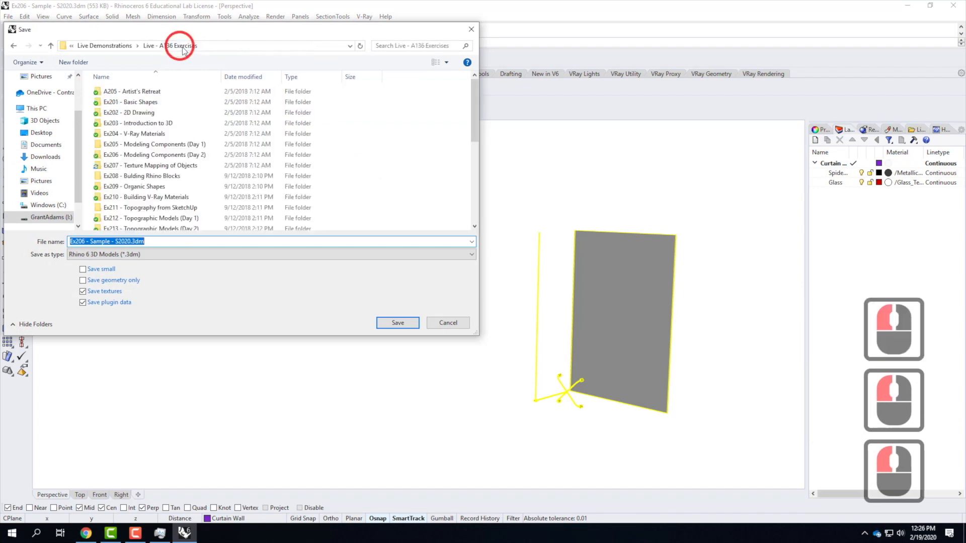
{"action": "double_click", "coordinate": [153, 168]}
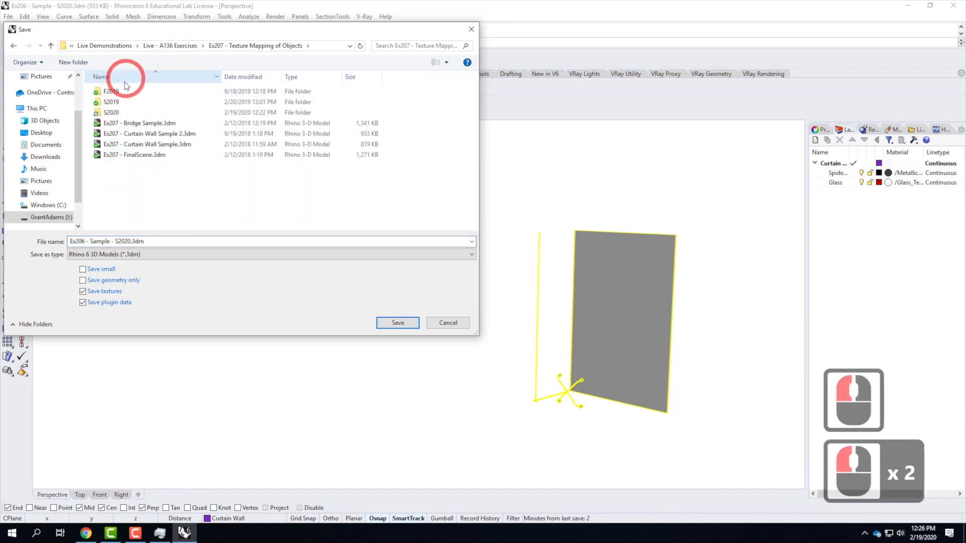
{"action": "double_click", "coordinate": [108, 112]}
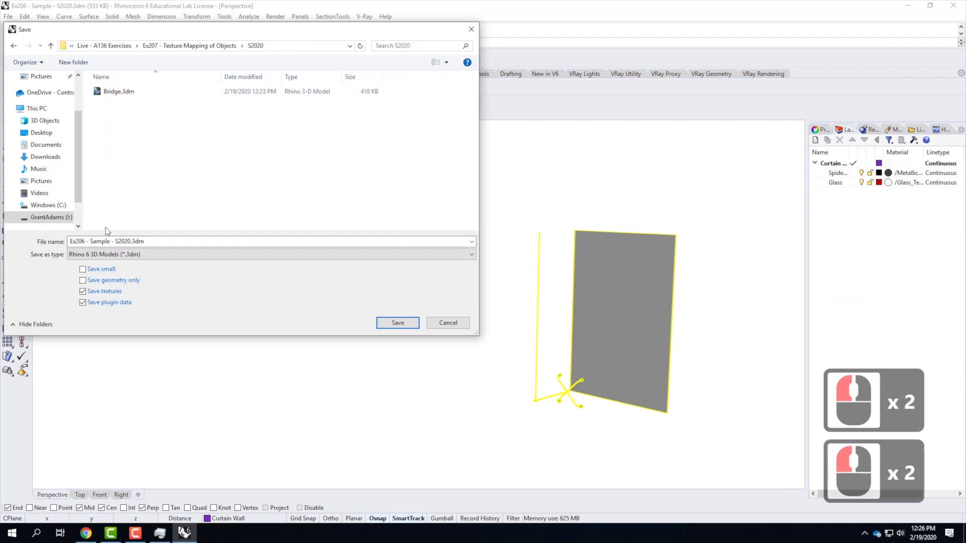
Name the file CurtainWall.3dm and save it in the S2020 folder.
{"action": "left_click", "coordinate": [113, 241]}
{"action": "left_click_drag", "start_coordinate": [145, 242], "coordinate": [48, 237]}
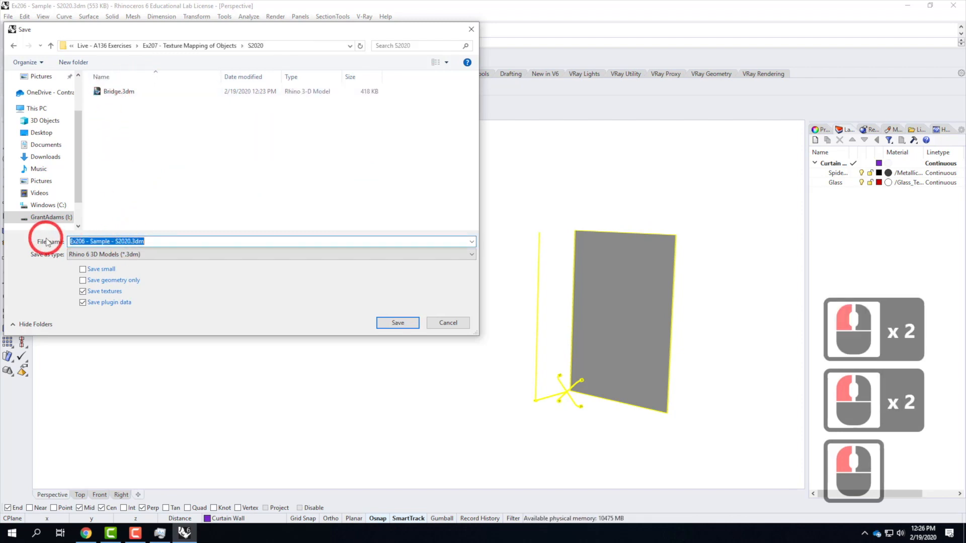
{"action": "left_click", "coordinate": [128, 242]}
{"action": "left_click", "coordinate": [130, 243]}
{"action": "left_click_drag", "start_coordinate": [130, 242], "coordinate": [39, 225]}
{"action": "type", "text": "CurtainWall"}
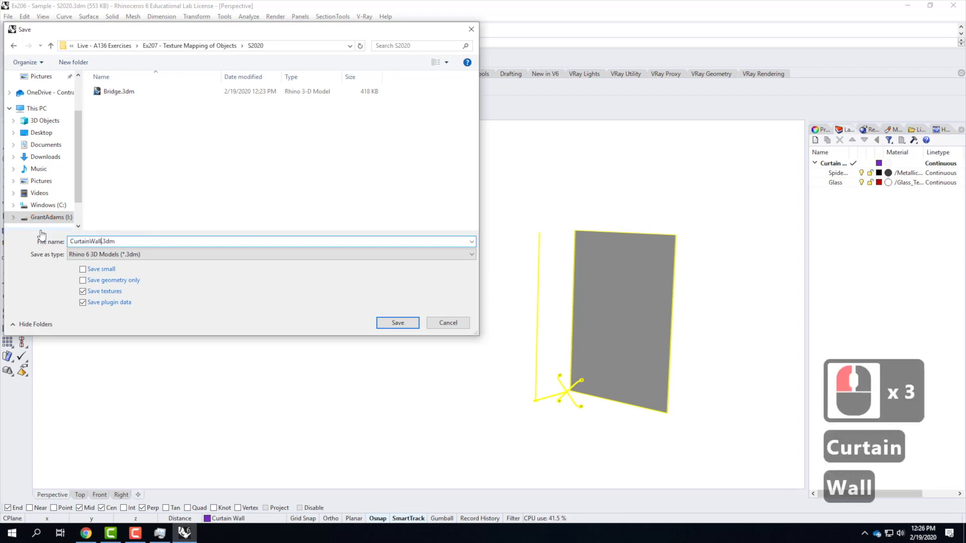
{"action": "key", "text": "Return"}
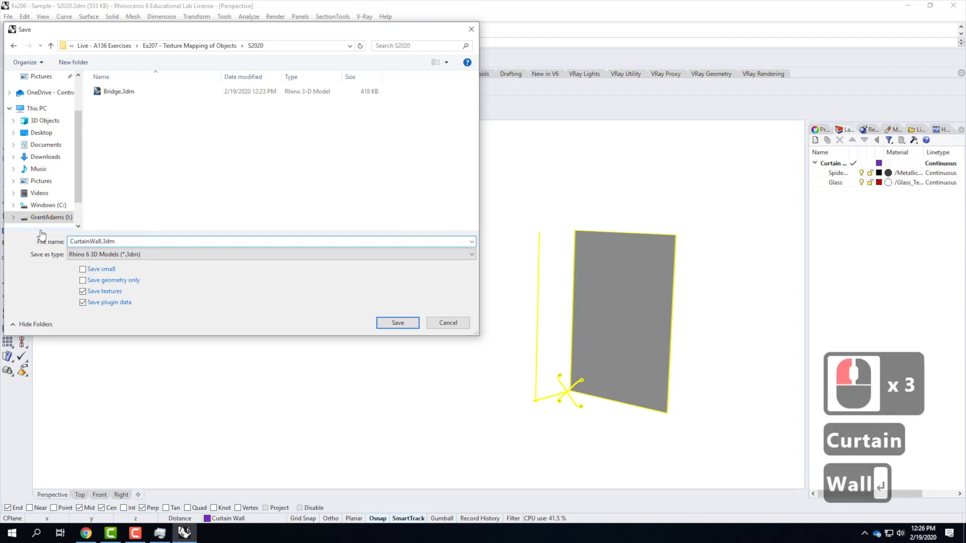
{"action": "left_click", "coordinate": [402, 325]}
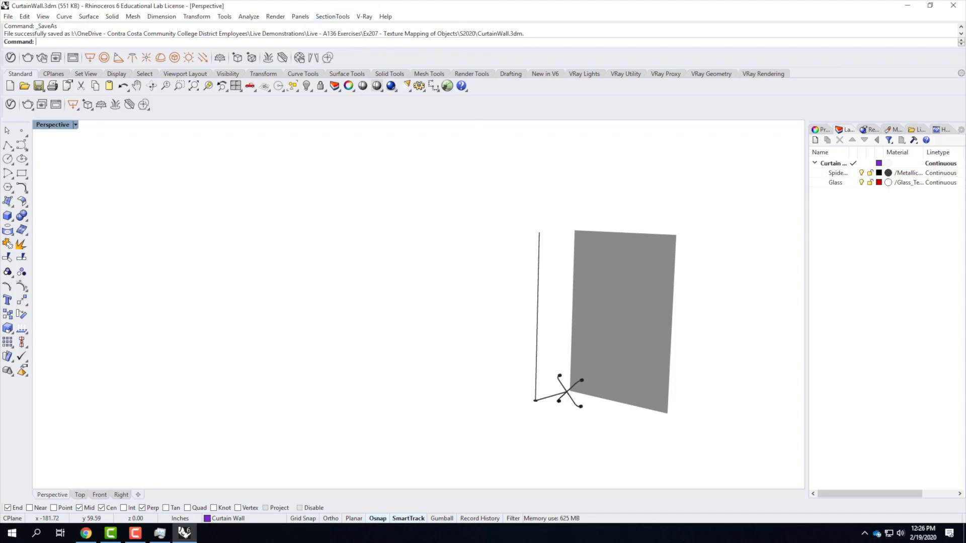
Create a new model from the Large Objects - Inches template and maximize the Perspective viewport.
{"action": "left_click", "coordinate": [8, 16]}
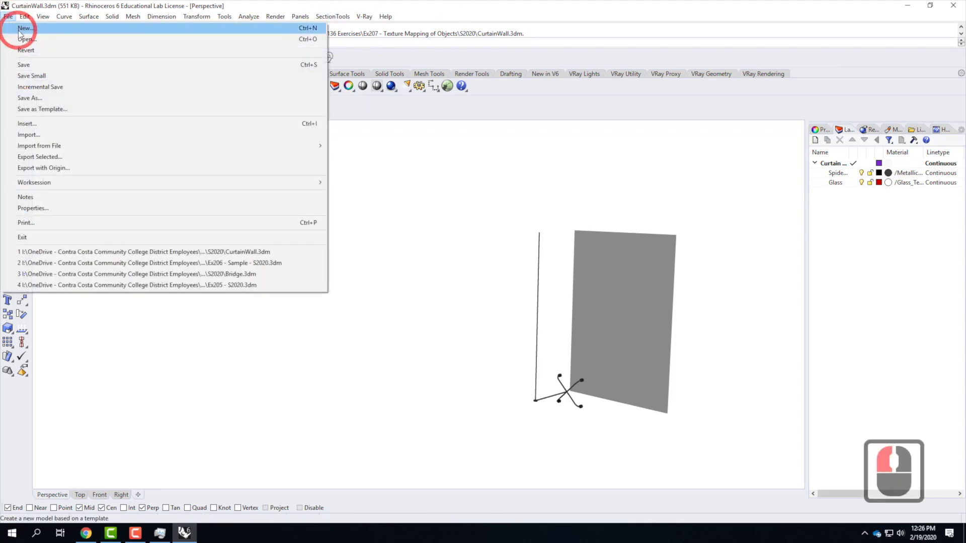
{"action": "left_click", "coordinate": [21, 35]}
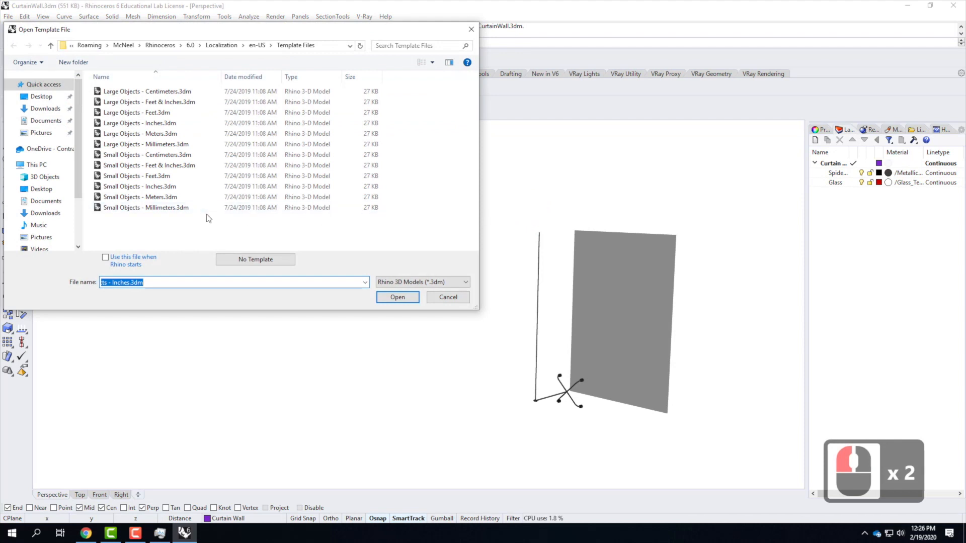
{"action": "double_click", "coordinate": [159, 126]}
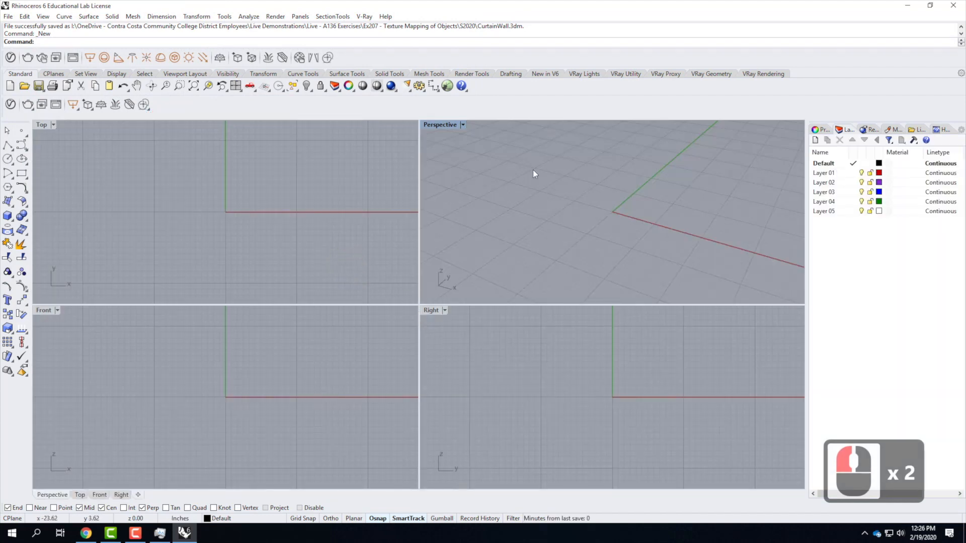
{"action": "double_click", "coordinate": [433, 124]}
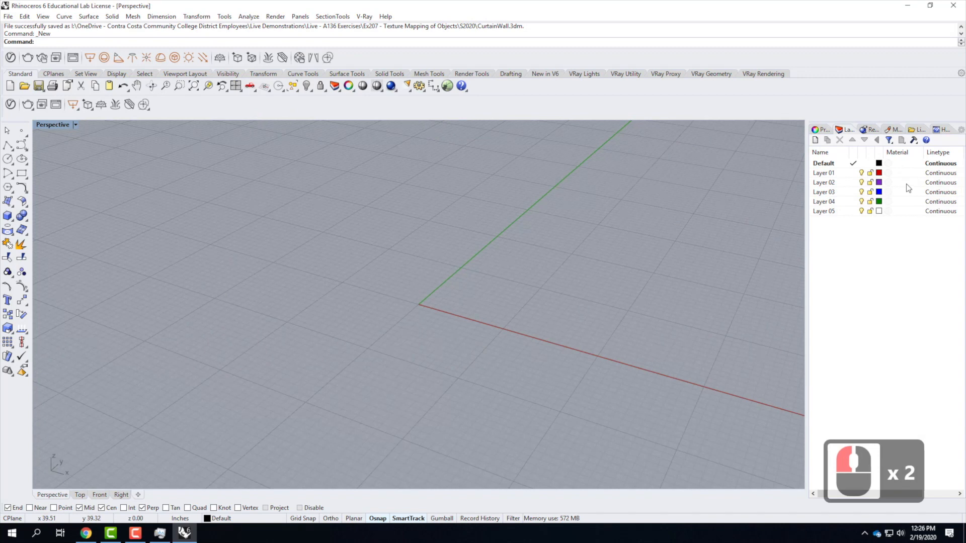
Rename Layer 01 to Environment.
{"action": "left_click", "coordinate": [825, 173]}
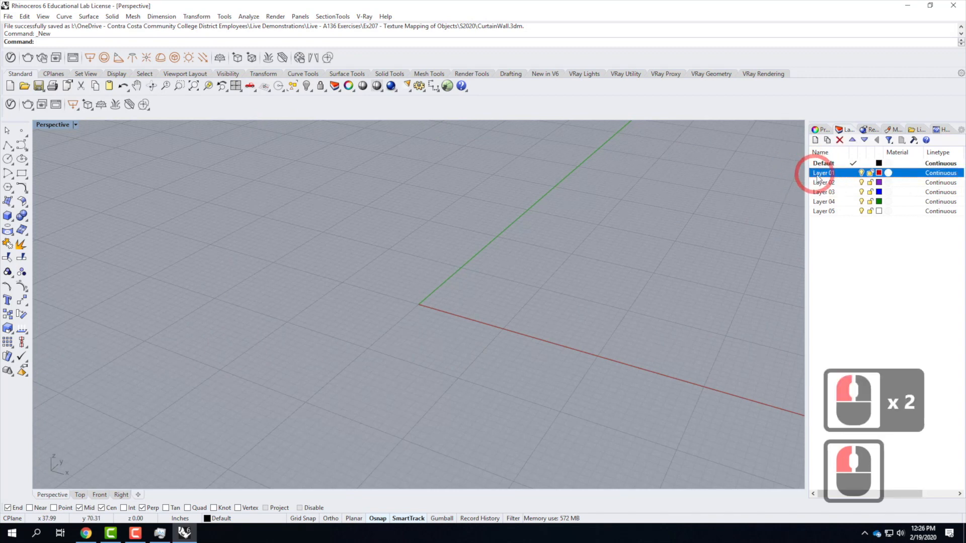
{"action": "double_click", "coordinate": [835, 174]}
{"action": "left_click", "coordinate": [761, 158]}
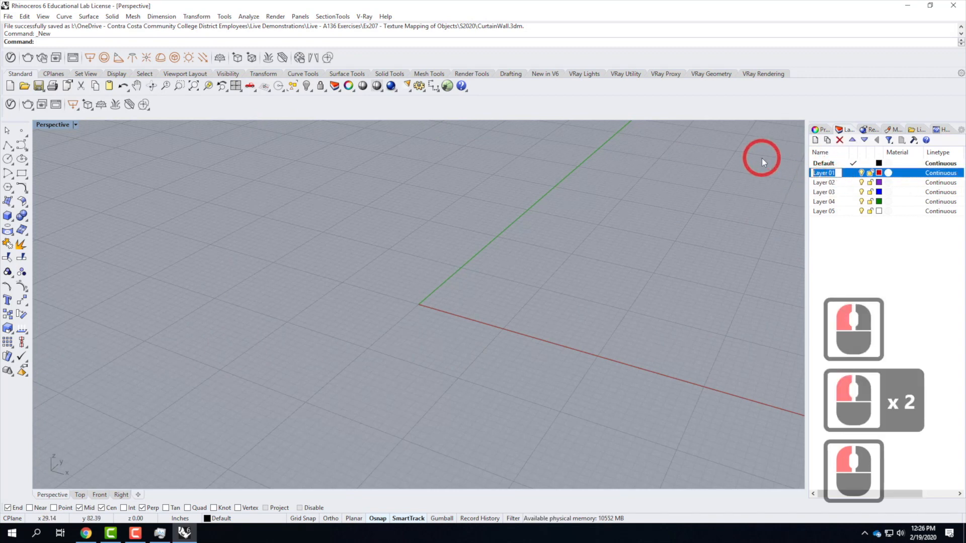
{"action": "type", "text": "Environment"}
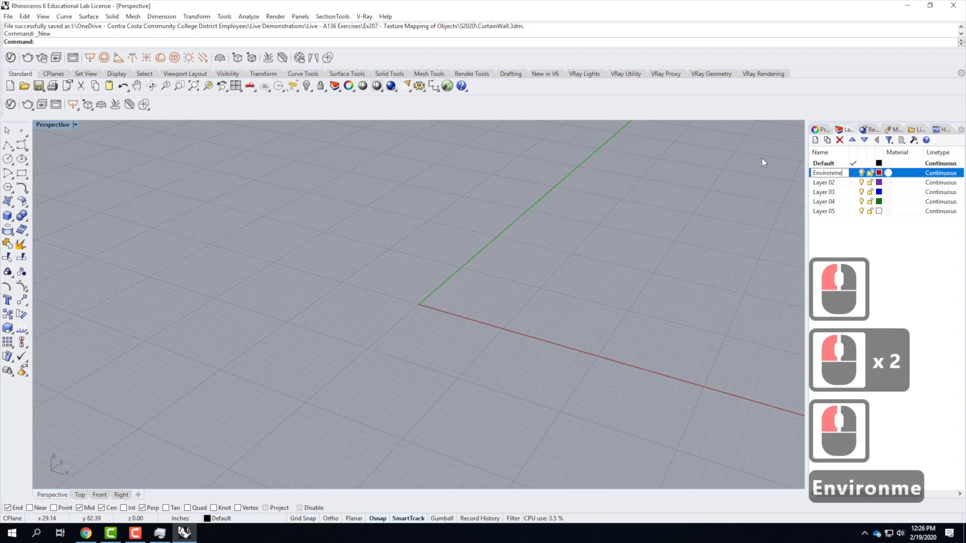
{"action": "key", "text": "Return"}
Rename Layer 02 to IP and Layer 03 to Light.
{"action": "left_click", "coordinate": [828, 183]}
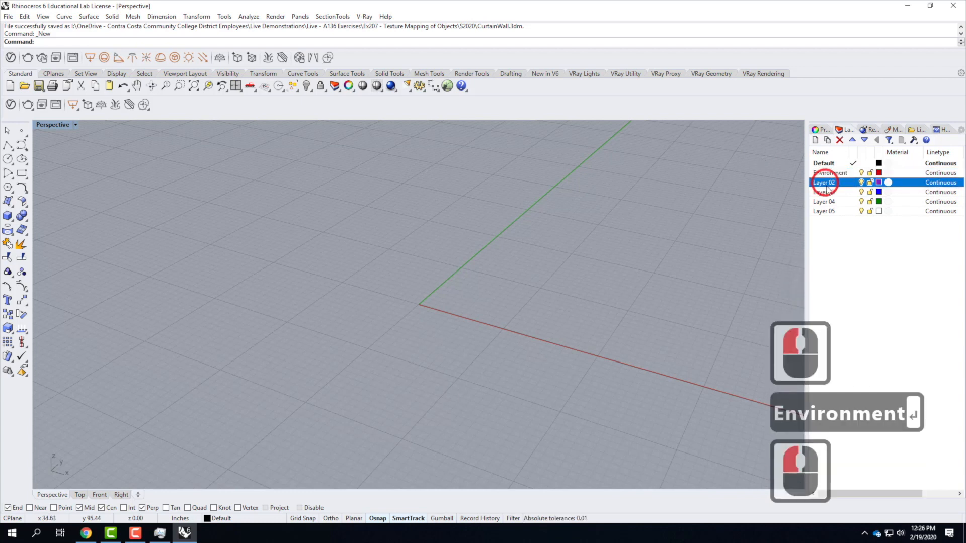
{"action": "left_click", "coordinate": [830, 183]}
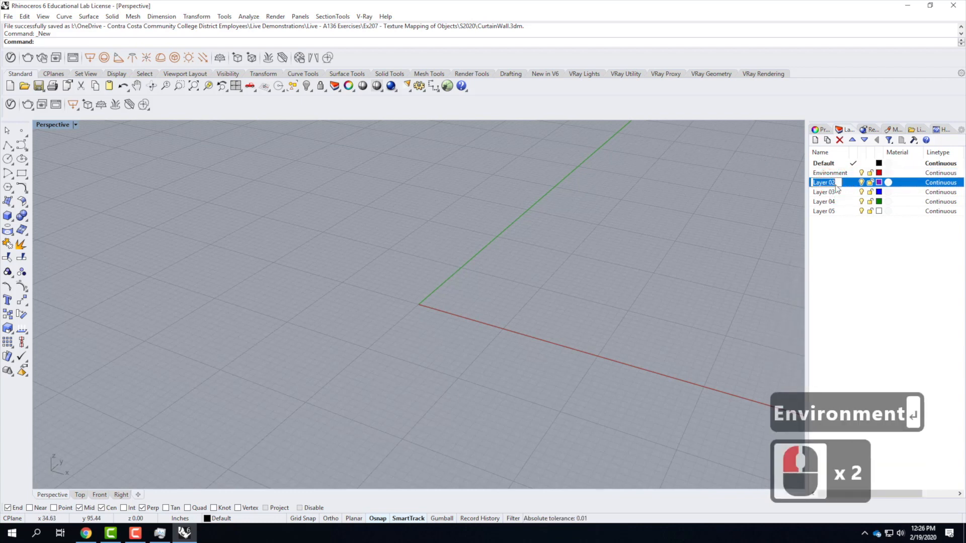
{"action": "type", "text": "IP"}
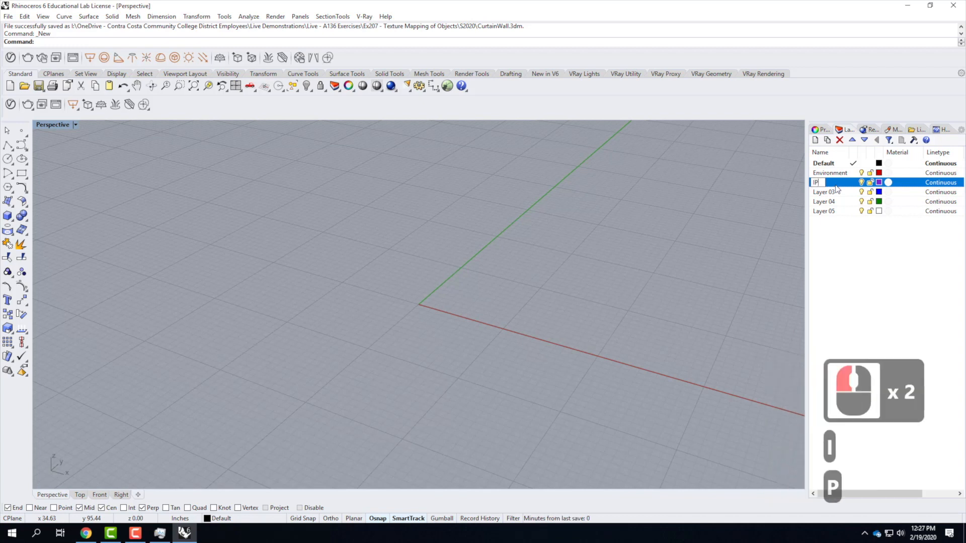
{"action": "key", "text": "Return"}
{"action": "double_click", "coordinate": [830, 193]}
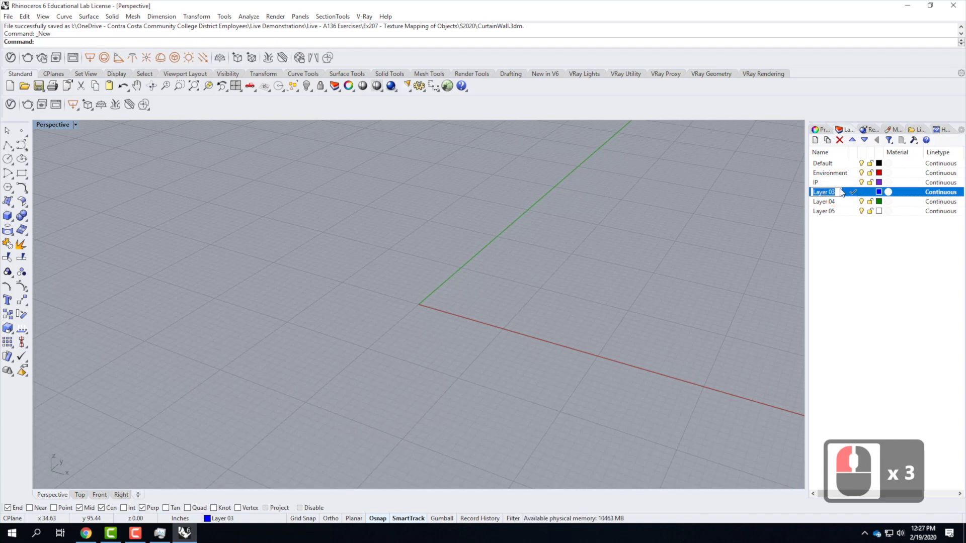
{"action": "type", "text": "Light"}
{"action": "key", "text": "Return"}
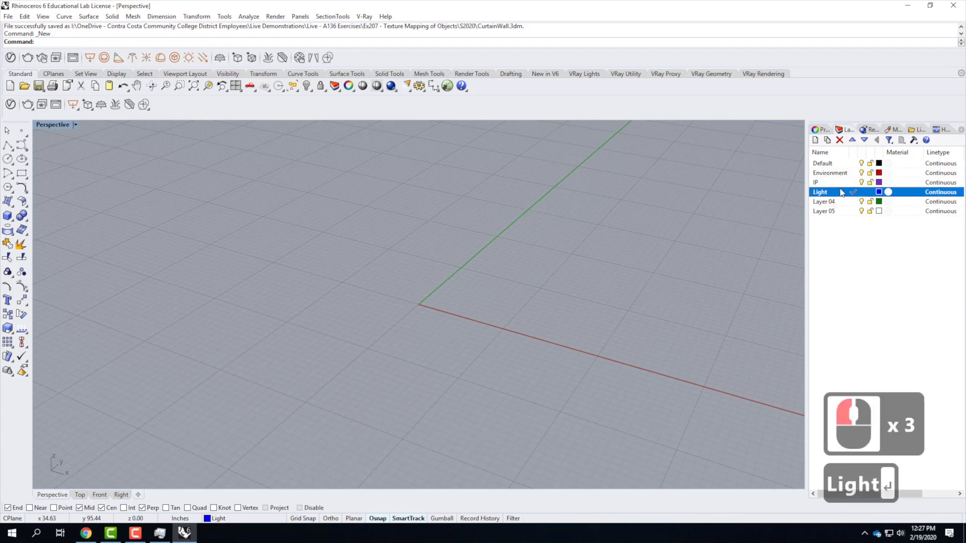
Nest the IP and Light layers under the Environment layer and make IP the current layer.
{"action": "left_click", "coordinate": [827, 191]}
{"action": "left_click", "coordinate": [829, 183], "text": "shift"}
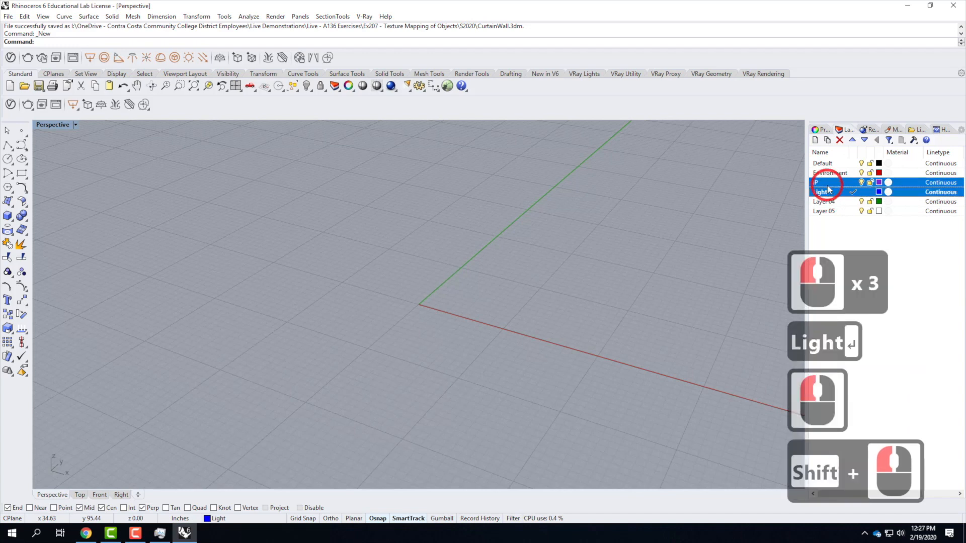
{"action": "left_click_drag", "start_coordinate": [829, 186], "coordinate": [831, 173]}
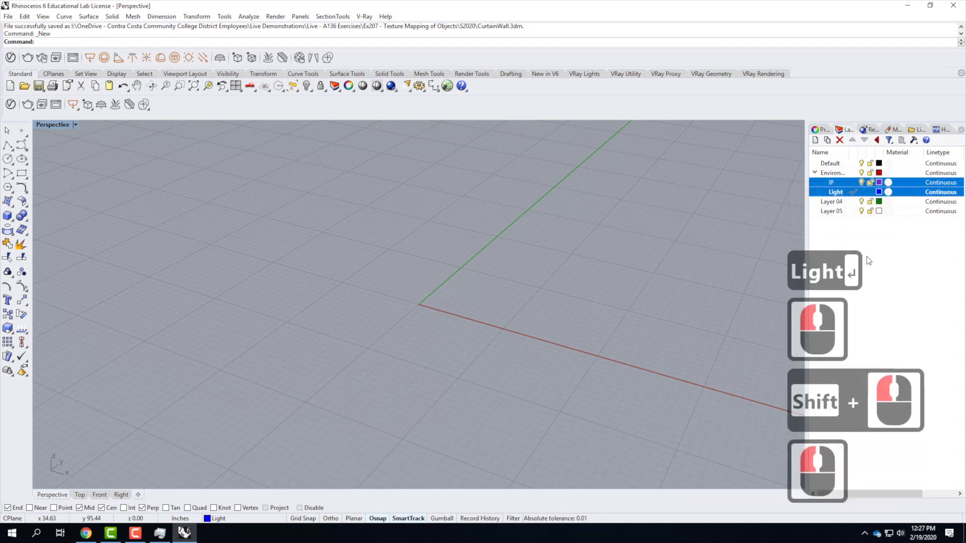
{"action": "left_click", "coordinate": [902, 273]}
{"action": "left_click", "coordinate": [891, 243]}
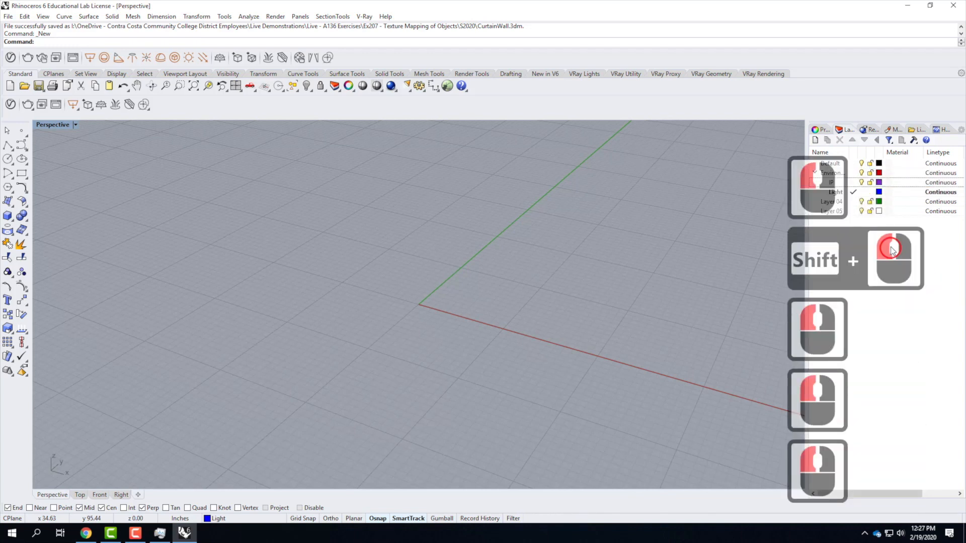
{"action": "double_click", "coordinate": [853, 183]}
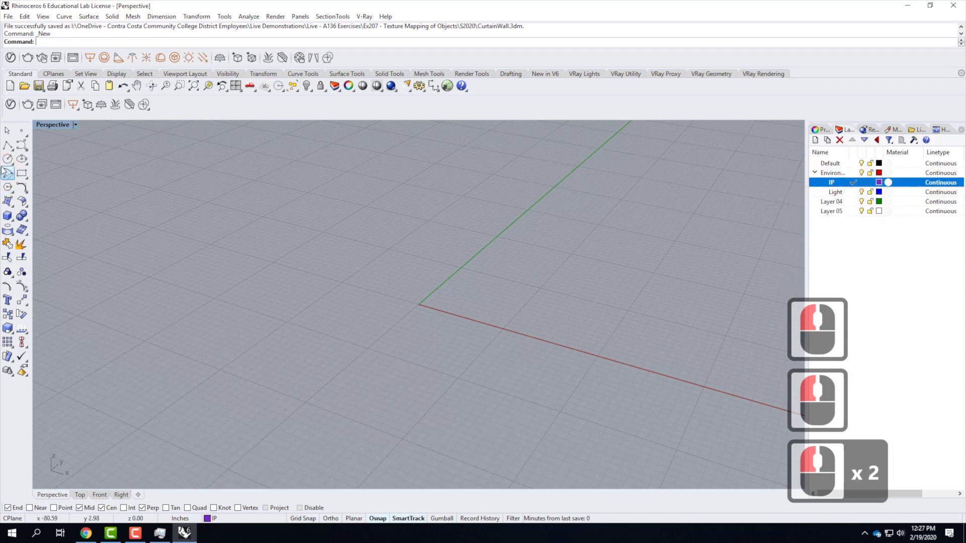
Add a V-Ray infinite plane on the IP layer and select the Light layer.
{"action": "left_click", "coordinate": [112, 104]}
{"action": "left_click", "coordinate": [207, 162]}
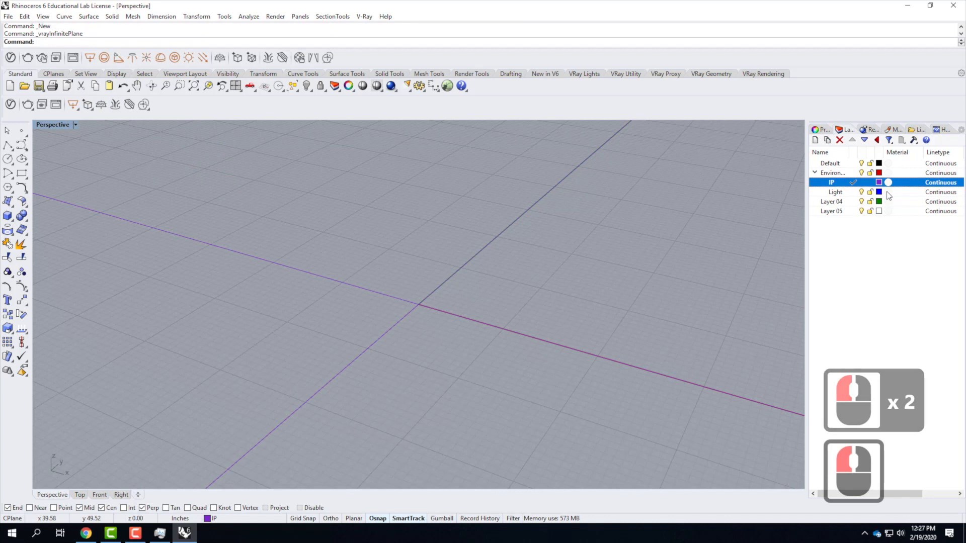
{"action": "left_click", "coordinate": [836, 192]}
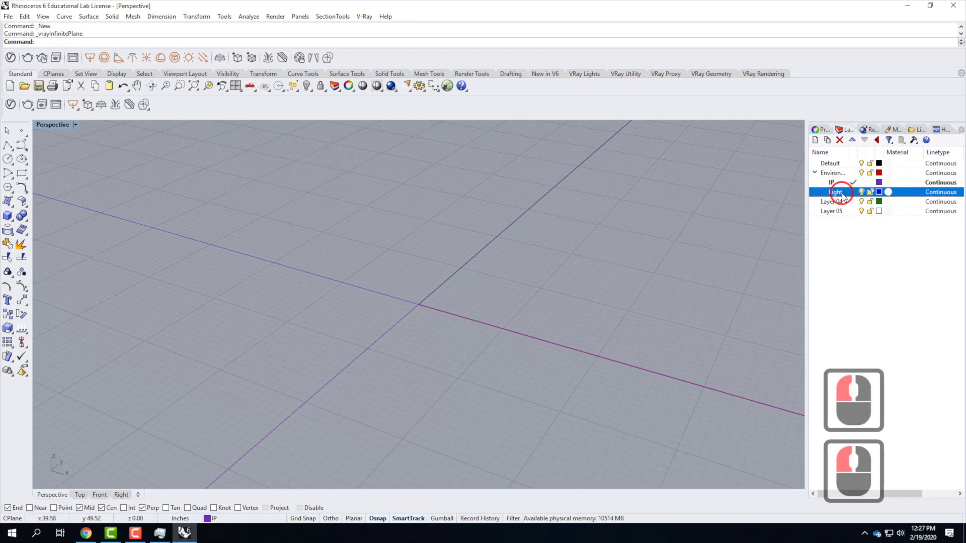
Draw a guide box about 48 inches high around the origin.
{"action": "left_click", "coordinate": [14, 213]}
{"action": "left_click", "coordinate": [354, 262]}
{"action": "left_click", "coordinate": [377, 325]}
{"action": "left_click", "coordinate": [18, 242]}
{"action": "left_click", "coordinate": [7, 216]}
{"action": "left_click", "coordinate": [377, 222]}
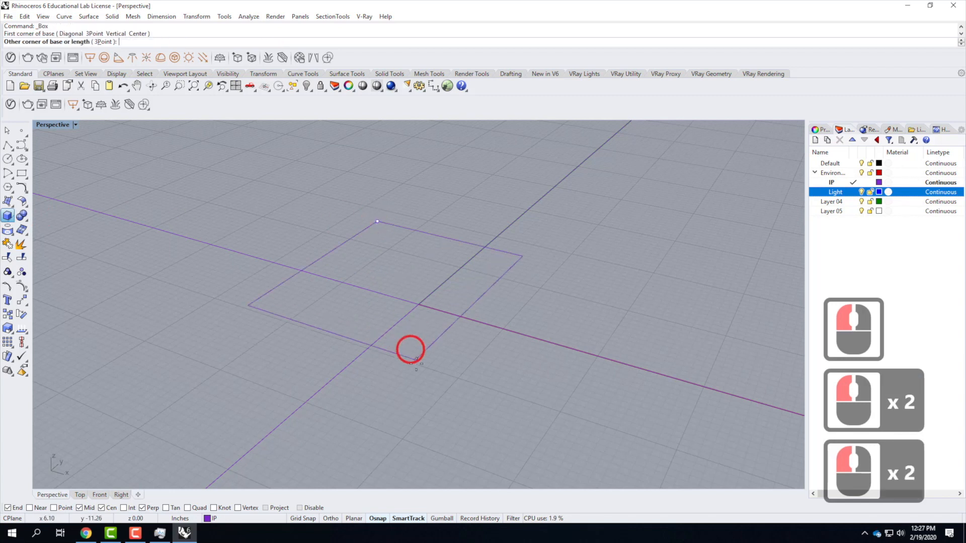
{"action": "left_click", "coordinate": [402, 407]}
{"action": "scroll", "coordinate": [371, 369], "scroll_direction": "down", "scroll_amount": 5}
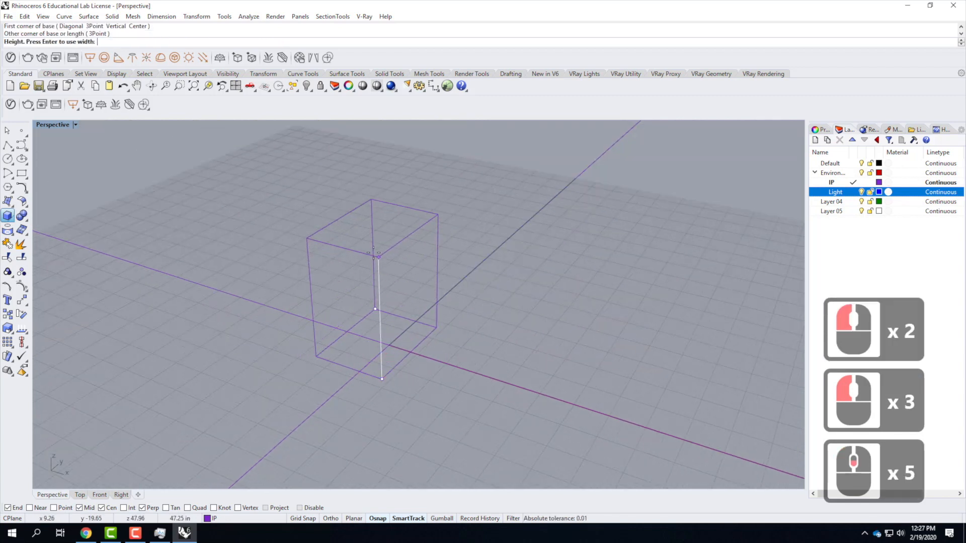
{"action": "left_click", "coordinate": [369, 257]}
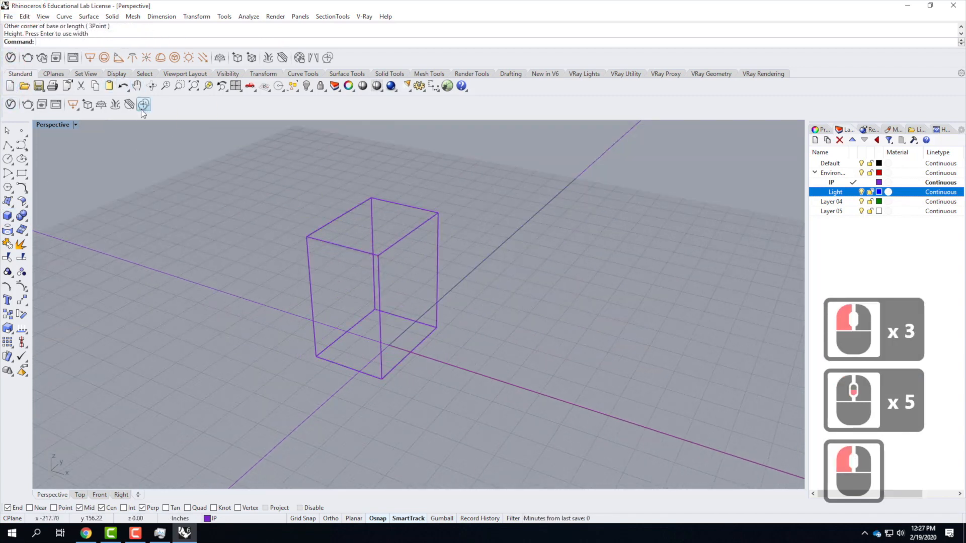
Place a directional light aimed from the guide box's near top corner to its far bottom corner.
{"action": "left_click", "coordinate": [115, 104]}
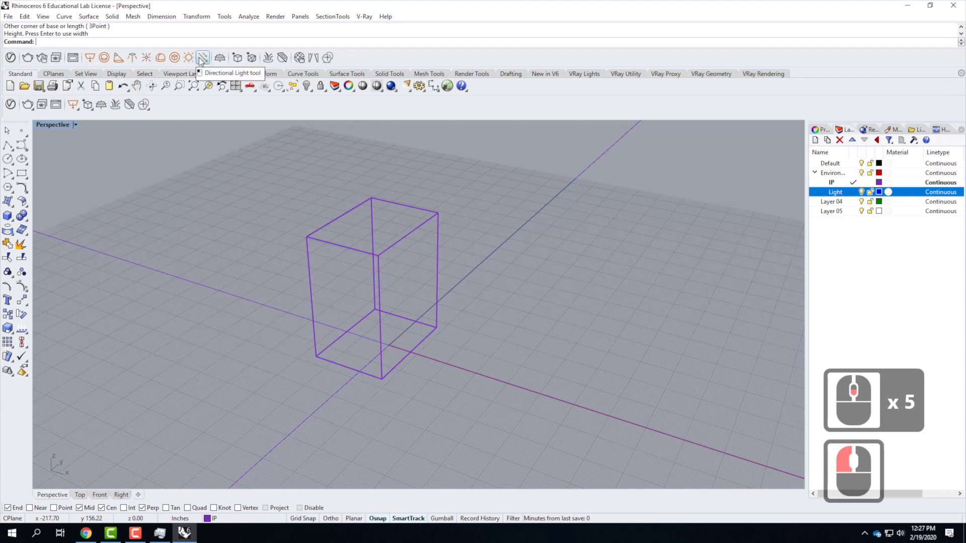
{"action": "left_click", "coordinate": [310, 190]}
{"action": "left_click", "coordinate": [435, 327]}
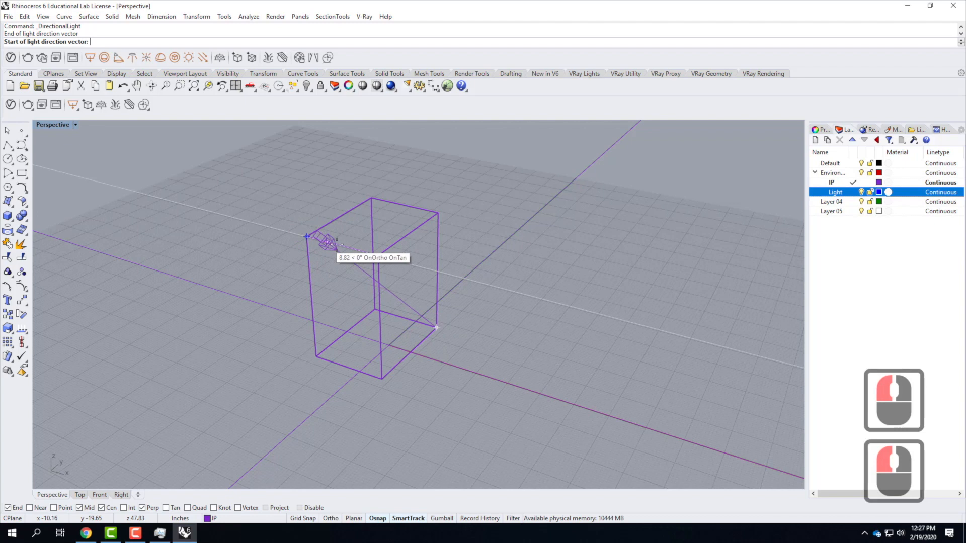
{"action": "key", "text": "Escape"}
{"action": "right_click", "coordinate": [376, 306]}
{"action": "left_click", "coordinate": [375, 309]}
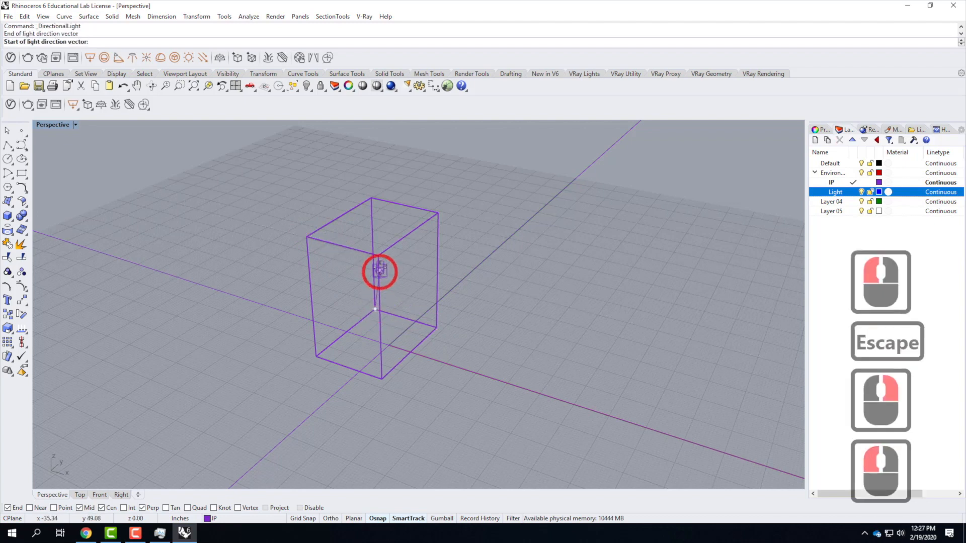
{"action": "left_click", "coordinate": [379, 256]}
Delete the guide box, keeping only the directional light and infinite plane, and clear the layer selection.
{"action": "right_click_drag", "start_coordinate": [476, 295], "coordinate": [388, 266]}
{"action": "left_click", "coordinate": [388, 224]}
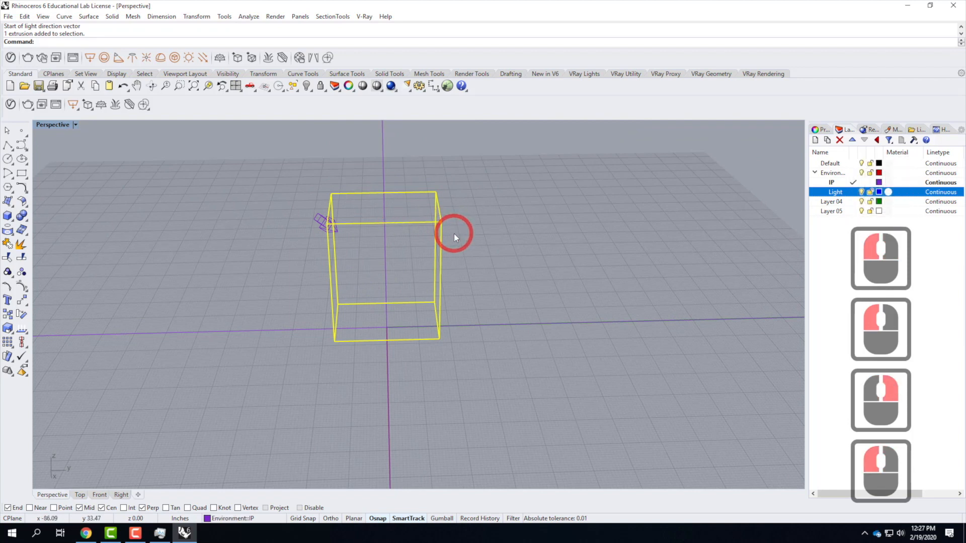
{"action": "key", "text": "Delete"}
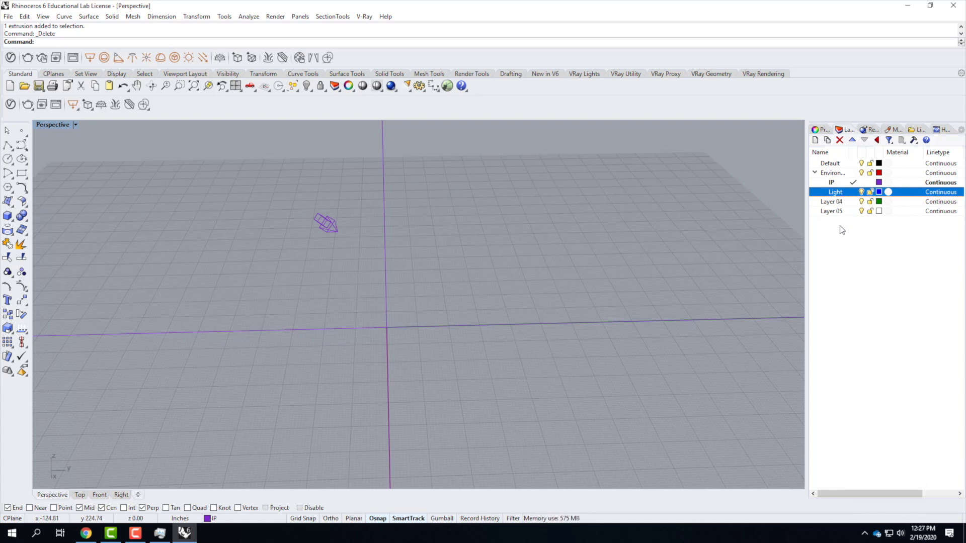
{"action": "left_click", "coordinate": [842, 250]}
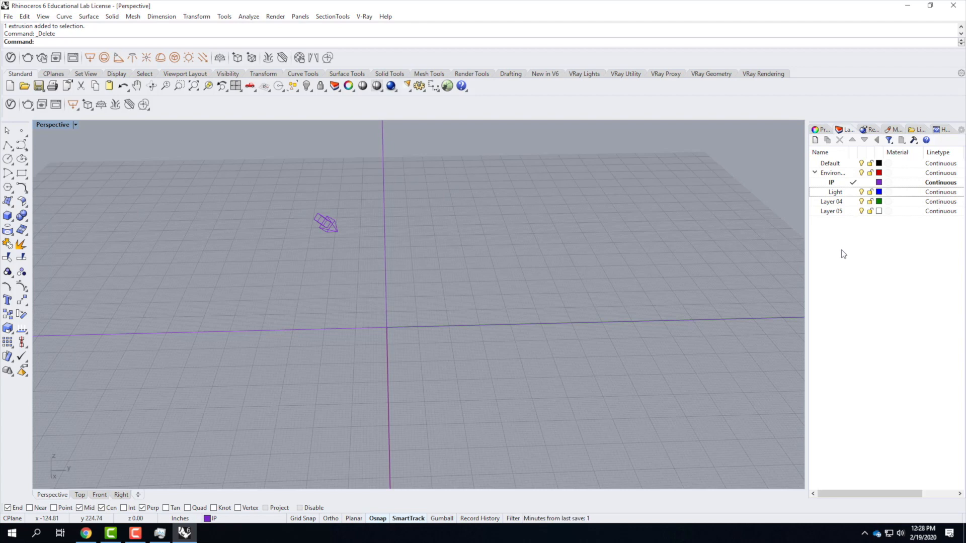
Rename Layer 04 to Blocks and make it the current layer.
{"action": "left_click", "coordinate": [831, 204]}
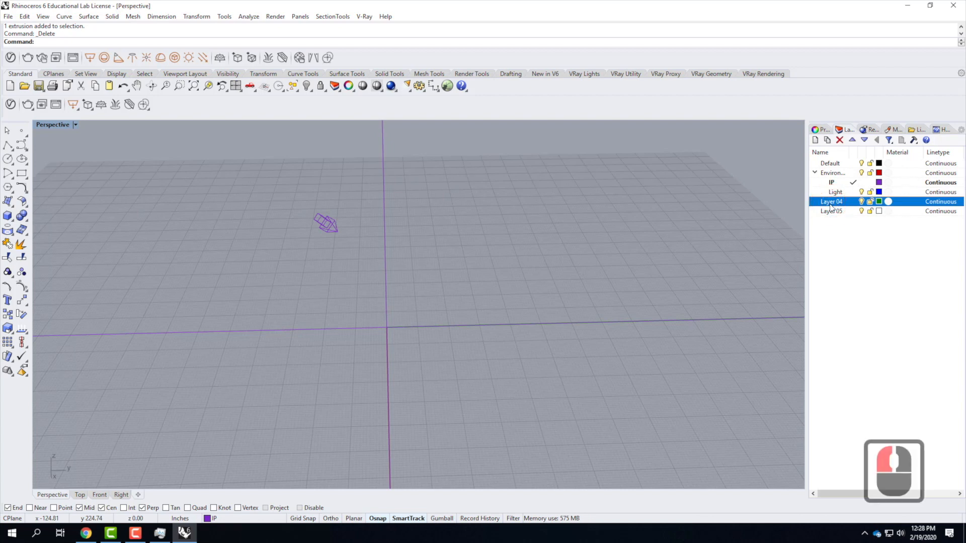
{"action": "double_click", "coordinate": [846, 202]}
{"action": "left_click", "coordinate": [762, 199]}
{"action": "type", "text": "B"}
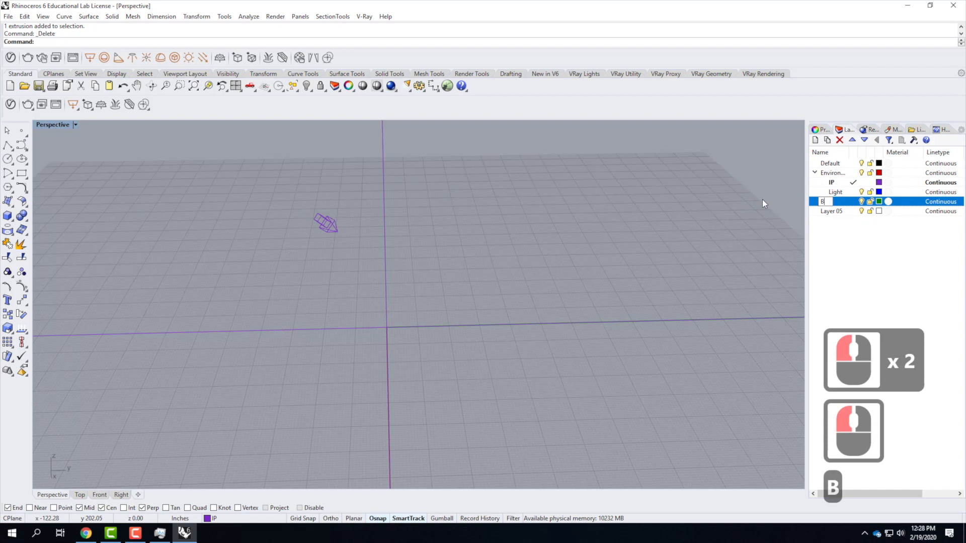
{"action": "type", "text": "locks"}
{"action": "key", "text": "Return"}
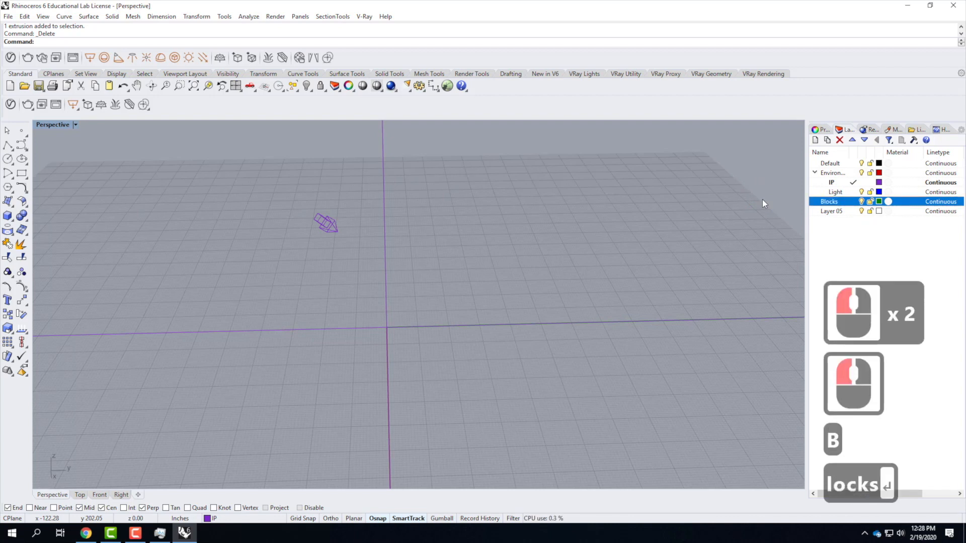
{"action": "left_click", "coordinate": [853, 202]}
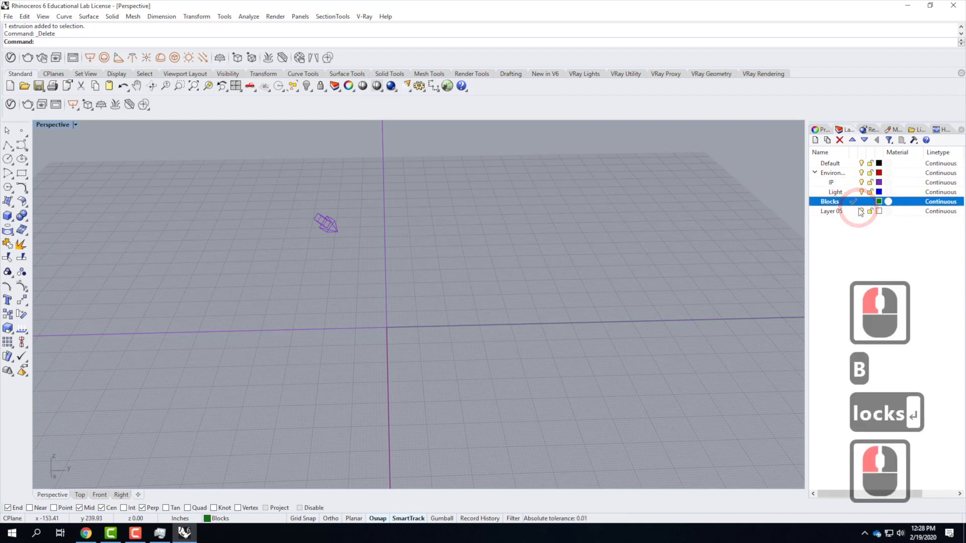
Switch the Perspective viewport to the Shaded display mode.
{"action": "right_click_drag", "start_coordinate": [343, 284], "coordinate": [407, 282]}
{"action": "left_click", "coordinate": [75, 125]}
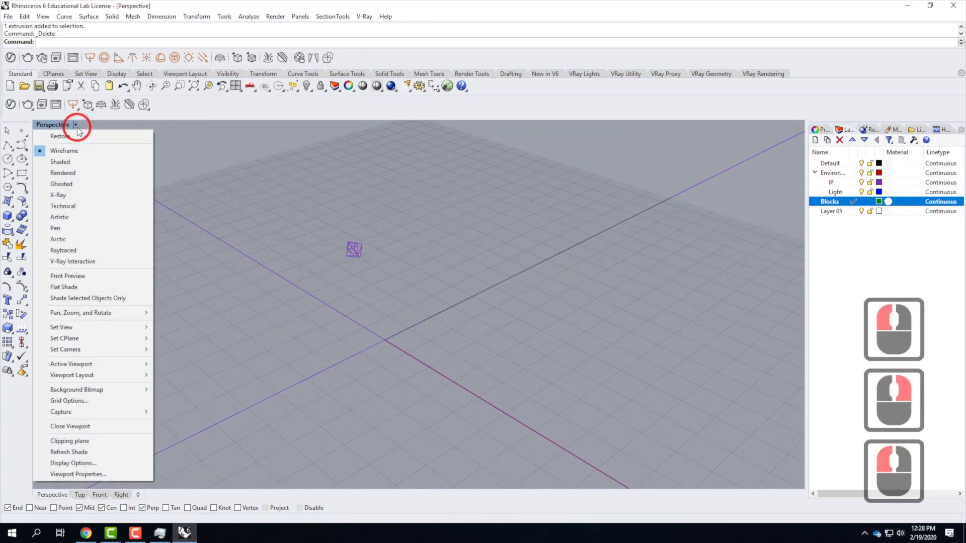
{"action": "left_click", "coordinate": [77, 162]}
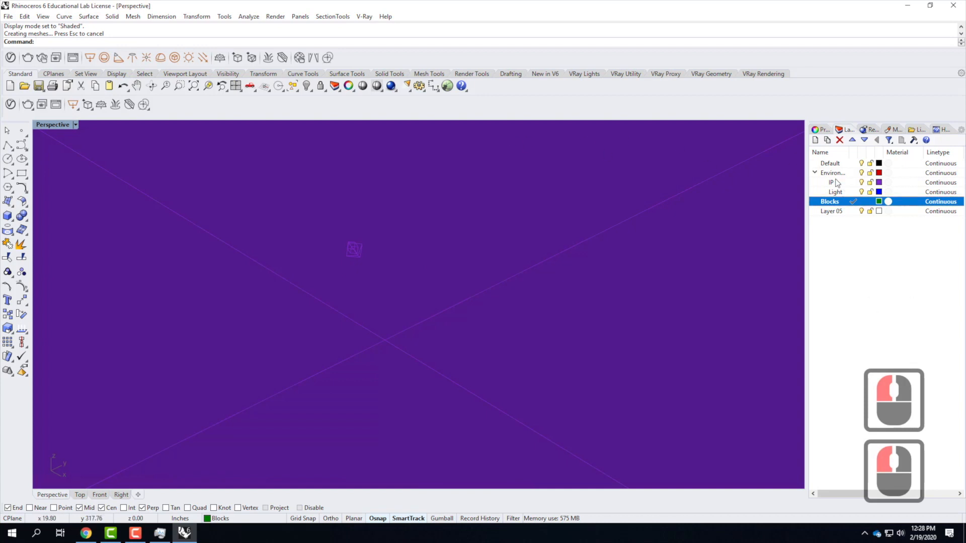
Set the IP layer's color to Black.
{"action": "left_click", "coordinate": [879, 182]}
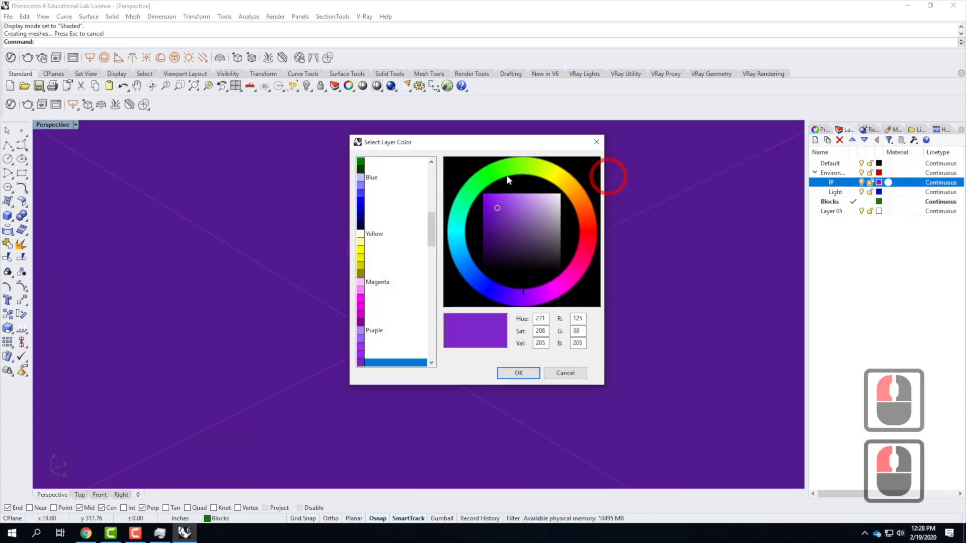
{"action": "scroll", "coordinate": [404, 223], "scroll_direction": "down", "scroll_amount": 7}
{"action": "scroll", "coordinate": [404, 222], "scroll_direction": "up", "scroll_amount": 7}
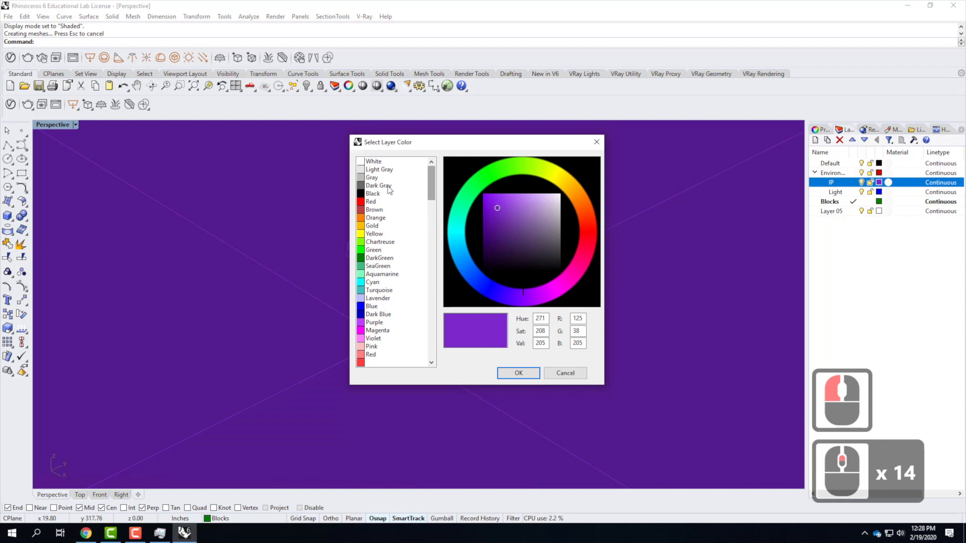
{"action": "left_click", "coordinate": [379, 195]}
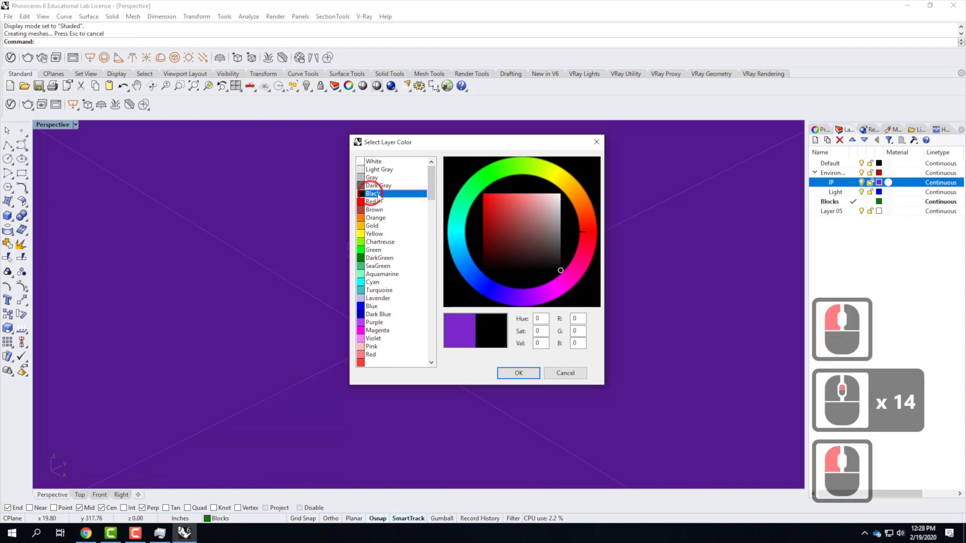
{"action": "left_click", "coordinate": [512, 373]}
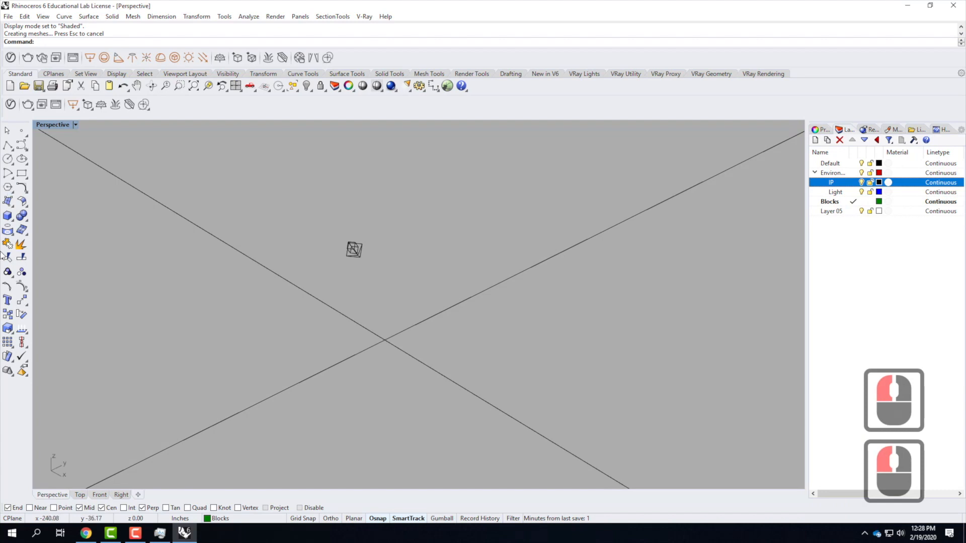
{"action": "left_click", "coordinate": [26, 17]}
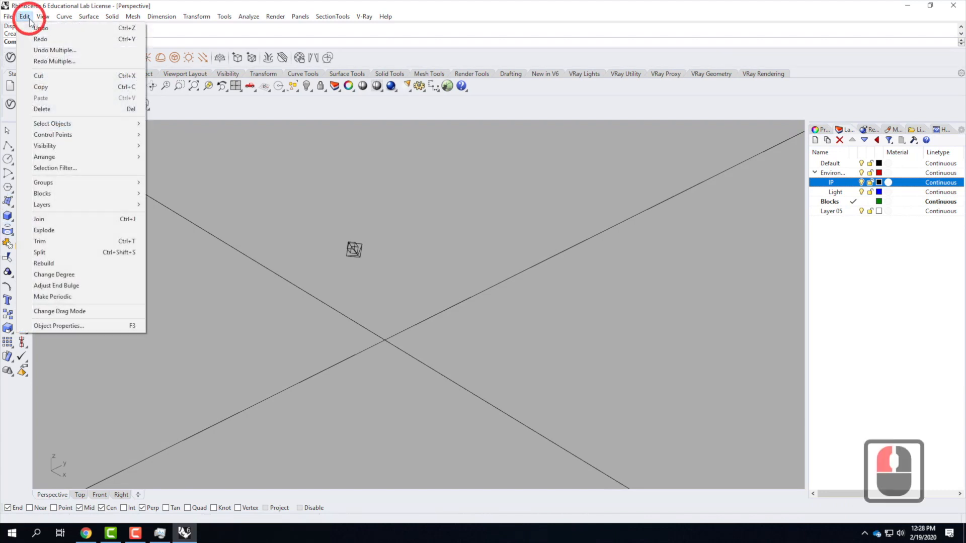
{"action": "mouse_move", "coordinate": [45, 193]}
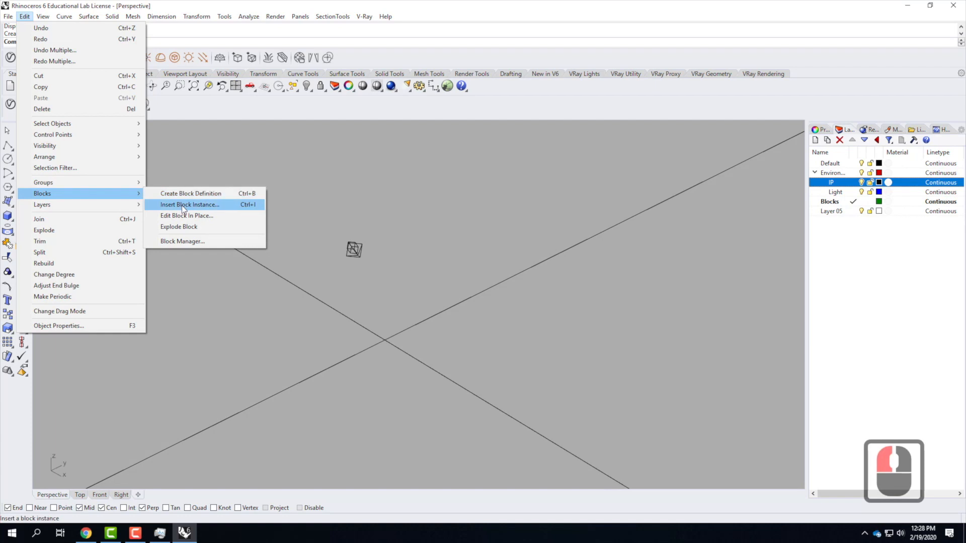
{"action": "left_click", "coordinate": [183, 206]}
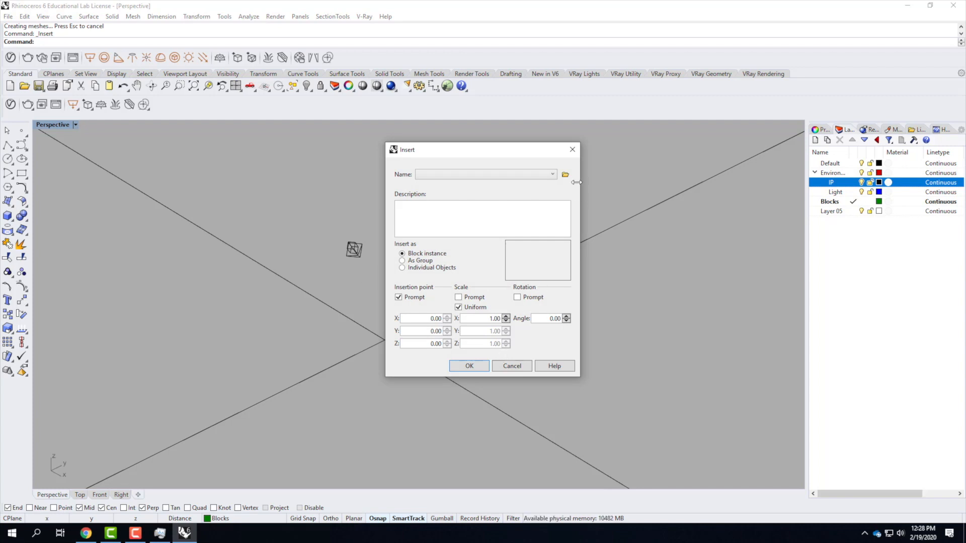
{"action": "left_click_drag", "start_coordinate": [487, 149], "coordinate": [359, 146]}
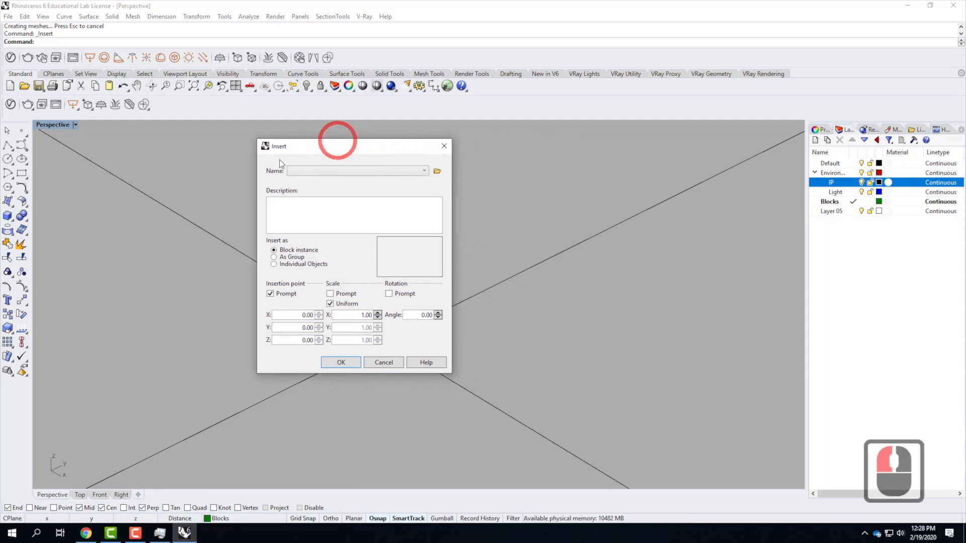
{"action": "left_click", "coordinate": [438, 172]}
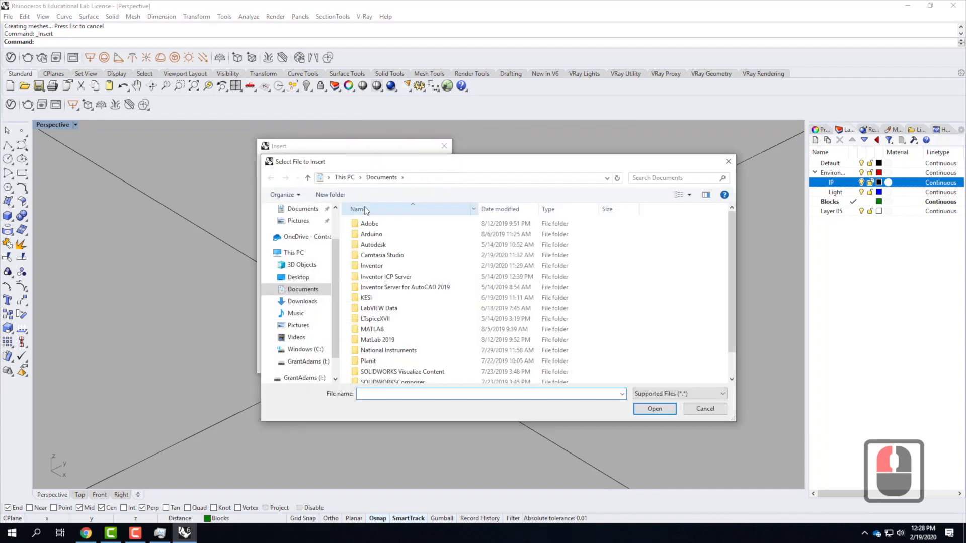
{"action": "left_click", "coordinate": [313, 234]}
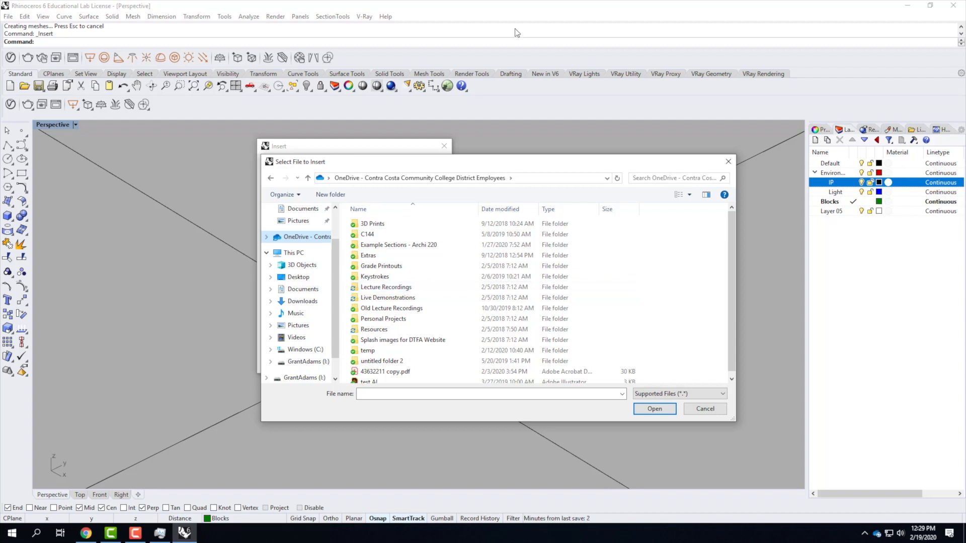
{"action": "left_click", "coordinate": [705, 408]}
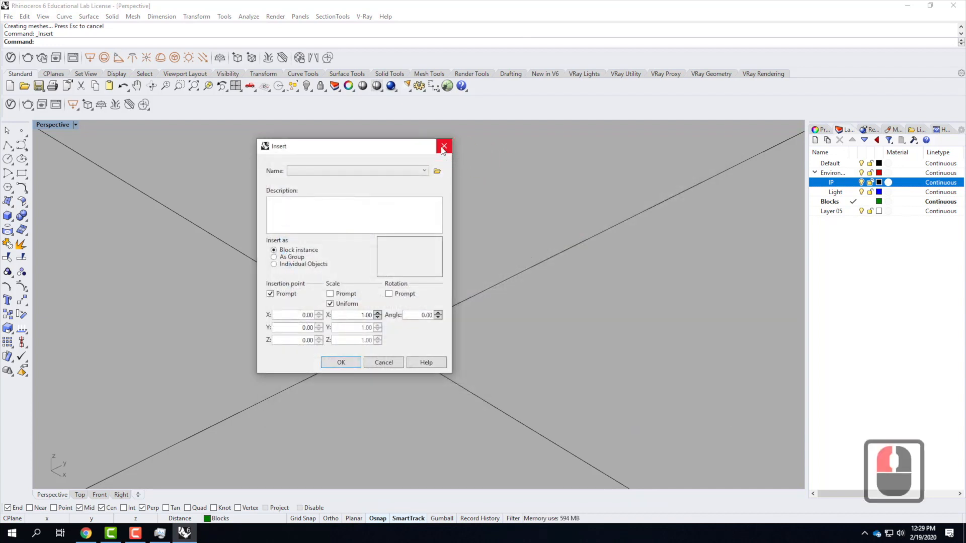
{"action": "left_click", "coordinate": [444, 146]}
Start a block insertion and load Bridge.3dm from the S2020 folder of Ex207 - Texture Mapping of Objects on OneDrive.
{"action": "left_click", "coordinate": [24, 17]}
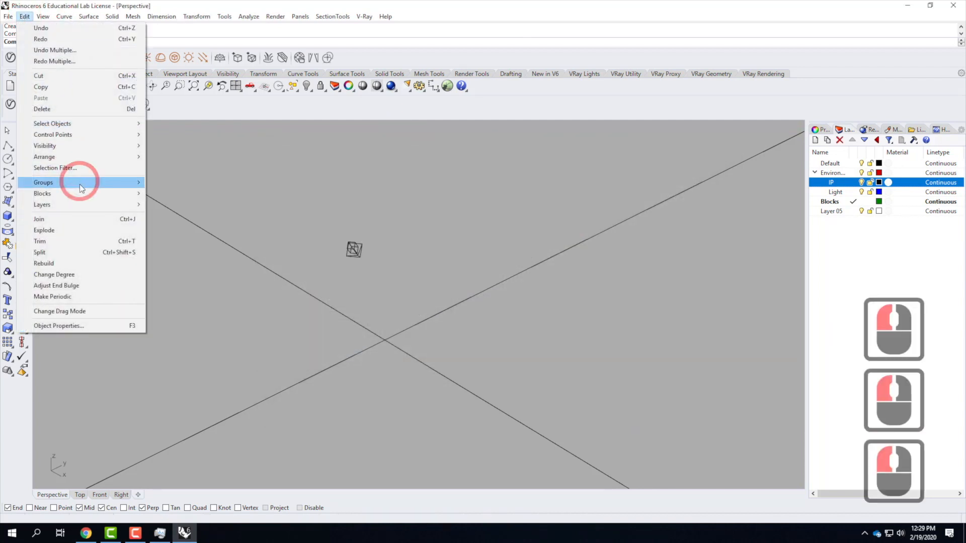
{"action": "mouse_move", "coordinate": [74, 194]}
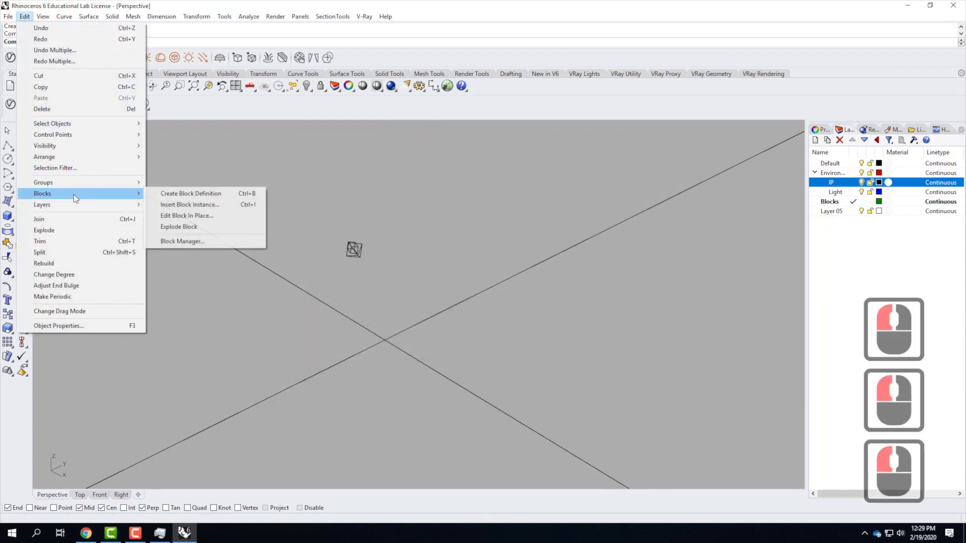
{"action": "left_click", "coordinate": [199, 206]}
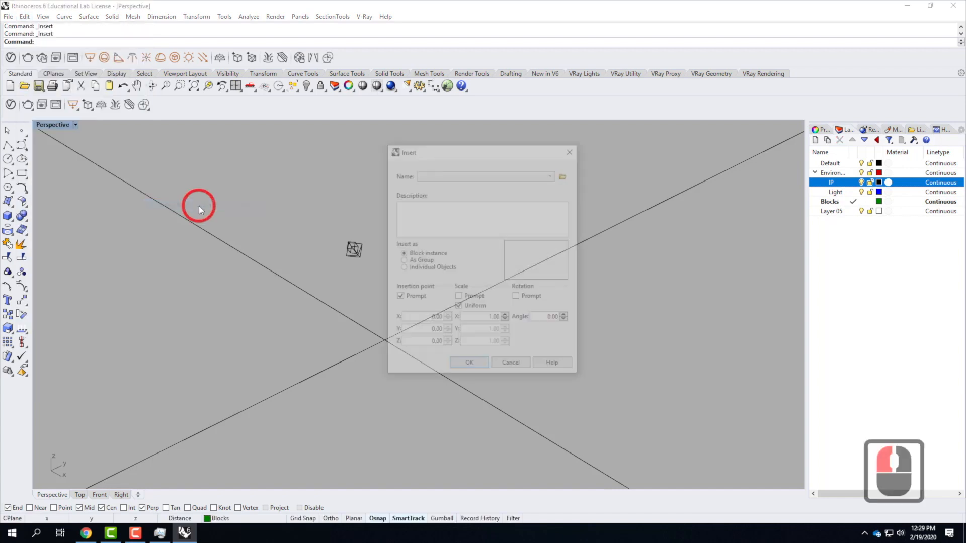
{"action": "left_click", "coordinate": [565, 175]}
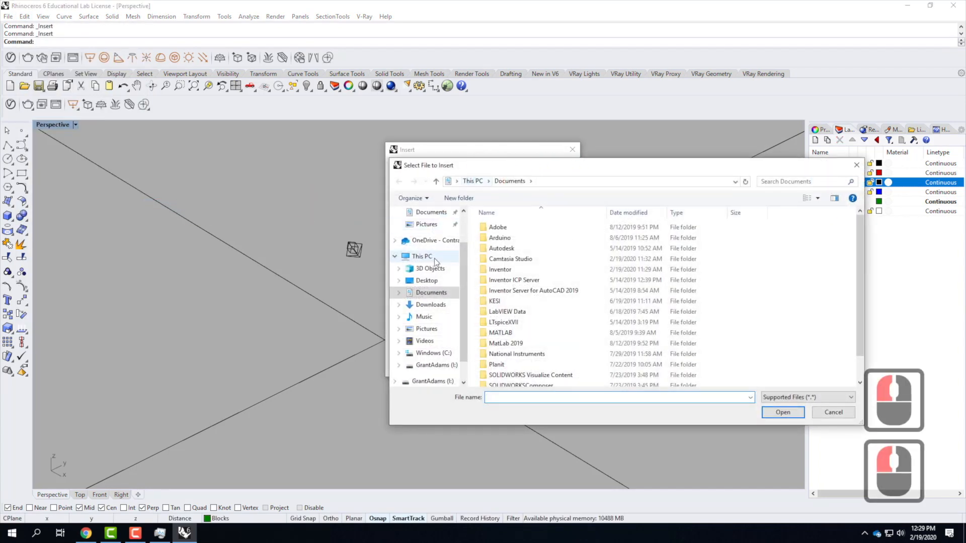
{"action": "left_click", "coordinate": [436, 244]}
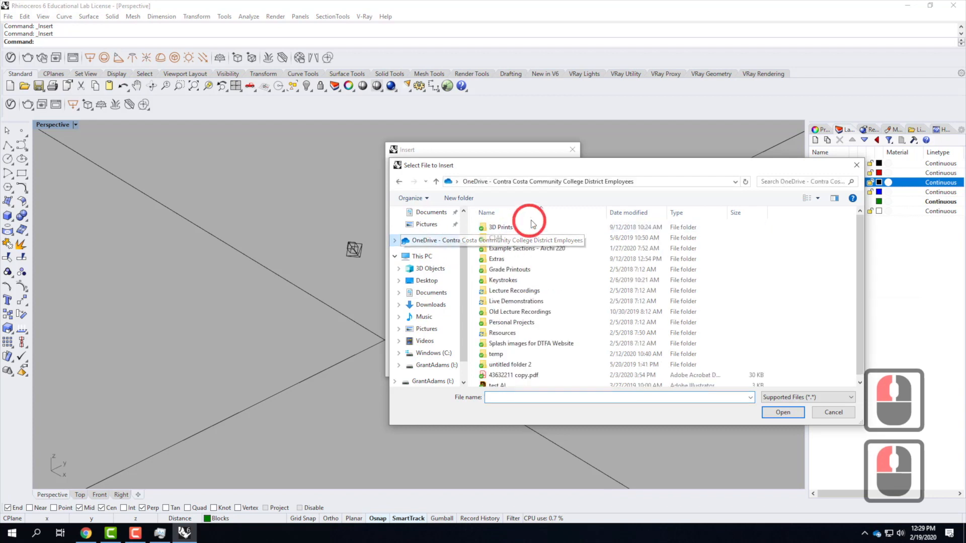
{"action": "double_click", "coordinate": [511, 302]}
{"action": "left_click", "coordinate": [502, 241]}
{"action": "double_click", "coordinate": [501, 241]}
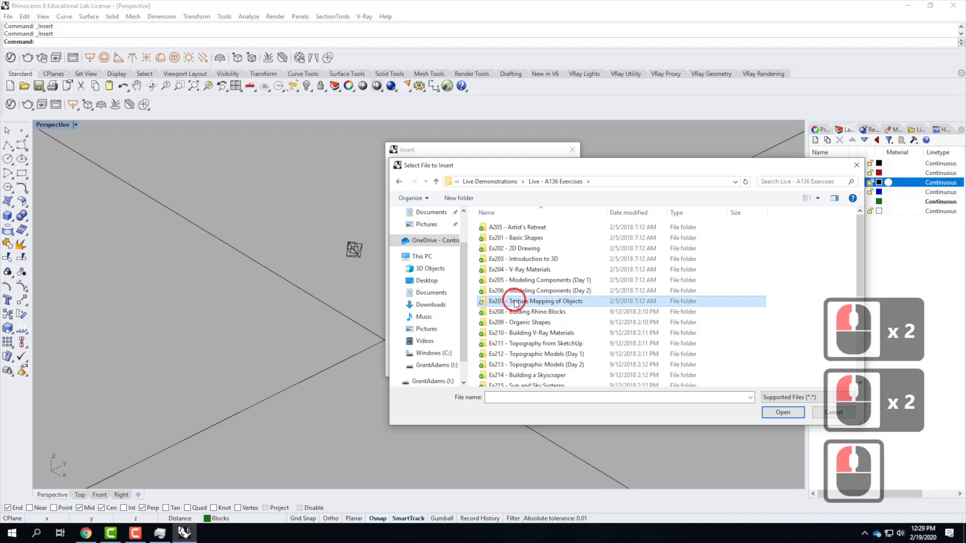
{"action": "double_click", "coordinate": [503, 301]}
{"action": "double_click", "coordinate": [497, 248]}
{"action": "left_click", "coordinate": [504, 226]}
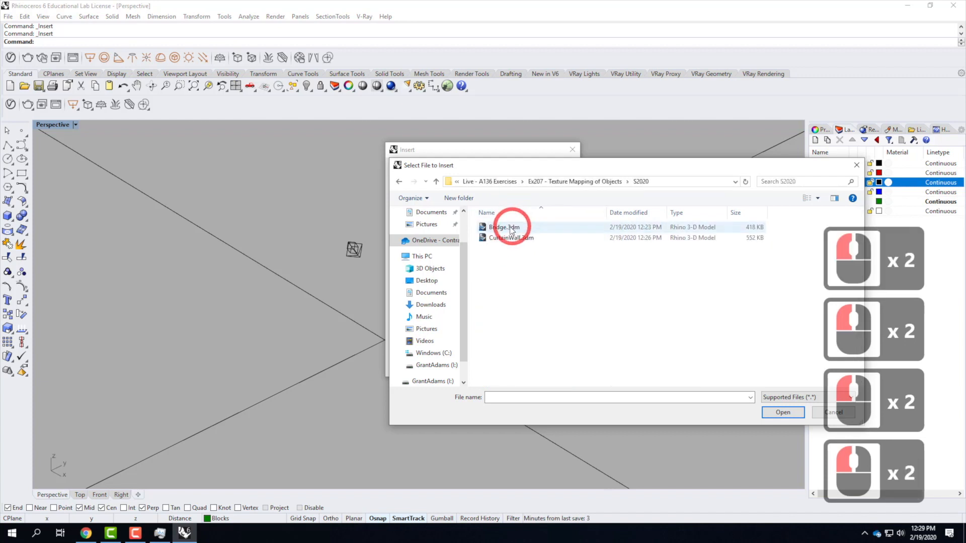
{"action": "left_click", "coordinate": [783, 412]}
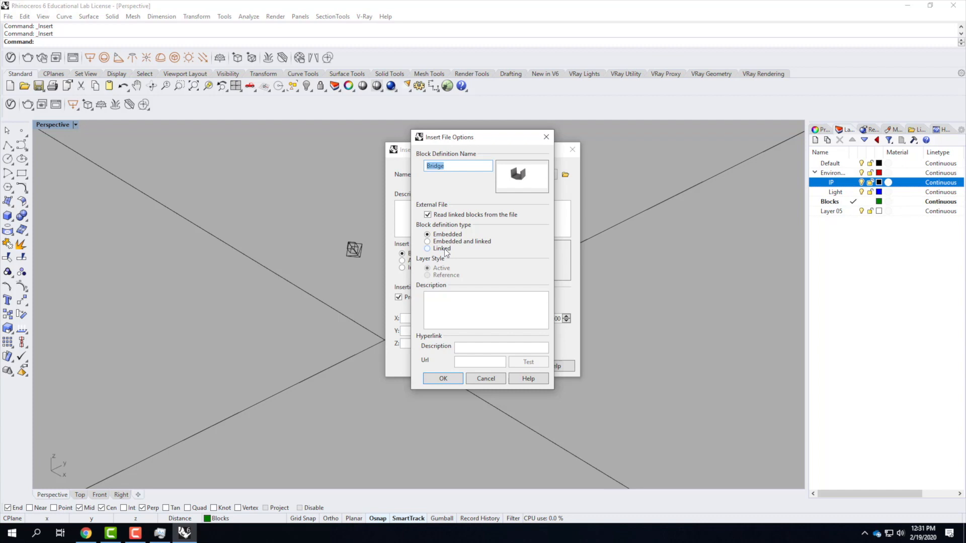
Insert Bridge as a linked block instance with the Reference layer style, placing it on the ground near the origin.
{"action": "left_click", "coordinate": [441, 249]}
{"action": "left_click", "coordinate": [546, 295]}
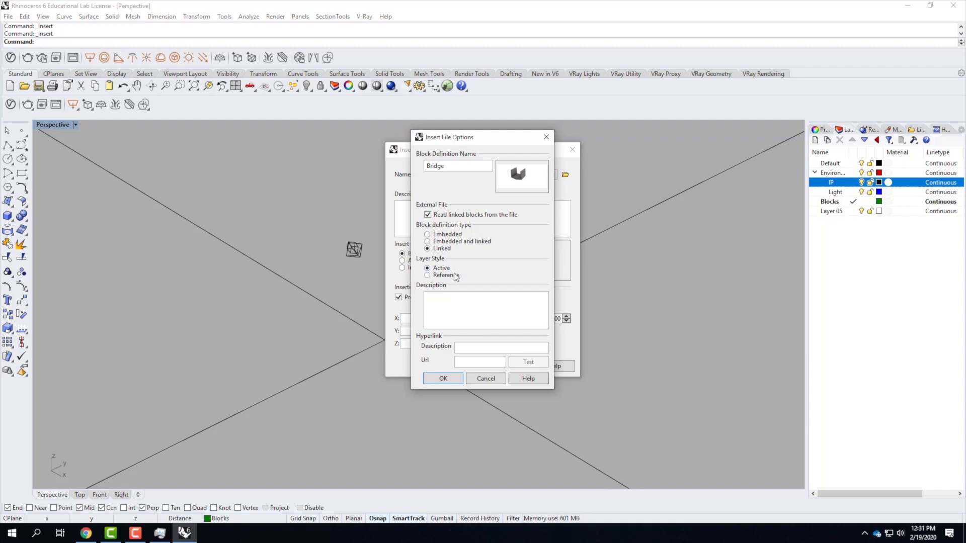
{"action": "left_click", "coordinate": [428, 275]}
{"action": "left_click", "coordinate": [449, 378]}
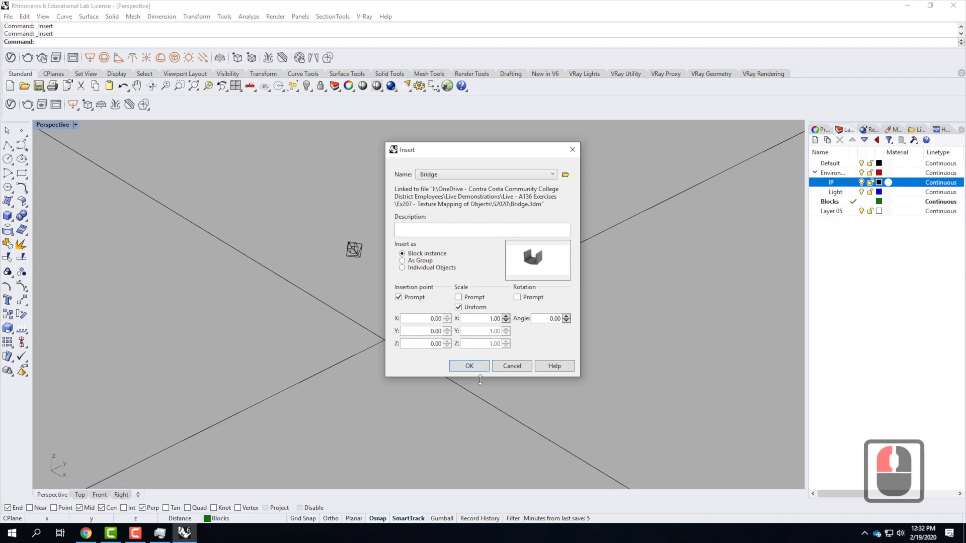
{"action": "left_click", "coordinate": [470, 365]}
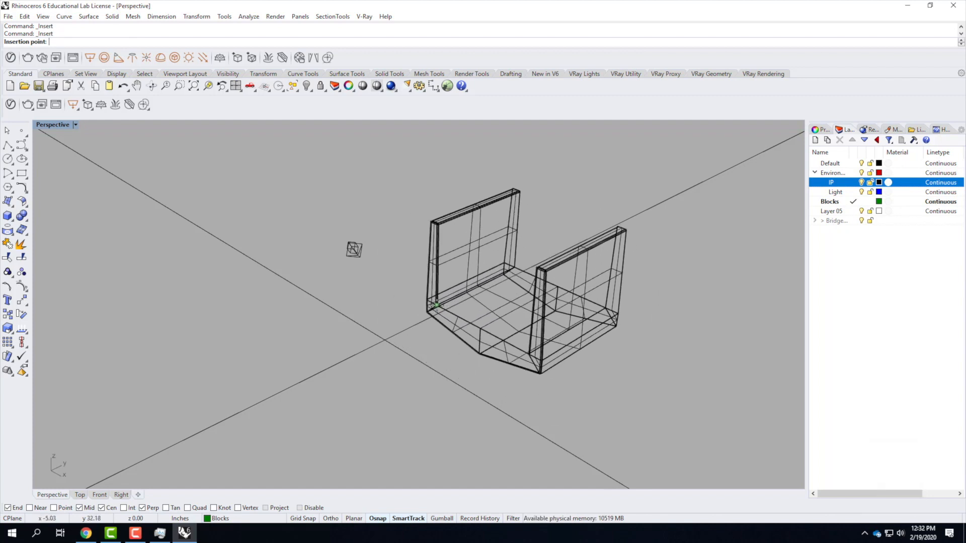
{"action": "left_click", "coordinate": [431, 312]}
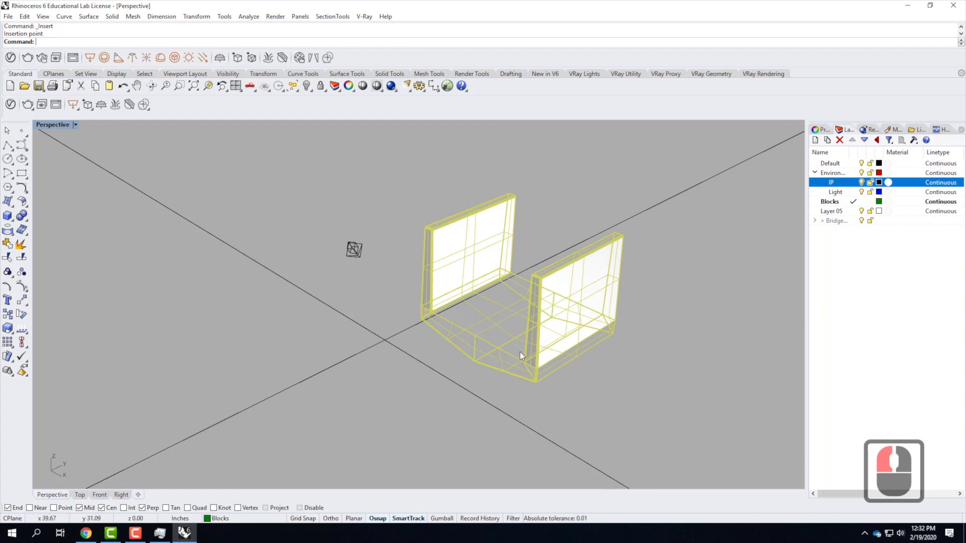
Move the Bridge block vertically upward by about 66 inches.
{"action": "right_click_drag", "start_coordinate": [521, 376], "coordinate": [508, 285]}
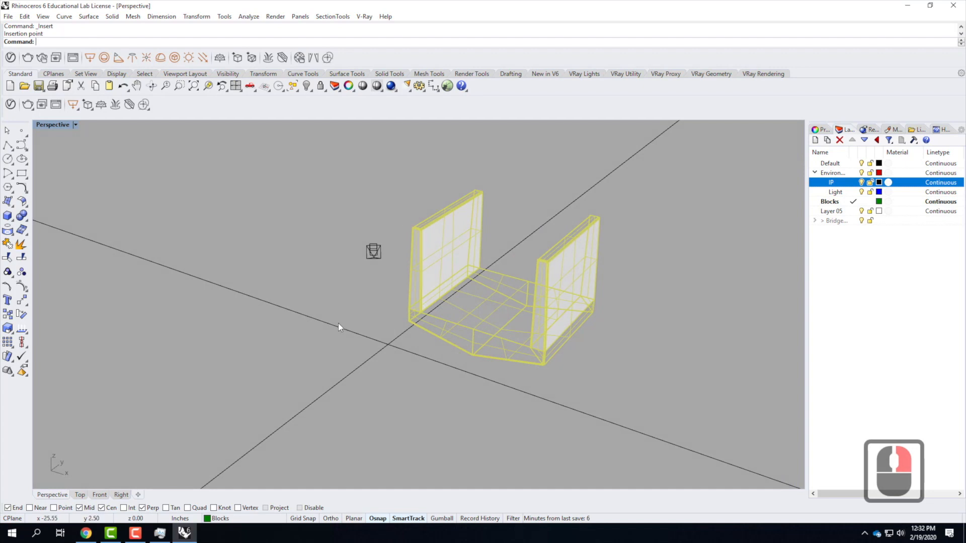
{"action": "type", "text": "movwe"}
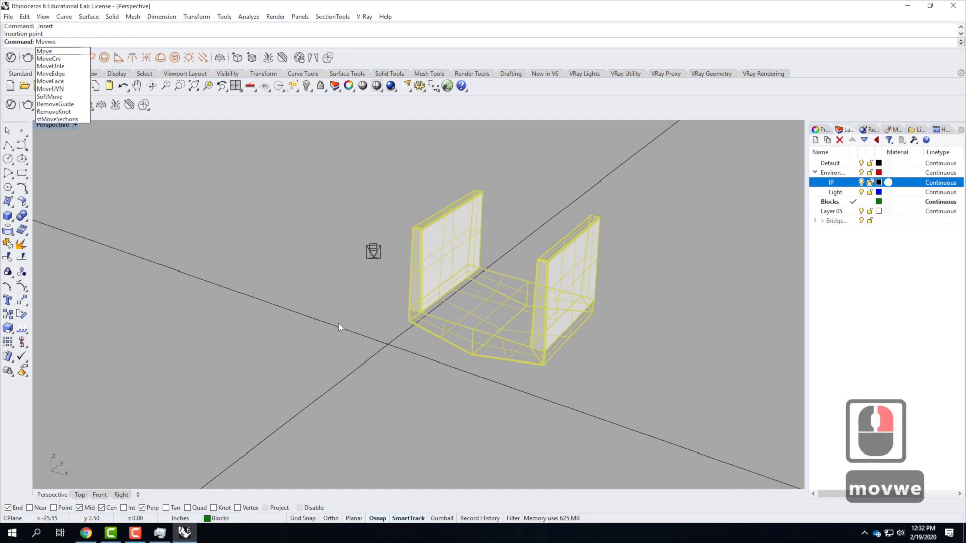
{"action": "key", "text": "BackSpace"}
{"action": "key", "text": "BackSpace"}
{"action": "type", "text": "e"}
{"action": "key", "text": "Return"}
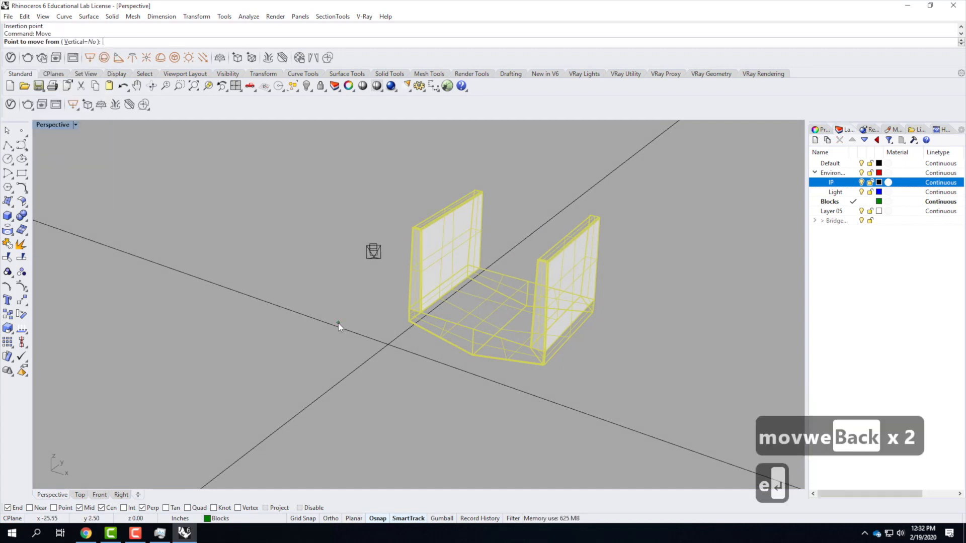
{"action": "type", "text": "v"}
{"action": "key", "text": "Return"}
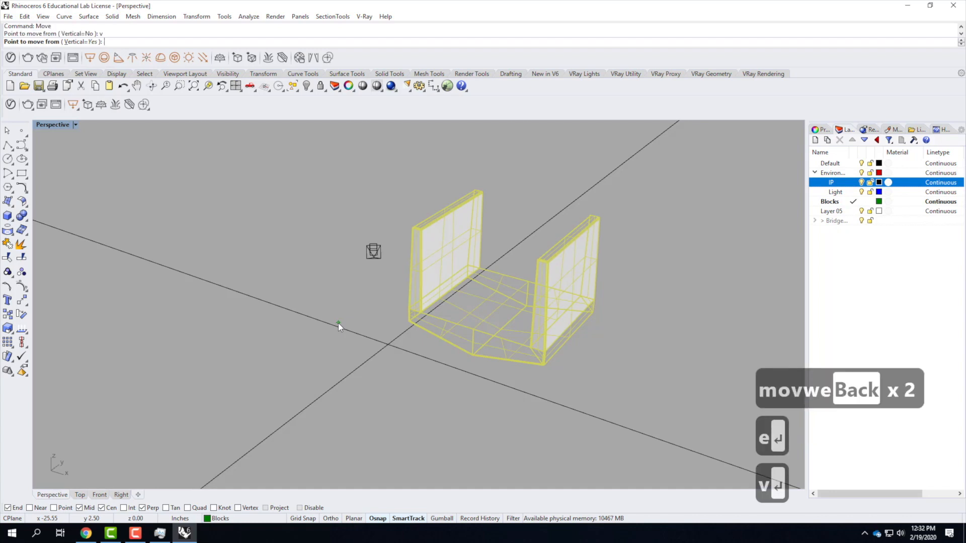
{"action": "left_click", "coordinate": [456, 397]}
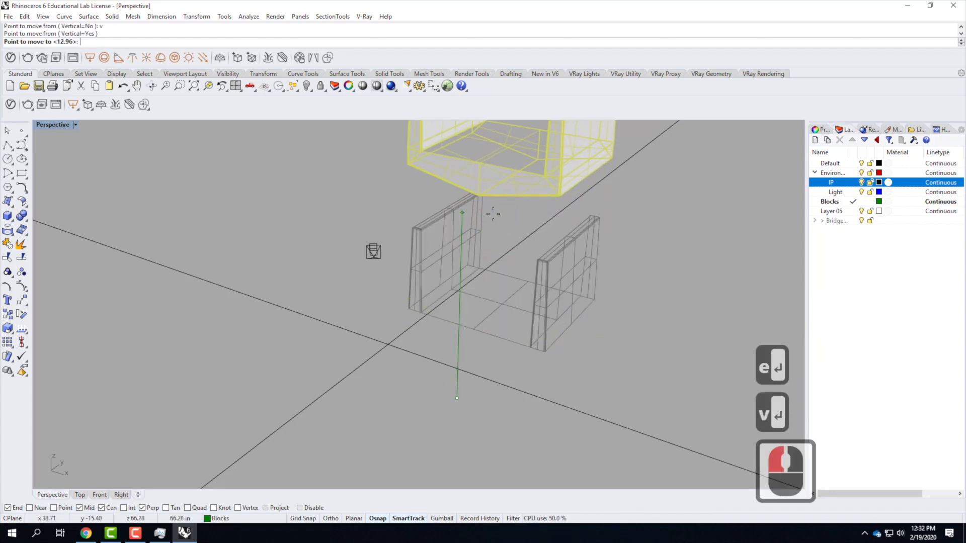
{"action": "left_click", "coordinate": [463, 313]}
Lock the Environment layer with its sublayers and select the Bridge block.
{"action": "scroll", "coordinate": [448, 321], "scroll_direction": "down", "scroll_amount": 5}
{"action": "right_click_drag", "start_coordinate": [448, 321], "coordinate": [574, 319]}
{"action": "scroll", "coordinate": [553, 232], "scroll_direction": "up", "scroll_amount": 4}
{"action": "left_click", "coordinate": [613, 262]}
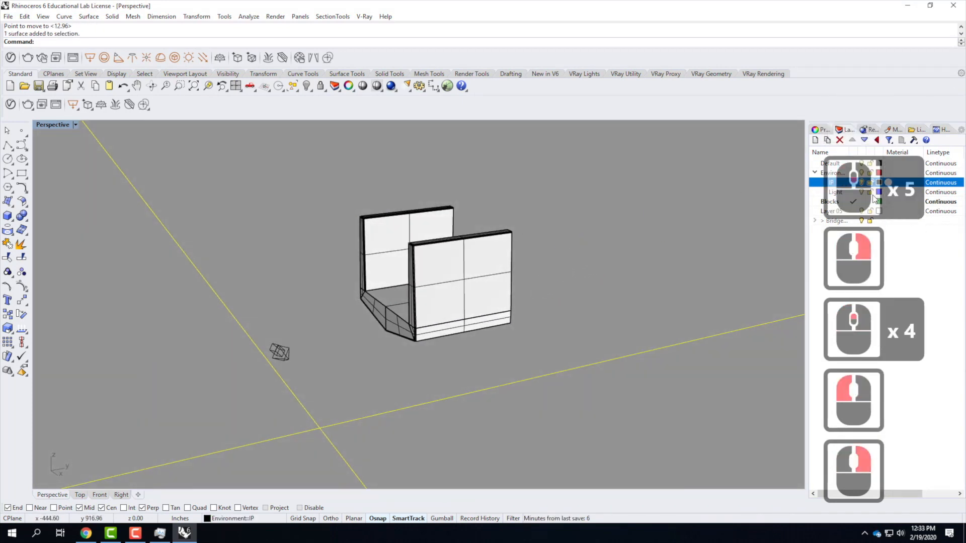
{"action": "left_click", "coordinate": [870, 173]}
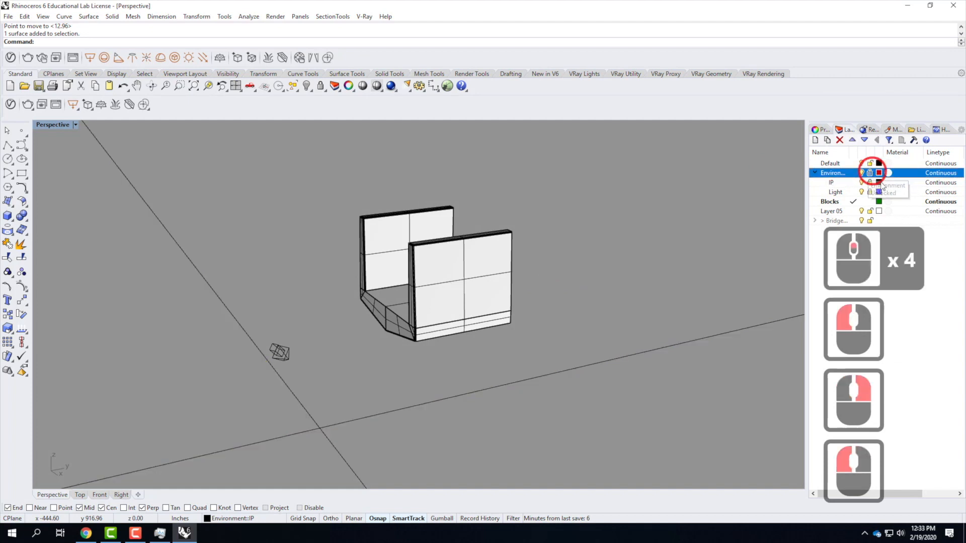
{"action": "right_click_drag", "start_coordinate": [300, 349], "coordinate": [371, 343]}
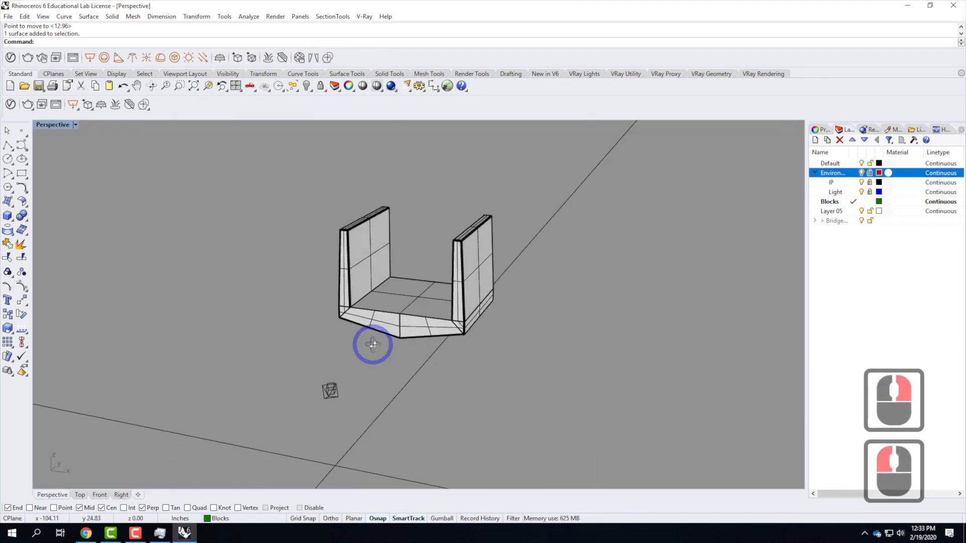
{"action": "left_click", "coordinate": [340, 330]}
{"action": "left_click", "coordinate": [448, 375]}
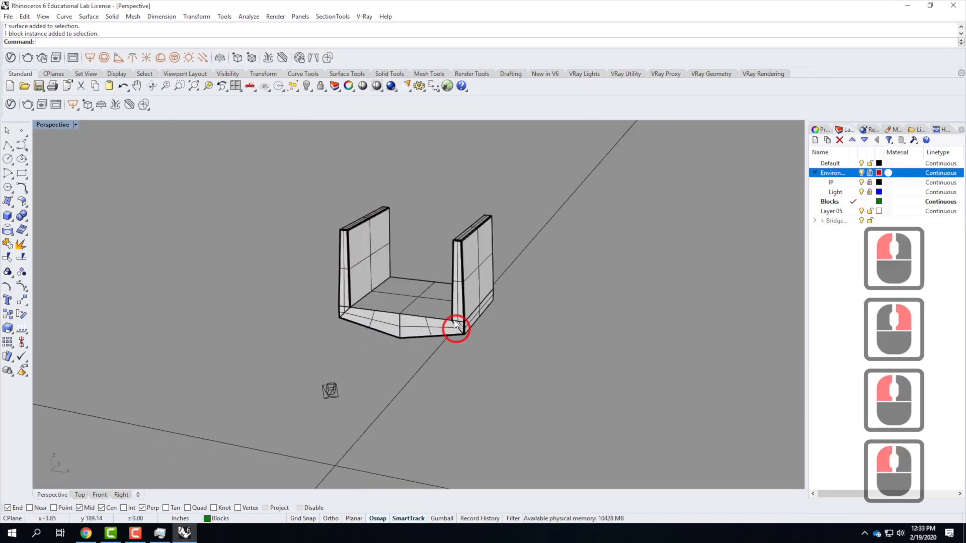
{"action": "left_click", "coordinate": [461, 299]}
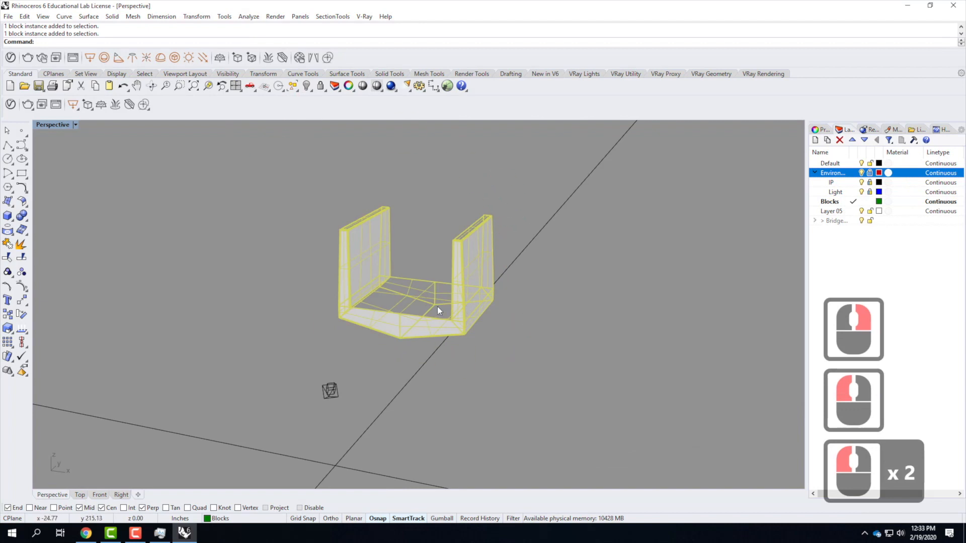
{"action": "scroll", "coordinate": [493, 297], "scroll_direction": "up", "scroll_amount": 3}
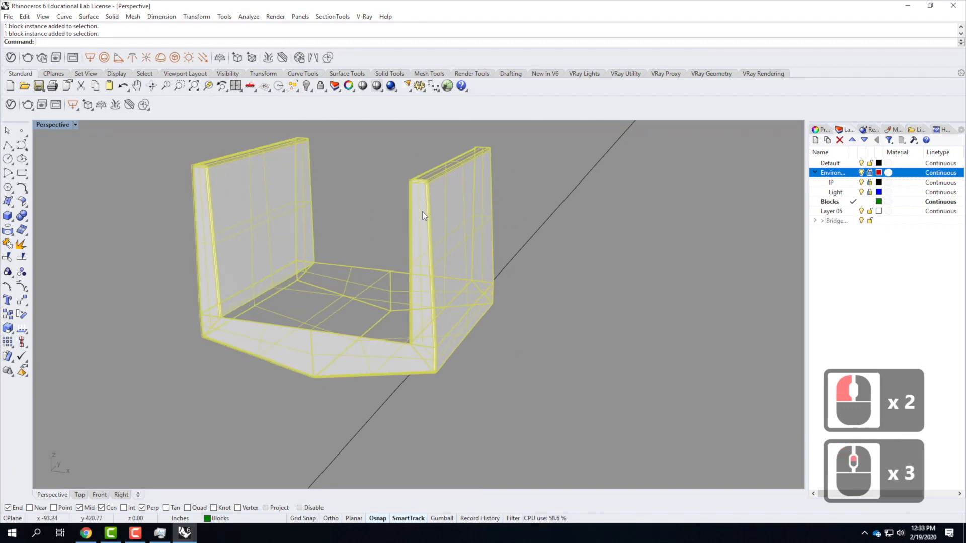
{"action": "right_click_drag", "start_coordinate": [442, 236], "coordinate": [361, 276]}
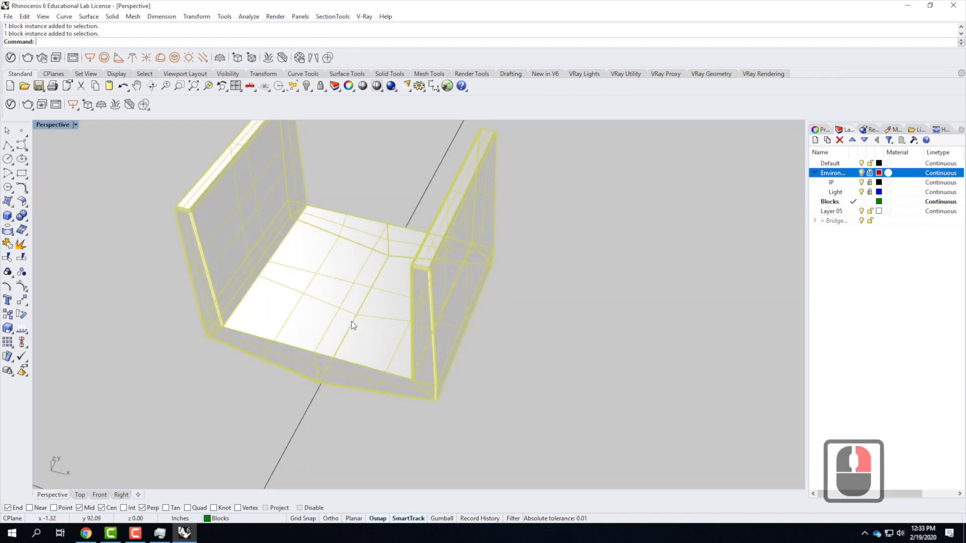
Try copying the Bridge block three times end to end from its inner deck corner, and undo the copies.
{"action": "type", "text": "Copy"}
{"action": "key", "text": "Return"}
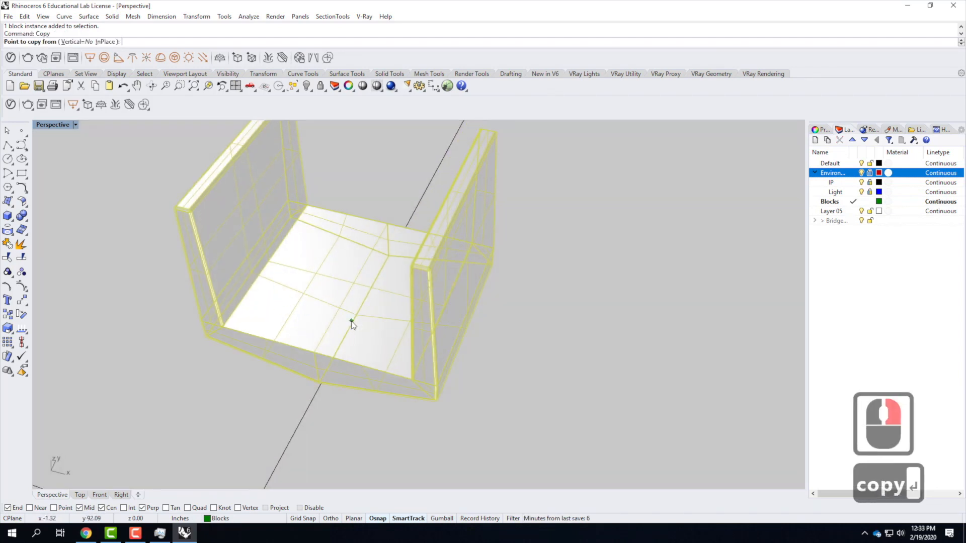
{"action": "scroll", "coordinate": [221, 351], "scroll_direction": "up", "scroll_amount": 5}
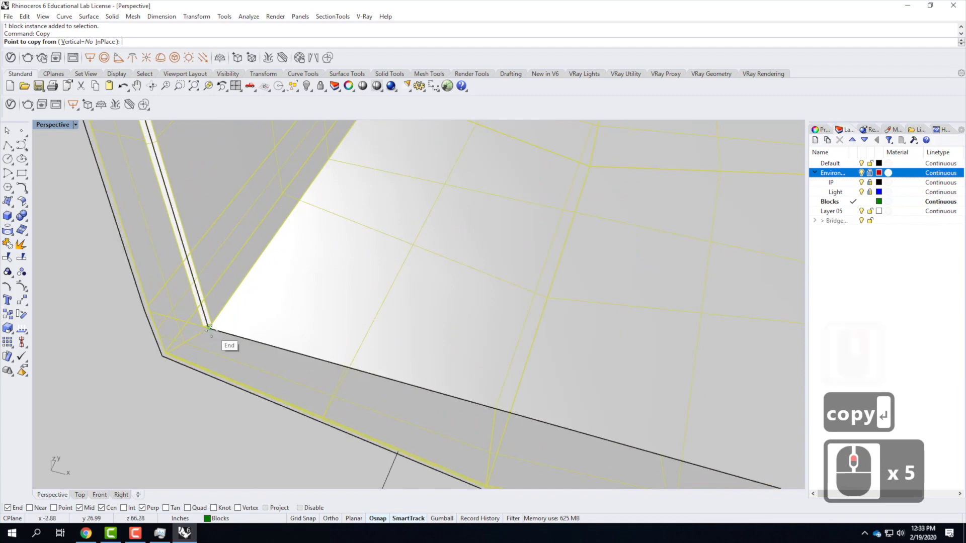
{"action": "left_click", "coordinate": [209, 327]}
{"action": "scroll", "coordinate": [211, 330], "scroll_direction": "down", "scroll_amount": 5}
{"action": "scroll", "coordinate": [228, 345], "scroll_direction": "up", "scroll_amount": 4}
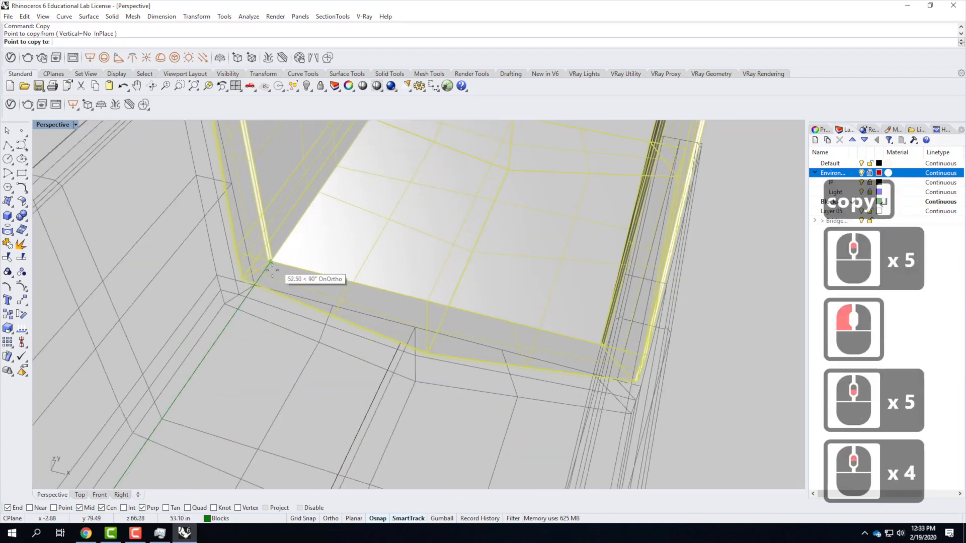
{"action": "left_click", "coordinate": [257, 282]}
{"action": "scroll", "coordinate": [293, 337], "scroll_direction": "down", "scroll_amount": 5}
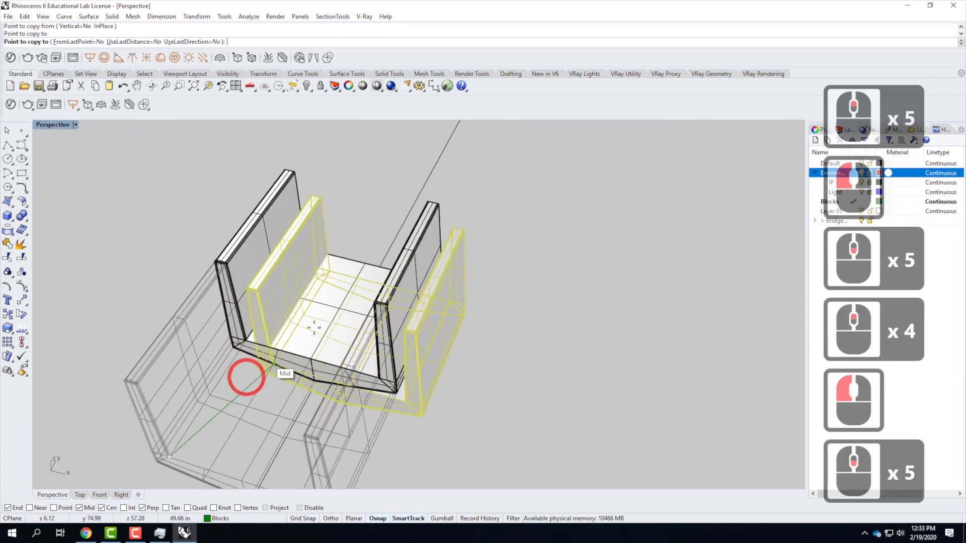
{"action": "scroll", "coordinate": [293, 337], "scroll_direction": "up", "scroll_amount": 4}
{"action": "left_click", "coordinate": [229, 367]}
{"action": "scroll", "coordinate": [218, 384], "scroll_direction": "down", "scroll_amount": 5}
{"action": "left_click", "coordinate": [301, 255]}
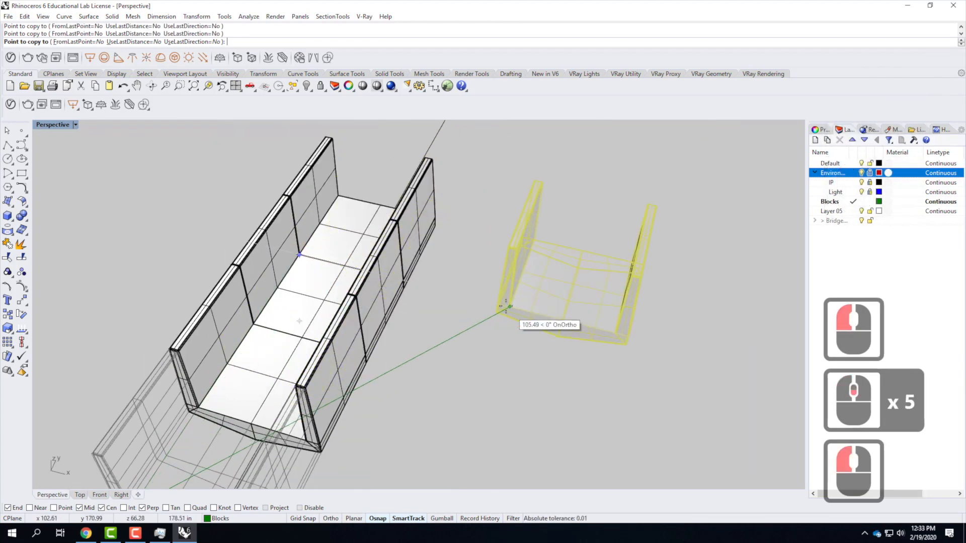
{"action": "key", "text": "Escape"}
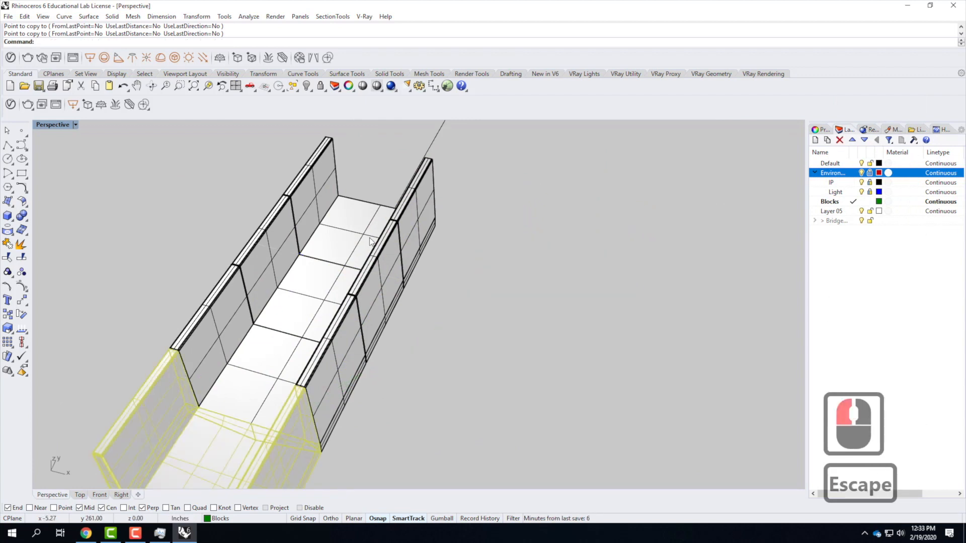
{"action": "key", "text": "ctrl+z"}
Array the Bridge block in the Y direction only with 15 items, spaced 48 inches from its near to far inner deck corner.
{"action": "scroll", "coordinate": [363, 217], "scroll_direction": "down", "scroll_amount": 4}
{"action": "scroll", "coordinate": [307, 315], "scroll_direction": "up", "scroll_amount": 4}
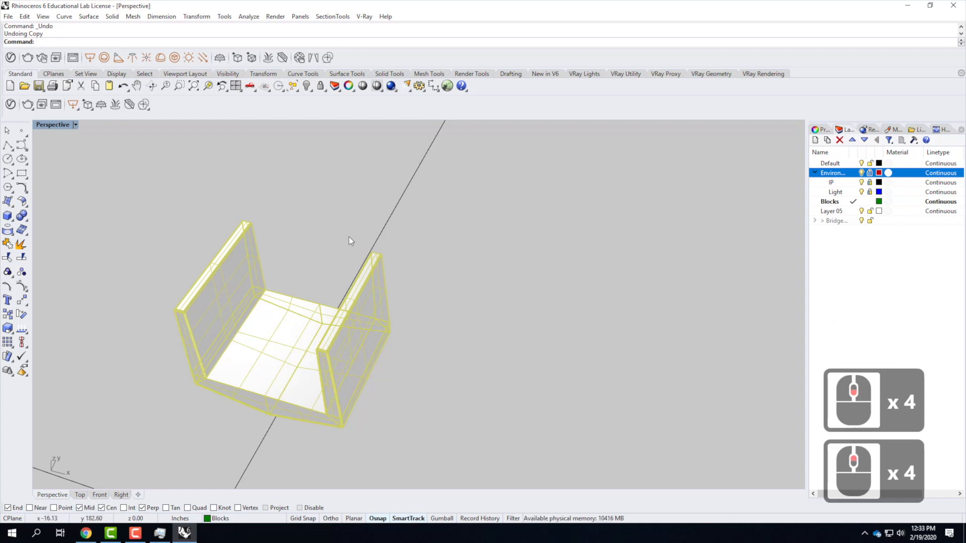
{"action": "type", "text": "and: Array"}
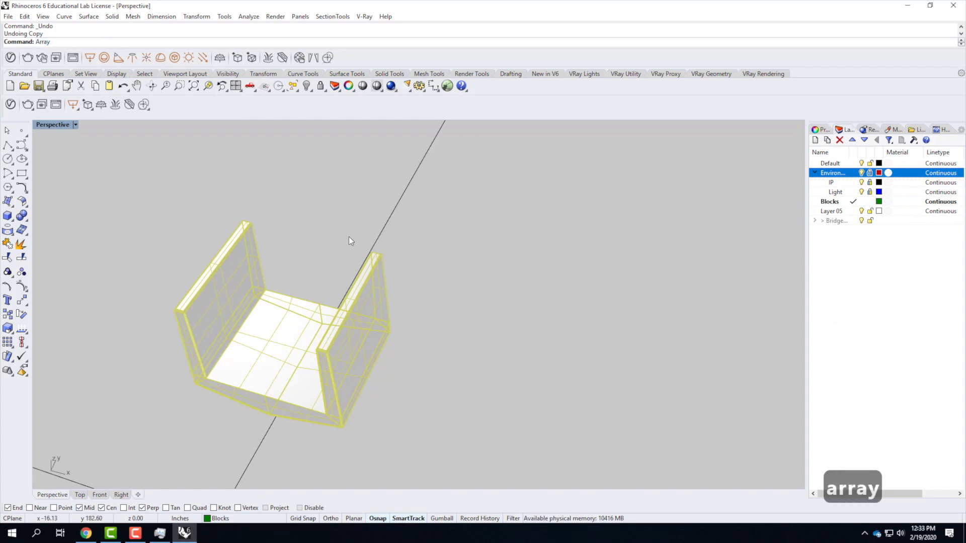
{"action": "key", "text": "Return"}
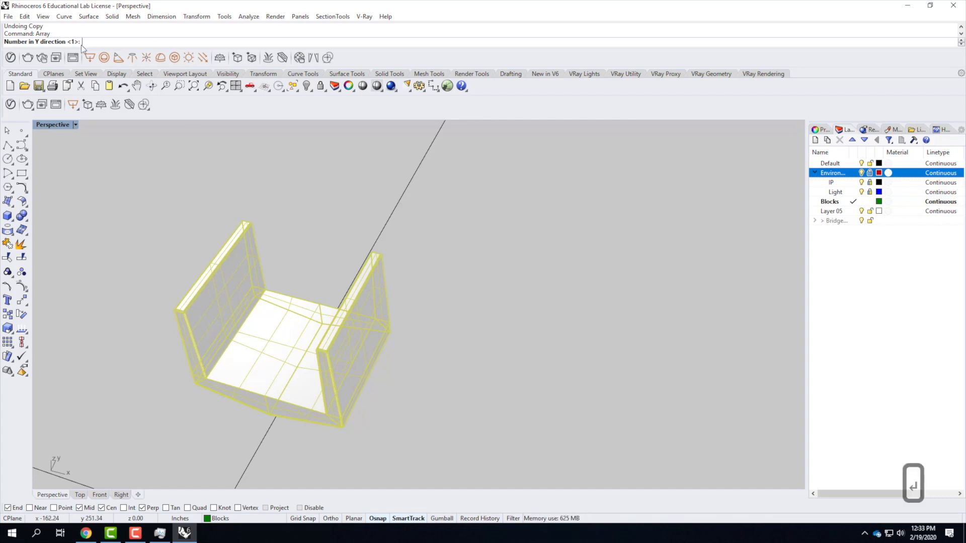
{"action": "type", "text": "15"}
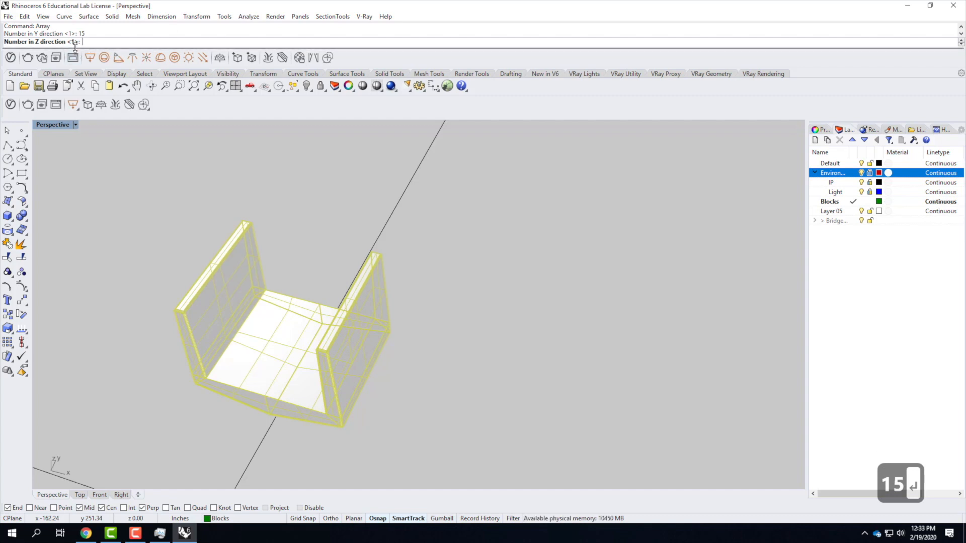
{"action": "key", "text": "Return"}
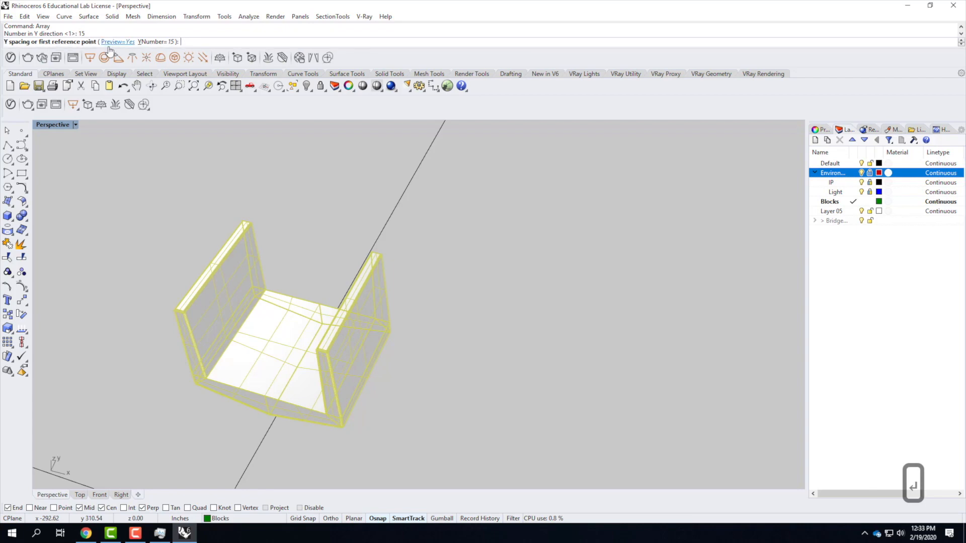
{"action": "scroll", "coordinate": [201, 411], "scroll_direction": "up", "scroll_amount": 7}
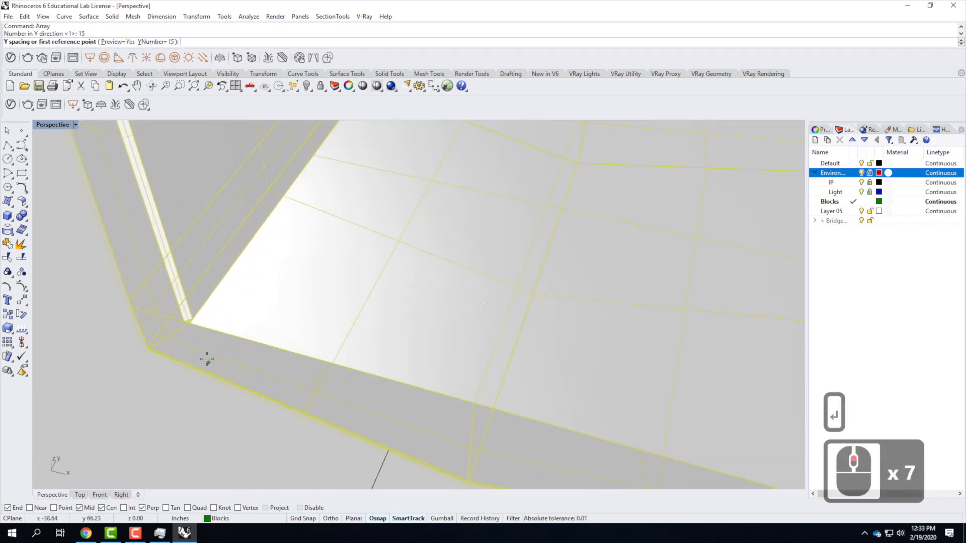
{"action": "left_click", "coordinate": [191, 322]}
{"action": "scroll", "coordinate": [190, 325], "scroll_direction": "down", "scroll_amount": 4}
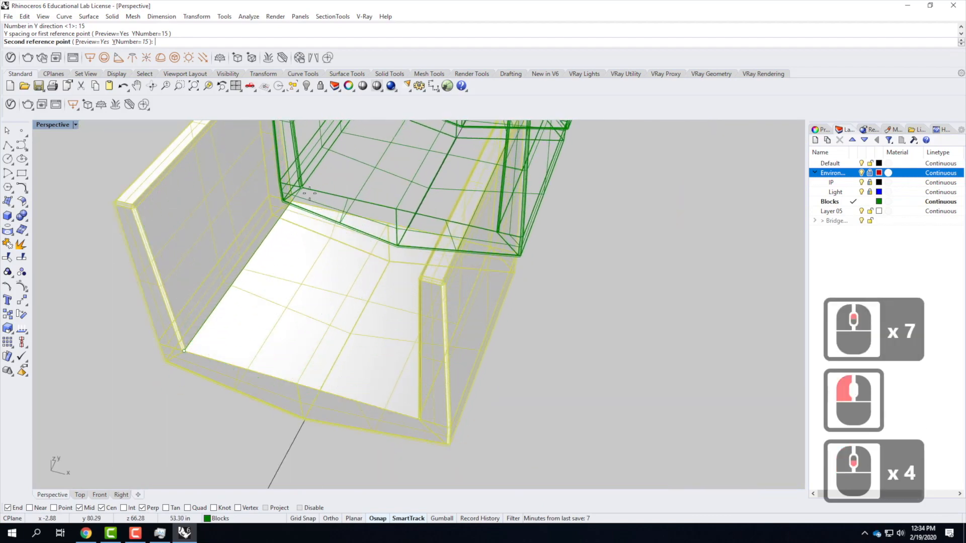
{"action": "scroll", "coordinate": [298, 198], "scroll_direction": "down", "scroll_amount": 6}
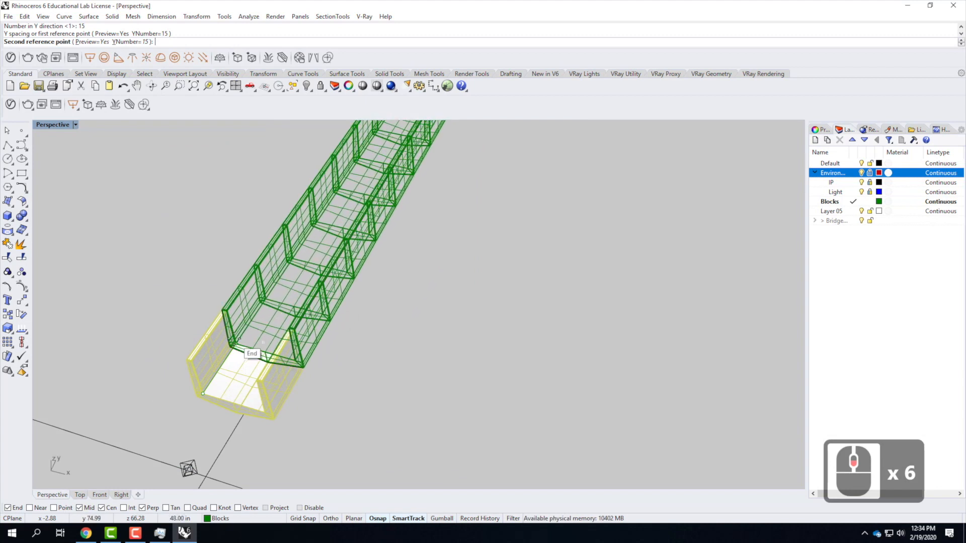
{"action": "left_click", "coordinate": [234, 343]}
{"action": "scroll", "coordinate": [165, 390], "scroll_direction": "down", "scroll_amount": 5}
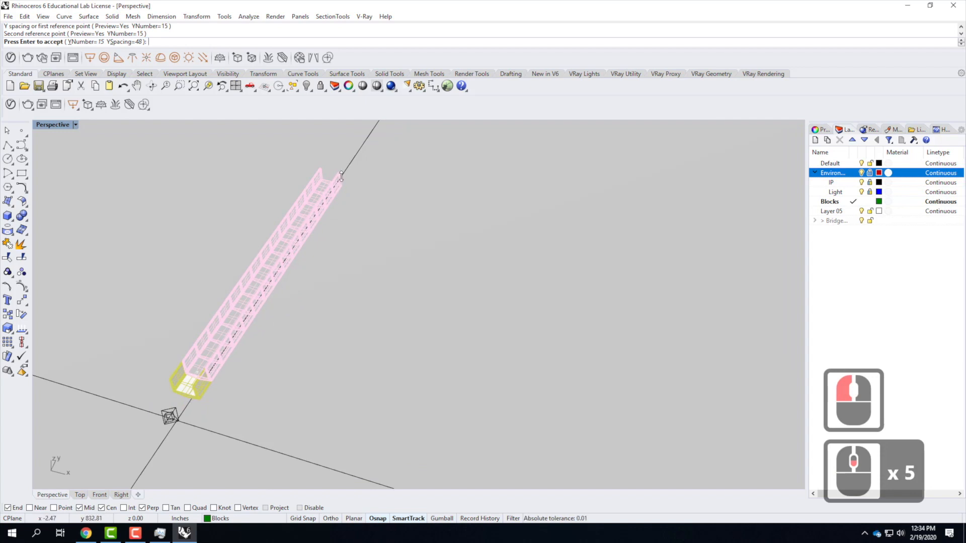
Try Y counts of 13 and 20 in the bridge array preview.
{"action": "left_click", "coordinate": [89, 43]}
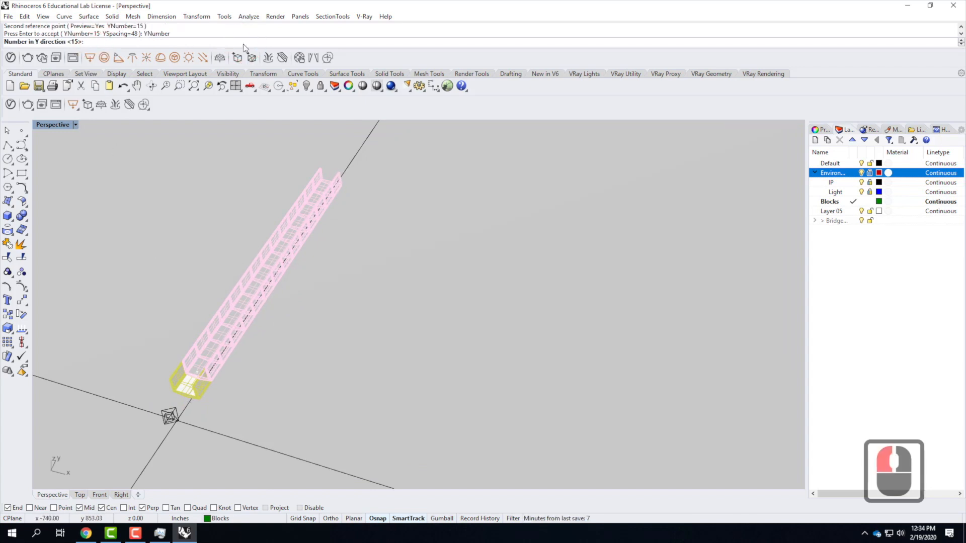
{"action": "type", "text": "13"}
{"action": "key", "text": "Return"}
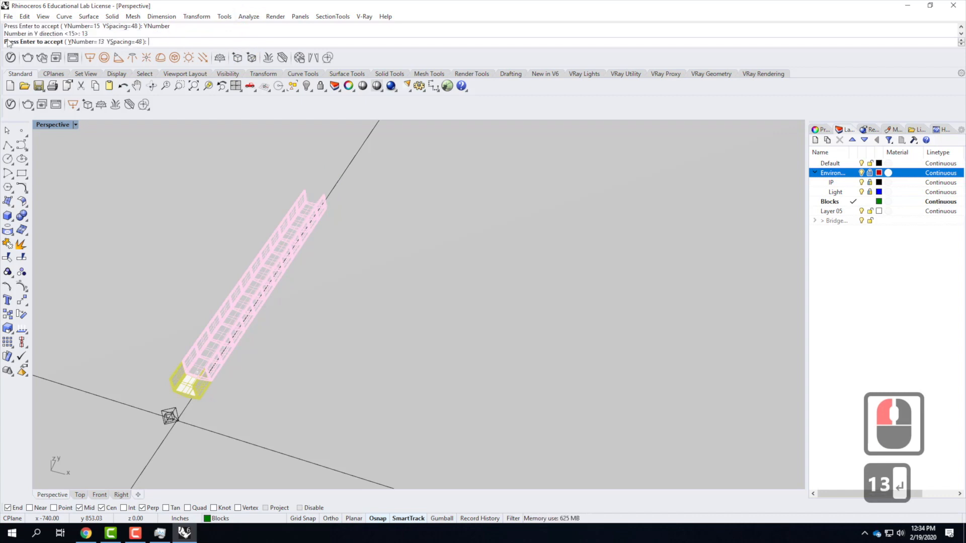
{"action": "left_click", "coordinate": [87, 42]}
{"action": "type", "text": "20"}
{"action": "key", "text": "Return"}
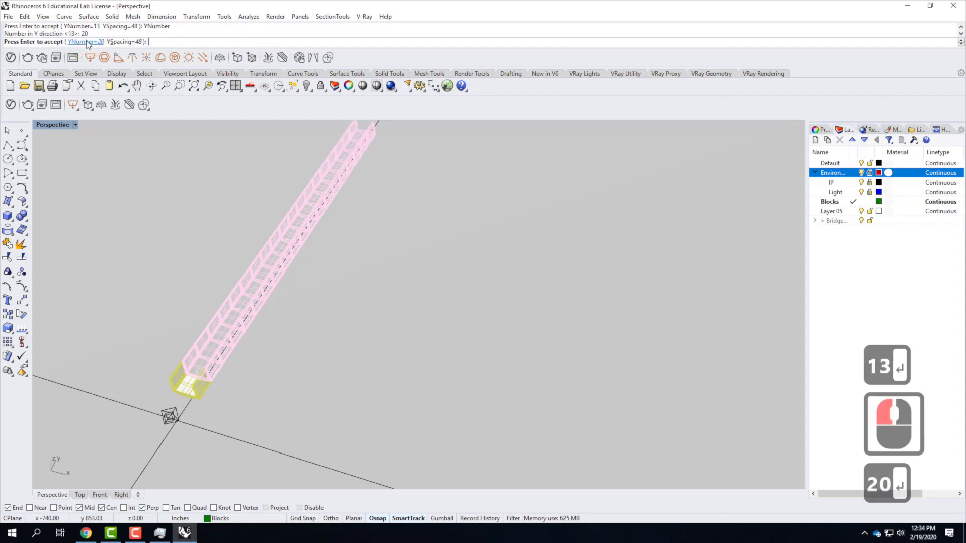
Set the bridge array's Y count to 10 and accept the array.
{"action": "left_click", "coordinate": [87, 42]}
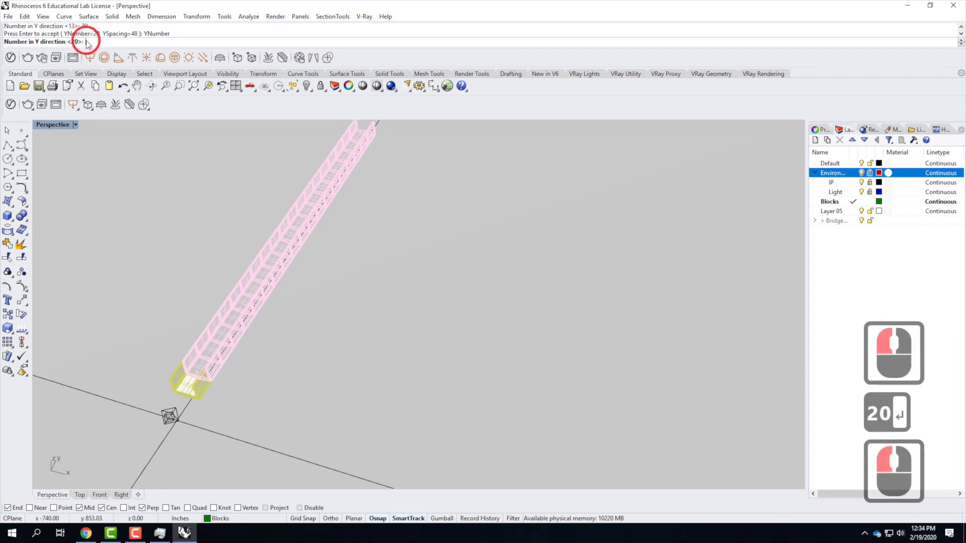
{"action": "type", "text": "10"}
{"action": "key", "text": "Return"}
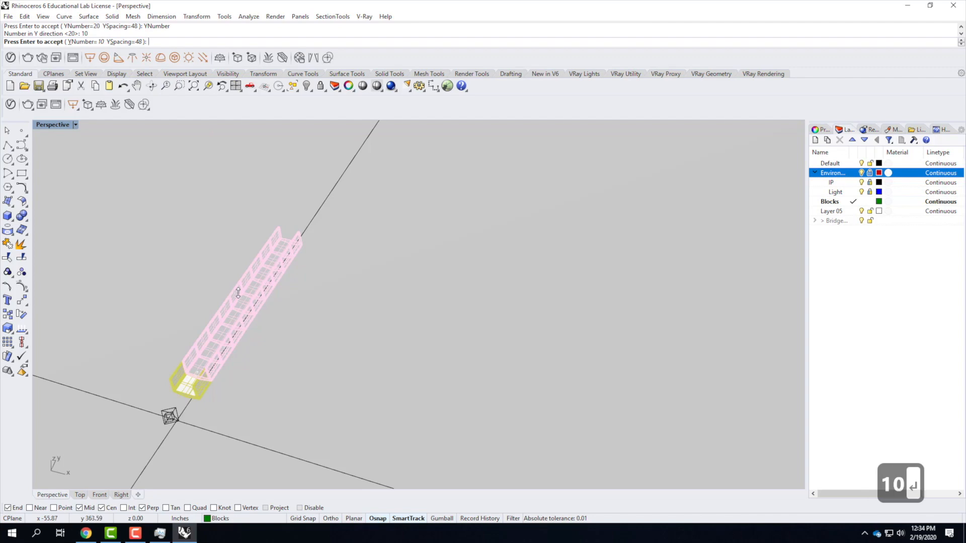
{"action": "key", "text": "Return"}
Examine the joints between the arrayed bridge segments along the tops of the side walls.
{"action": "scroll", "coordinate": [189, 266], "scroll_direction": "up", "scroll_amount": 5}
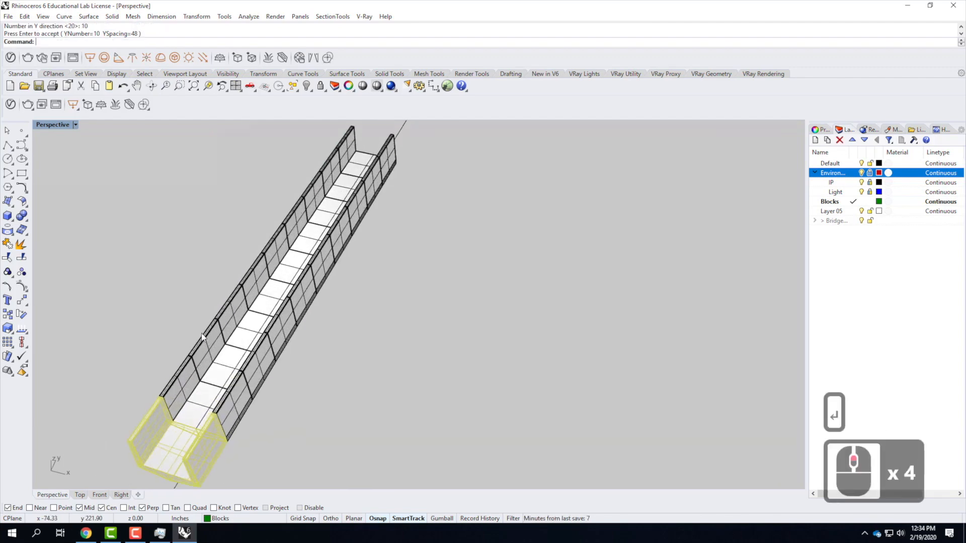
{"action": "right_click_drag", "start_coordinate": [295, 434], "coordinate": [243, 373]}
{"action": "left_click", "coordinate": [201, 418]}
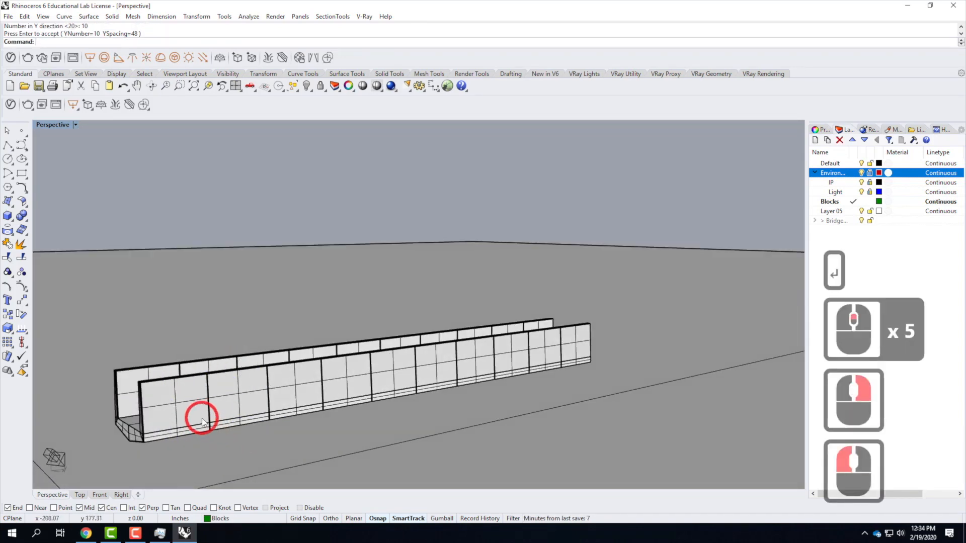
{"action": "scroll", "coordinate": [202, 418], "scroll_direction": "up", "scroll_amount": 4}
{"action": "right_click_drag", "start_coordinate": [346, 427], "coordinate": [204, 322]}
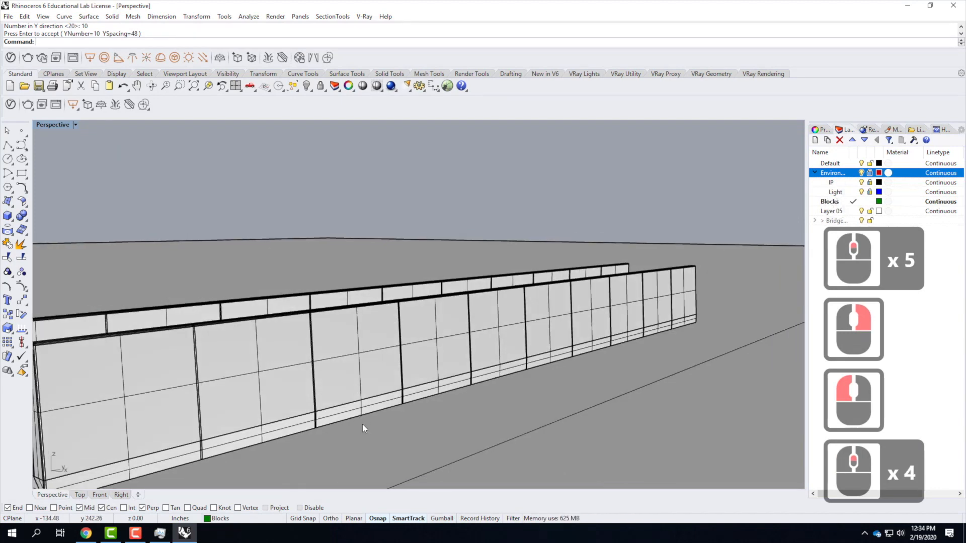
{"action": "scroll", "coordinate": [199, 325], "scroll_direction": "up", "scroll_amount": 11}
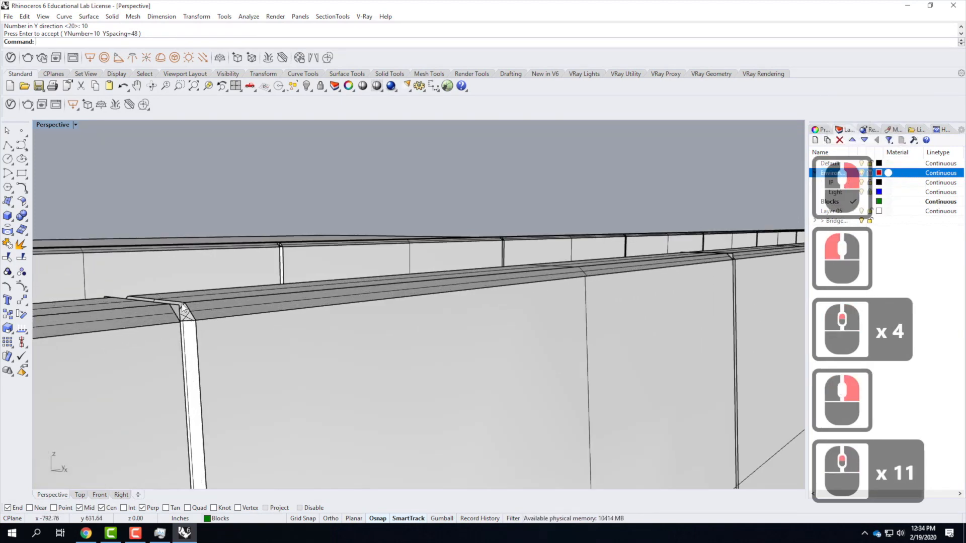
{"action": "right_click_drag", "start_coordinate": [191, 334], "coordinate": [151, 335]}
{"action": "scroll", "coordinate": [129, 333], "scroll_direction": "down", "scroll_amount": 5}
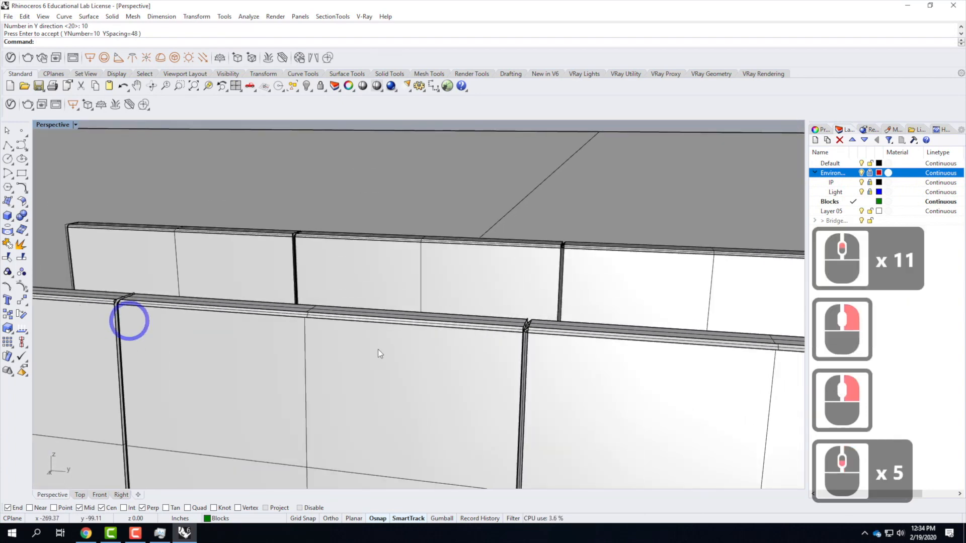
{"action": "scroll", "coordinate": [535, 317], "scroll_direction": "up", "scroll_amount": 5}
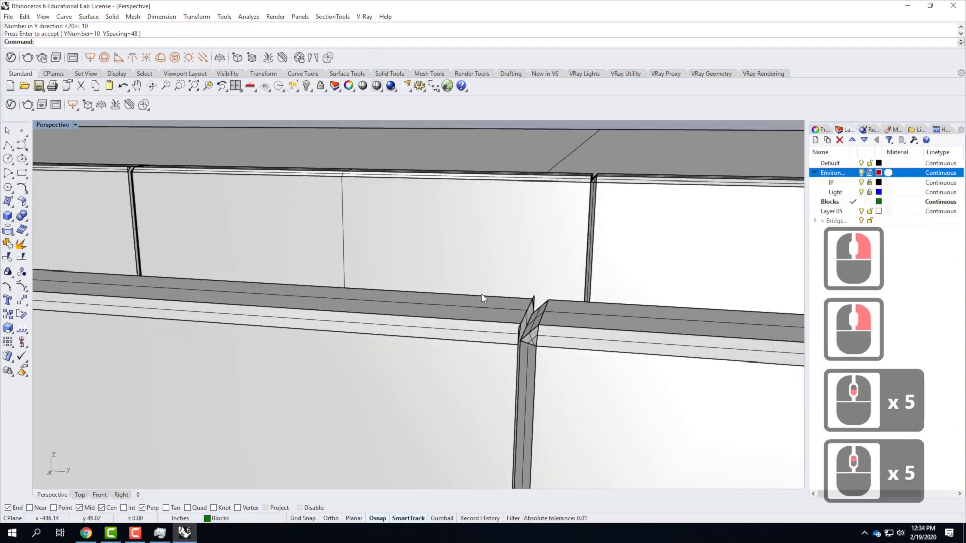
{"action": "scroll", "coordinate": [379, 339], "scroll_direction": "down", "scroll_amount": 4}
{"action": "right_click_drag", "start_coordinate": [380, 339], "coordinate": [458, 406]}
{"action": "scroll", "coordinate": [544, 335], "scroll_direction": "down", "scroll_amount": 8}
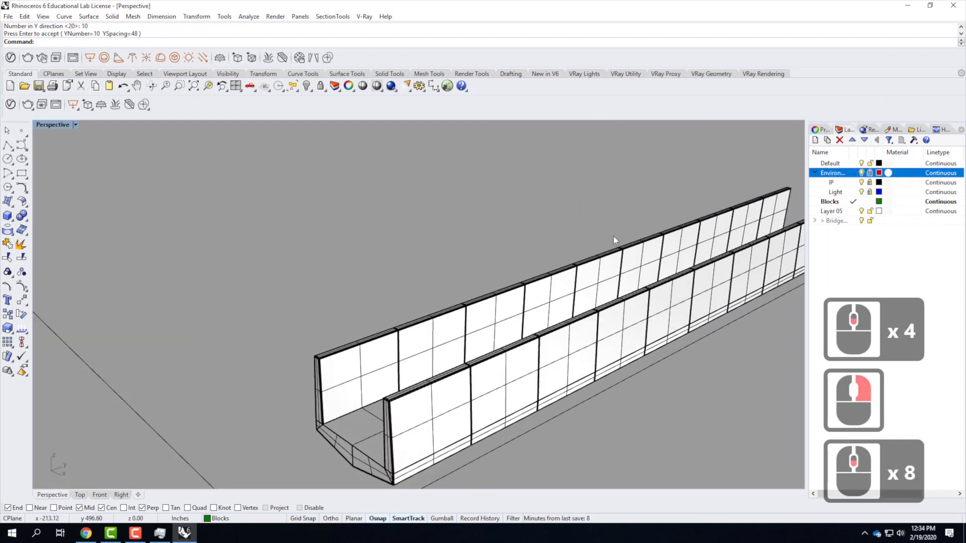
{"action": "scroll", "coordinate": [453, 264], "scroll_direction": "down", "scroll_amount": 4}
{"action": "scroll", "coordinate": [302, 221], "scroll_direction": "up", "scroll_amount": 2}
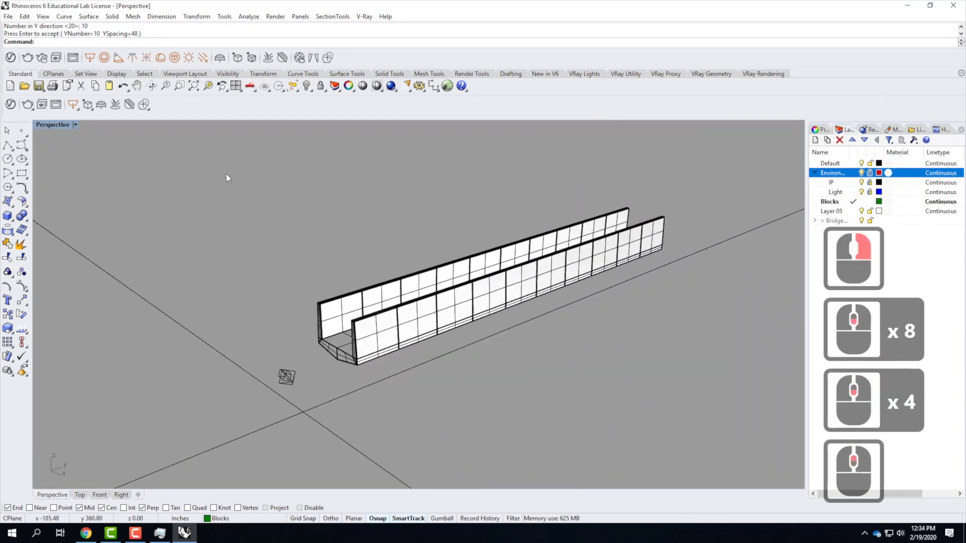
Check the arrayed bridge's material in Rendered display mode, and return the Perspective view to Shaded.
{"action": "left_click", "coordinate": [75, 125]}
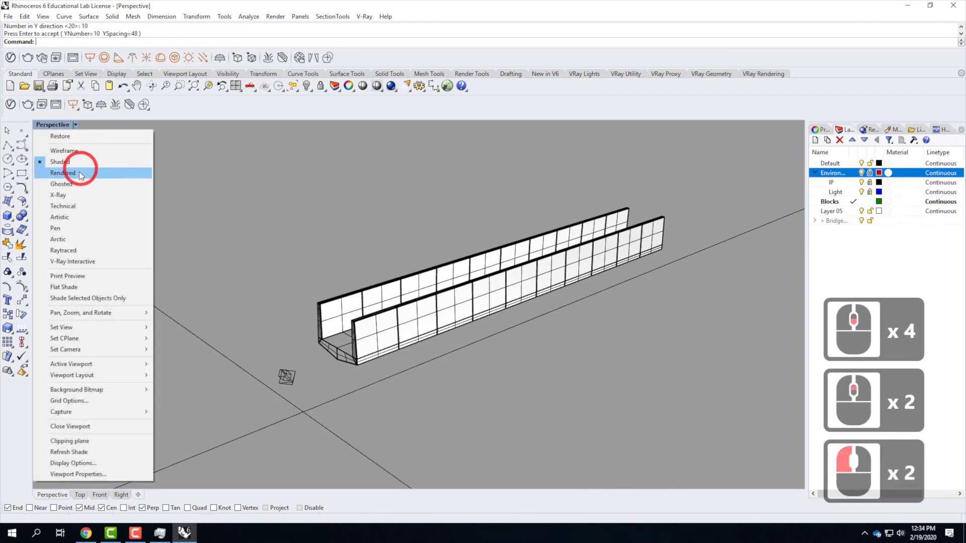
{"action": "left_click", "coordinate": [78, 172]}
{"action": "left_click", "coordinate": [491, 330]}
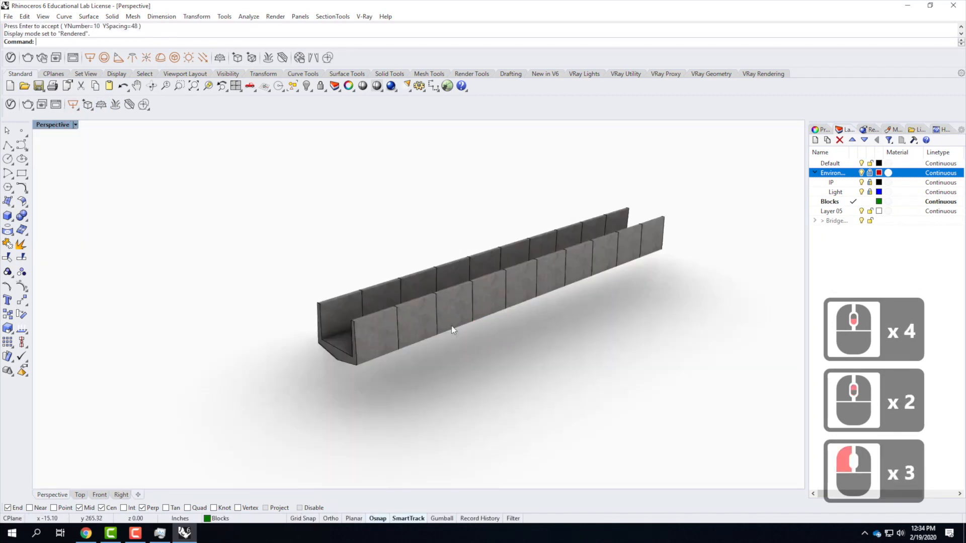
{"action": "scroll", "coordinate": [530, 288], "scroll_direction": "up", "scroll_amount": 10}
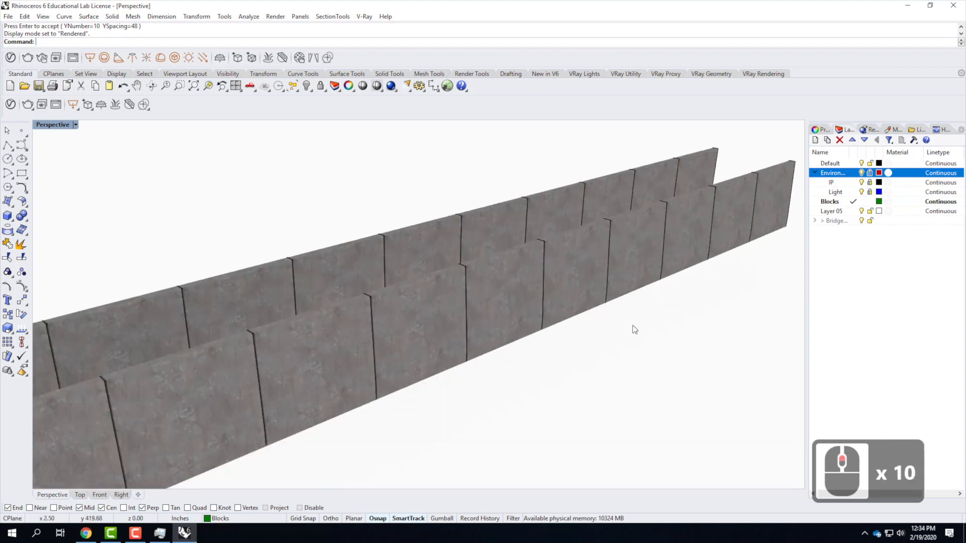
{"action": "scroll", "coordinate": [650, 325], "scroll_direction": "down", "scroll_amount": 4}
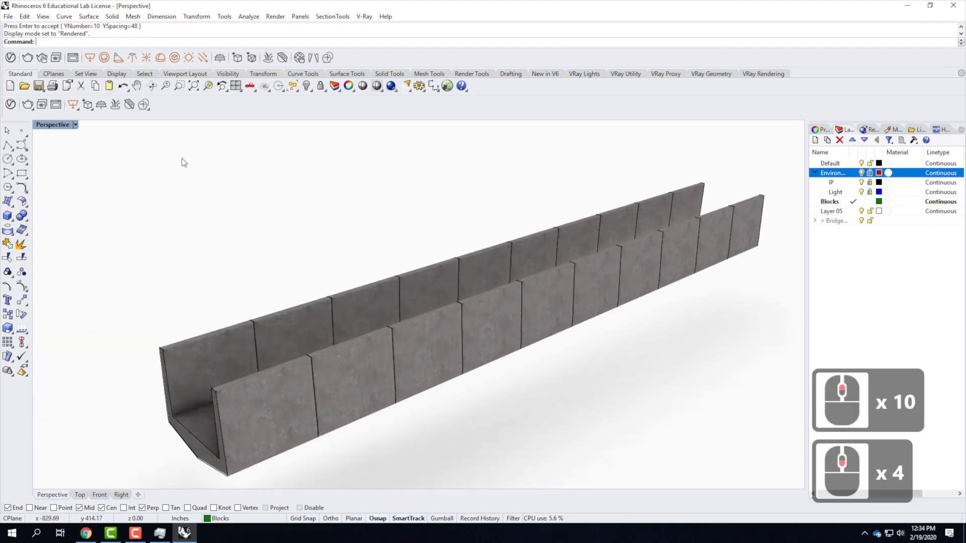
{"action": "left_click", "coordinate": [75, 124]}
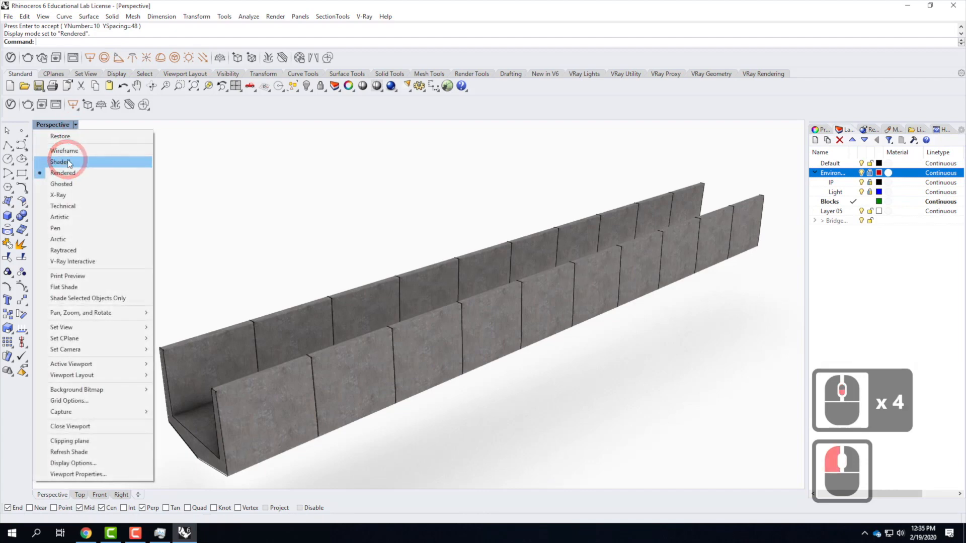
{"action": "left_click", "coordinate": [58, 157]}
Insert CurtainWall.3dm as a linked block instance with the Reference layer style, placing it on the ground beside the bridge's near end.
{"action": "scroll", "coordinate": [300, 267], "scroll_direction": "down", "scroll_amount": 4}
{"action": "right_click_drag", "start_coordinate": [294, 302], "coordinate": [196, 415]}
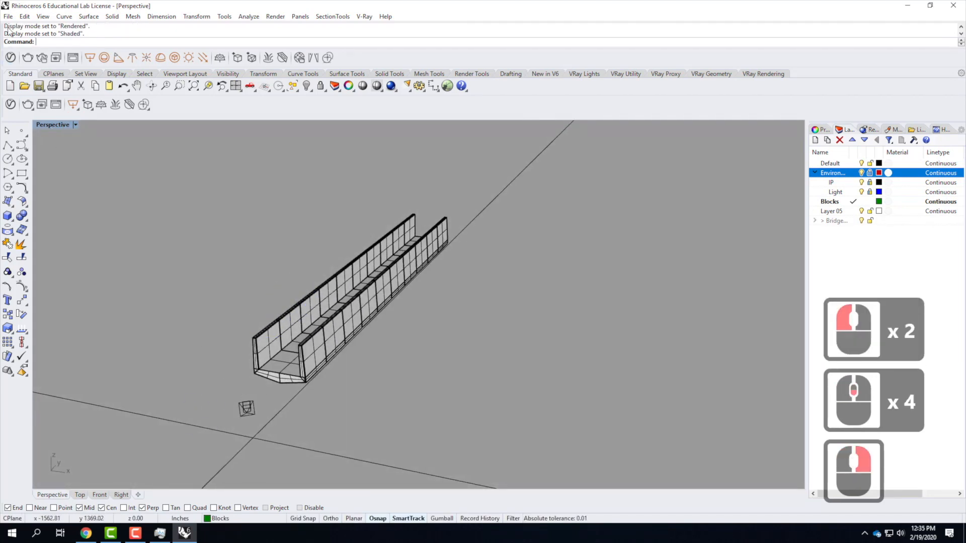
{"action": "left_click", "coordinate": [23, 16]}
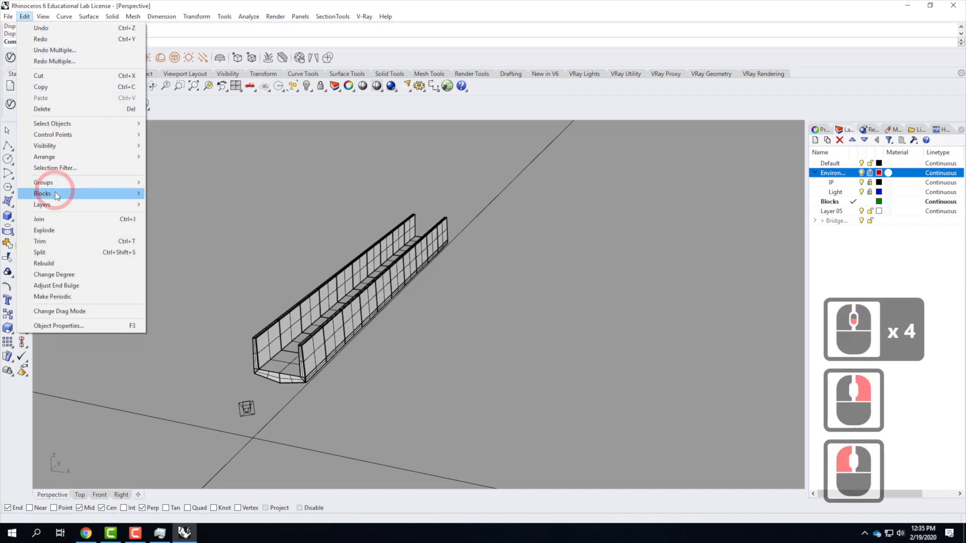
{"action": "mouse_move", "coordinate": [98, 194]}
{"action": "left_click", "coordinate": [167, 206]}
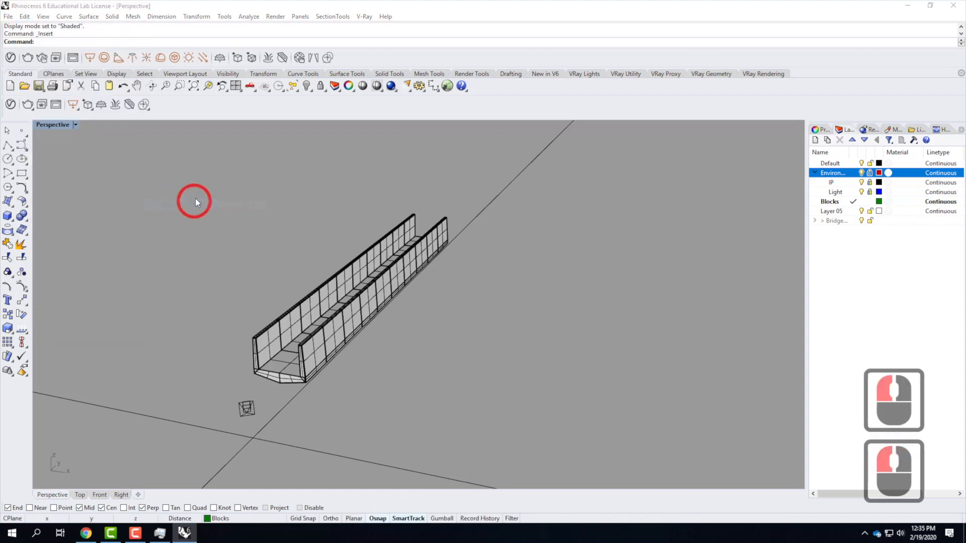
{"action": "left_click", "coordinate": [566, 175]}
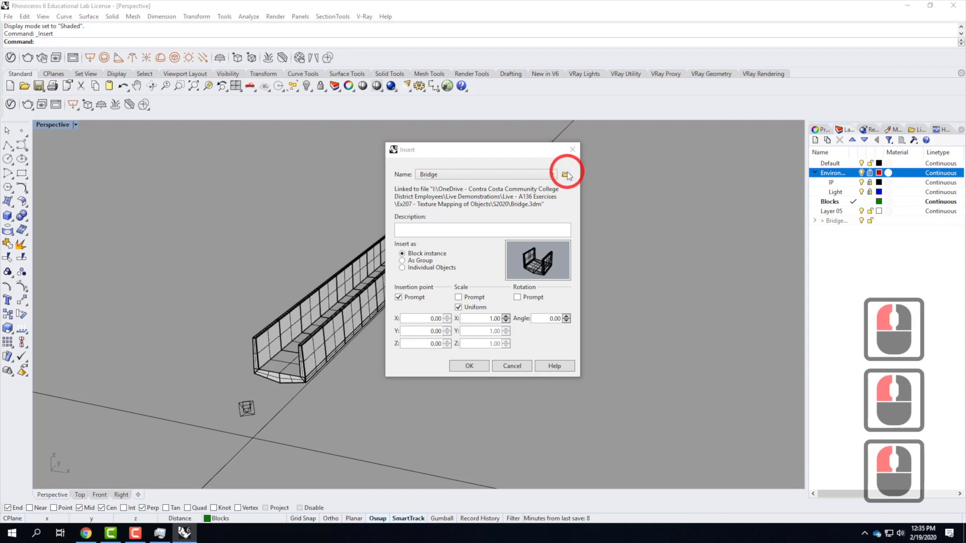
{"action": "left_click", "coordinate": [521, 240]}
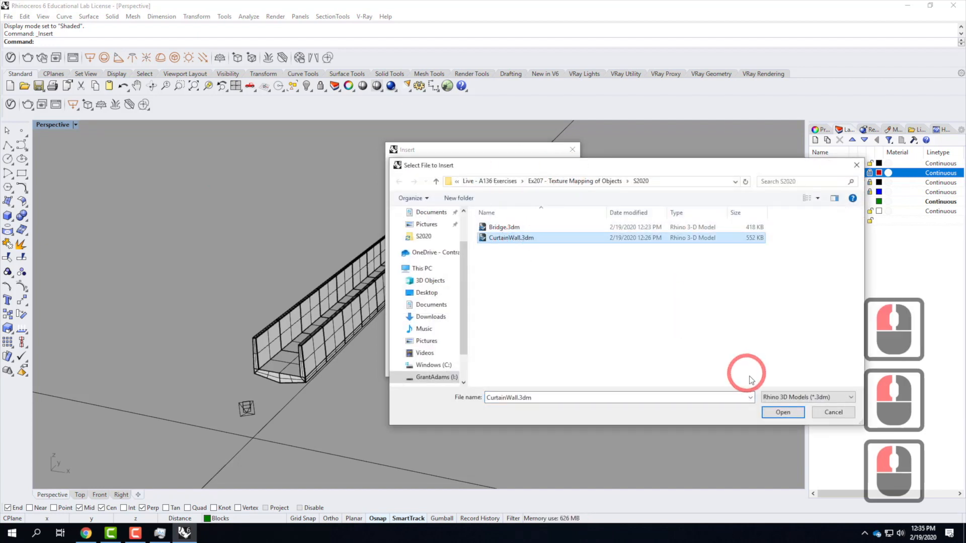
{"action": "left_click", "coordinate": [783, 412]}
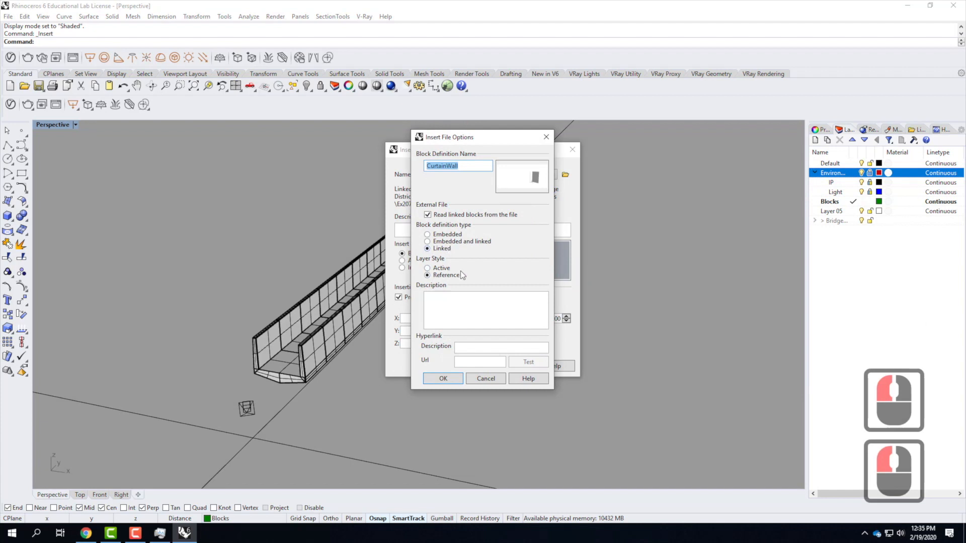
{"action": "left_click", "coordinate": [444, 381]}
{"action": "left_click", "coordinate": [468, 366]}
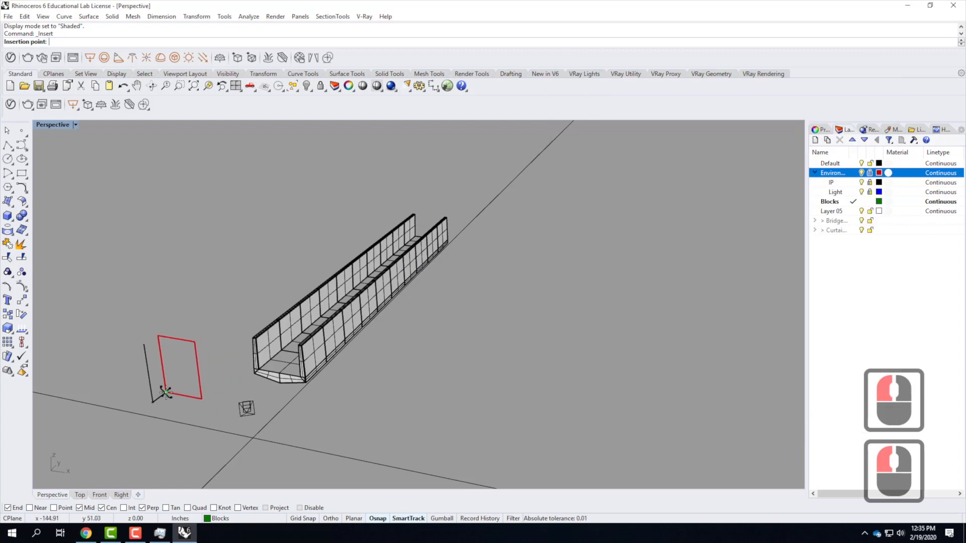
{"action": "left_click", "coordinate": [96, 420]}
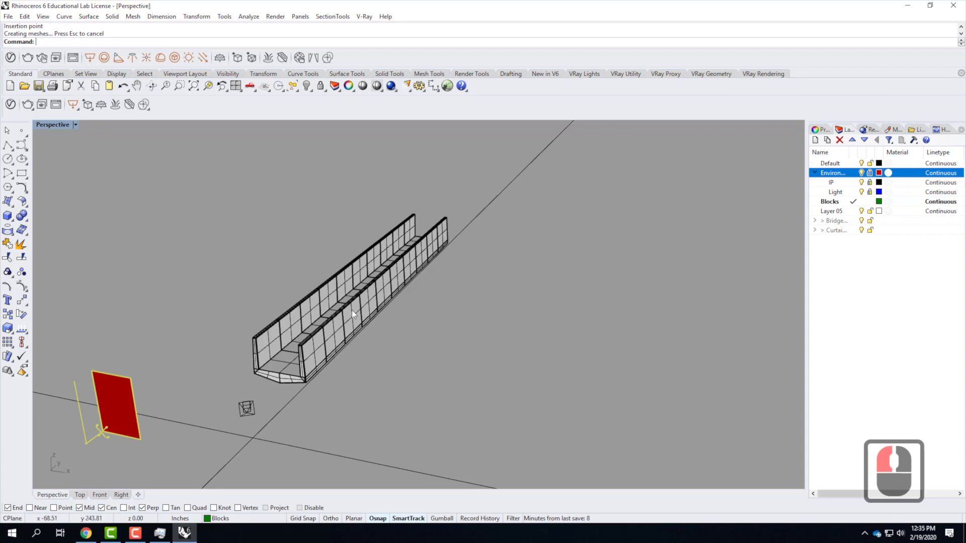
Rotate the CurtainWall block about its upper corner, using its top edge as reference, so the panel runs parallel to the bridge.
{"action": "scroll", "coordinate": [351, 310], "scroll_direction": "down", "scroll_amount": 3}
{"action": "scroll", "coordinate": [234, 374], "scroll_direction": "up", "scroll_amount": 7}
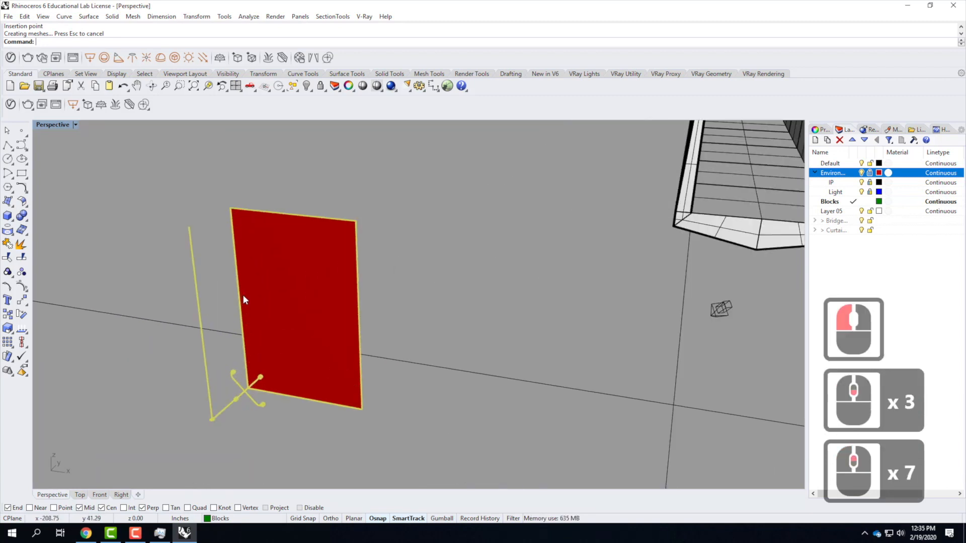
{"action": "type", "text": "rota"}
{"action": "key", "text": "Return"}
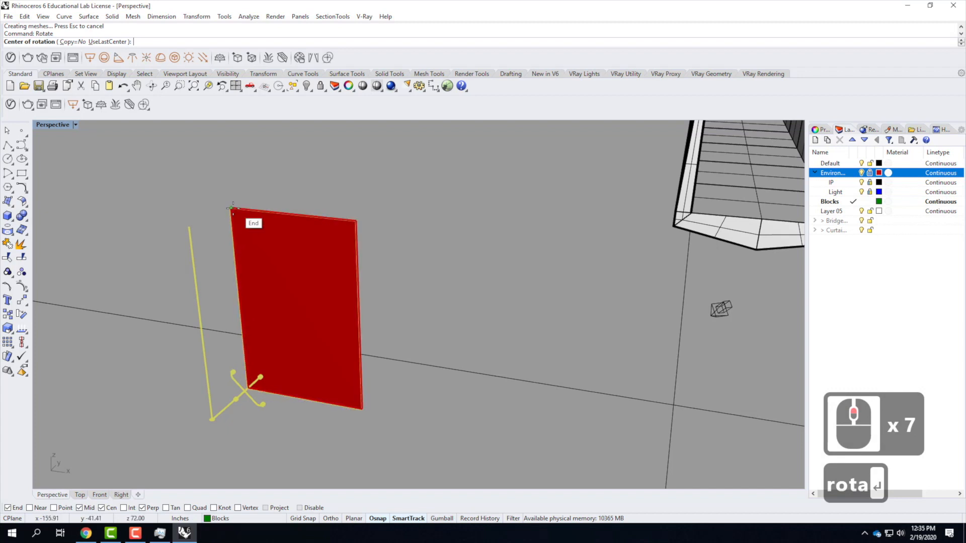
{"action": "scroll", "coordinate": [229, 204], "scroll_direction": "up", "scroll_amount": 4}
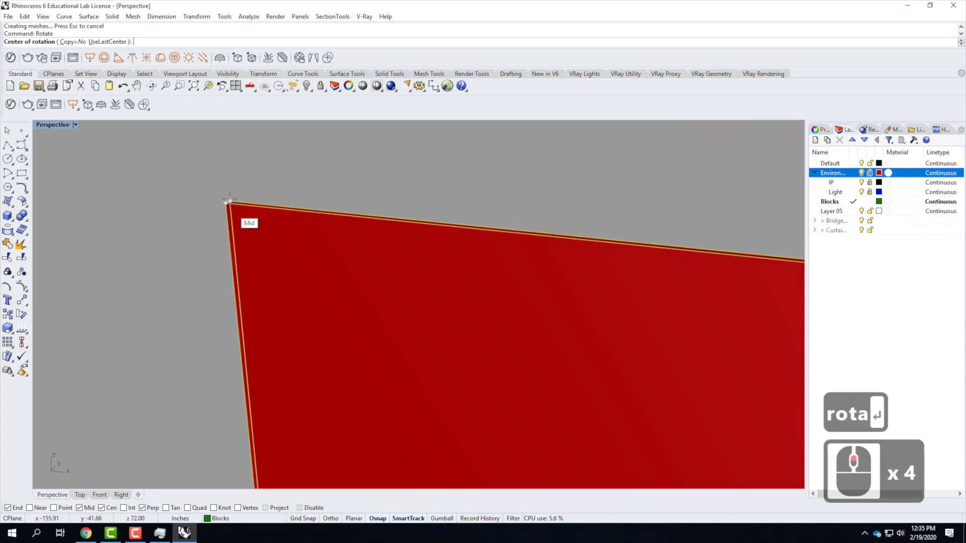
{"action": "left_click", "coordinate": [227, 202]}
{"action": "scroll", "coordinate": [147, 205], "scroll_direction": "down", "scroll_amount": 4}
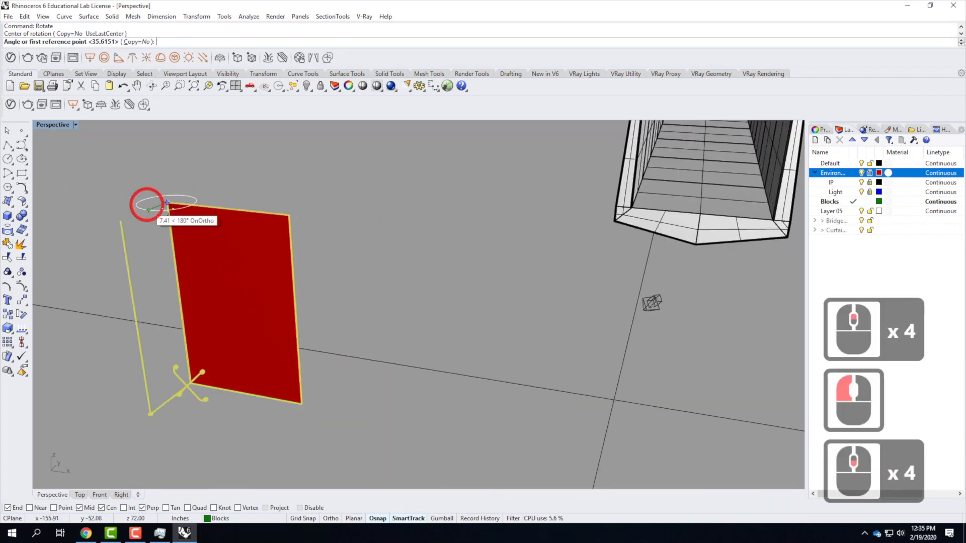
{"action": "scroll", "coordinate": [302, 215], "scroll_direction": "up", "scroll_amount": 4}
{"action": "left_click", "coordinate": [299, 213]}
{"action": "scroll", "coordinate": [307, 313], "scroll_direction": "down", "scroll_amount": 5}
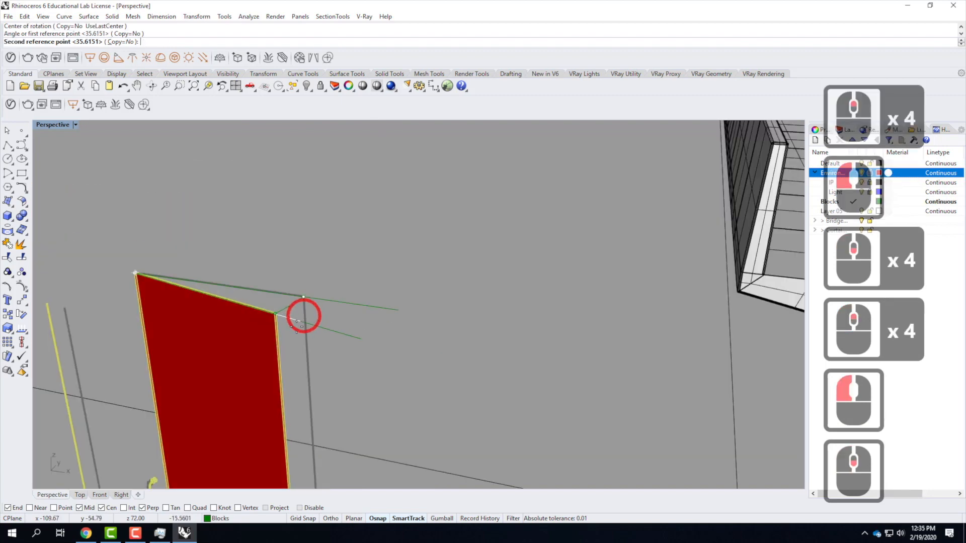
{"action": "left_click", "coordinate": [267, 231], "text": "shift"}
{"action": "scroll", "coordinate": [251, 343], "scroll_direction": "down", "scroll_amount": 4}
{"action": "mouse_move", "coordinate": [304, 365]}
{"action": "right_mouse_down"}
{"action": "mouse_move", "coordinate": [196, 324]}
{"action": "mouse_move", "coordinate": [328, 332]}
{"action": "mouse_move", "coordinate": [295, 364]}
{"action": "right_mouse_up"}
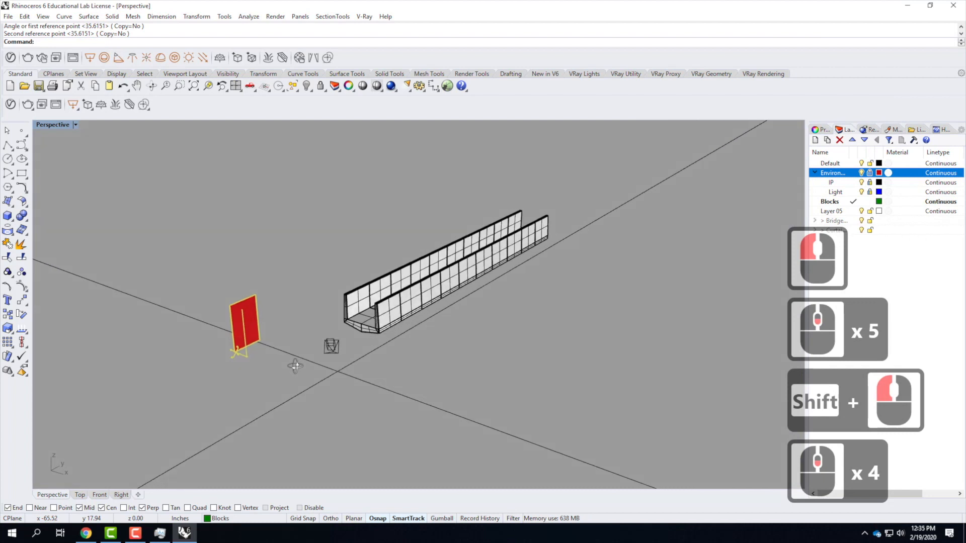
Start a rectangular array of the CurtainWall block with 1 in X, 20 in Y and 5 in Z.
{"action": "scroll", "coordinate": [253, 272], "scroll_direction": "up", "scroll_amount": 4}
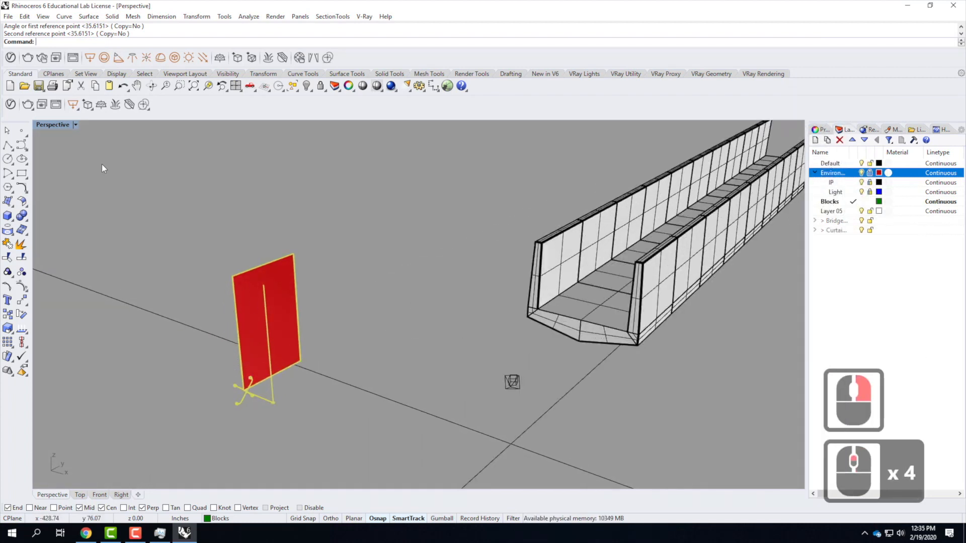
{"action": "left_click", "coordinate": [242, 216]}
{"action": "left_click", "coordinate": [275, 243]}
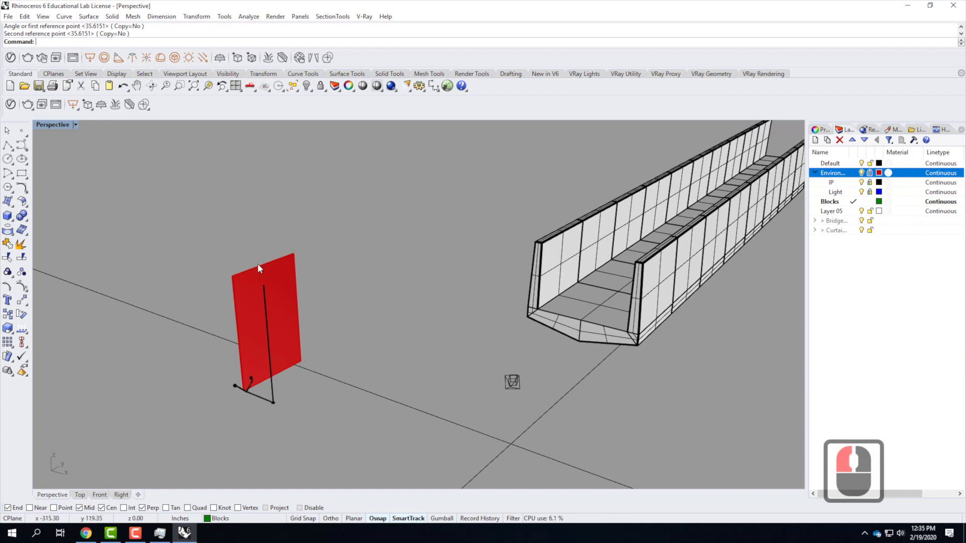
{"action": "type", "text": "arry"}
{"action": "key", "text": "Return"}
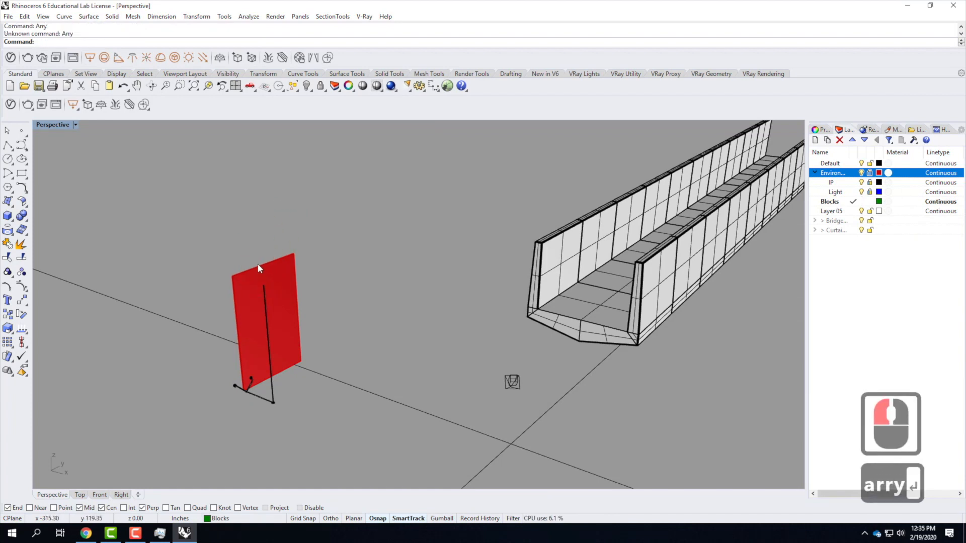
{"action": "type", "text": "array"}
{"action": "key", "text": "Return"}
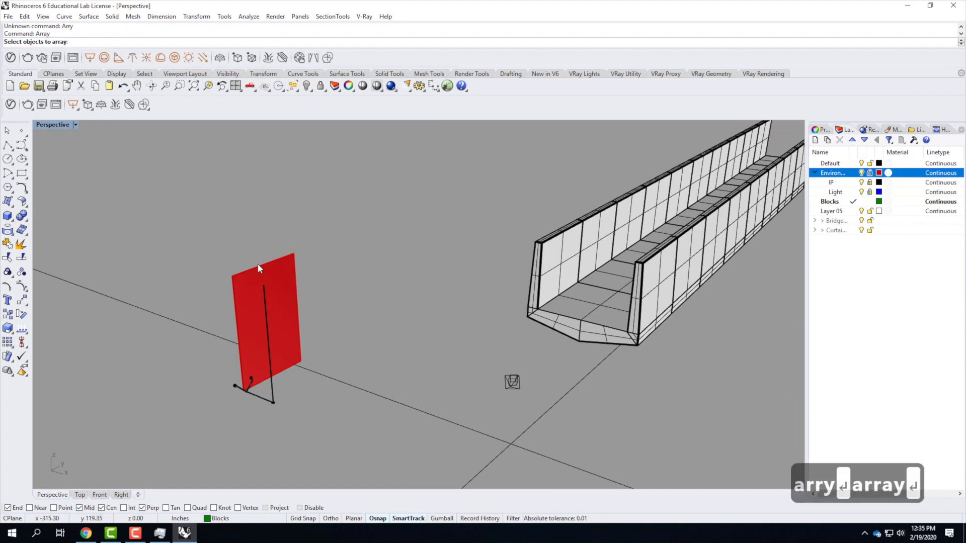
{"action": "left_click", "coordinate": [247, 300]}
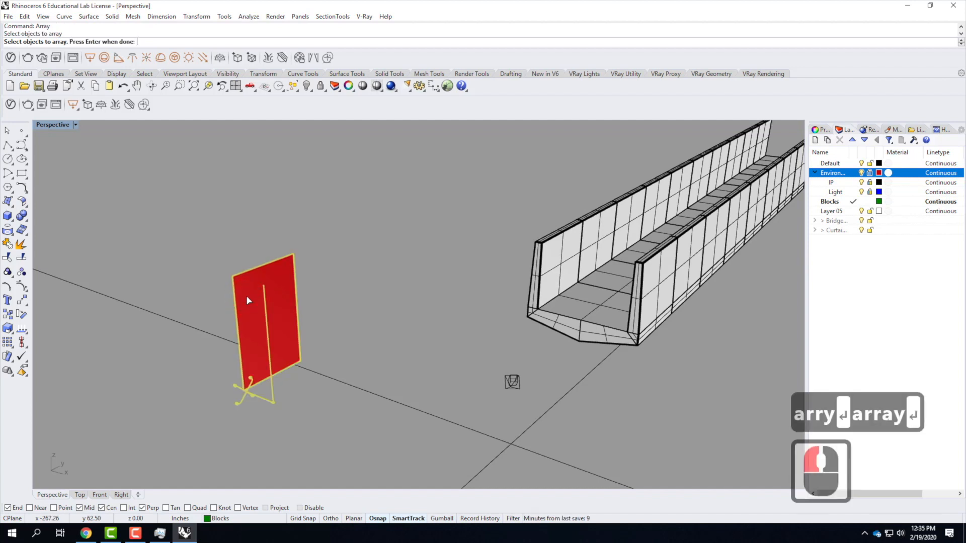
{"action": "key", "text": "Return"}
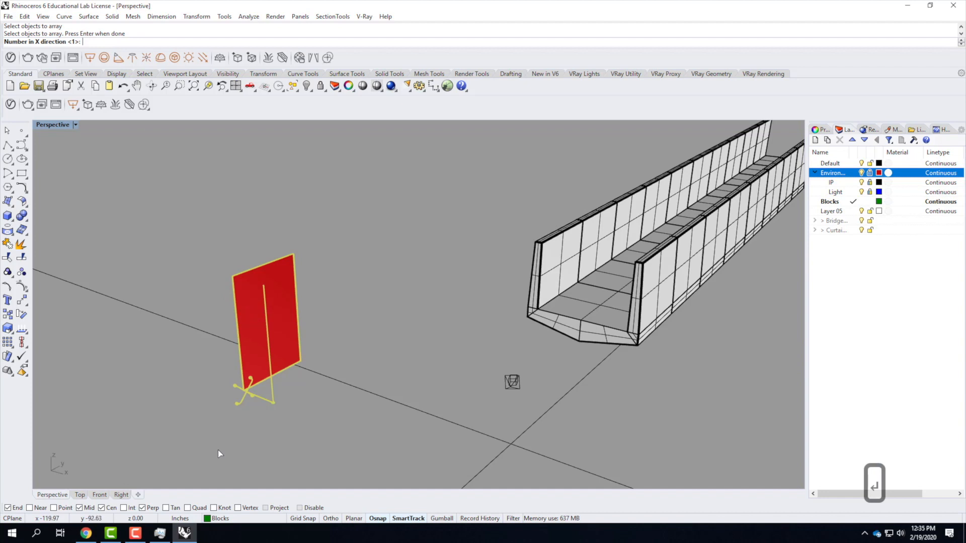
{"action": "key", "text": "Return"}
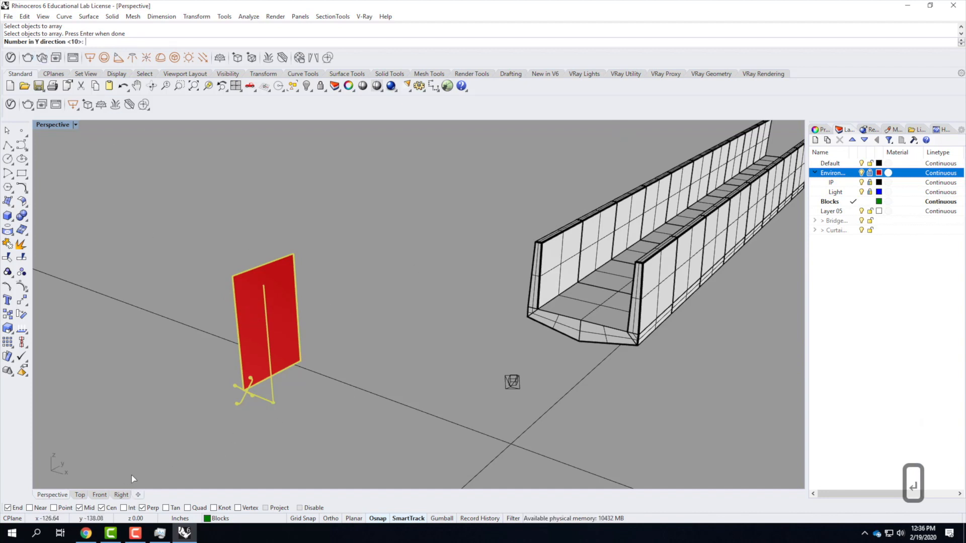
{"action": "type", "text": "20"}
{"action": "key", "text": "Return"}
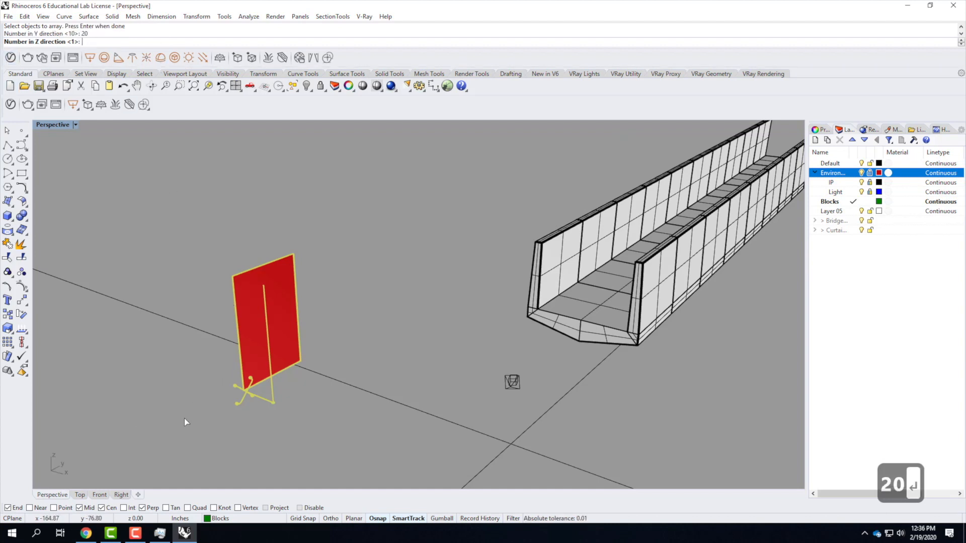
{"action": "type", "text": "5"}
{"action": "key", "text": "Return"}
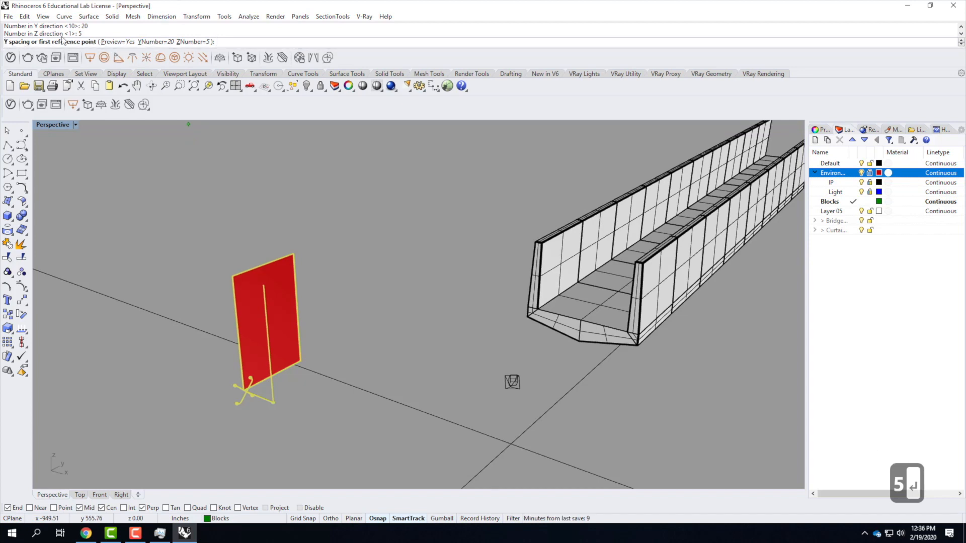
Set the array's Y spacing to the panel's 48-inch width by picking its two bottom corners.
{"action": "scroll", "coordinate": [265, 384], "scroll_direction": "up", "scroll_amount": 5}
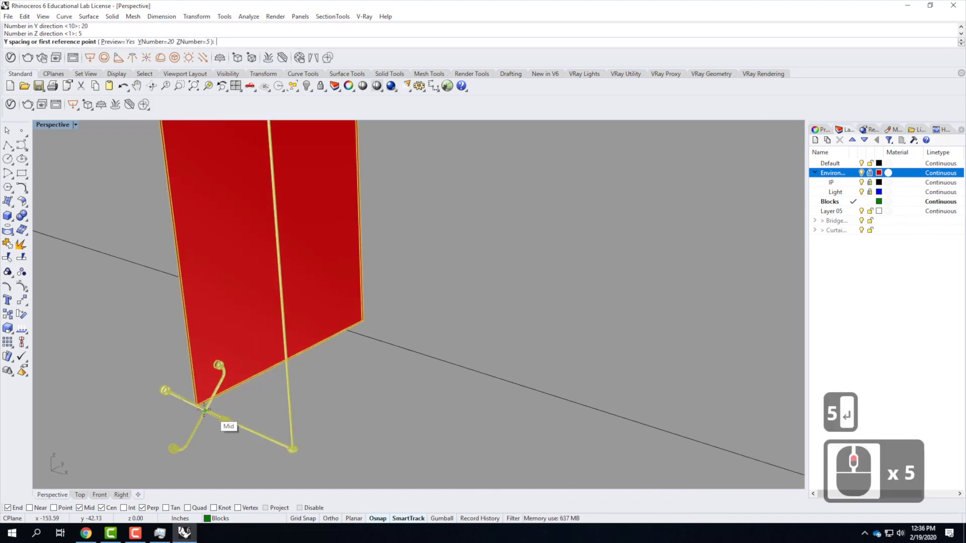
{"action": "scroll", "coordinate": [199, 405], "scroll_direction": "up", "scroll_amount": 5}
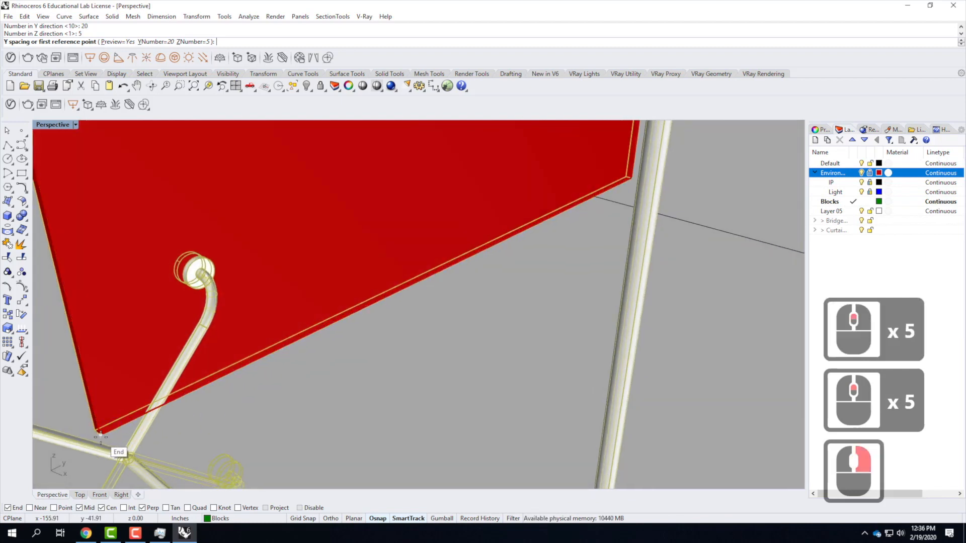
{"action": "left_click", "coordinate": [98, 436]}
{"action": "scroll", "coordinate": [94, 450], "scroll_direction": "down", "scroll_amount": 2}
{"action": "scroll", "coordinate": [95, 450], "scroll_direction": "down", "scroll_amount": 4}
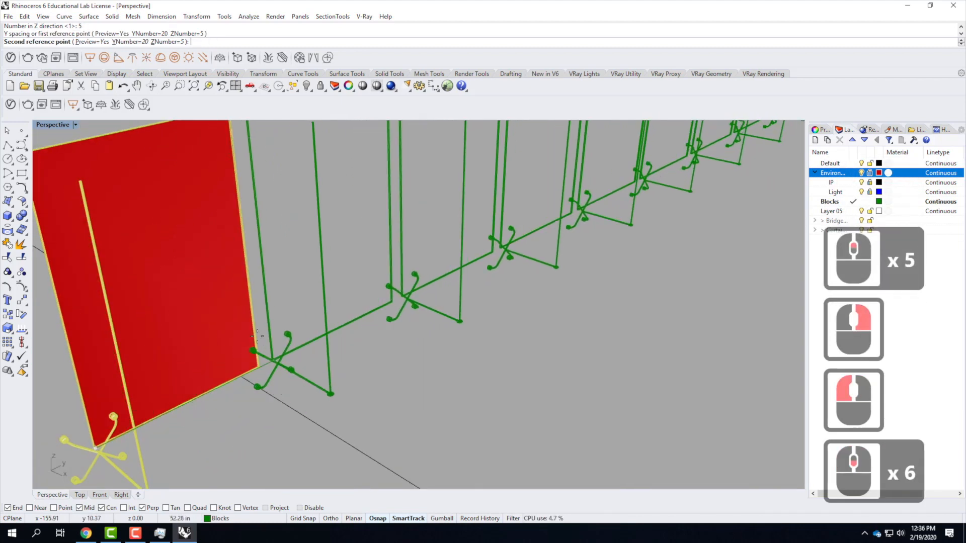
{"action": "left_click", "coordinate": [258, 366]}
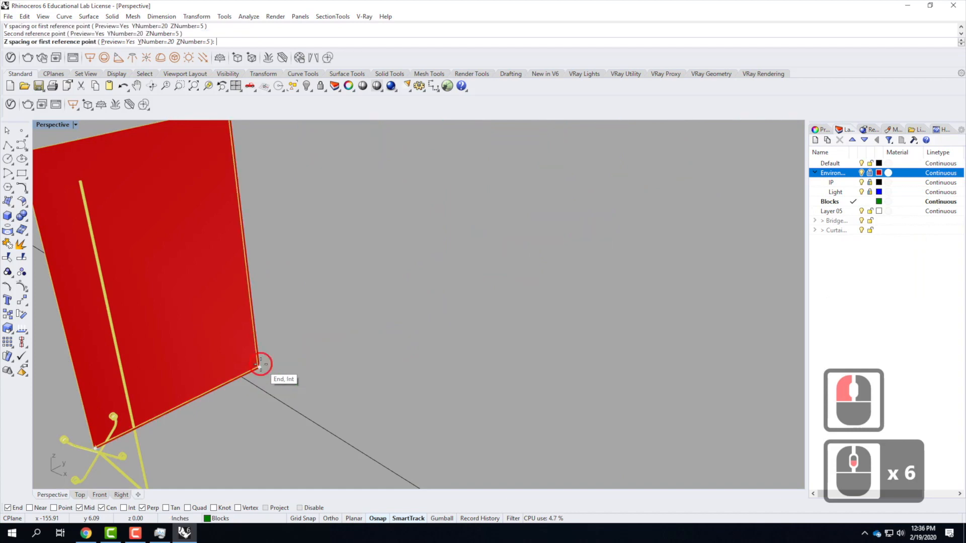
Set the array's Z spacing to the panel's 72-inch height by picking the bottom and top corners of one vertical edge.
{"action": "scroll", "coordinate": [229, 407], "scroll_direction": "down", "scroll_amount": 4}
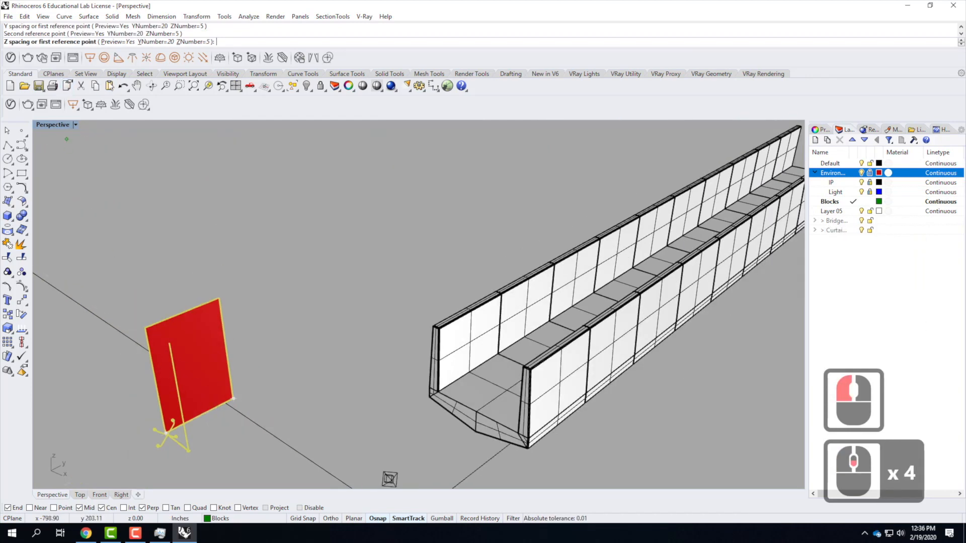
{"action": "scroll", "coordinate": [136, 438], "scroll_direction": "up", "scroll_amount": 5}
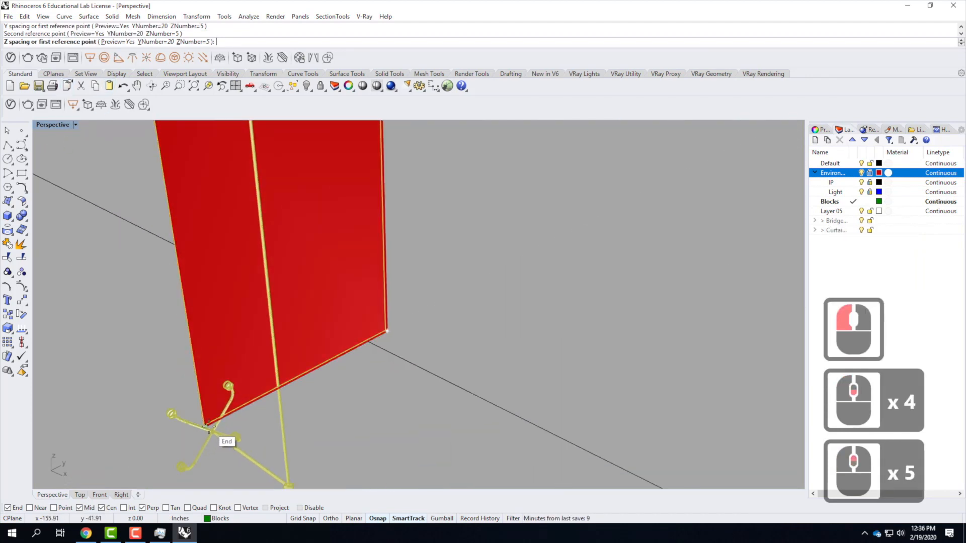
{"action": "left_click", "coordinate": [209, 427]}
{"action": "scroll", "coordinate": [217, 494], "scroll_direction": "down", "scroll_amount": 5}
{"action": "scroll", "coordinate": [327, 408], "scroll_direction": "down", "scroll_amount": 1}
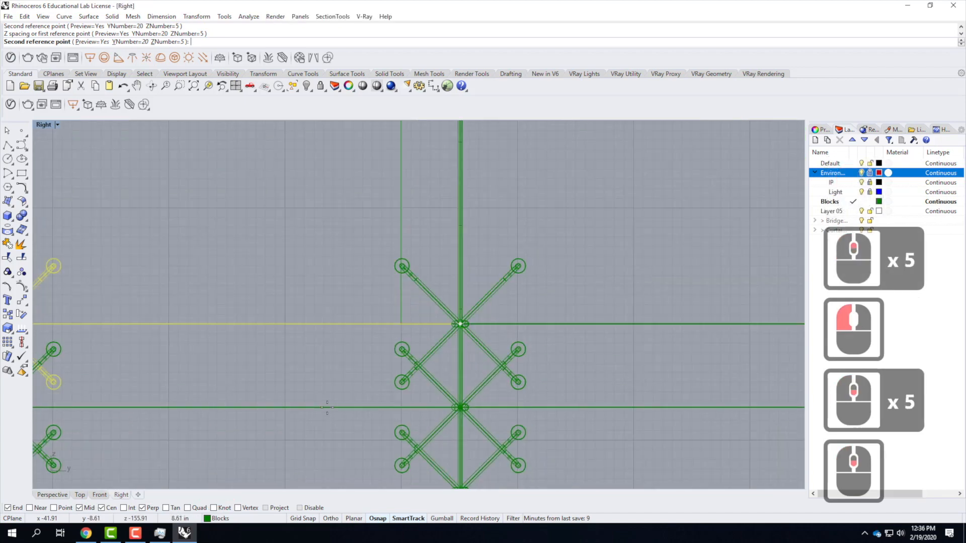
{"action": "double_click", "coordinate": [46, 127]}
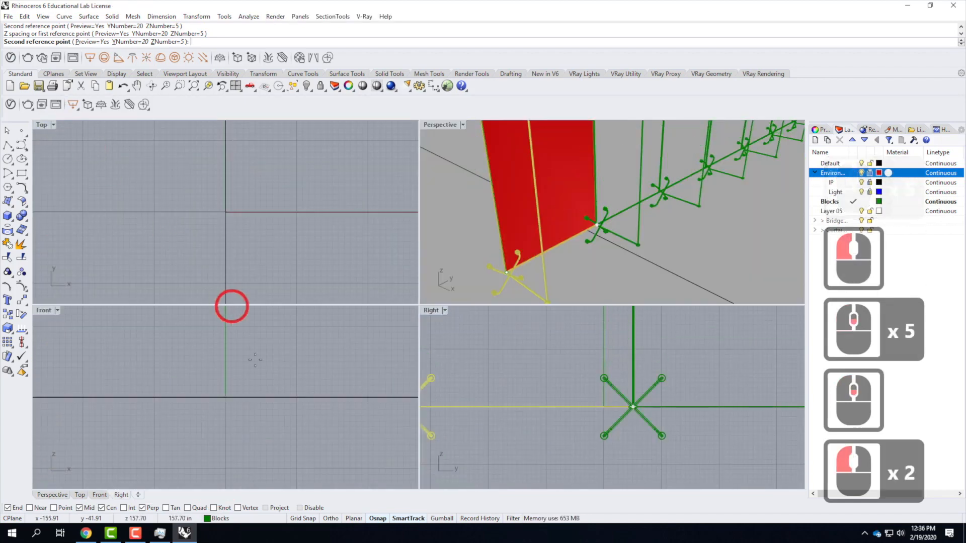
{"action": "double_click", "coordinate": [447, 125]}
{"action": "scroll", "coordinate": [449, 276], "scroll_direction": "down", "scroll_amount": 5}
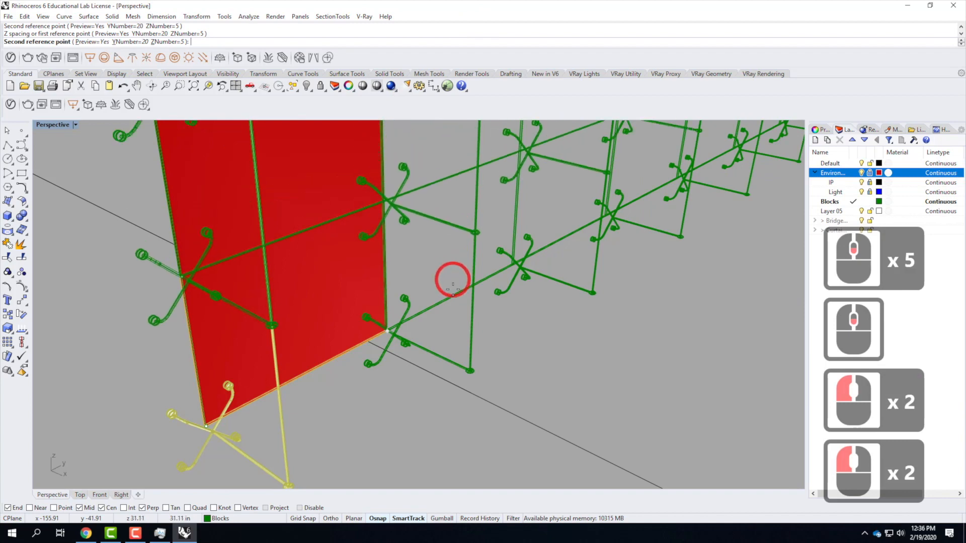
{"action": "scroll", "coordinate": [381, 243], "scroll_direction": "up", "scroll_amount": 4}
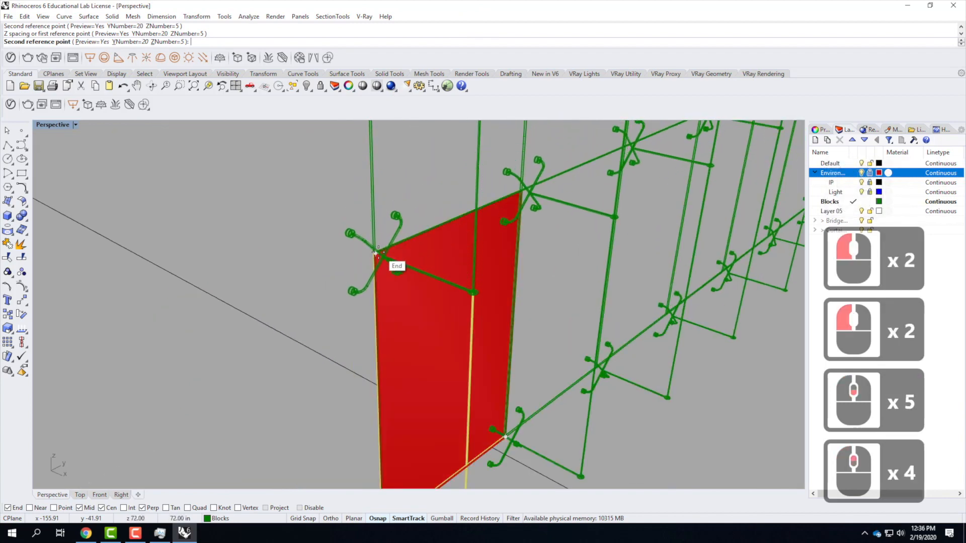
{"action": "scroll", "coordinate": [378, 252], "scroll_direction": "up", "scroll_amount": 4}
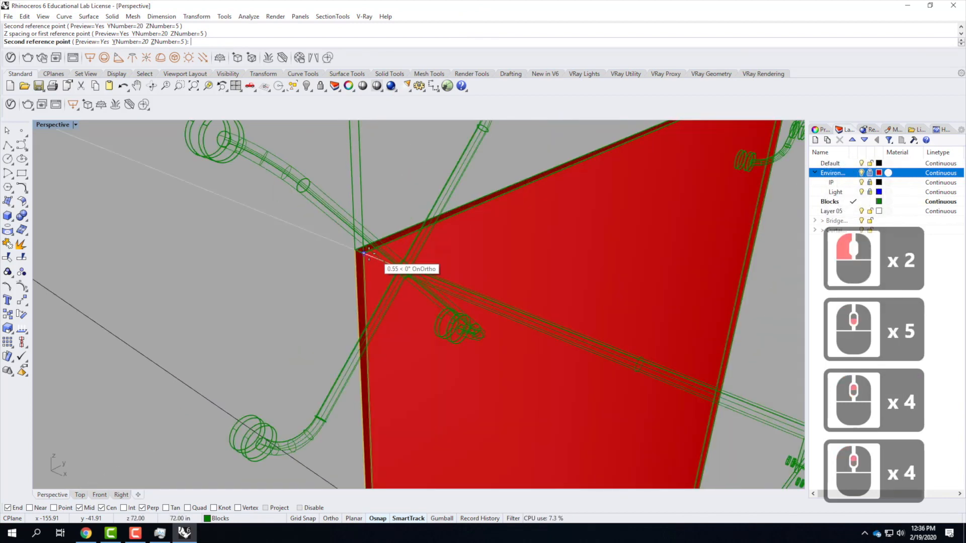
{"action": "left_click", "coordinate": [369, 250]}
Check the curtain wall array preview beside the bridge and accept the array.
{"action": "scroll", "coordinate": [320, 206], "scroll_direction": "down", "scroll_amount": 8}
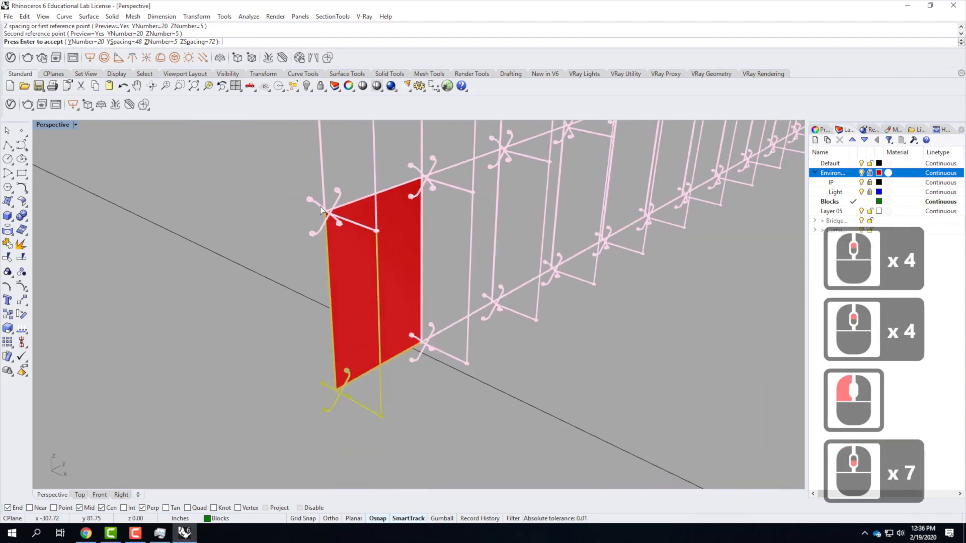
{"action": "scroll", "coordinate": [348, 286], "scroll_direction": "down", "scroll_amount": 8}
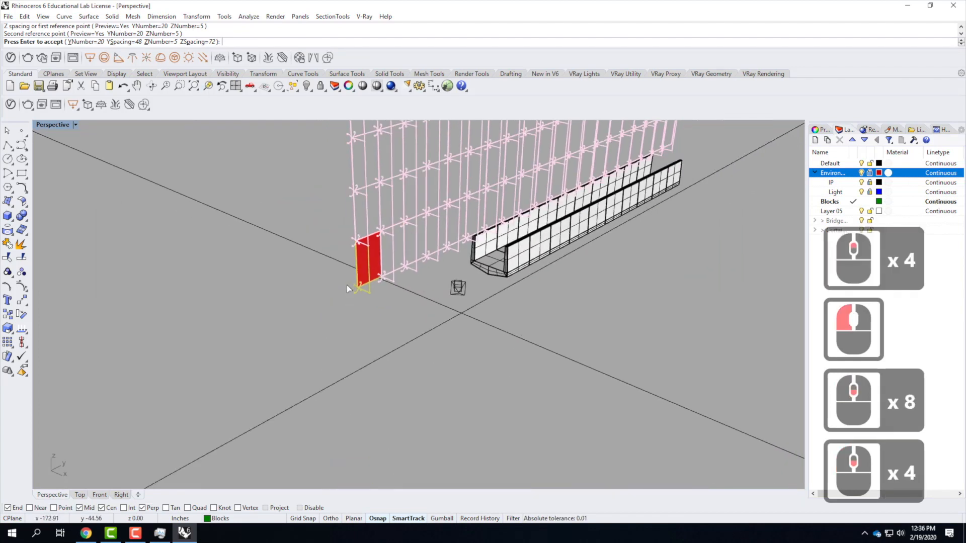
{"action": "scroll", "coordinate": [370, 279], "scroll_direction": "down", "scroll_amount": 1}
{"action": "scroll", "coordinate": [432, 209], "scroll_direction": "up", "scroll_amount": 10}
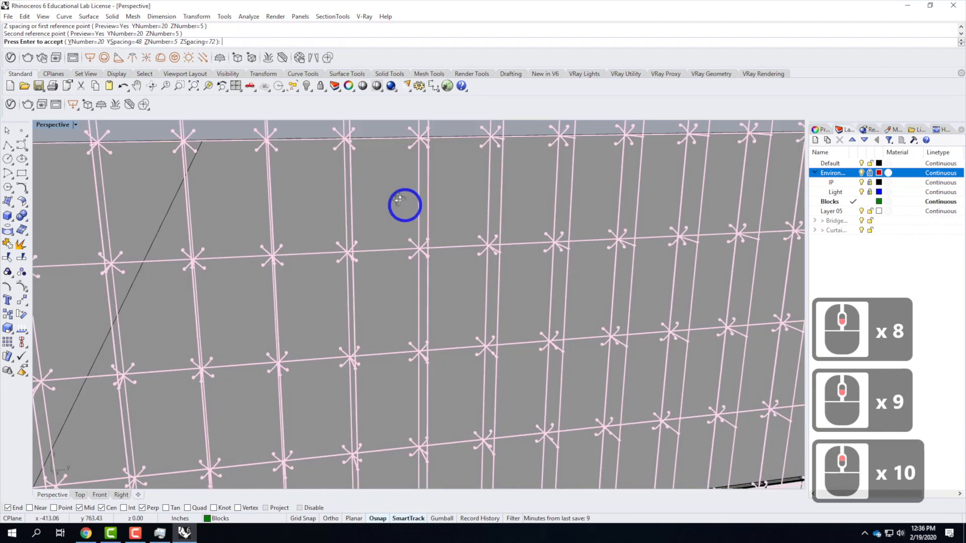
{"action": "right_click_drag", "start_coordinate": [400, 199], "coordinate": [510, 222]}
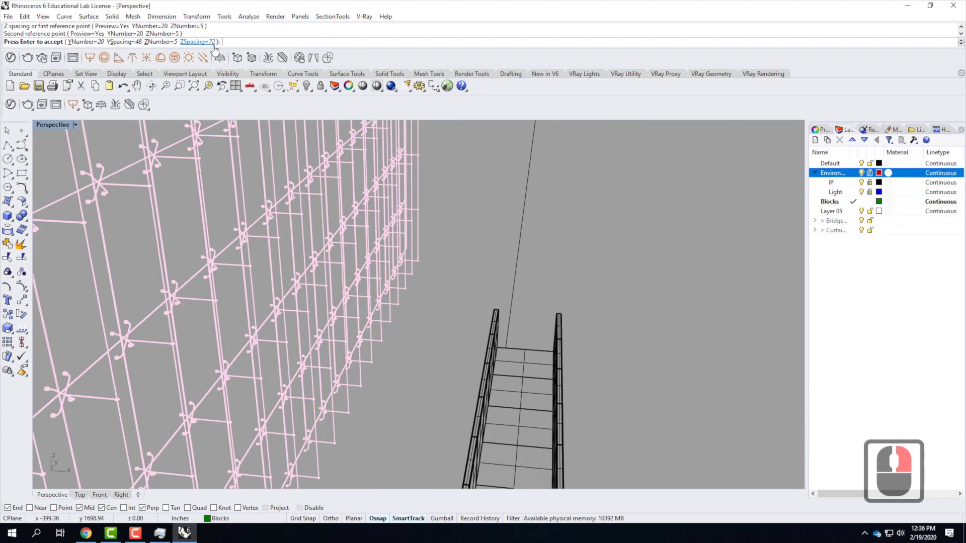
{"action": "key", "text": "Return"}
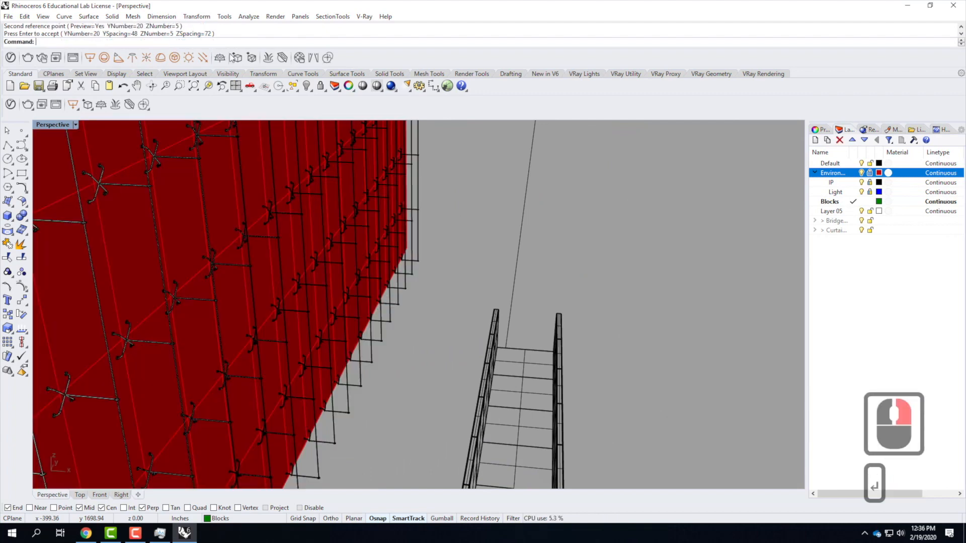
Examine the arrayed curtain wall's panels and connectors behind the bridge, from the side and from the bridge's near end.
{"action": "scroll", "coordinate": [409, 210], "scroll_direction": "down", "scroll_amount": 4}
{"action": "right_click_drag", "start_coordinate": [539, 289], "coordinate": [454, 253]}
{"action": "scroll", "coordinate": [340, 202], "scroll_direction": "up", "scroll_amount": 5}
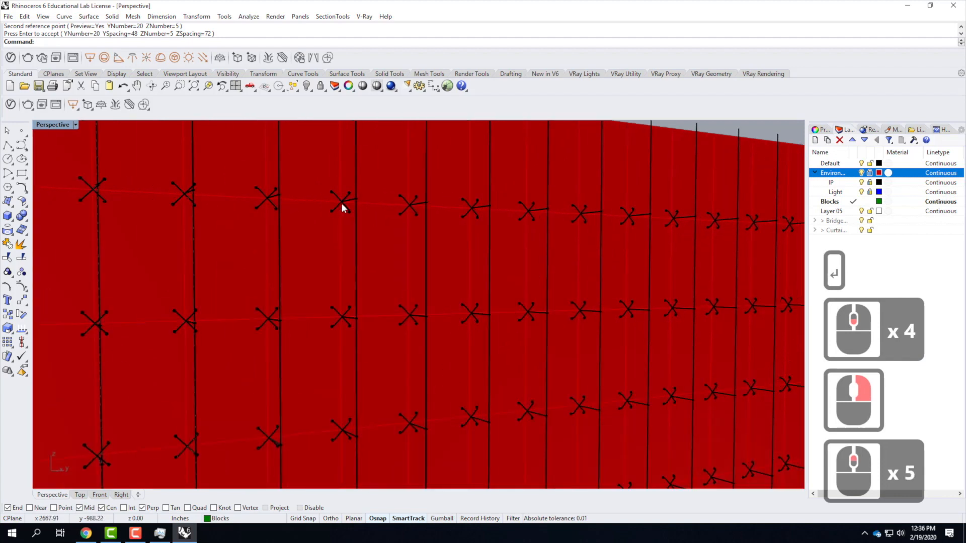
{"action": "scroll", "coordinate": [342, 204], "scroll_direction": "down", "scroll_amount": 4}
{"action": "scroll", "coordinate": [400, 387], "scroll_direction": "up", "scroll_amount": 2}
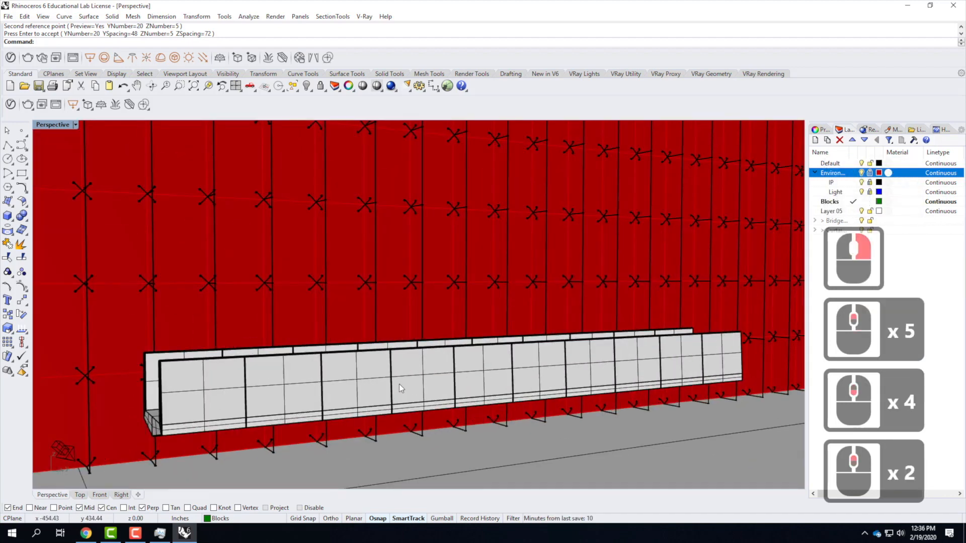
{"action": "mouse_move", "coordinate": [396, 391]}
{"action": "right_mouse_down"}
{"action": "mouse_move", "coordinate": [401, 380]}
{"action": "mouse_move", "coordinate": [410, 384]}
{"action": "right_mouse_up"}
{"action": "scroll", "coordinate": [493, 397], "scroll_direction": "down", "scroll_amount": 2}
{"action": "right_click_drag", "start_coordinate": [495, 400], "coordinate": [498, 381]}
{"action": "scroll", "coordinate": [336, 381], "scroll_direction": "up", "scroll_amount": 3}
{"action": "right_click_drag", "start_coordinate": [336, 382], "coordinate": [425, 411]}
{"action": "scroll", "coordinate": [393, 385], "scroll_direction": "up", "scroll_amount": 3}
{"action": "right_click", "coordinate": [431, 400]}
{"action": "scroll", "coordinate": [417, 413], "scroll_direction": "down", "scroll_amount": 2}
{"action": "right_click_drag", "start_coordinate": [418, 396], "coordinate": [416, 382]}
{"action": "scroll", "coordinate": [473, 383], "scroll_direction": "down", "scroll_amount": 4}
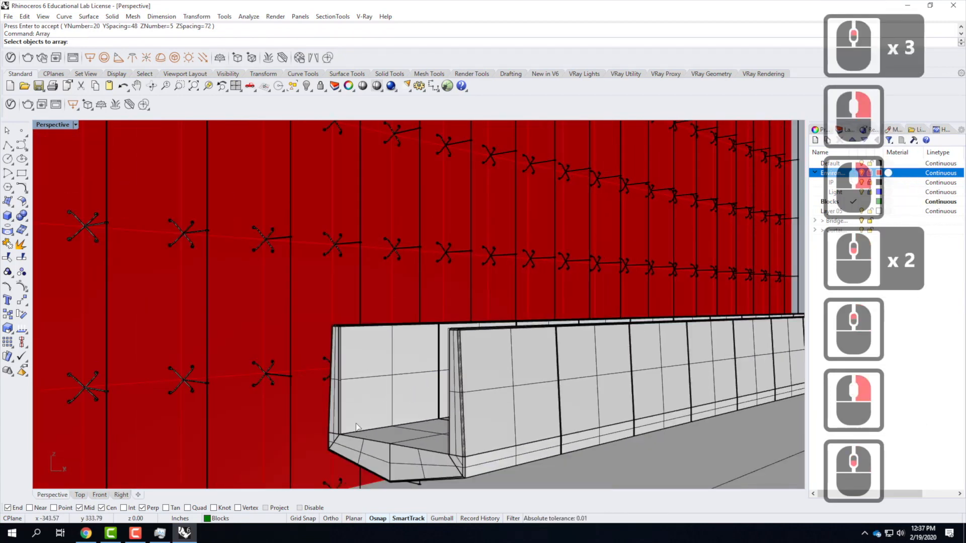
{"action": "right_click_drag", "start_coordinate": [390, 335], "coordinate": [393, 339]}
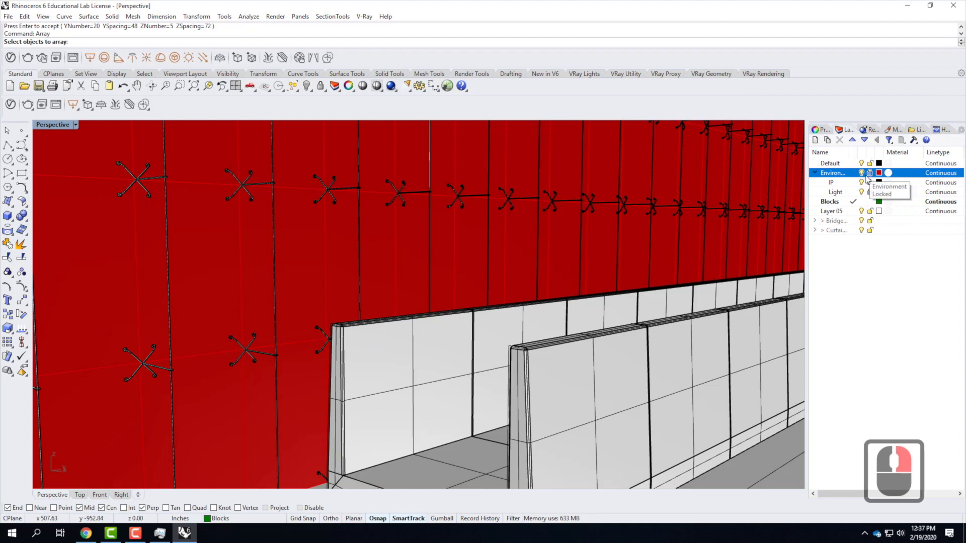
Switch the perspective view to Rendered display and start a V-Ray render of the bridge and curtain wall.
{"action": "left_click", "coordinate": [76, 125]}
{"action": "left_click", "coordinate": [72, 172]}
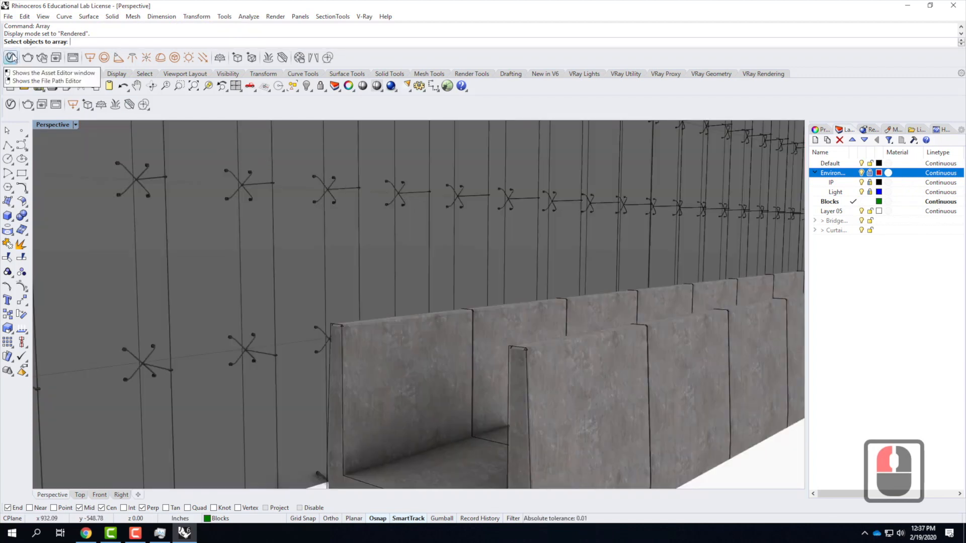
{"action": "left_click", "coordinate": [28, 57]}
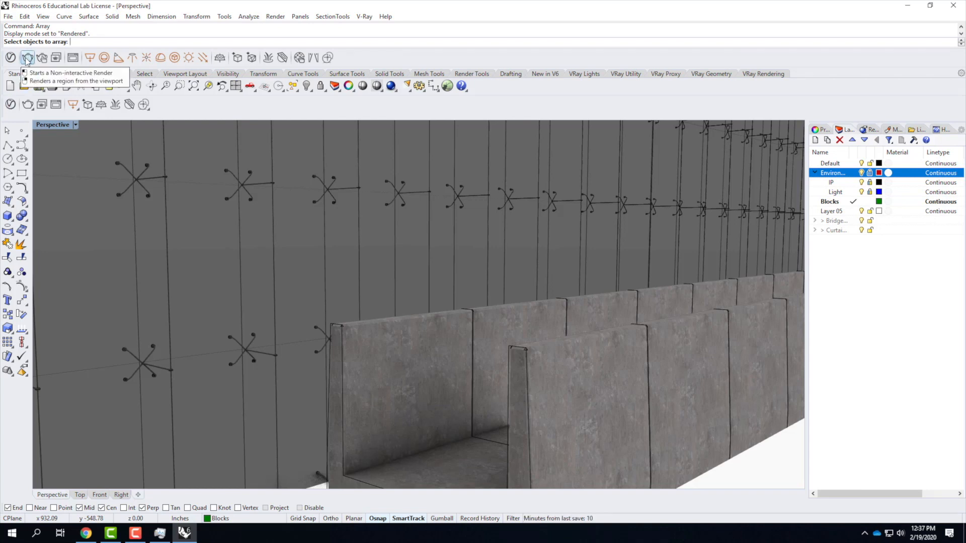
{"action": "left_click", "coordinate": [28, 58]}
{"action": "left_click", "coordinate": [491, 174]}
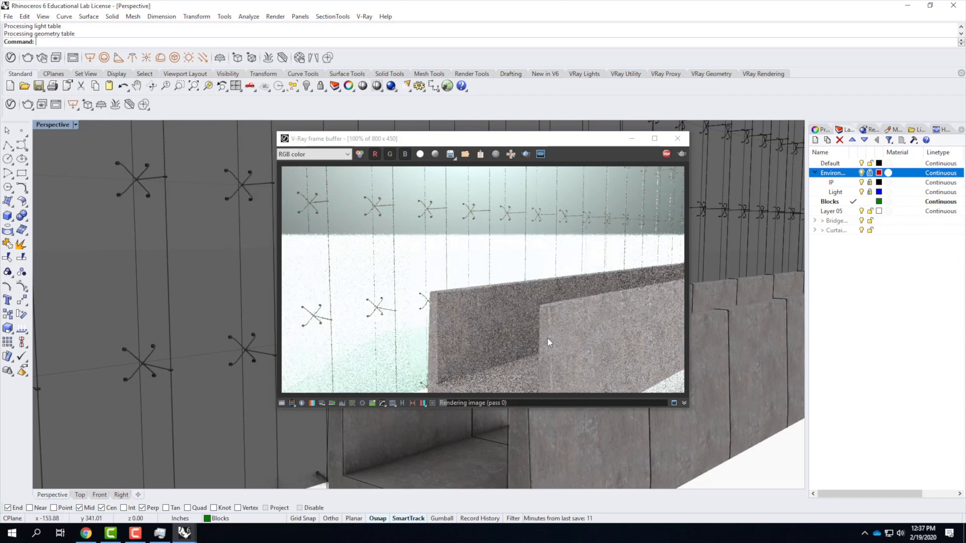
Leave the render running in the background and open Bridge.3dm in a second Rhino session.
{"action": "left_click", "coordinate": [185, 534]}
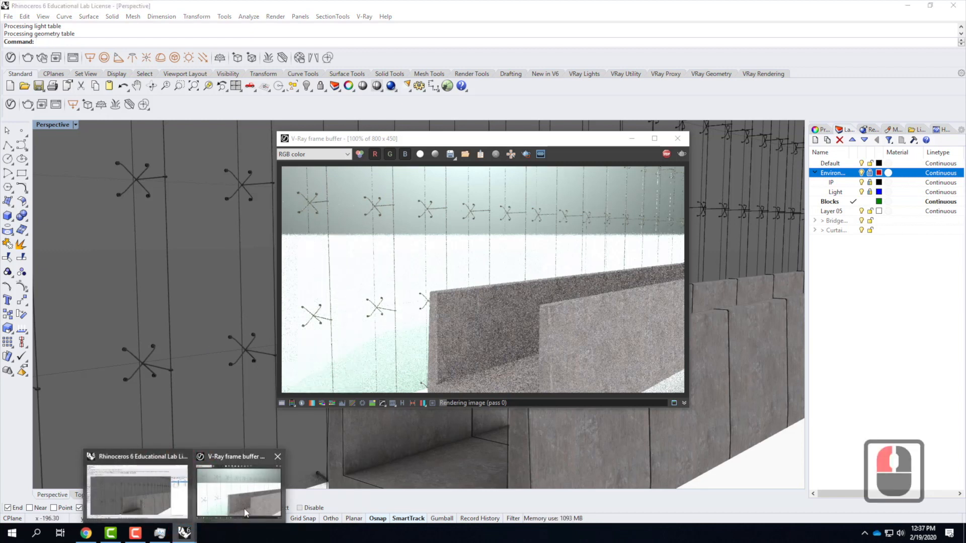
{"action": "left_click", "coordinate": [220, 540]}
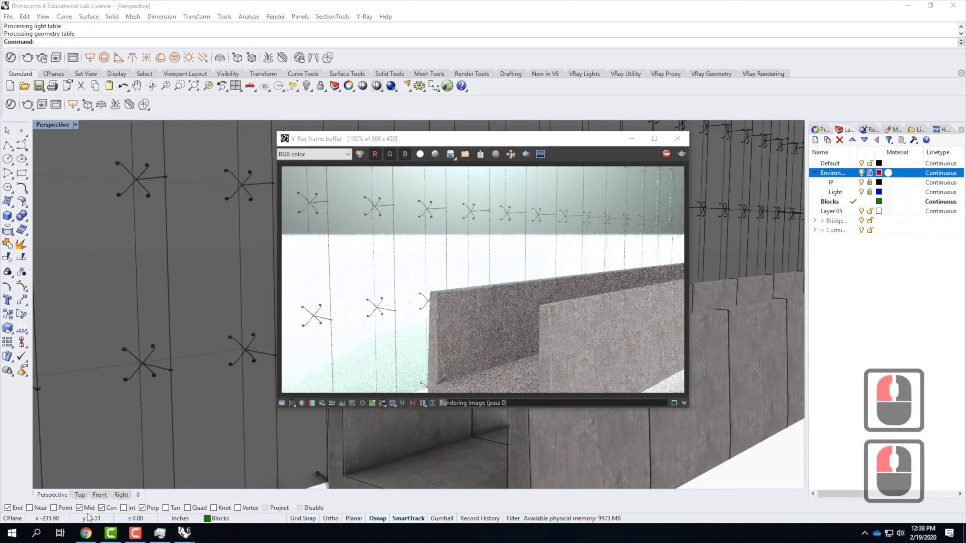
{"action": "left_click", "coordinate": [909, 6]}
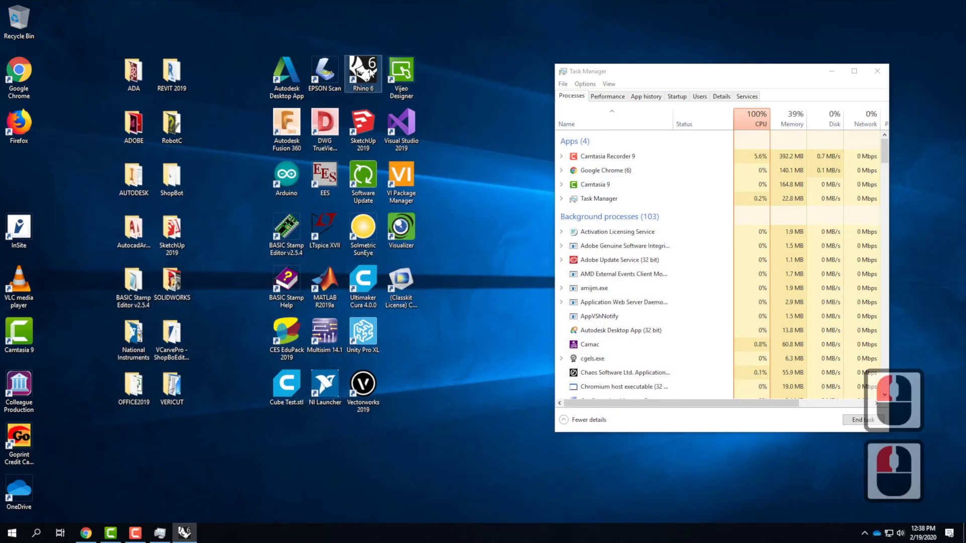
{"action": "double_click", "coordinate": [374, 72]}
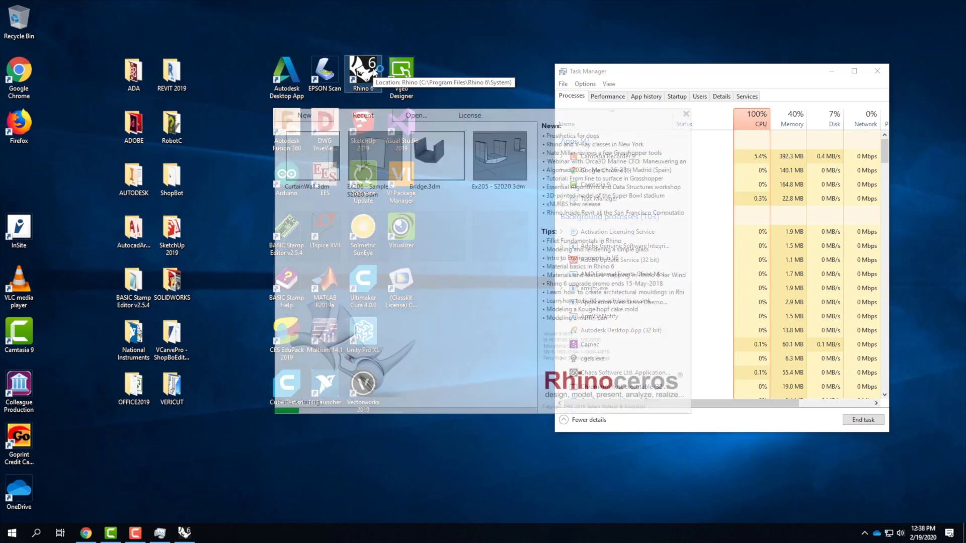
{"action": "left_click", "coordinate": [438, 158]}
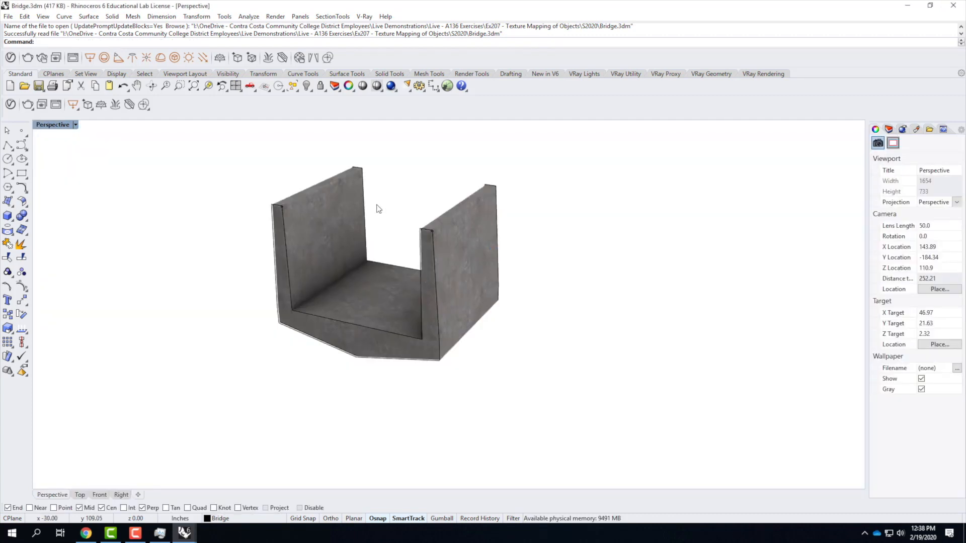
Set the bridge's perspective view to Shaded display, framed on the top of the nearer side wall.
{"action": "scroll", "coordinate": [377, 204], "scroll_direction": "up", "scroll_amount": 2}
{"action": "left_click", "coordinate": [76, 125]}
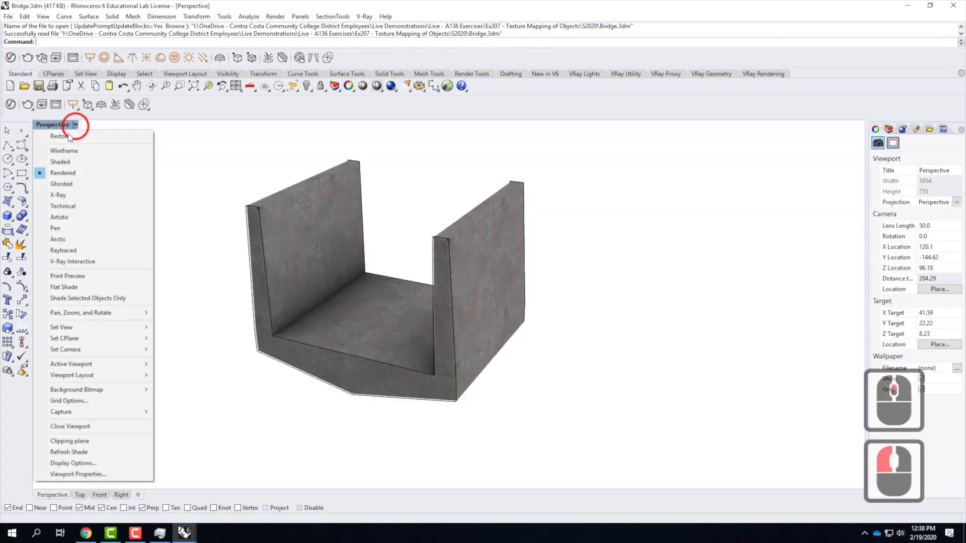
{"action": "left_click", "coordinate": [60, 160]}
{"action": "scroll", "coordinate": [473, 221], "scroll_direction": "up", "scroll_amount": 4}
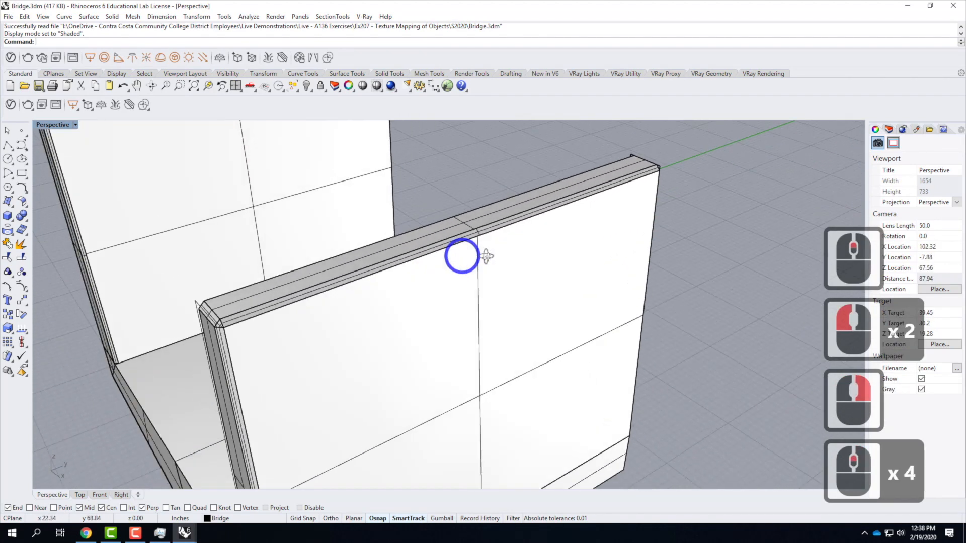
{"action": "right_click_drag", "start_coordinate": [487, 257], "coordinate": [498, 206]}
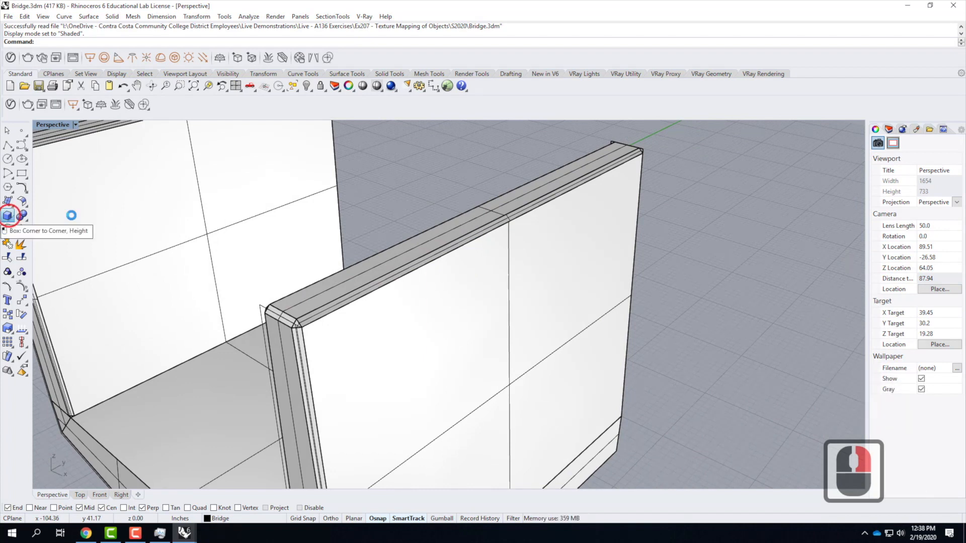
Draw a 3.5-inch-high box along the nearer side wall's top, from its front outer corner to the far edge's midpoint.
{"action": "left_click", "coordinate": [7, 216]}
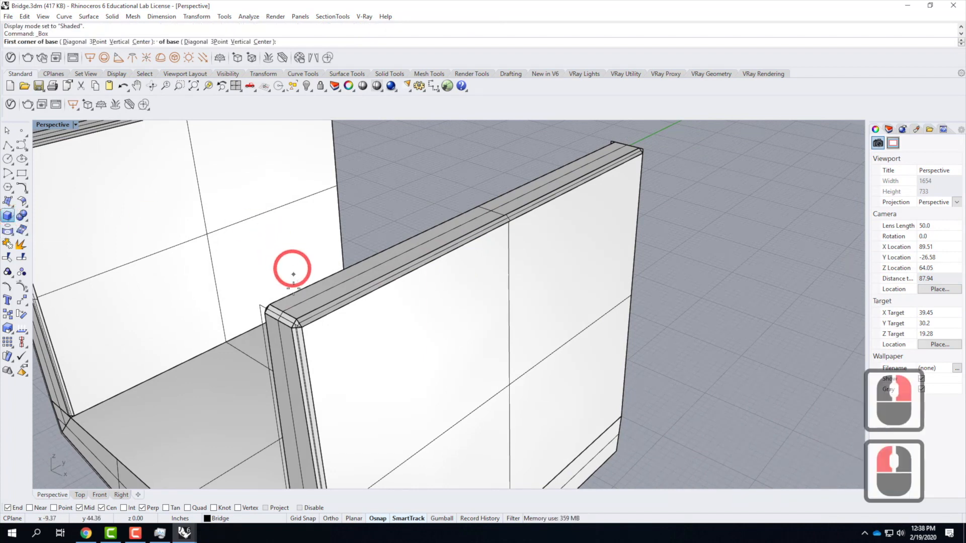
{"action": "left_click", "coordinate": [296, 323]}
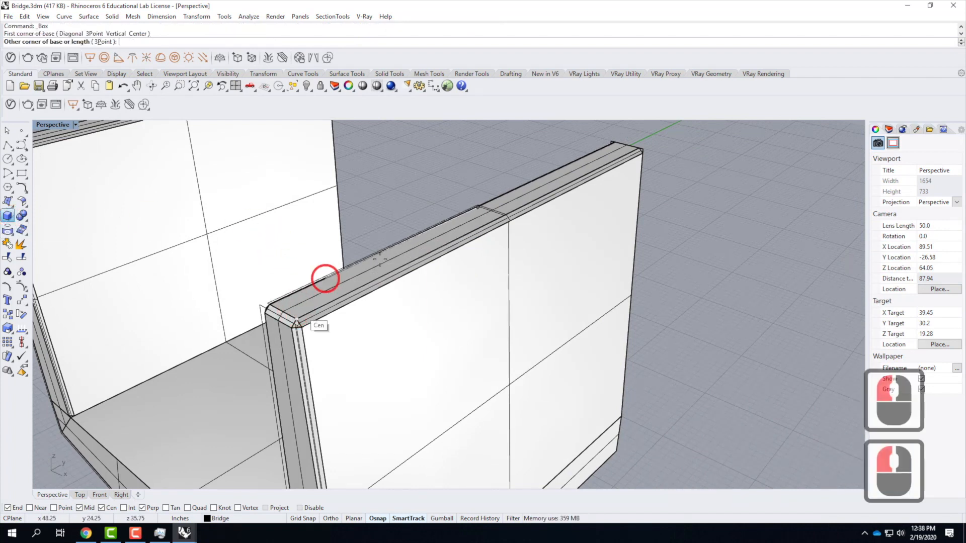
{"action": "left_click", "coordinate": [628, 144]}
{"action": "scroll", "coordinate": [627, 146], "scroll_direction": "down", "scroll_amount": 3}
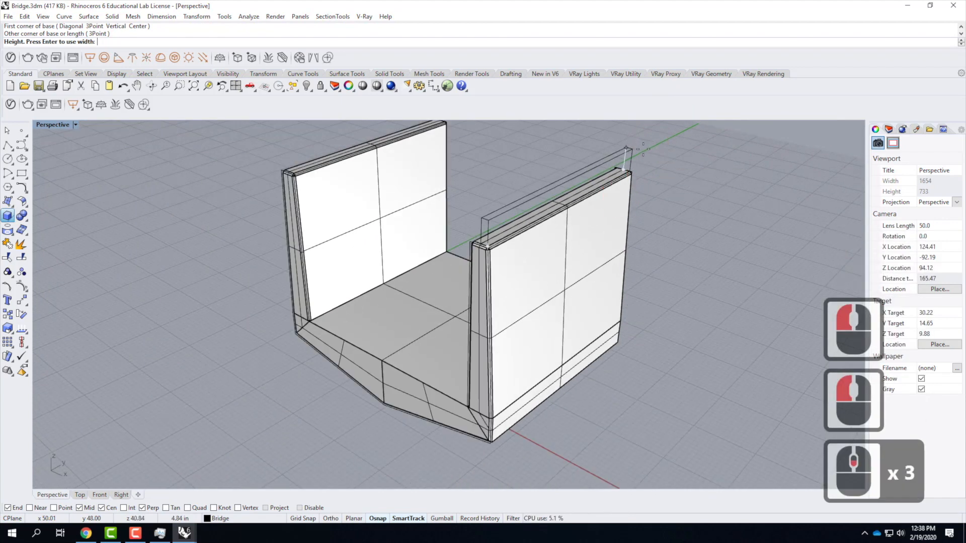
{"action": "type", "text": "3.5"}
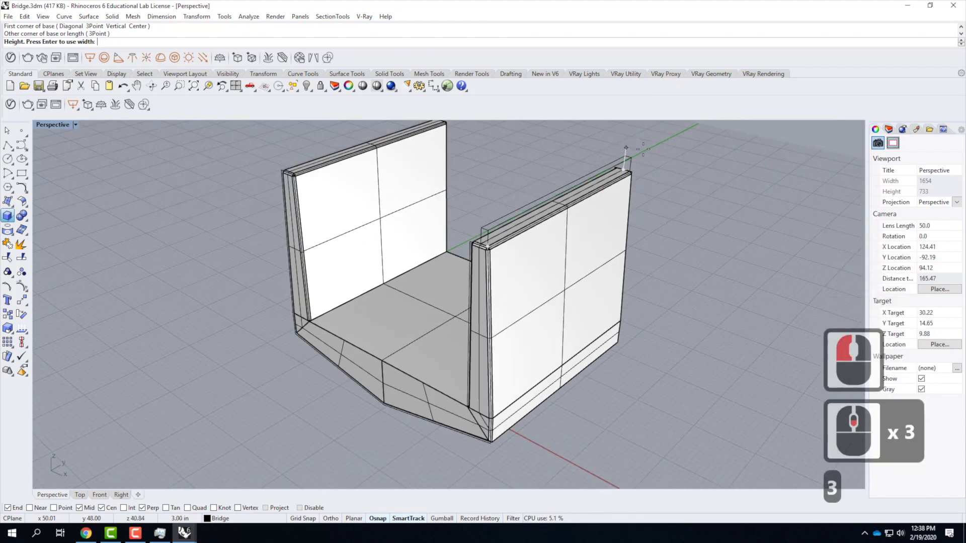
{"action": "key", "text": "Return"}
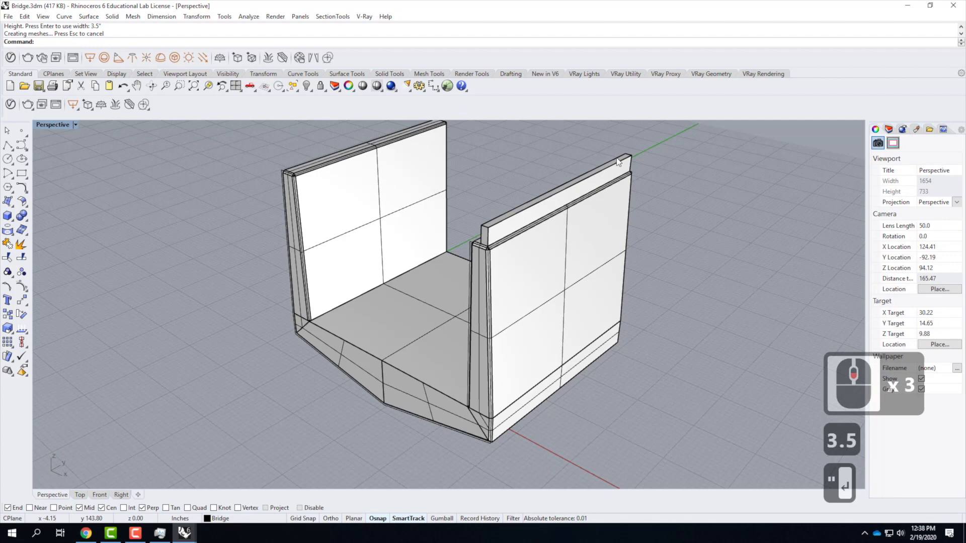
Scale the new box in one direction across its thickness to exactly 1.5 inches, using its far upper corners as reference.
{"action": "scroll", "coordinate": [629, 151], "scroll_direction": "up", "scroll_amount": 4}
{"action": "left_click", "coordinate": [640, 161]}
{"action": "type", "text": "scale1sd"}
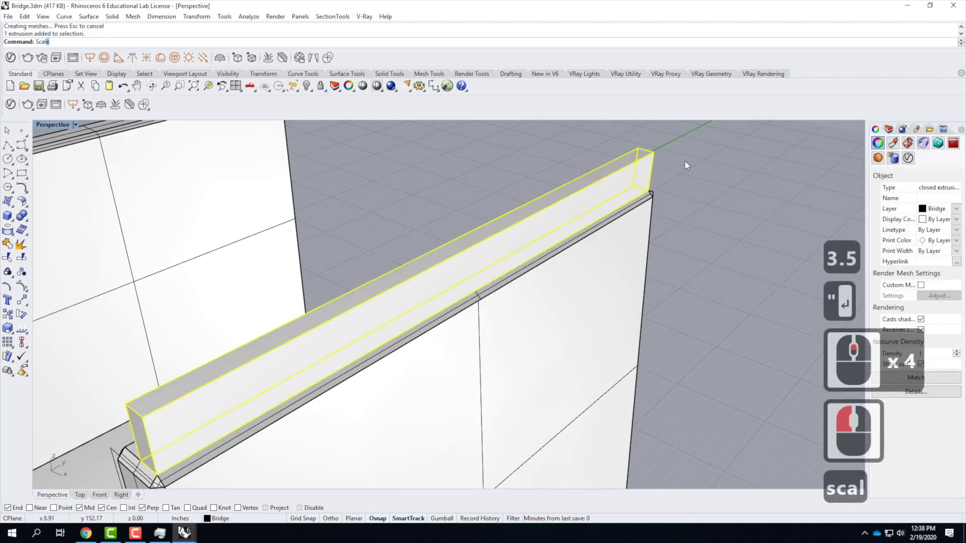
{"action": "key", "text": "Return"}
{"action": "type", "text": "scale1d"}
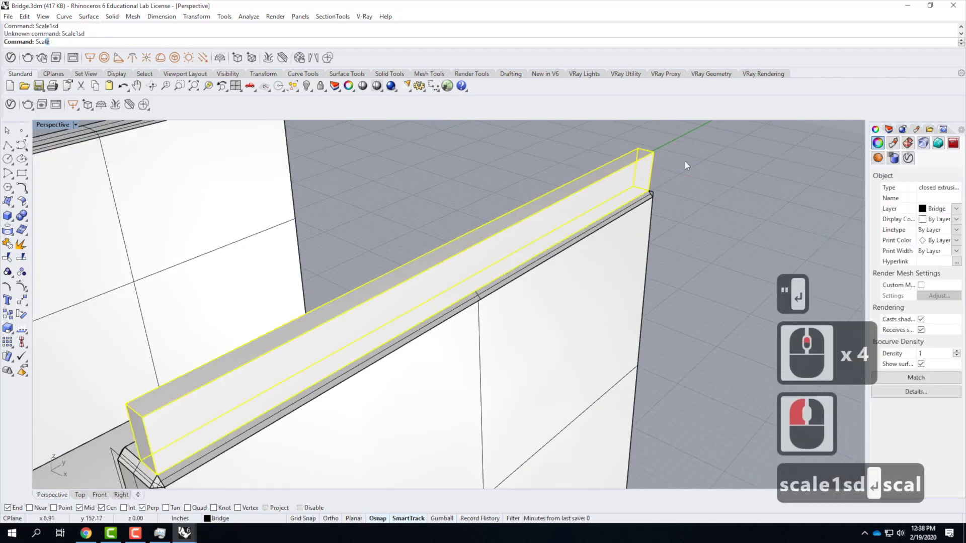
{"action": "key", "text": "Return"}
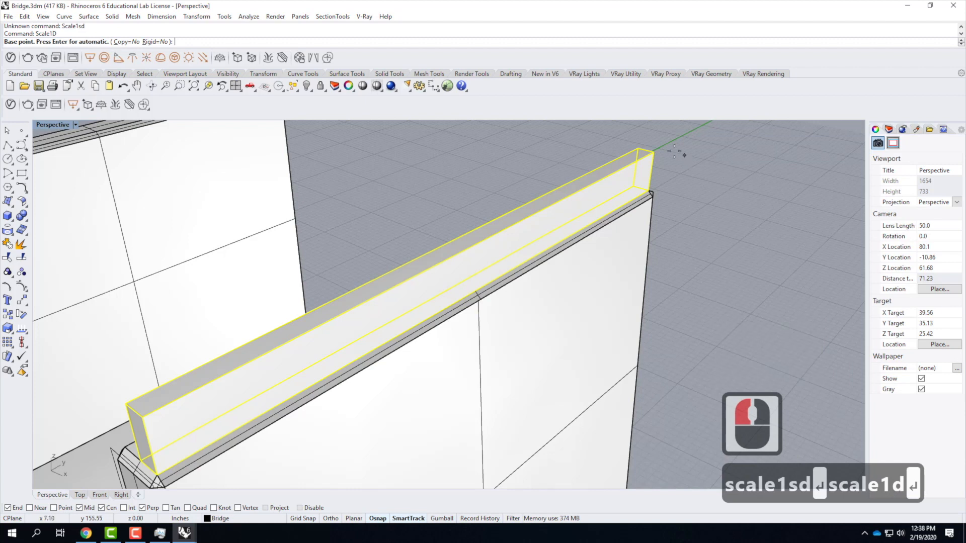
{"action": "left_click", "coordinate": [655, 153]}
{"action": "left_click", "coordinate": [637, 148]}
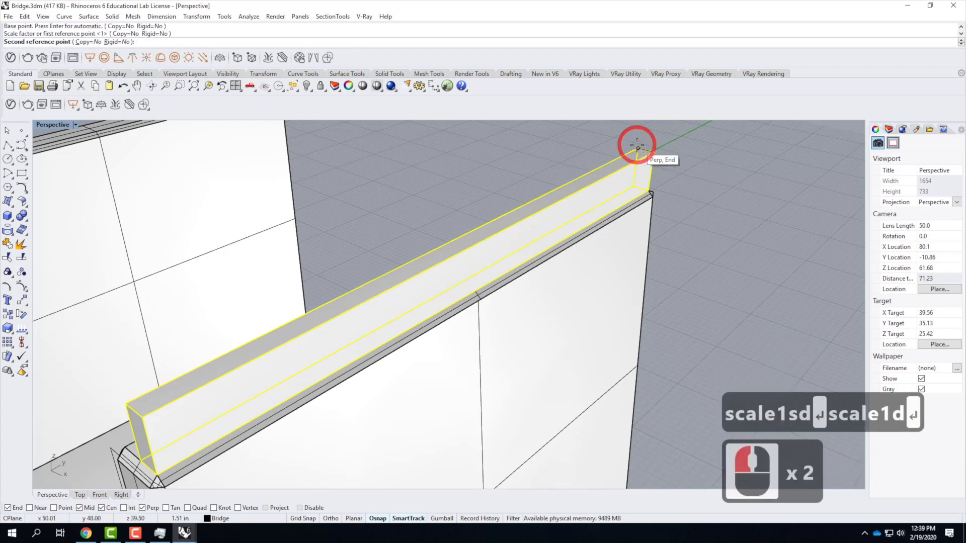
{"action": "type", "text": "1.5"}
{"action": "key", "text": "Return"}
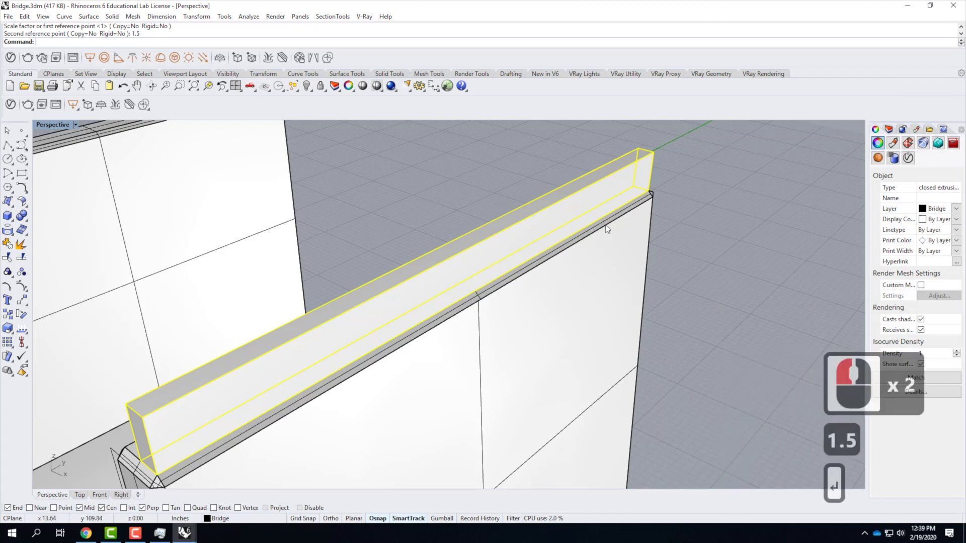
Move the rail box vertically up 1.5 inches from its far bottom corner.
{"action": "type", "text": "move"}
{"action": "key", "text": "Return"}
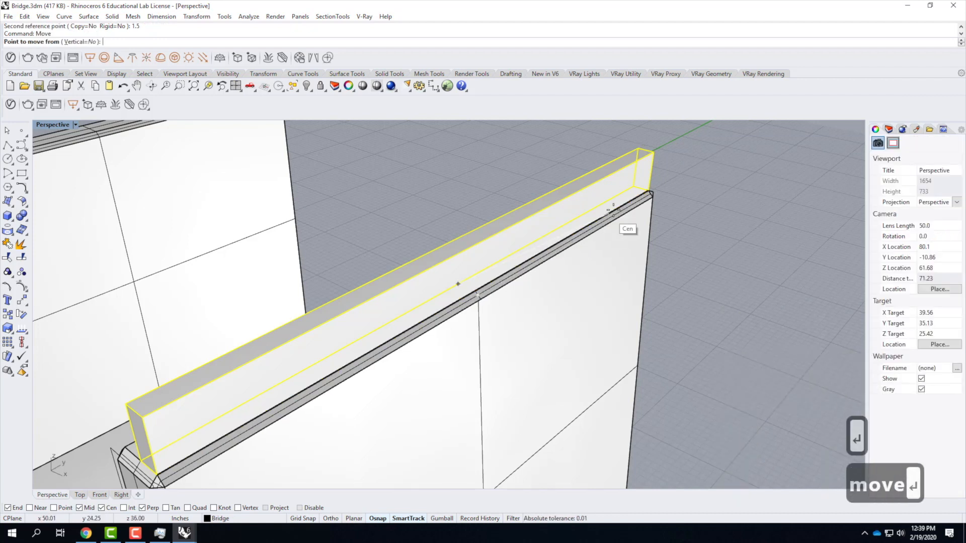
{"action": "type", "text": "v"}
{"action": "key", "text": "Return"}
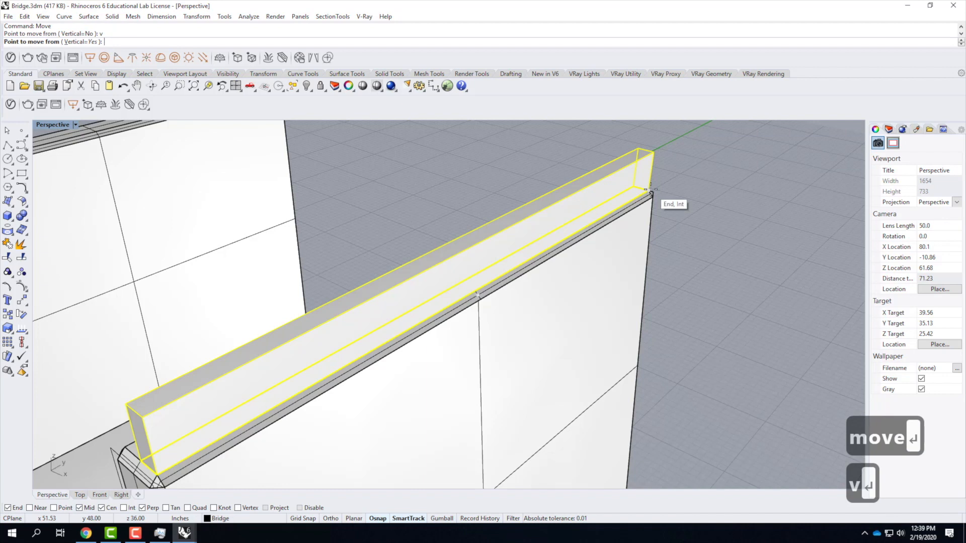
{"action": "left_click", "coordinate": [650, 191]}
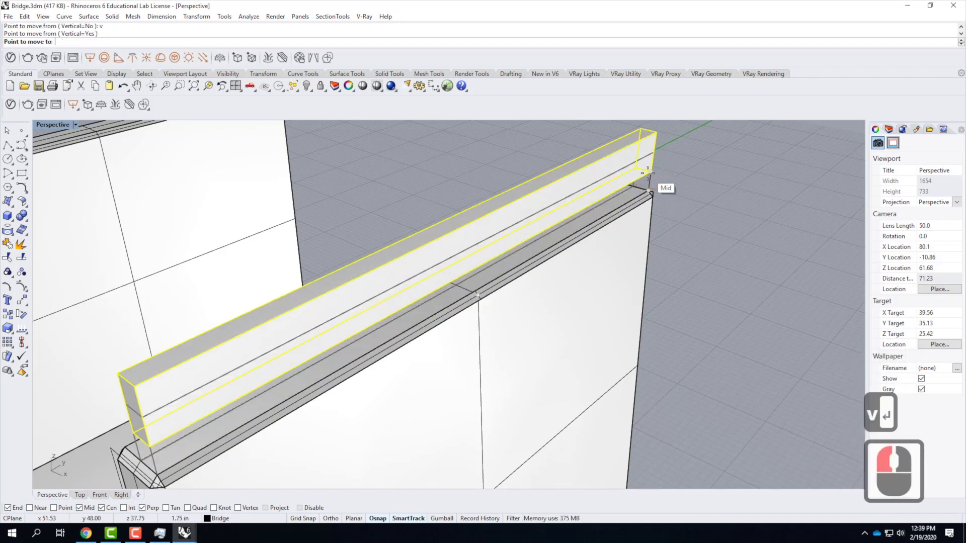
{"action": "type", "text": "1.5\""}
{"action": "key", "text": "Return"}
Centre the rail box on the side wall by moving its bottom front edge midpoint onto the wall top's front midpoint.
{"action": "right_click_drag", "start_coordinate": [116, 327], "coordinate": [161, 349]}
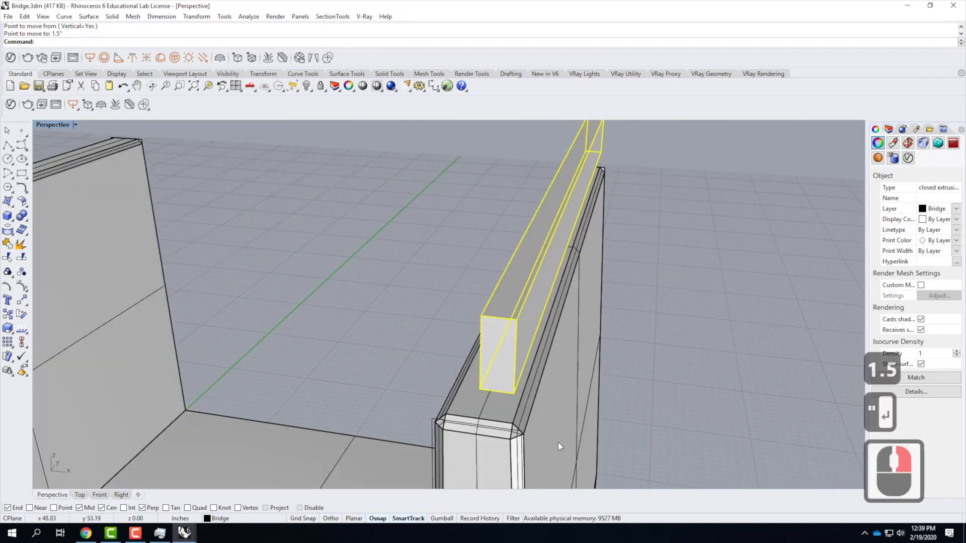
{"action": "type", "text": "move"}
{"action": "key", "text": "Return"}
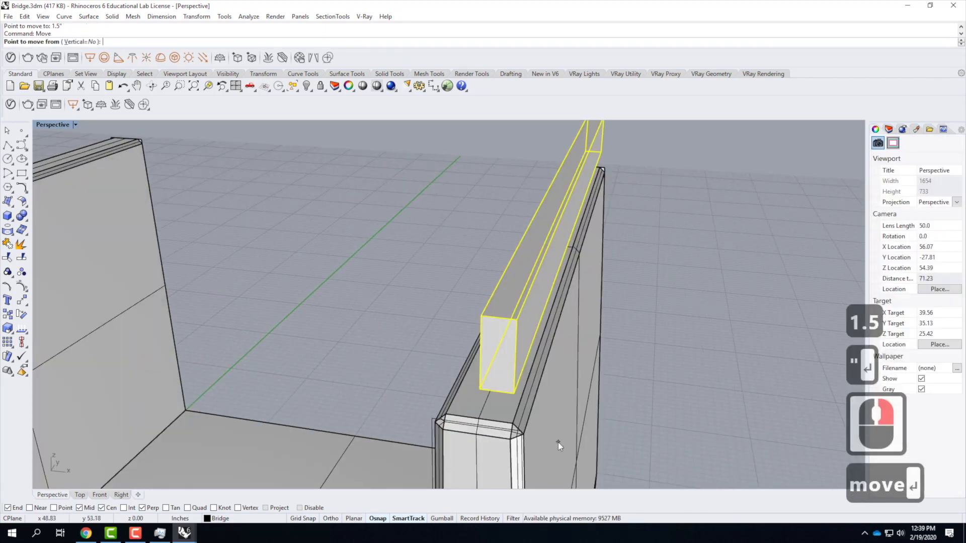
{"action": "left_click", "coordinate": [496, 391]}
{"action": "left_click", "coordinate": [476, 414]}
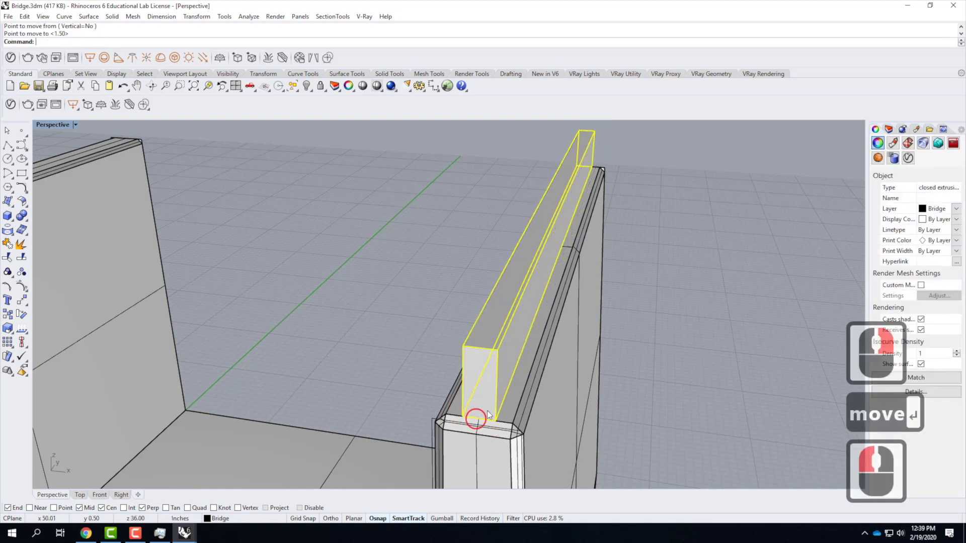
Raise the centred rail box 1.5 inches vertically above the side wall's top.
{"action": "type", "text": "move"}
{"action": "key", "text": "Return"}
{"action": "type", "text": "v"}
{"action": "key", "text": "Return"}
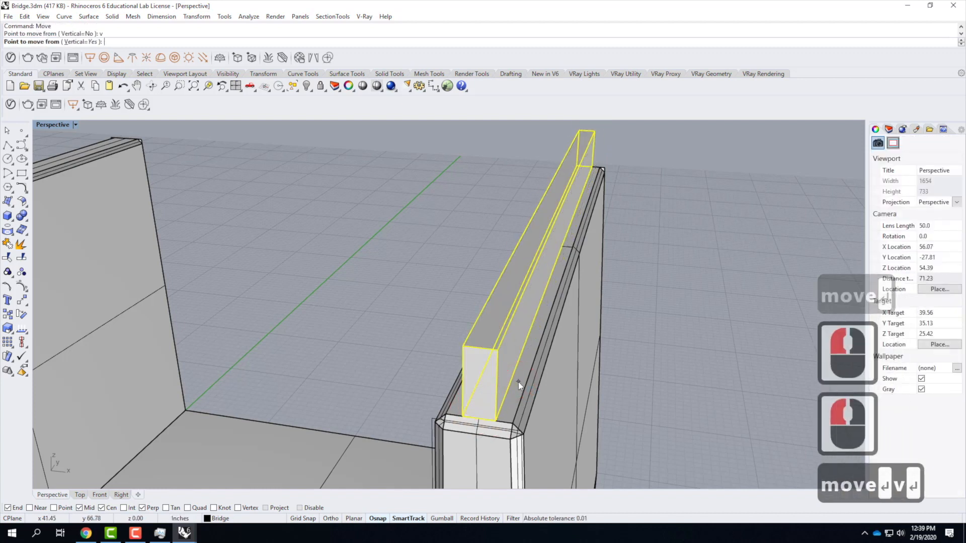
{"action": "left_click", "coordinate": [476, 417]}
{"action": "type", "text": "1.5\""}
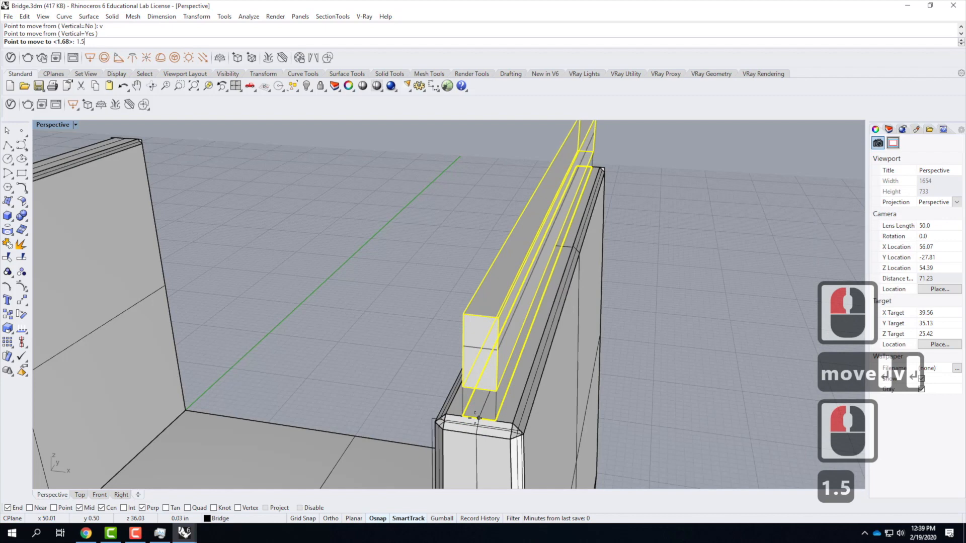
{"action": "key", "text": "Return"}
Model a solid vertical cylinder 1 inch in diameter from the middle of the side wall's top up to the rail box's underside.
{"action": "scroll", "coordinate": [476, 419], "scroll_direction": "down", "scroll_amount": 2}
{"action": "mouse_move", "coordinate": [476, 418]}
{"action": "right_mouse_down"}
{"action": "mouse_move", "coordinate": [388, 430]}
{"action": "mouse_move", "coordinate": [476, 420]}
{"action": "right_mouse_up"}
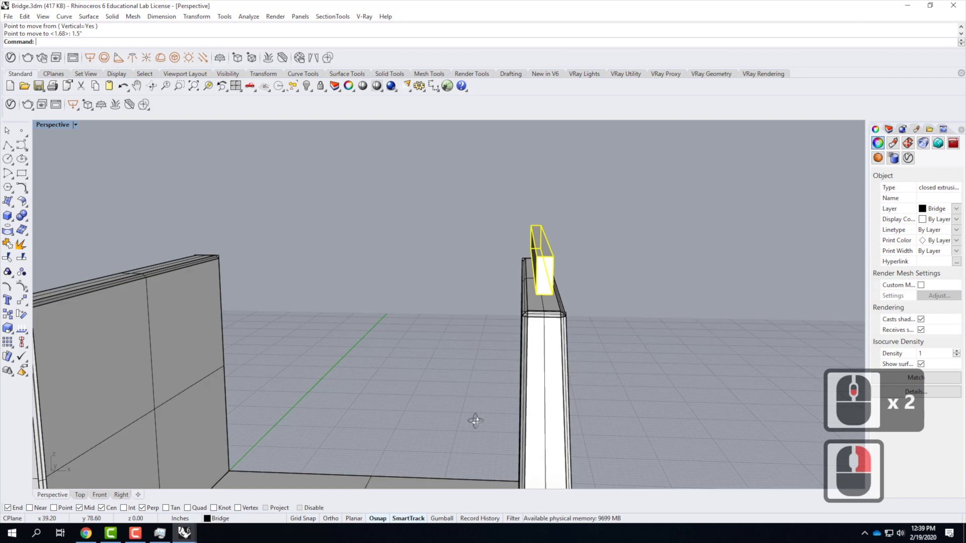
{"action": "right_click_drag", "start_coordinate": [449, 418], "coordinate": [411, 369]}
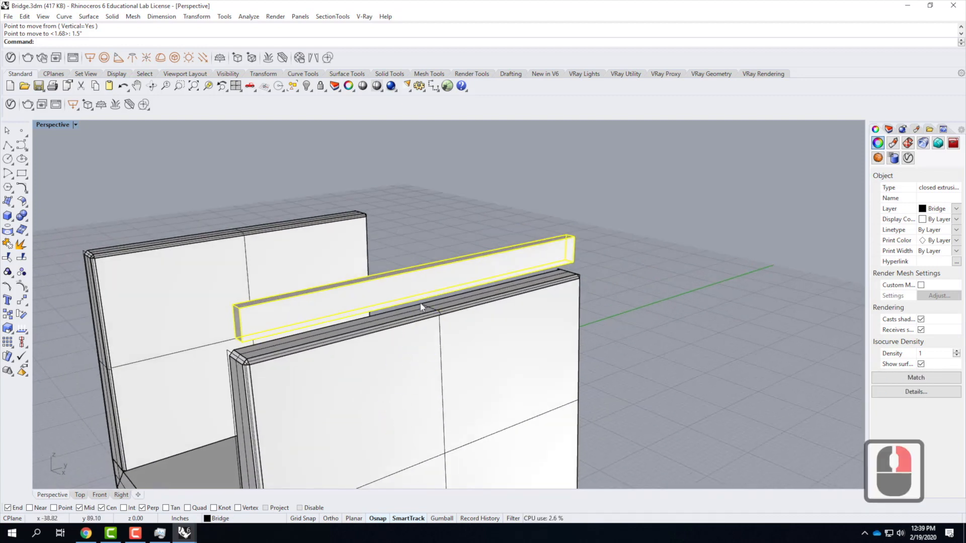
{"action": "left_click", "coordinate": [9, 216]}
{"action": "left_click", "coordinate": [44, 222]}
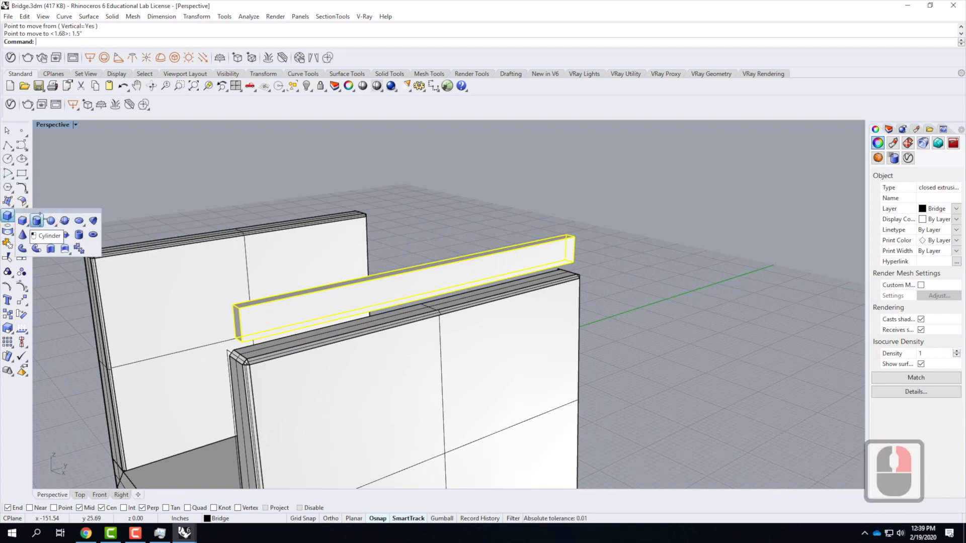
{"action": "scroll", "coordinate": [441, 317], "scroll_direction": "up", "scroll_amount": 3}
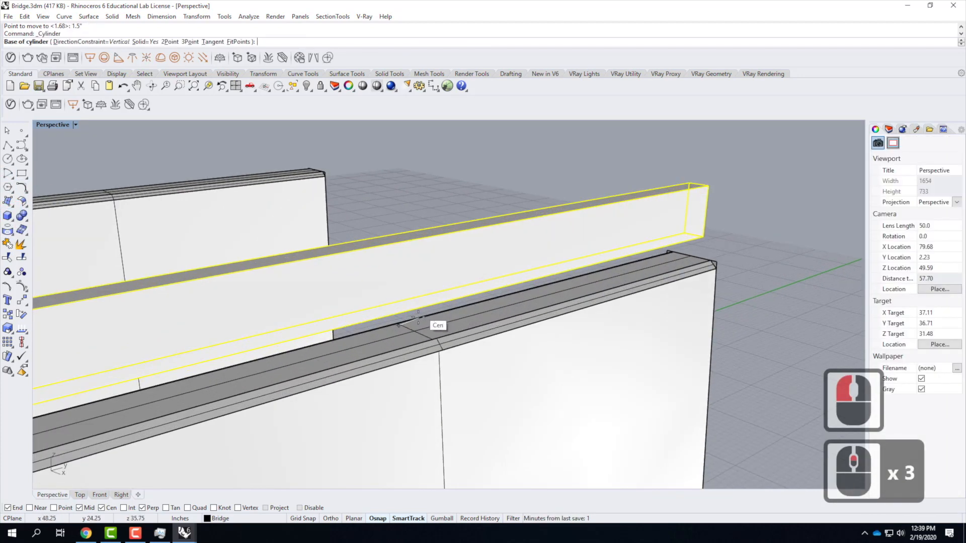
{"action": "left_click", "coordinate": [410, 343]}
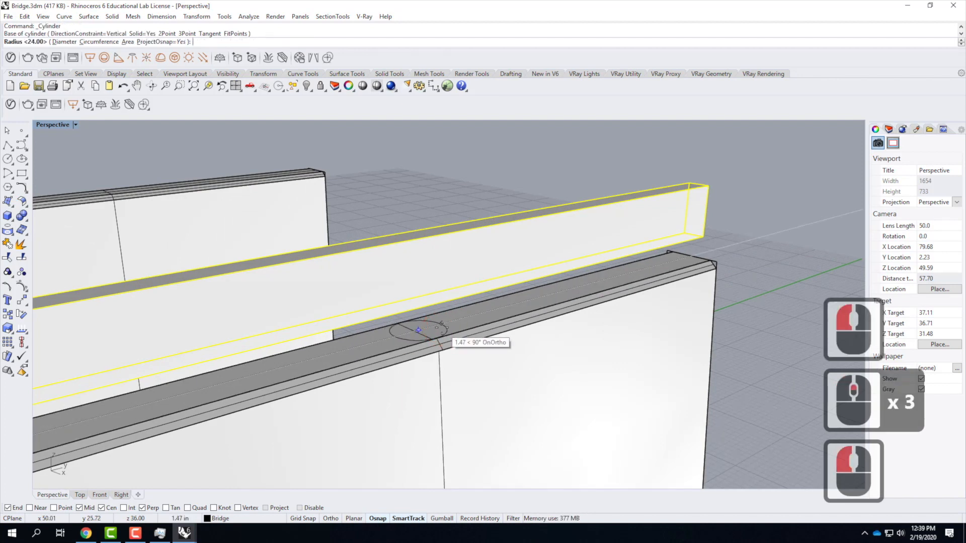
{"action": "type", "text": "d"}
{"action": "key", "text": "Return"}
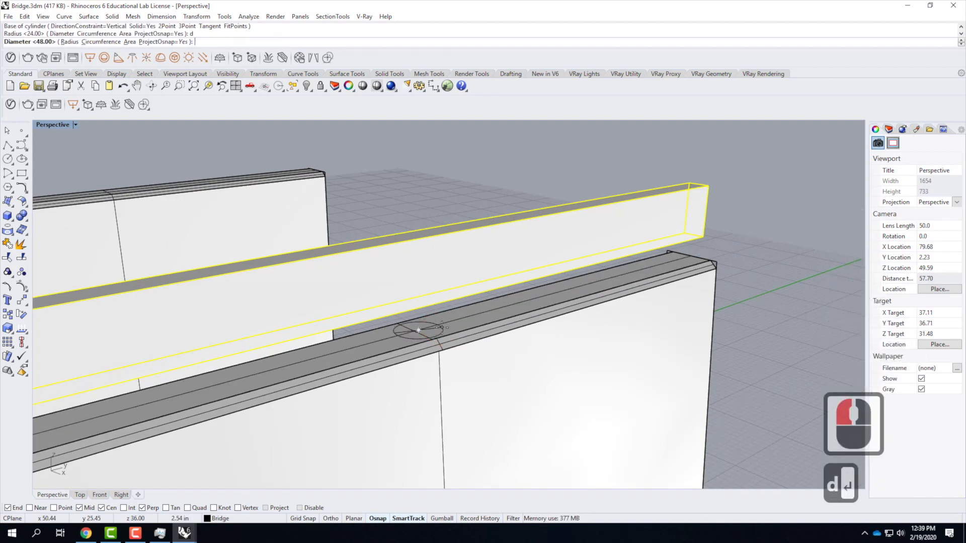
{"action": "type", "text": "1\""}
{"action": "key", "text": "Return"}
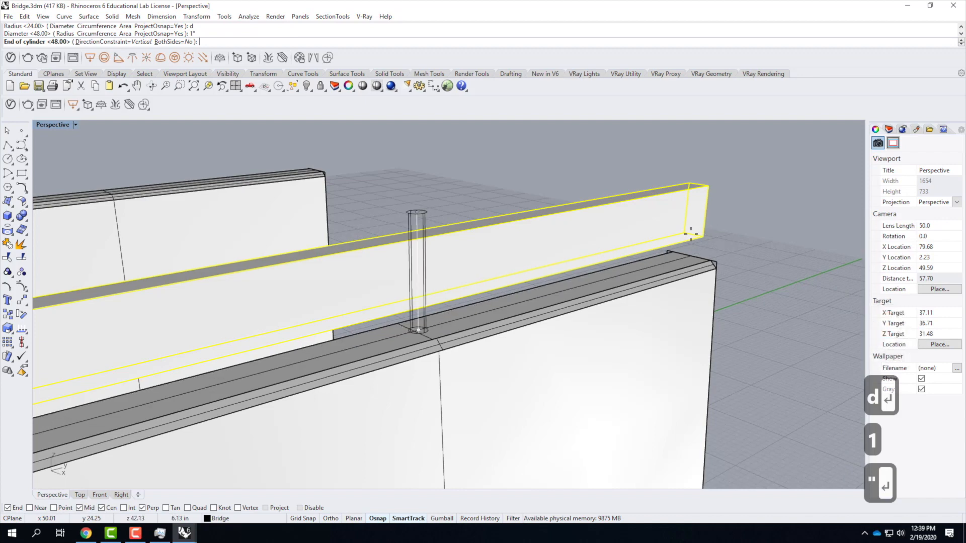
{"action": "left_click", "coordinate": [694, 236]}
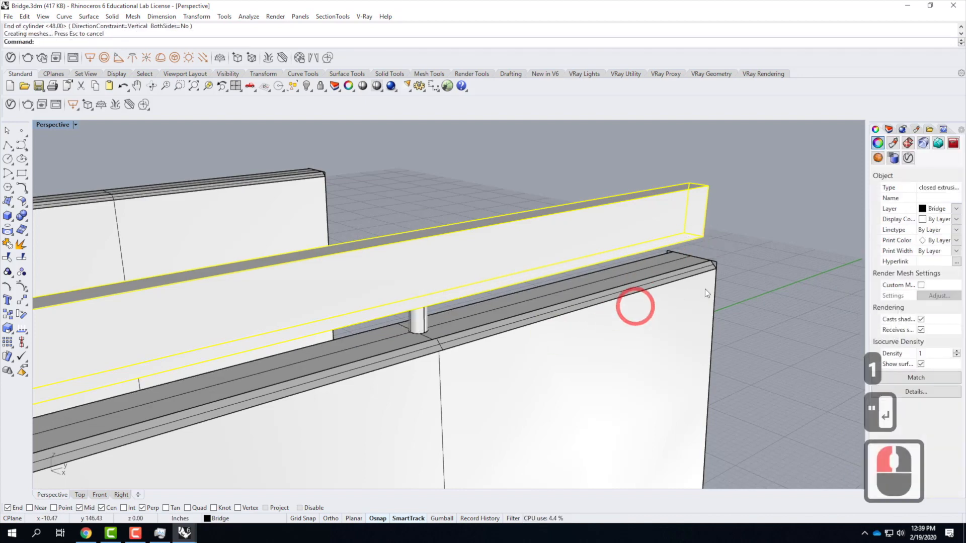
{"action": "scroll", "coordinate": [657, 323], "scroll_direction": "down", "scroll_amount": 3}
{"action": "key", "text": "Escape"}
{"action": "key", "text": "Escape"}
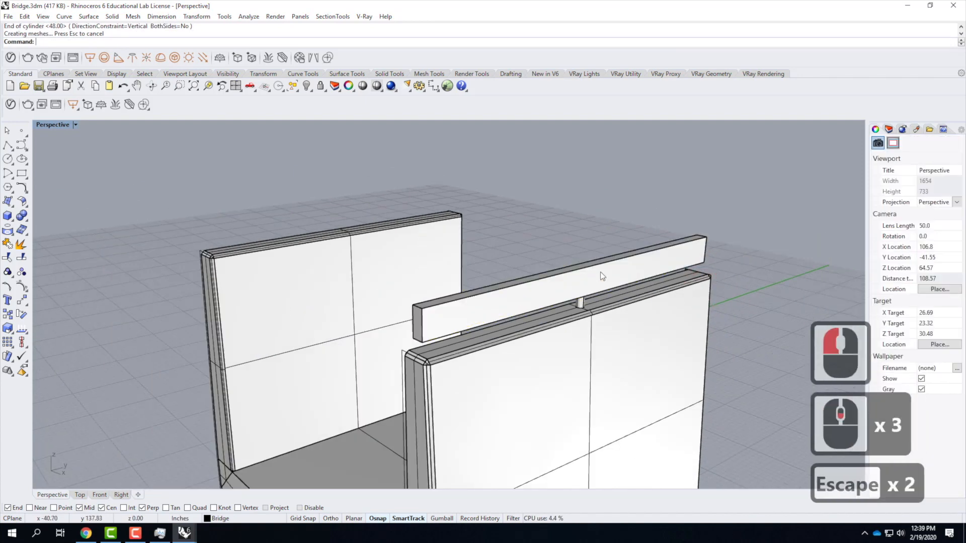
With the rail box selected, add Veneer C01 120cm from the V-Ray Wood & Laminate library to the scene's materials.
{"action": "left_click", "coordinate": [548, 285]}
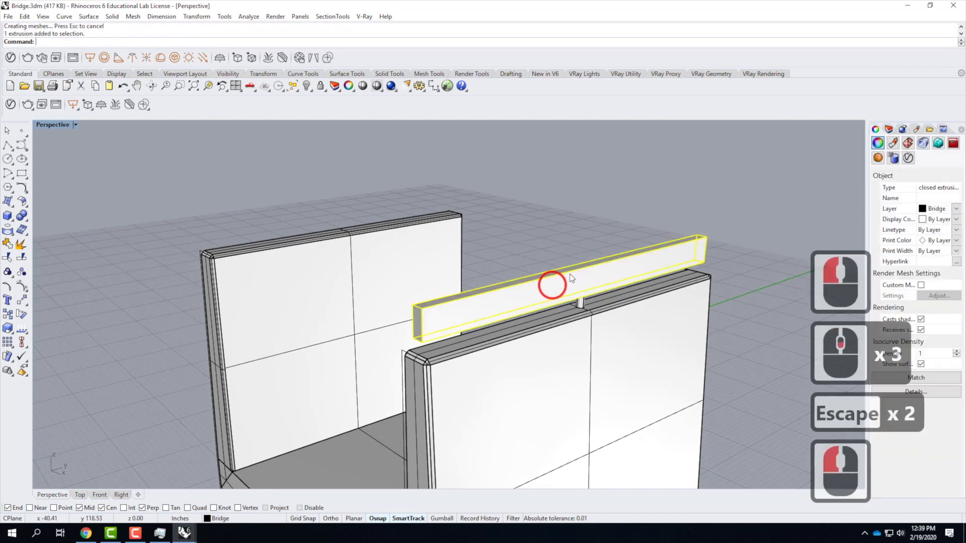
{"action": "left_click", "coordinate": [10, 104]}
{"action": "left_click", "coordinate": [406, 279]}
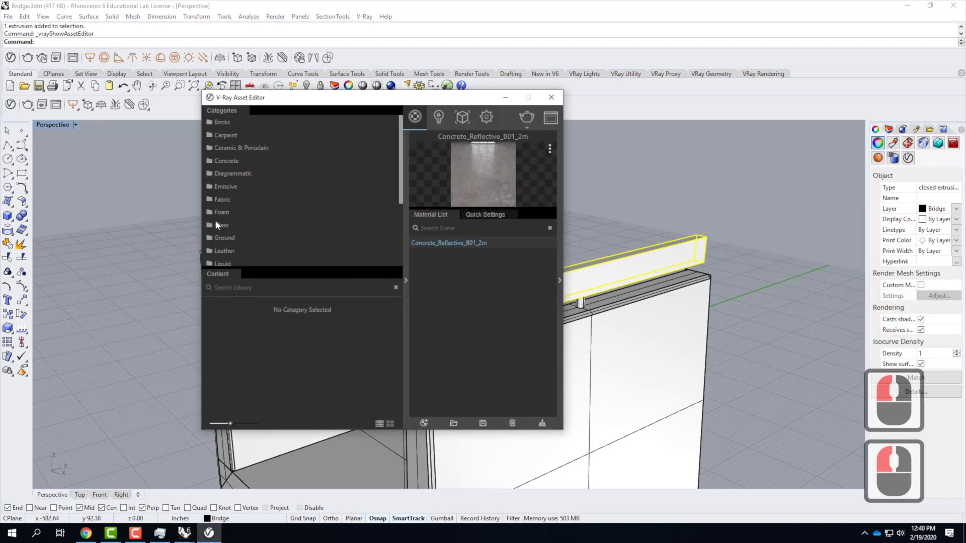
{"action": "scroll", "coordinate": [220, 178], "scroll_direction": "down", "scroll_amount": 4}
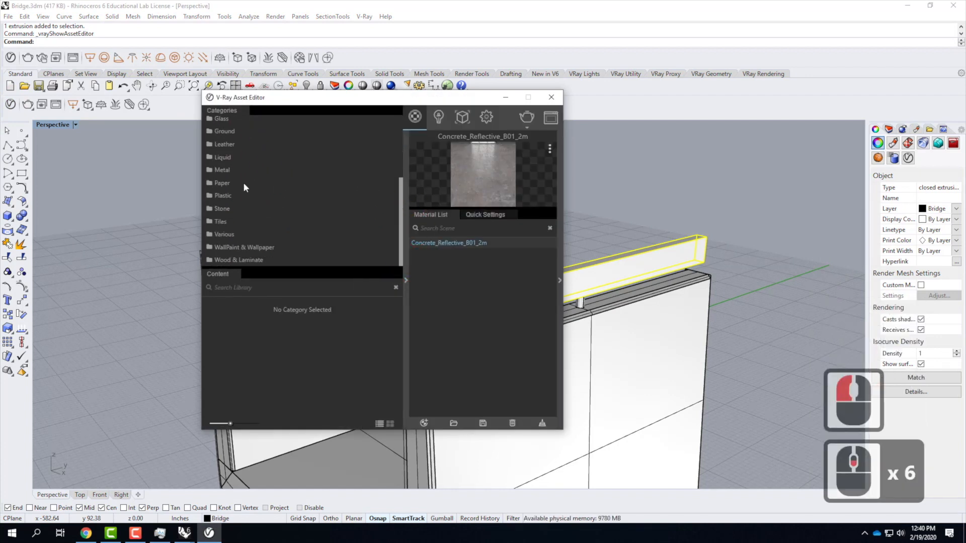
{"action": "left_click", "coordinate": [240, 263]}
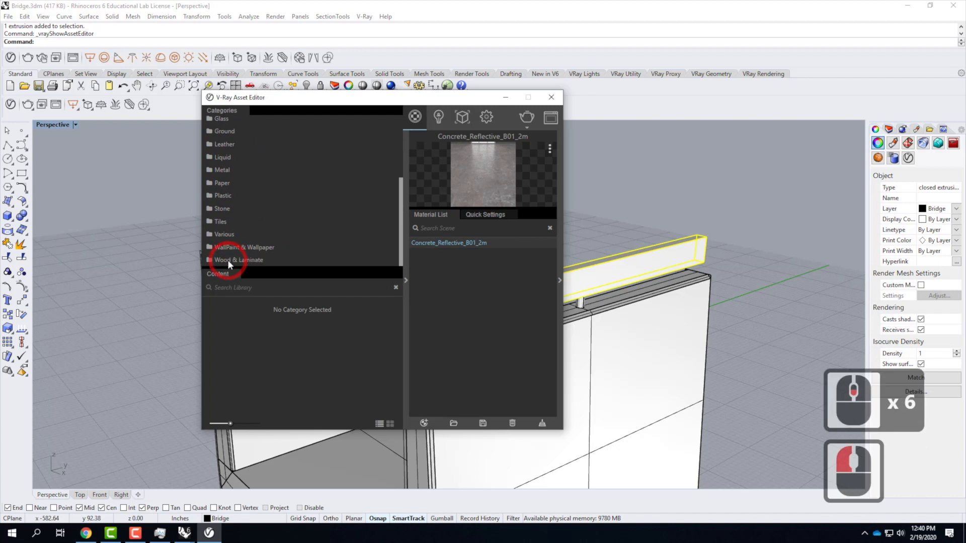
{"action": "left_click", "coordinate": [228, 261]}
{"action": "scroll", "coordinate": [357, 328], "scroll_direction": "down", "scroll_amount": 4}
{"action": "scroll", "coordinate": [358, 333], "scroll_direction": "down", "scroll_amount": 10}
{"action": "scroll", "coordinate": [358, 332], "scroll_direction": "down", "scroll_amount": 8}
{"action": "scroll", "coordinate": [358, 333], "scroll_direction": "down", "scroll_amount": 4}
{"action": "scroll", "coordinate": [357, 330], "scroll_direction": "down", "scroll_amount": 3}
{"action": "scroll", "coordinate": [358, 333], "scroll_direction": "down", "scroll_amount": 2}
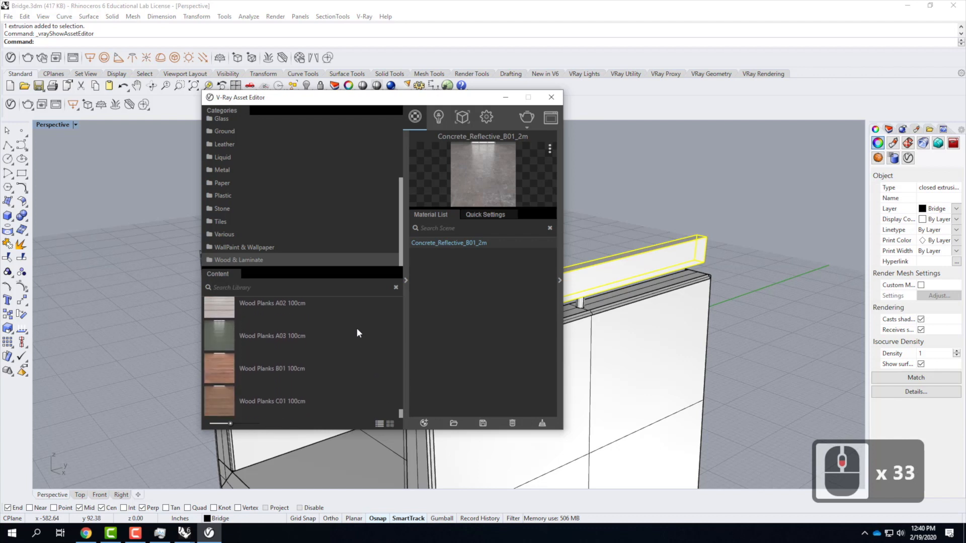
{"action": "scroll", "coordinate": [358, 333], "scroll_direction": "up", "scroll_amount": 3}
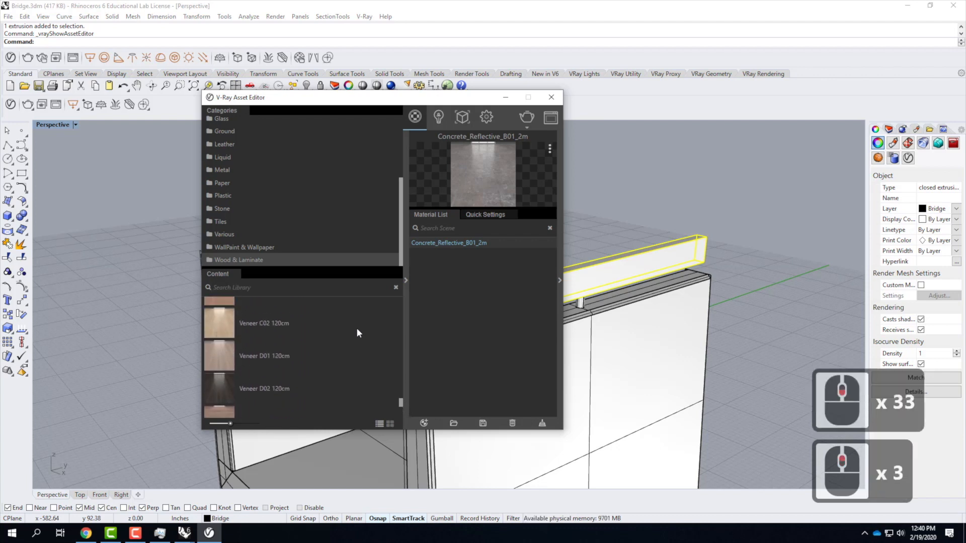
{"action": "scroll", "coordinate": [300, 345], "scroll_direction": "up", "scroll_amount": 1}
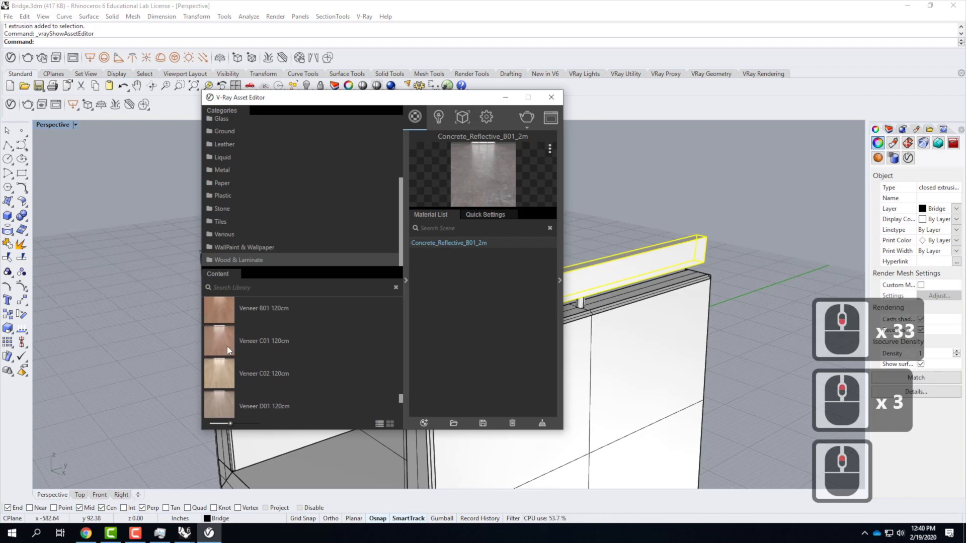
{"action": "left_click_drag", "start_coordinate": [217, 347], "coordinate": [498, 269]}
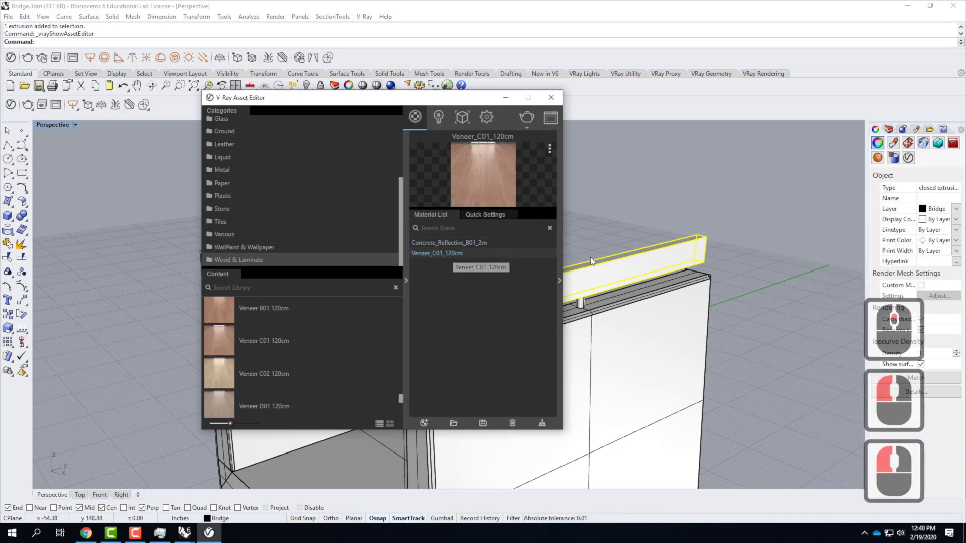
Apply the Veneer_C01_120cm material to the selected rail box.
{"action": "left_click", "coordinate": [451, 255]}
{"action": "right_click", "coordinate": [452, 255]}
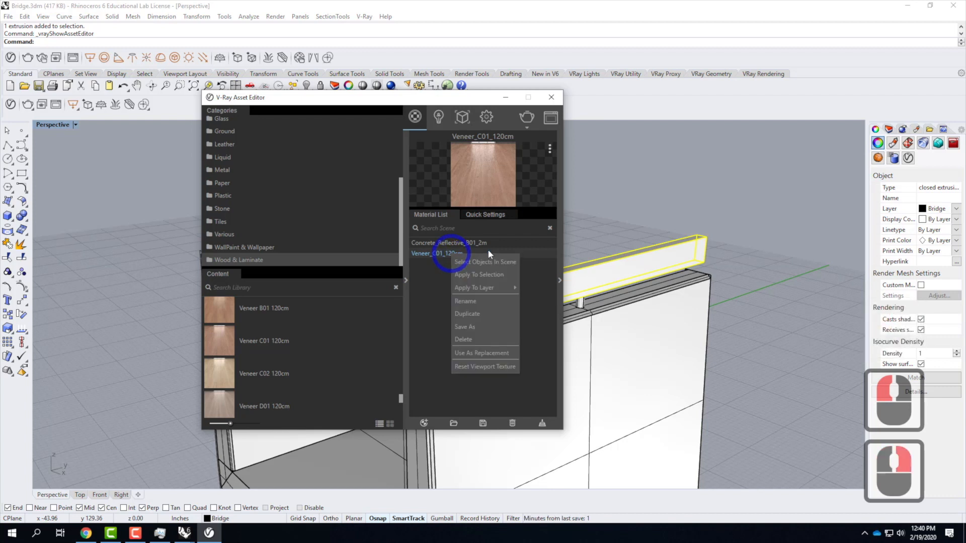
{"action": "left_click", "coordinate": [490, 276]}
{"action": "left_click", "coordinate": [623, 284]}
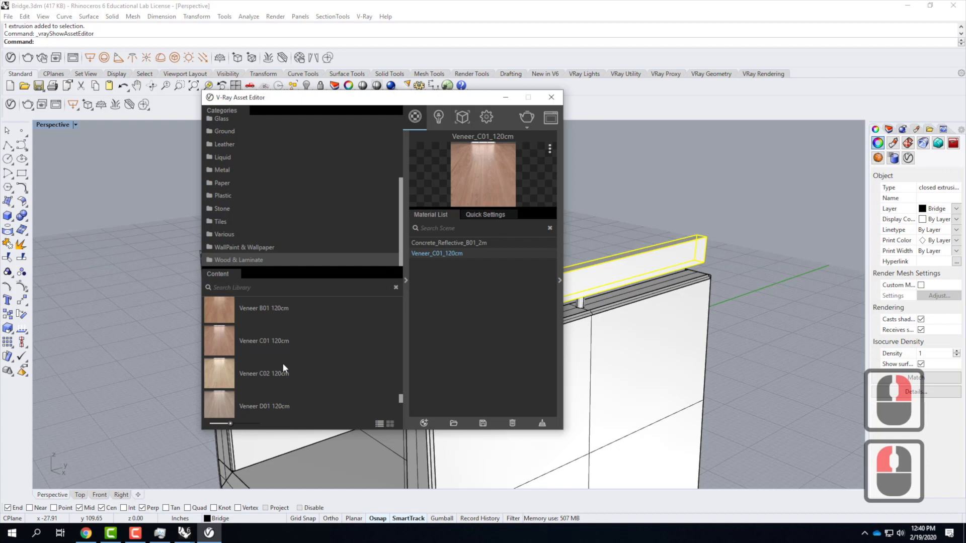
Add Metallic Paint BronzeDark from the V-Ray Metal library to the scene's materials.
{"action": "left_click", "coordinate": [221, 168]}
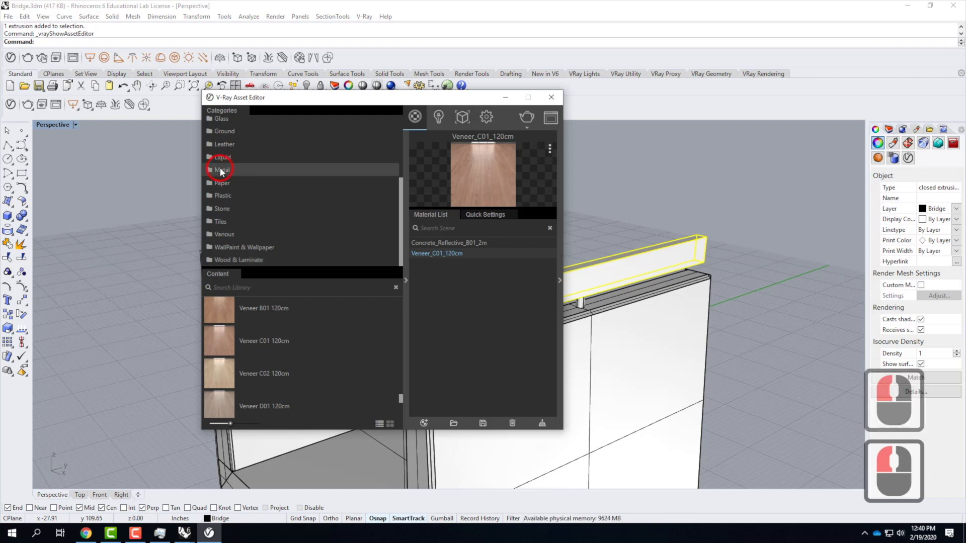
{"action": "scroll", "coordinate": [309, 361], "scroll_direction": "down", "scroll_amount": 9}
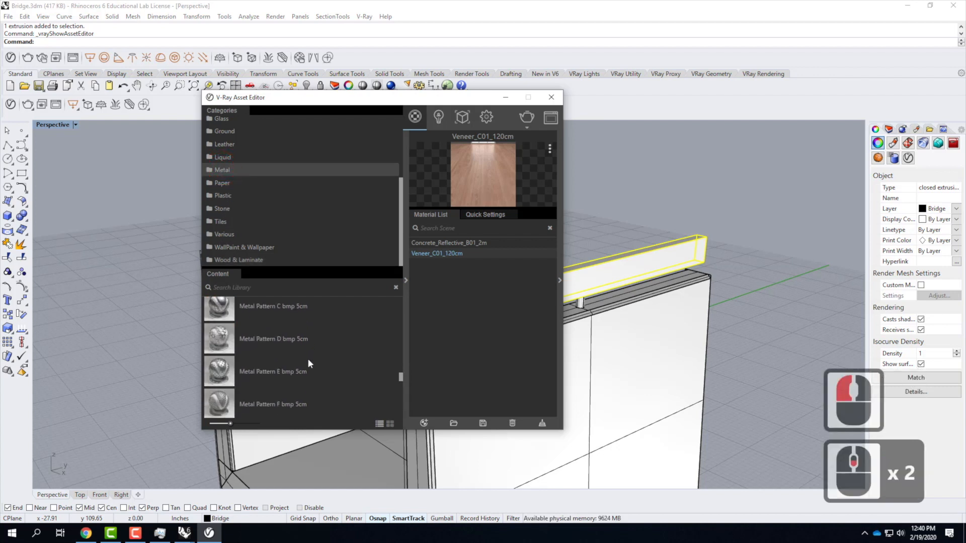
{"action": "scroll", "coordinate": [309, 361], "scroll_direction": "down", "scroll_amount": 4}
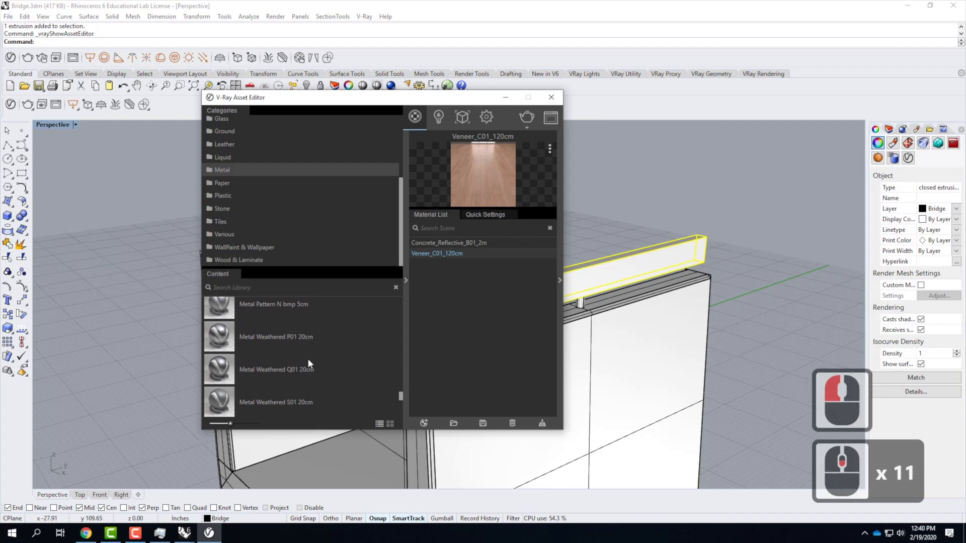
{"action": "scroll", "coordinate": [308, 361], "scroll_direction": "down", "scroll_amount": 3}
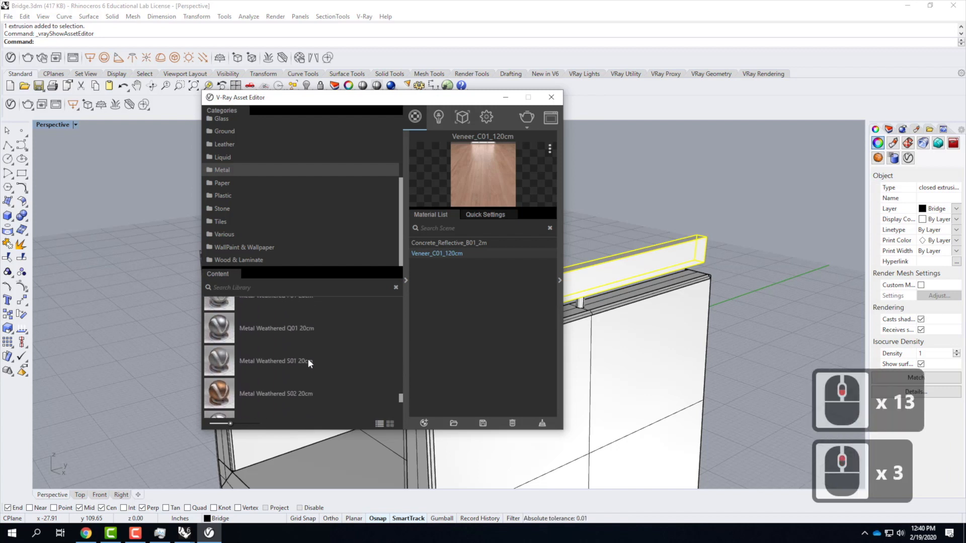
{"action": "scroll", "coordinate": [309, 360], "scroll_direction": "up", "scroll_amount": 3}
{"action": "scroll", "coordinate": [308, 361], "scroll_direction": "up", "scroll_amount": 9}
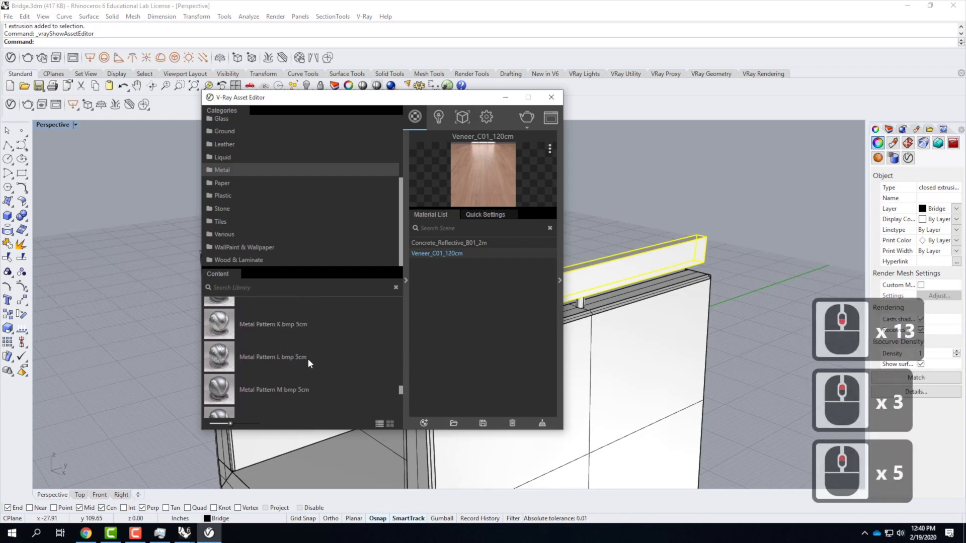
{"action": "scroll", "coordinate": [308, 358], "scroll_direction": "up", "scroll_amount": 3}
{"action": "scroll", "coordinate": [308, 361], "scroll_direction": "down", "scroll_amount": 6}
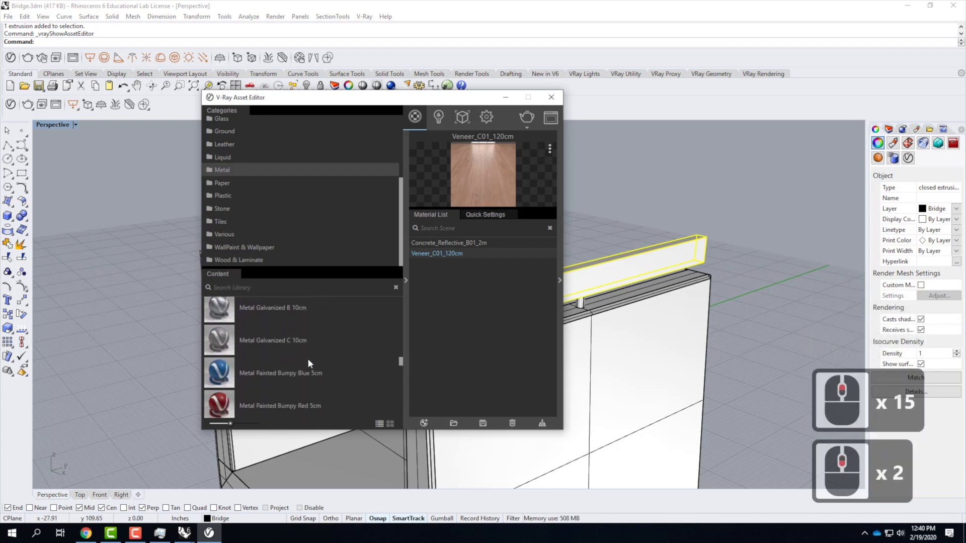
{"action": "scroll", "coordinate": [308, 359], "scroll_direction": "down", "scroll_amount": 2}
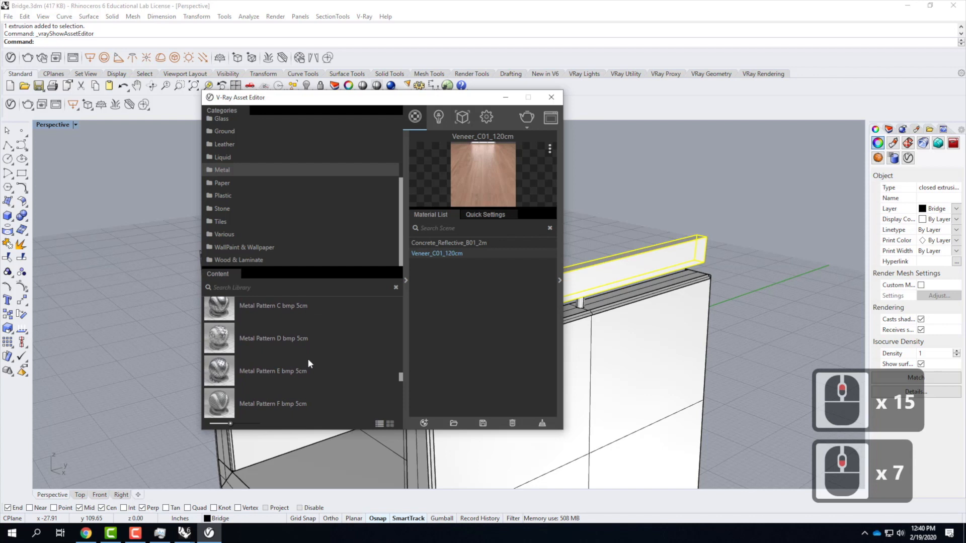
{"action": "scroll", "coordinate": [308, 359], "scroll_direction": "up", "scroll_amount": 12}
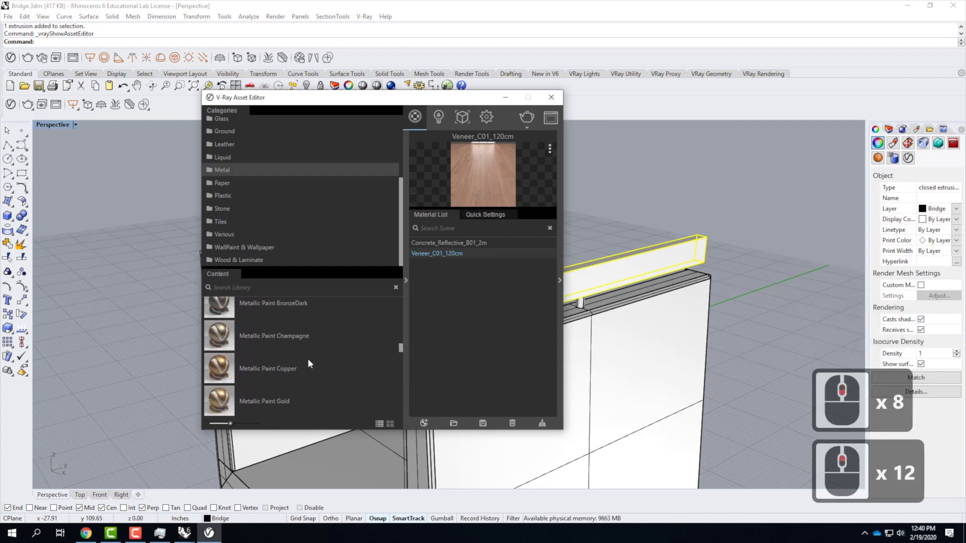
{"action": "scroll", "coordinate": [311, 352], "scroll_direction": "down", "scroll_amount": 2}
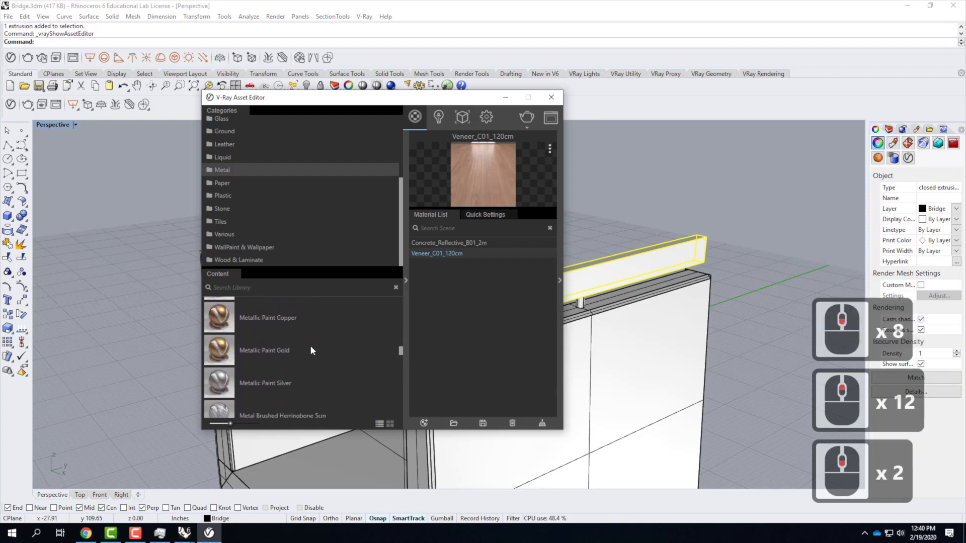
{"action": "scroll", "coordinate": [311, 351], "scroll_direction": "up", "scroll_amount": 4}
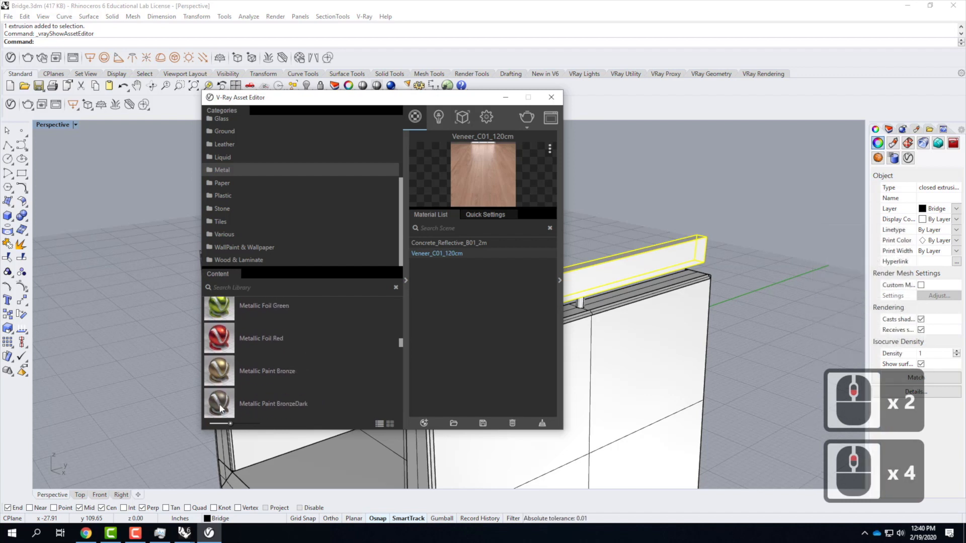
{"action": "mouse_move", "coordinate": [219, 408]}
{"action": "left_mouse_down"}
{"action": "mouse_move", "coordinate": [513, 352]}
{"action": "mouse_move", "coordinate": [500, 280]}
{"action": "left_mouse_up"}
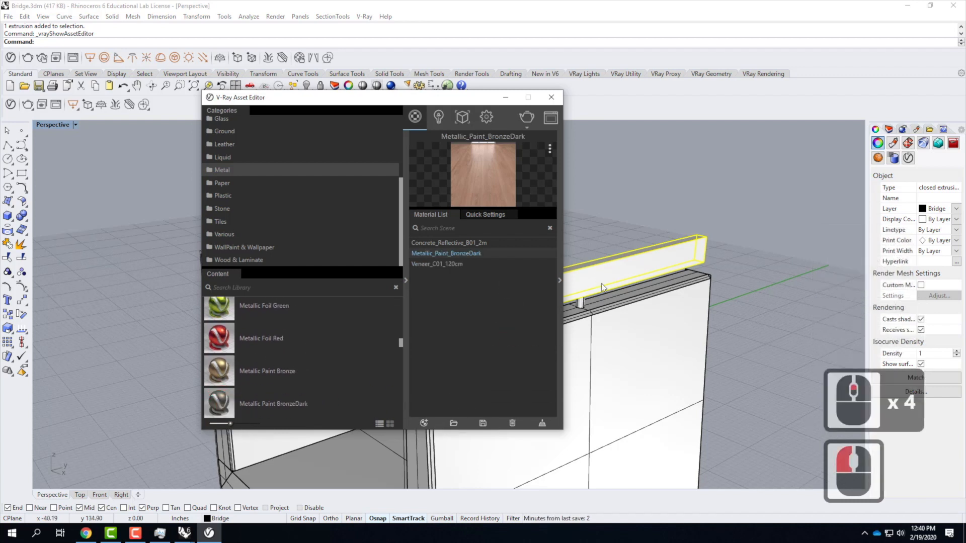
Apply the Metallic_Paint_BronzeDark material to the cylindrical rail support and close the V-Ray Asset Editor.
{"action": "left_click", "coordinate": [581, 302]}
{"action": "left_click", "coordinate": [434, 255]}
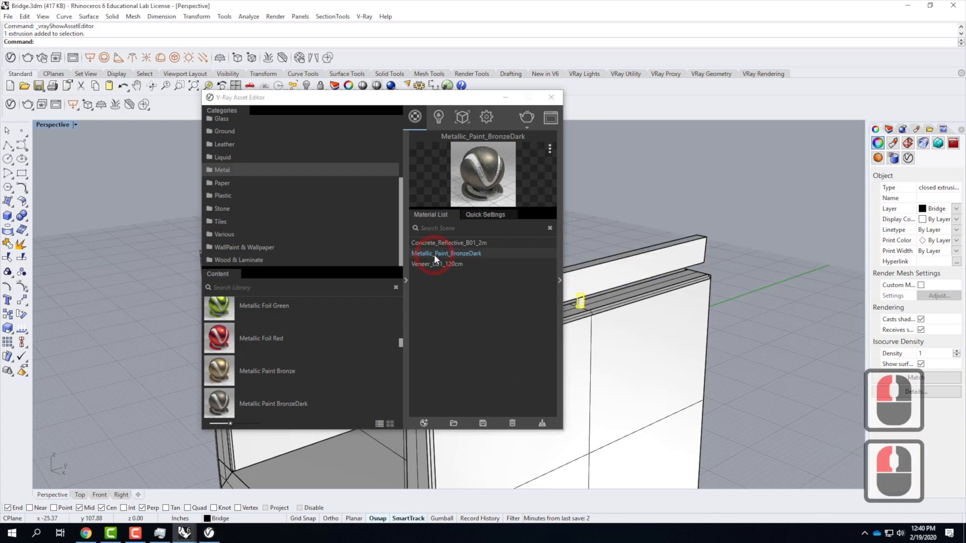
{"action": "right_click", "coordinate": [434, 254]}
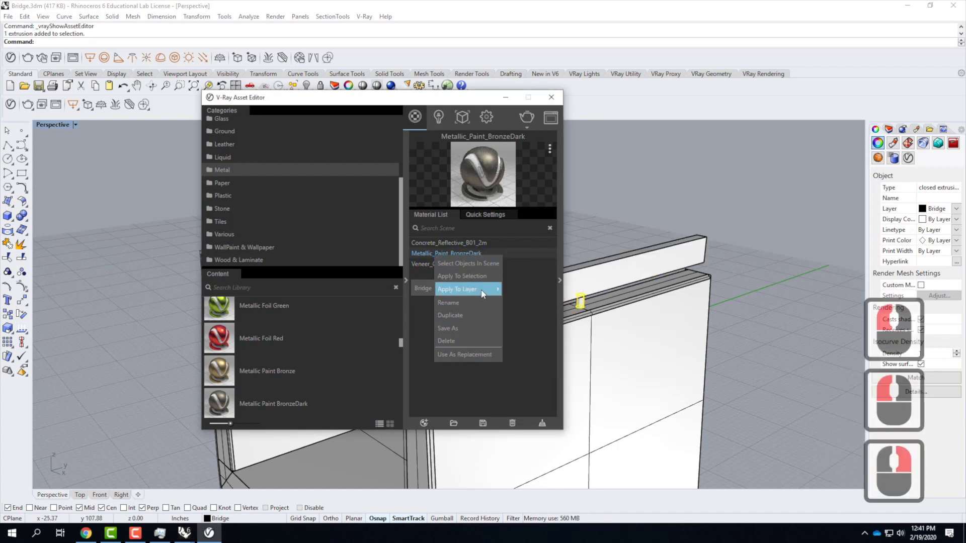
{"action": "left_click", "coordinate": [486, 277]}
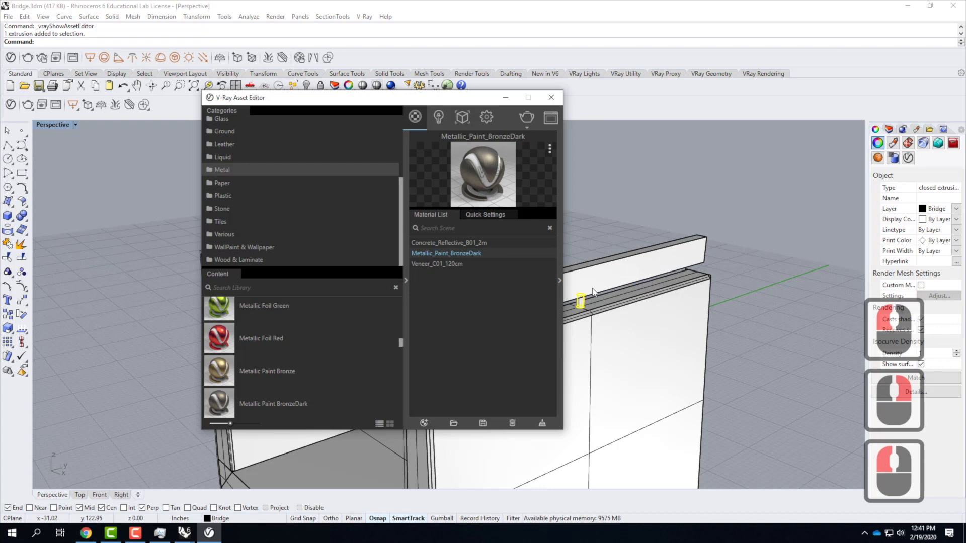
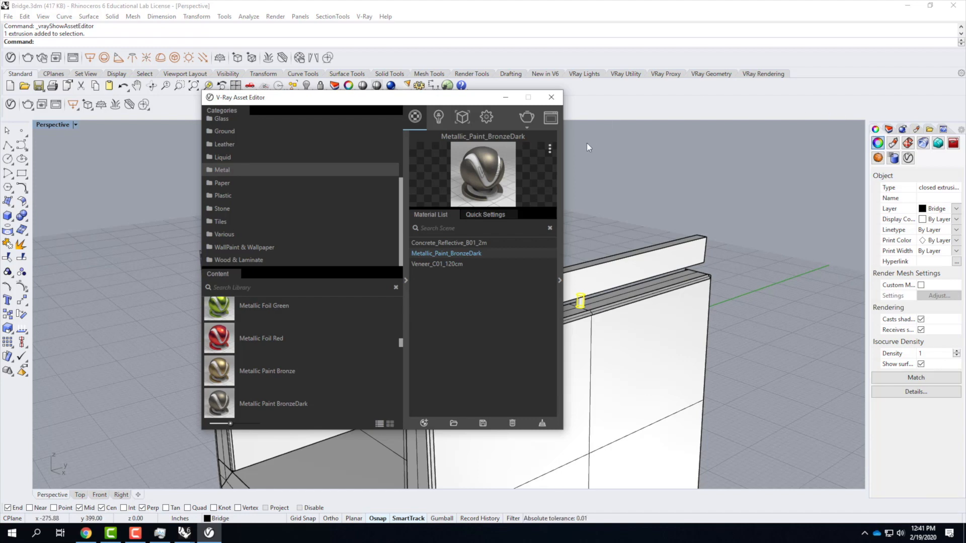
{"action": "left_click", "coordinate": [551, 97]}
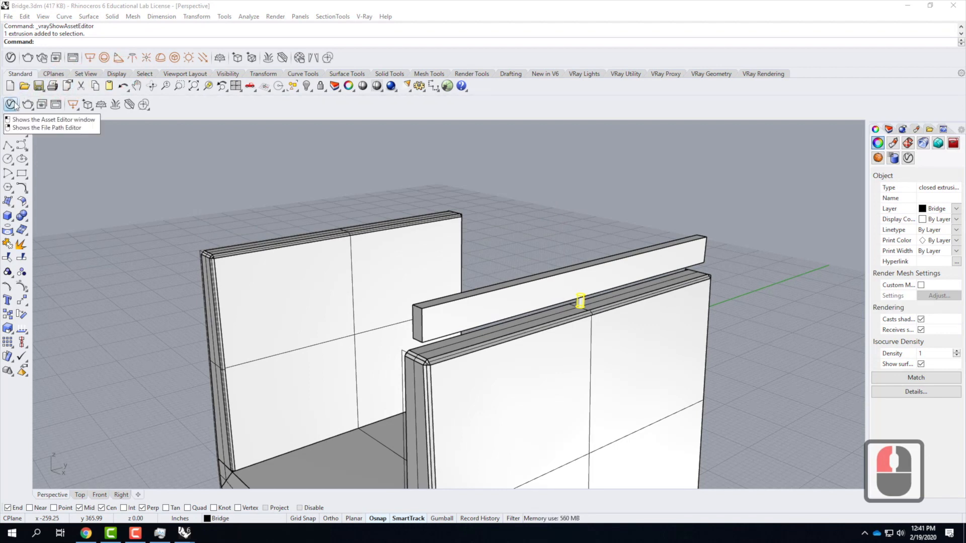
Switch the Perspective viewport to Rendered display mode to preview the materials on the rail and its support.
{"action": "left_click", "coordinate": [74, 123]}
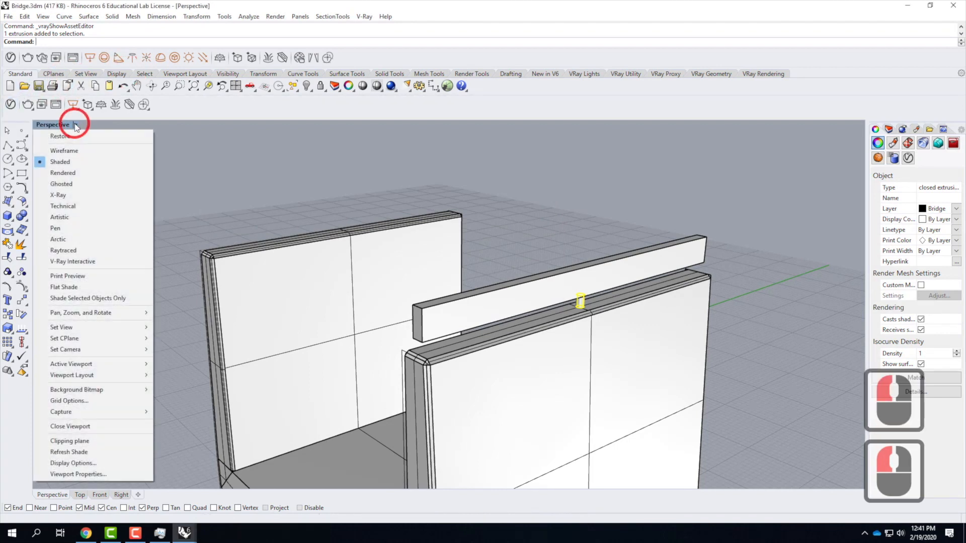
{"action": "left_click", "coordinate": [70, 173]}
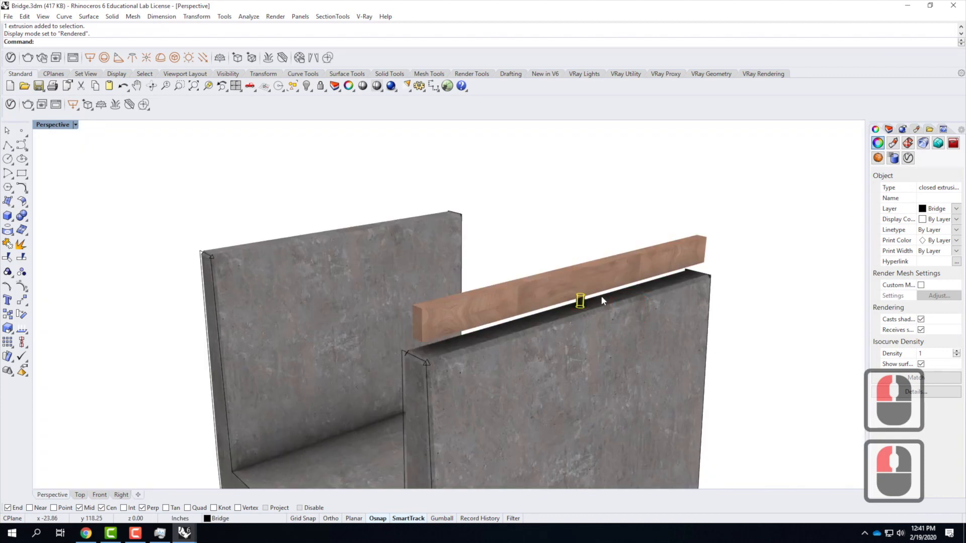
{"action": "middle_click_drag", "start_coordinate": [602, 296], "coordinate": [518, 299]}
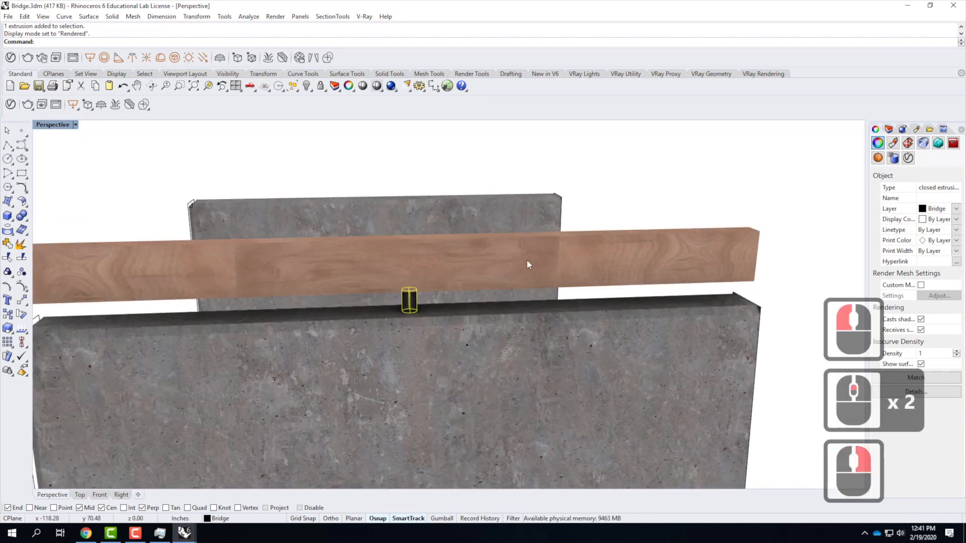
Apply a capped box texture mapping to the wooden rail, using its bounding box and the World coordinate system.
{"action": "left_click", "coordinate": [464, 260]}
{"action": "right_click_drag", "start_coordinate": [472, 266], "coordinate": [399, 300]}
{"action": "right_click", "coordinate": [549, 334]}
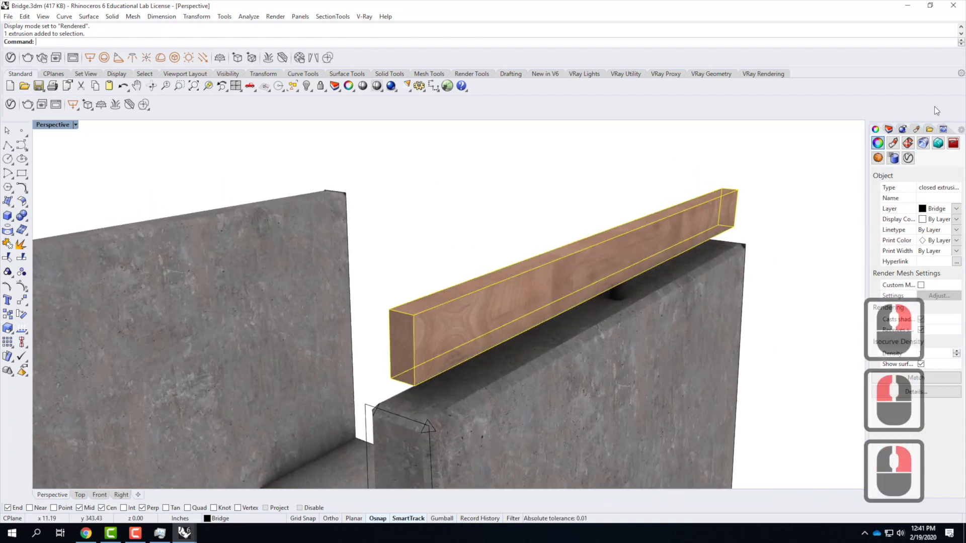
{"action": "left_click", "coordinate": [908, 143]}
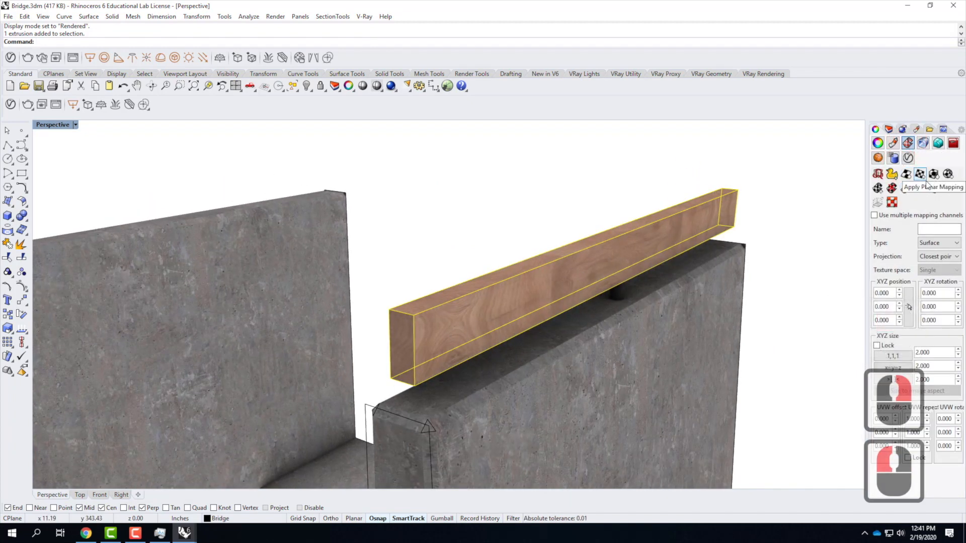
{"action": "left_click", "coordinate": [935, 175]}
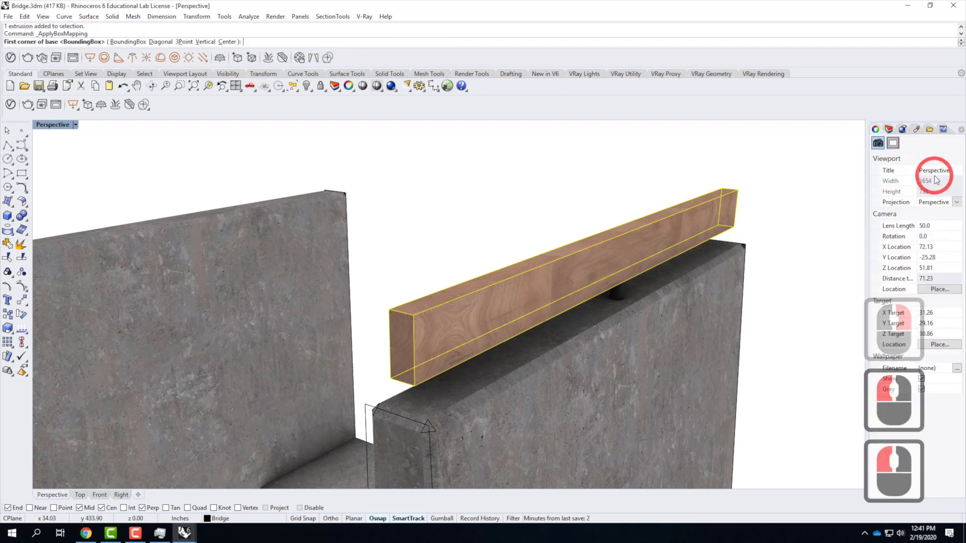
{"action": "left_click", "coordinate": [131, 41]}
{"action": "left_click", "coordinate": [109, 41]}
{"action": "left_click", "coordinate": [111, 41]}
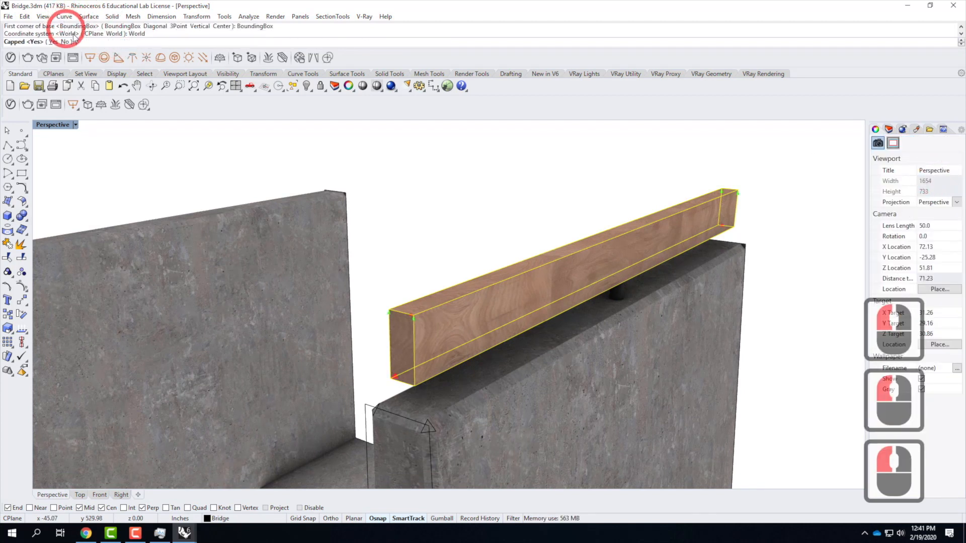
{"action": "left_click", "coordinate": [57, 41]}
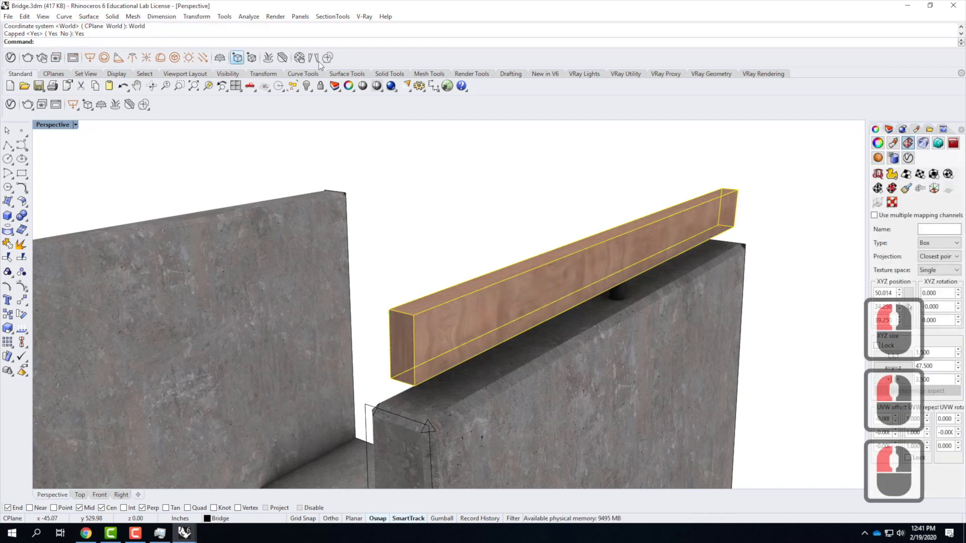
Make the rail's box mapping size uniform at 17.500 in X, Y and Z.
{"action": "left_click", "coordinate": [931, 451]}
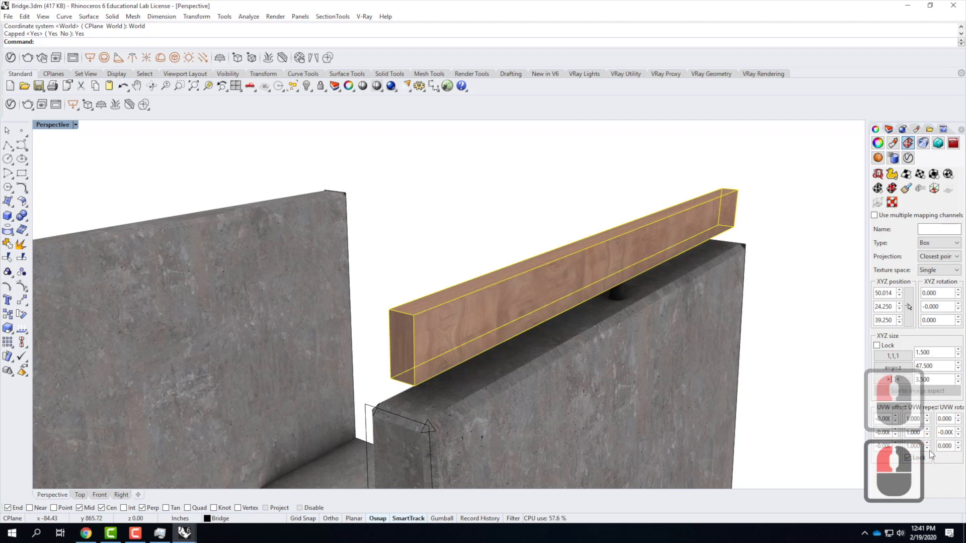
{"action": "left_click", "coordinate": [895, 368]}
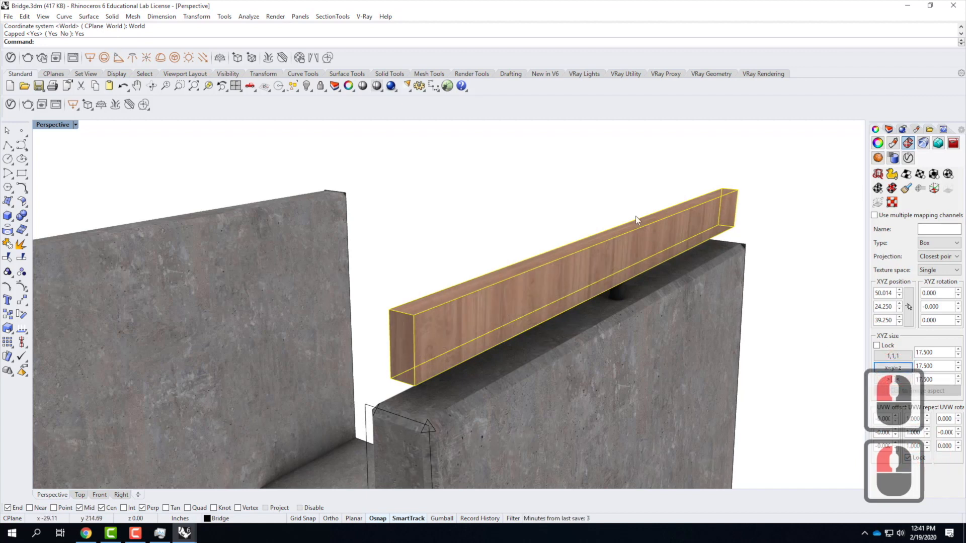
{"action": "right_click_drag", "start_coordinate": [640, 276], "coordinate": [453, 298]}
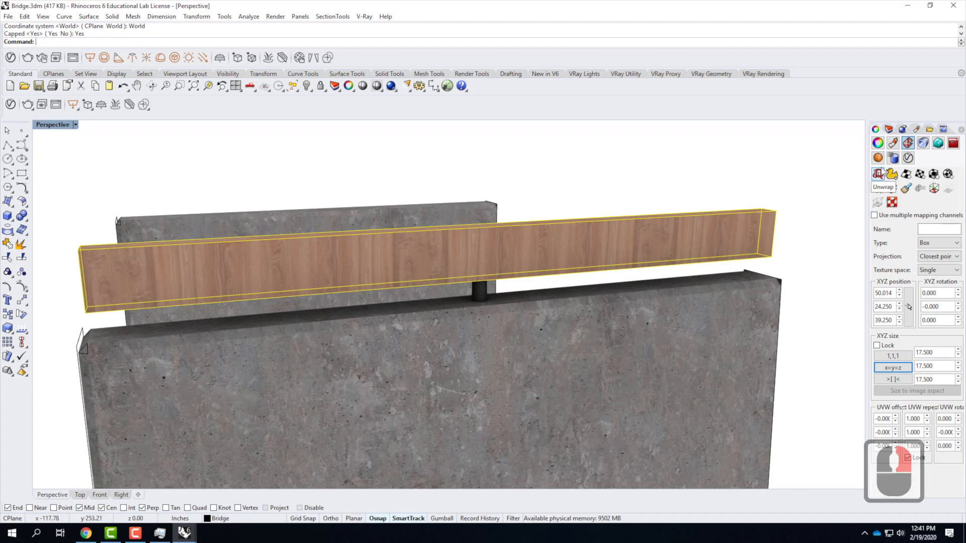
Show the rail's texture mapping widget for mapping channel 1 and select it.
{"action": "left_click", "coordinate": [935, 190]}
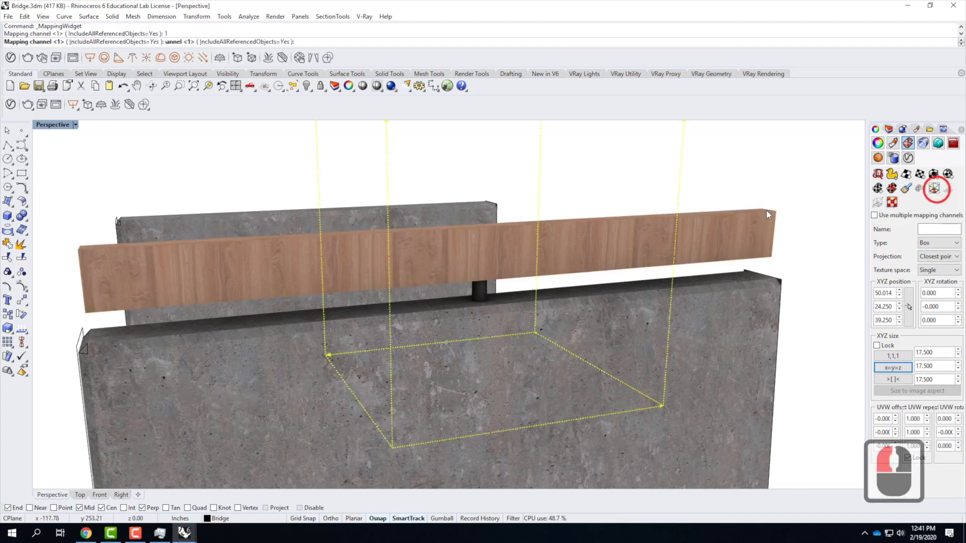
{"action": "left_click", "coordinate": [662, 209]}
{"action": "scroll", "coordinate": [588, 287], "scroll_direction": "down", "scroll_amount": 2}
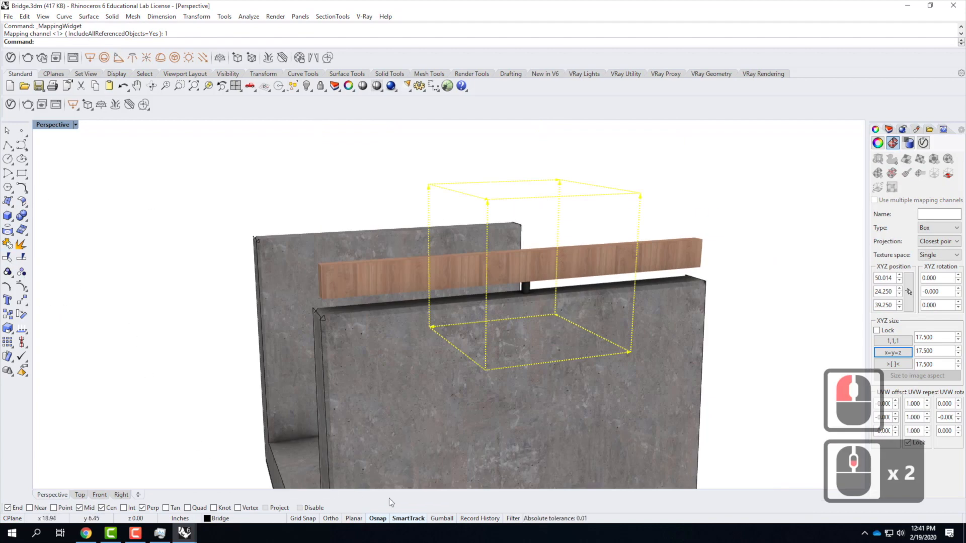
Rotate the mapping widget 90 degrees about the X axis with the gumball so the grain runs along the rail, and turn the gumball off.
{"action": "left_click", "coordinate": [437, 520]}
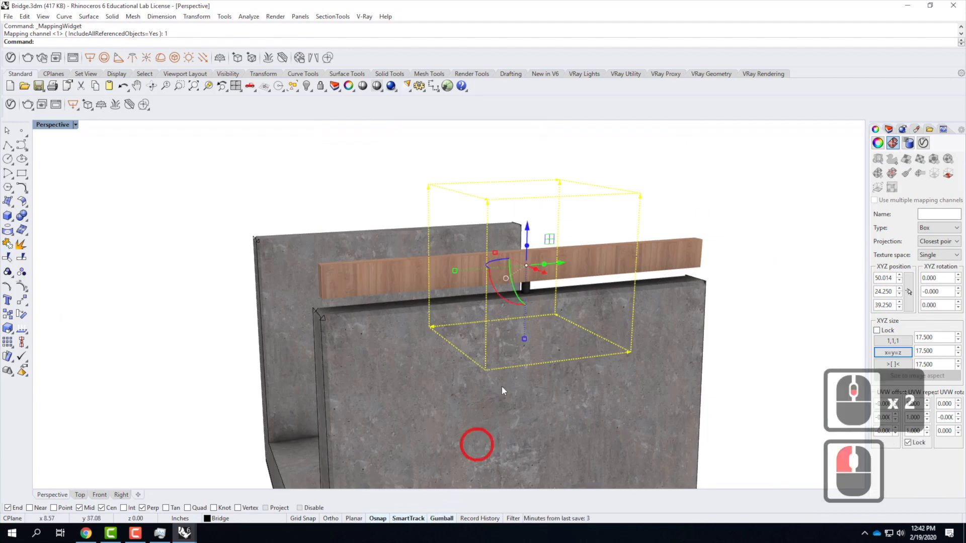
{"action": "left_click", "coordinate": [495, 291]}
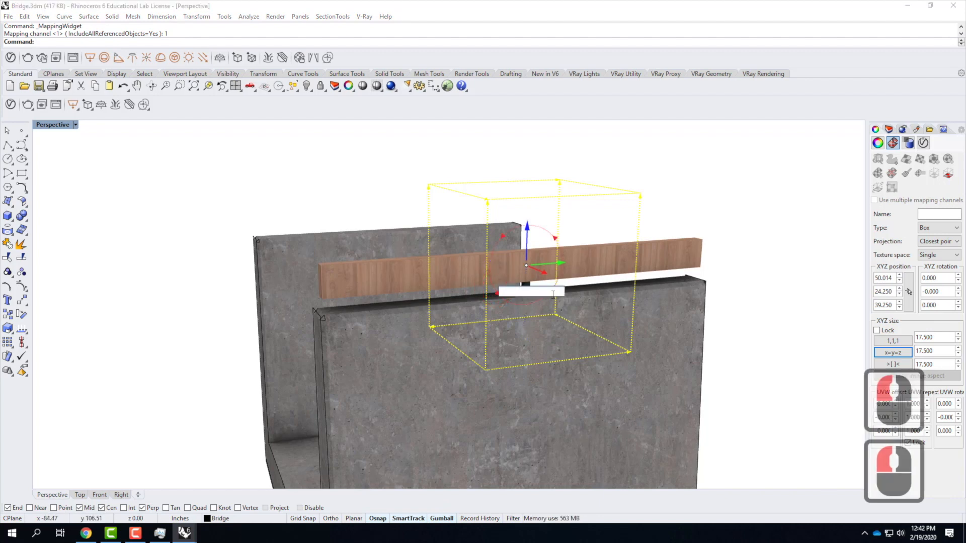
{"action": "type", "text": "90"}
{"action": "key", "text": "Return"}
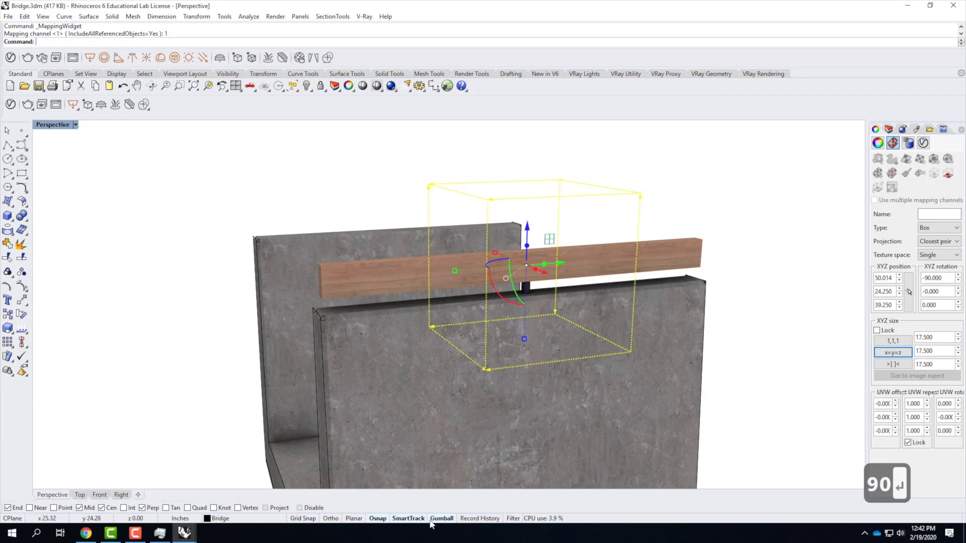
{"action": "left_click", "coordinate": [485, 348]}
{"action": "scroll", "coordinate": [532, 275], "scroll_direction": "up", "scroll_amount": 2}
{"action": "scroll", "coordinate": [531, 275], "scroll_direction": "up", "scroll_amount": 1}
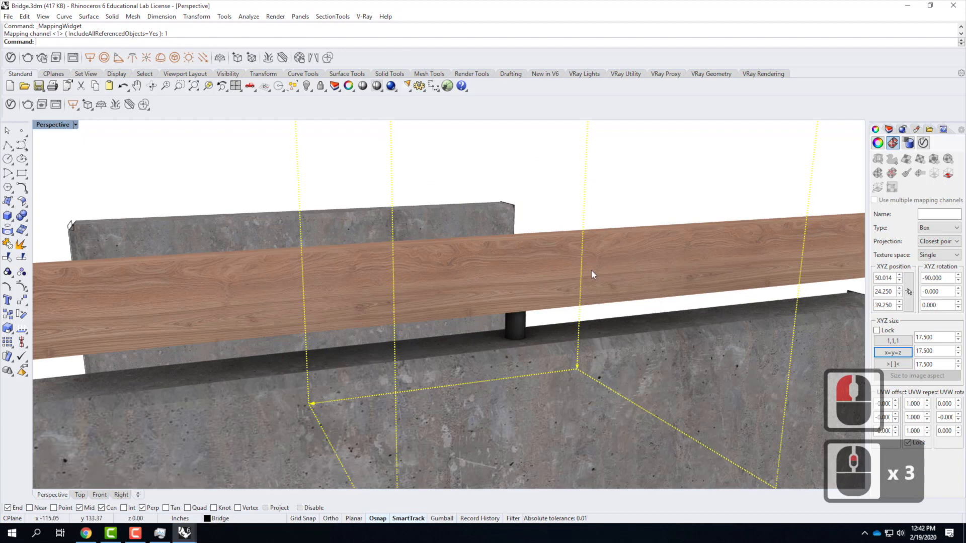
{"action": "scroll", "coordinate": [370, 280], "scroll_direction": "down", "scroll_amount": 3}
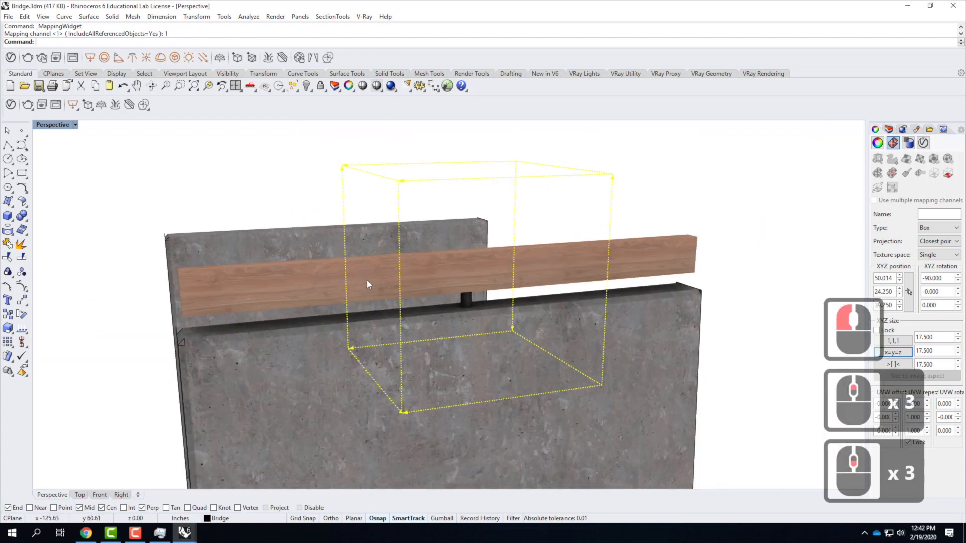
Set the rail mapping's locked UVW repeat to 1.5.
{"action": "left_click", "coordinate": [914, 405]}
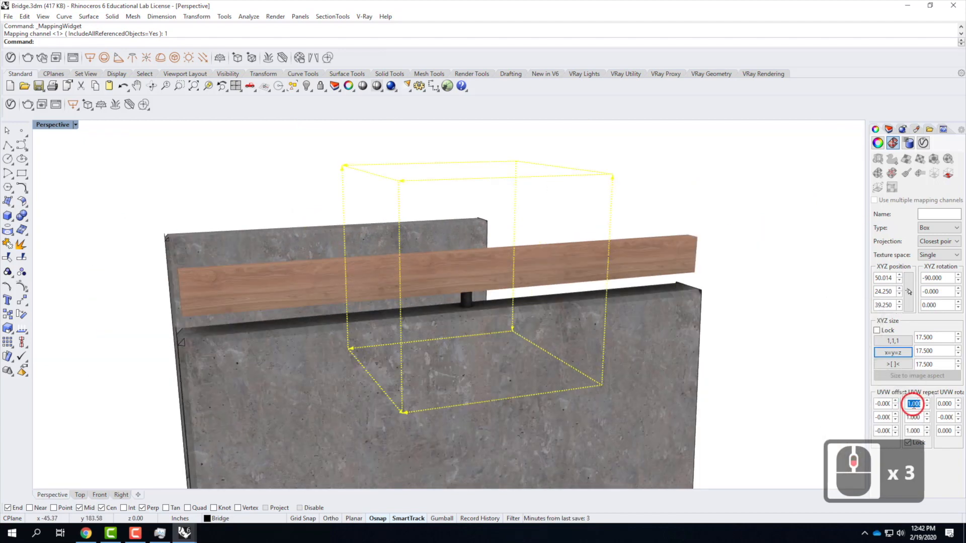
{"action": "left_click", "coordinate": [943, 408]}
{"action": "type", "text": "1.5"}
{"action": "key", "text": "Return"}
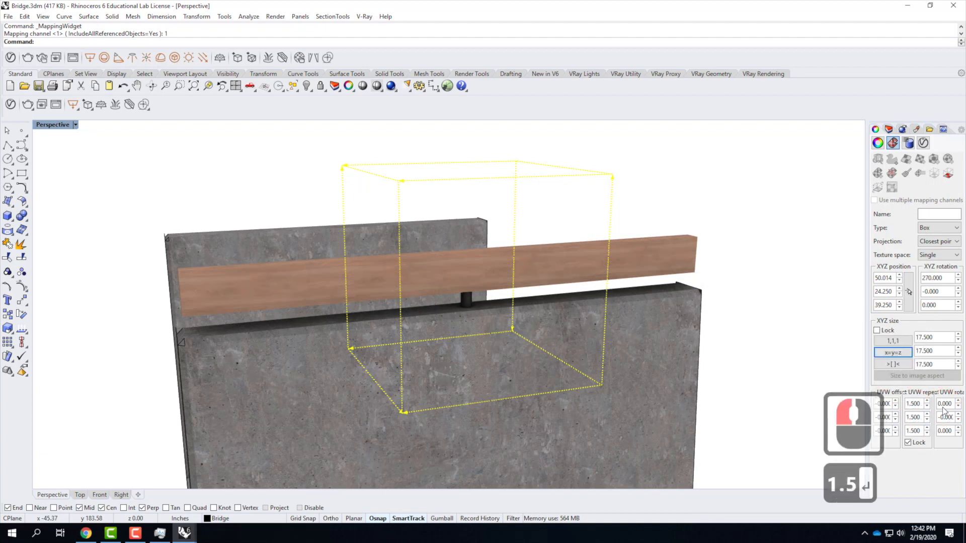
Examine the wood grain on the rail's side, top and end faces and the bronze support beneath it.
{"action": "scroll", "coordinate": [511, 267], "scroll_direction": "up", "scroll_amount": 5}
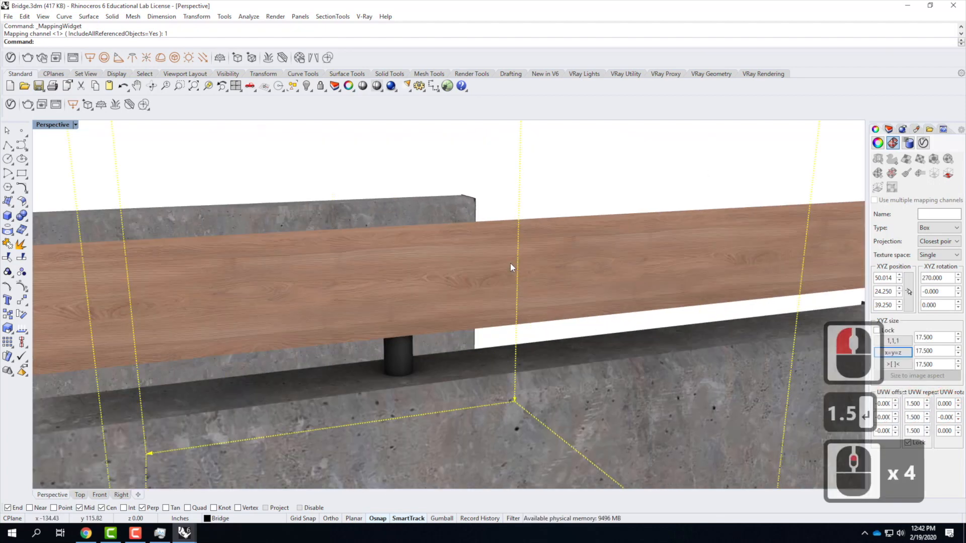
{"action": "scroll", "coordinate": [511, 266], "scroll_direction": "down", "scroll_amount": 2}
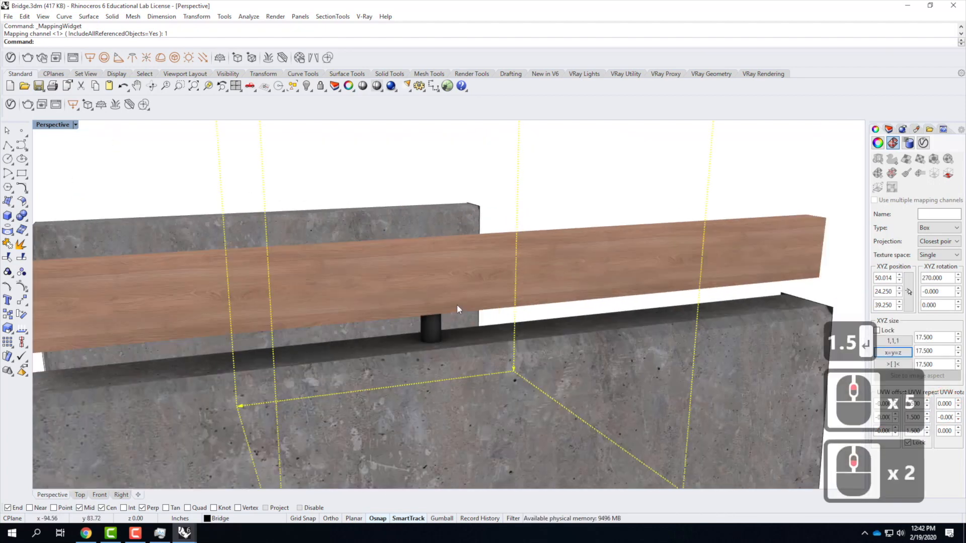
{"action": "right_click_drag", "start_coordinate": [522, 319], "coordinate": [529, 319]}
{"action": "scroll", "coordinate": [520, 302], "scroll_direction": "down", "scroll_amount": 3}
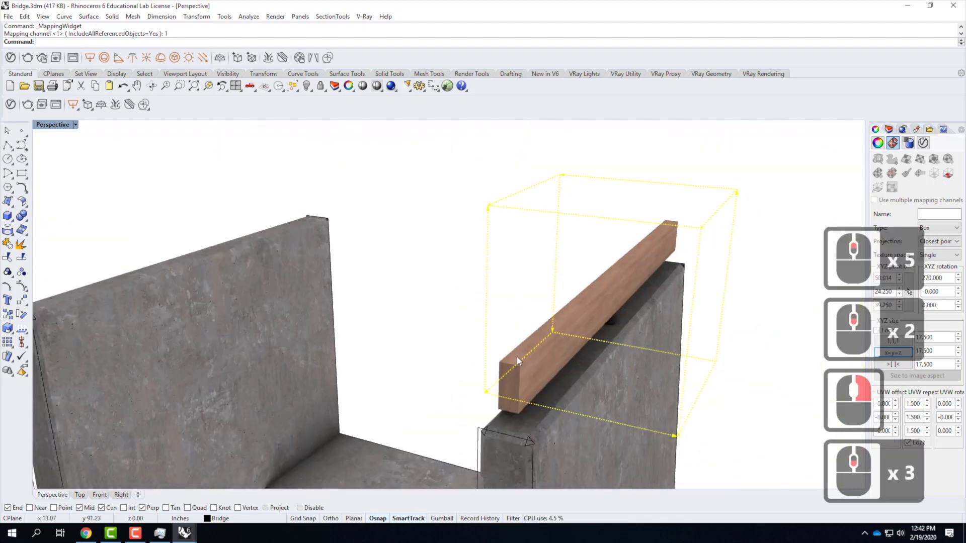
{"action": "scroll", "coordinate": [512, 361], "scroll_direction": "up", "scroll_amount": 3}
{"action": "scroll", "coordinate": [512, 361], "scroll_direction": "up", "scroll_amount": 1}
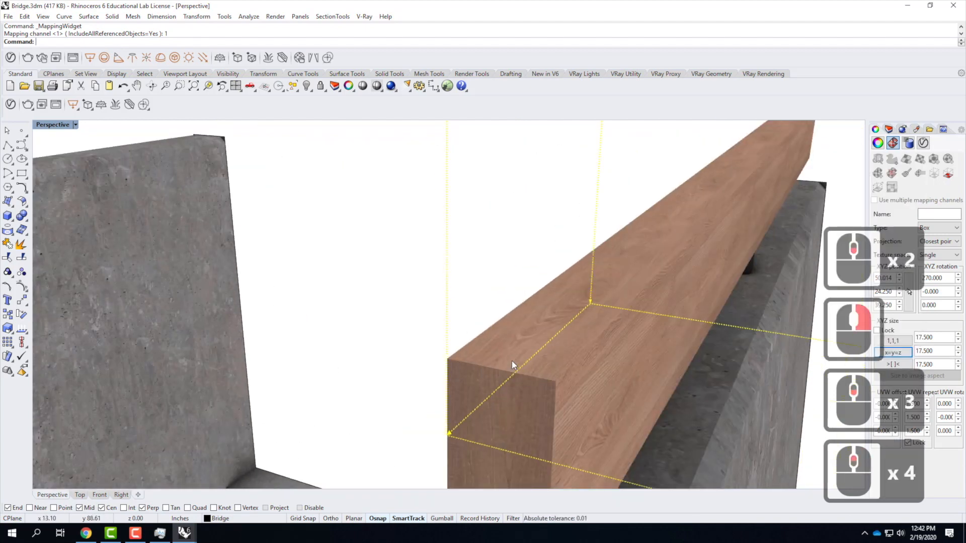
{"action": "scroll", "coordinate": [456, 360], "scroll_direction": "down", "scroll_amount": 4}
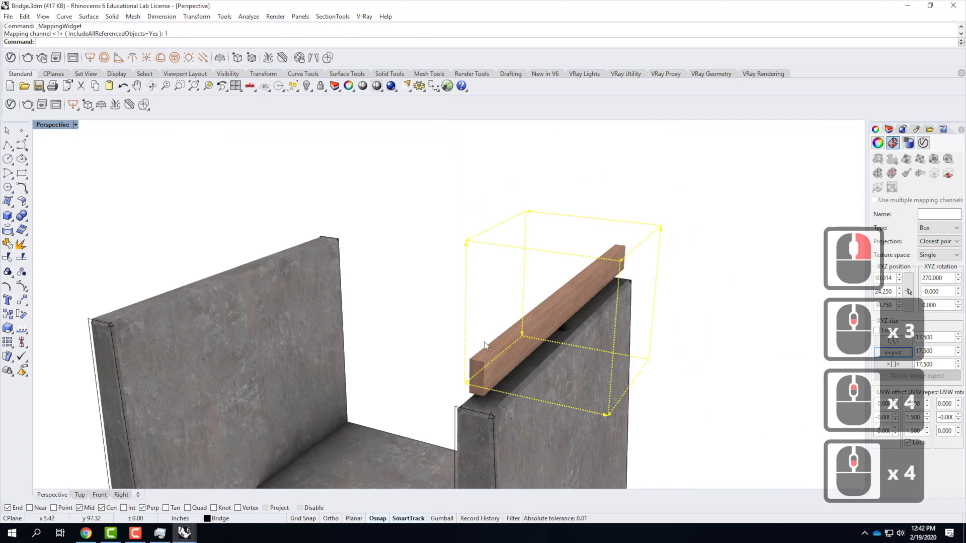
{"action": "right_click_drag", "start_coordinate": [690, 394], "coordinate": [458, 338]}
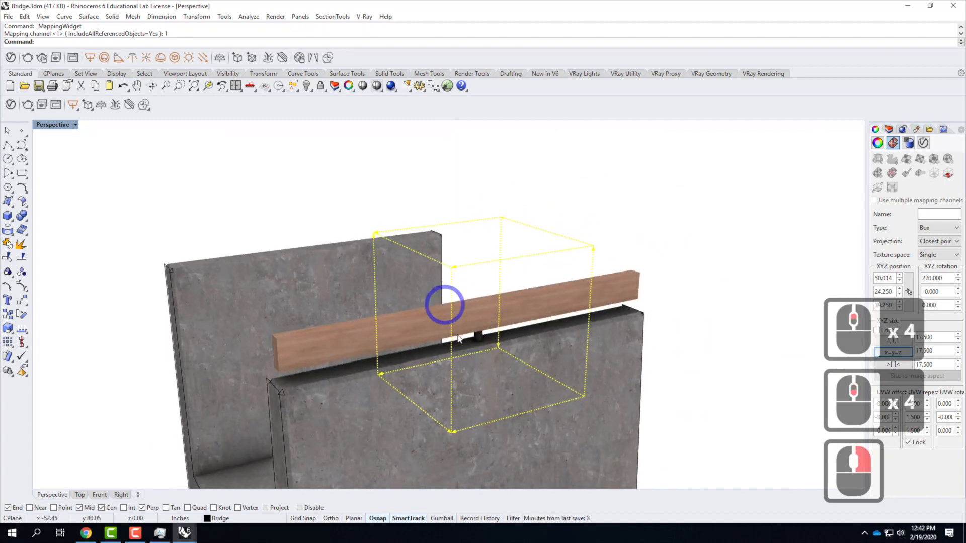
{"action": "scroll", "coordinate": [468, 338], "scroll_direction": "up", "scroll_amount": 4}
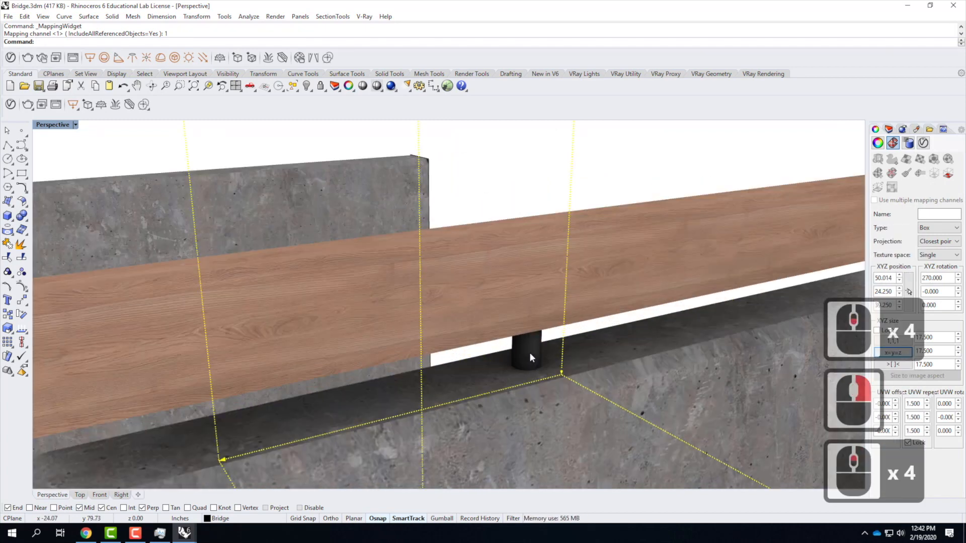
{"action": "scroll", "coordinate": [615, 359], "scroll_direction": "down", "scroll_amount": 4}
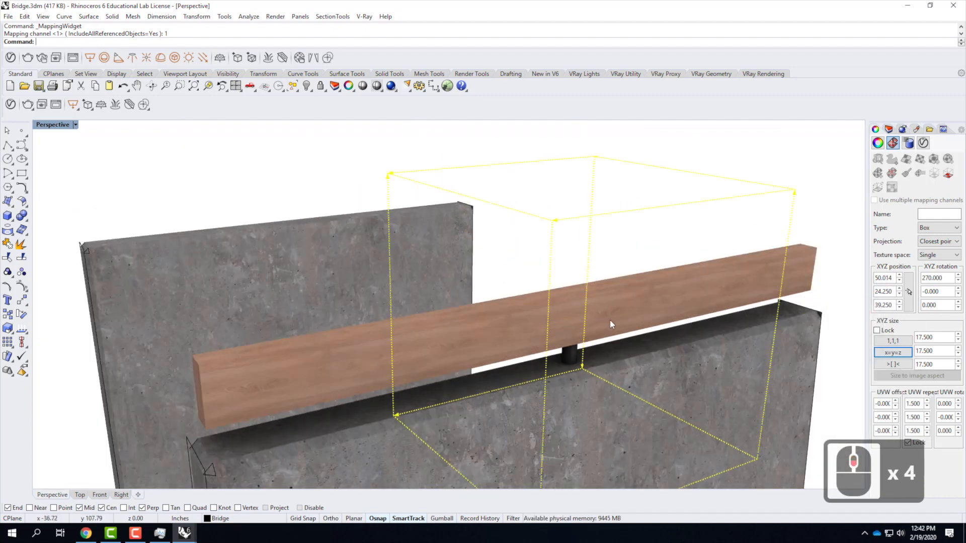
Mirror a copy of the rail and its cylindrical support across the bridge's centre line onto the opposite wall.
{"action": "left_click", "coordinate": [573, 355]}
{"action": "left_click", "coordinate": [604, 308], "text": "shift"}
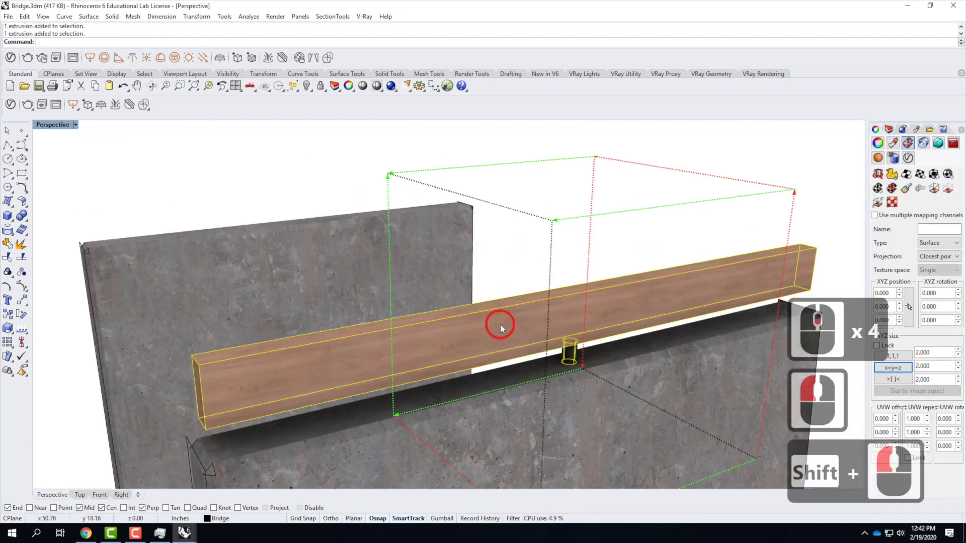
{"action": "scroll", "coordinate": [675, 306], "scroll_direction": "down", "scroll_amount": 4}
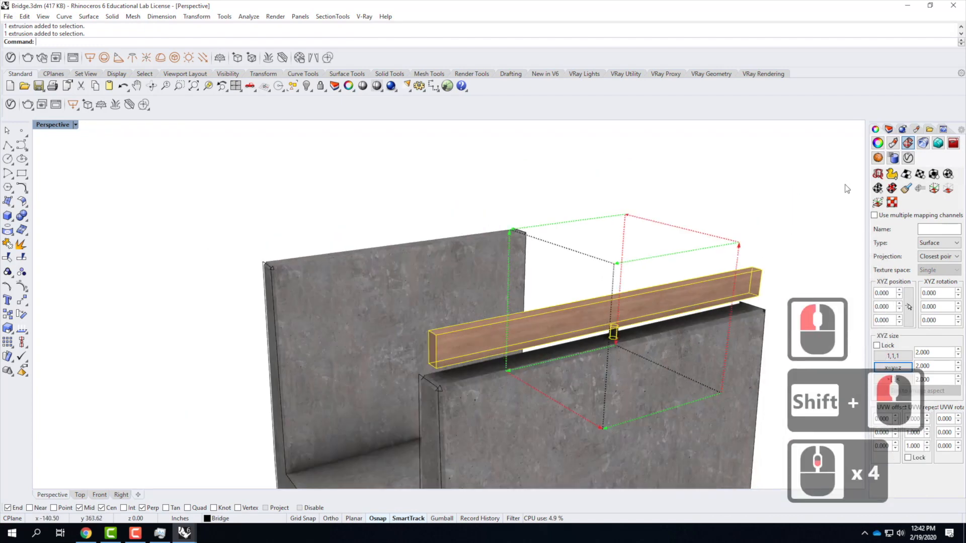
{"action": "type", "text": "mirror"}
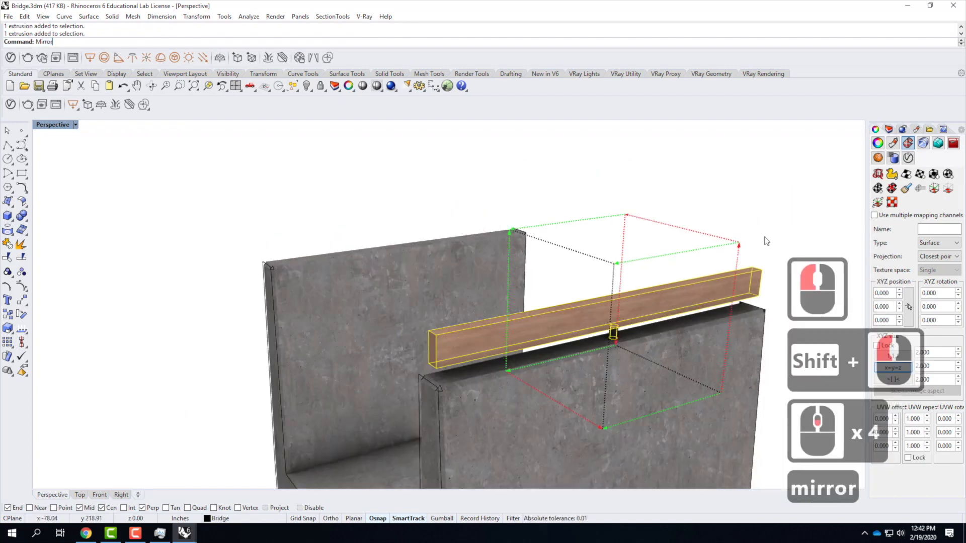
{"action": "key", "text": "Return"}
{"action": "scroll", "coordinate": [700, 202], "scroll_direction": "down", "scroll_amount": 2}
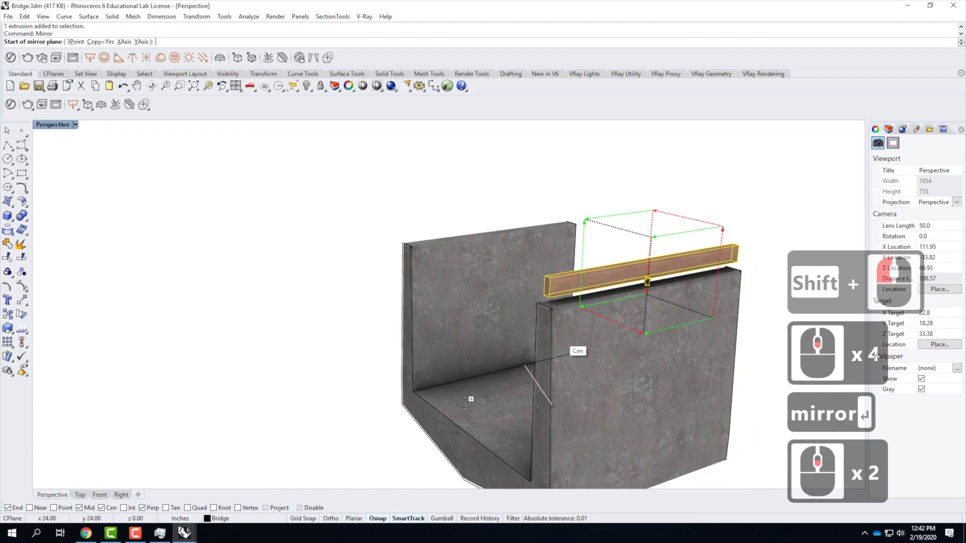
{"action": "left_click", "coordinate": [465, 431]}
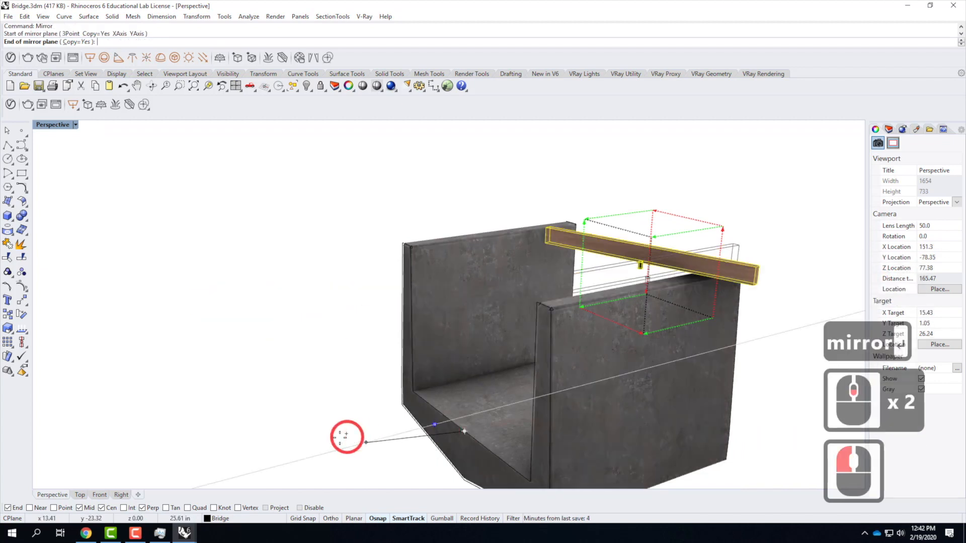
{"action": "key", "text": "shift"}
{"action": "left_click", "coordinate": [329, 481], "text": "shift"}
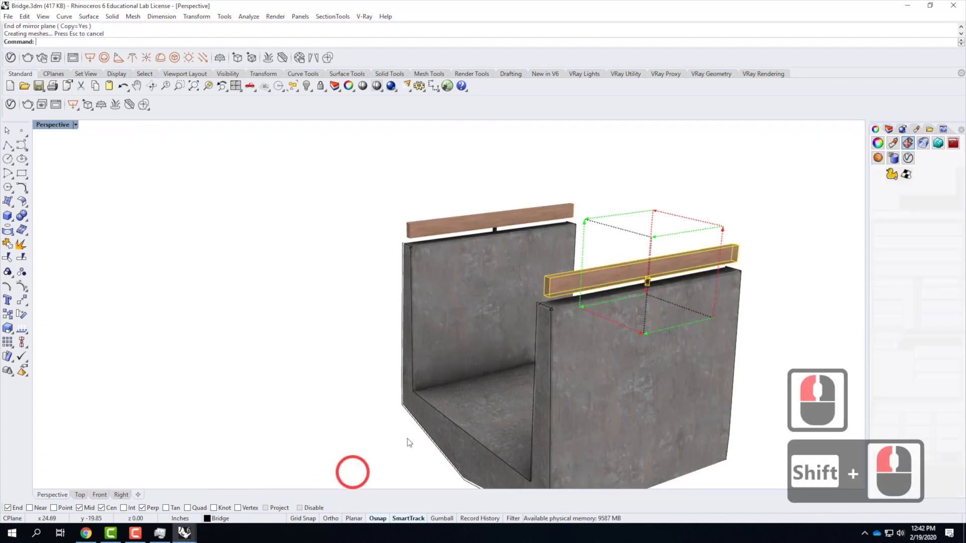
{"action": "scroll", "coordinate": [479, 232], "scroll_direction": "up", "scroll_amount": 4}
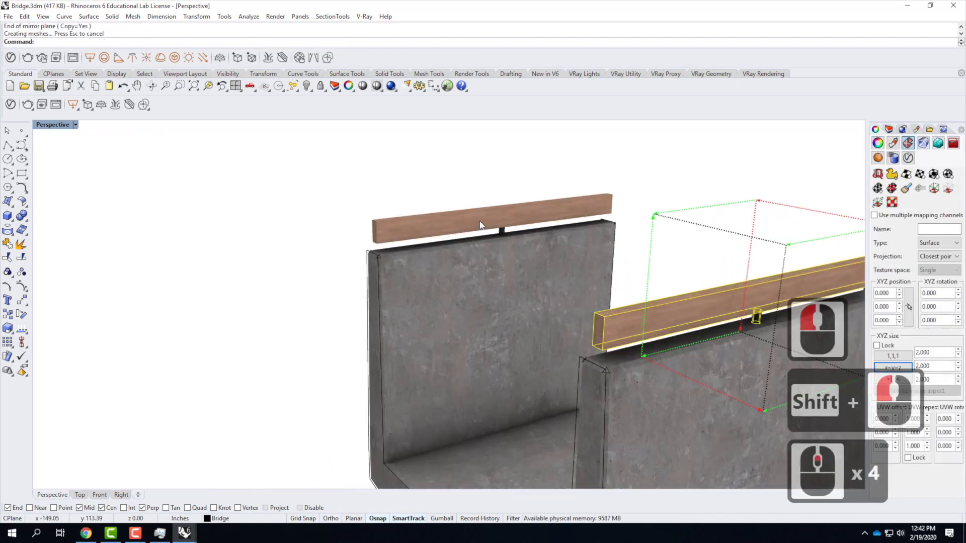
Remove texture mapping channel 1 from the mirrored rail.
{"action": "left_click", "coordinate": [487, 222]}
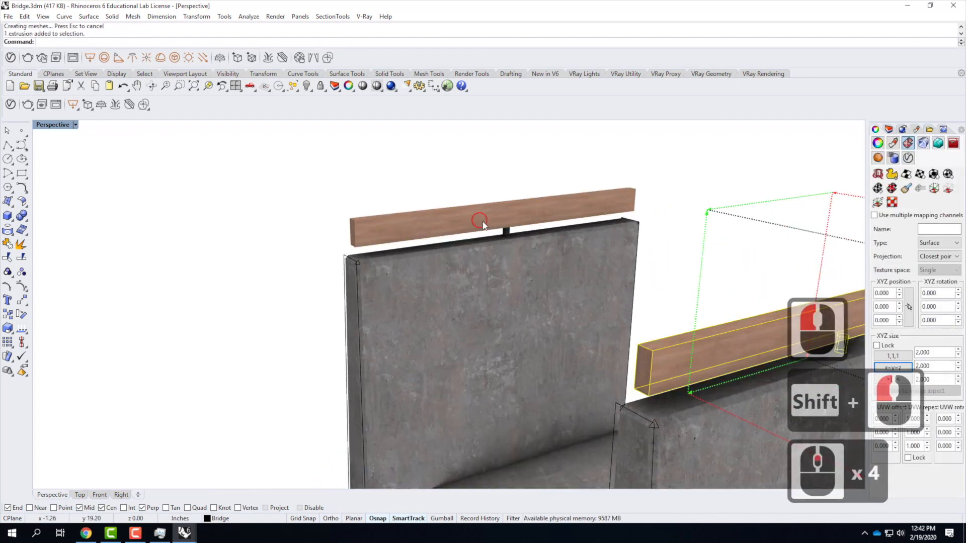
{"action": "left_click", "coordinate": [892, 188]}
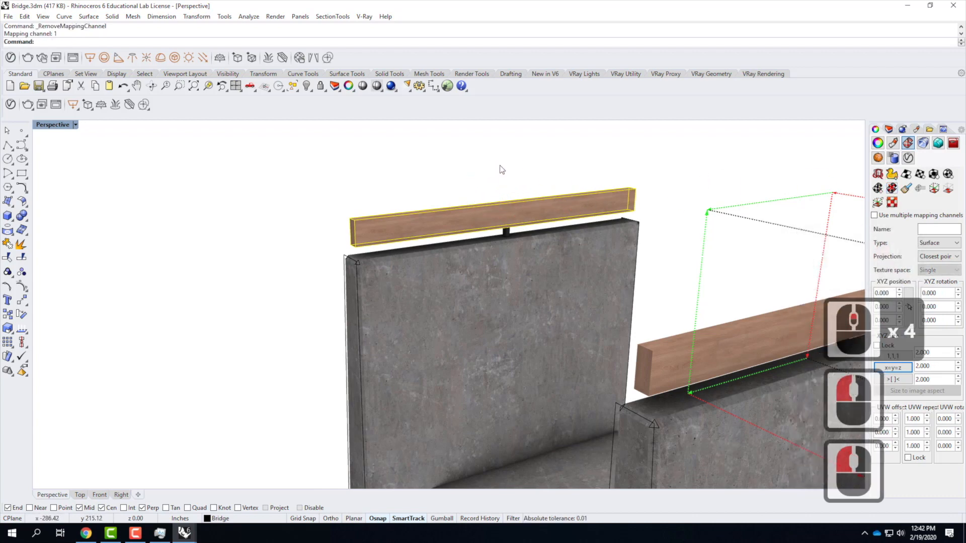
{"action": "left_click", "coordinate": [455, 166]}
Compare the texture mapping settings and wood grain of the mirrored rail with those of the original rail.
{"action": "right_click_drag", "start_coordinate": [455, 166], "coordinate": [394, 312]}
{"action": "scroll", "coordinate": [394, 312], "scroll_direction": "down", "scroll_amount": 2}
{"action": "scroll", "coordinate": [356, 290], "scroll_direction": "up", "scroll_amount": 2}
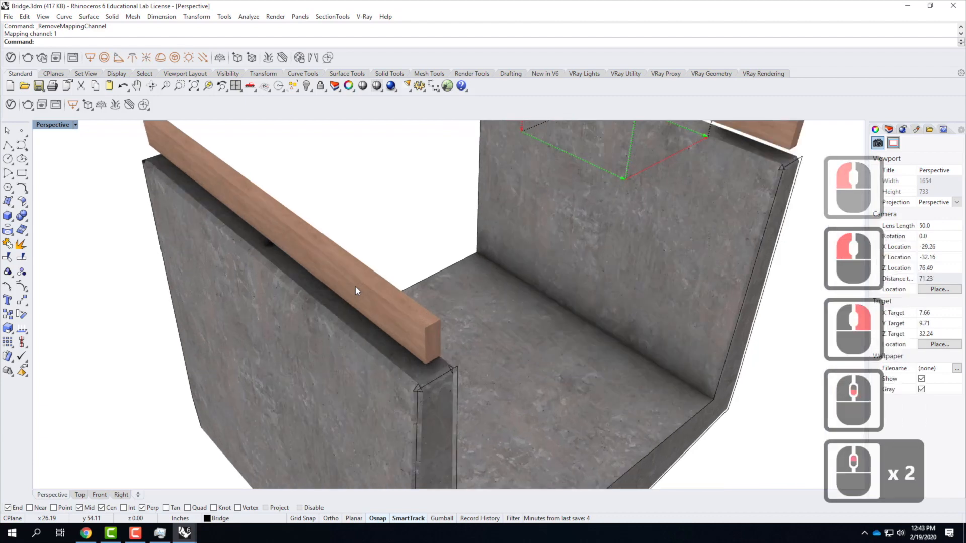
{"action": "left_click", "coordinate": [367, 306]}
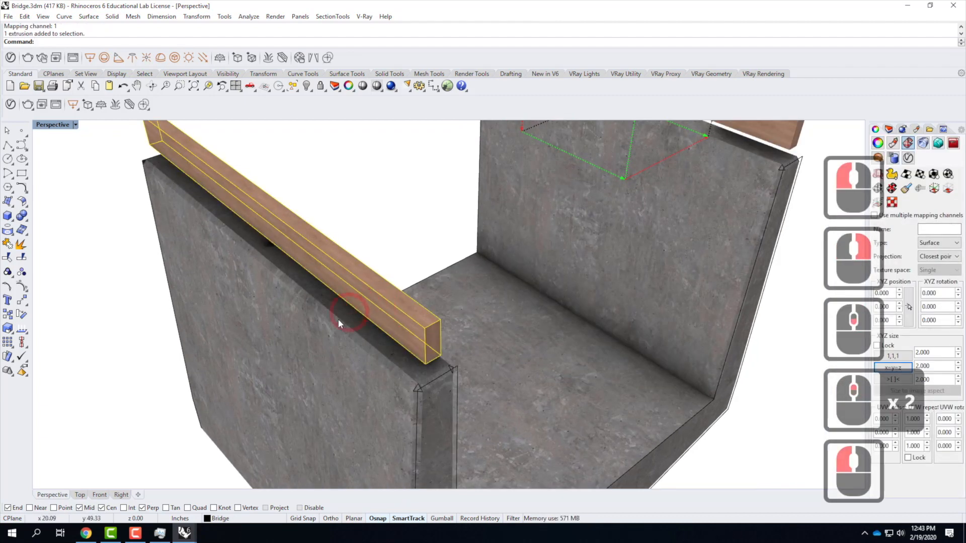
{"action": "scroll", "coordinate": [338, 319], "scroll_direction": "down", "scroll_amount": 3}
{"action": "left_click", "coordinate": [621, 195]}
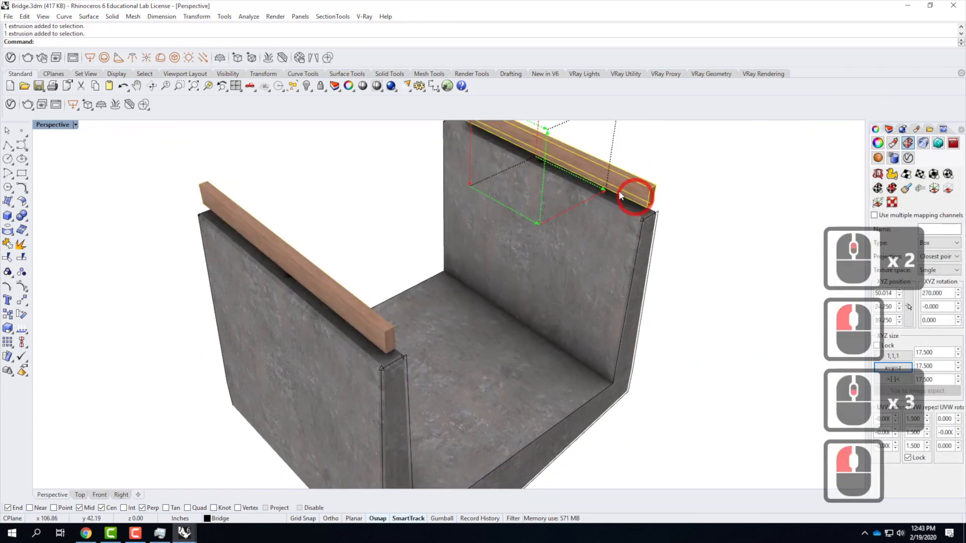
{"action": "left_click", "coordinate": [660, 177]}
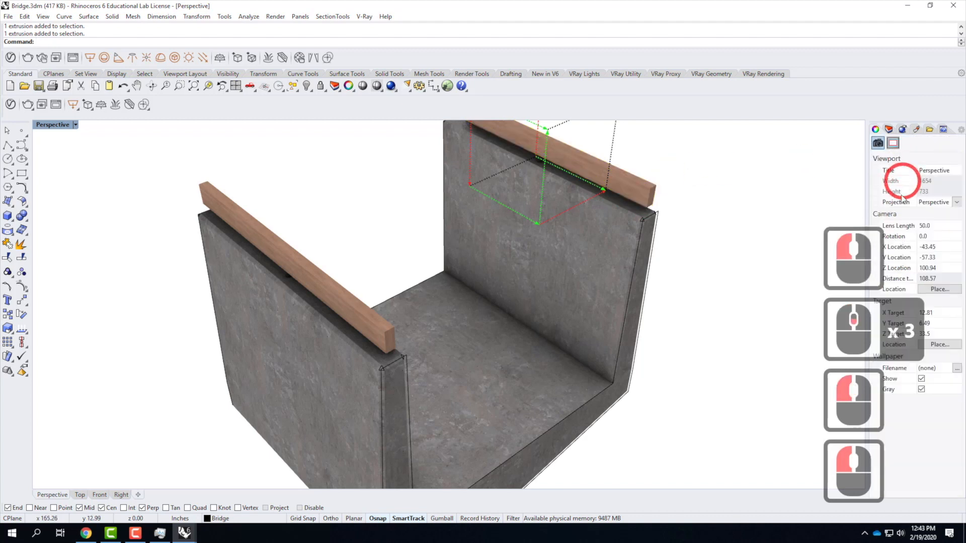
Match the mirrored rail's texture mapping to the original rail on the opposite wall, including all mapping channels.
{"action": "left_click", "coordinate": [351, 301]}
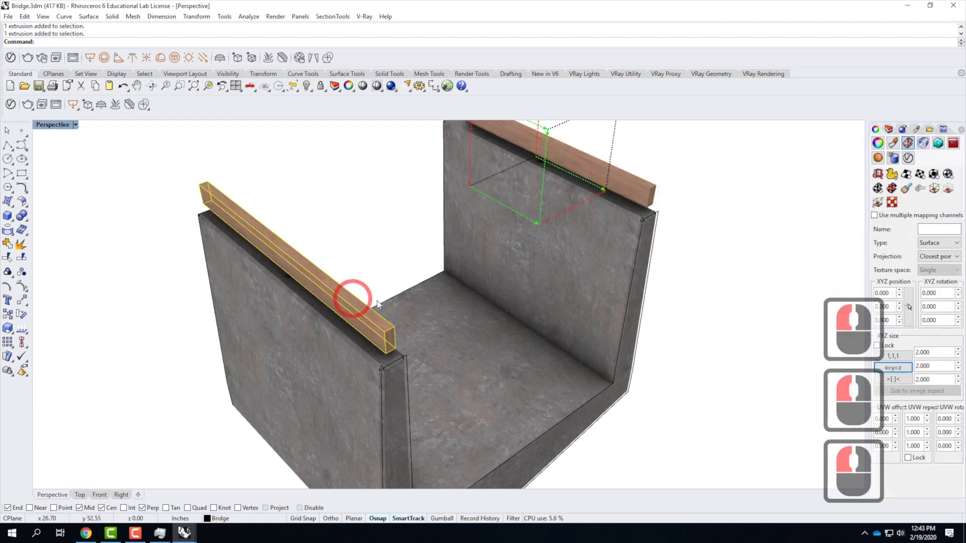
{"action": "left_click", "coordinate": [906, 188]}
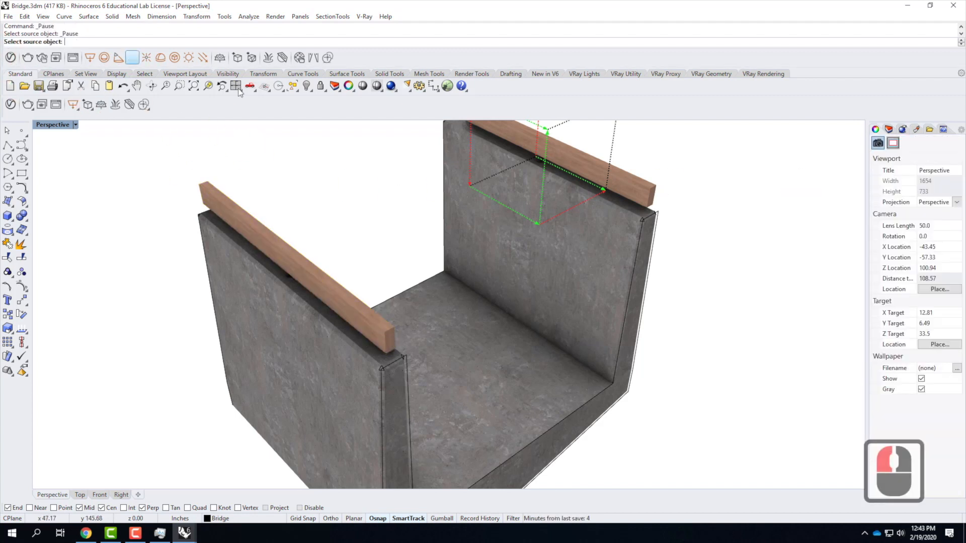
{"action": "left_click", "coordinate": [632, 184]}
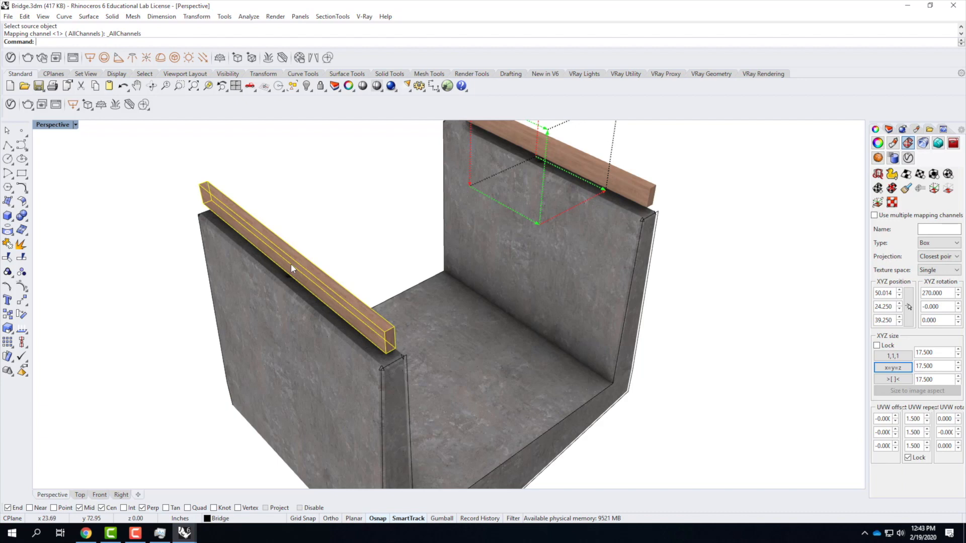
Deselect the mirrored rail and save the changes to Bridge.3dm.
{"action": "scroll", "coordinate": [499, 281], "scroll_direction": "down", "scroll_amount": 4}
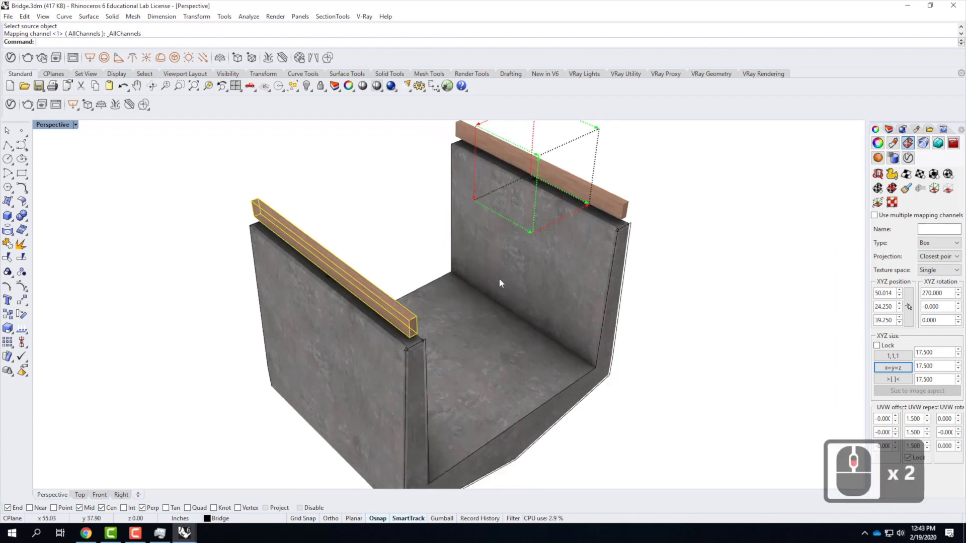
{"action": "right_click_drag", "start_coordinate": [606, 319], "coordinate": [679, 276]}
{"action": "left_click", "coordinate": [593, 191]}
{"action": "mouse_move", "coordinate": [759, 341]}
{"action": "right_mouse_down"}
{"action": "mouse_move", "coordinate": [809, 319]}
{"action": "mouse_move", "coordinate": [733, 325]}
{"action": "mouse_move", "coordinate": [753, 325]}
{"action": "right_mouse_up"}
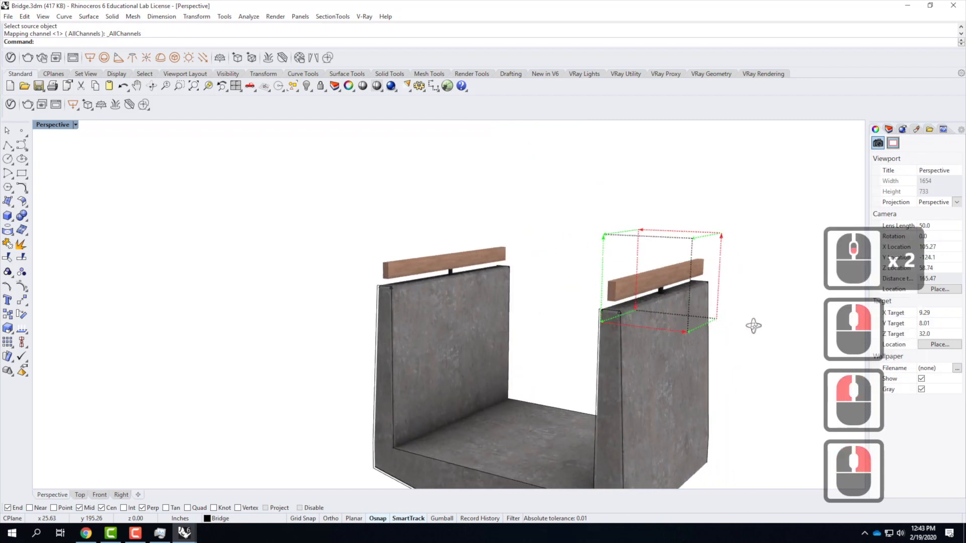
{"action": "left_click", "coordinate": [8, 16]}
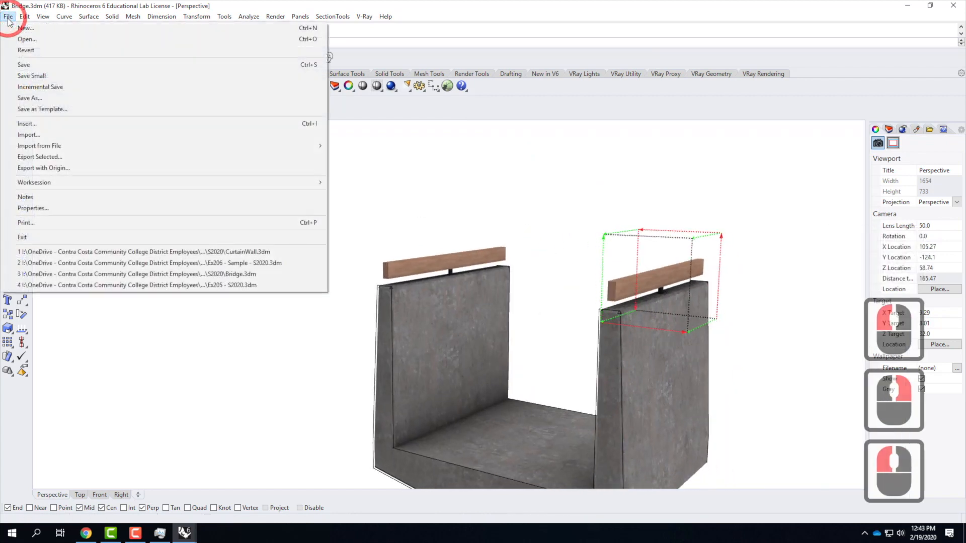
{"action": "left_click", "coordinate": [24, 64]}
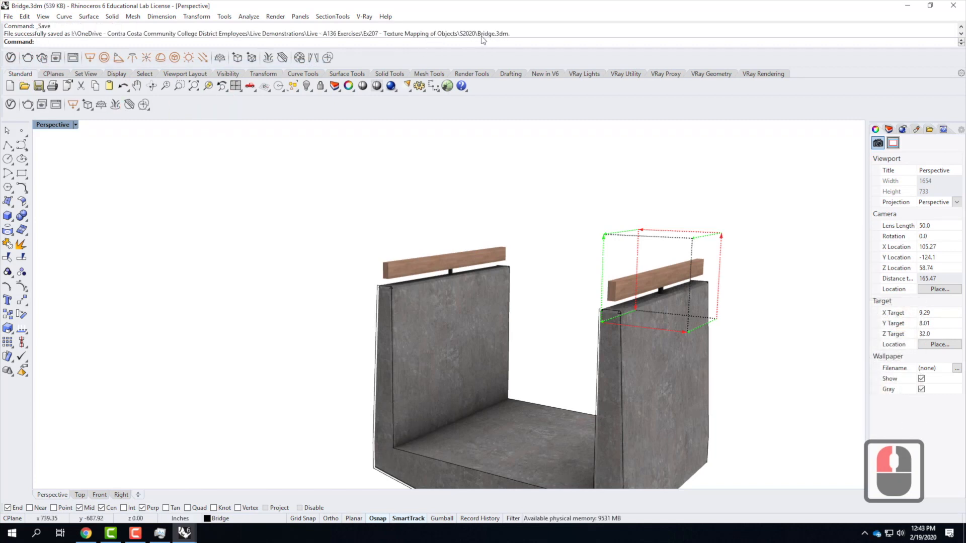
Switch to the Rhino scene with the linked blocks and close the previous V-Ray render window.
{"action": "left_click", "coordinate": [185, 532]}
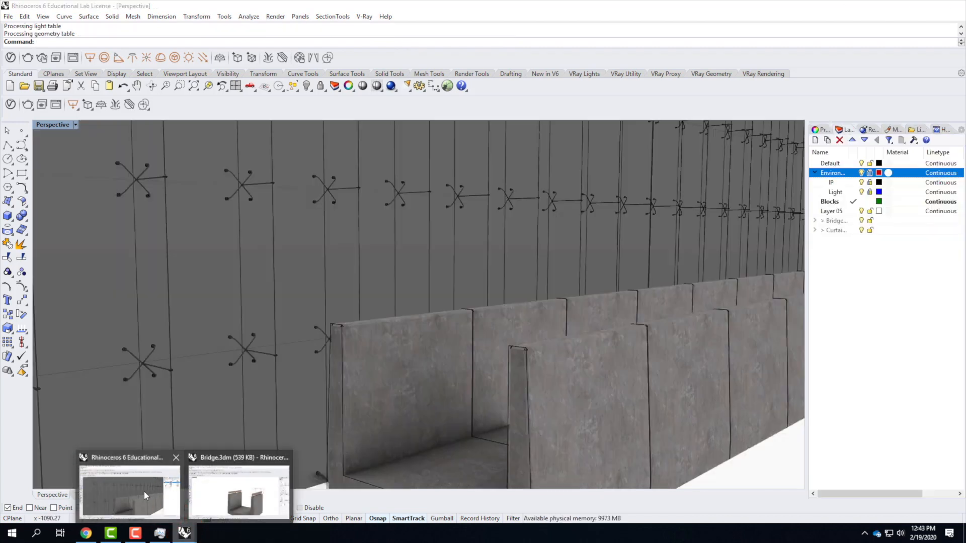
{"action": "left_click", "coordinate": [144, 491]}
{"action": "left_click", "coordinate": [497, 317]}
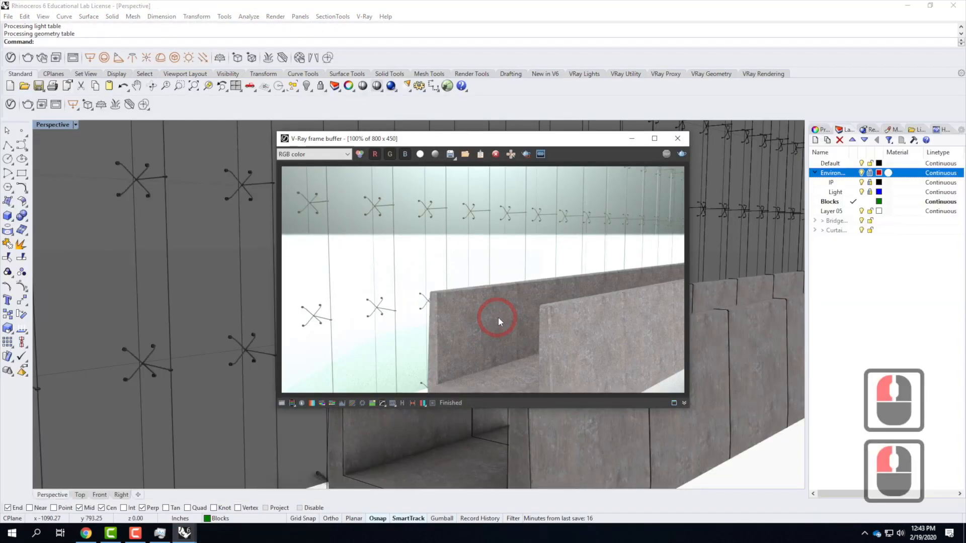
{"action": "left_click", "coordinate": [682, 139]}
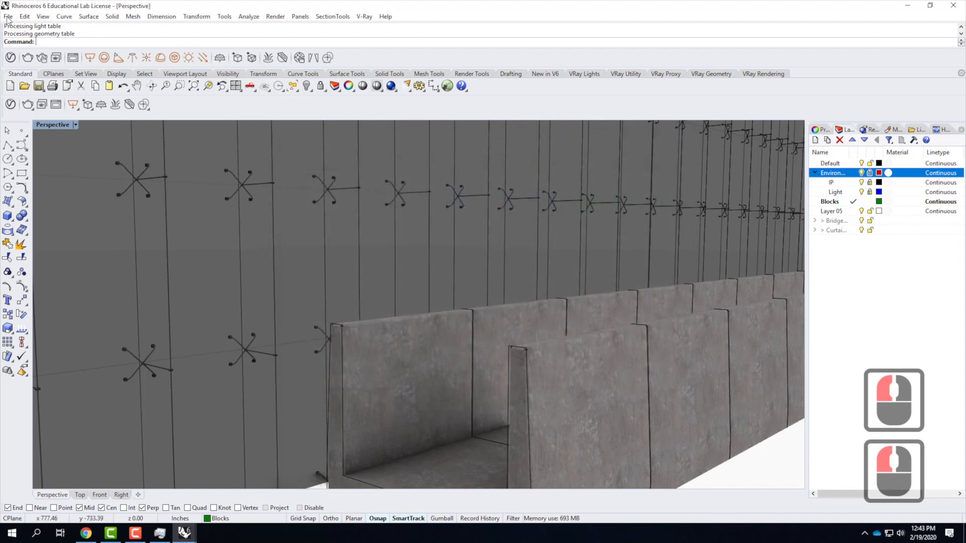
Update the linked Bridge block definition in the Block Manager, replacing the existing material for all material conflicts.
{"action": "left_click", "coordinate": [24, 16]}
{"action": "left_click", "coordinate": [59, 184]}
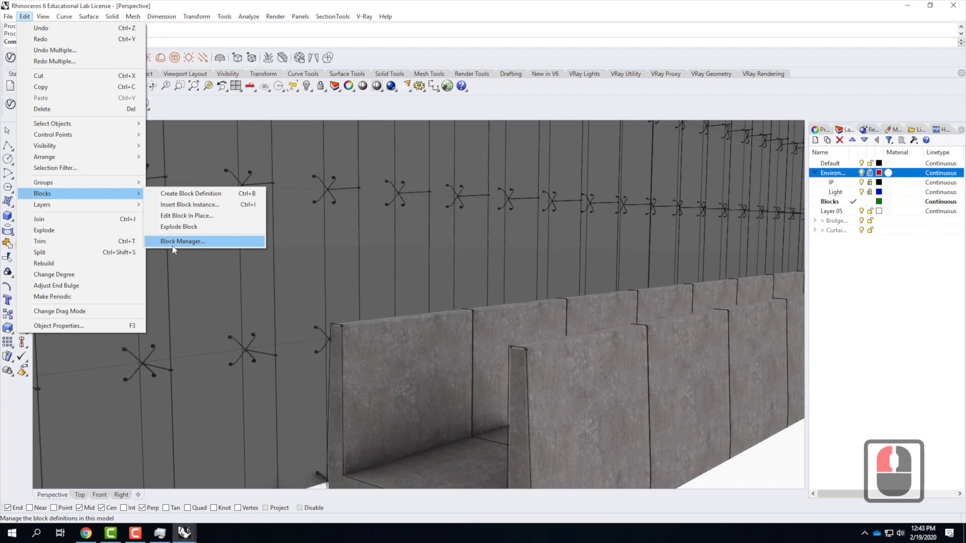
{"action": "left_click", "coordinate": [173, 243]}
{"action": "left_click", "coordinate": [412, 146]}
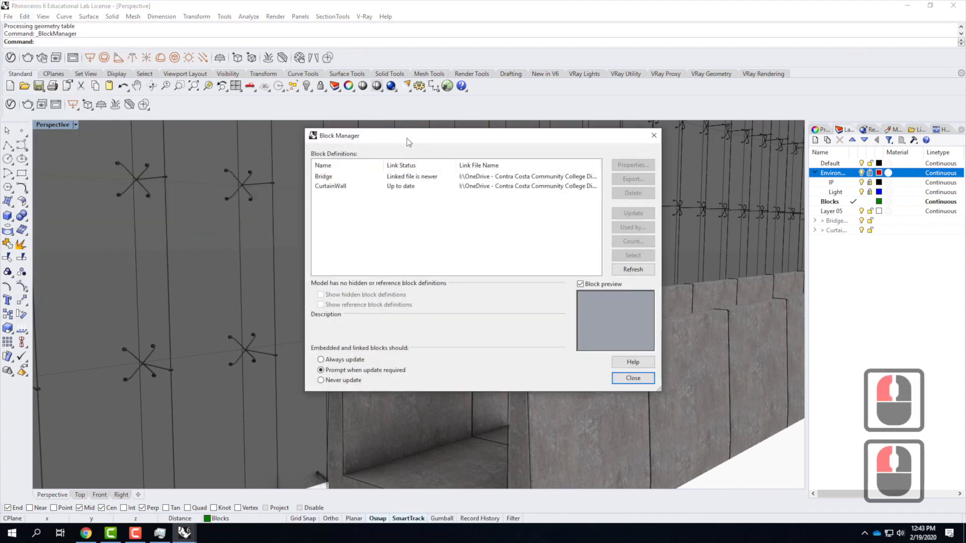
{"action": "left_click", "coordinate": [395, 177]}
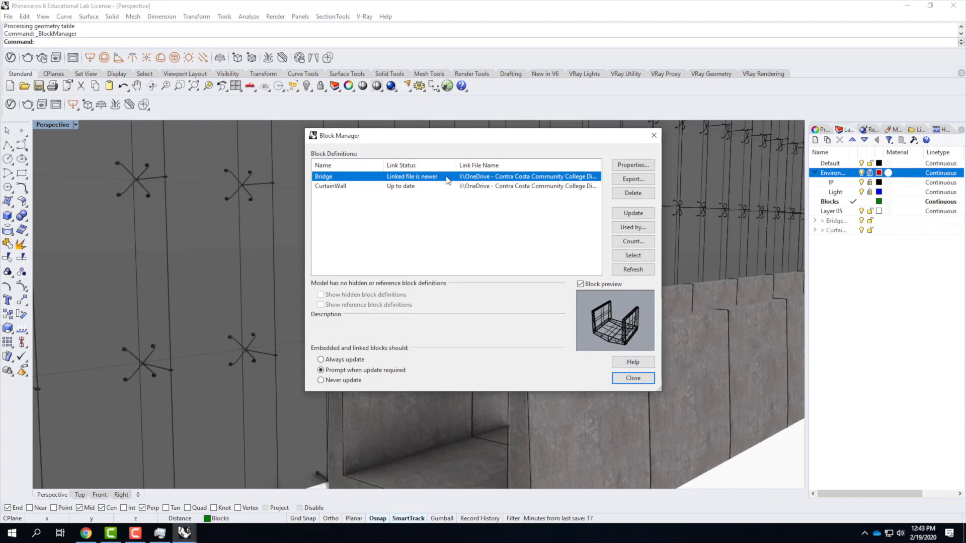
{"action": "left_click", "coordinate": [635, 214]}
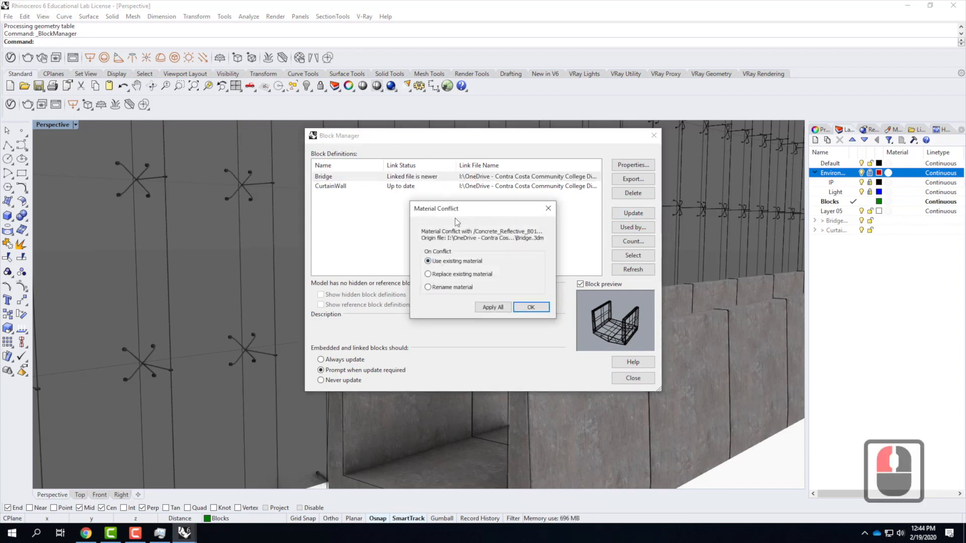
{"action": "left_click", "coordinate": [429, 275]}
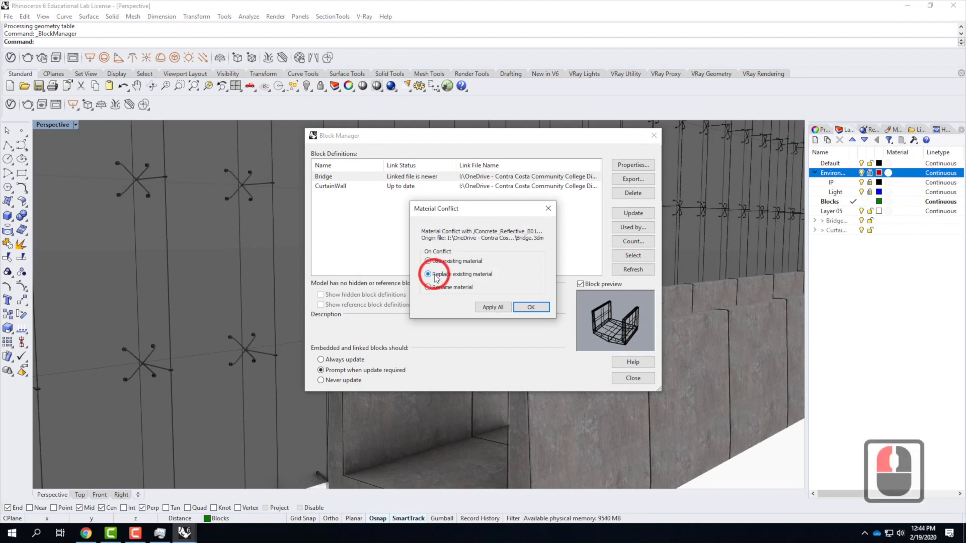
{"action": "left_click", "coordinate": [500, 312]}
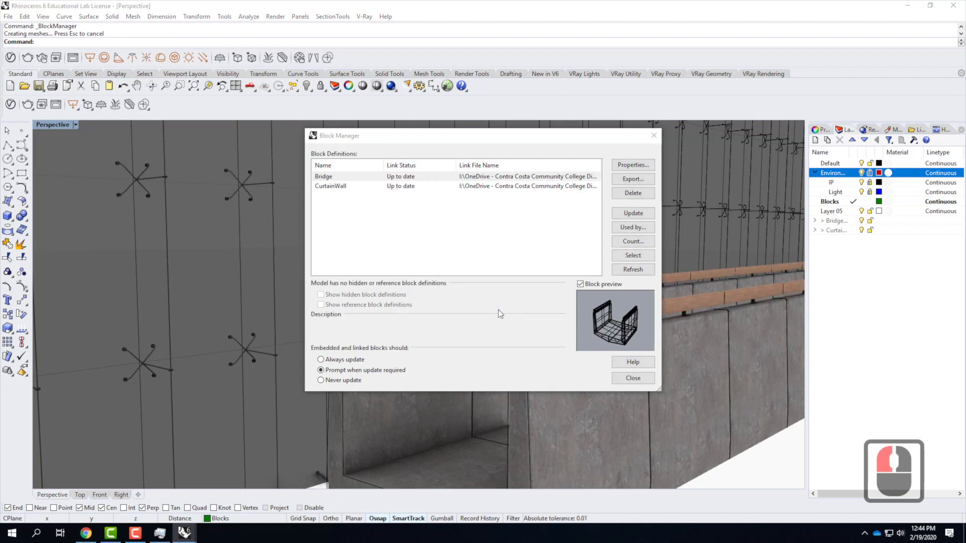
{"action": "left_click", "coordinate": [523, 302]}
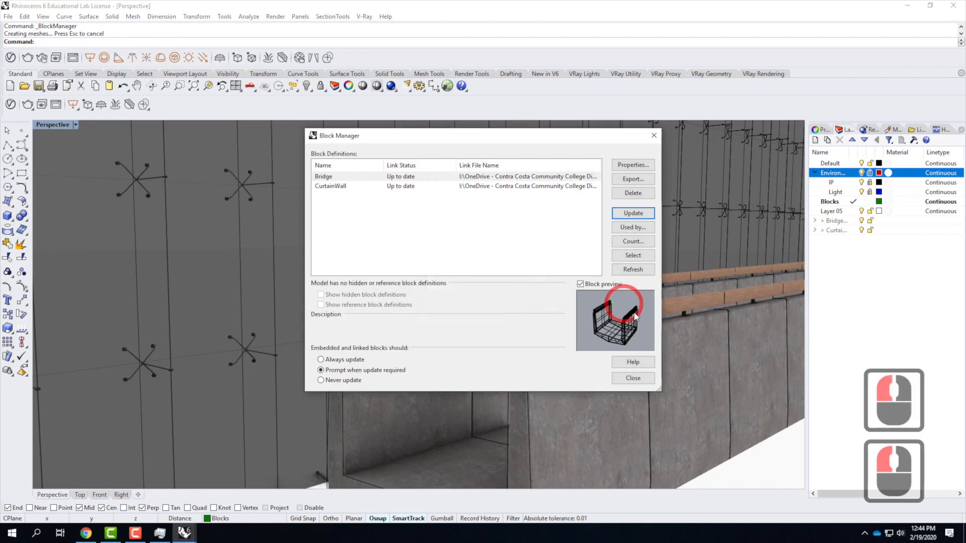
{"action": "left_click", "coordinate": [629, 378]}
{"action": "left_click", "coordinate": [665, 329]}
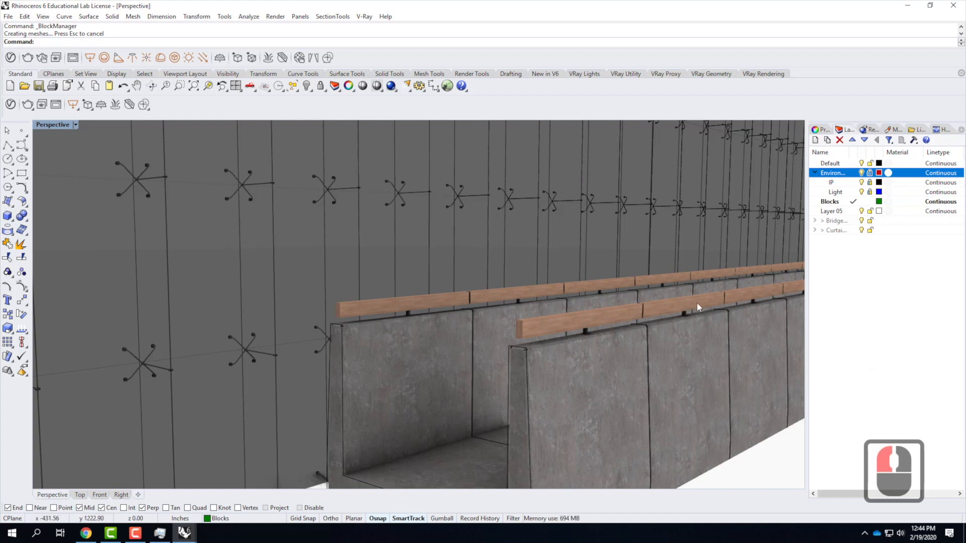
Examine the wood handrails, their supports and the joints between segments along the bridge walls.
{"action": "scroll", "coordinate": [664, 309], "scroll_direction": "up", "scroll_amount": 5}
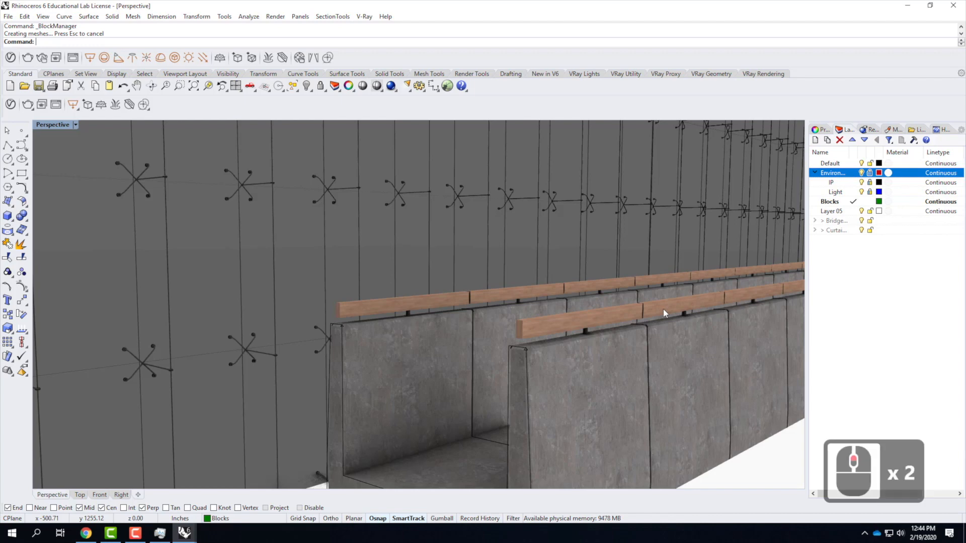
{"action": "right_click_drag", "start_coordinate": [642, 336], "coordinate": [641, 335]}
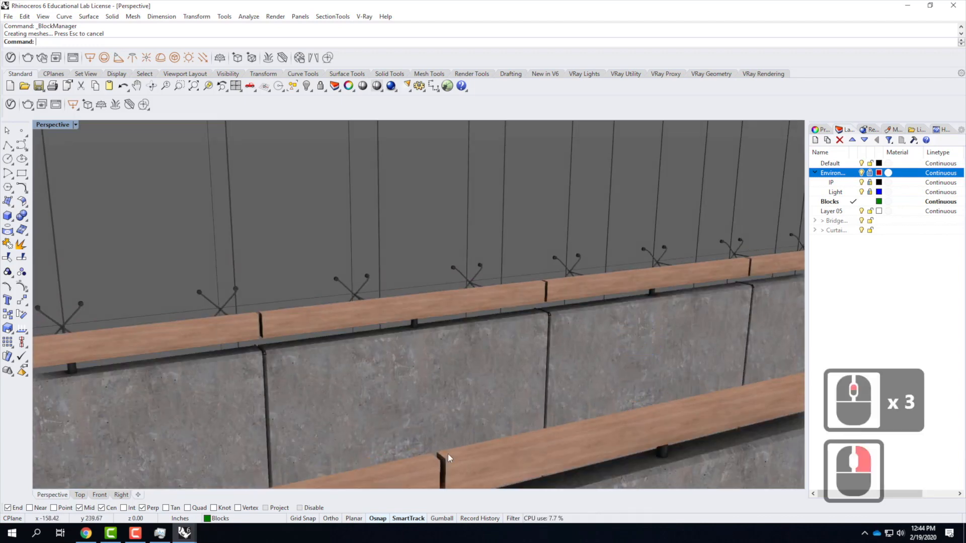
{"action": "scroll", "coordinate": [464, 347], "scroll_direction": "down", "scroll_amount": 3}
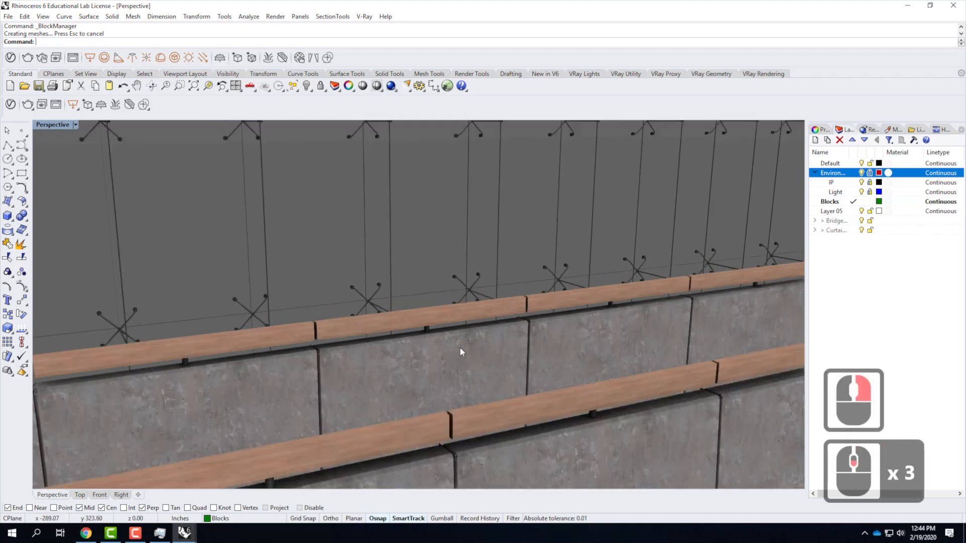
{"action": "mouse_move", "coordinate": [501, 345]}
{"action": "right_mouse_down"}
{"action": "mouse_move", "coordinate": [517, 333]}
{"action": "mouse_move", "coordinate": [475, 333]}
{"action": "right_mouse_up"}
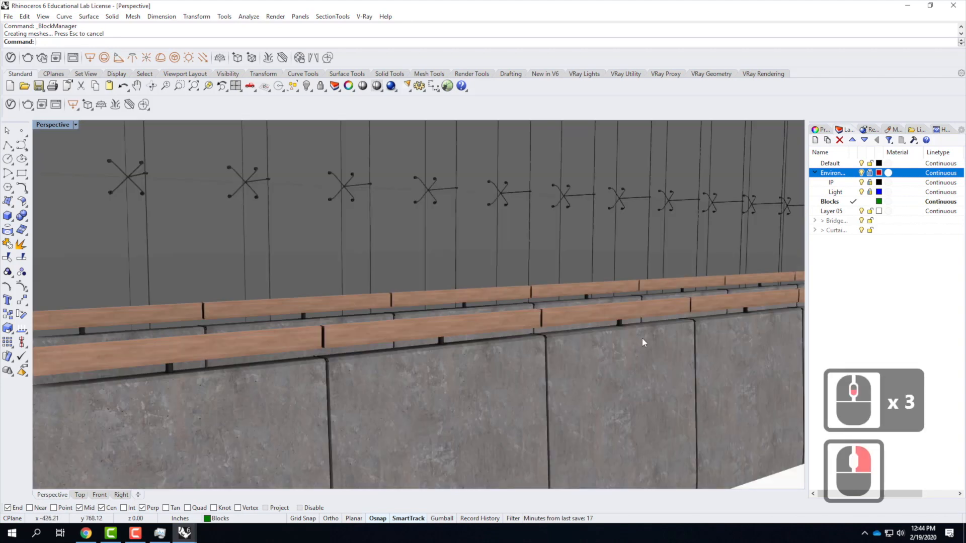
{"action": "scroll", "coordinate": [421, 339], "scroll_direction": "up", "scroll_amount": 2}
{"action": "scroll", "coordinate": [337, 354], "scroll_direction": "down", "scroll_amount": 1}
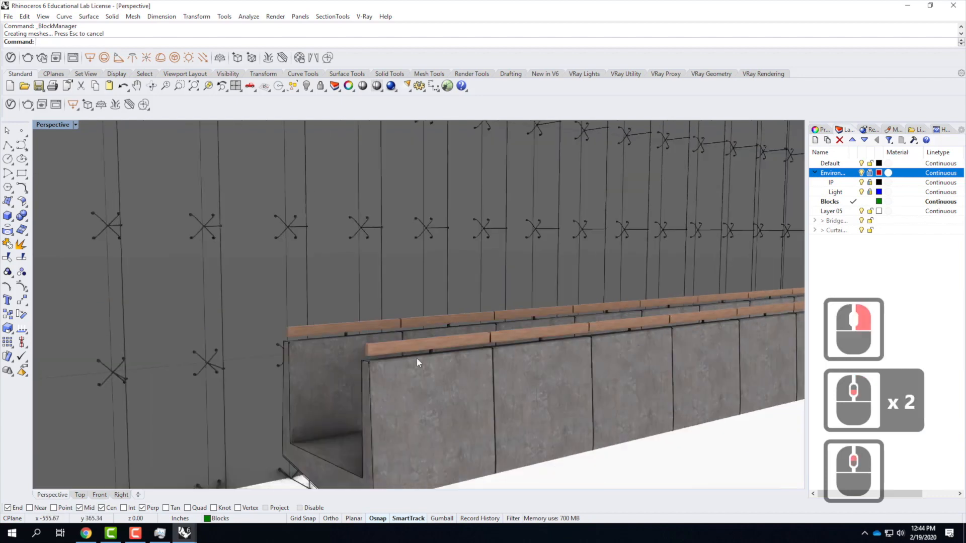
{"action": "scroll", "coordinate": [468, 407], "scroll_direction": "up", "scroll_amount": 1}
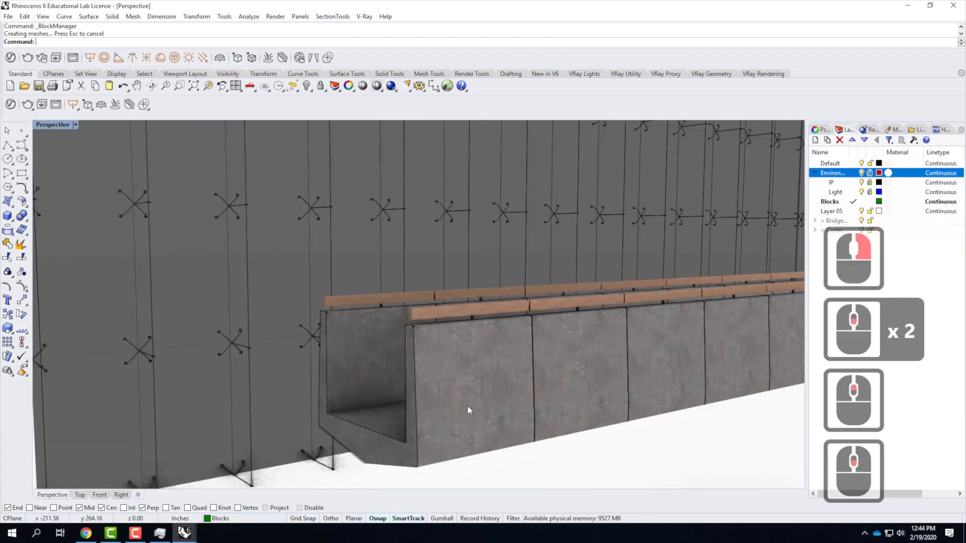
{"action": "scroll", "coordinate": [466, 406], "scroll_direction": "up", "scroll_amount": 1}
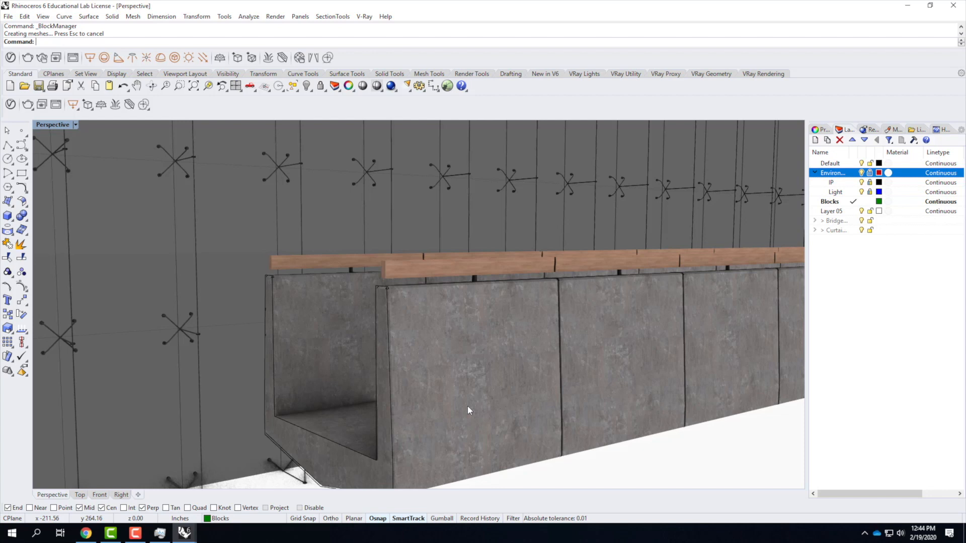
Switch to Bridge.3dm and turn off the mapping widget of the original rail.
{"action": "left_click", "coordinate": [184, 534]}
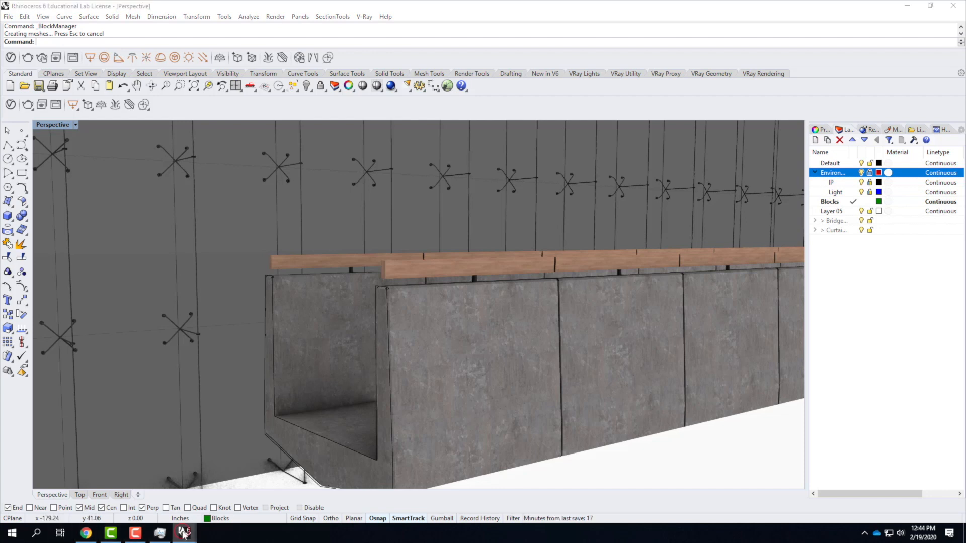
{"action": "left_click", "coordinate": [234, 499]}
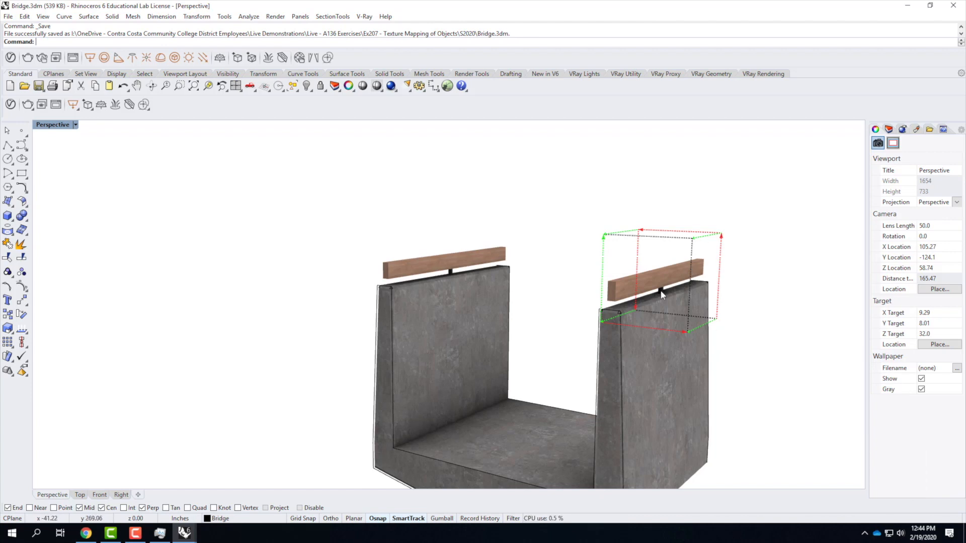
{"action": "left_click", "coordinate": [669, 261]}
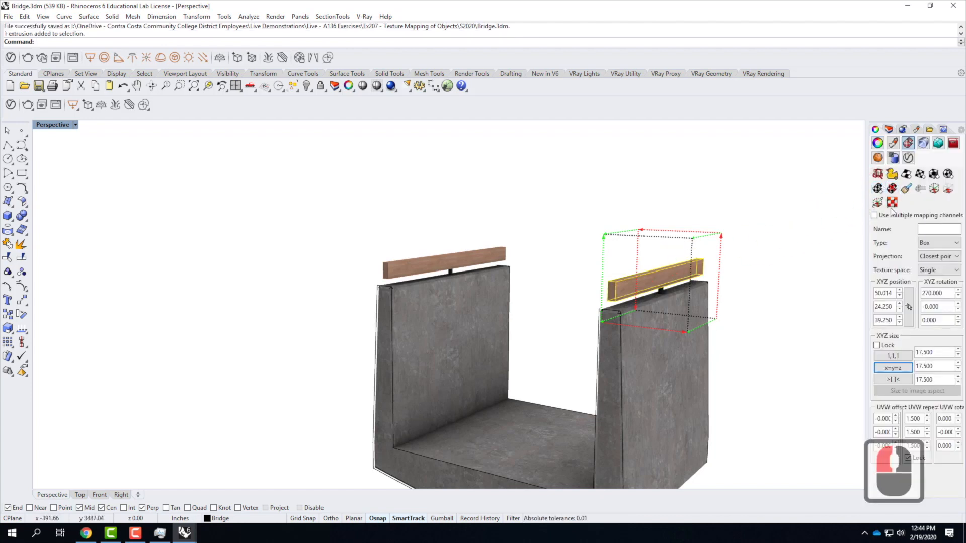
{"action": "double_click", "coordinate": [895, 201]}
{"action": "left_click", "coordinate": [939, 173]}
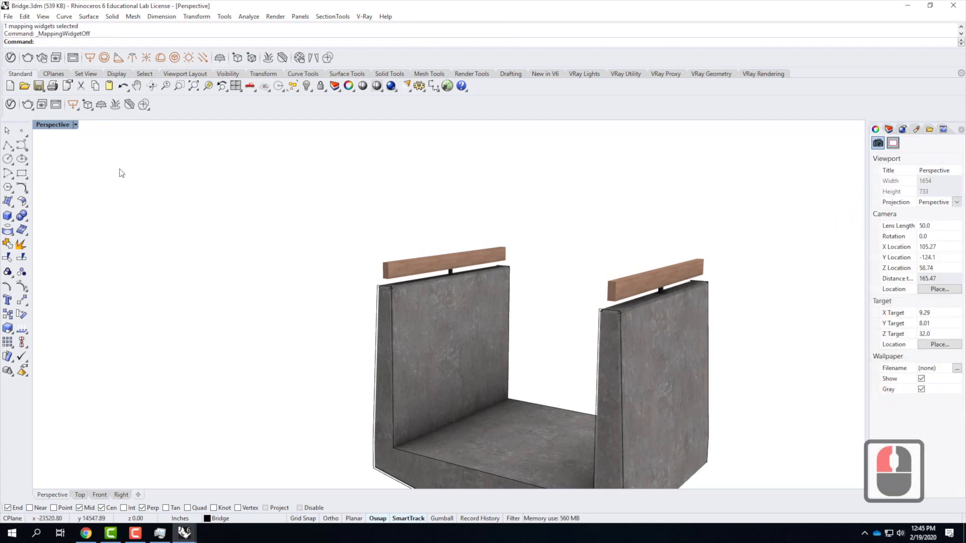
Switch back to the scene with the linked blocks and render the bridge end with both handrails in V-Ray.
{"action": "mouse_move", "coordinate": [189, 530]}
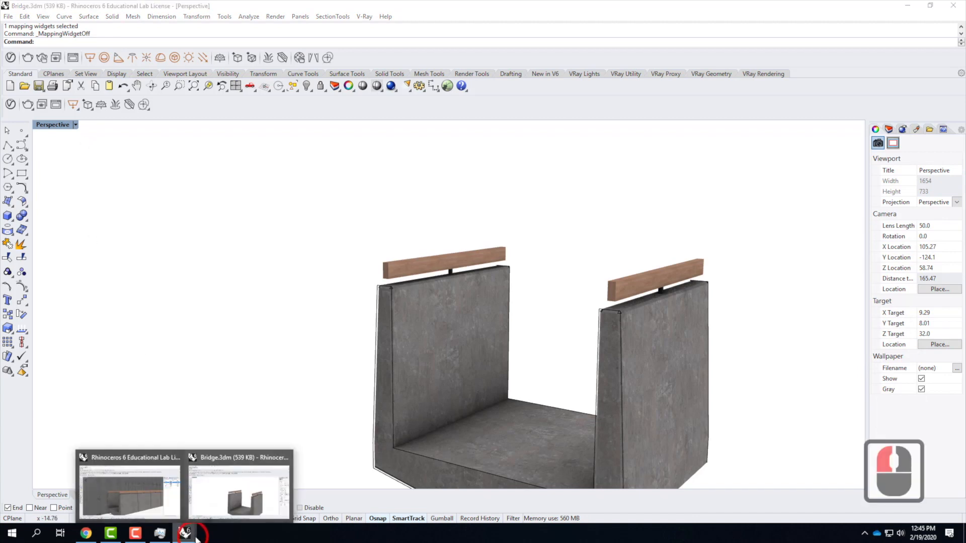
{"action": "left_click", "coordinate": [139, 497]}
{"action": "left_click", "coordinate": [432, 276]}
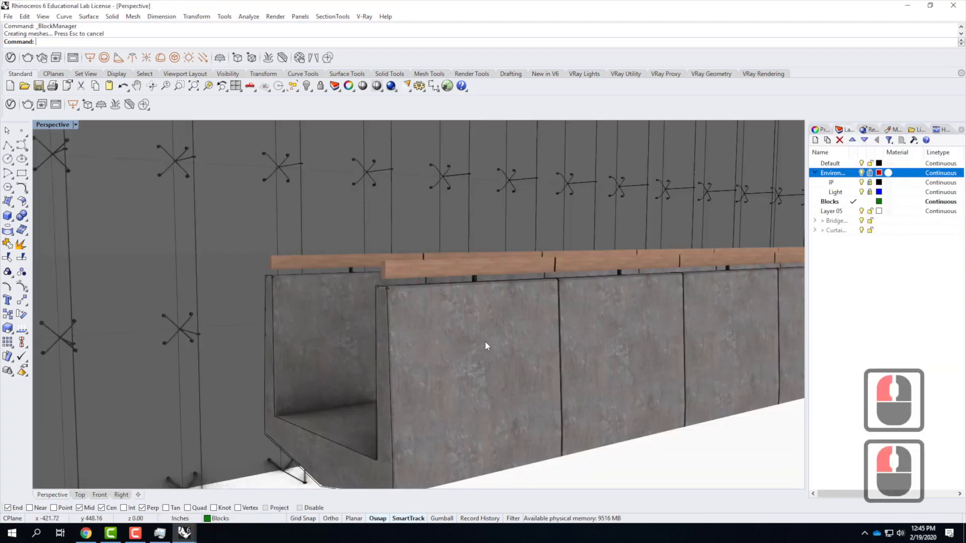
{"action": "type", "text": "pan"}
{"action": "key", "text": "Return"}
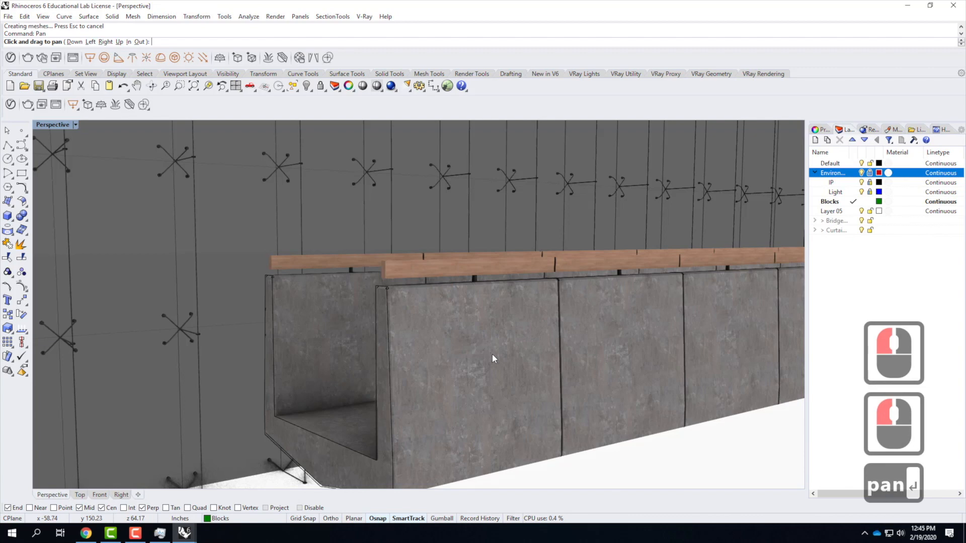
{"action": "left_click", "coordinate": [493, 356]}
{"action": "left_click_drag", "start_coordinate": [498, 365], "coordinate": [497, 373]}
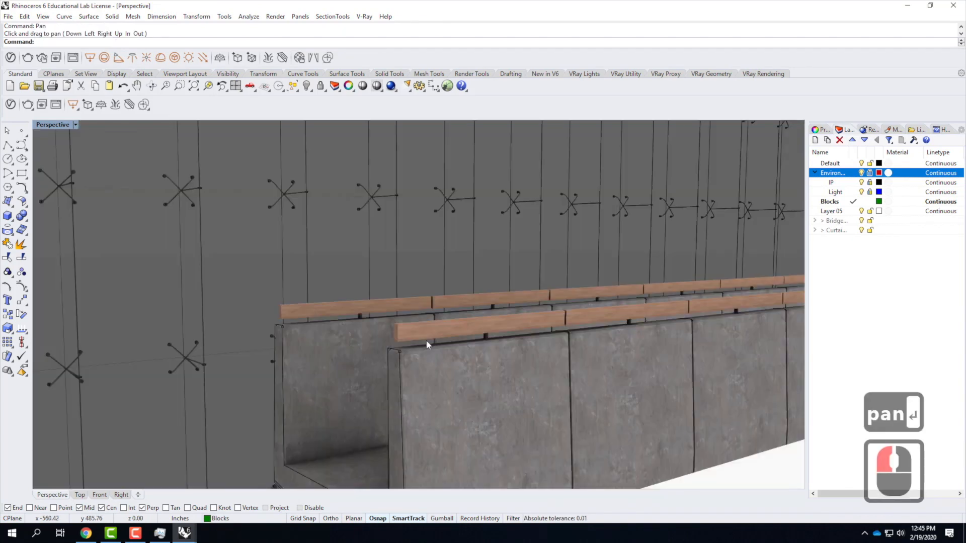
{"action": "left_click", "coordinate": [391, 86]}
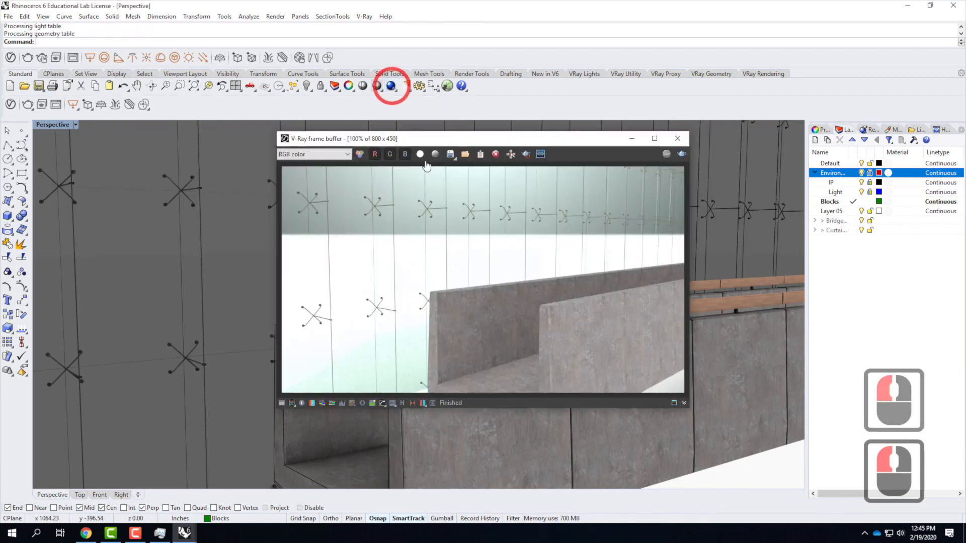